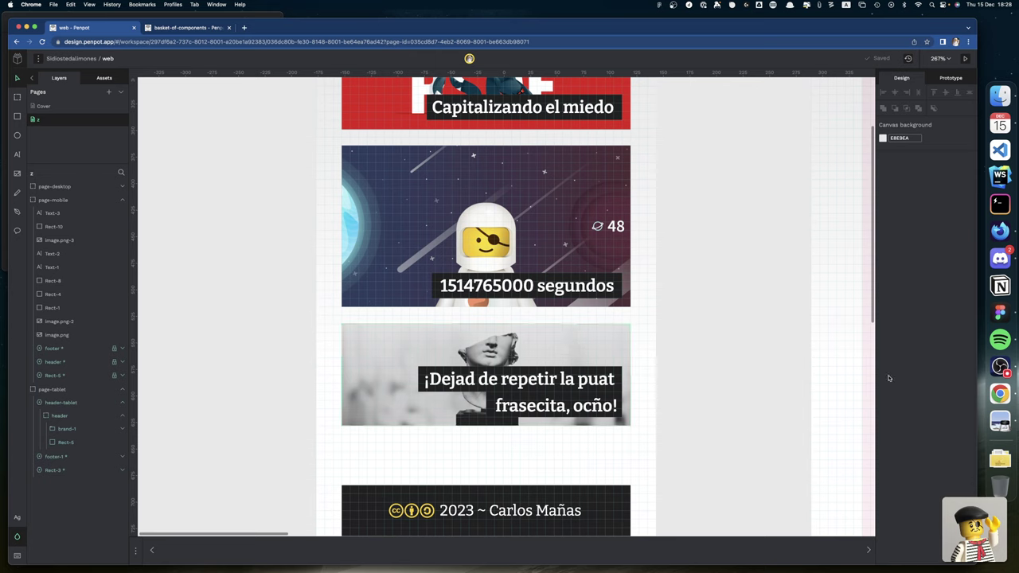
click(999, 340)
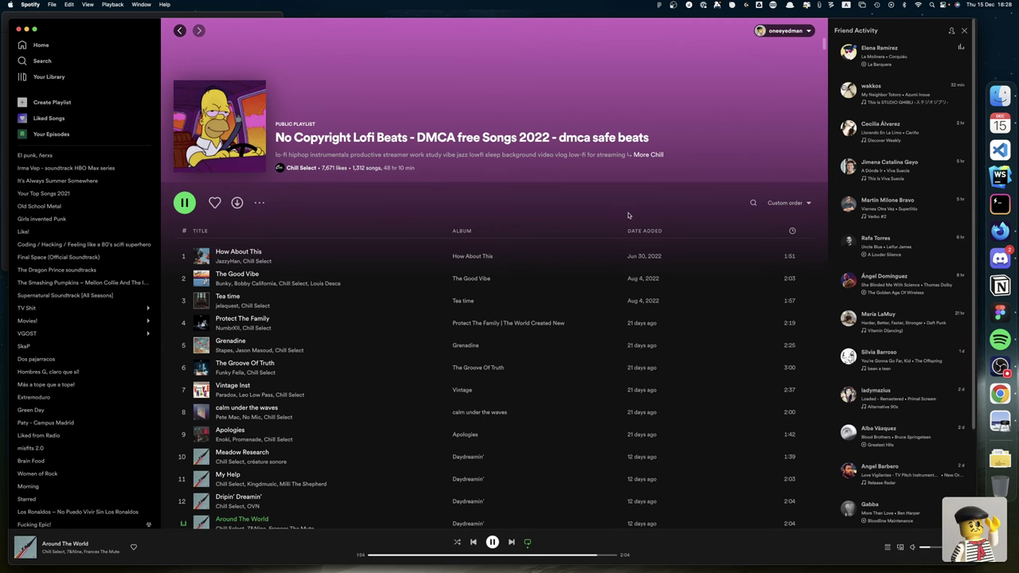
click(1011, 395)
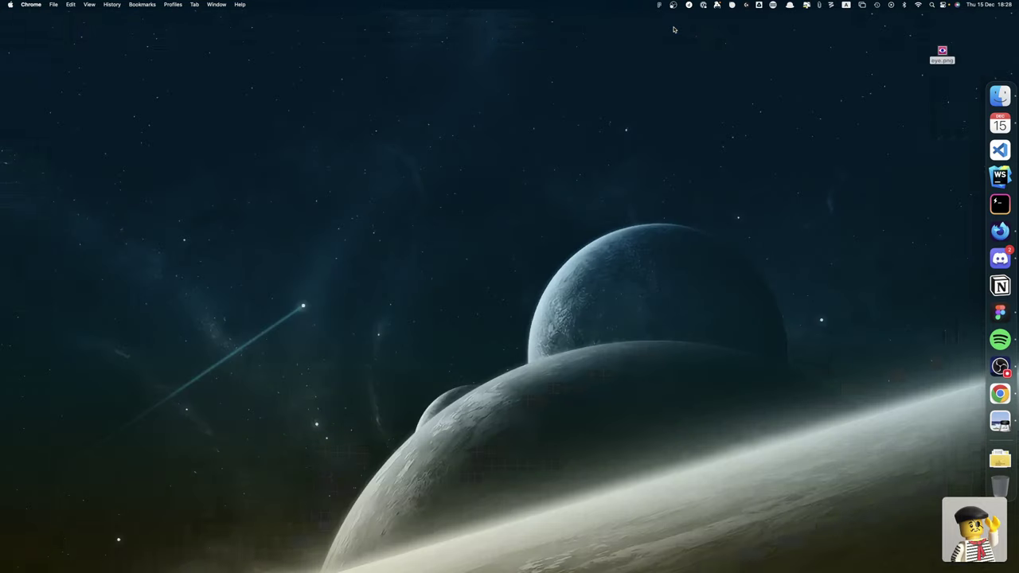
key(super+Tab)
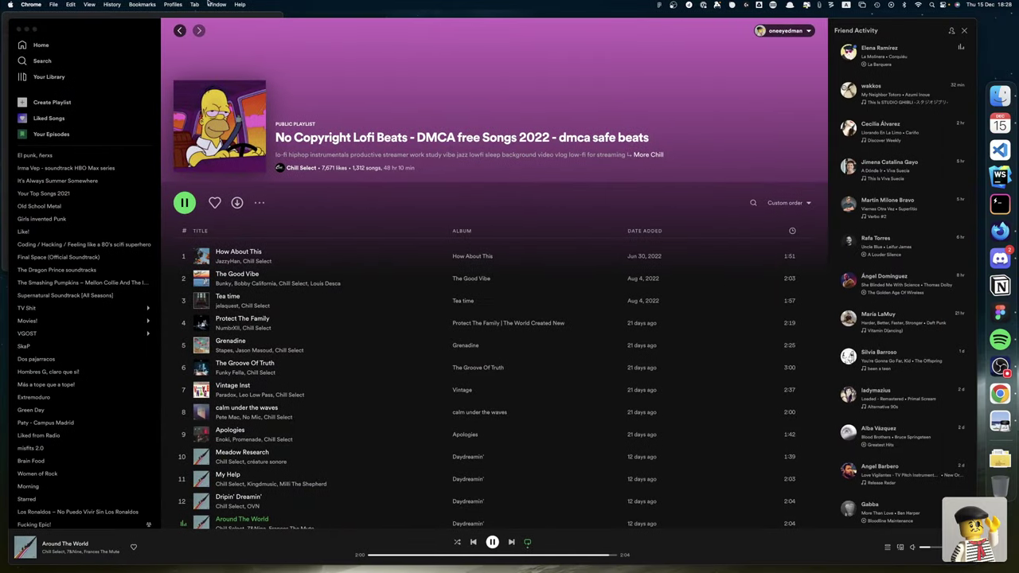
key(super+Tab)
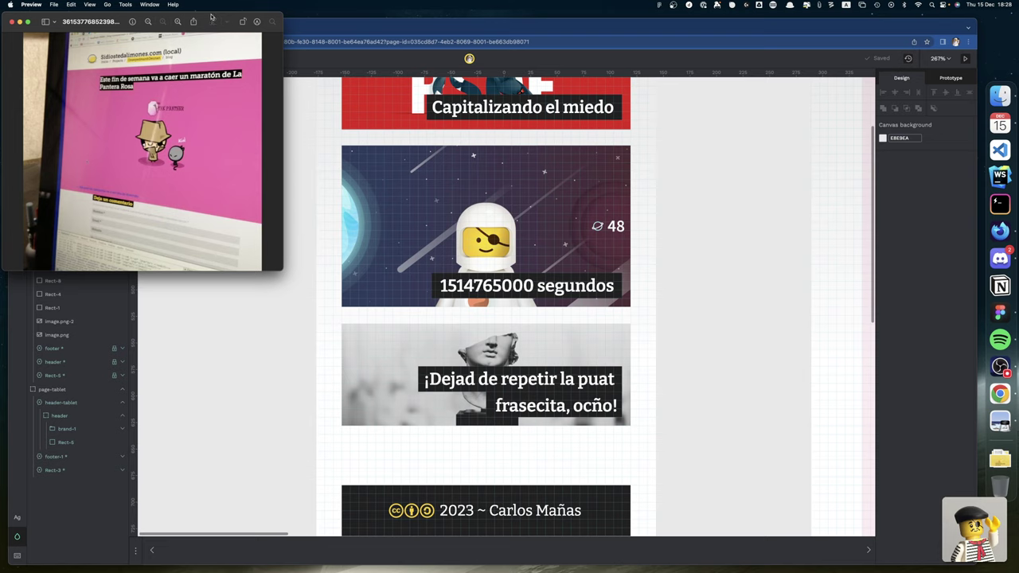
click(324, 27)
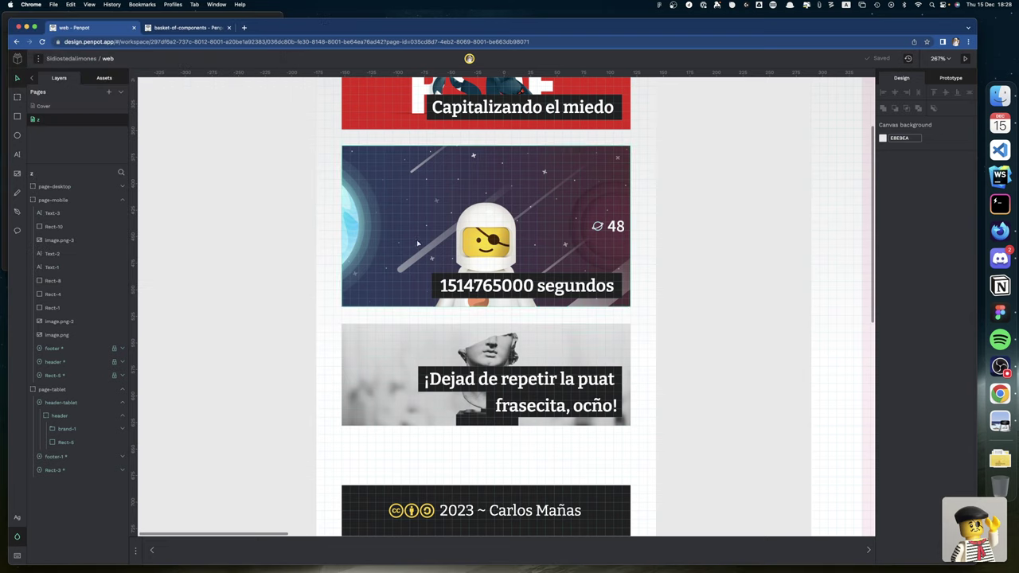
Examine the post banners on page-mobile and compare them with the empty column layout of page-tablet
scroll(417, 243, up, 5)
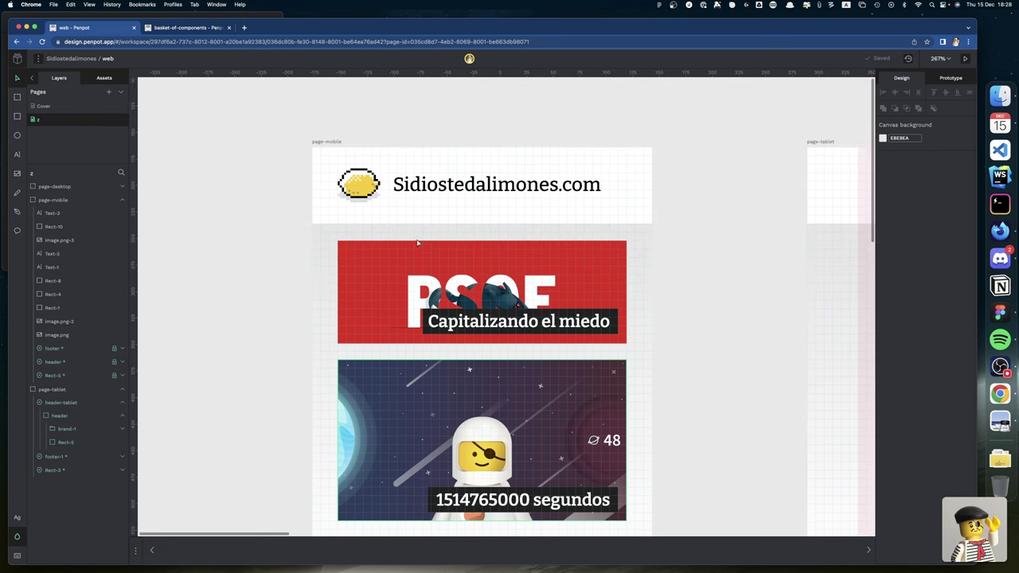
scroll(418, 243, right, 1)
scroll(417, 243, down, 5)
scroll(417, 243, right, 3)
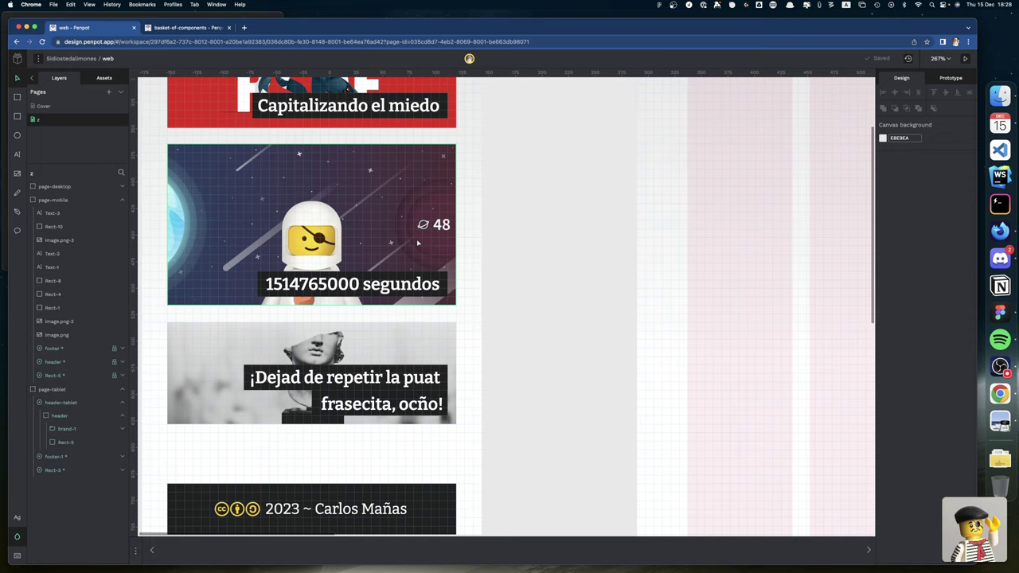
scroll(417, 243, up, 2)
scroll(417, 242, right, 1)
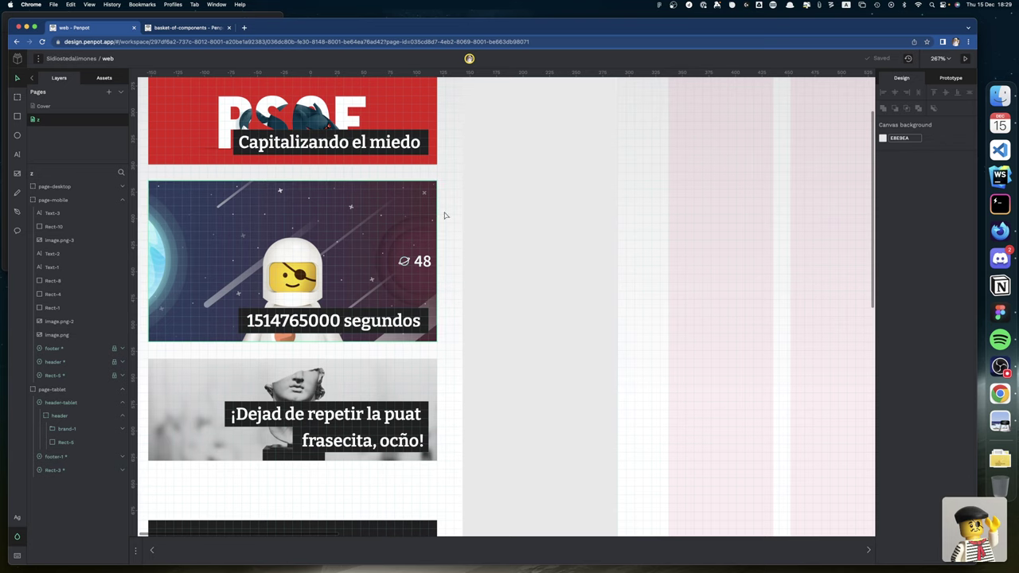
scroll(444, 202, up, 1)
scroll(444, 201, left, 2)
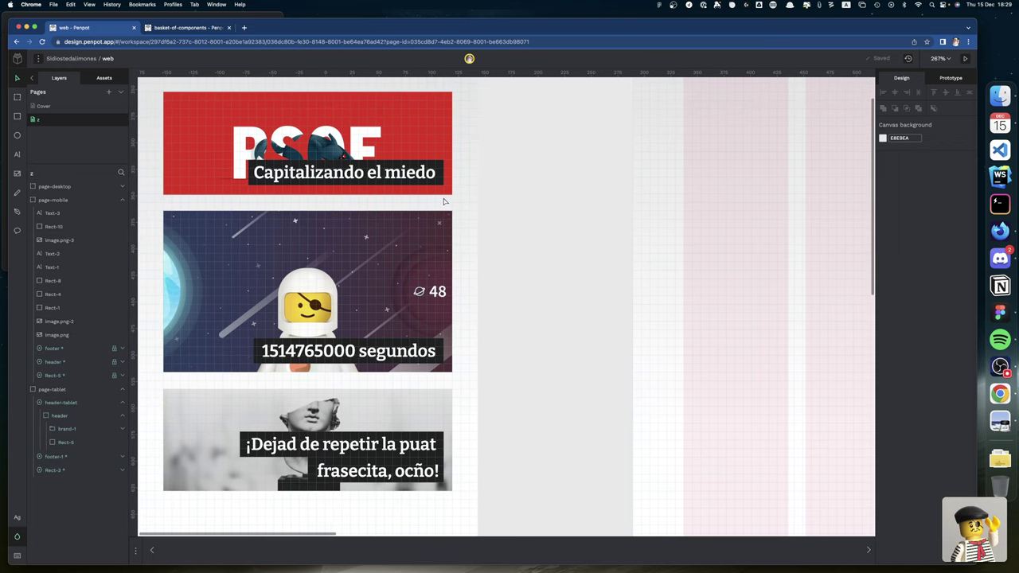
scroll(444, 201, up, 3)
scroll(444, 202, right, 8)
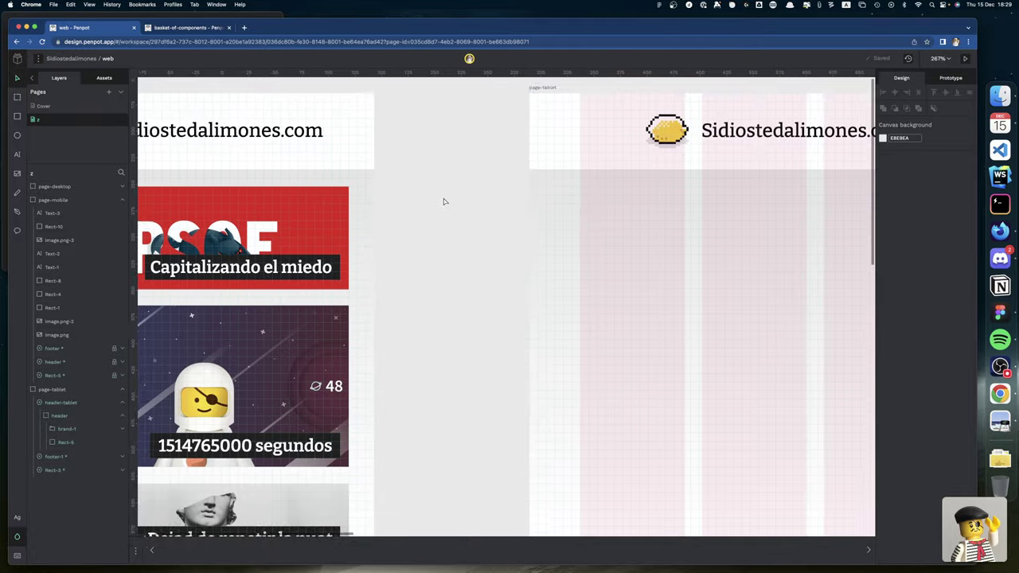
scroll(444, 201, right, 3)
scroll(444, 201, down, 2)
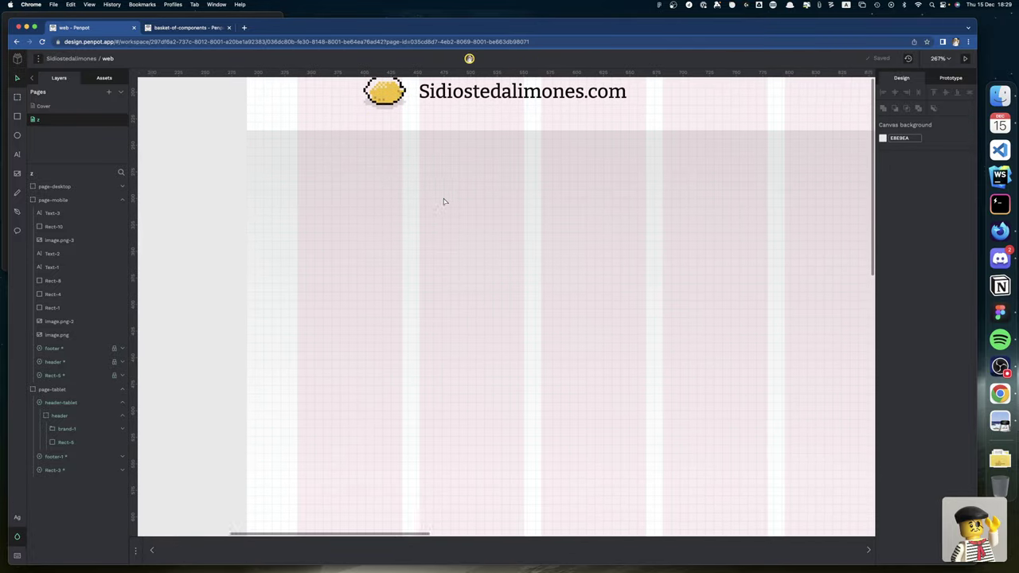
scroll(444, 202, right, 5)
scroll(444, 201, left, 4)
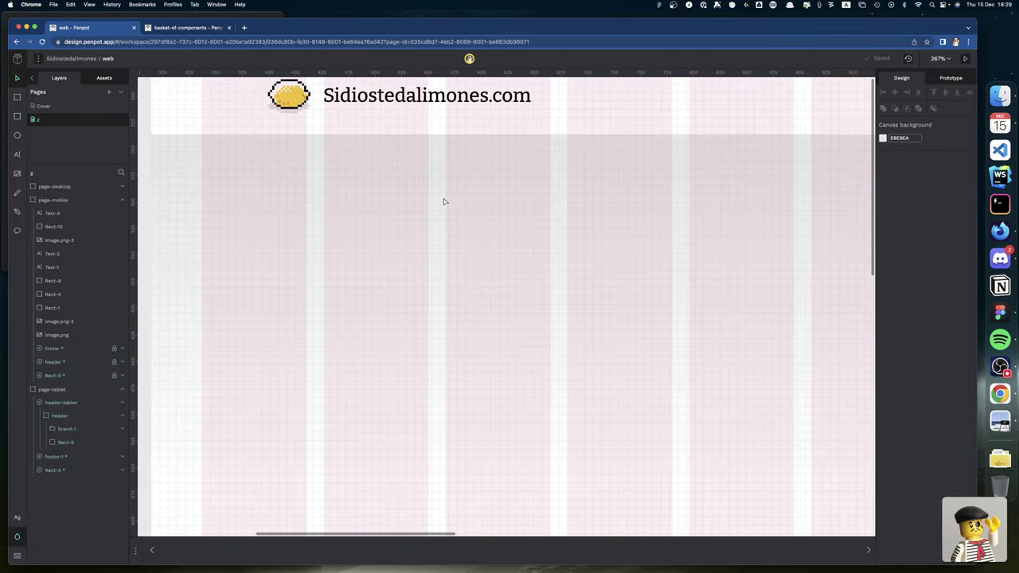
Switch to Figma and examine the banner grids in the mobile, tablet and desktop home page frames before returning to Penpot
key(super+Tab)
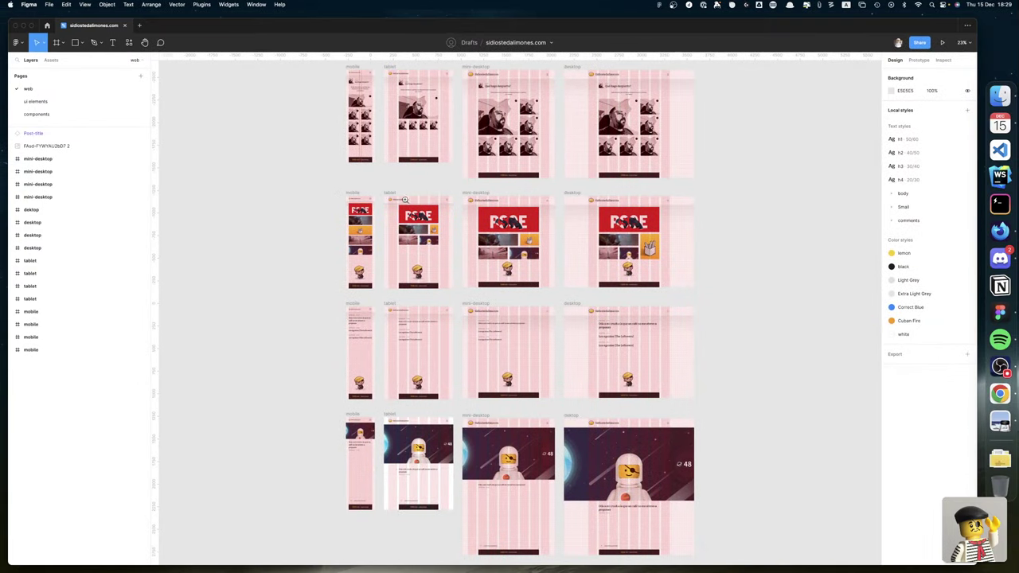
drag(340, 187, 698, 294)
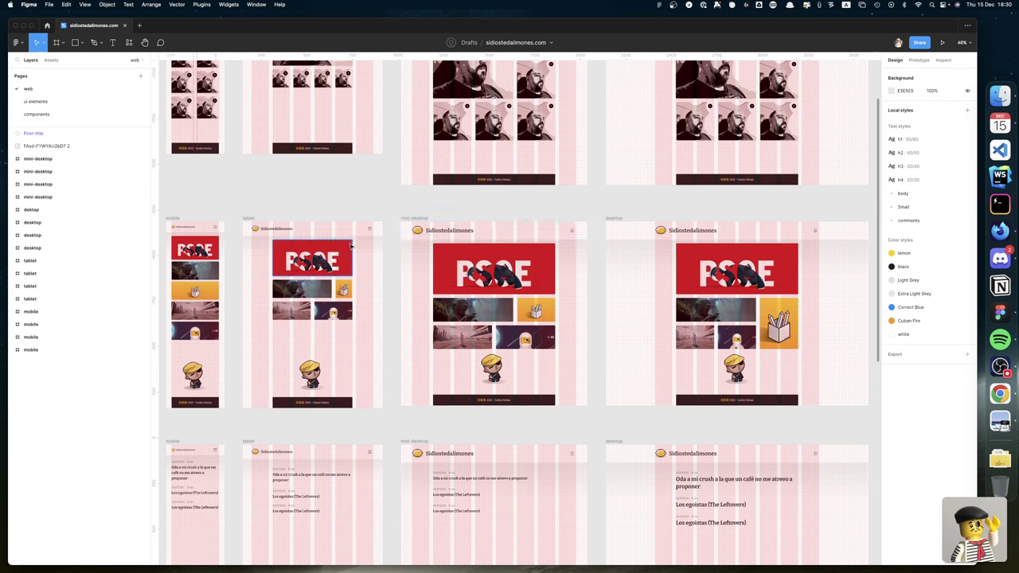
scroll(350, 274, right, 1)
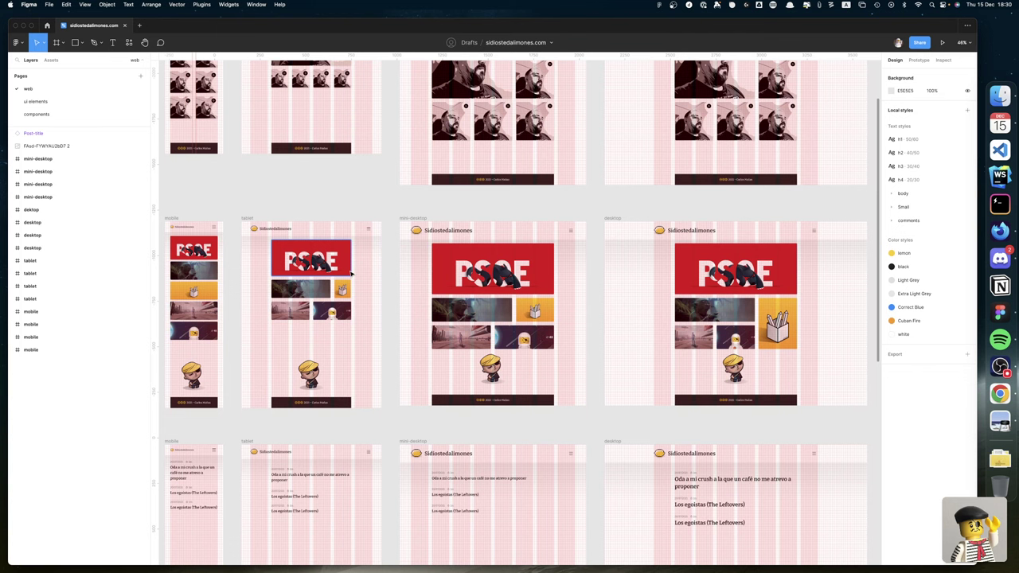
scroll(314, 269, left, 3)
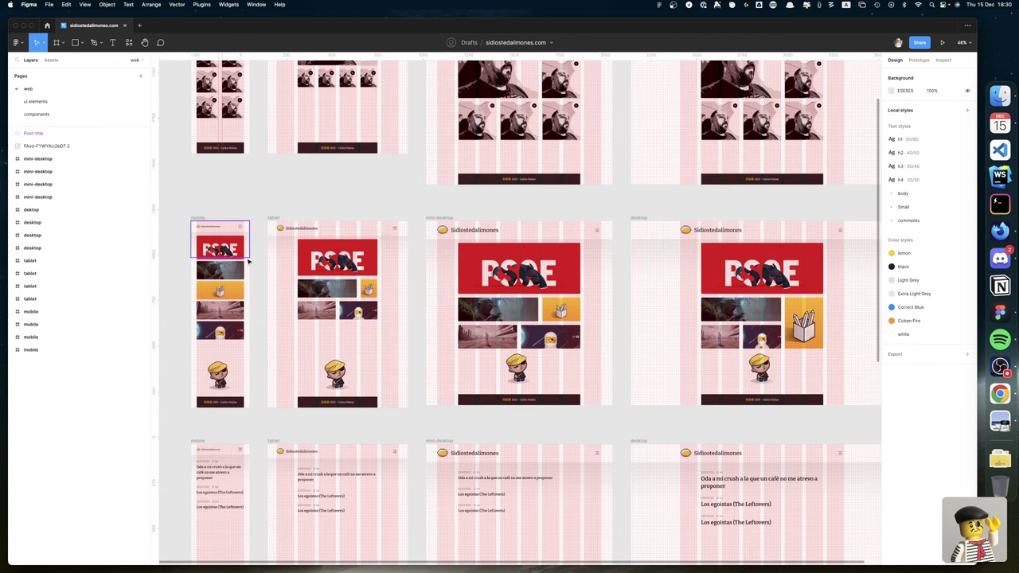
scroll(238, 271, right, 1)
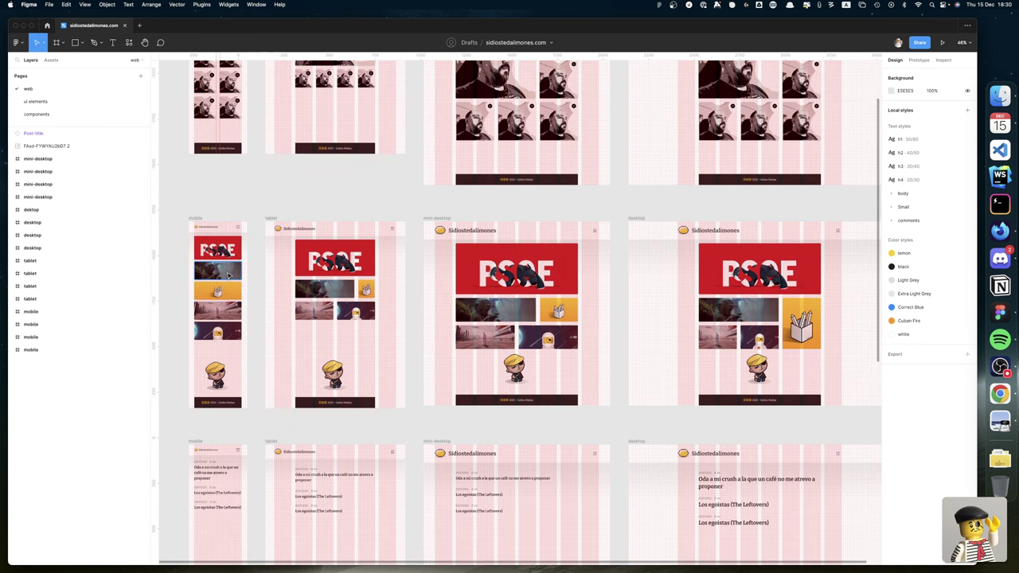
scroll(227, 272, up, 1)
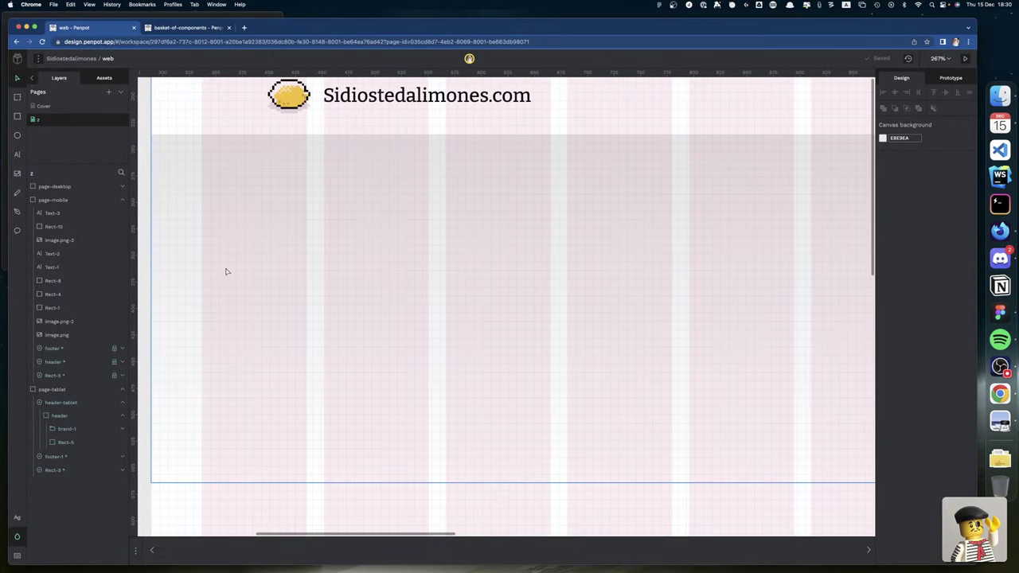
Draw a rectangle of about 272 by 97 px over the red banner on page-mobile, matching the banner's size
scroll(226, 272, left, 10)
scroll(225, 271, down, 1)
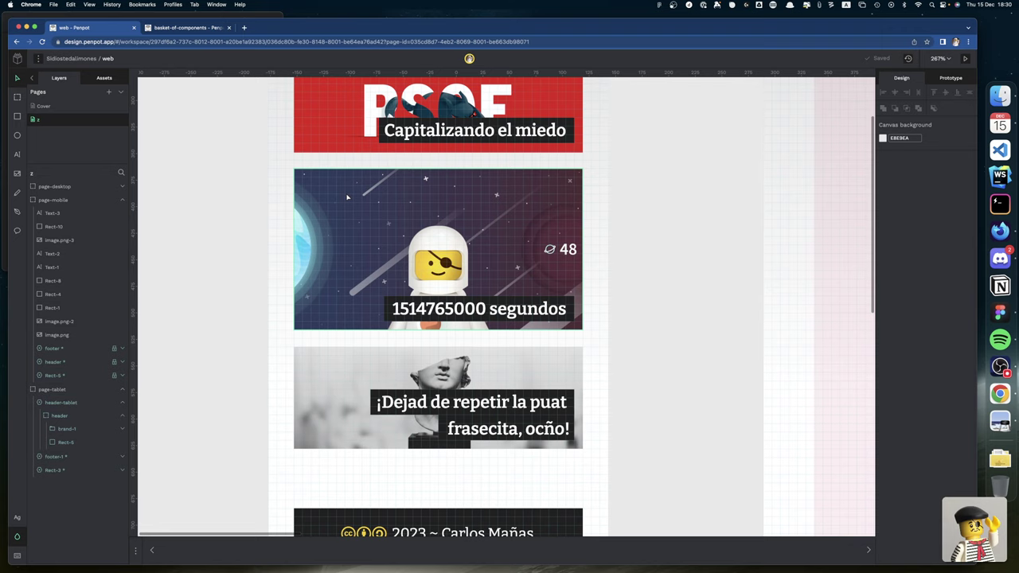
scroll(347, 197, down, 2)
scroll(347, 196, right, 2)
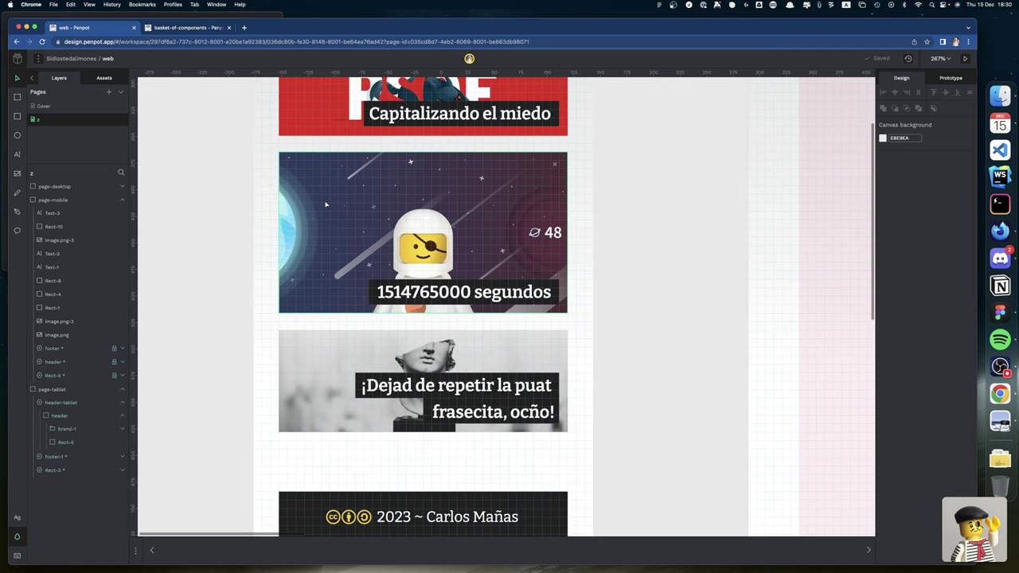
scroll(325, 205, up, 5)
scroll(325, 204, down, 3)
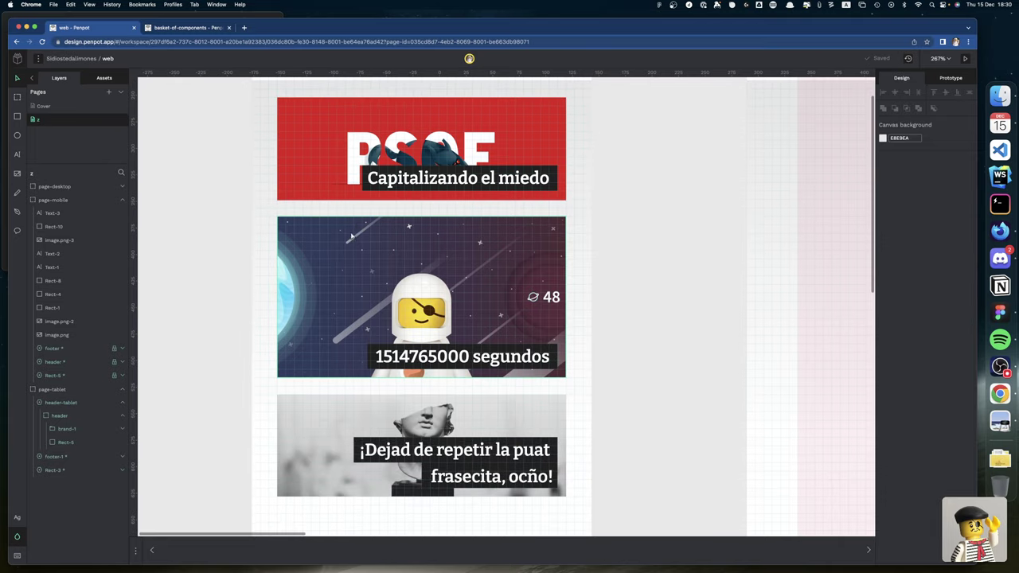
scroll(350, 351, down, 1)
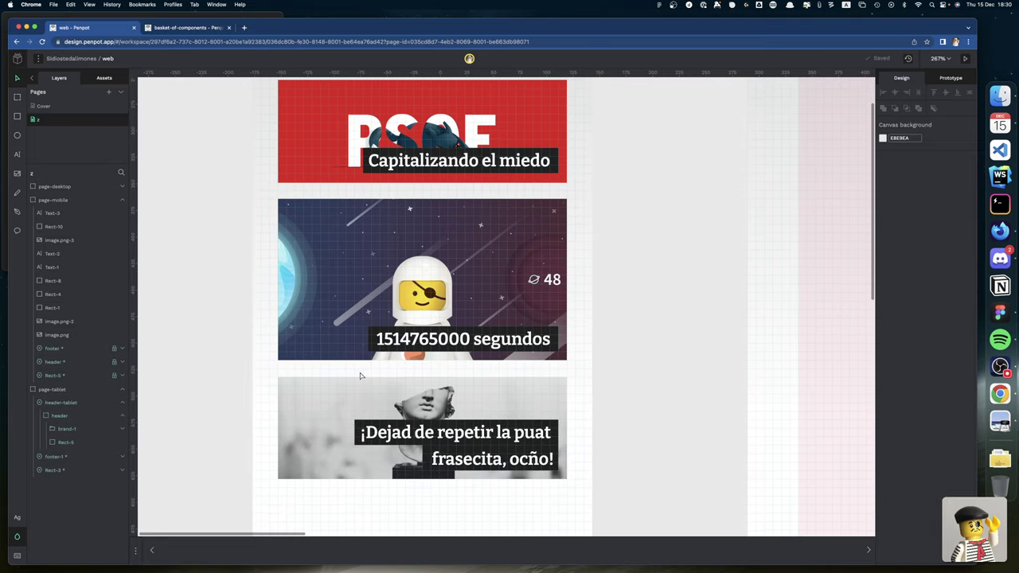
click(356, 221)
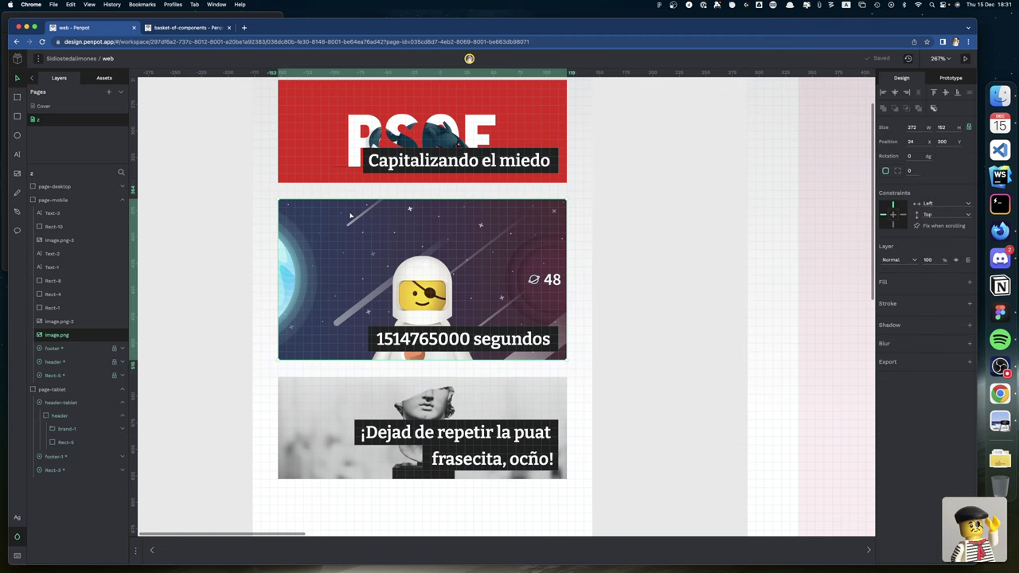
scroll(363, 219, up, 3)
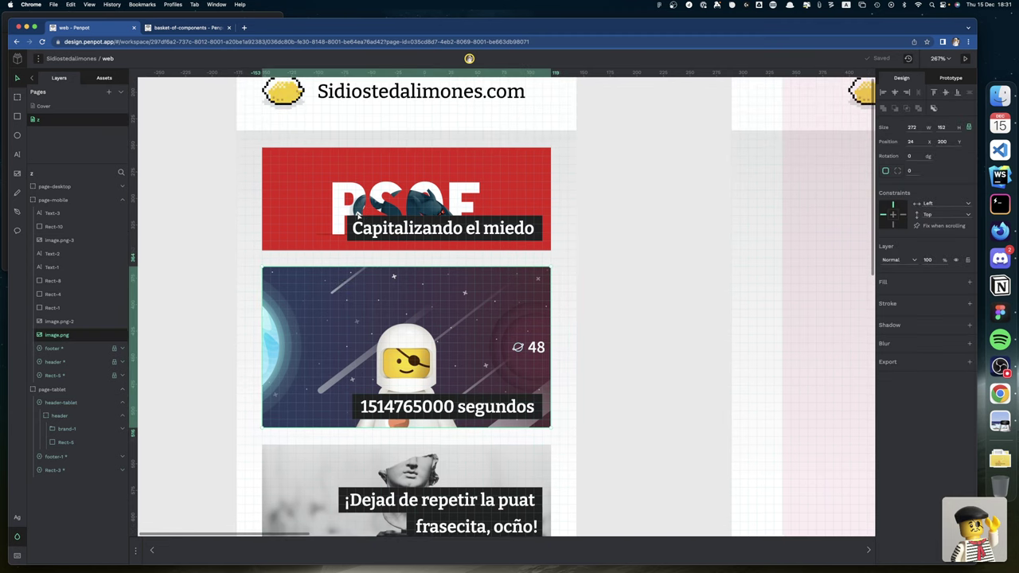
key(r)
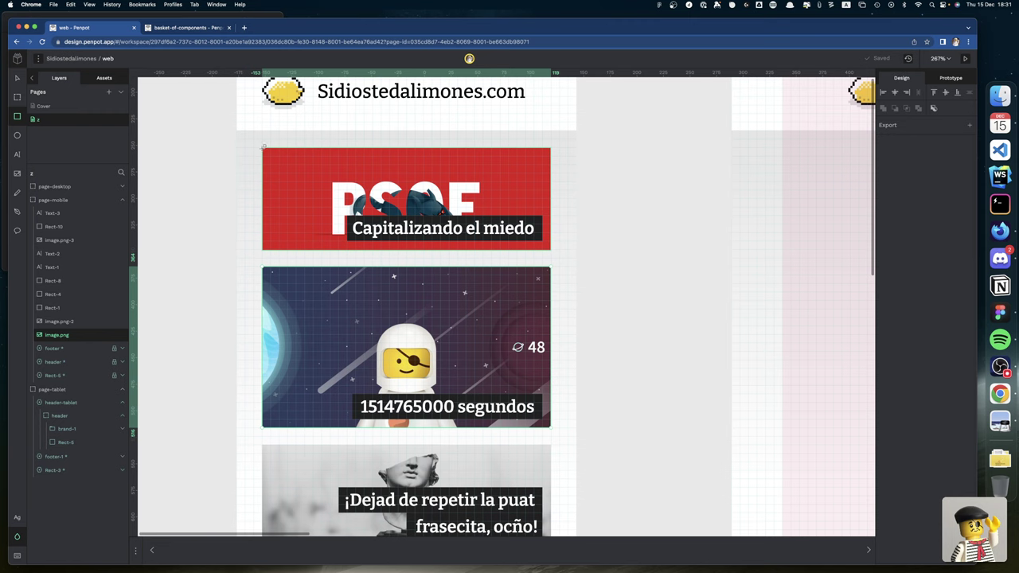
click(285, 162)
drag(285, 162, 551, 250)
Move the rectangle down over the lower part of the astronaut image and align it with the image's left edge at X 24
mouse_move(371, 192)
mouse_down()
mouse_move(405, 289)
mouse_move(367, 362)
mouse_move(349, 370)
mouse_up()
scroll(364, 359, up, 2)
scroll(354, 370, down, 1)
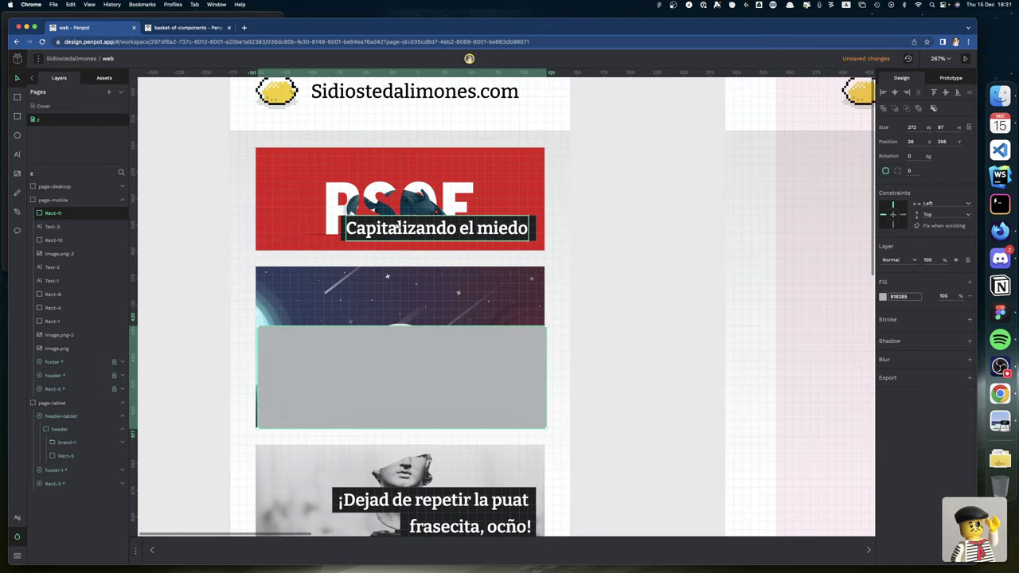
scroll(350, 370, down, 2)
scroll(399, 218, left, 2)
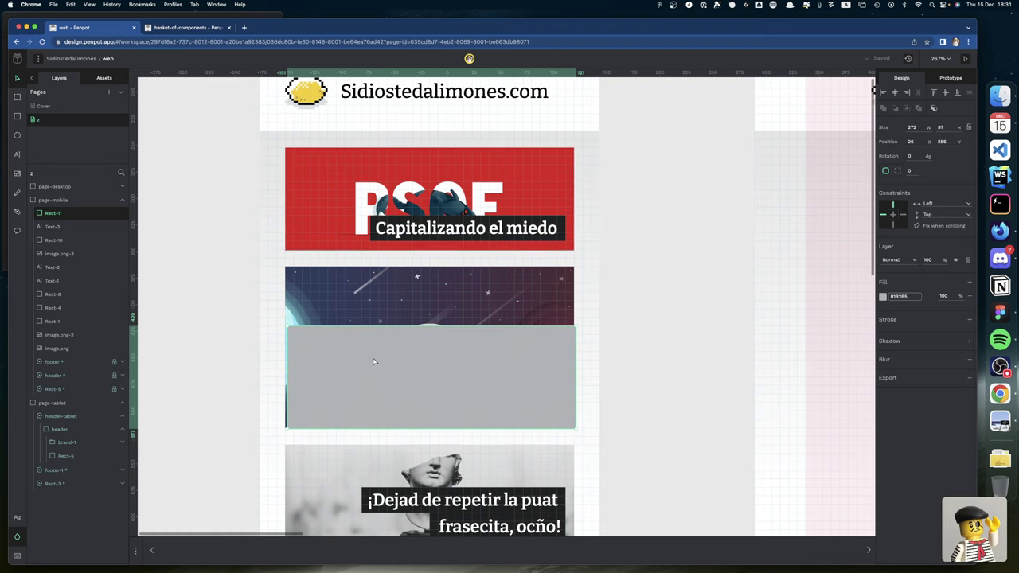
drag(374, 361, 372, 356)
scroll(389, 377, down, 3)
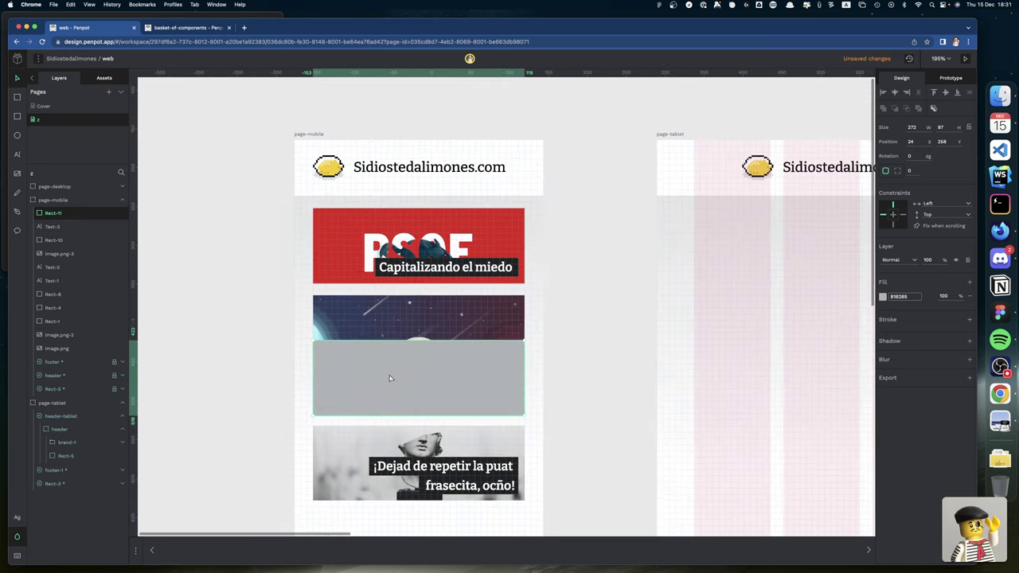
Fine-tune the rectangle's vertical position to Y 255 so that its lower edge is flush with the astronaut image's lower edge
scroll(390, 377, up, 5)
scroll(390, 376, down, 2)
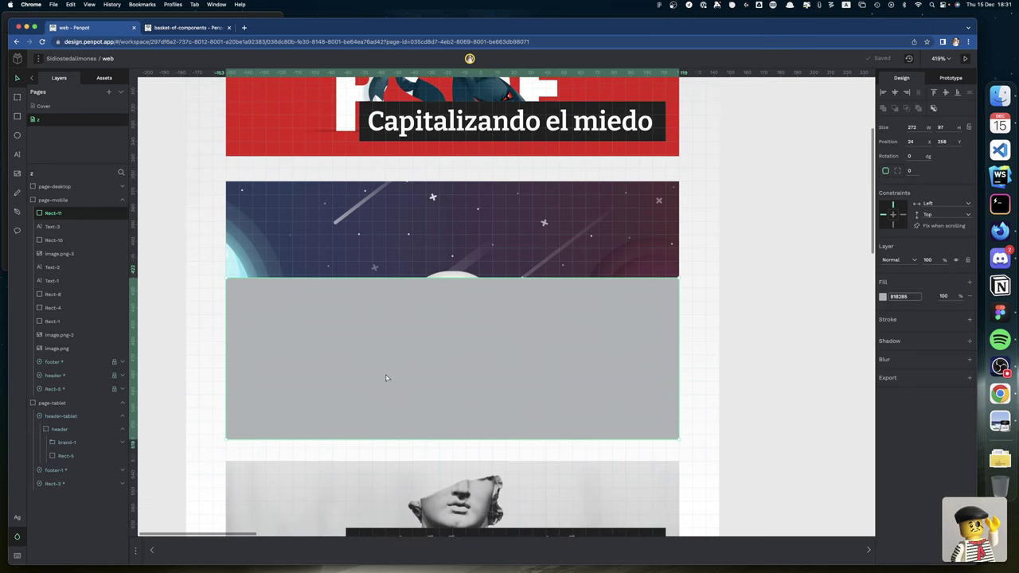
drag(358, 375, 354, 361)
key(Down)
key(Down)
key(Down)
key(Down)
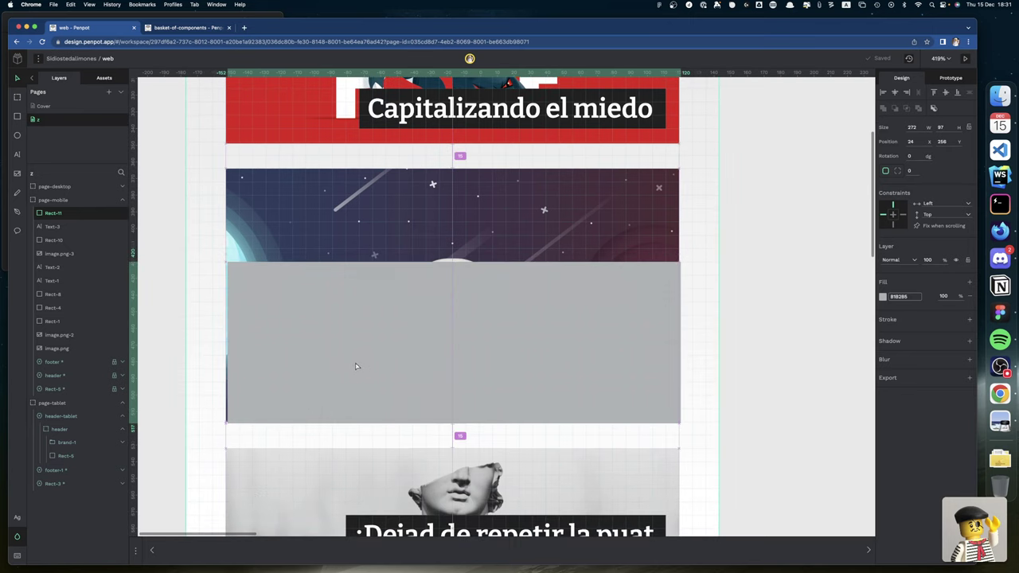
key(Up)
key(Up)
key(Up)
key(Up)
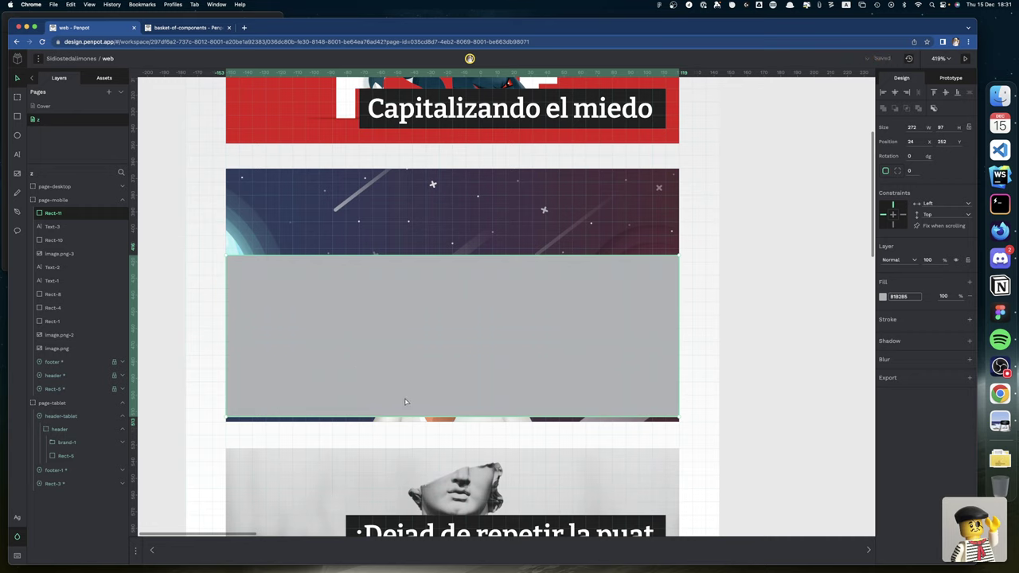
key(Down)
key(Down)
key(Down)
key(Down)
key(Up)
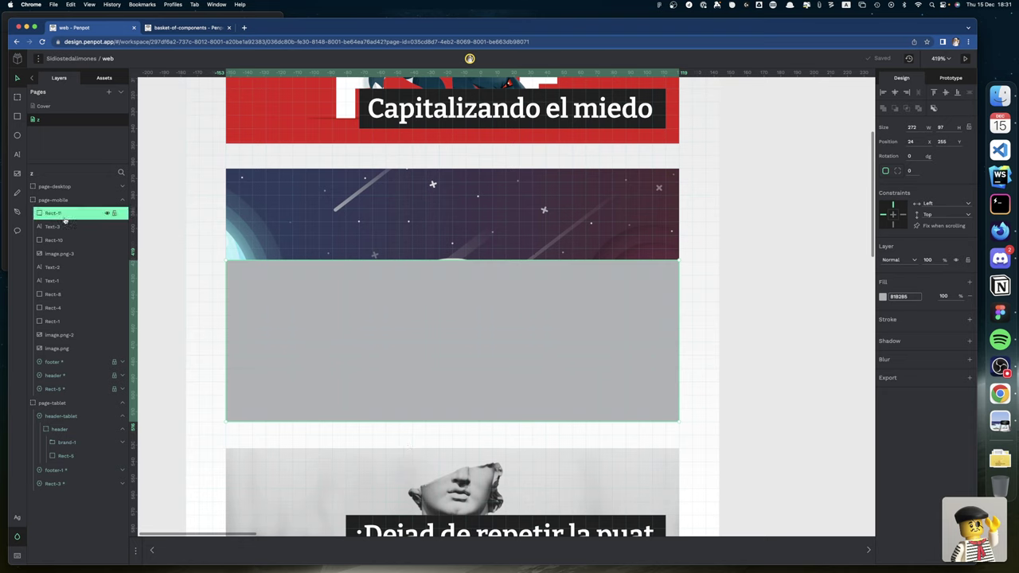
Reorder the grey rectangle's layer so that it sits directly above the astronaut image's layer and beneath image.png-2
click(321, 245)
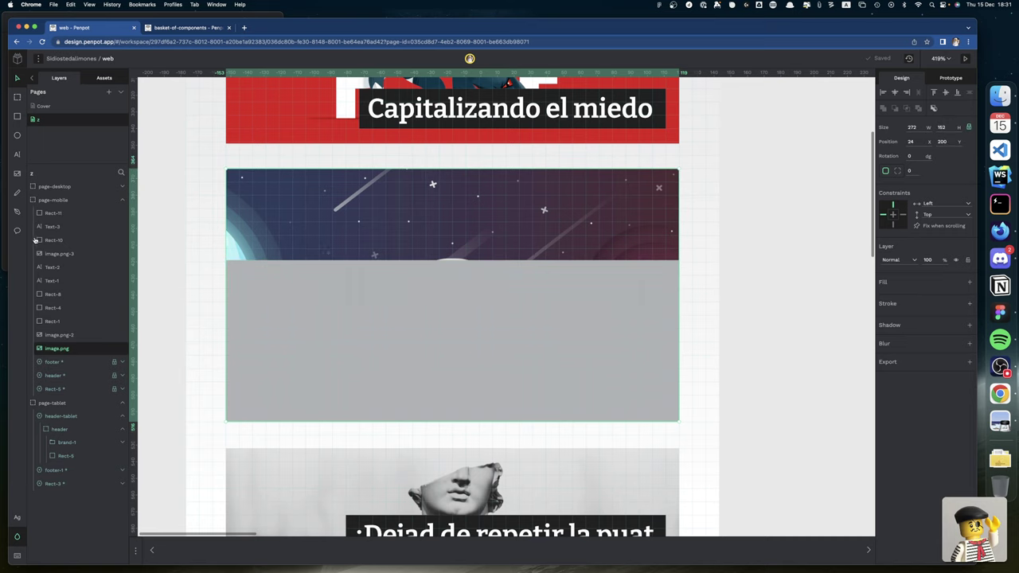
click(52, 213)
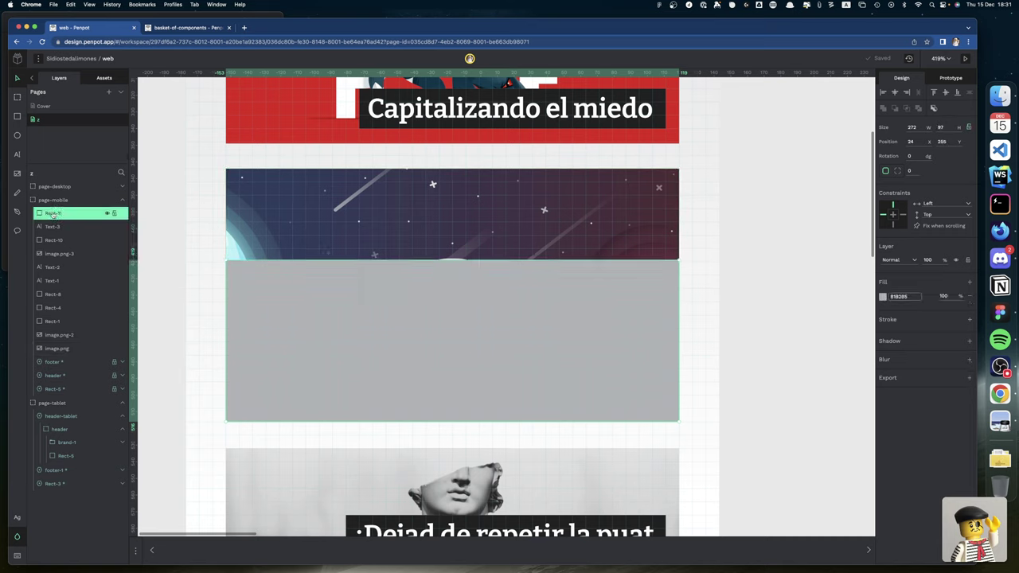
drag(52, 215, 66, 339)
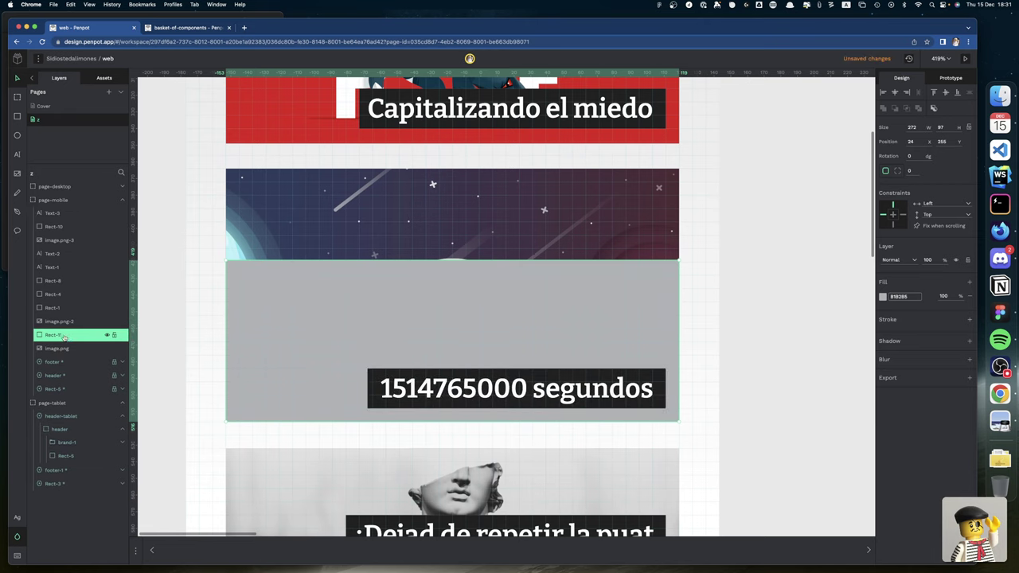
Reorder the layers so that the grey rectangle sits directly beneath the astronaut image's layer
click(62, 323)
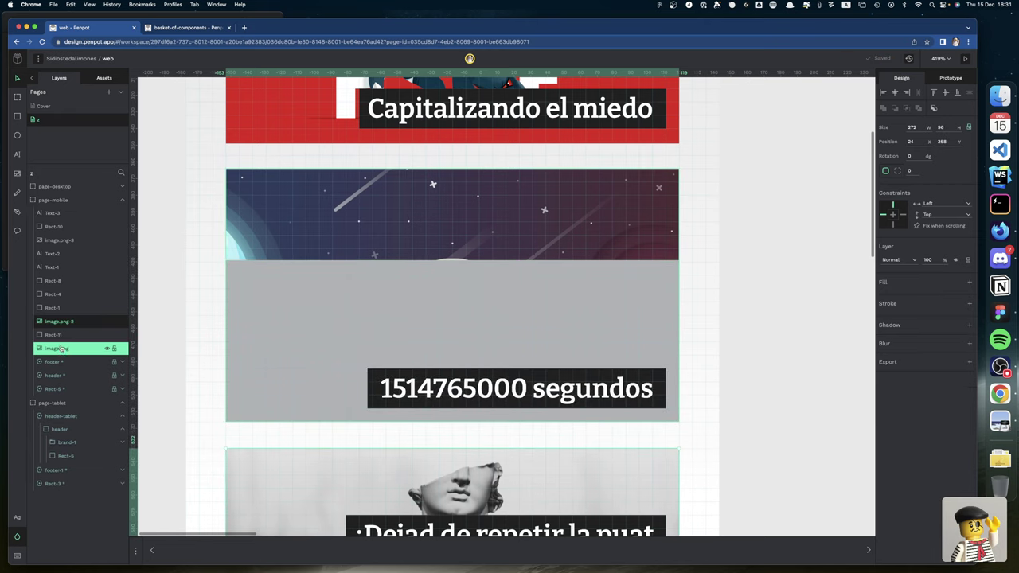
click(62, 348)
click(60, 335)
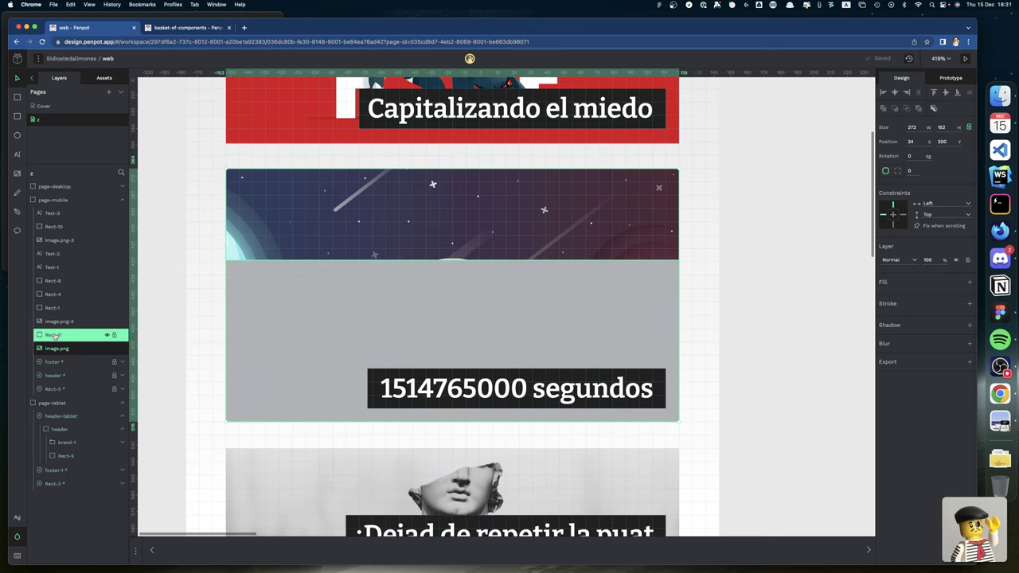
drag(56, 348, 54, 337)
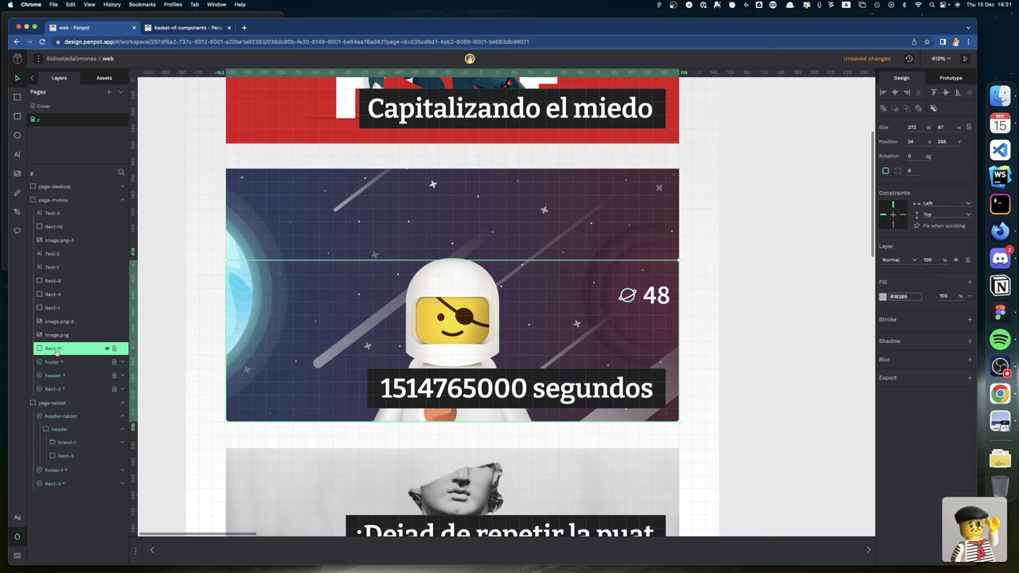
Reorder the Text-1 and Rect-1 title layers to sit directly above the astronaut image's layer, with the text above its dark rectangle
click(52, 308)
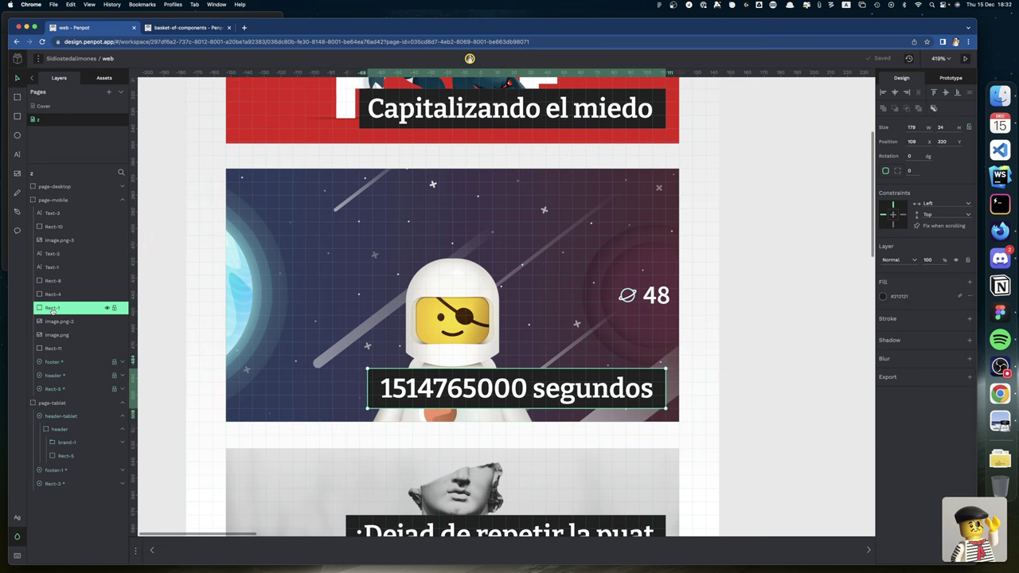
shift+click(52, 267)
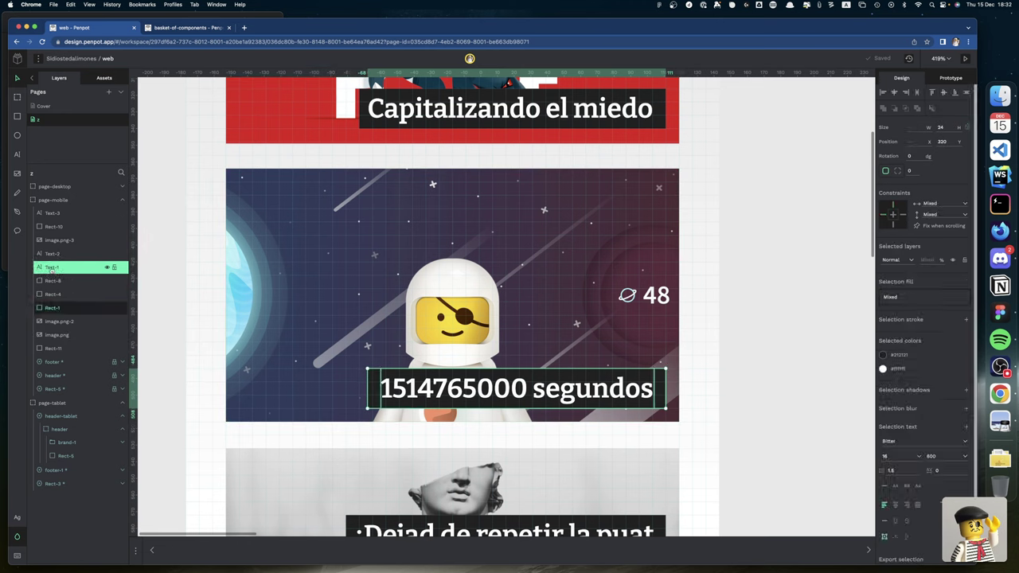
drag(53, 269, 48, 327)
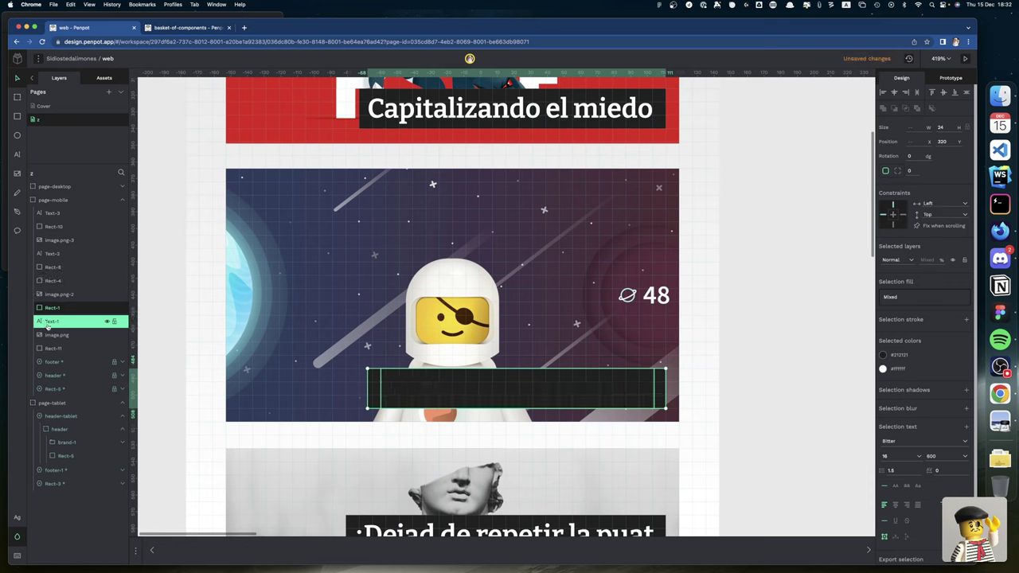
click(57, 309)
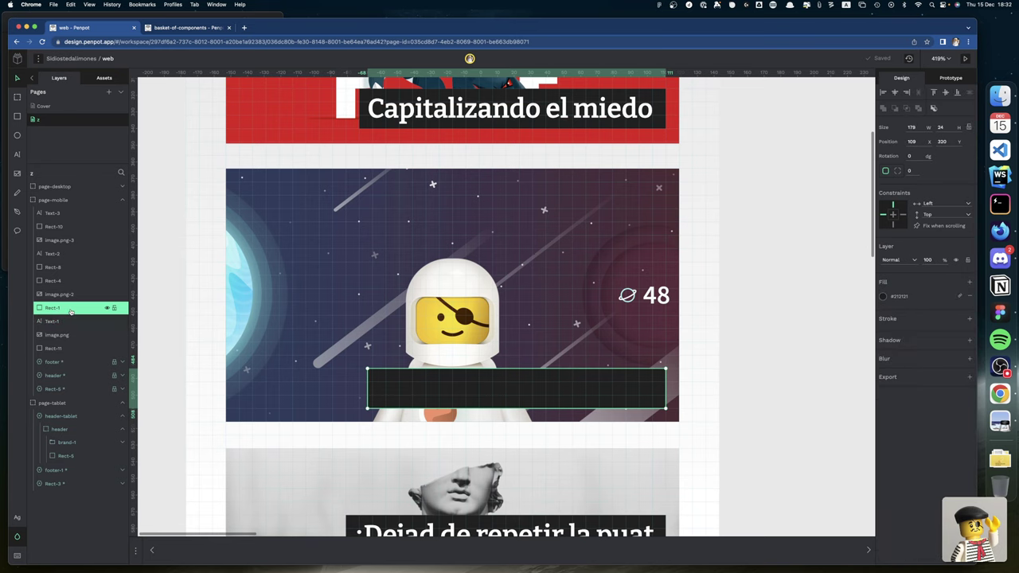
key(super+Down)
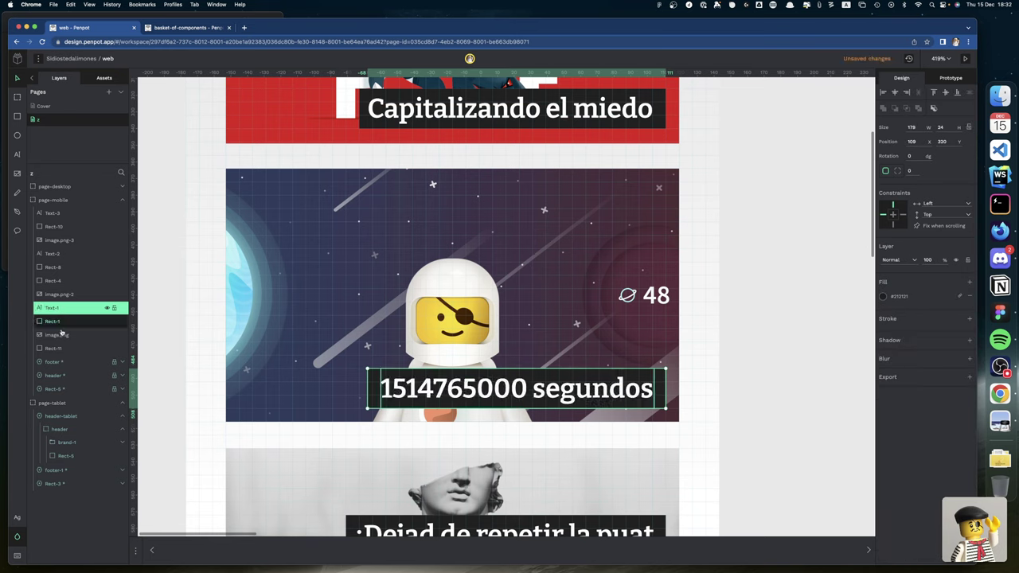
Mask the title's dark rectangle Rect-1 and the astronaut image with the grey rectangle Rect-11
click(62, 334)
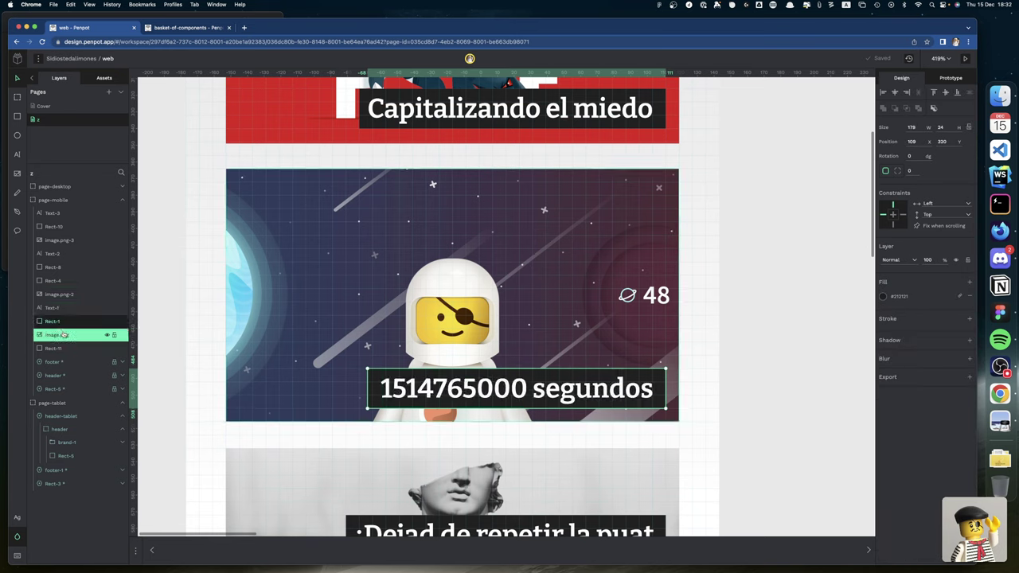
click(53, 322)
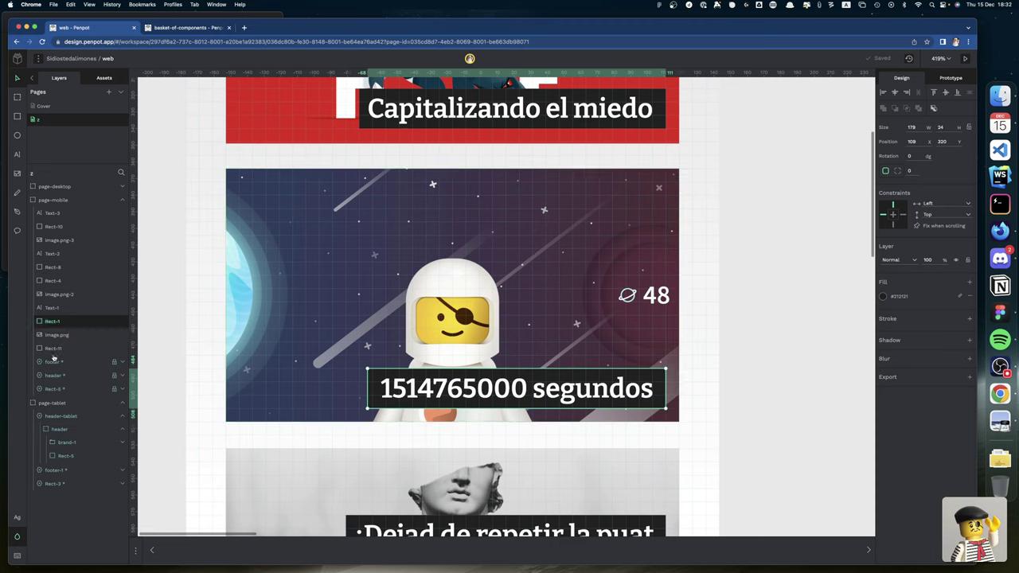
shift+click(51, 349)
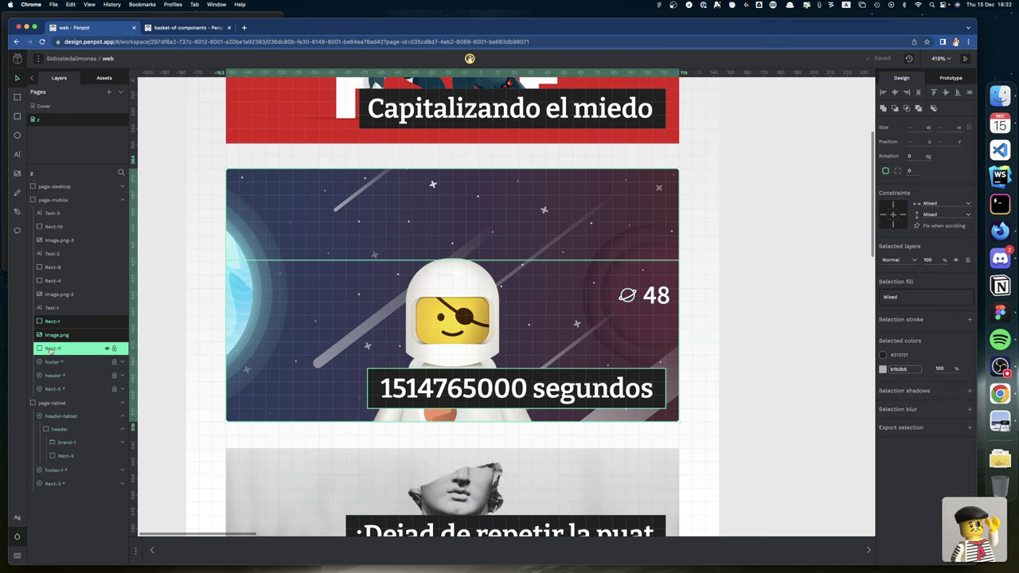
right_click(51, 350)
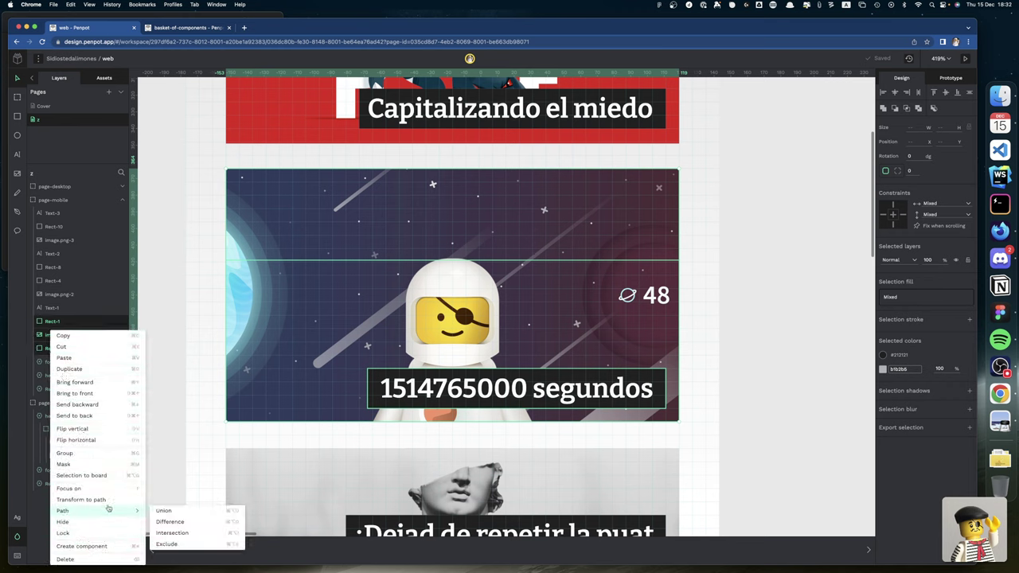
click(77, 465)
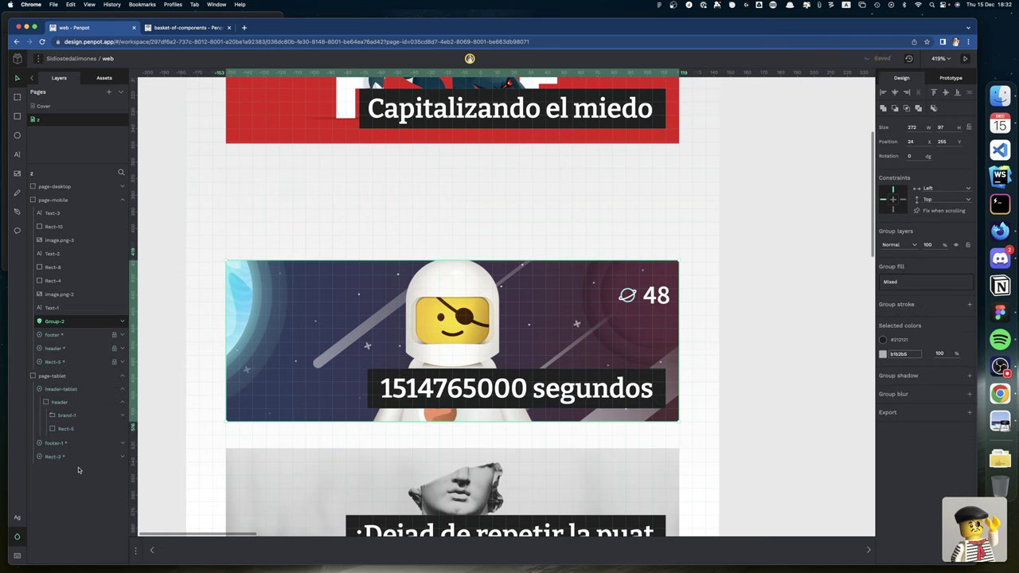
Expand the mask group and shift the astronaut image inside it down to Y 210
click(123, 322)
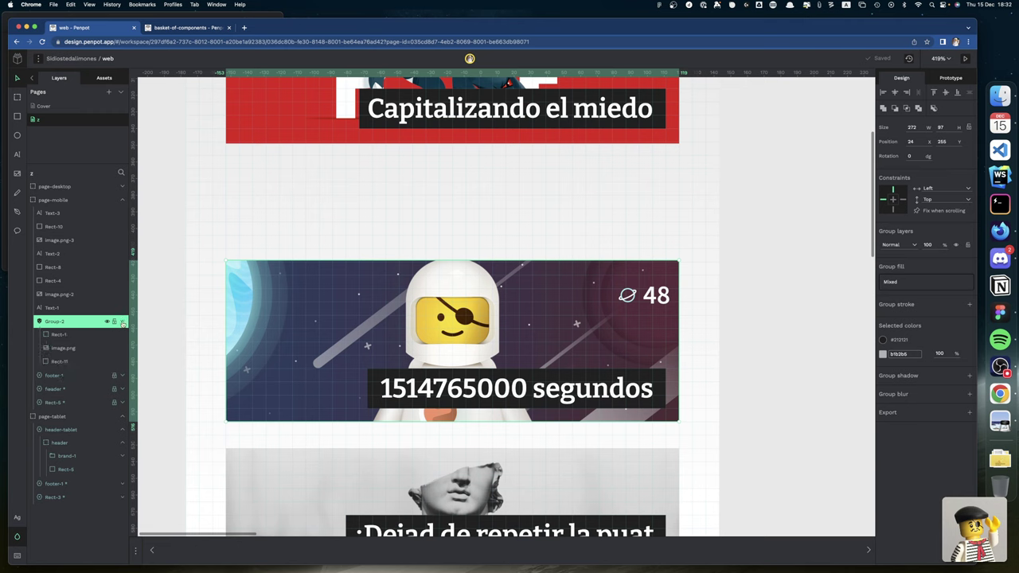
click(71, 349)
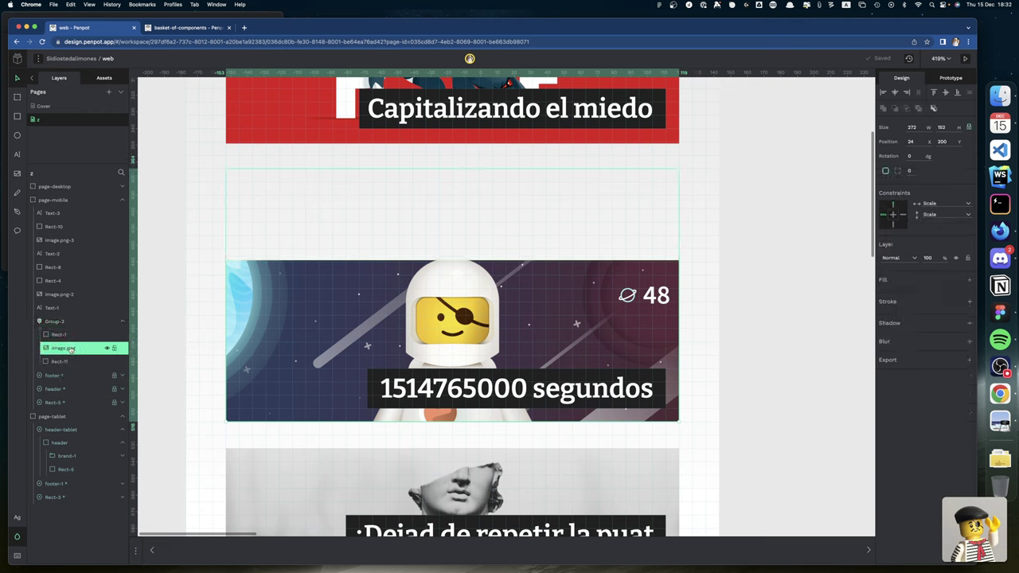
key(shift+Down)
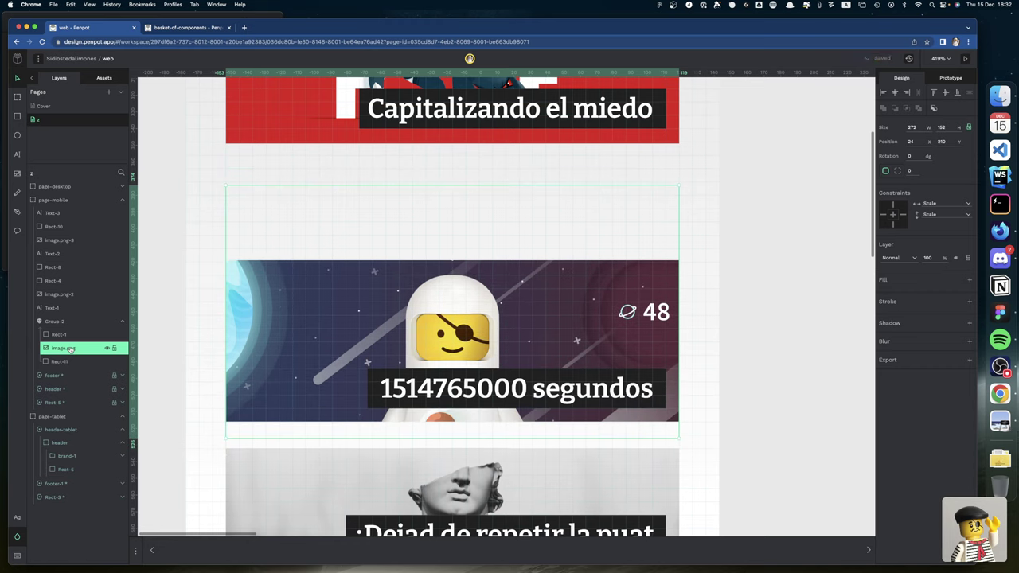
Move the masked astronaut group and all layers of the statue banner up together, leaving equal gaps between the three banners
click(54, 322)
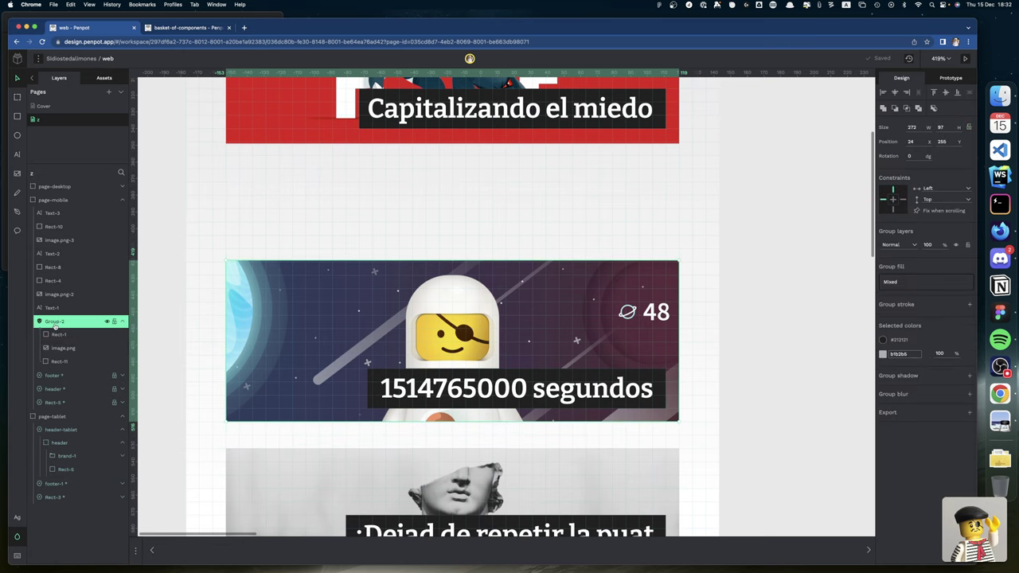
click(56, 403)
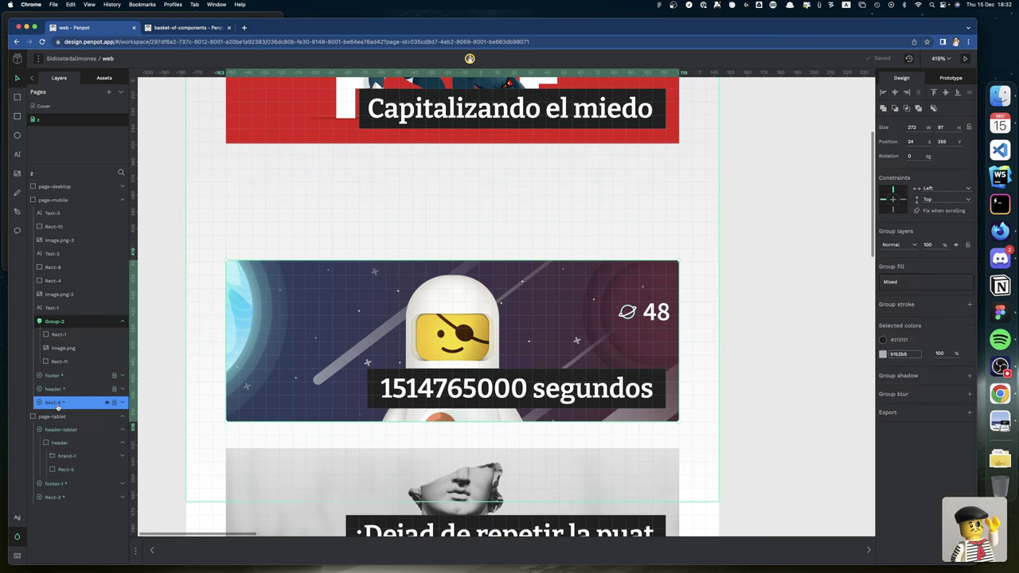
scroll(368, 399, down, 3)
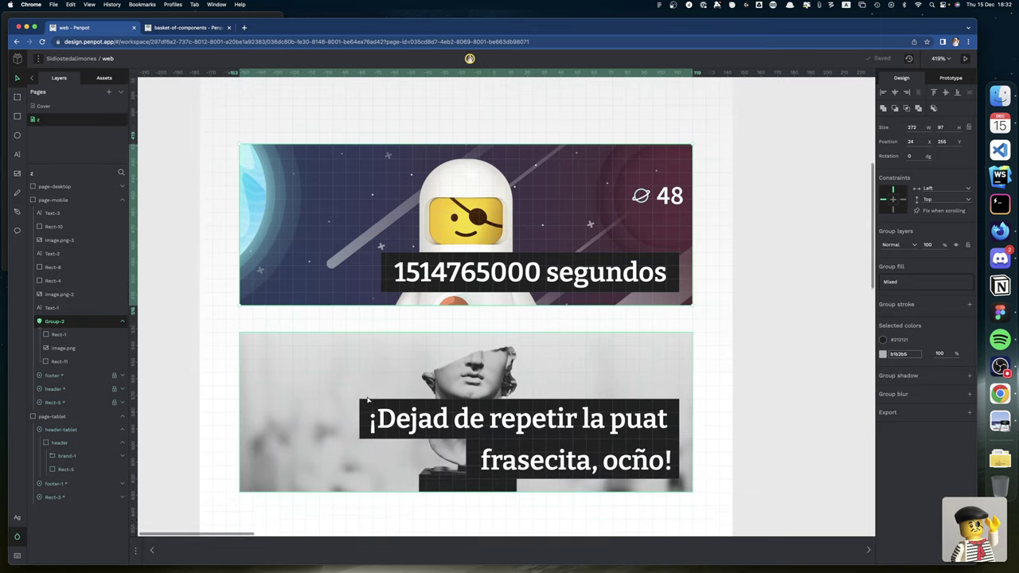
scroll(367, 399, down, 1)
click(362, 423)
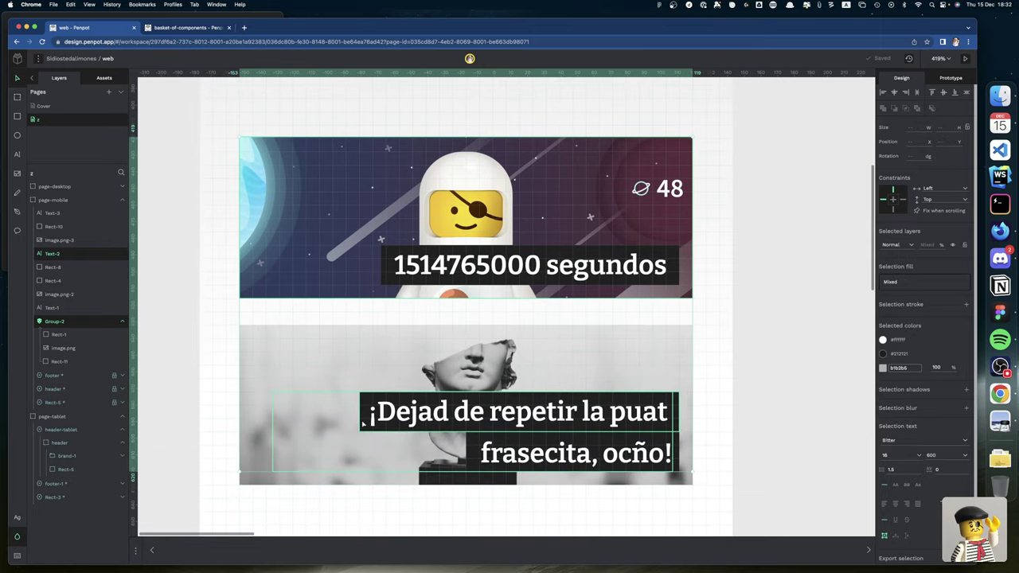
shift+click(363, 423)
shift+click(477, 478)
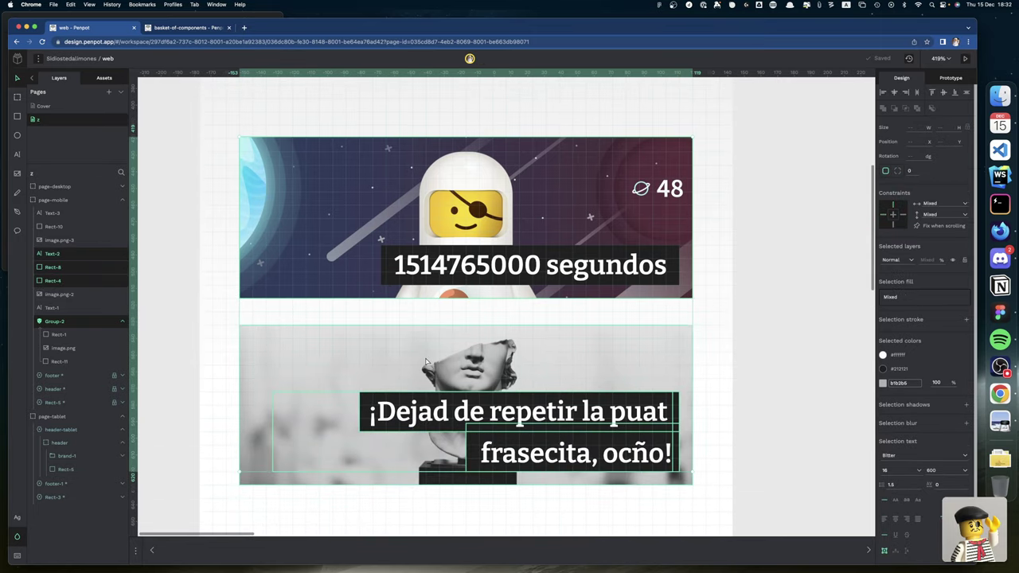
shift+click(425, 362)
scroll(426, 362, up, 4)
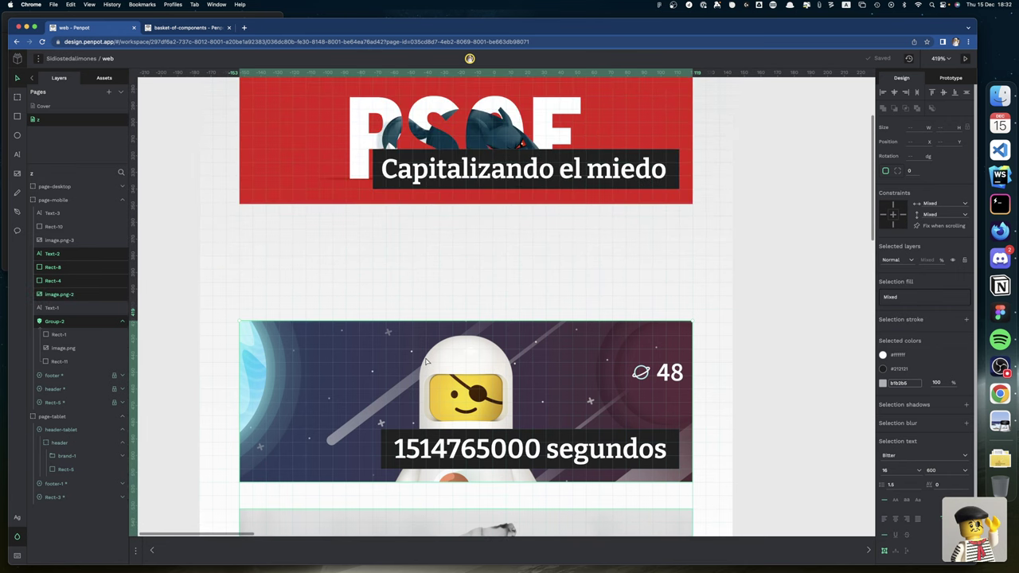
scroll(425, 362, down, 2)
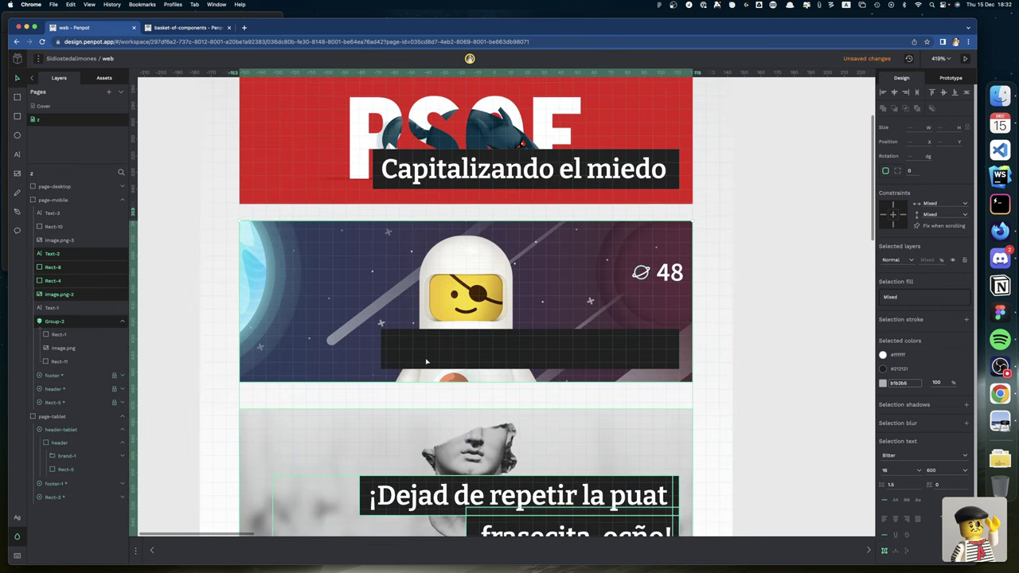
key(Down)
key(Down)
key(Up)
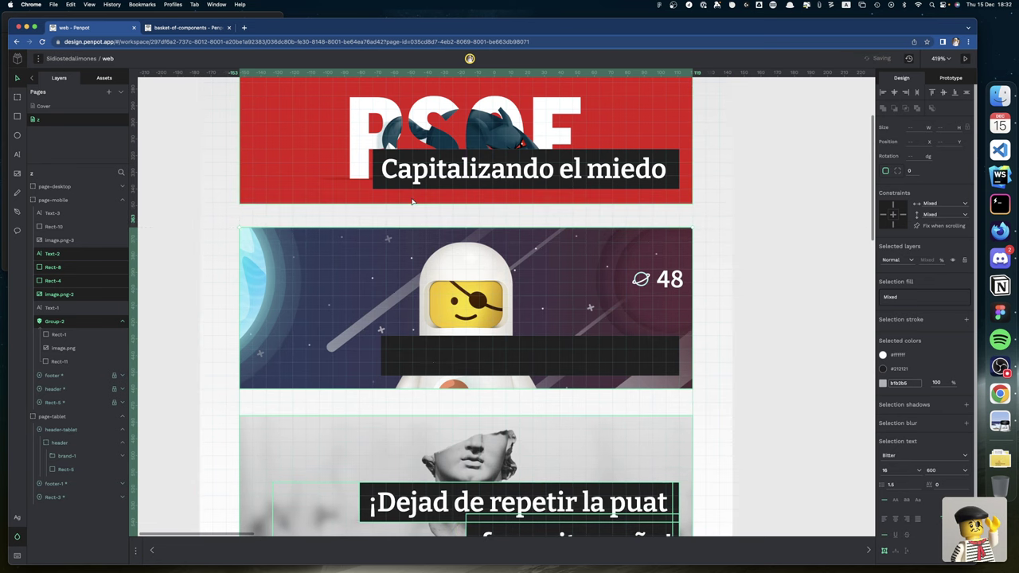
key(Down)
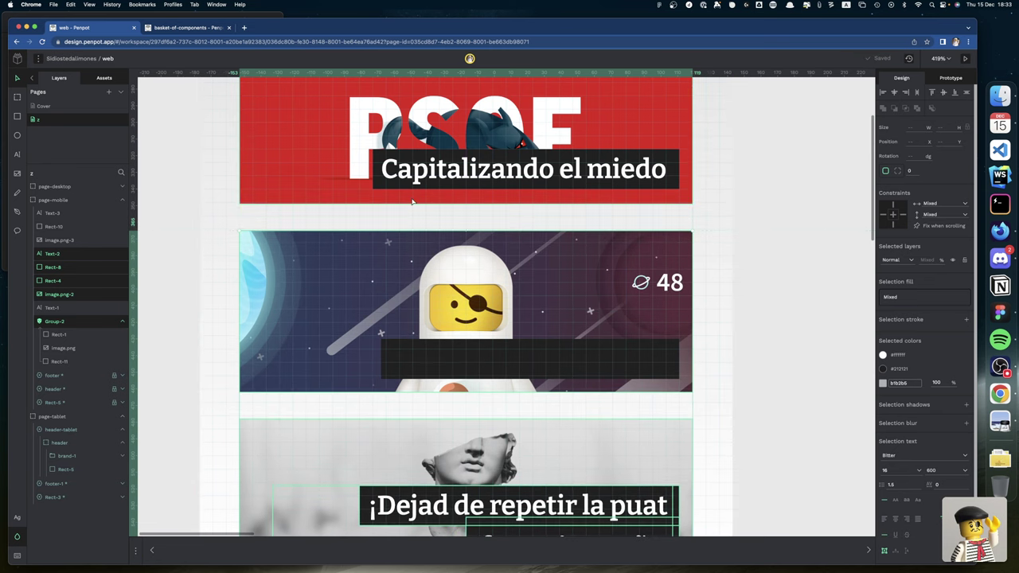
click(791, 364)
Check the spacing and contents of the three banners on the mobile page, from the header down to the footer
scroll(770, 363, down, 3)
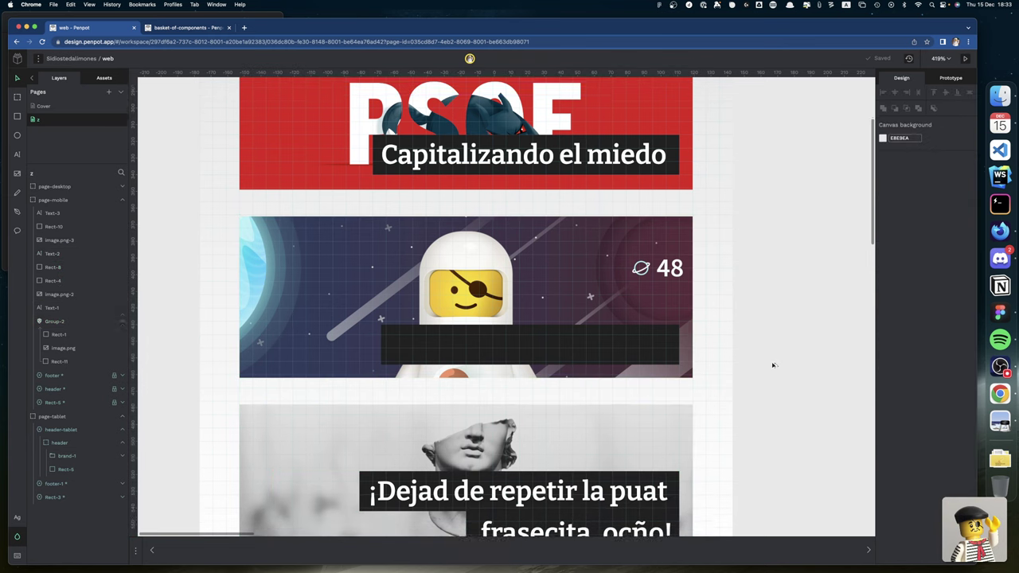
scroll(714, 358, down, 5)
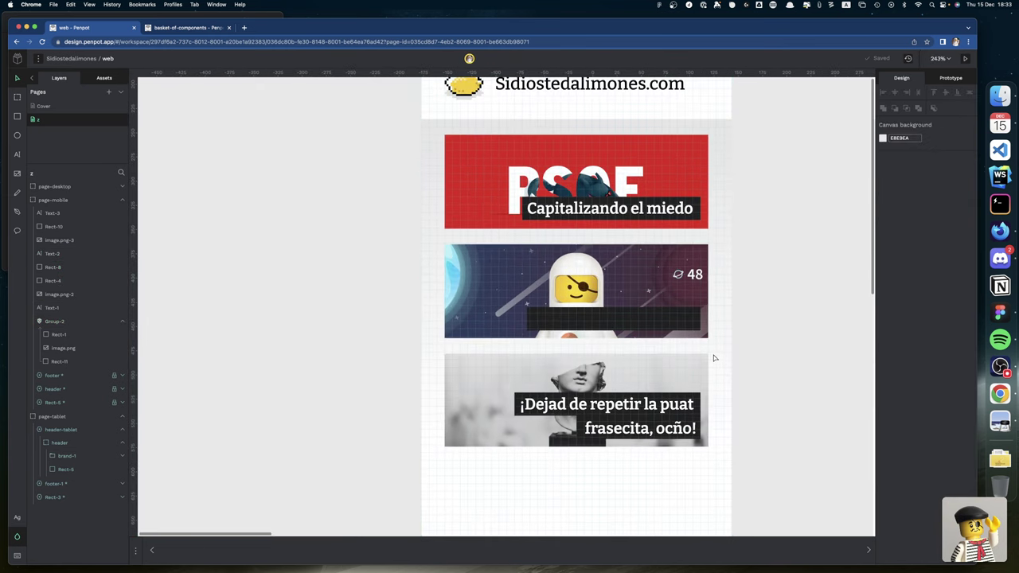
scroll(714, 358, right, 3)
scroll(714, 358, down, 4)
scroll(714, 358, up, 2)
scroll(714, 358, right, 2)
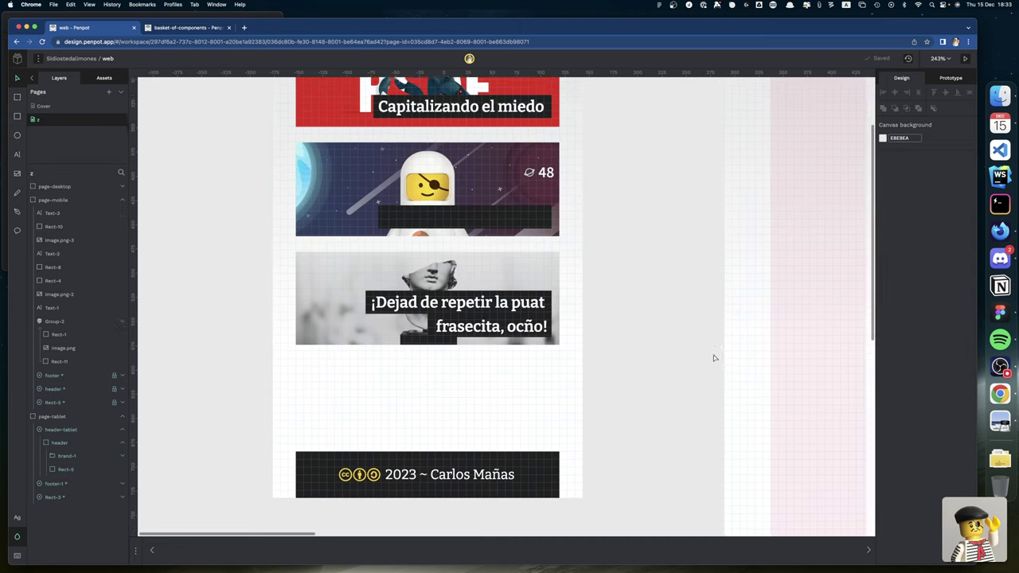
scroll(714, 358, up, 2)
scroll(714, 358, right, 1)
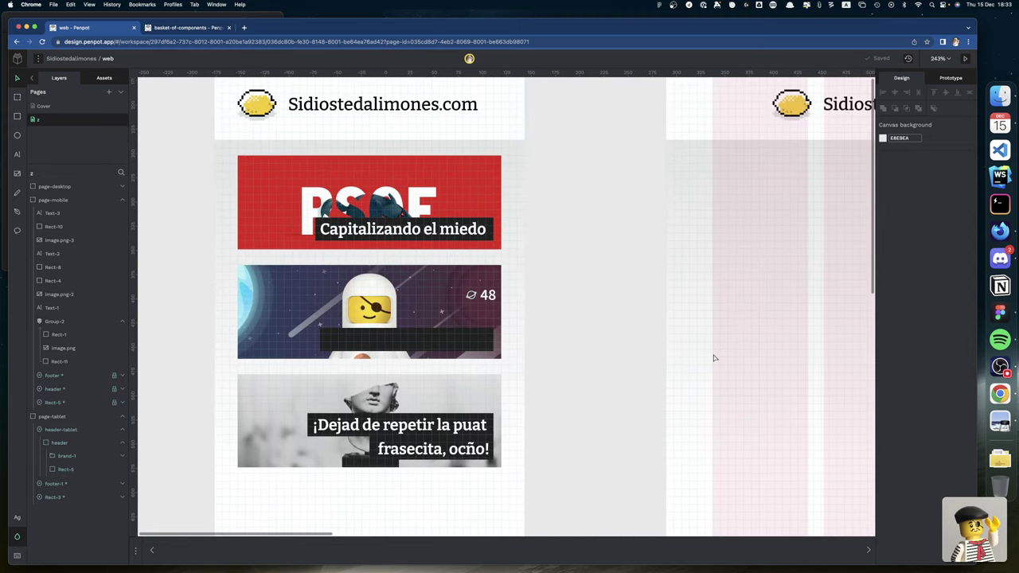
Move the Text-1 title layer into the astronaut mask group, directly above Rect-1
click(472, 337)
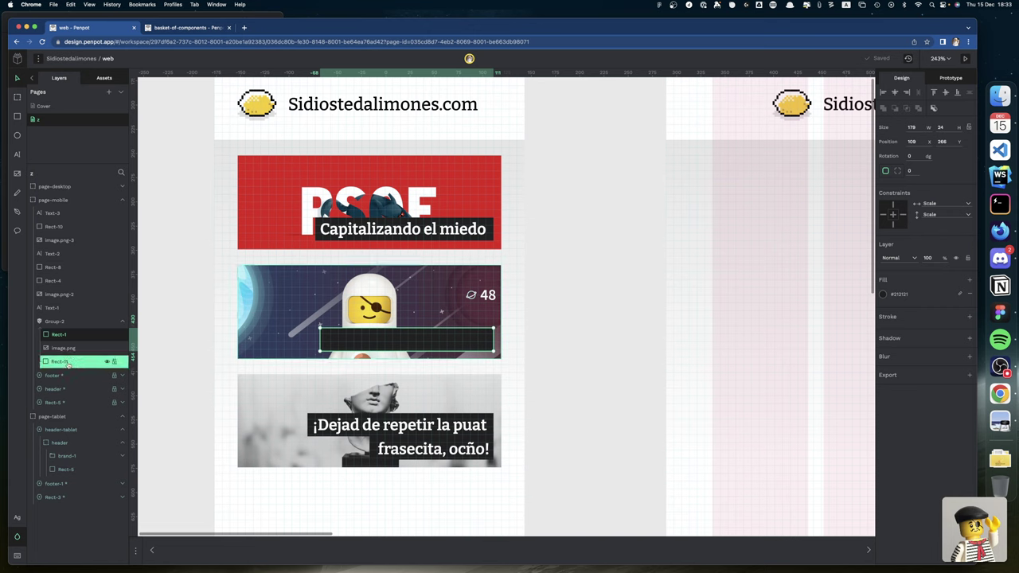
click(52, 308)
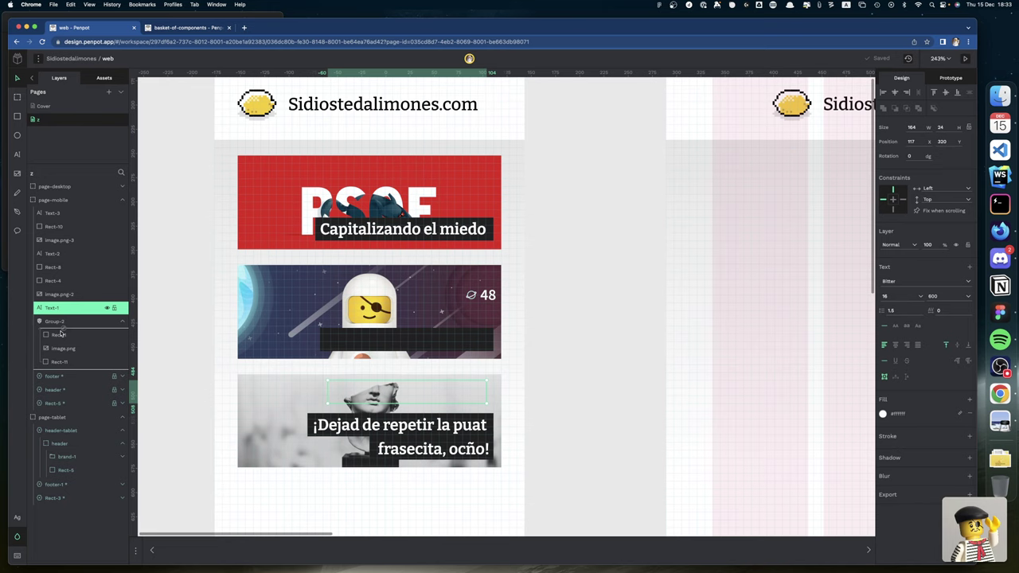
drag(61, 335, 61, 335)
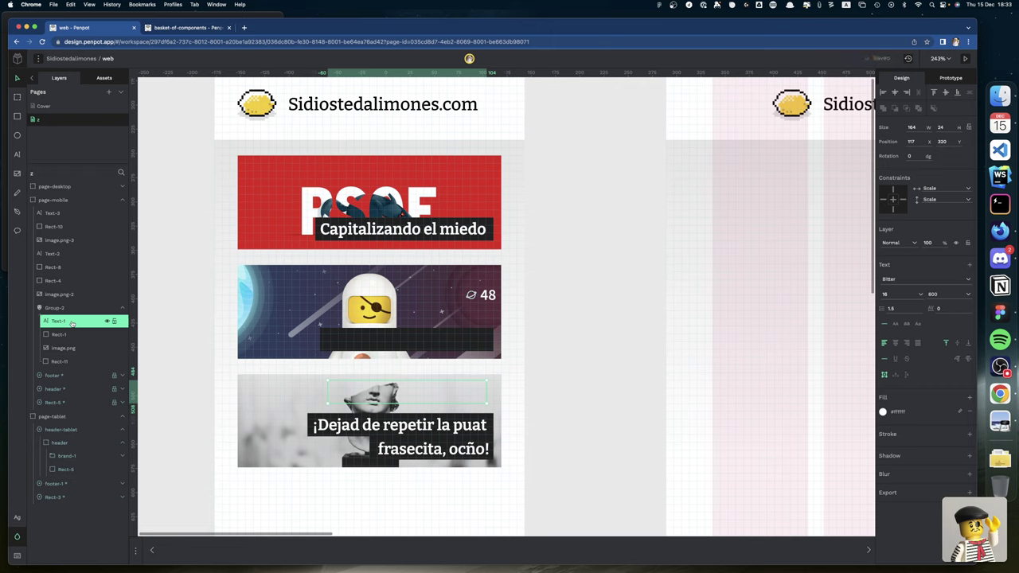
Move the title text up to Y 266 so that it sits on the astronaut banner's dark rectangle
key(shift+Up)
key(shift+Up)
key(shift+Up)
key(shift+Up)
key(shift+Up)
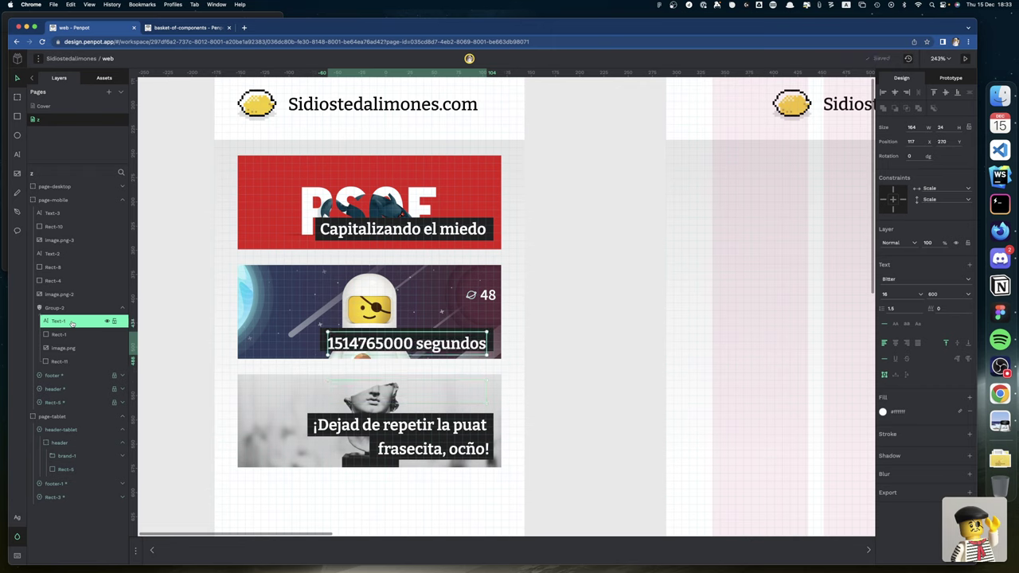
key(Up)
key(Up)
key(Up)
key(Up)
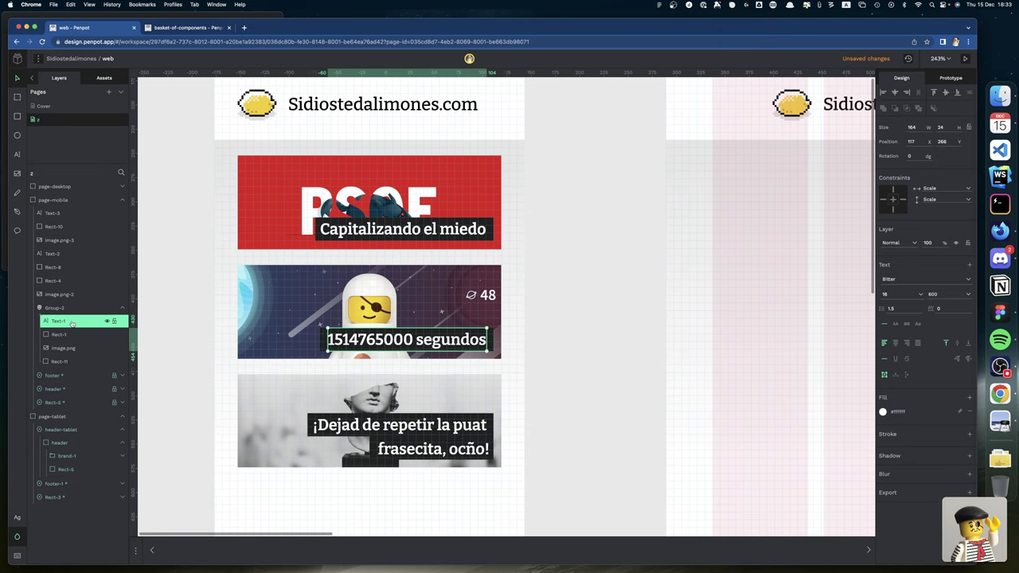
key(Up)
key(Down)
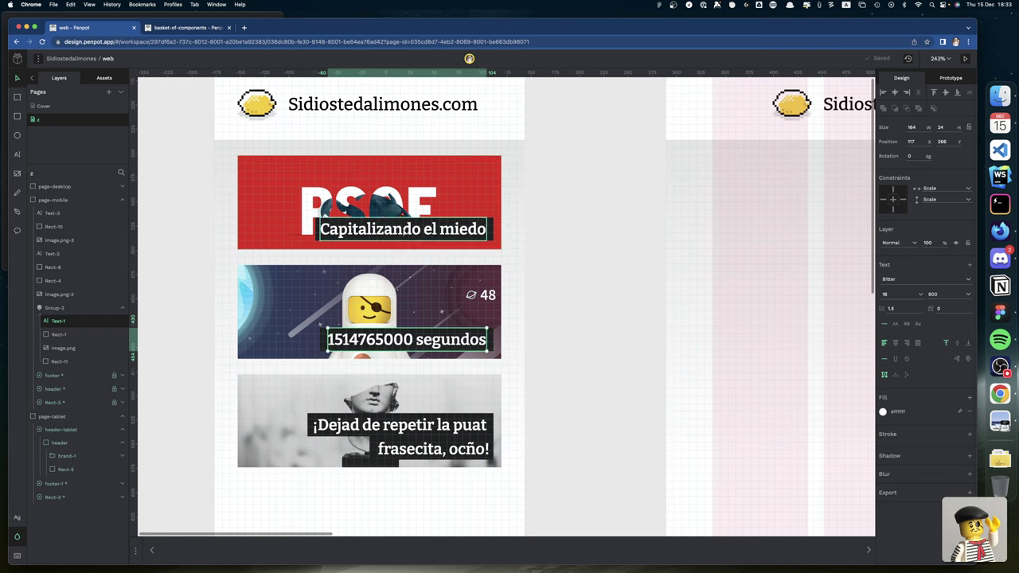
Try moving the red banner's title and its dark rectangle up above the PSOE lettering
click(406, 229)
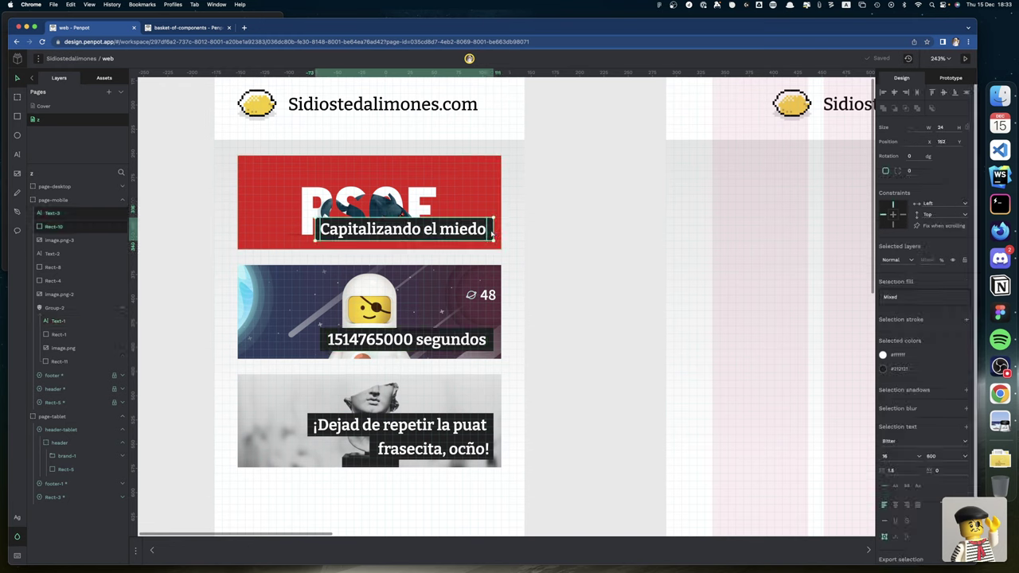
drag(406, 229, 406, 219)
key(shift+Up)
key(shift+Up)
key(shift+Up)
key(shift+Up)
key(shift+Up)
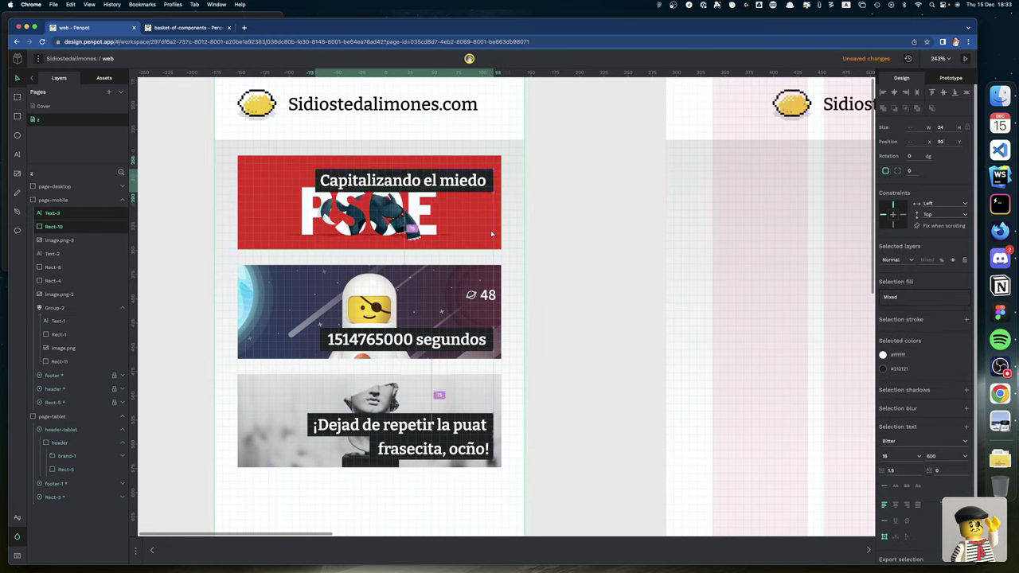
key(Up)
key(Up)
key(Up)
key(Up)
key(Up)
key(Up)
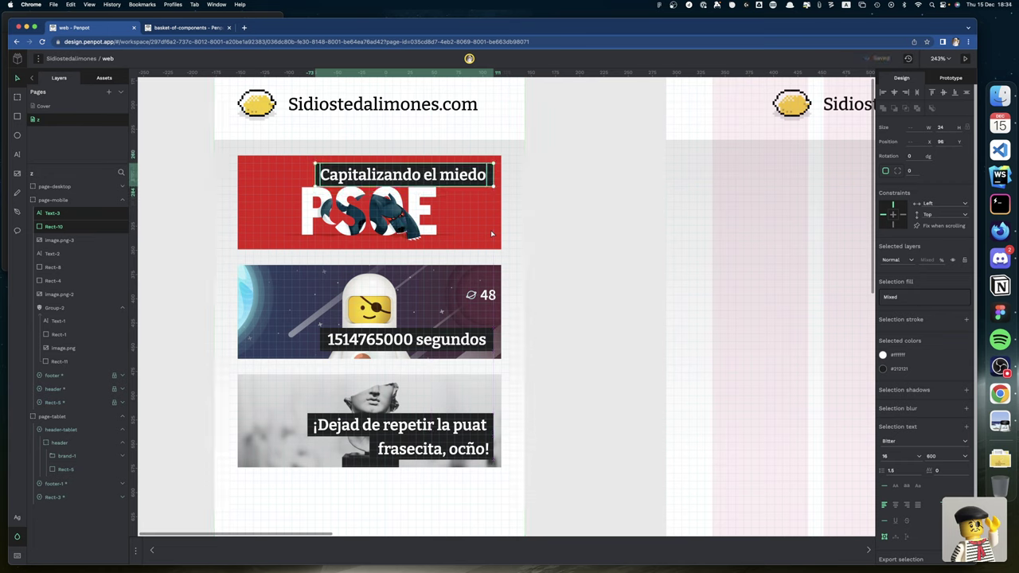
key(Up)
key(Up)
key(Up)
key(Up)
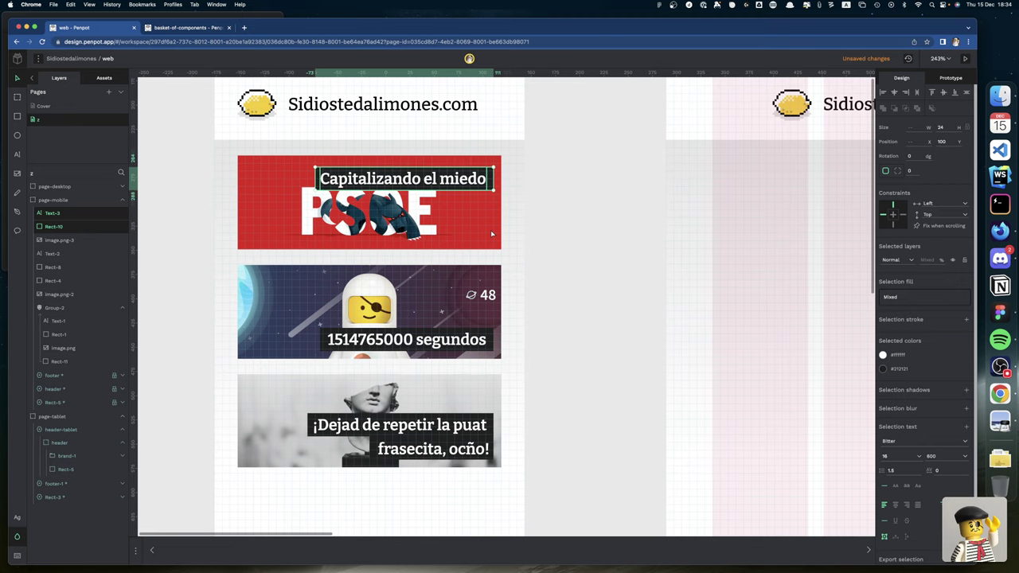
Move the "Capitalizando el miedo" title and its dark rectangle back down to Y 152
key(shift+Down)
key(shift+Down)
key(shift+Down)
key(shift+Down)
key(shift+Down)
key(shift+Down)
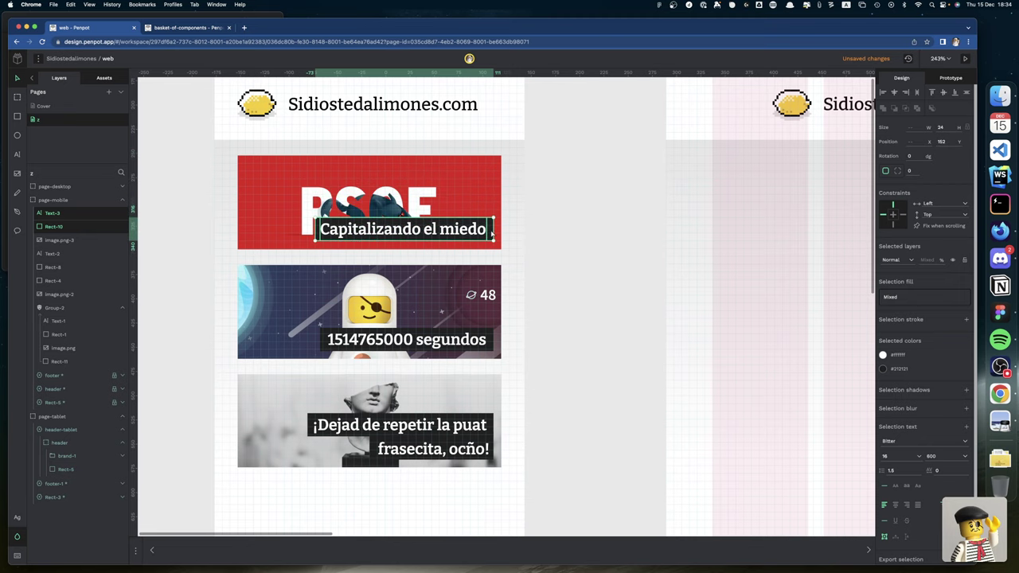
Try shifting the statue banner's two-line title and both dark rectangles right, to the banner's right edge
scroll(605, 329, down, 2)
scroll(605, 330, left, 2)
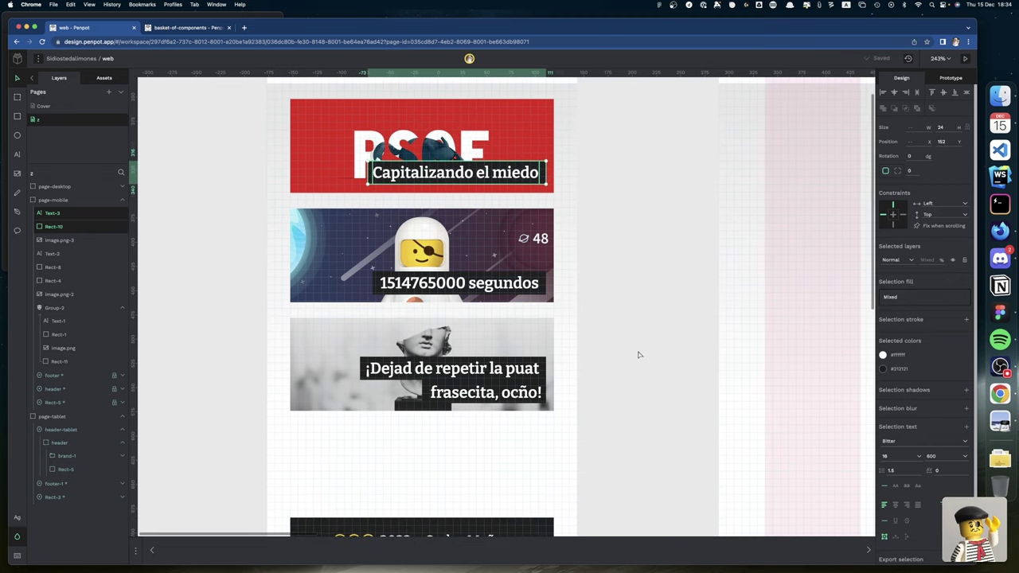
scroll(637, 353, up, 2)
scroll(637, 352, up, 1)
scroll(638, 352, right, 3)
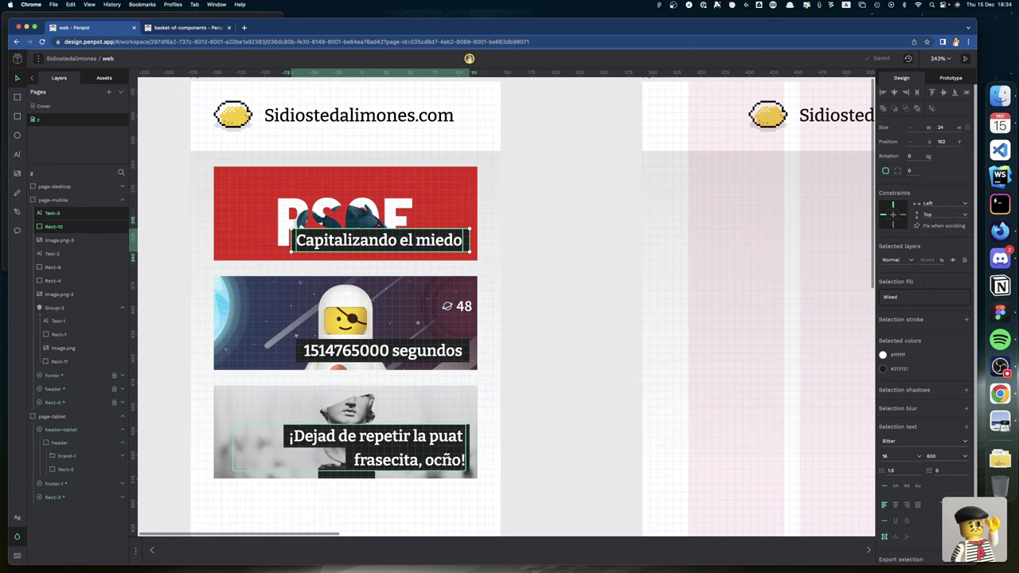
click(452, 460)
drag(469, 445, 466, 457)
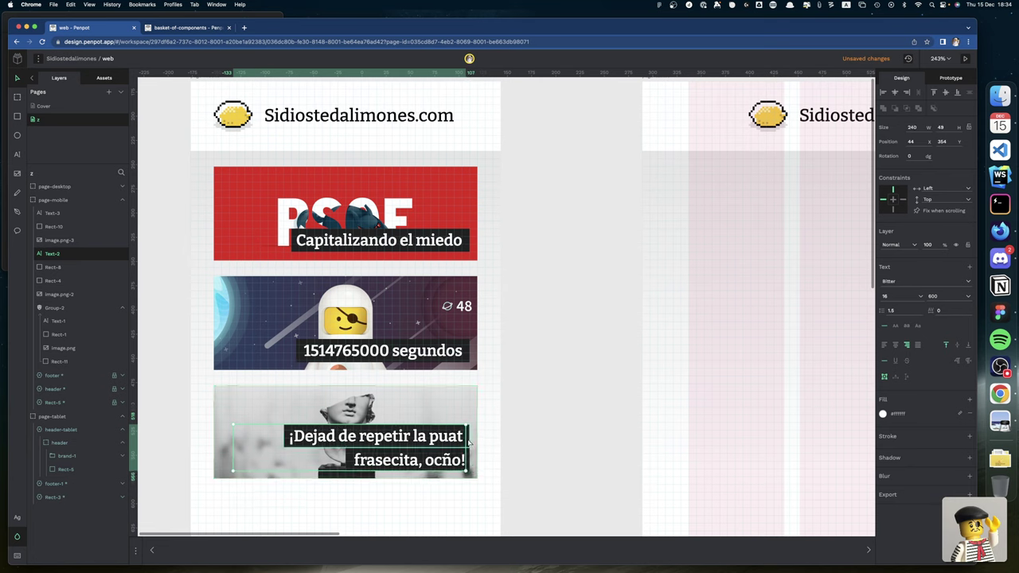
shift+click(467, 458)
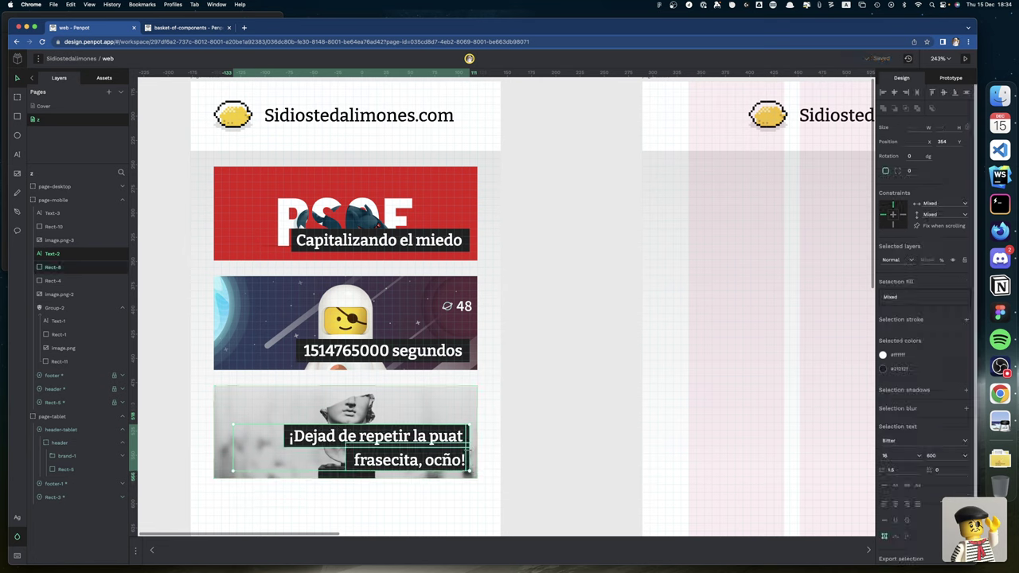
shift+click(468, 460)
key(shift+Right)
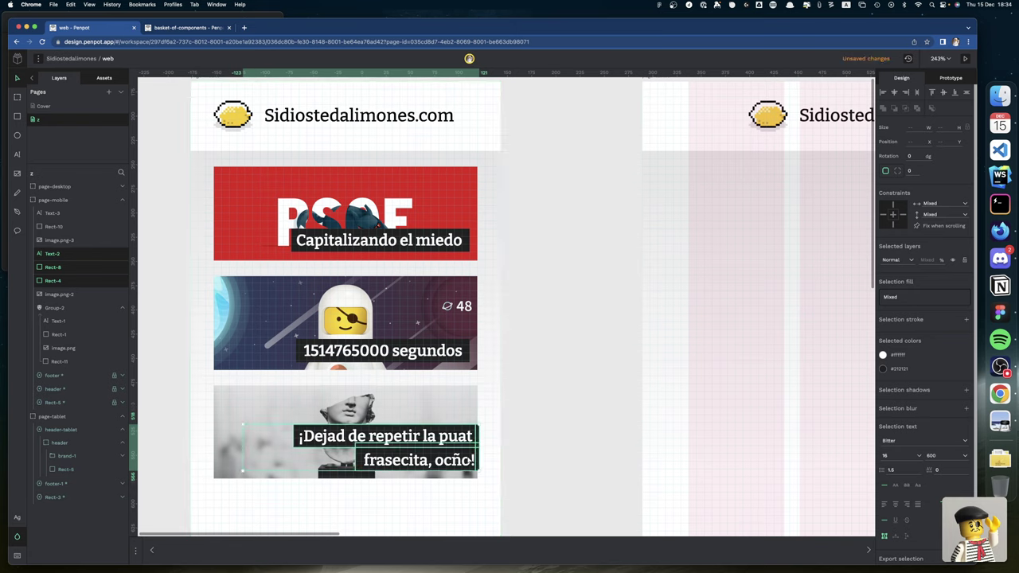
click(546, 467)
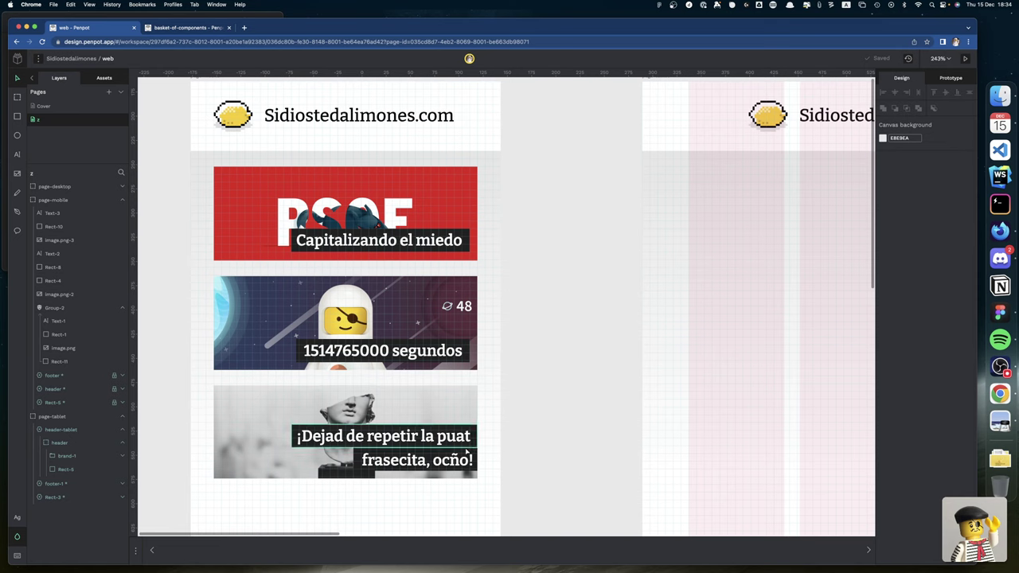
Shift the statue banner's title and both dark rectangles back left, aligning their right edges with the title rectangles above
click(468, 441)
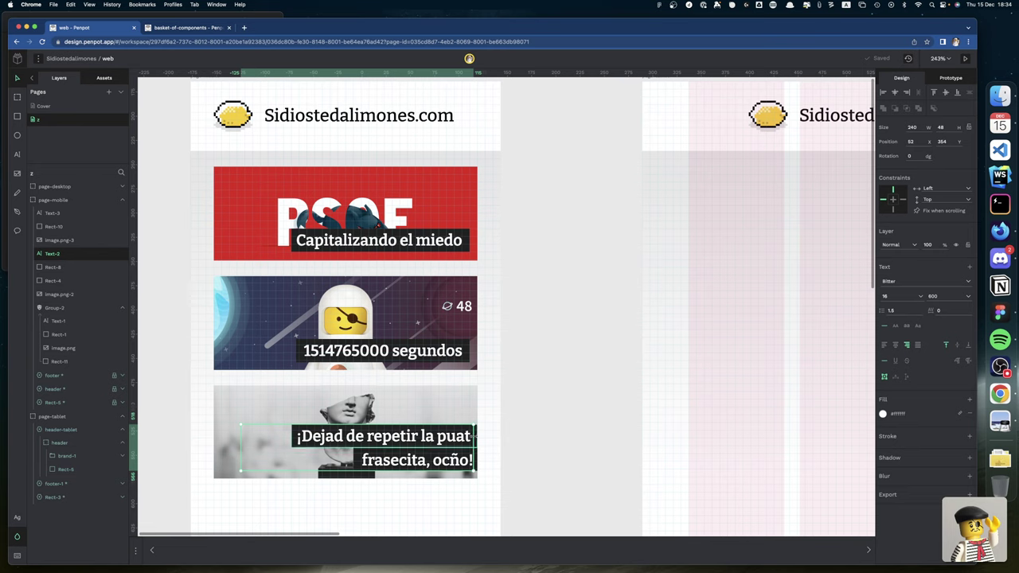
click(470, 436)
shift+click(472, 451)
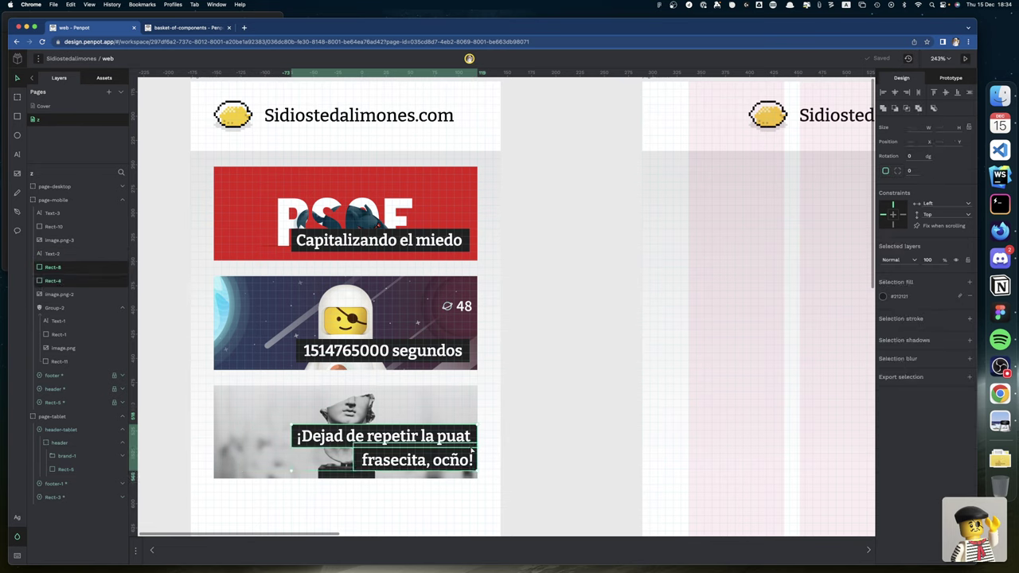
shift+click(468, 440)
key(shift+Left)
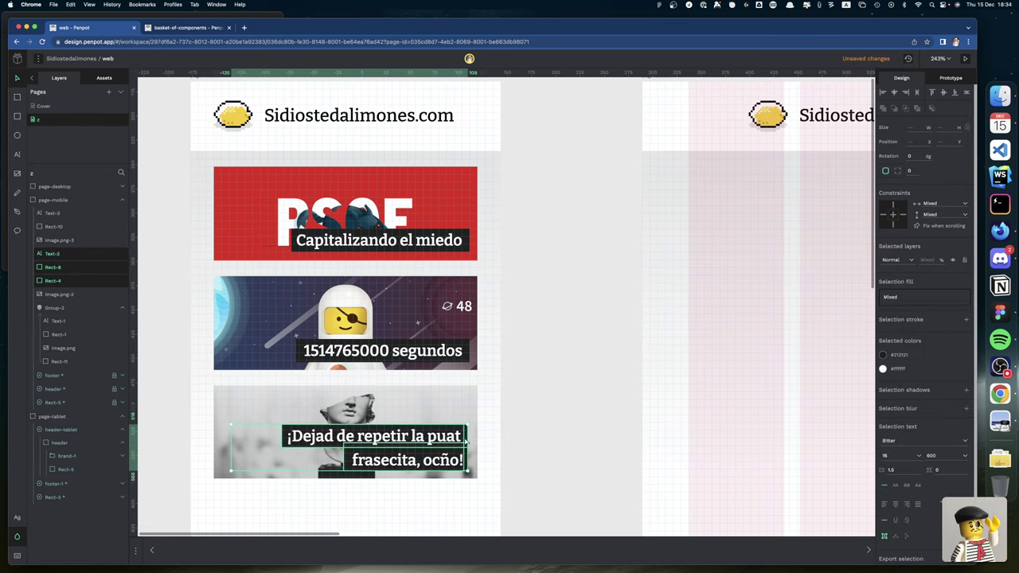
key(Right)
key(Right)
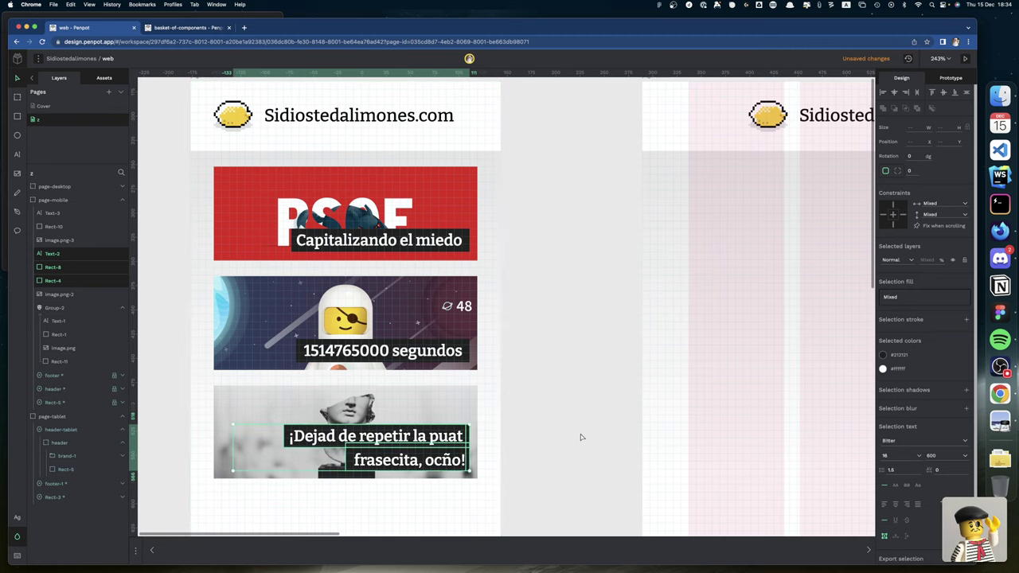
click(581, 425)
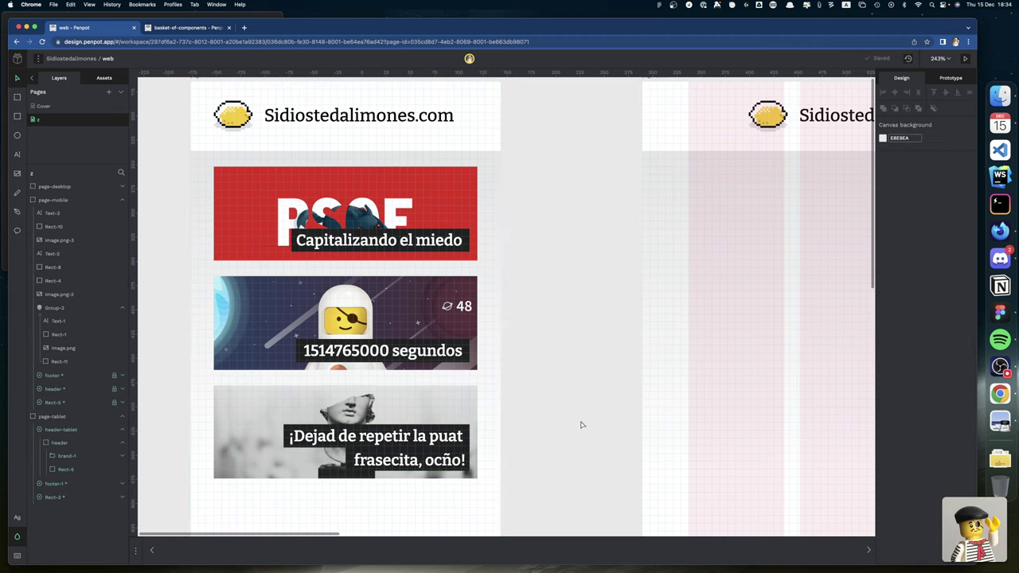
Copy the red banner image, the masked astronaut group and the statue image from page-mobile into page-tablet
scroll(581, 425, right, 5)
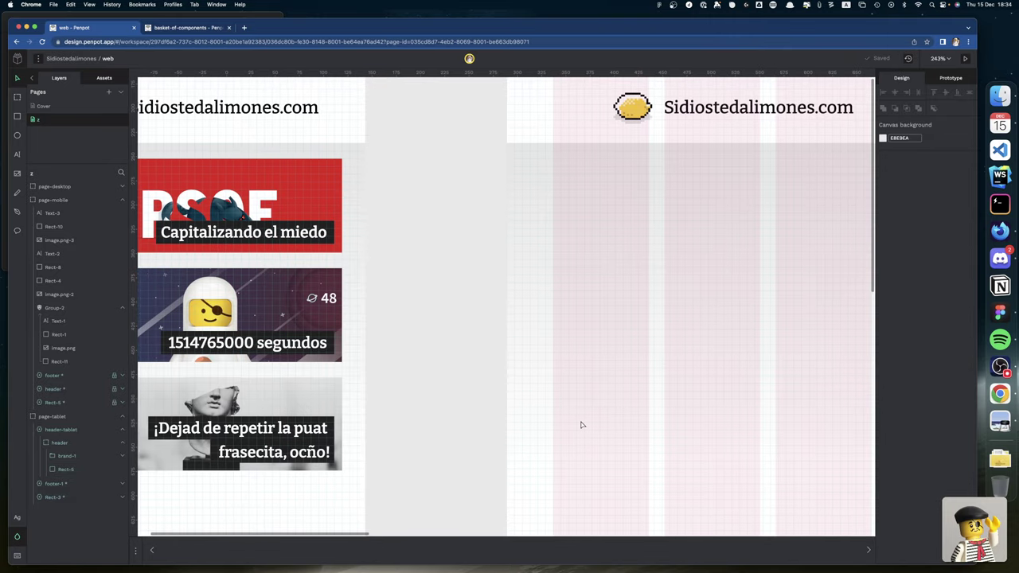
scroll(581, 425, up, 2)
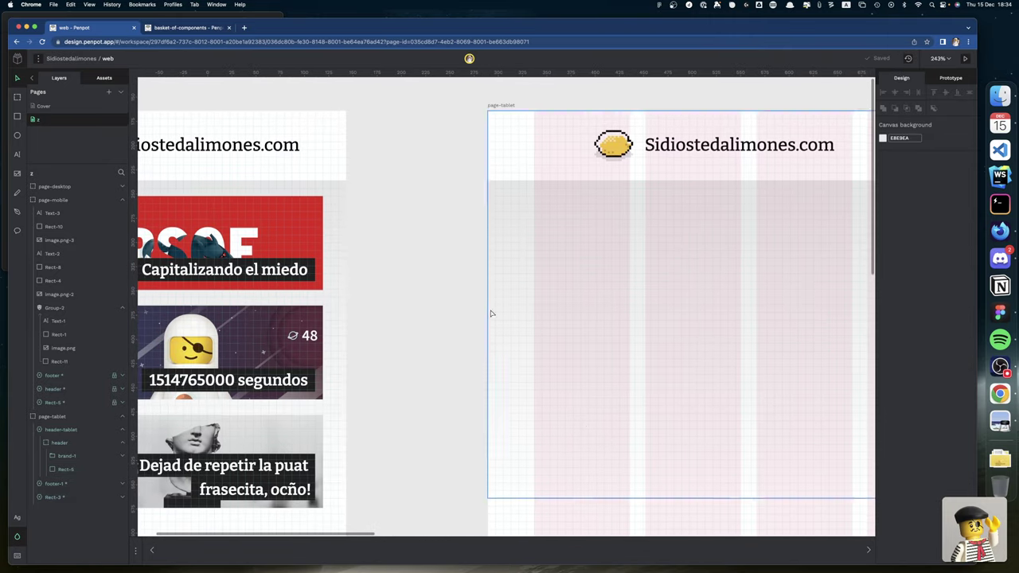
click(312, 270)
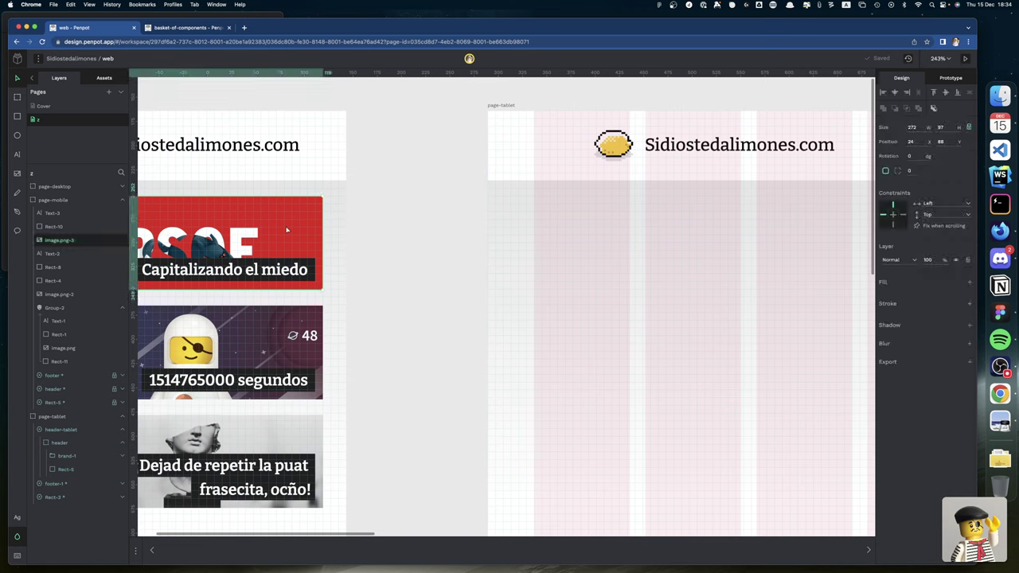
shift+click(307, 316)
shift+click(304, 428)
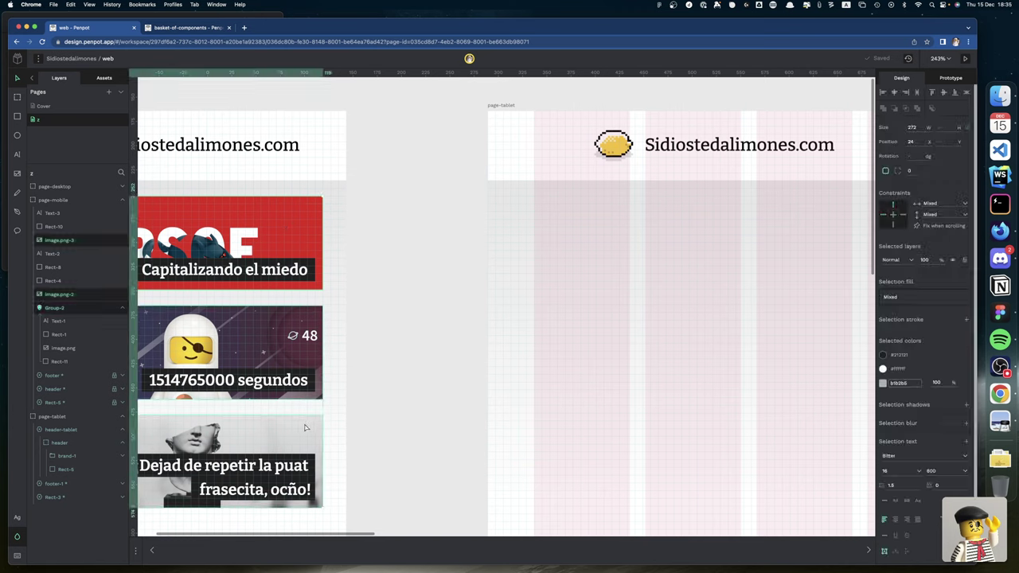
click(609, 321)
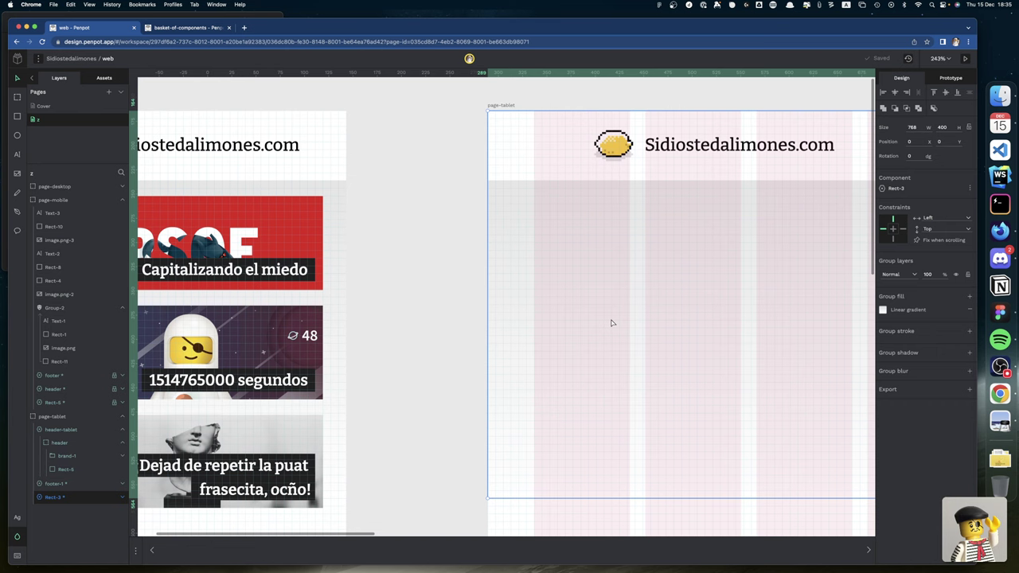
key(ctrl+v)
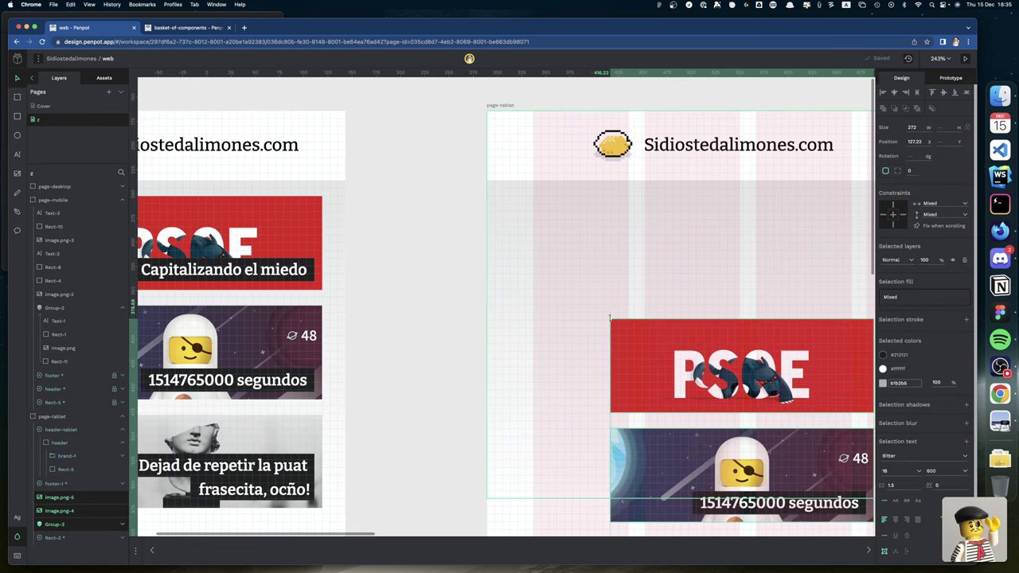
scroll(610, 319, right, 7)
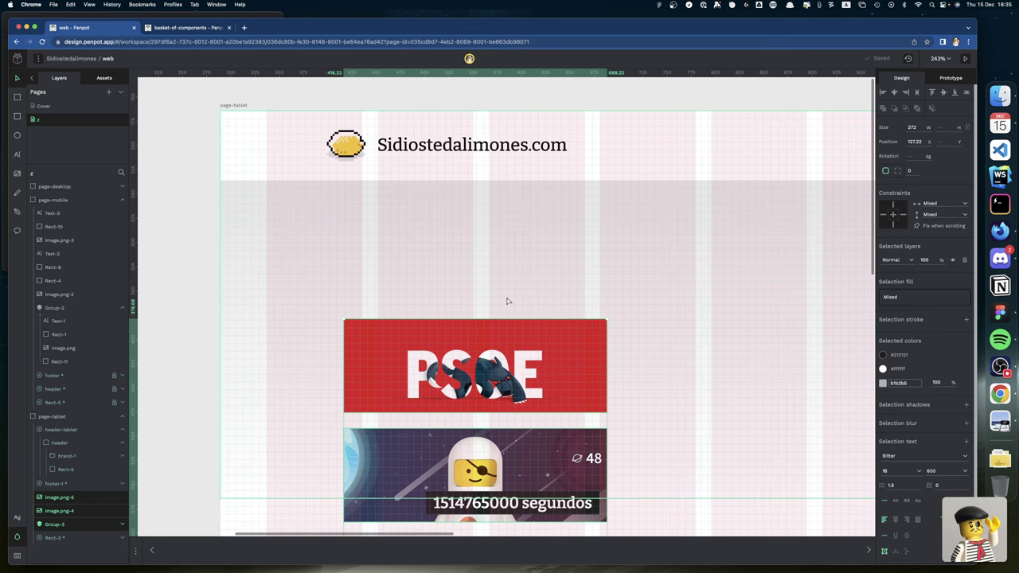
scroll(506, 301, down, 5)
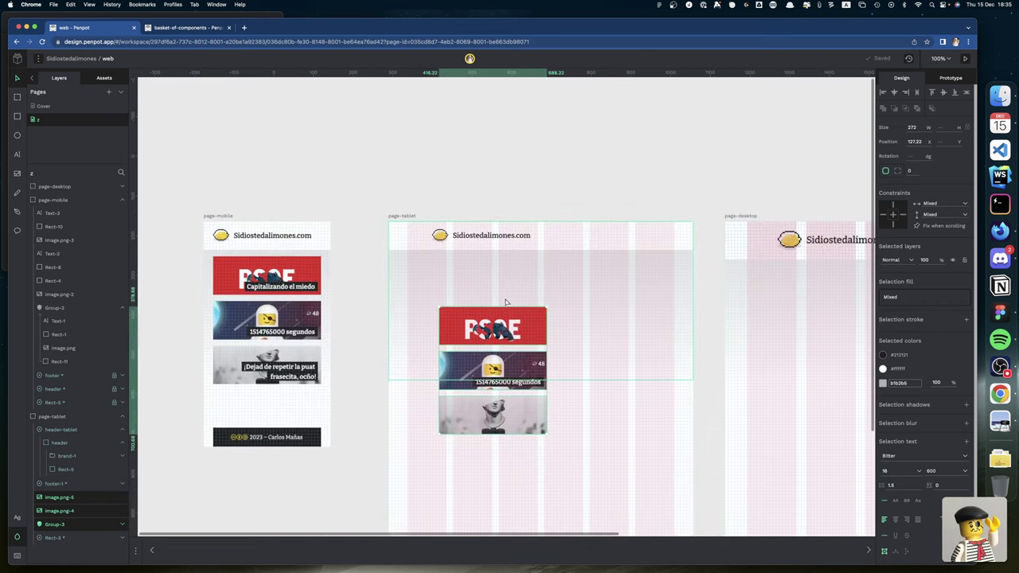
Place the pasted red PSOE image just below the tablet header at X 163 and enlarge it to 442 × 158
click(695, 335)
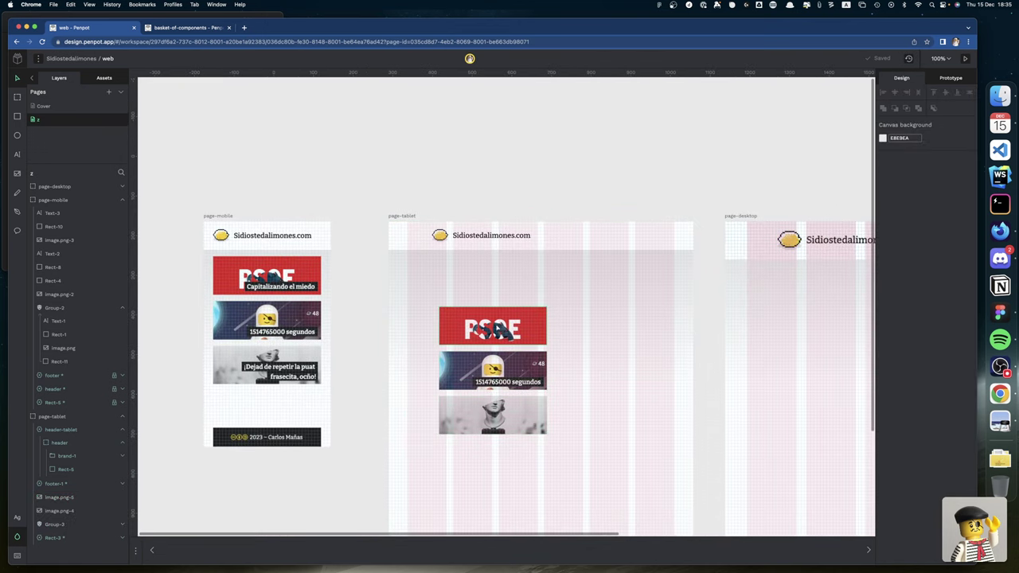
click(495, 326)
drag(468, 324, 483, 278)
scroll(483, 278, left, 2)
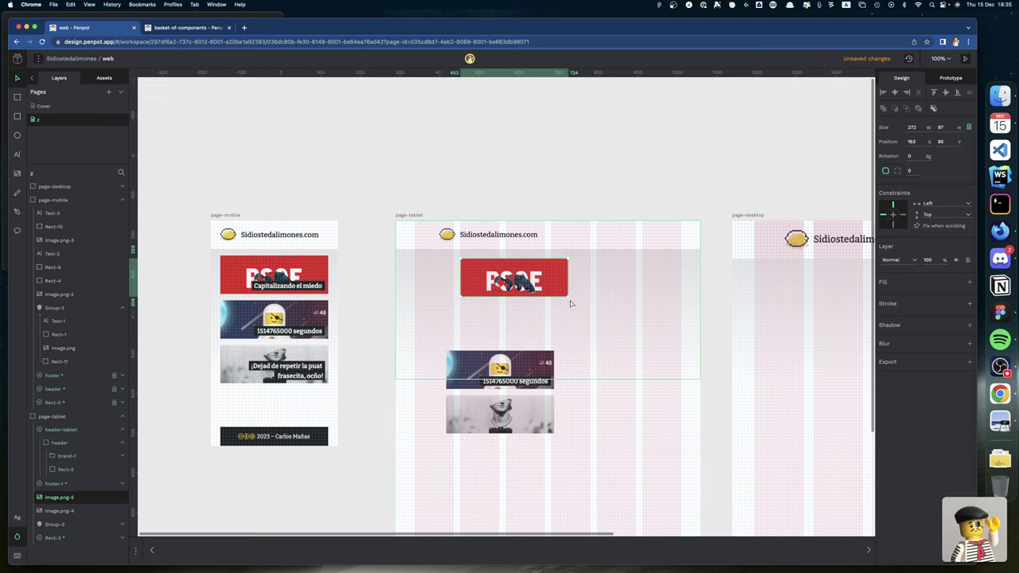
drag(568, 297, 636, 319)
Move the enlarged red PSOE image on page-tablet up to Y 88
scroll(587, 312, up, 10)
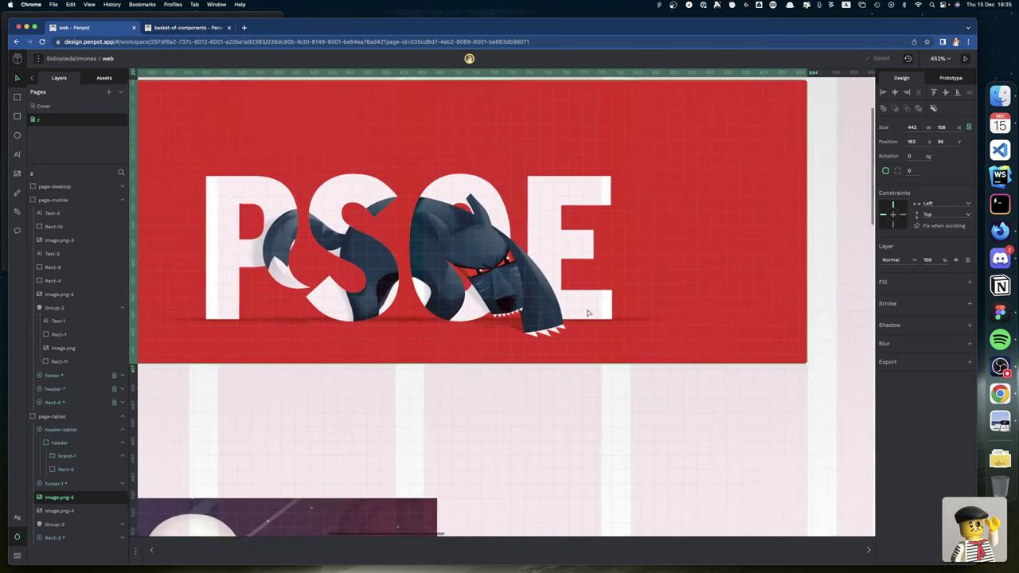
scroll(588, 312, down, 3)
scroll(588, 312, up, 4)
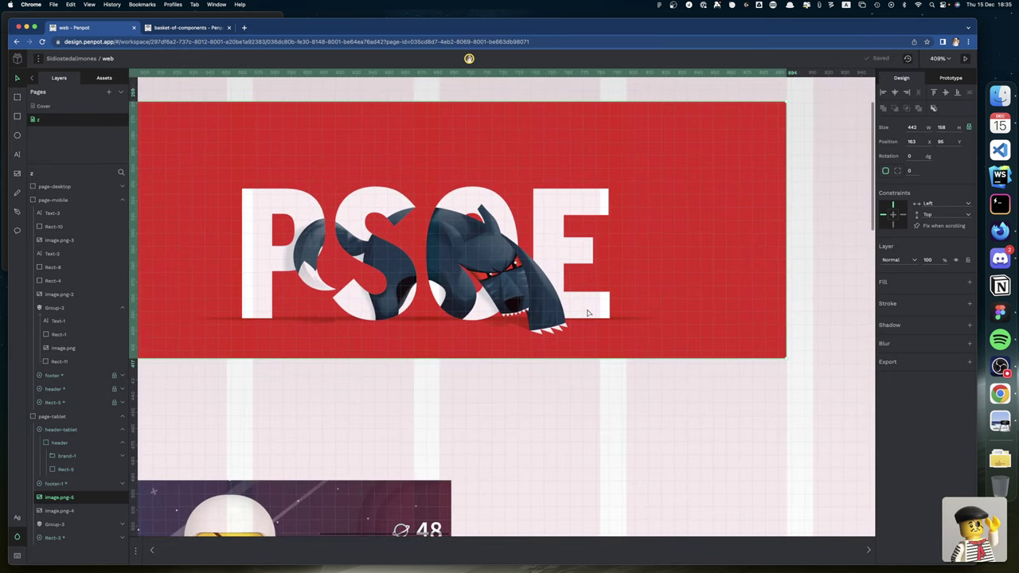
scroll(587, 312, down, 2)
scroll(503, 271, up, 2)
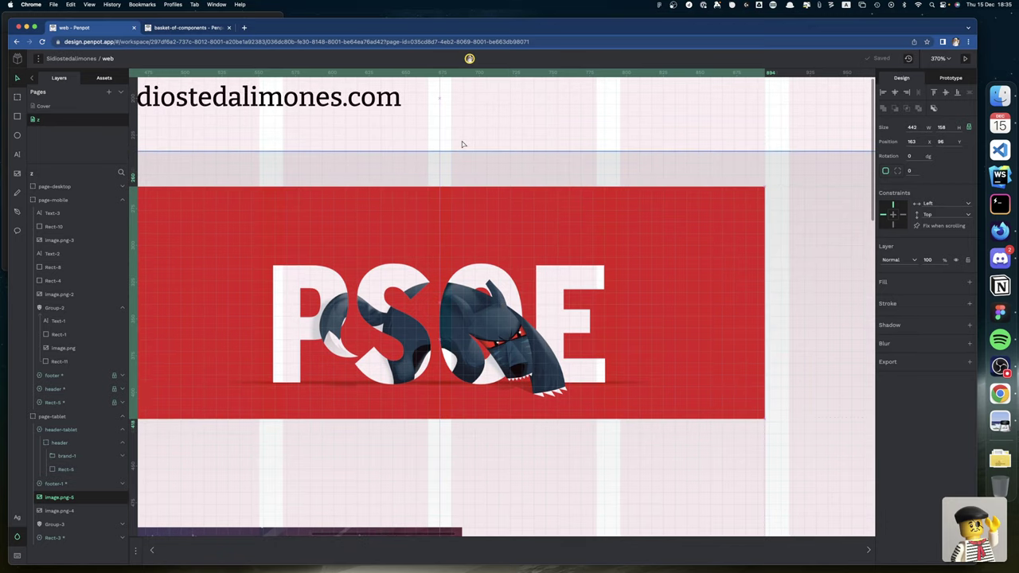
key(shift+Up)
key(Down)
scroll(473, 238, left, 3)
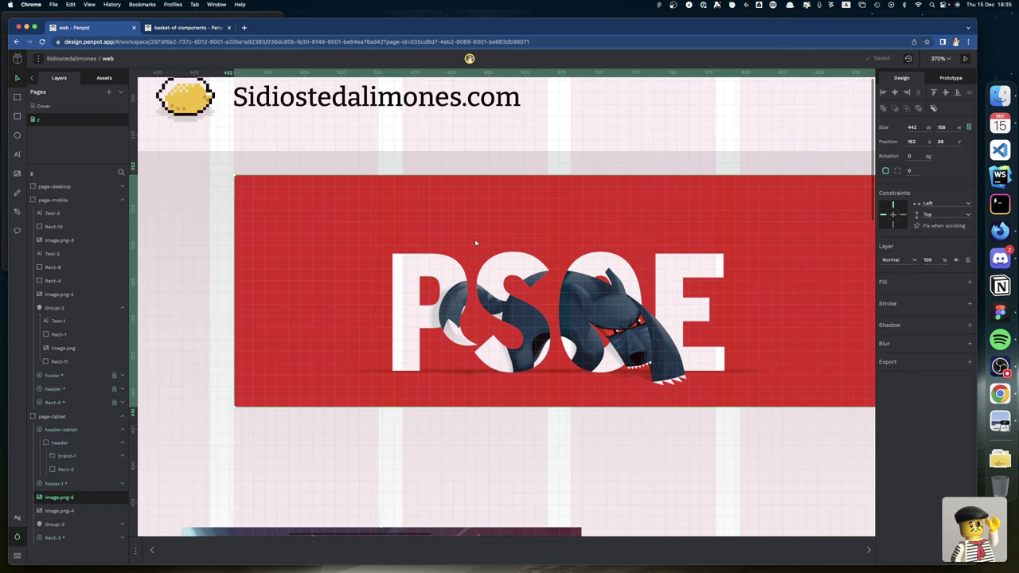
Check the red image's alignment with the tablet columns and header, and look at the desktop page's header
scroll(475, 241, down, 1)
scroll(469, 223, up, 1)
scroll(457, 173, right, 5)
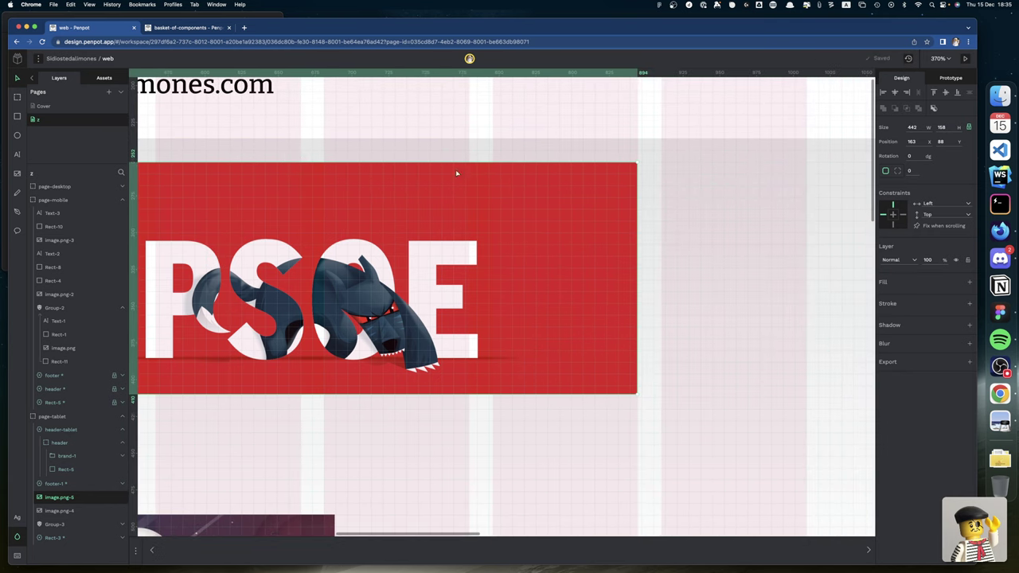
scroll(457, 173, left, 2)
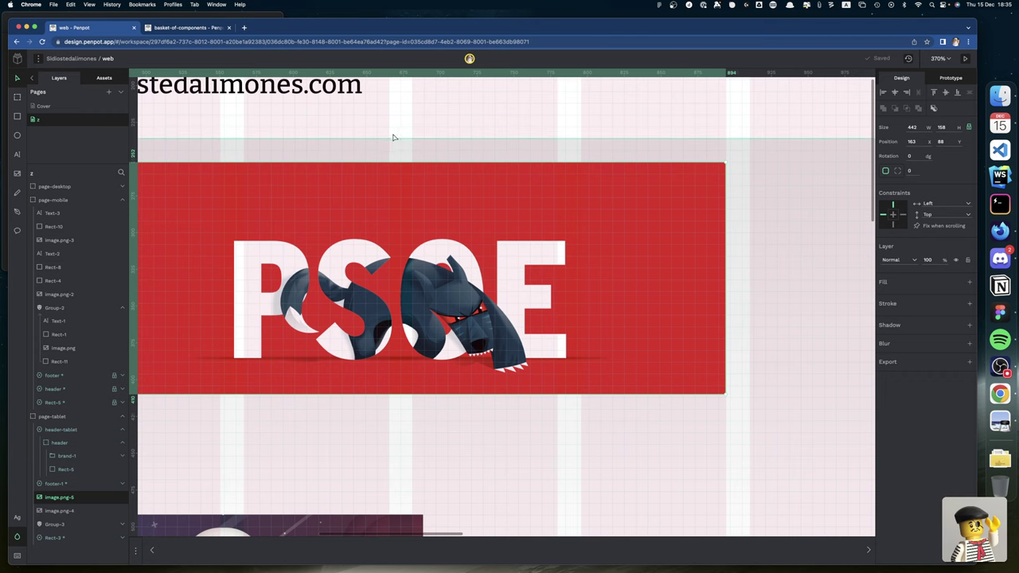
scroll(417, 141, up, 3)
scroll(419, 218, left, 3)
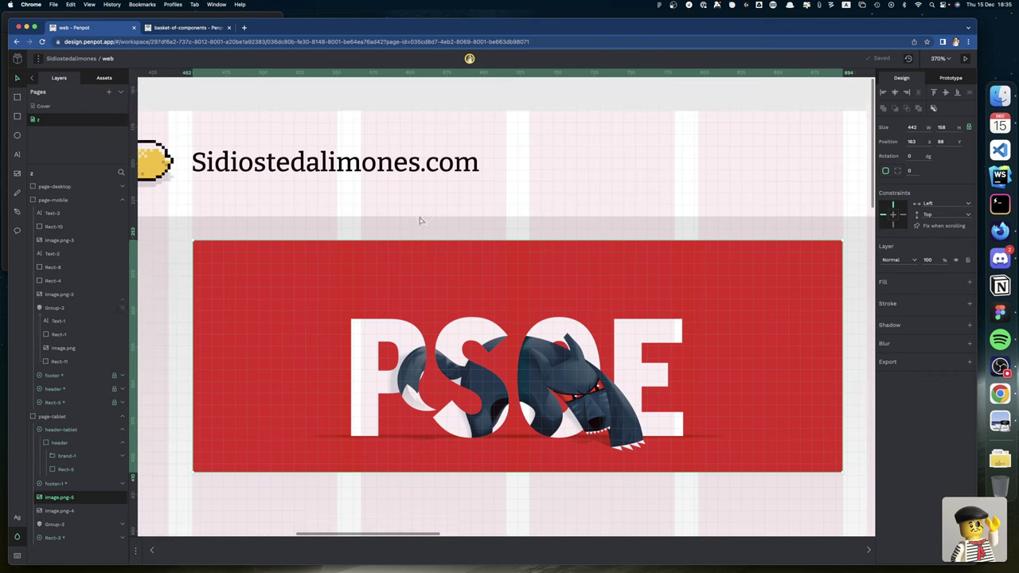
scroll(420, 219, right, 5)
scroll(420, 220, up, 3)
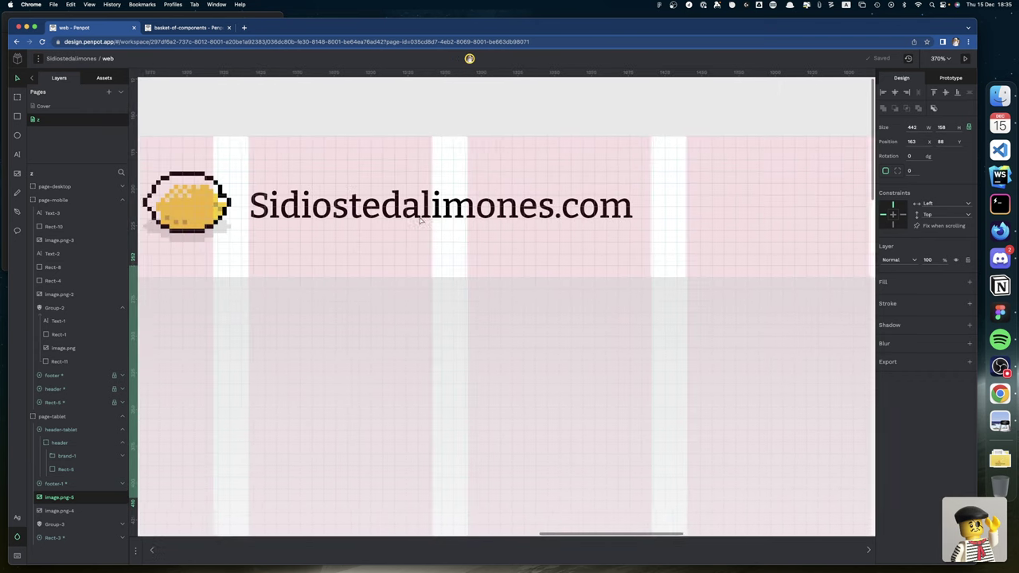
scroll(420, 219, right, 2)
scroll(420, 220, left, 10)
scroll(421, 221, down, 2)
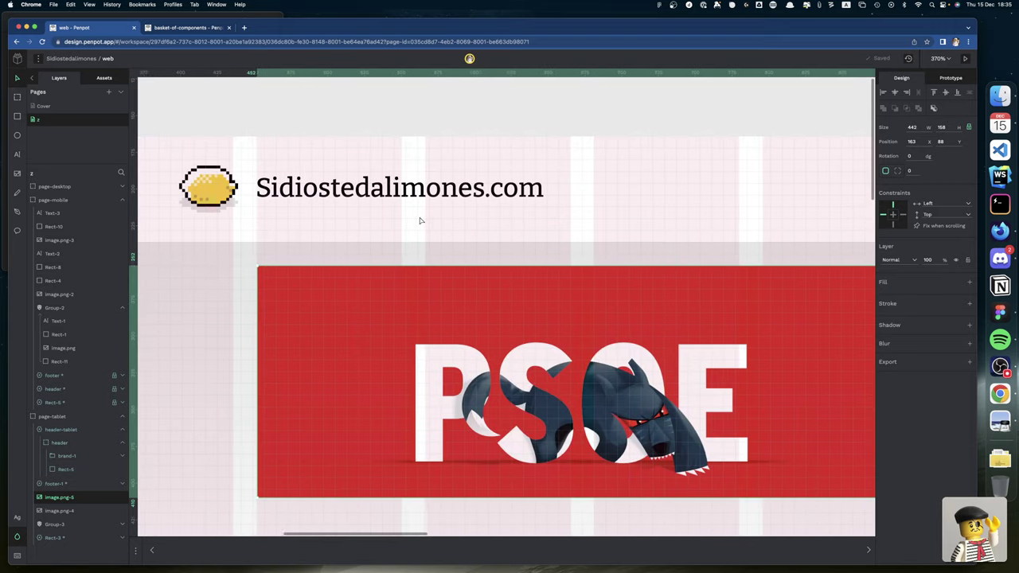
scroll(420, 220, down, 6)
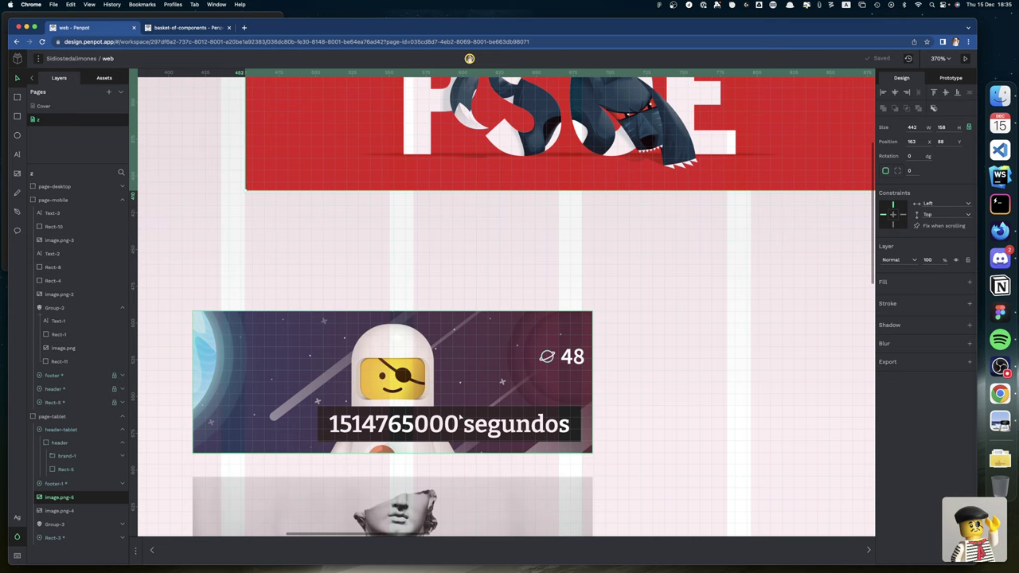
double_click(468, 423)
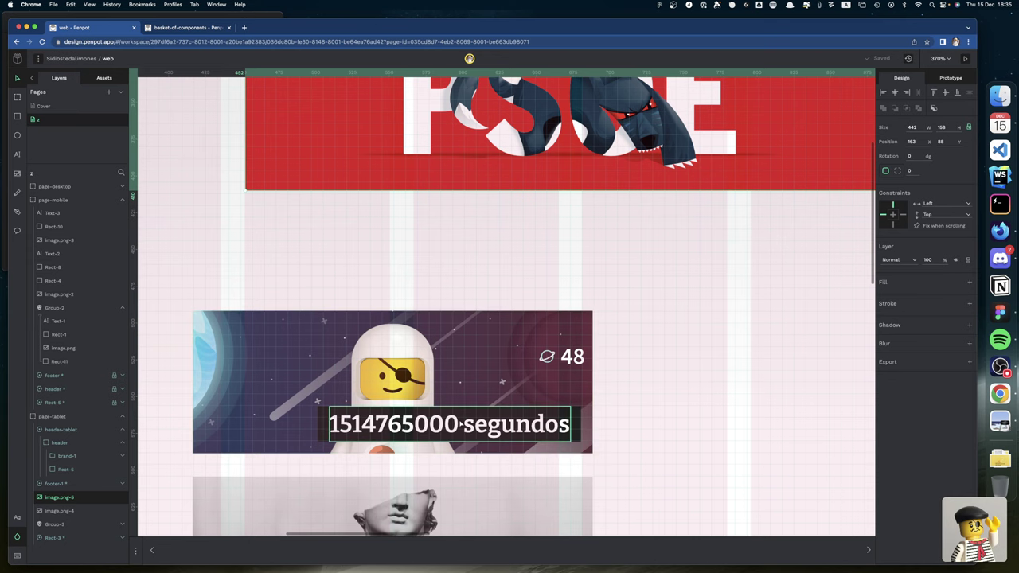
scroll(460, 426, right, 1)
key(Delete)
scroll(469, 423, right, 1)
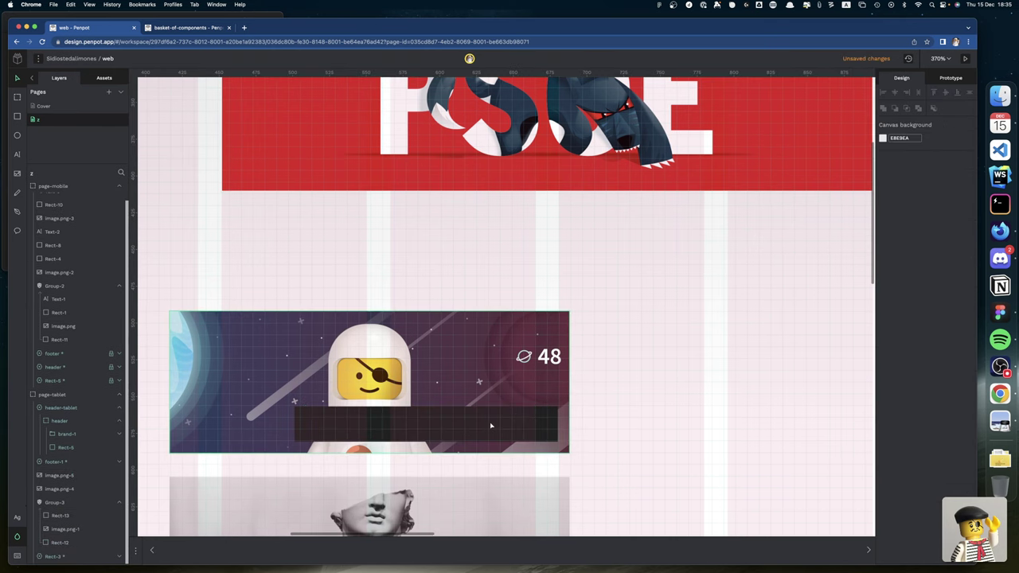
click(475, 424)
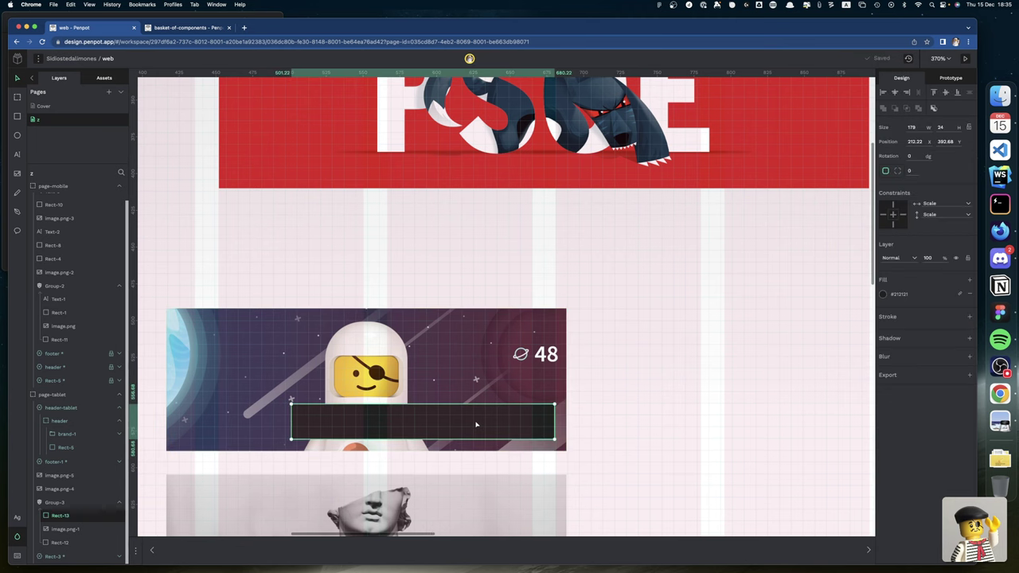
key(Delete)
Move the astronaut group up below the red PSOE image, to X 163, Y 264, level with its left edge
click(333, 368)
drag(328, 375, 379, 279)
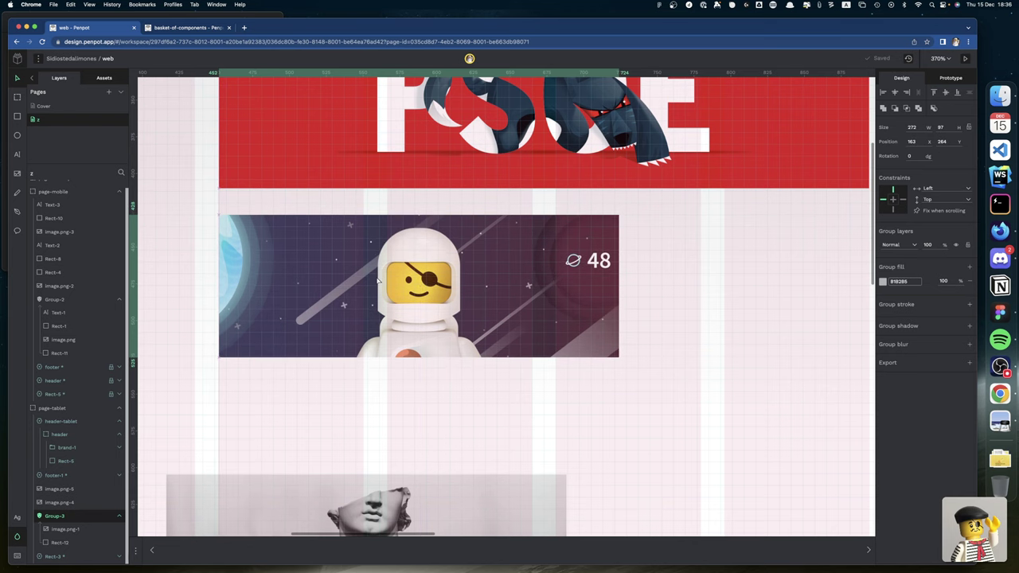
key(Down)
Check the gap between the red PSOE image and the astronaut group, and enlarge the red image proportionally to 448 × 160
click(394, 185)
scroll(422, 262, up, 3)
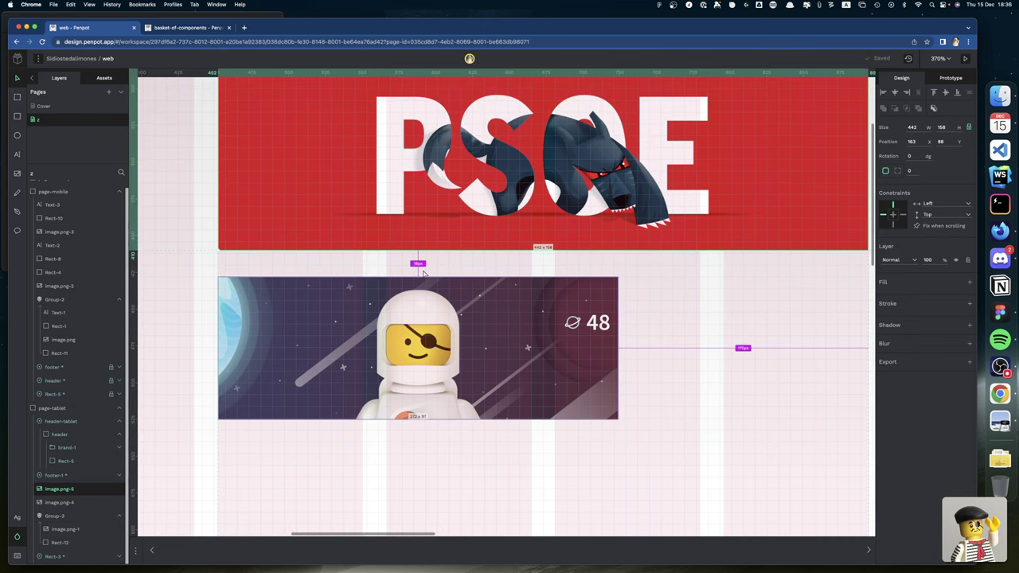
scroll(423, 270, up, 4)
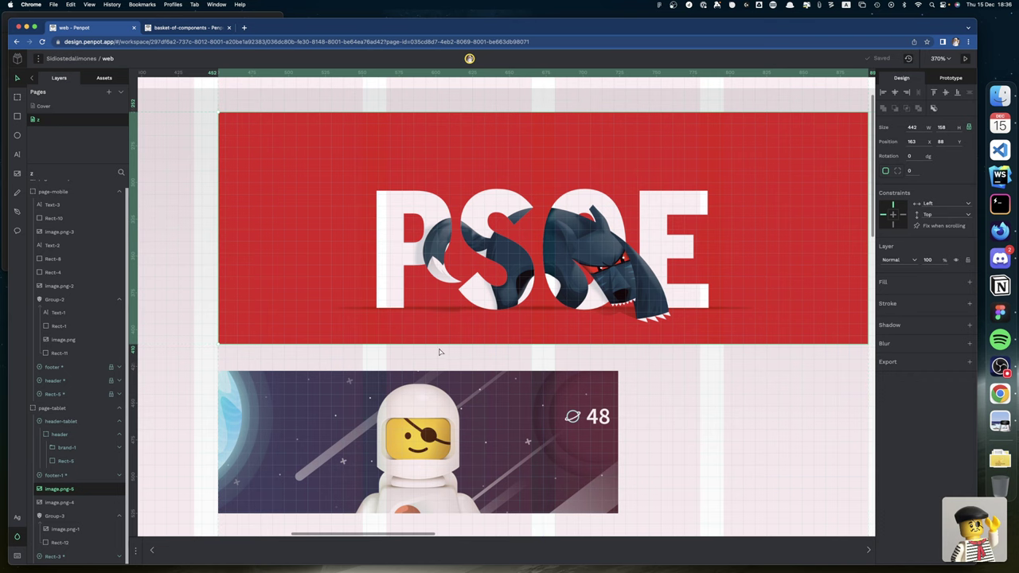
scroll(439, 351, right, 5)
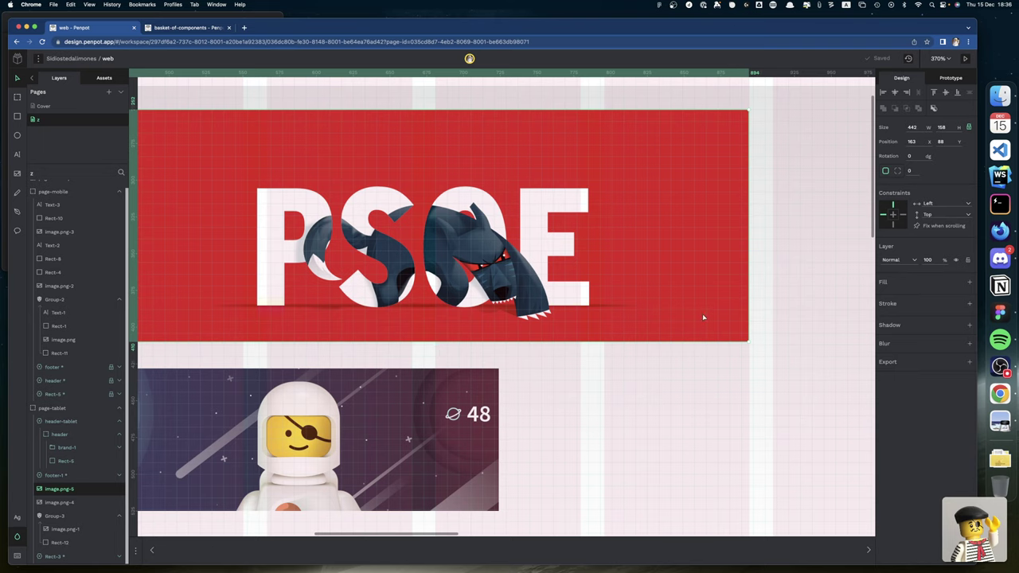
drag(749, 343, 757, 346)
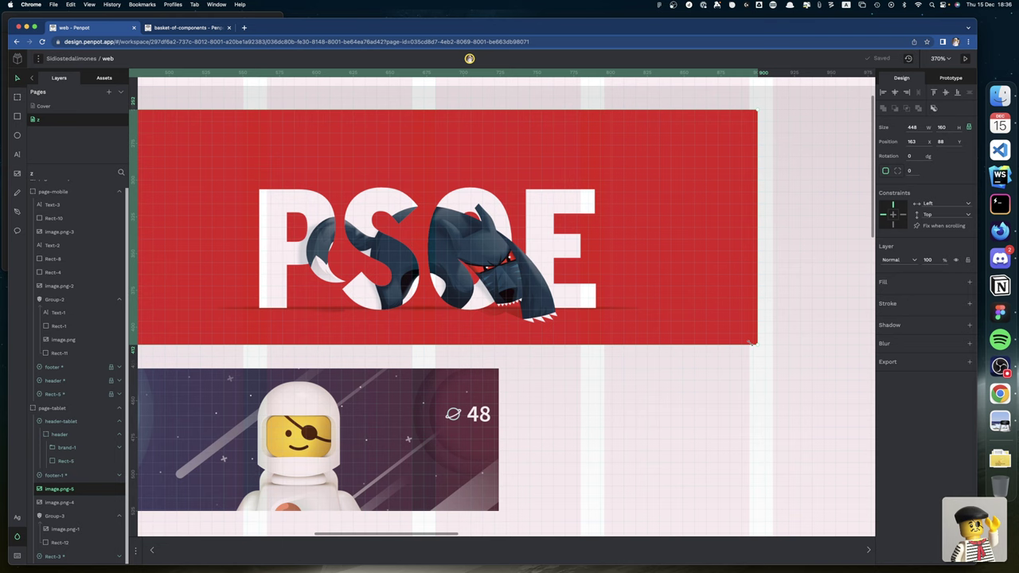
scroll(568, 305, left, 5)
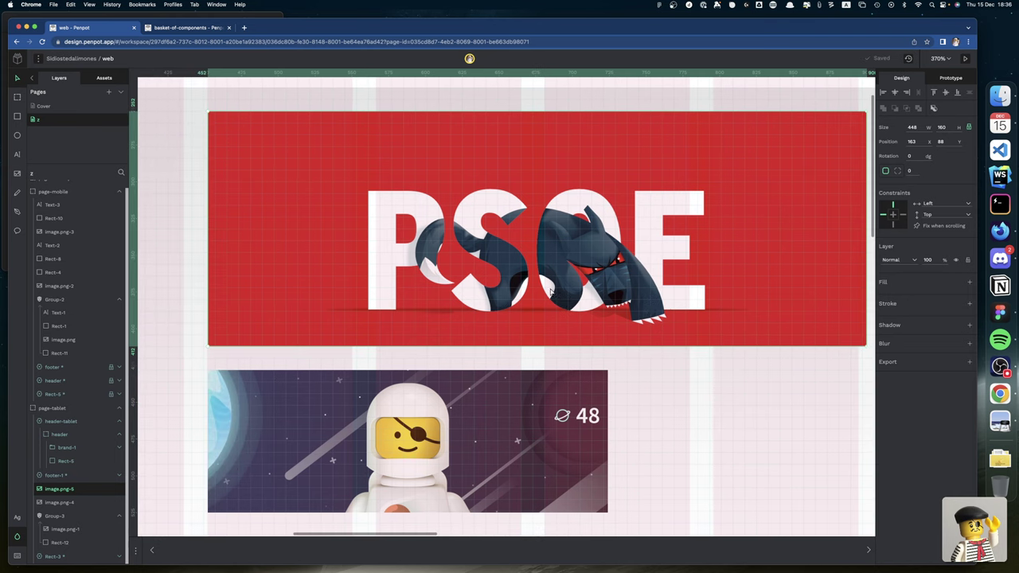
Draw a rectangle about 445 × 160 over the red PSOE image at X 163, Y 88
key(r)
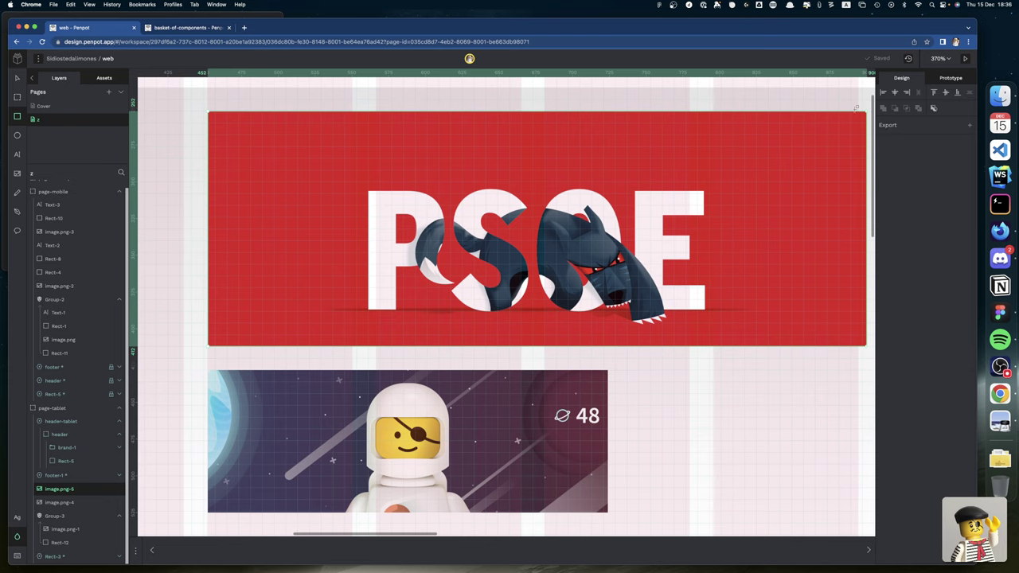
drag(861, 111, 208, 345)
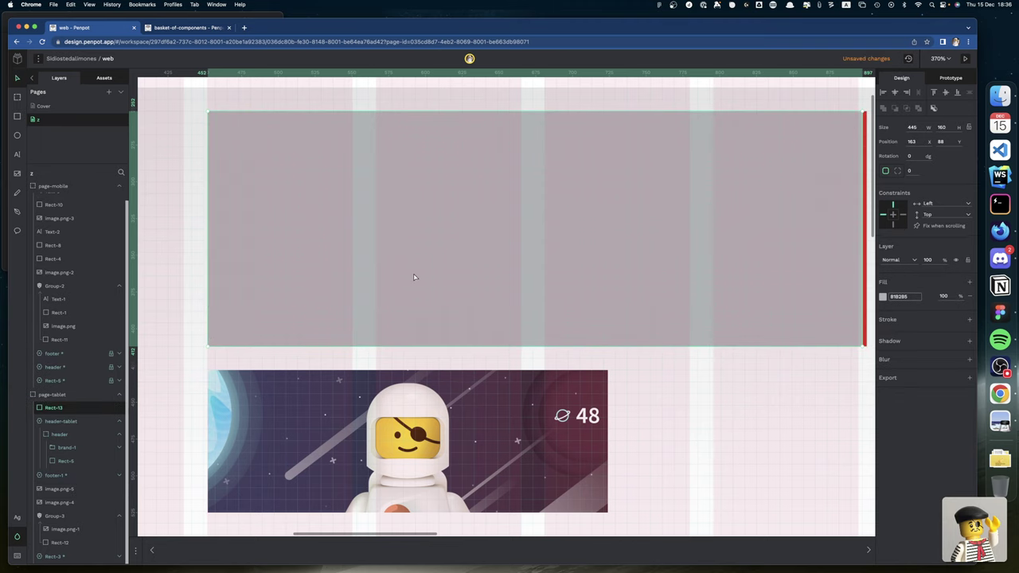
scroll(414, 278, right, 5)
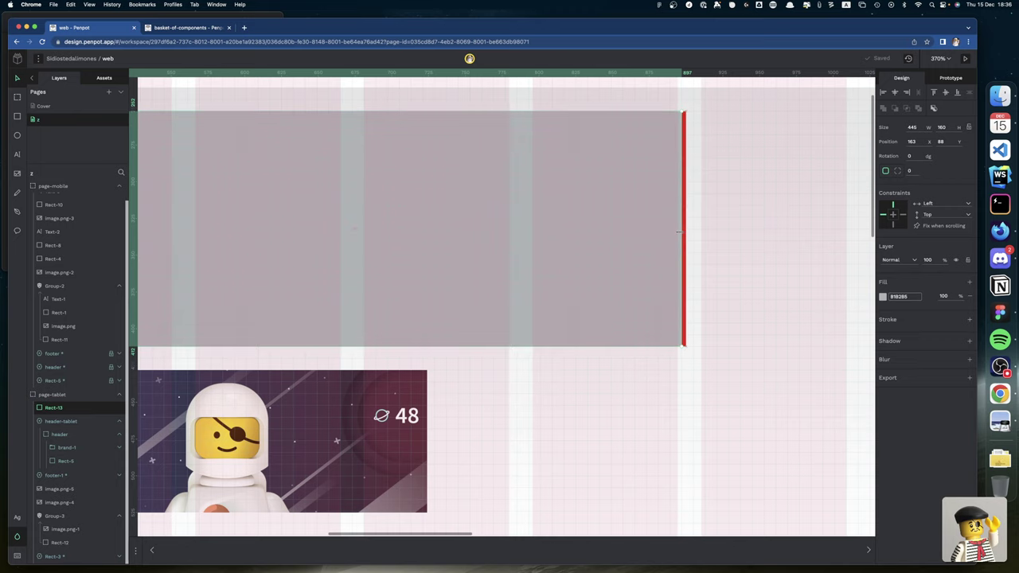
click(679, 231)
drag(686, 317, 690, 317)
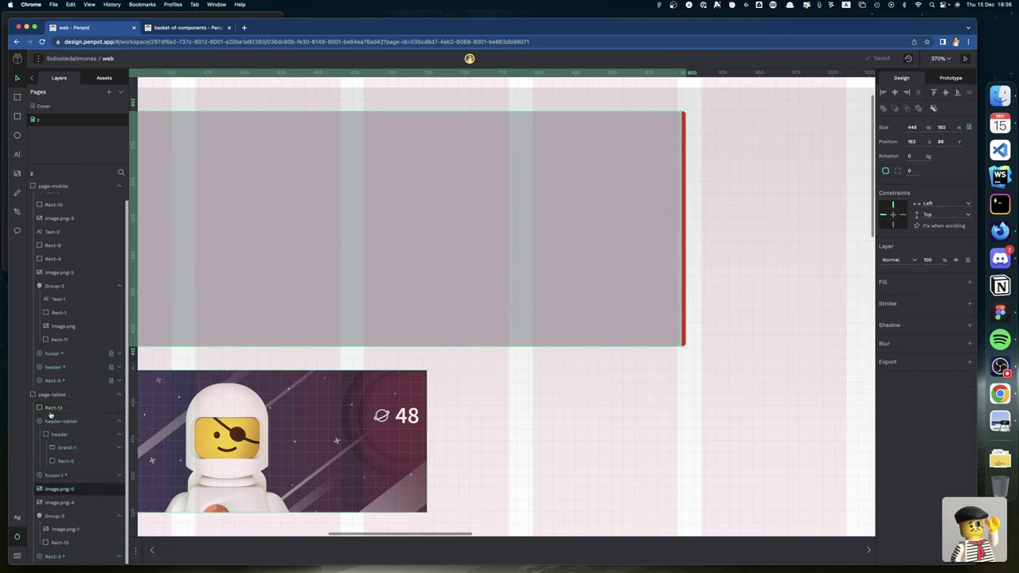
key(ctrl+z)
Place the new rectangle beneath the red PSOE image in the layer order and mask the image with it
drag(59, 495, 57, 470)
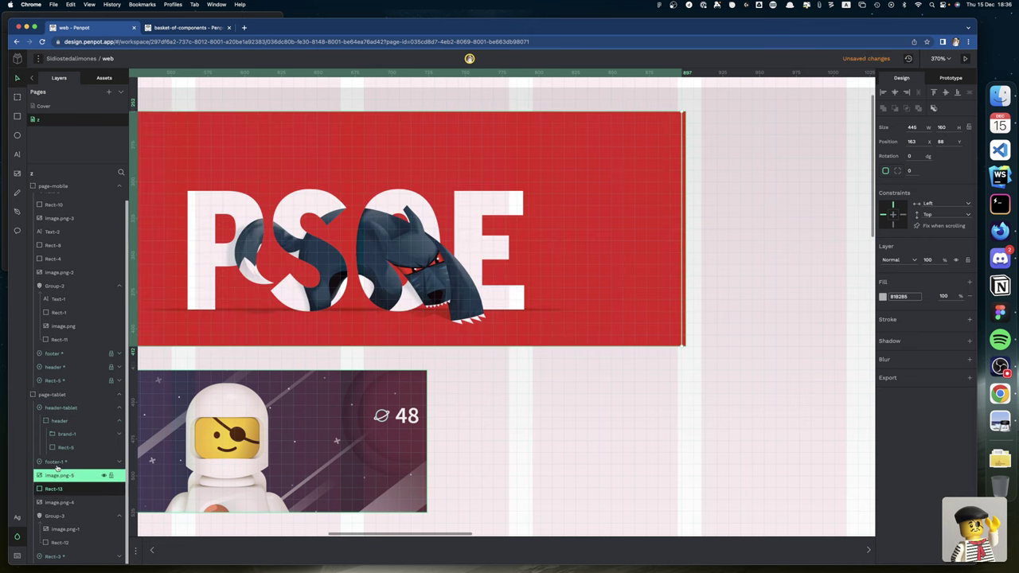
shift+click(61, 489)
right_click(60, 489)
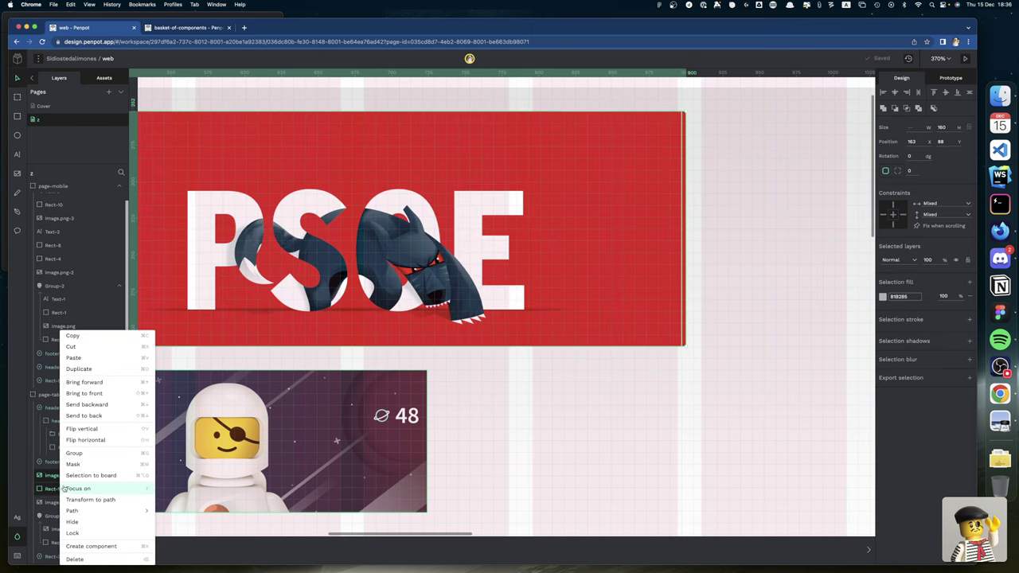
click(73, 454)
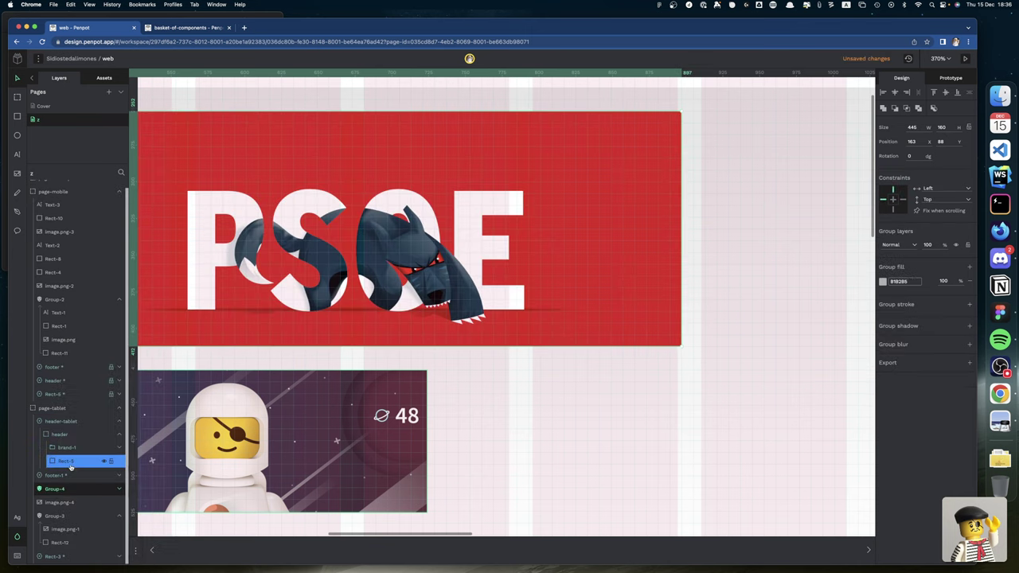
Narrow the mask rectangle inside the red PSOE group to a width of 442 from its right edge
scroll(353, 332, left, 2)
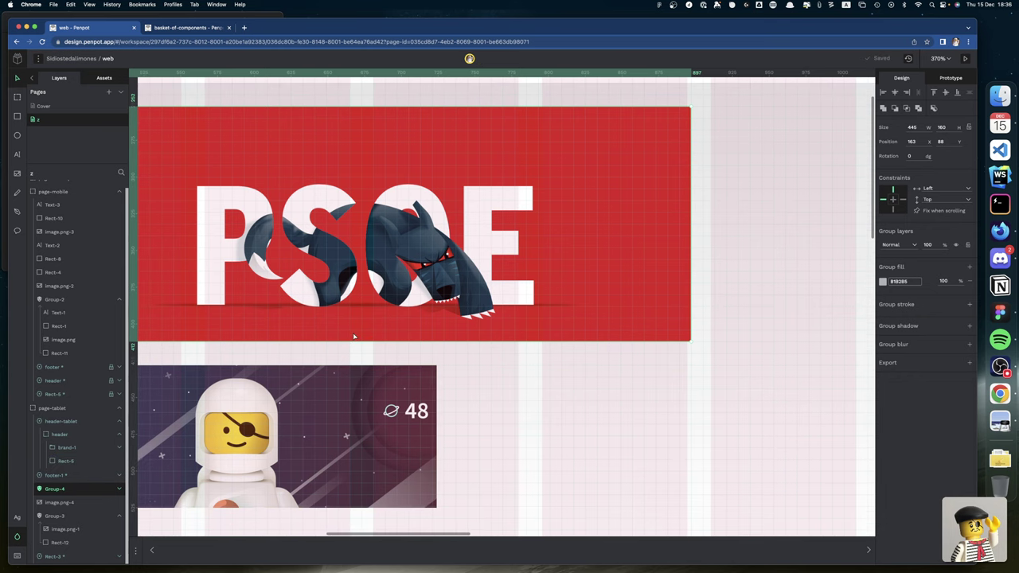
click(118, 495)
scroll(80, 478, down, 1)
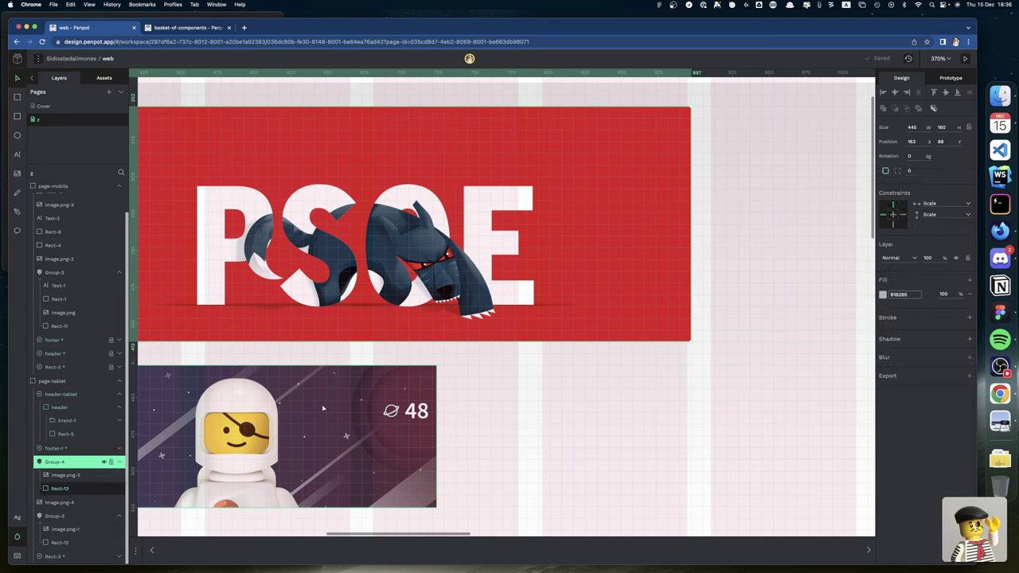
double_click(564, 322)
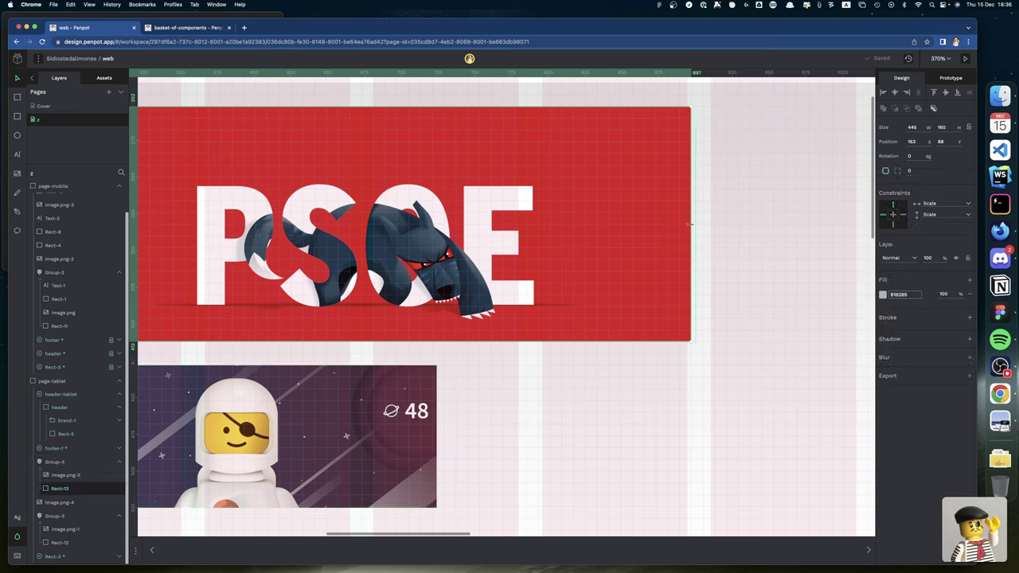
drag(689, 226, 686, 225)
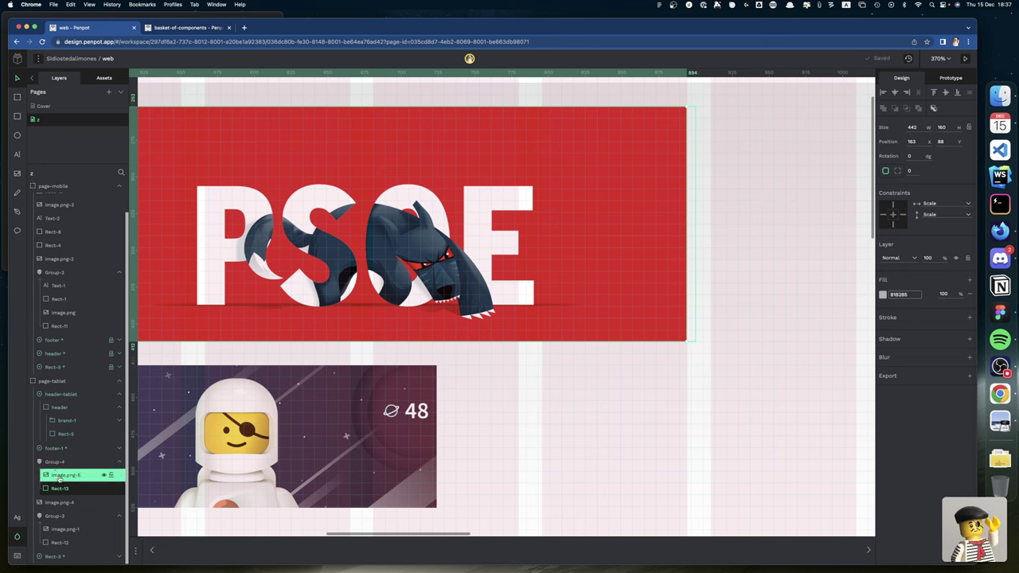
Try to centre the red PSOE image and its mask rectangle horizontally on each other
shift+click(59, 477)
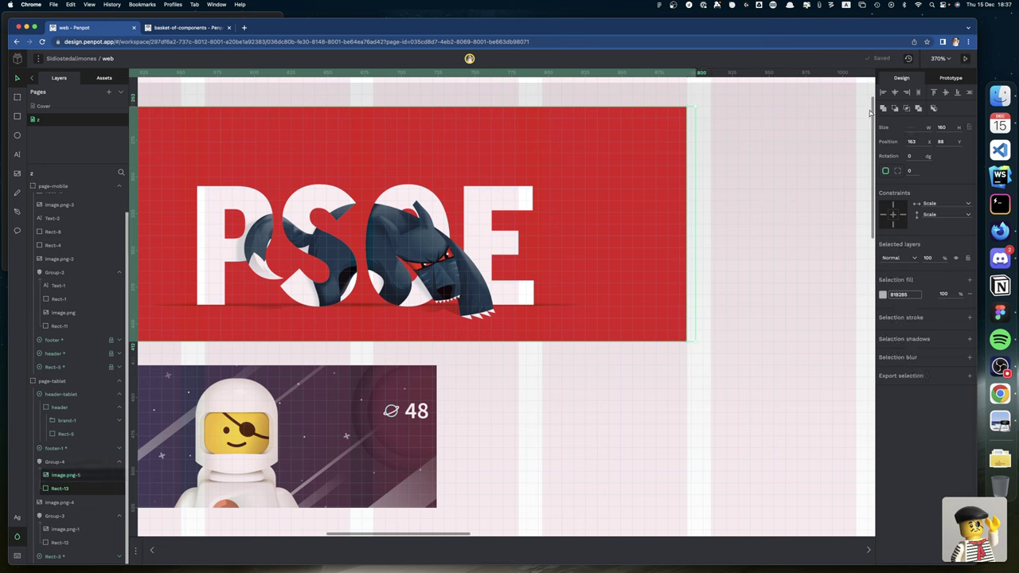
click(894, 93)
scroll(567, 219, left, 5)
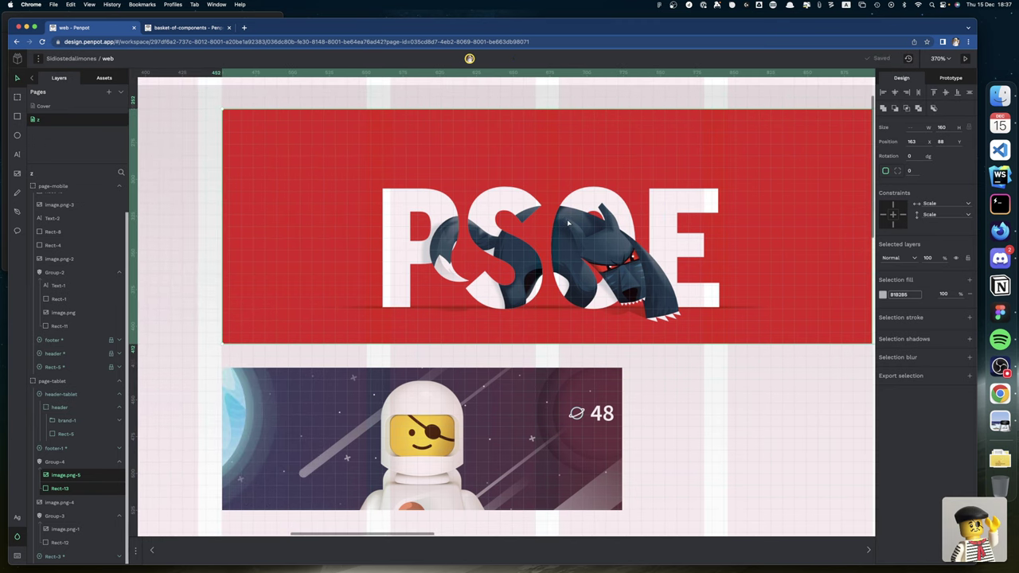
key(Left)
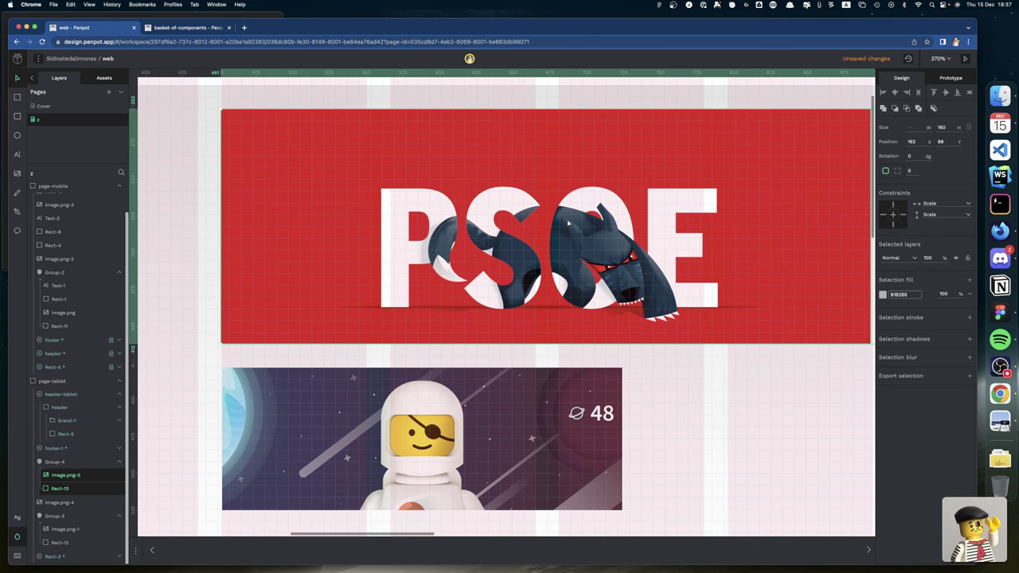
key(Right)
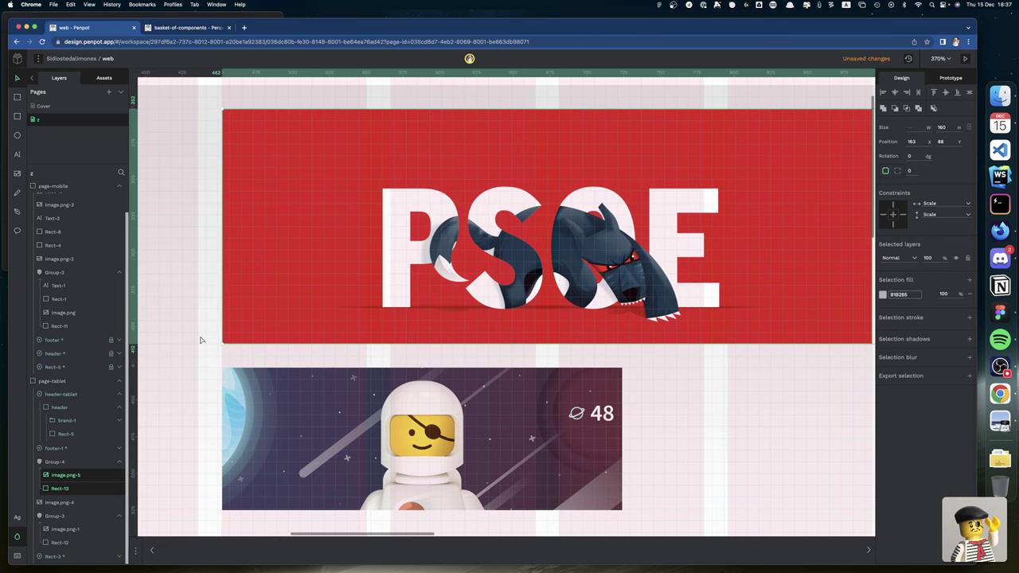
Shift only the red PSOE image inside its mask left to X 160
click(95, 476)
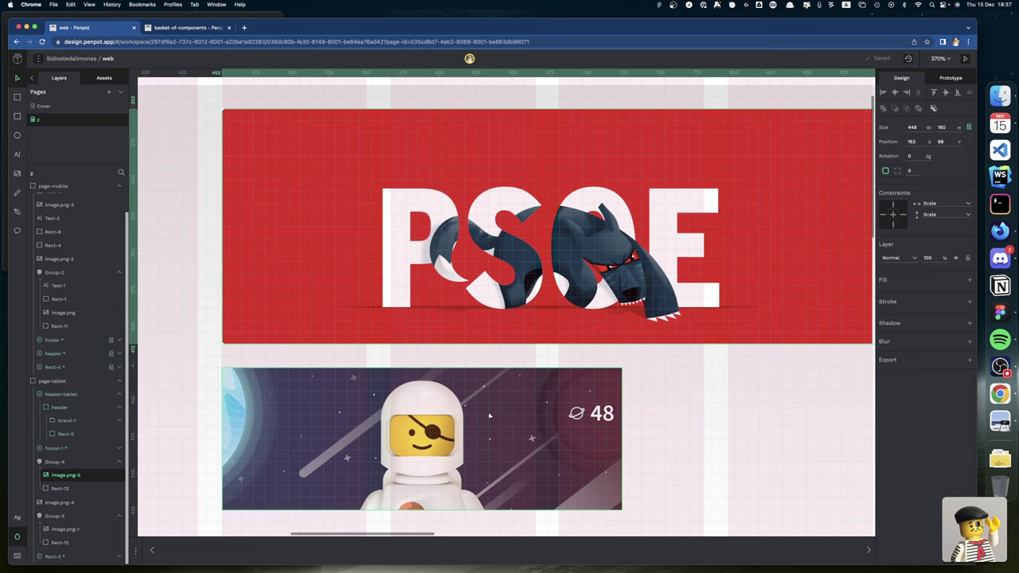
key(Left)
key(Left)
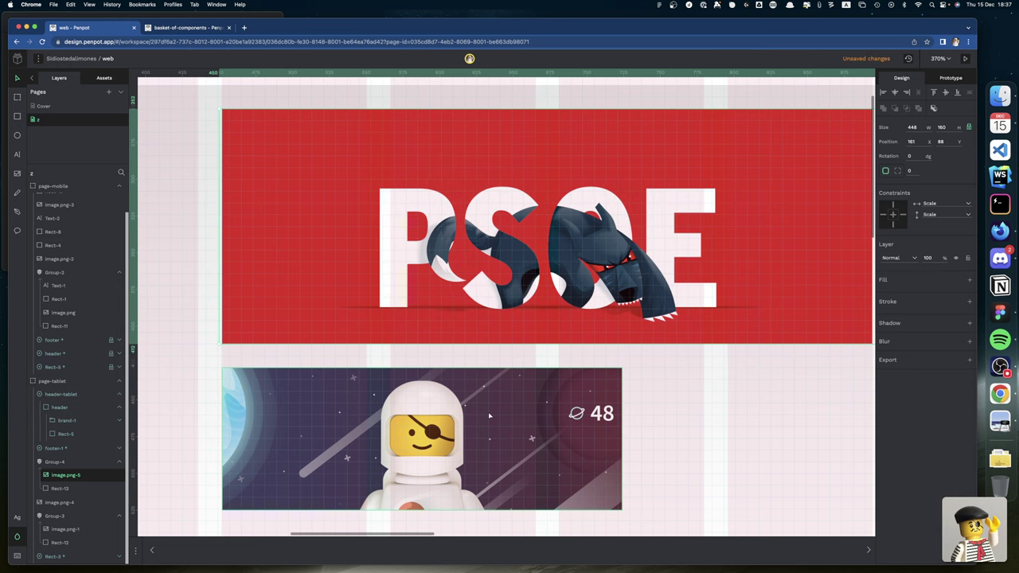
scroll(490, 415, right, 5)
scroll(490, 415, down, 2)
key(Left)
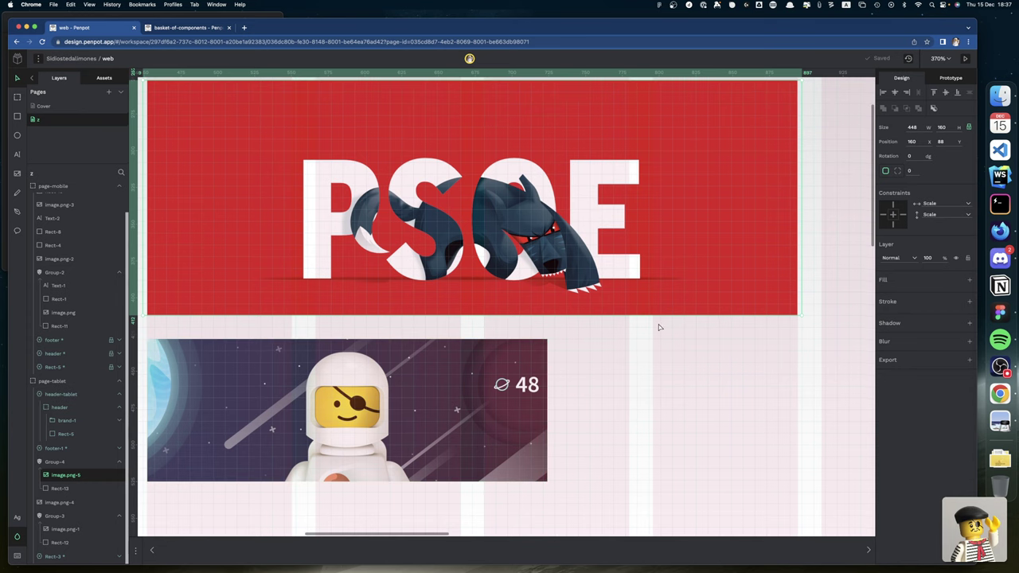
click(725, 351)
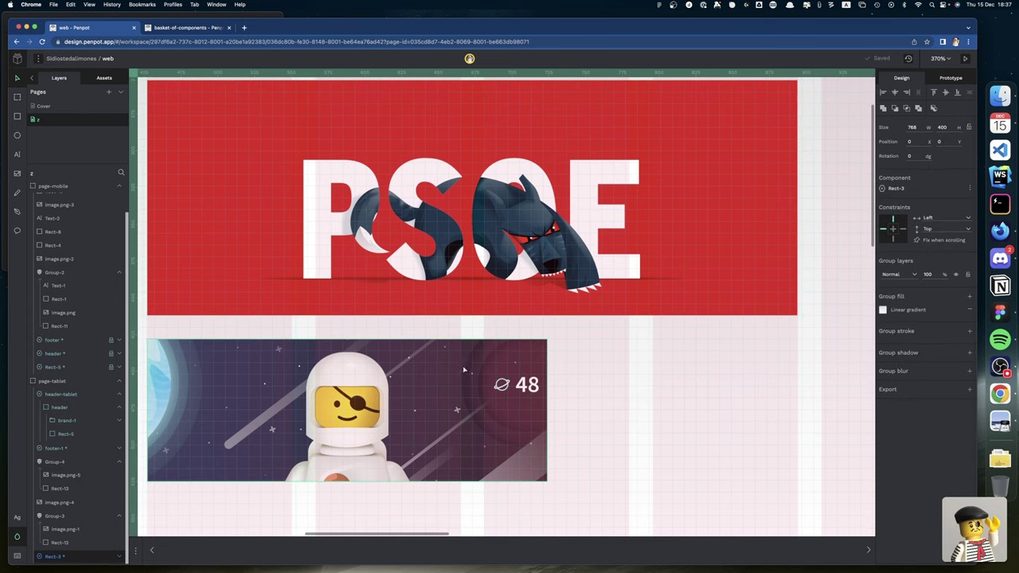
Enlarge the astronaut group's mask rectangle on page-tablet to 328 × 104
scroll(457, 364, left, 3)
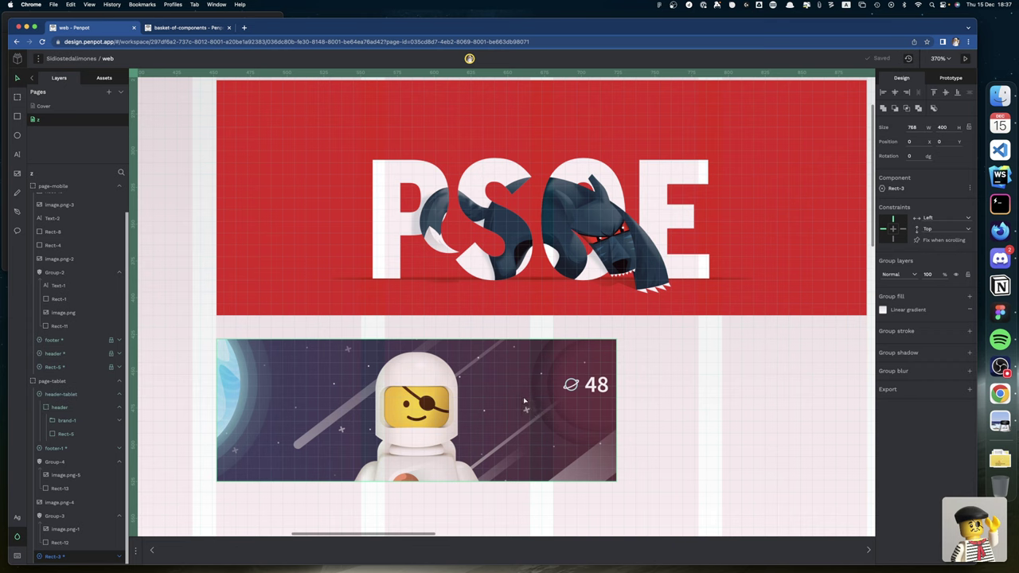
click(615, 480)
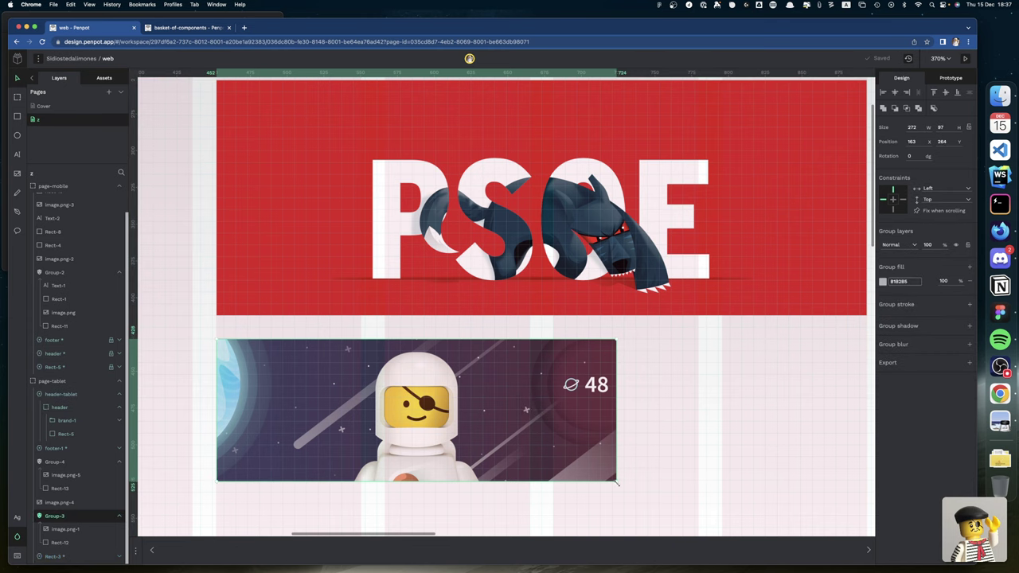
mouse_move(615, 480)
mouse_down()
mouse_move(699, 514)
mouse_move(616, 481)
mouse_up()
click(60, 542)
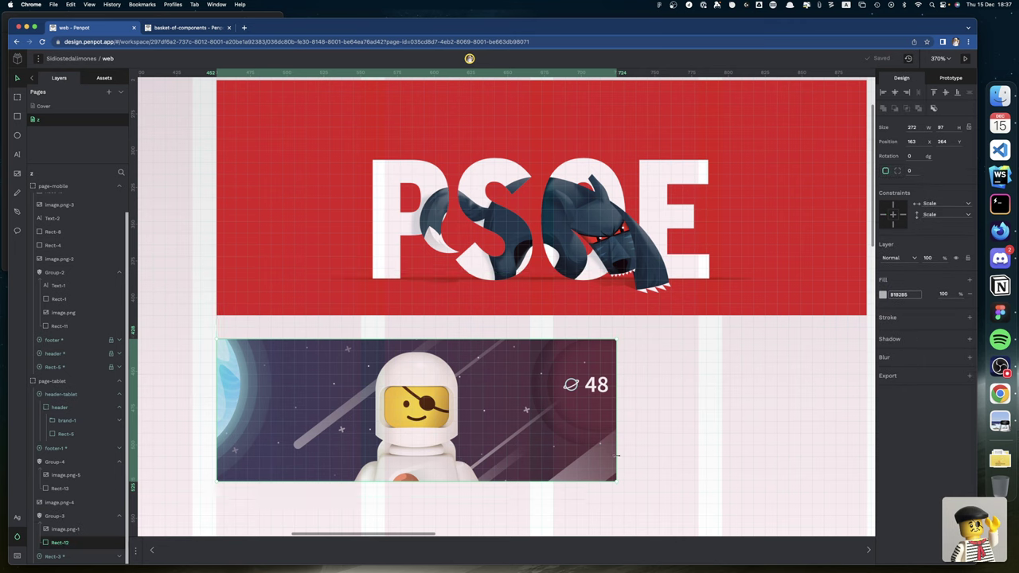
drag(615, 455, 698, 456)
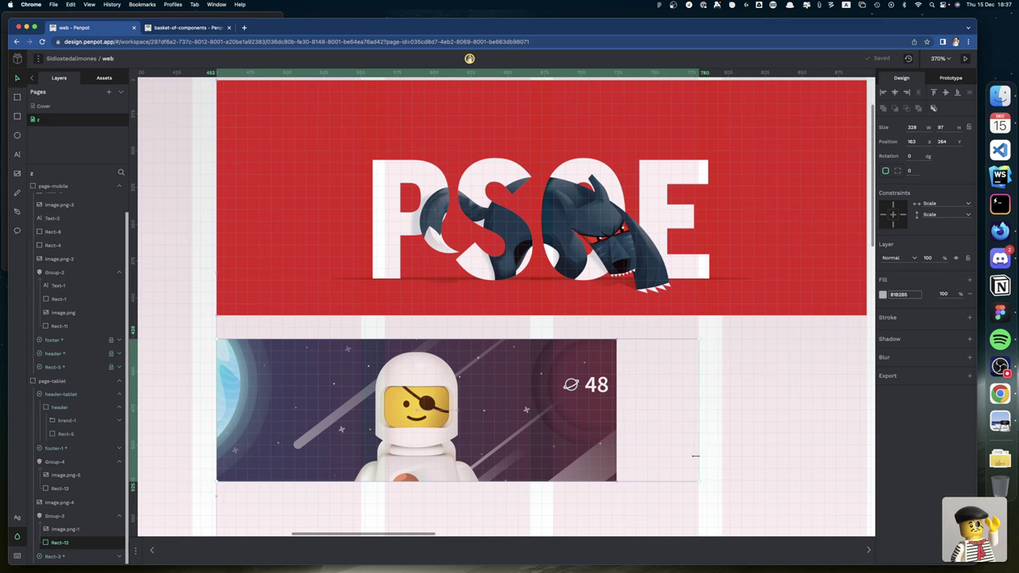
scroll(631, 444, down, 3)
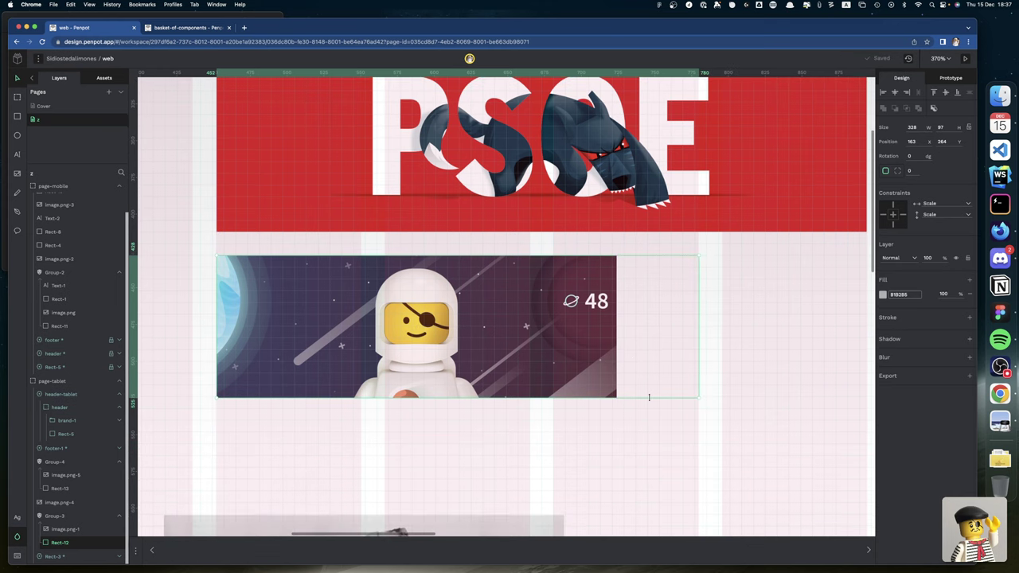
drag(649, 396, 648, 406)
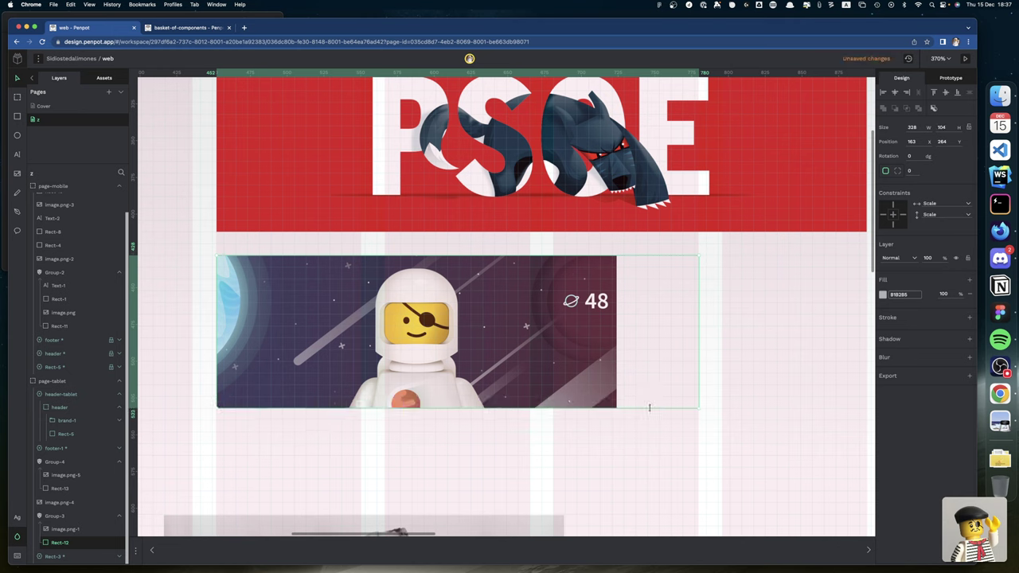
Enlarge the astronaut image inside its mask to 328 × 183 and shift it vertically to Y 207
click(119, 529)
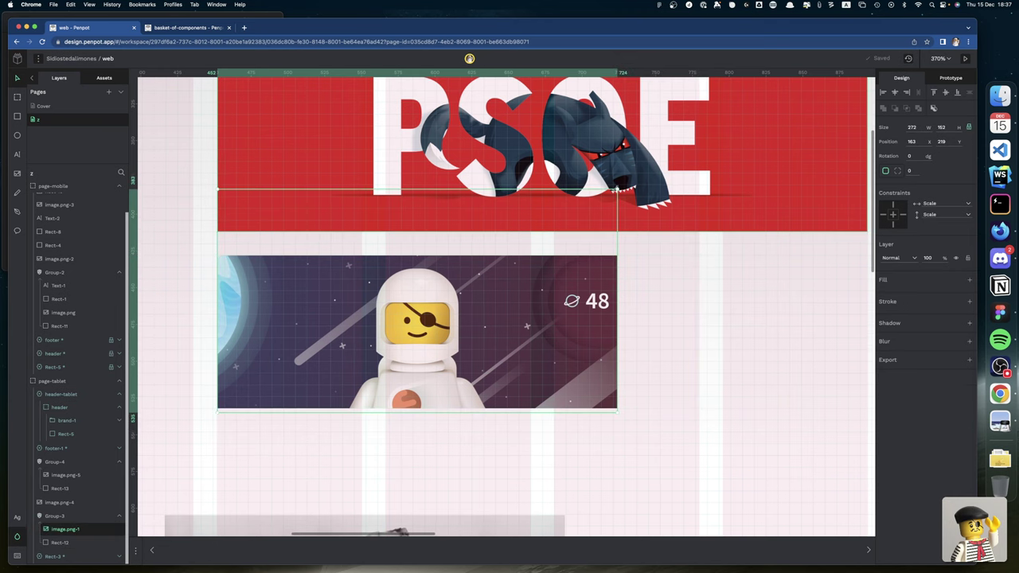
drag(617, 191, 701, 147)
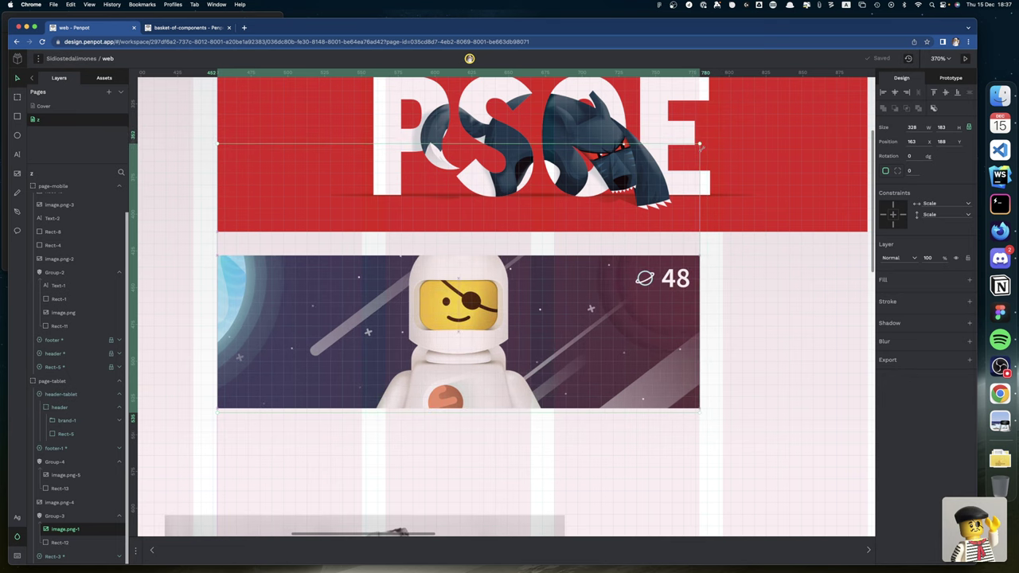
key(shift+Down)
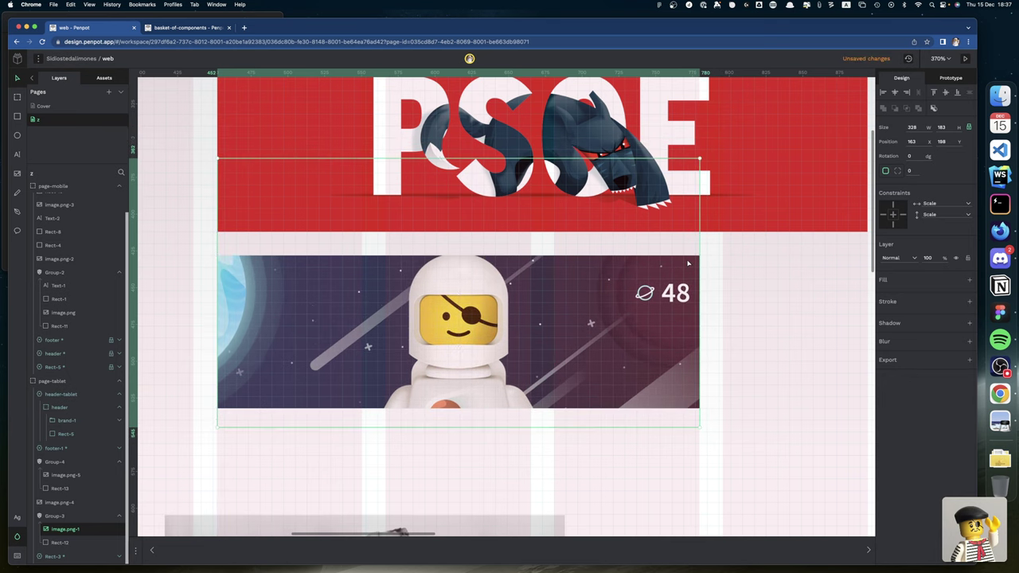
key(shift+Down)
key(shift+Up)
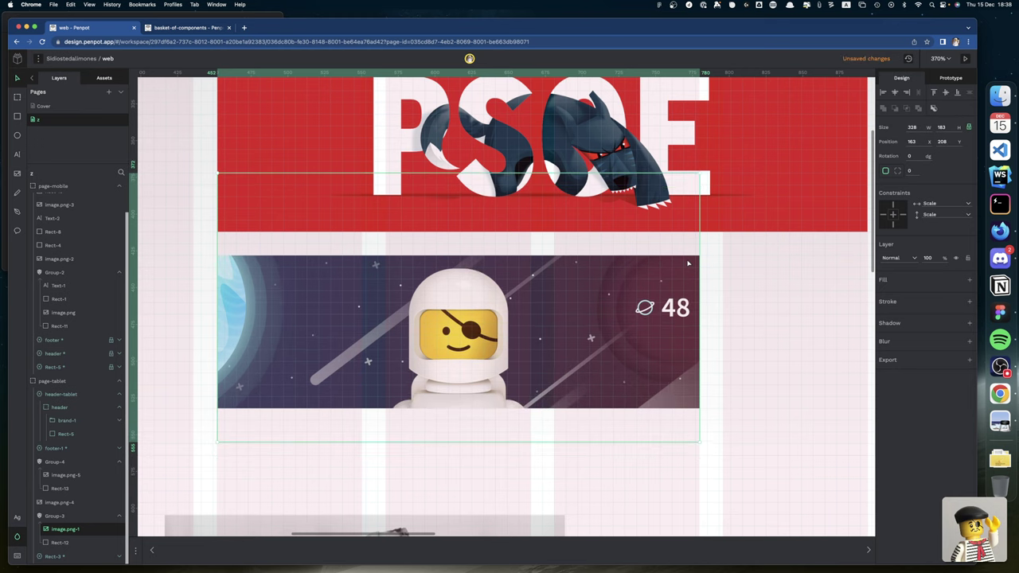
key(shift+Up)
key(shift+Up)
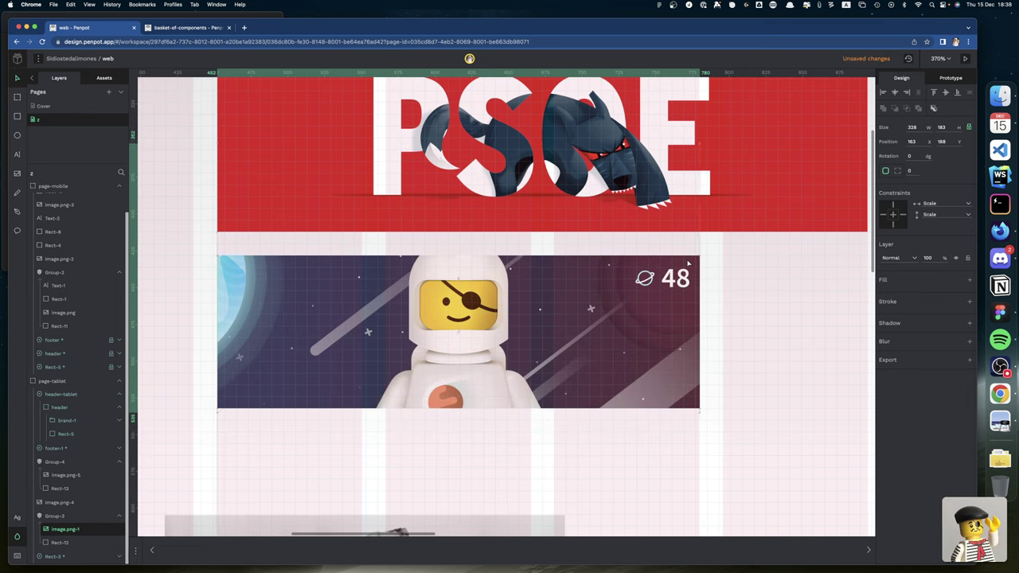
drag(689, 263, 611, 298)
scroll(729, 332, right, 3)
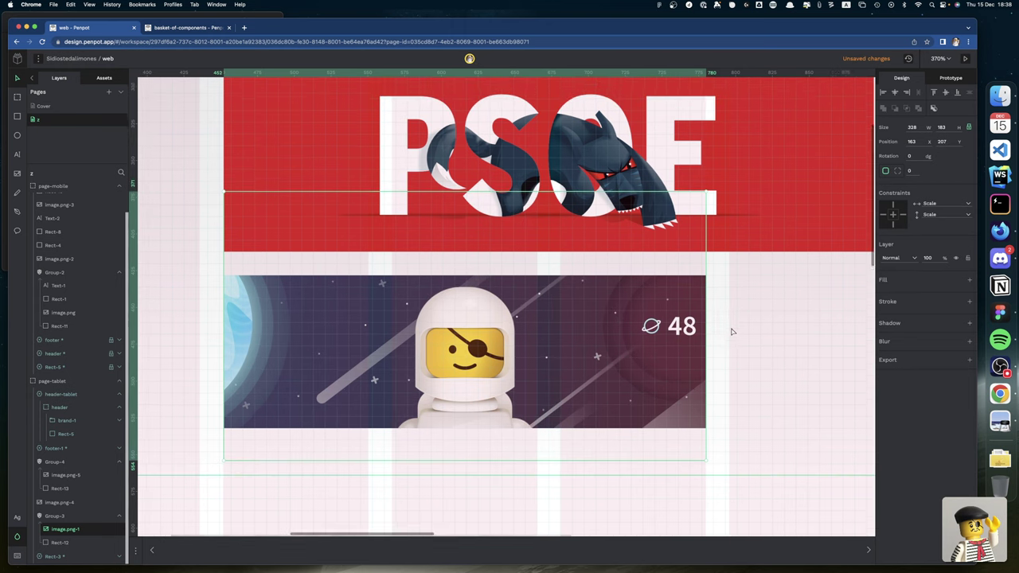
click(590, 352)
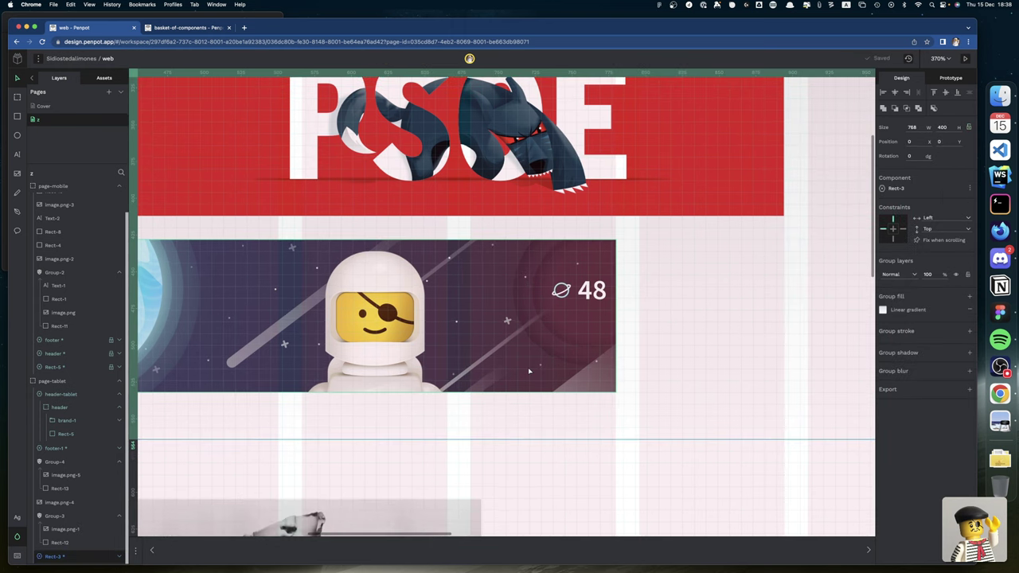
Move the statue image beside the astronaut banner at X 507, Y 264 and enlarge it proportionally to 295 × 104
scroll(529, 370, down, 5)
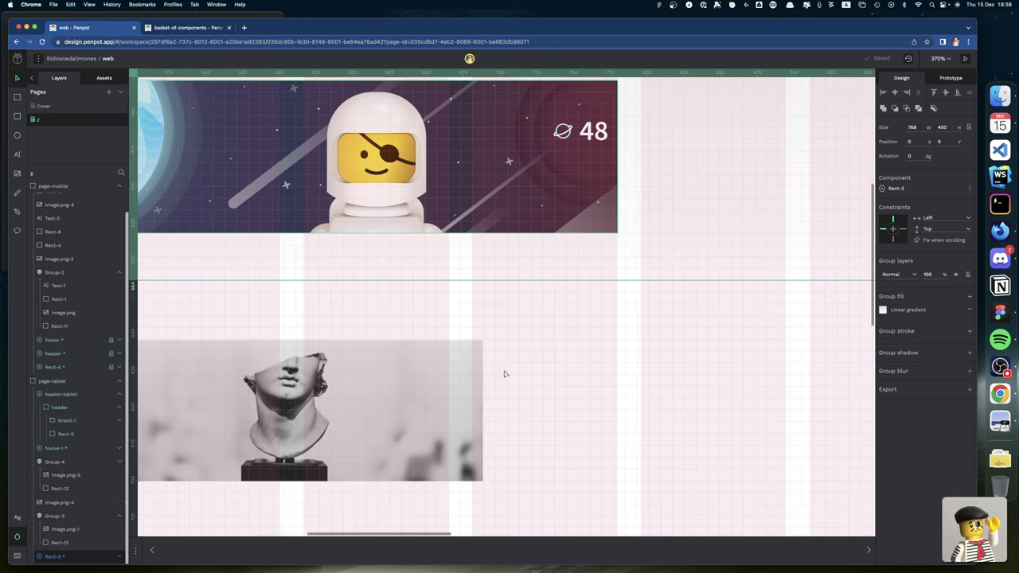
scroll(410, 373, up, 2)
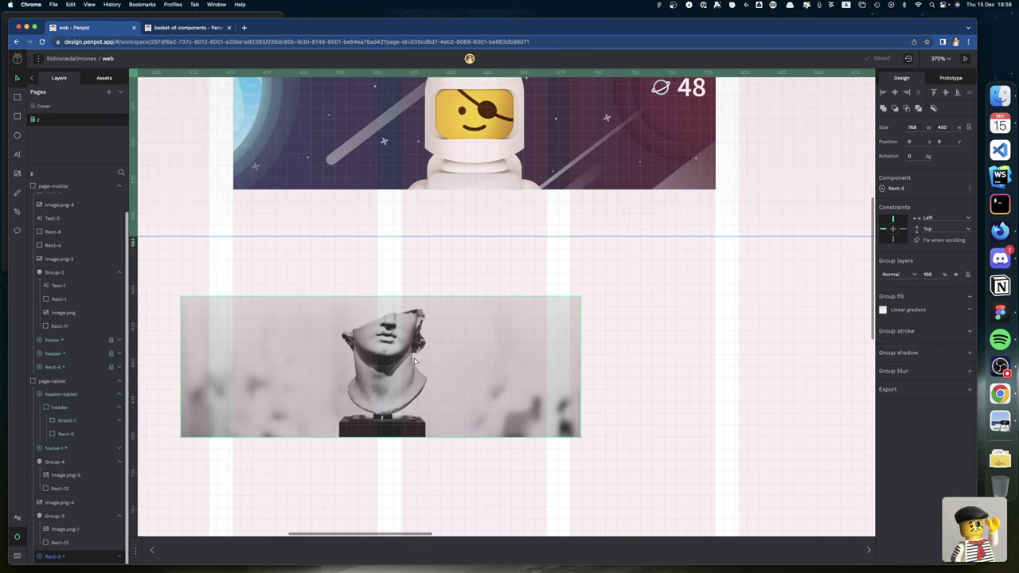
drag(405, 369, 652, 296)
drag(688, 249, 760, 144)
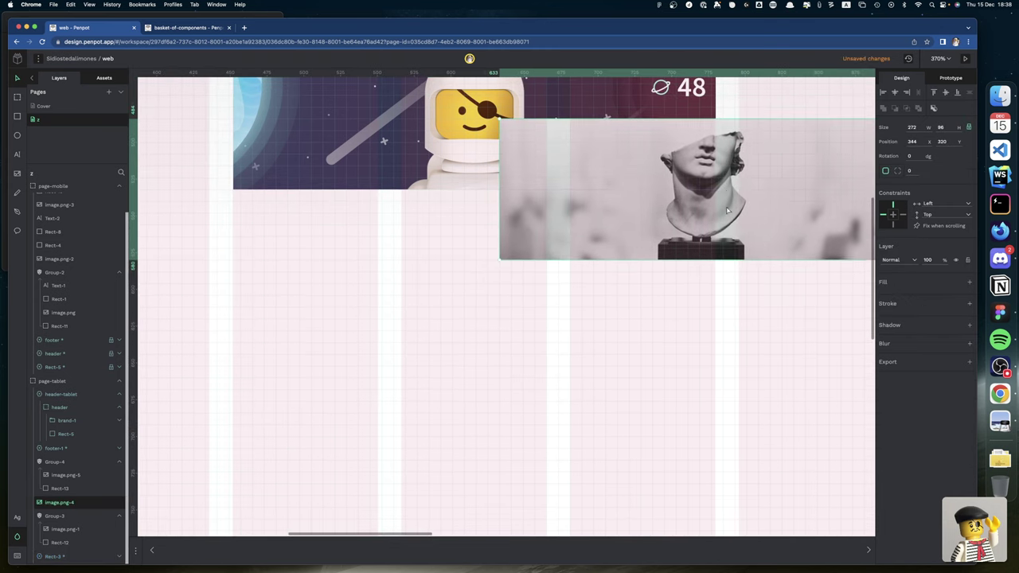
scroll(757, 319, right, 5)
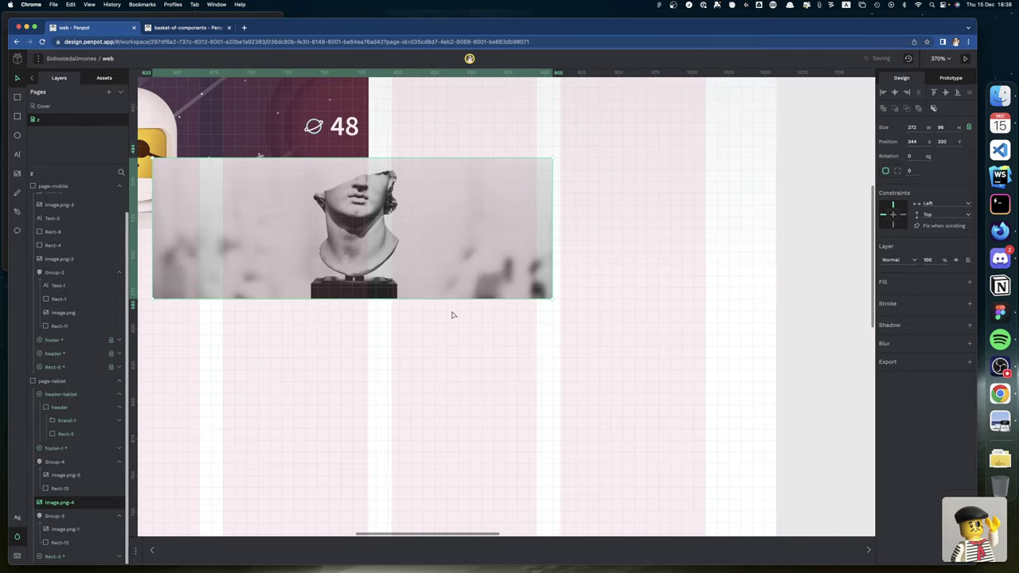
scroll(453, 314, up, 3)
drag(374, 301, 638, 188)
drag(559, 215, 557, 216)
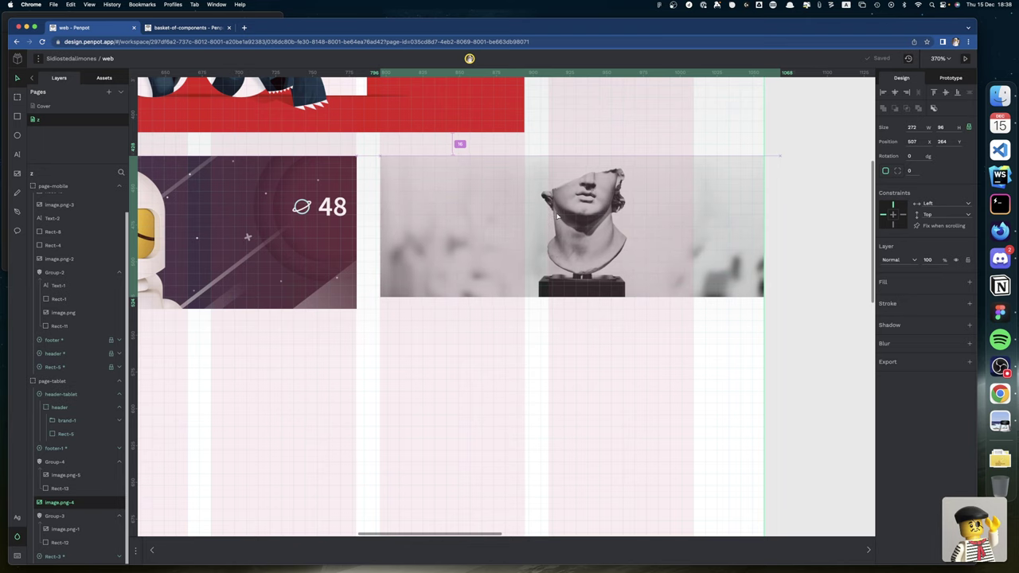
scroll(568, 306, right, 5)
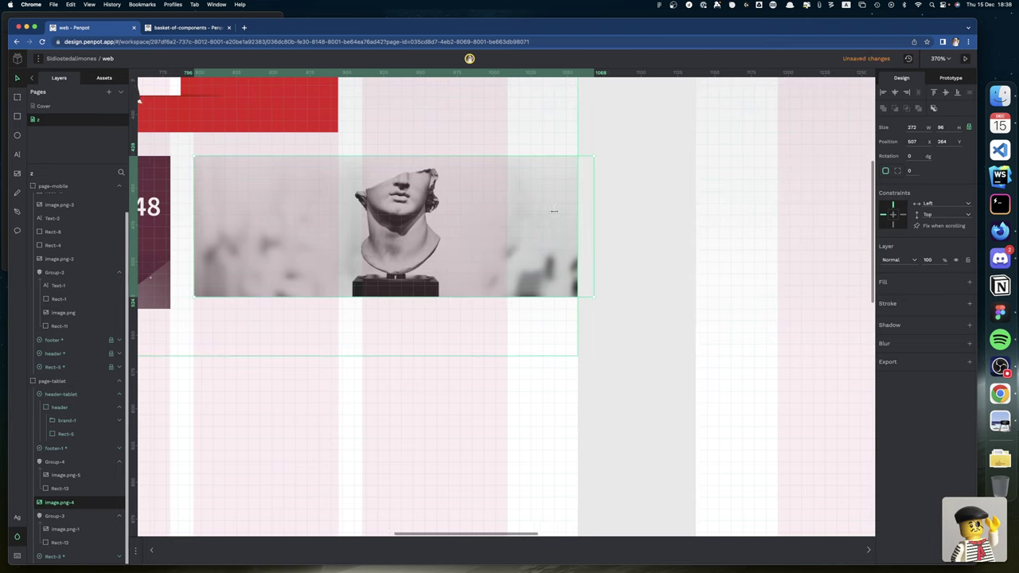
drag(531, 296, 557, 311)
Draw a 98 × 104 rectangle at X 507, Y 264 over the statue image and stack it directly beneath that image
scroll(493, 279, left, 6)
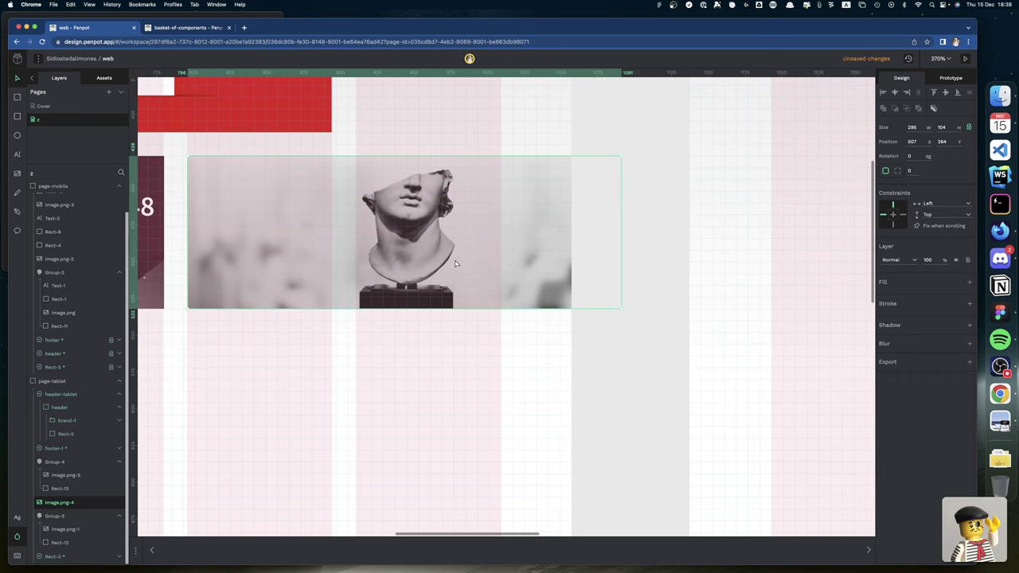
key(r)
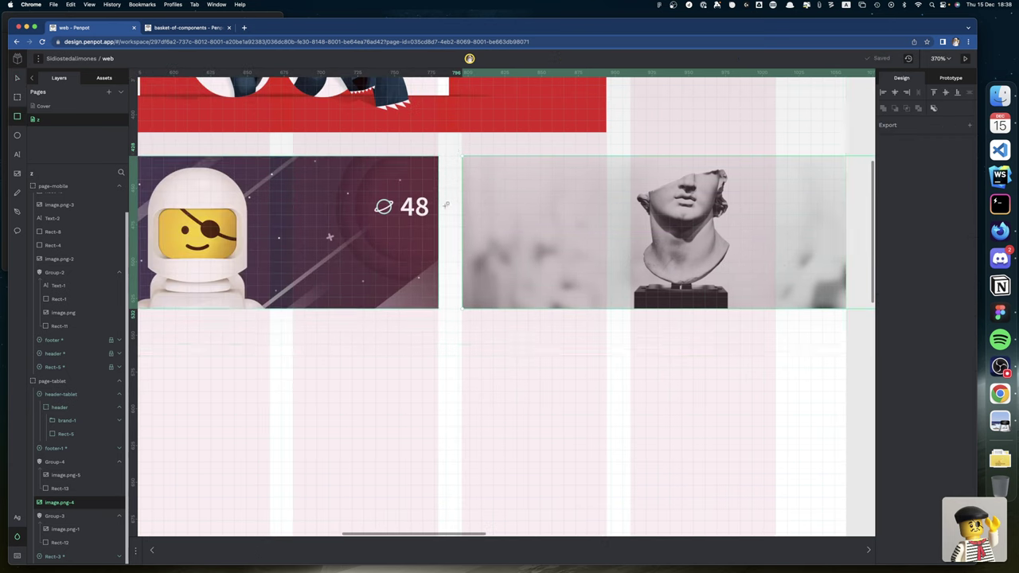
mouse_move(462, 154)
mouse_down()
mouse_move(487, 203)
mouse_move(576, 269)
mouse_move(607, 308)
mouse_up()
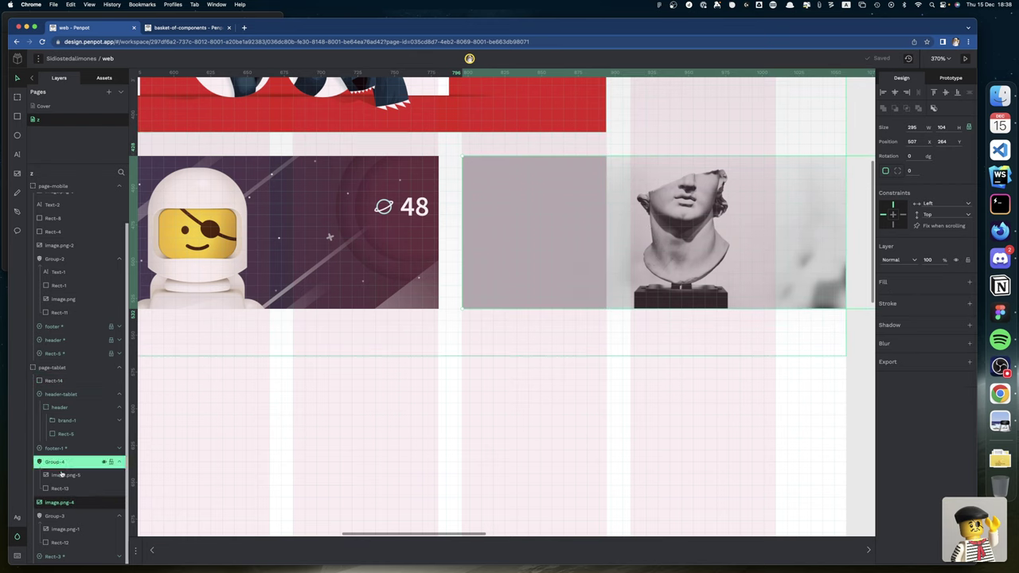
click(58, 502)
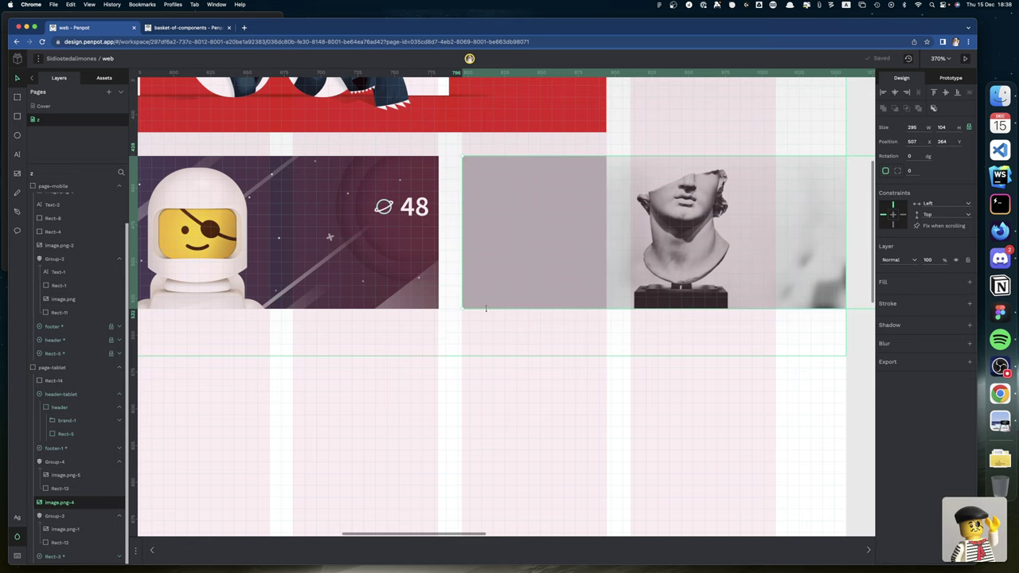
click(502, 282)
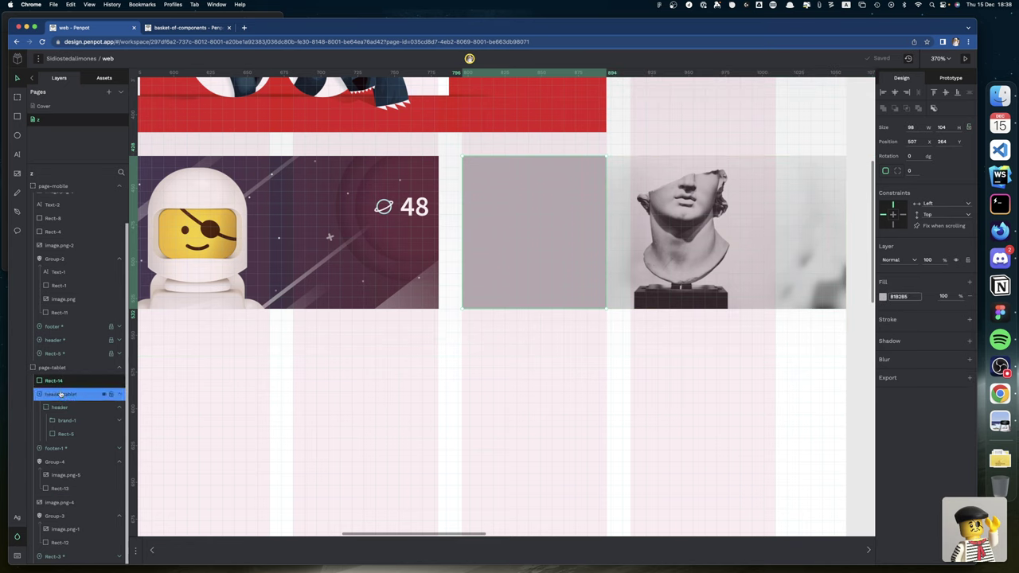
drag(38, 517, 47, 511)
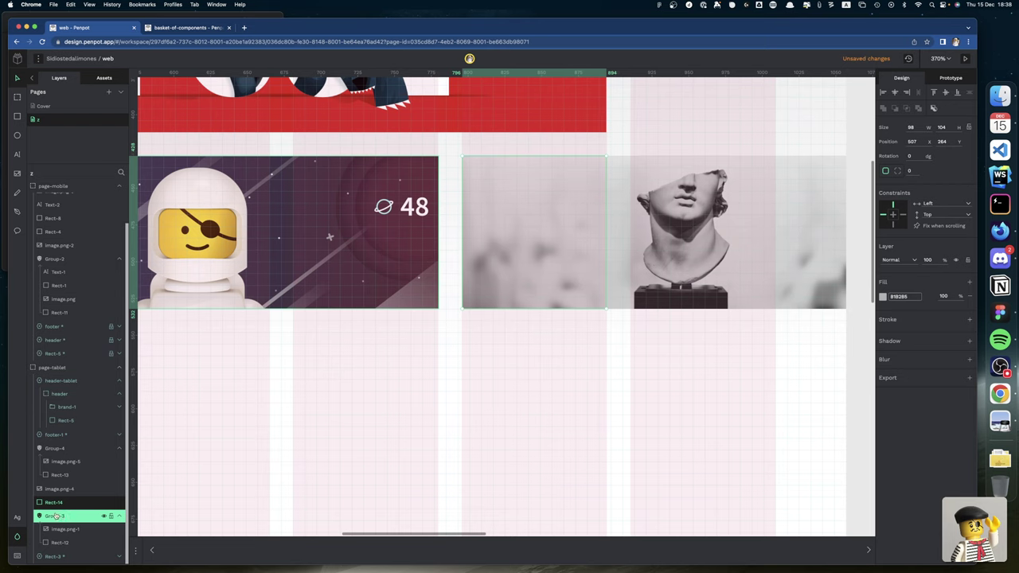
Mask the statue image with the new rectangle
click(55, 492)
shift+click(52, 502)
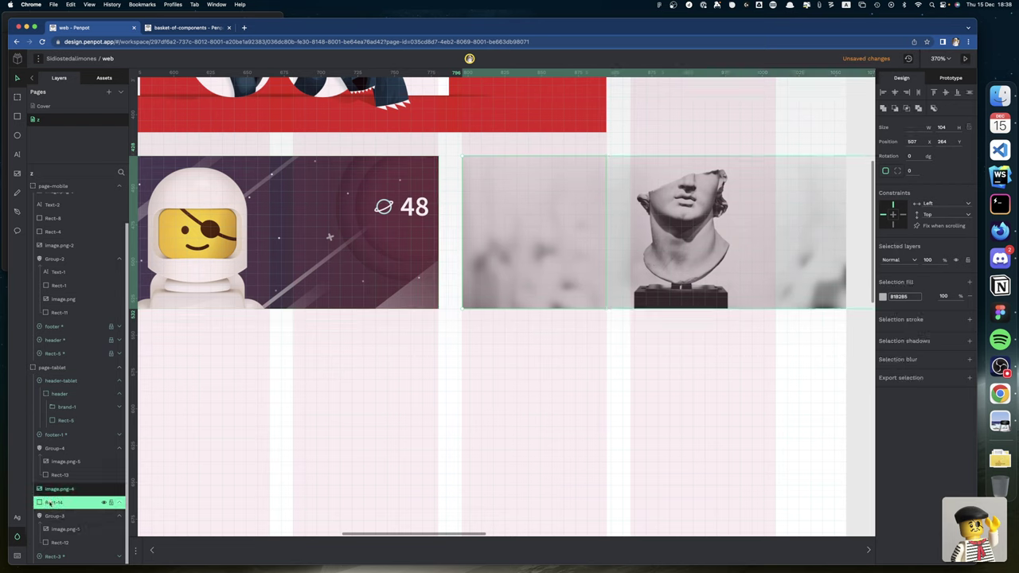
right_click(52, 503)
click(63, 464)
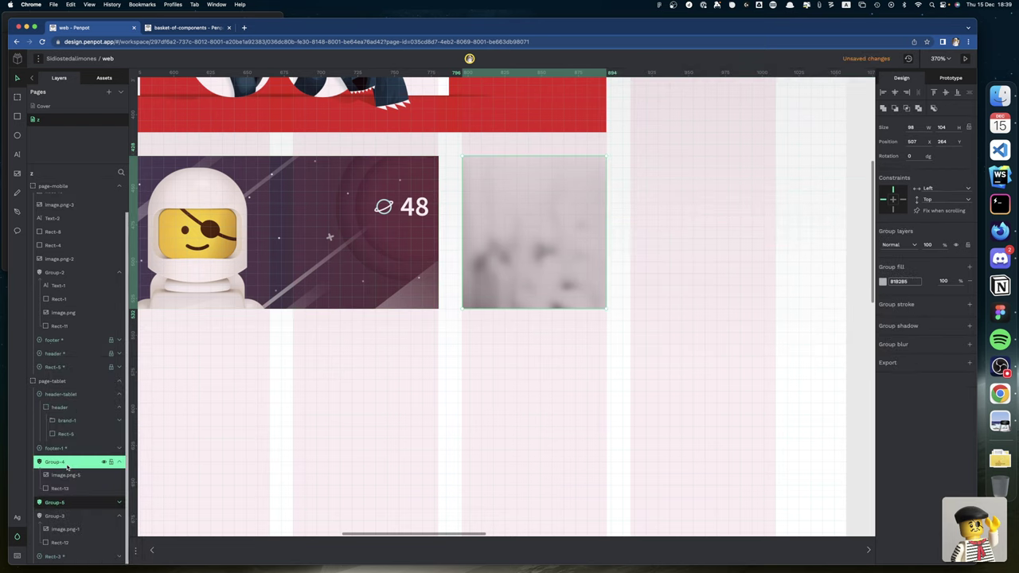
Shift only the statue image inside its mask left to X 406 so the bust sits within the mask
scroll(223, 498, right, 3)
click(88, 503)
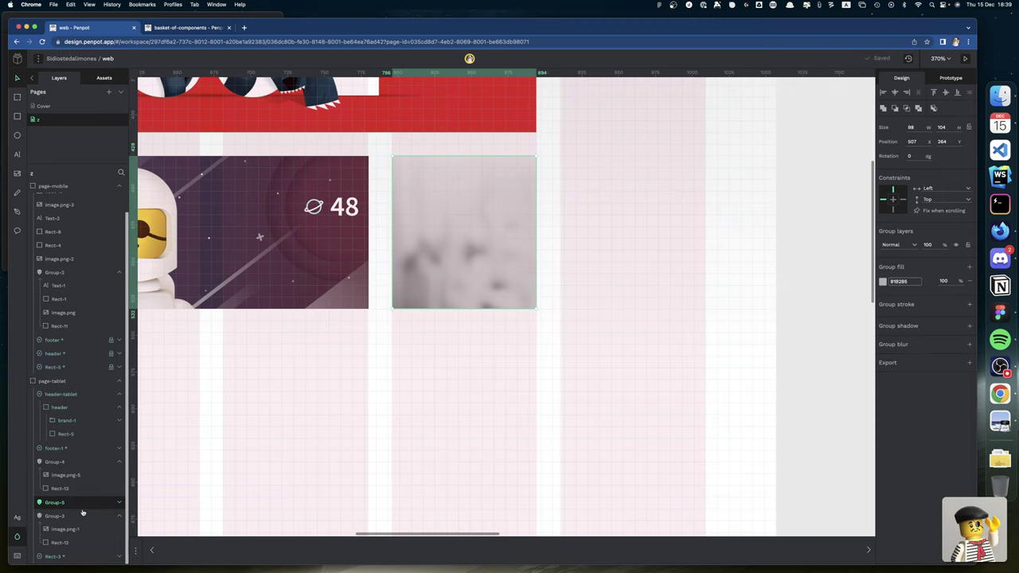
click(119, 503)
click(77, 502)
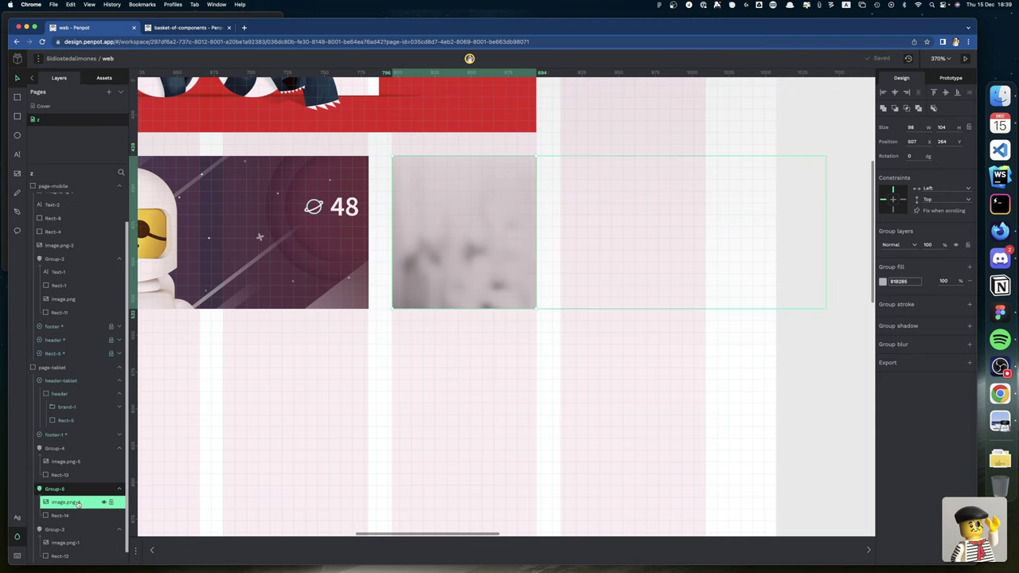
key(shift+Left)
key(shift+Left)
key(shift+Left)
key(shift+Left)
key(shift+Left)
key(shift+Left)
key(shift+Left)
key(shift+Left)
key(shift+Left)
key(shift+Left)
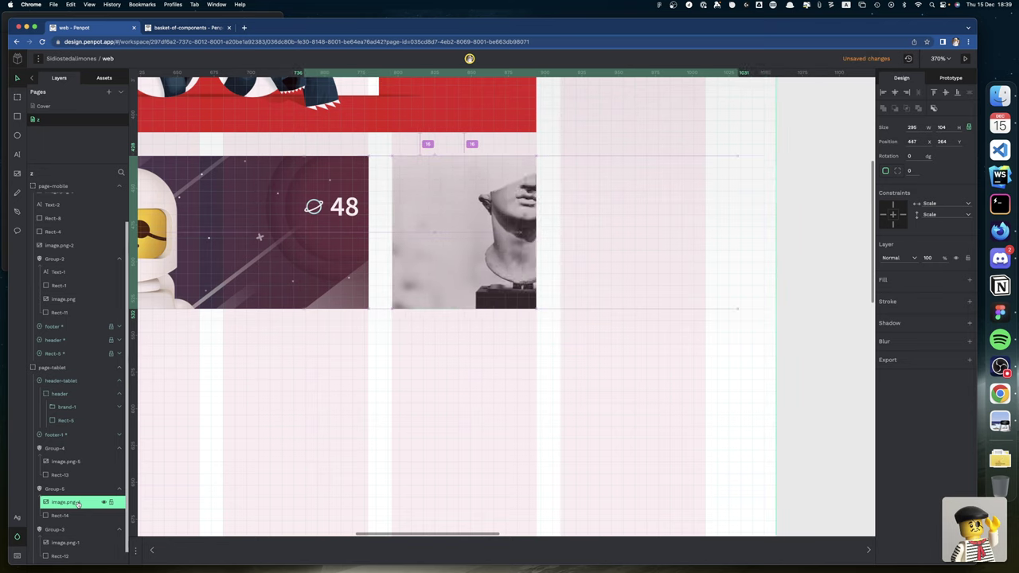
key(Left)
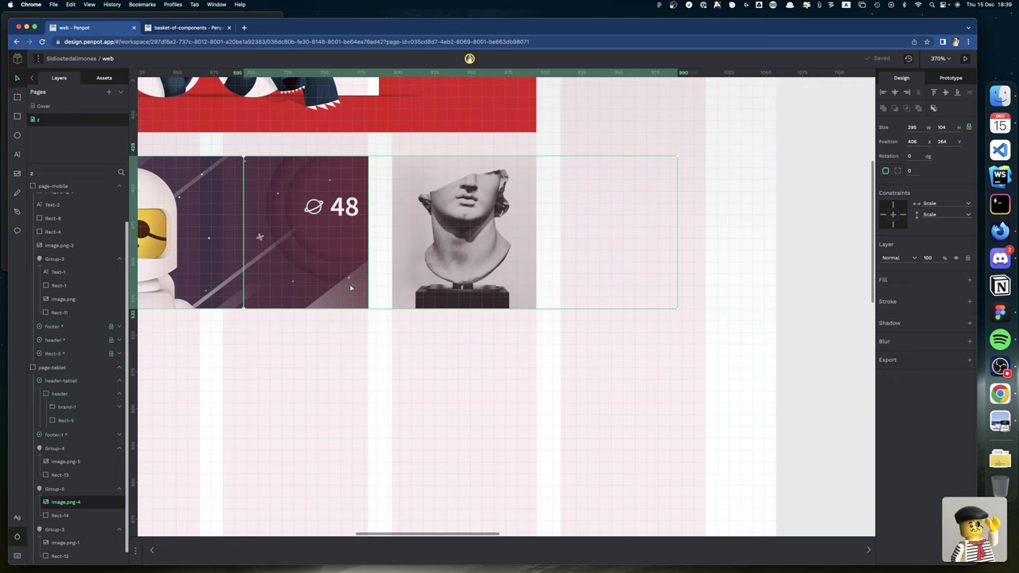
Try to align the left edge of the statue's mask rectangle exactly with the layout column's edge
scroll(426, 264, up, 5)
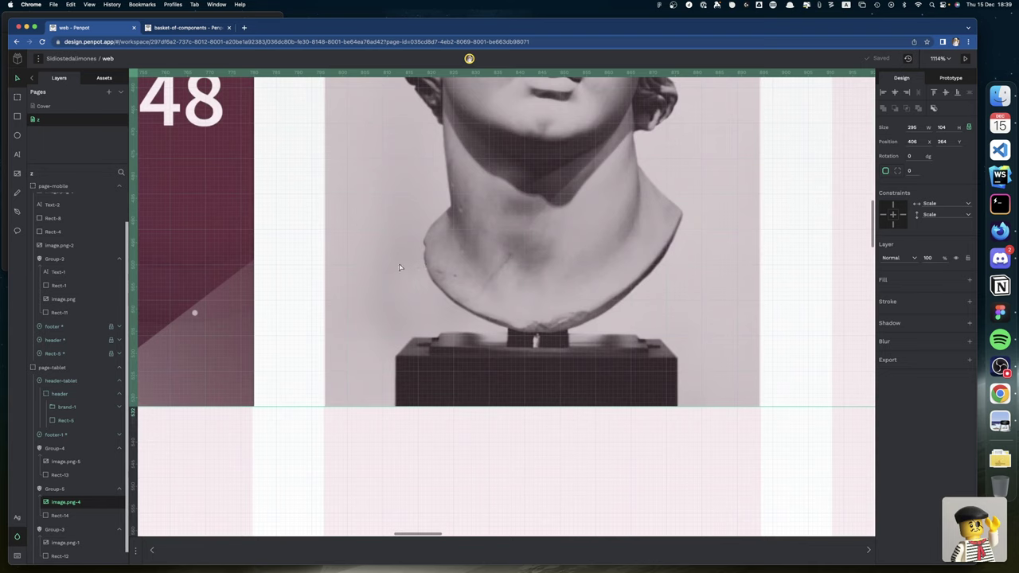
click(367, 267)
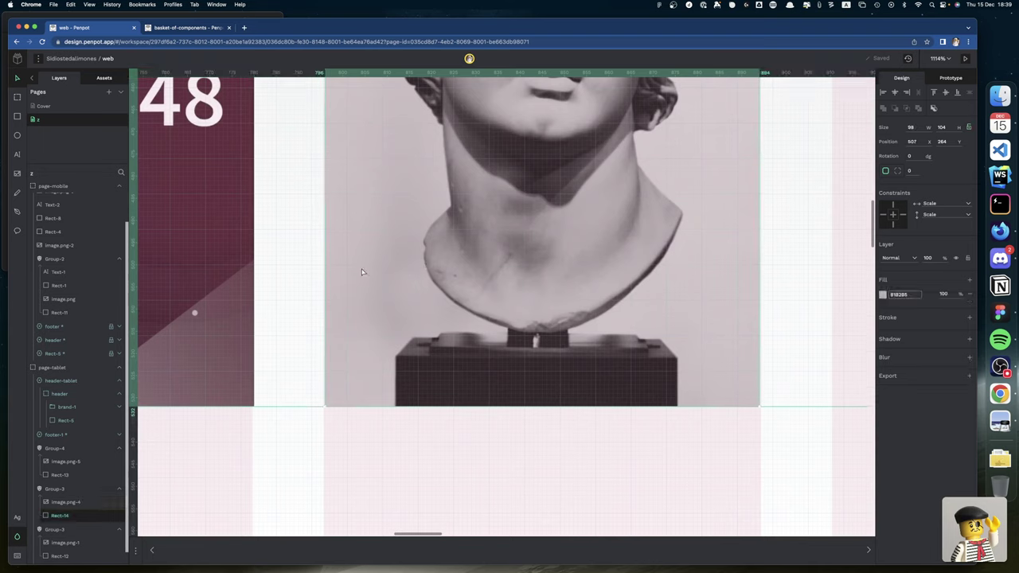
mouse_move(325, 275)
mouse_down()
mouse_move(295, 273)
mouse_move(315, 279)
mouse_up()
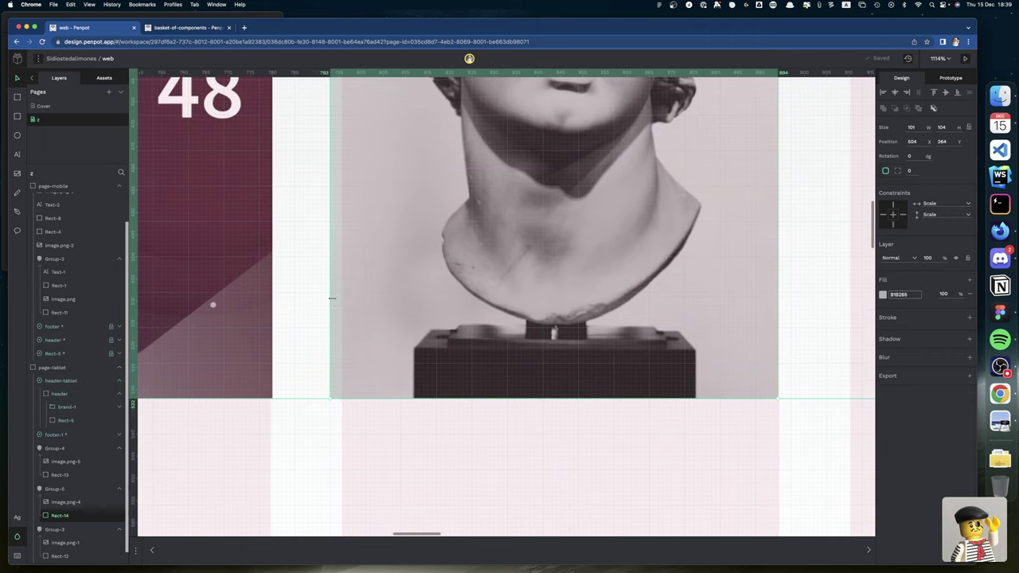
scroll(335, 304, up, 5)
scroll(334, 303, left, 1)
scroll(334, 303, up, 3)
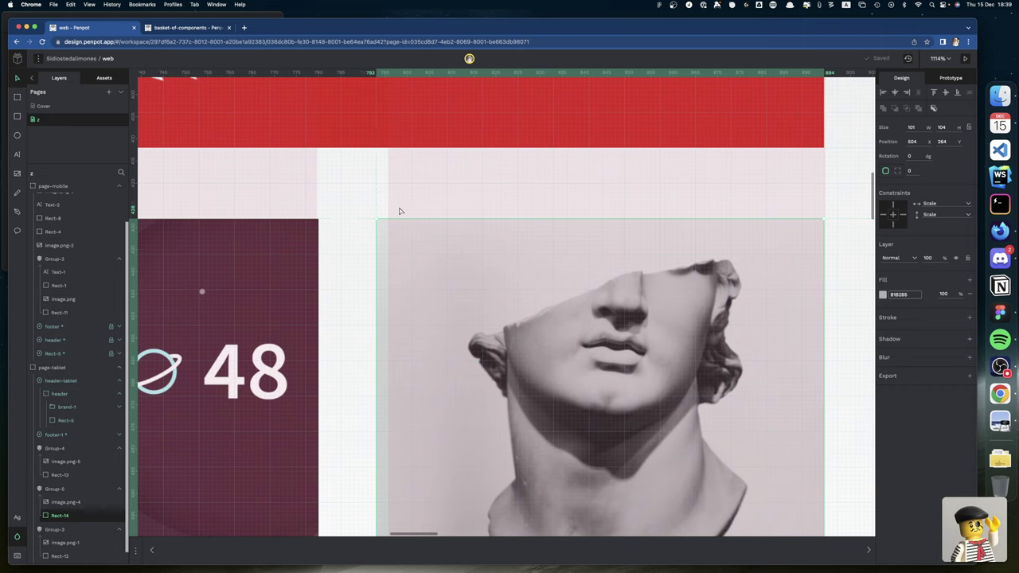
scroll(400, 211, down, 3)
scroll(400, 211, up, 10)
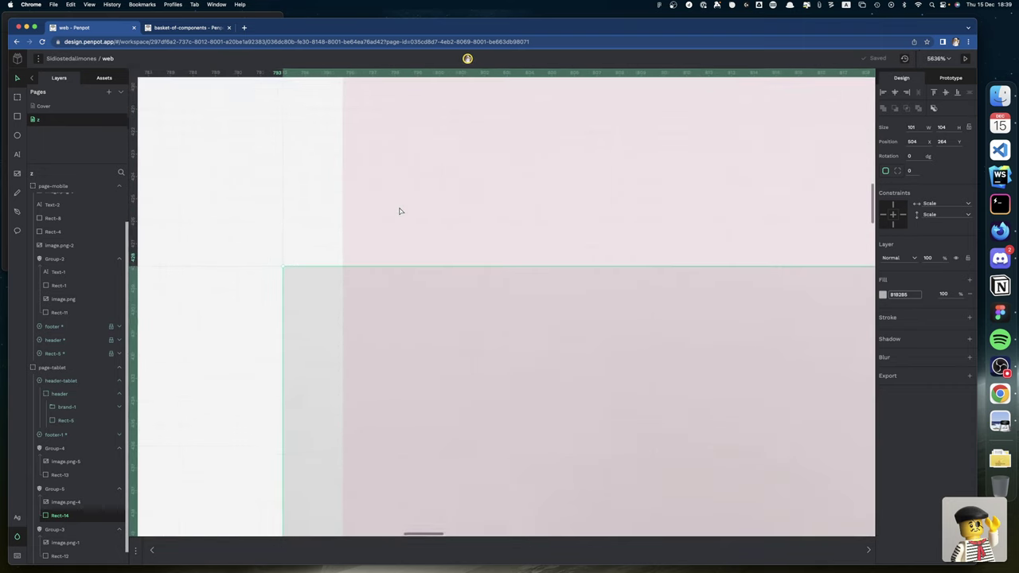
drag(275, 344, 339, 347)
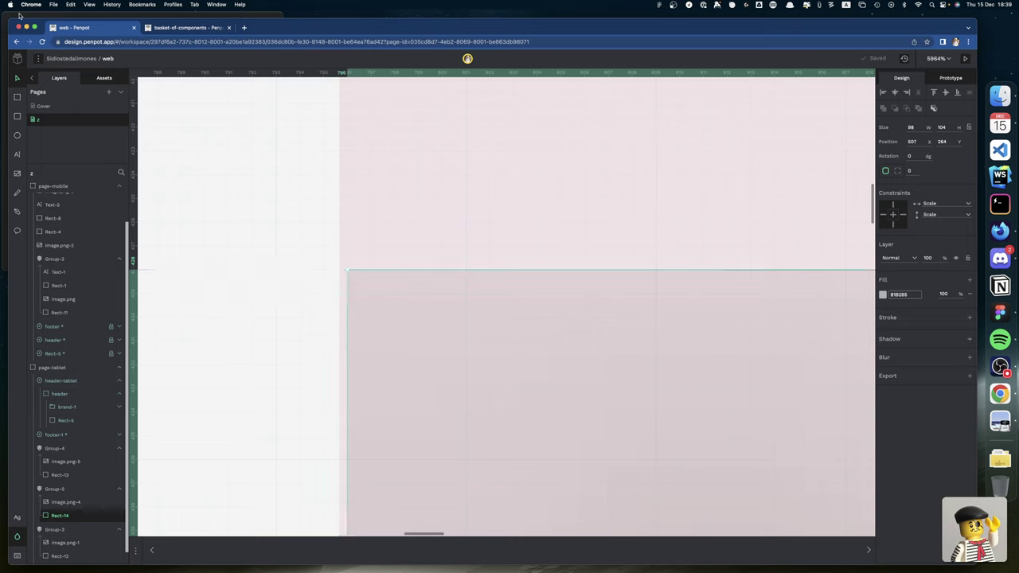
Disable snap to pixel and extend the statue mask rectangle's left edge to the column edge at X 506.67, making it 98.33 wide
click(37, 58)
mouse_move(64, 116)
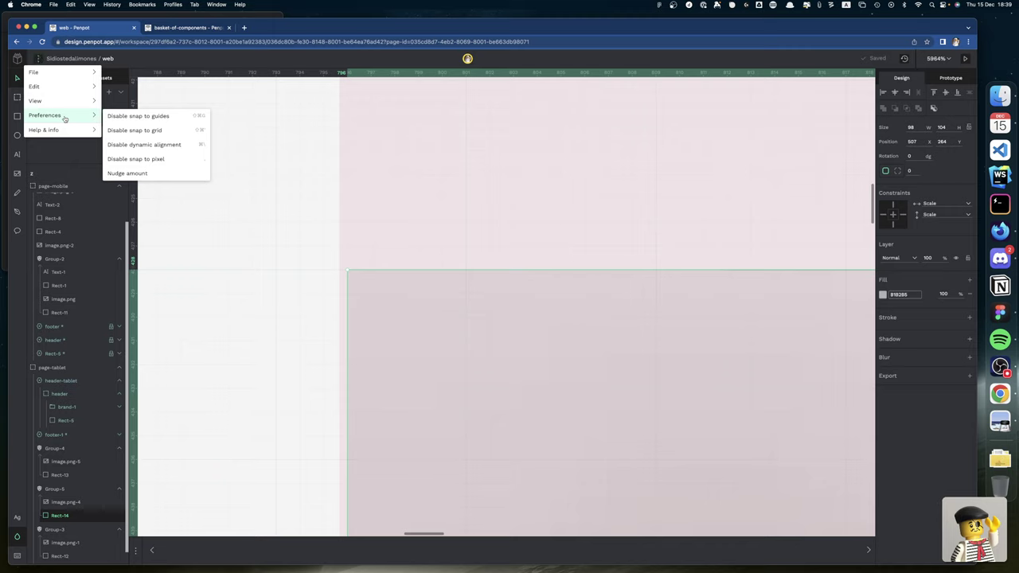
click(152, 162)
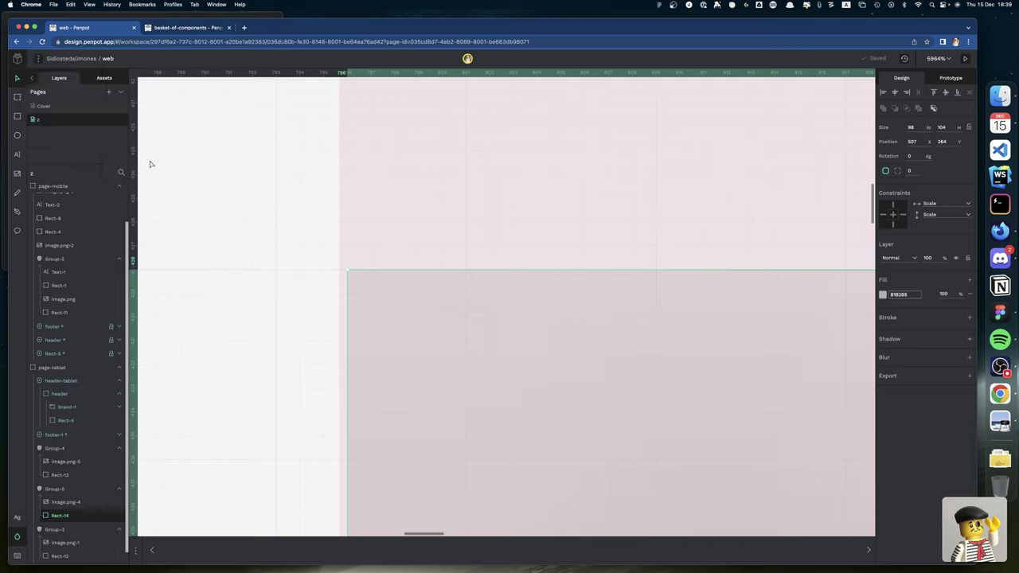
drag(346, 278, 340, 280)
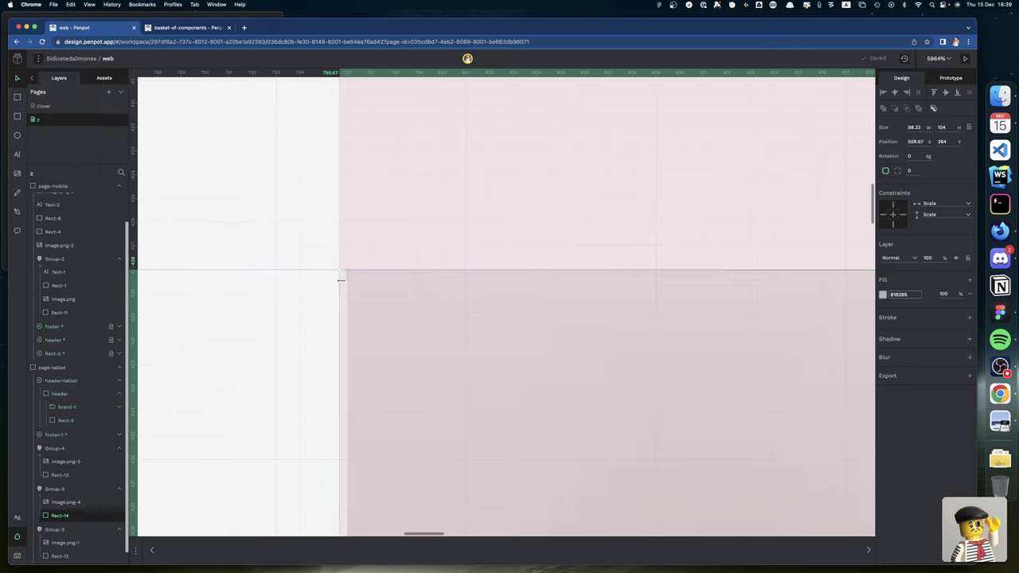
scroll(411, 283, right, 5)
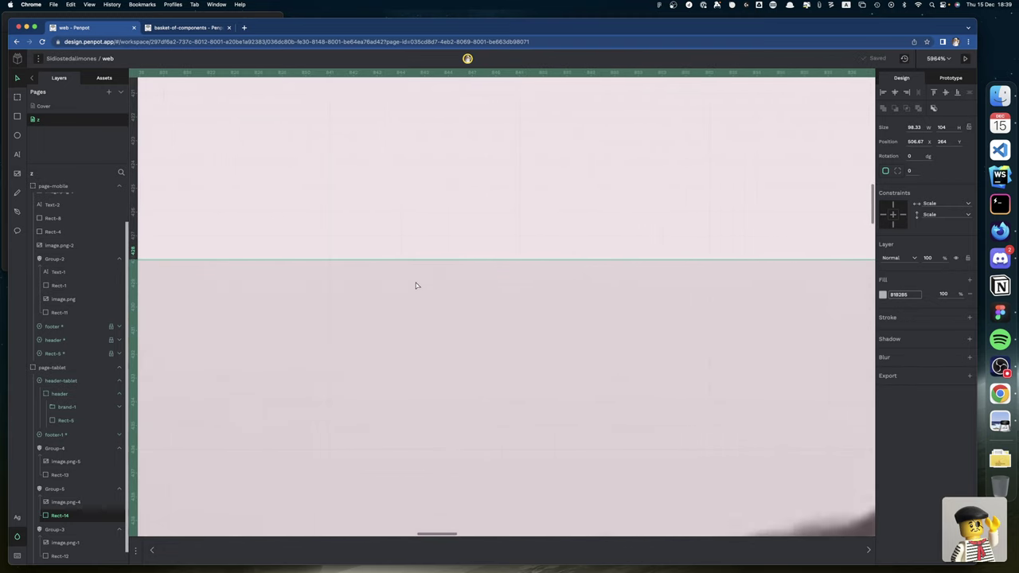
Extend the right edge of the statue's mask rectangle to the column edge, making it 98.67 wide, and re-enable snap to pixel
scroll(416, 285, right, 5)
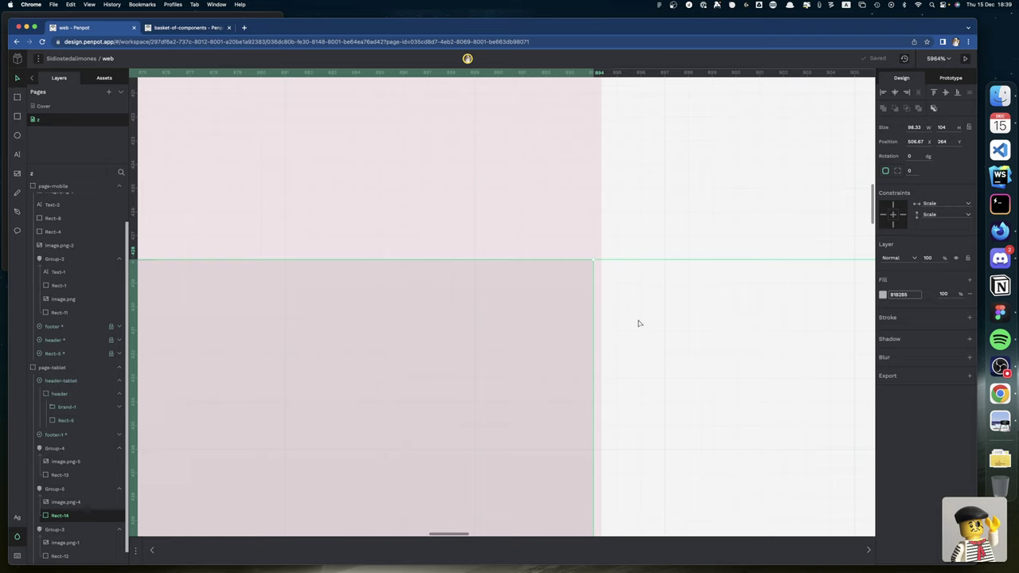
drag(590, 321, 600, 321)
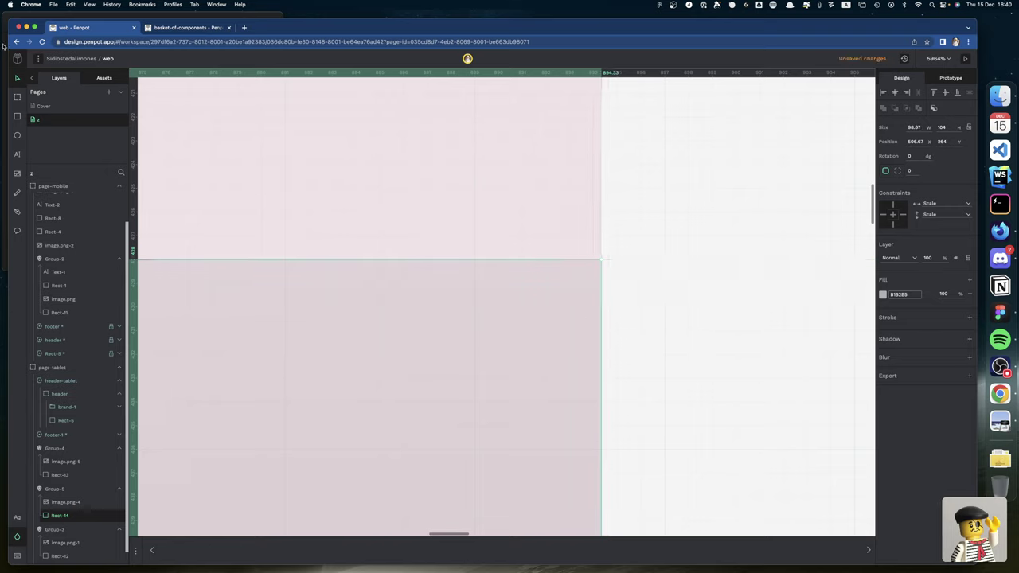
click(38, 61)
mouse_move(60, 115)
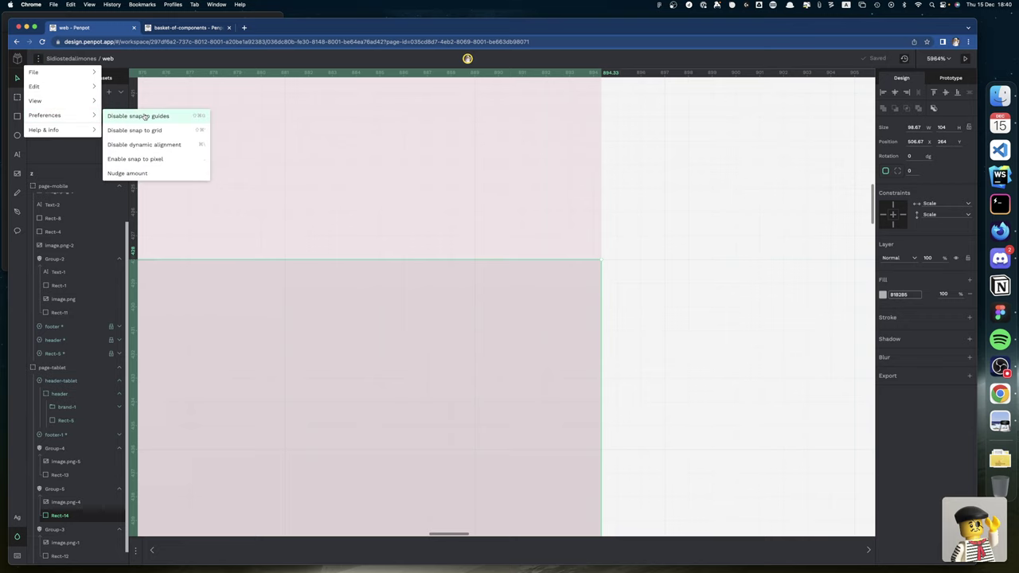
click(148, 159)
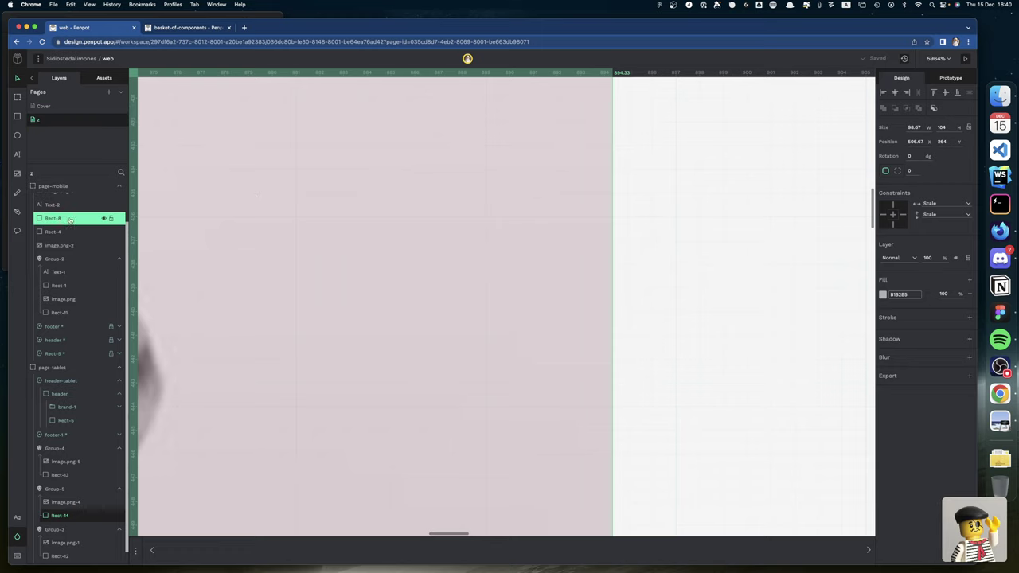
Examine how the statue, astronaut and PSOE banners line up with each other and with the layout columns
scroll(187, 289, down, 5)
scroll(186, 289, down, 4)
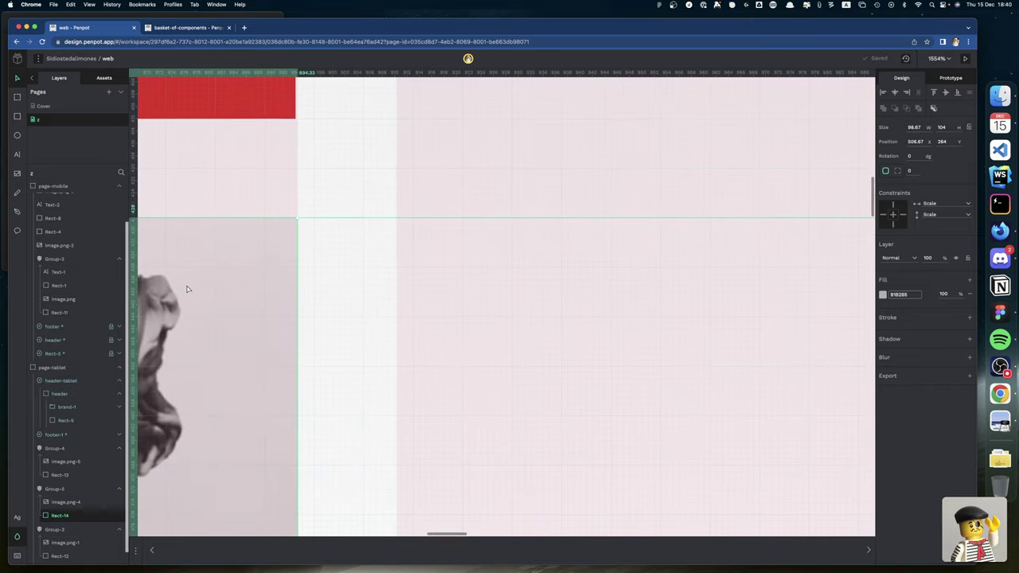
scroll(186, 289, down, 4)
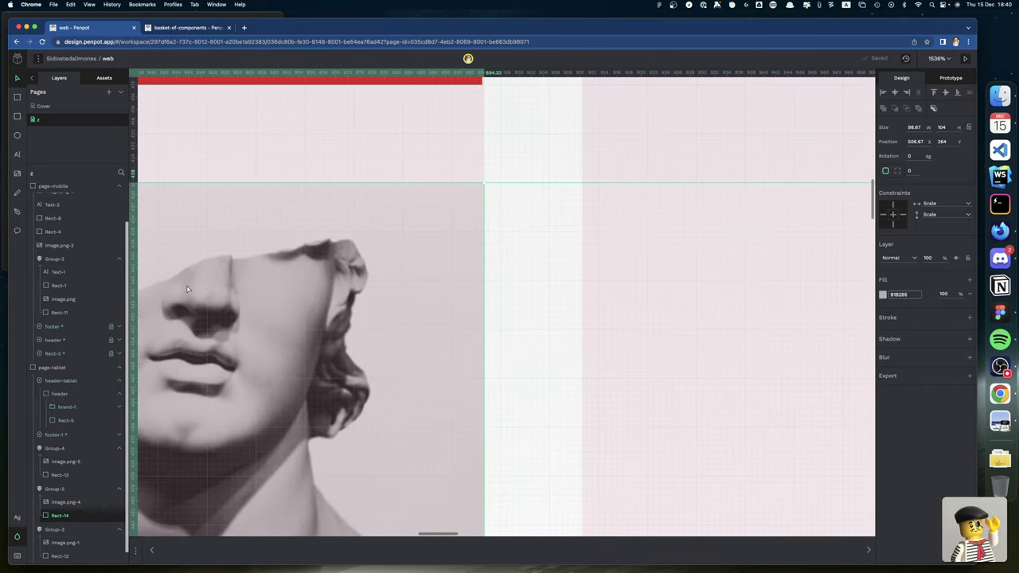
scroll(186, 288, left, 5)
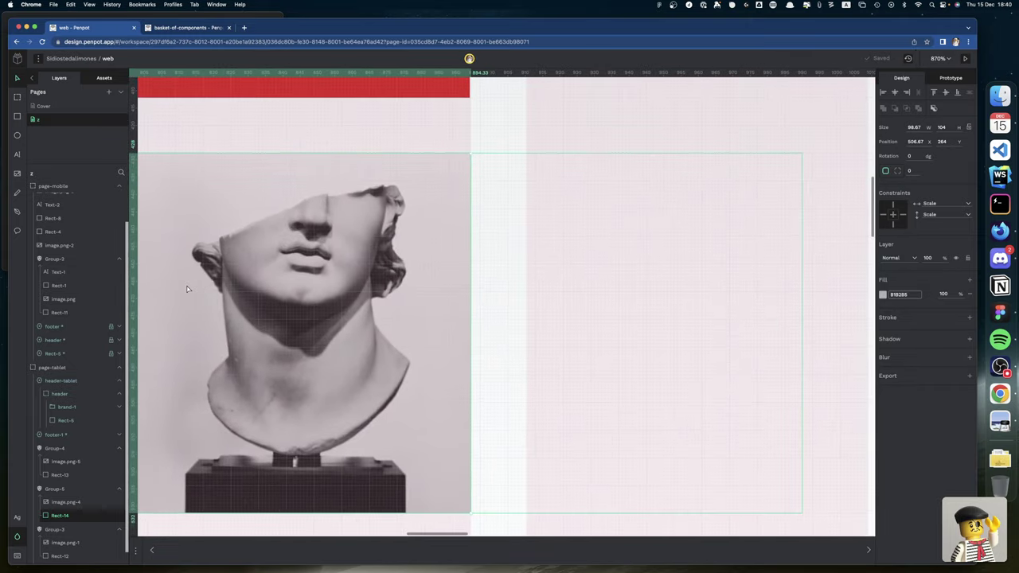
scroll(187, 289, left, 5)
scroll(187, 288, down, 4)
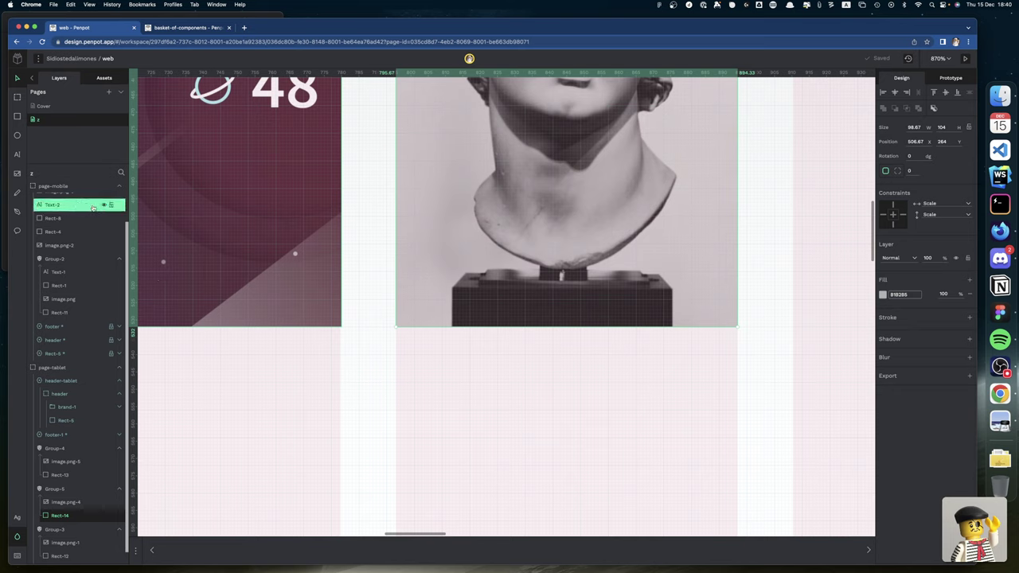
scroll(79, 205, down, 1)
scroll(257, 265, down, 5)
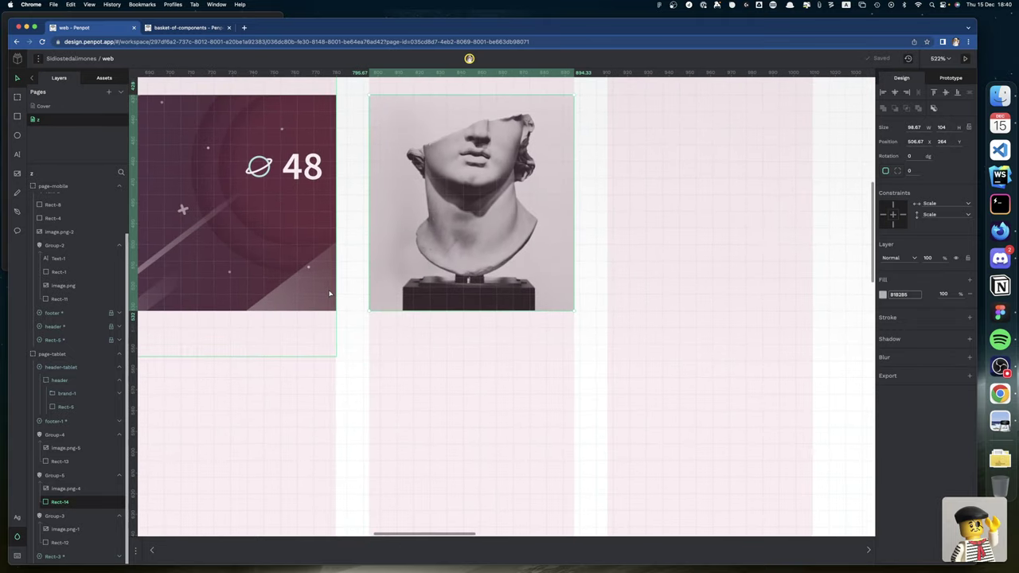
scroll(324, 292, up, 3)
scroll(323, 292, left, 5)
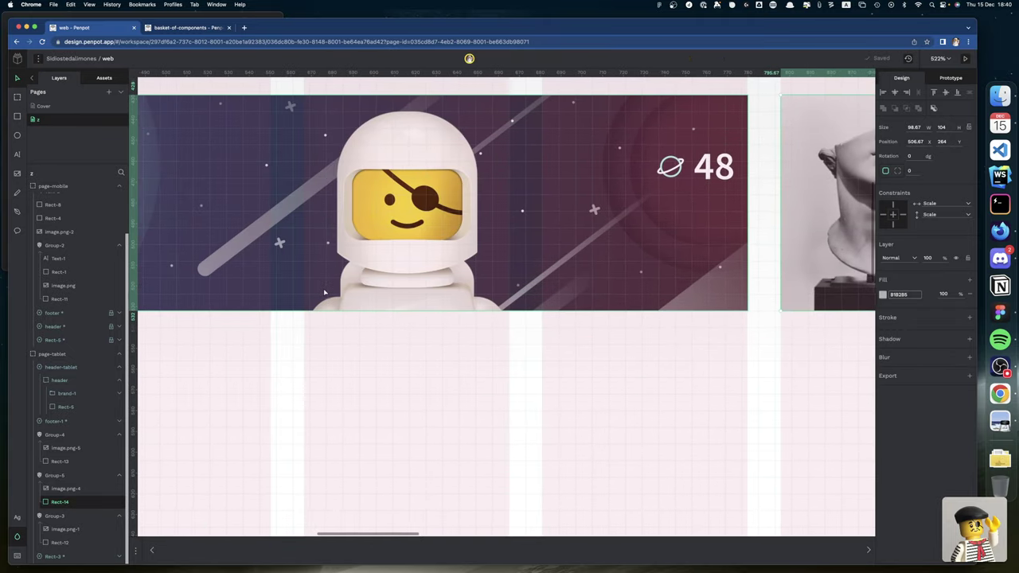
scroll(324, 292, down, 3)
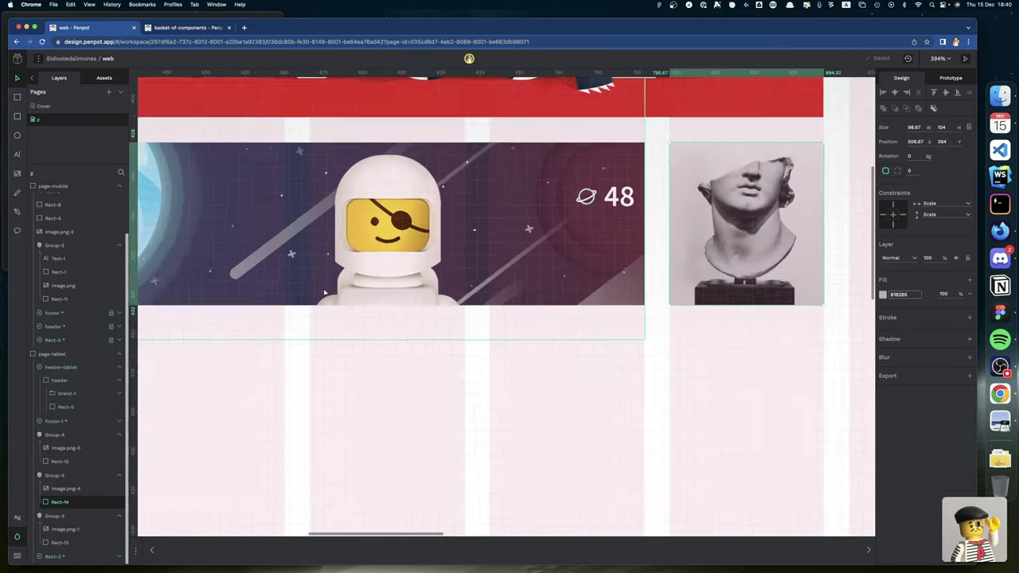
scroll(324, 293, up, 5)
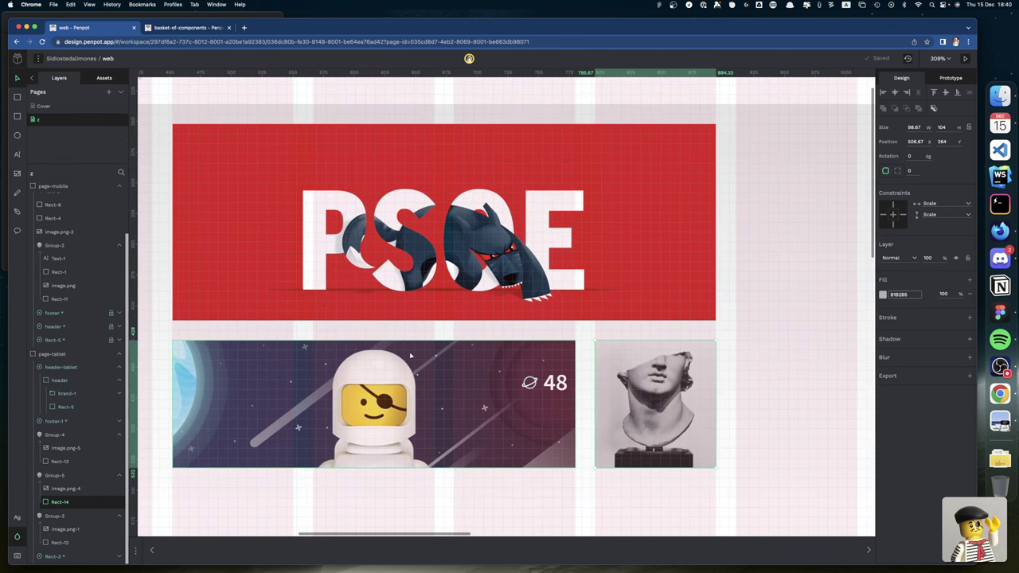
Compare the sizes of the astronaut and PSOE banners with the top two banners of the tablet layout in Figma
click(458, 360)
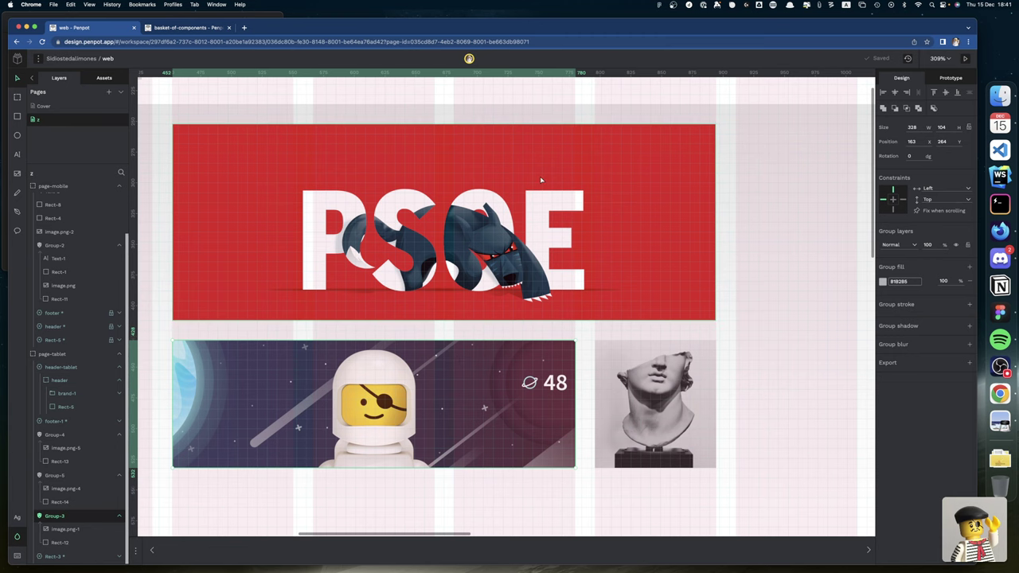
key(ctrl+Left)
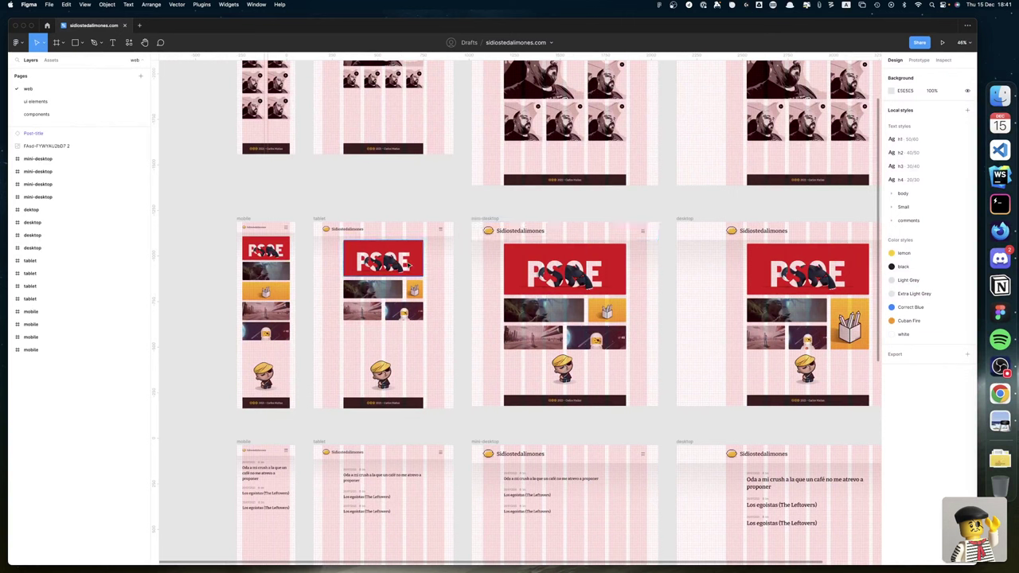
click(404, 264)
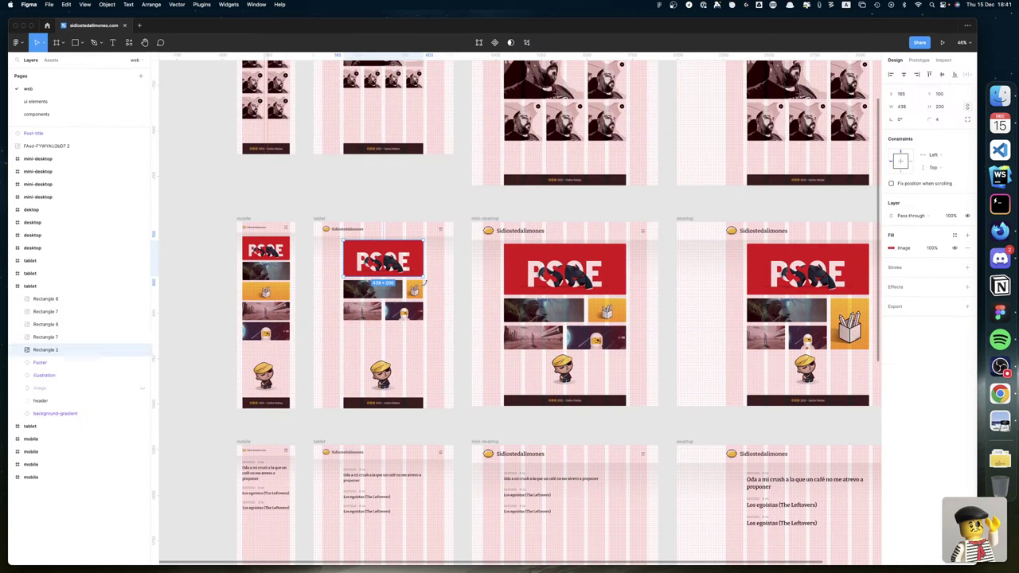
click(391, 292)
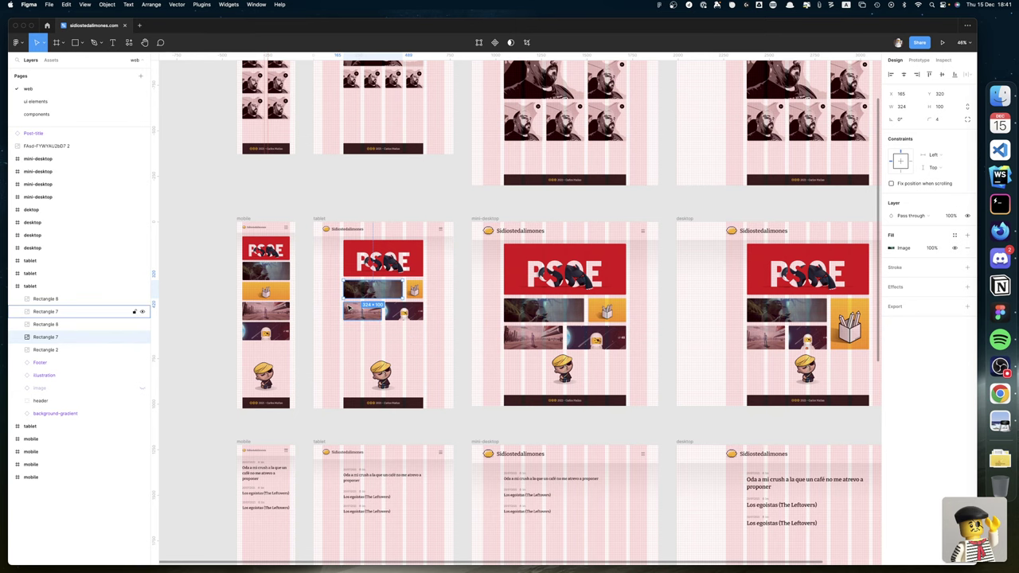
key(ctrl+Right)
scroll(348, 309, down, 5)
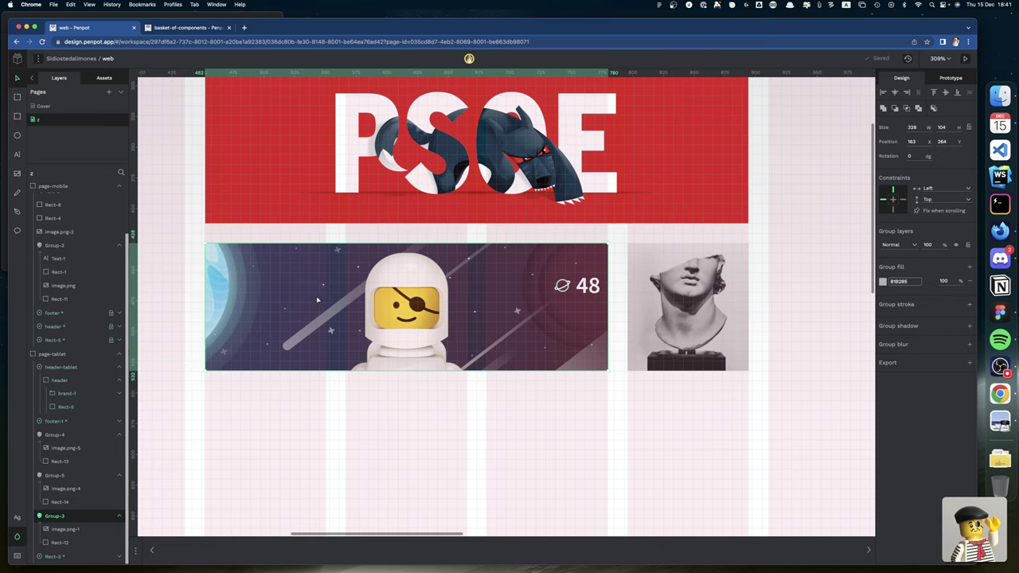
scroll(347, 309, down, 5)
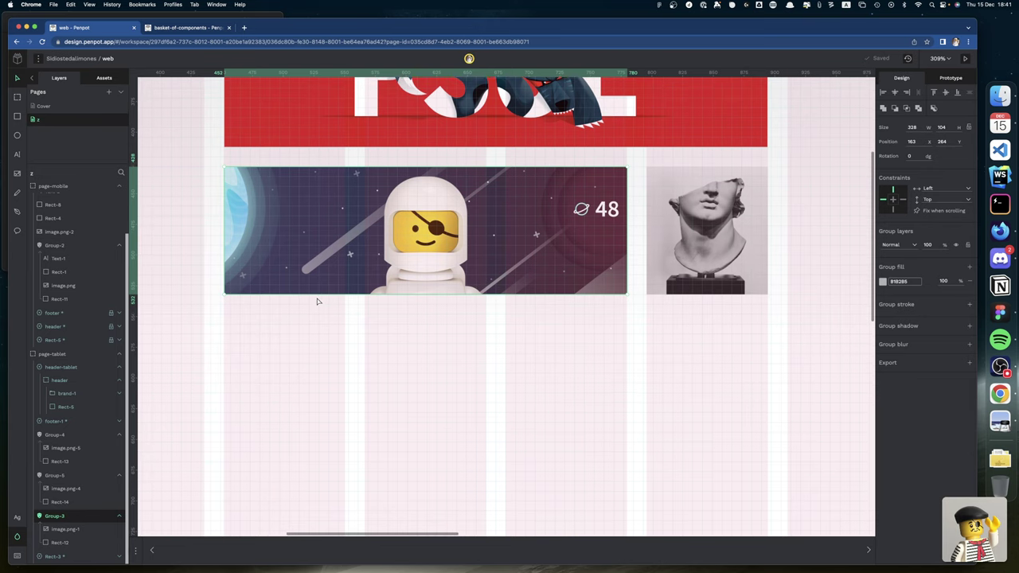
scroll(342, 199, up, 10)
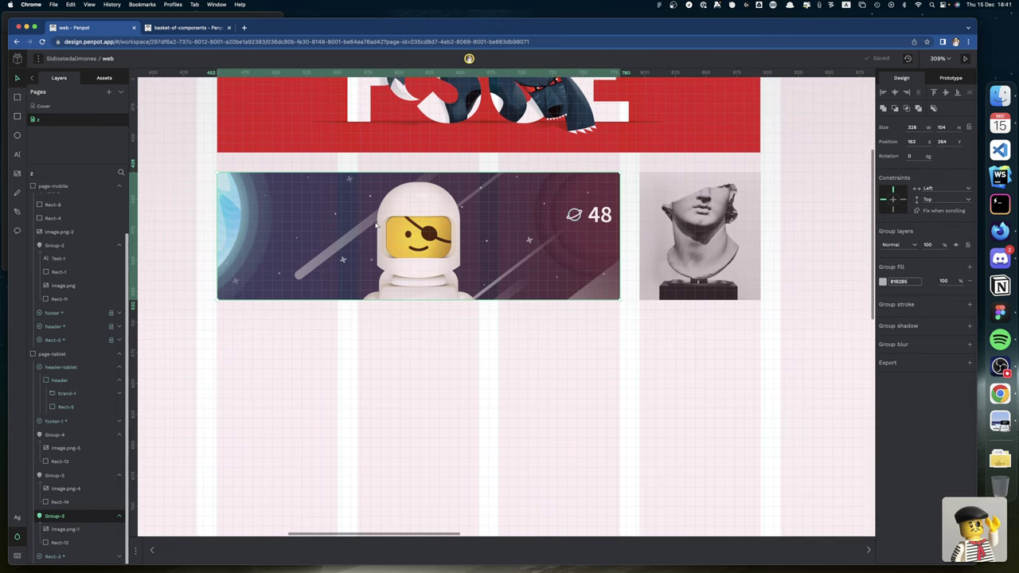
scroll(376, 225, left, 2)
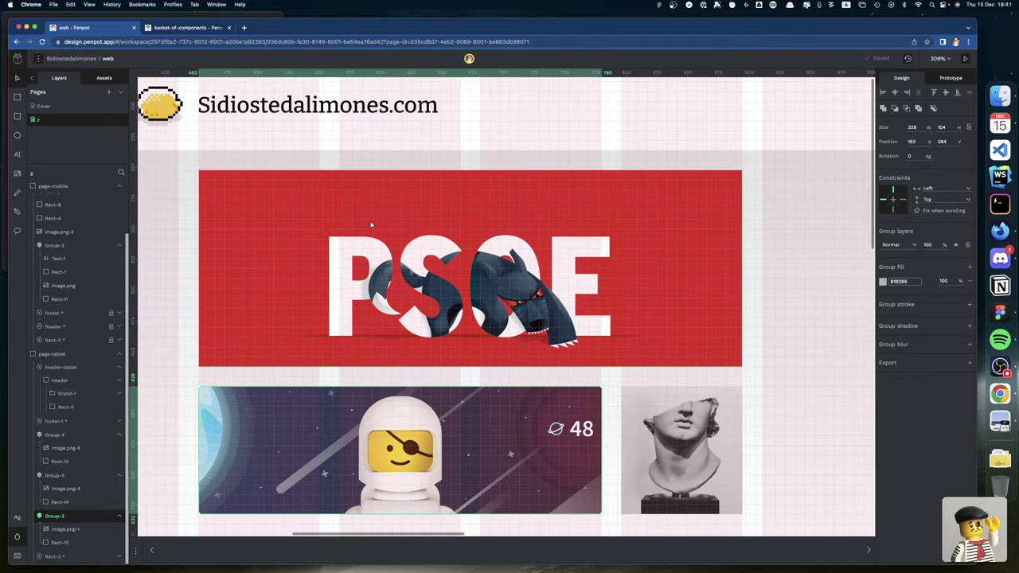
click(320, 215)
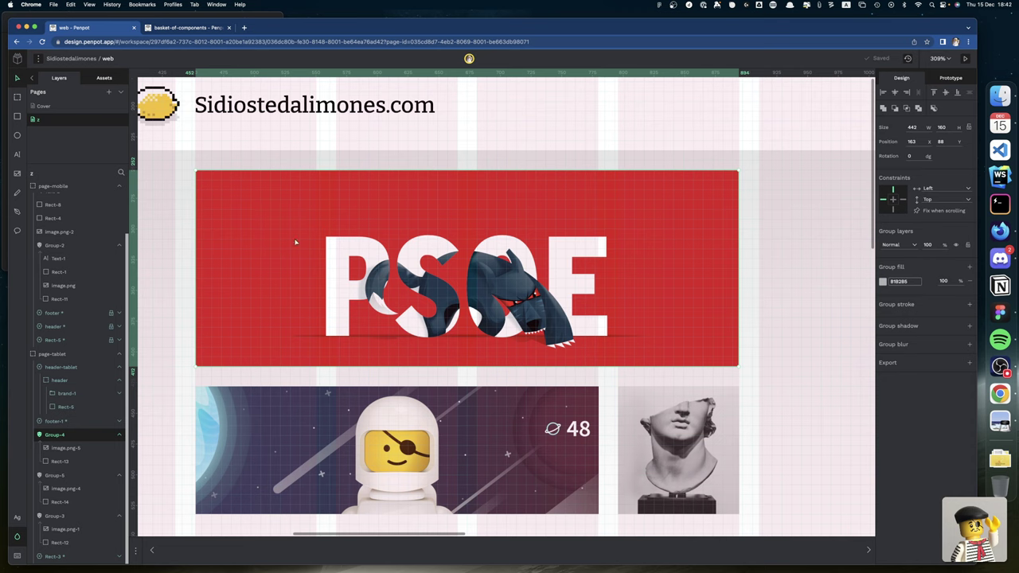
Move the astronaut and statue banners down together by 60 px to make room below the PSOE banner
click(557, 414)
shift+click(645, 446)
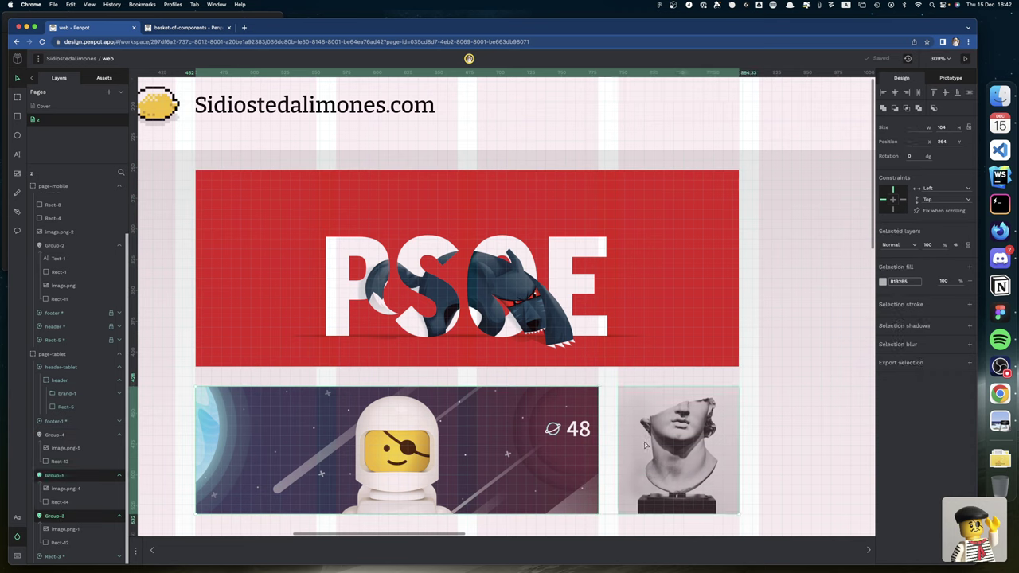
key(shift+Down)
key(shift+Down)
key(shift+Down)
key(shift+Down)
key(shift+Down)
key(shift+Down)
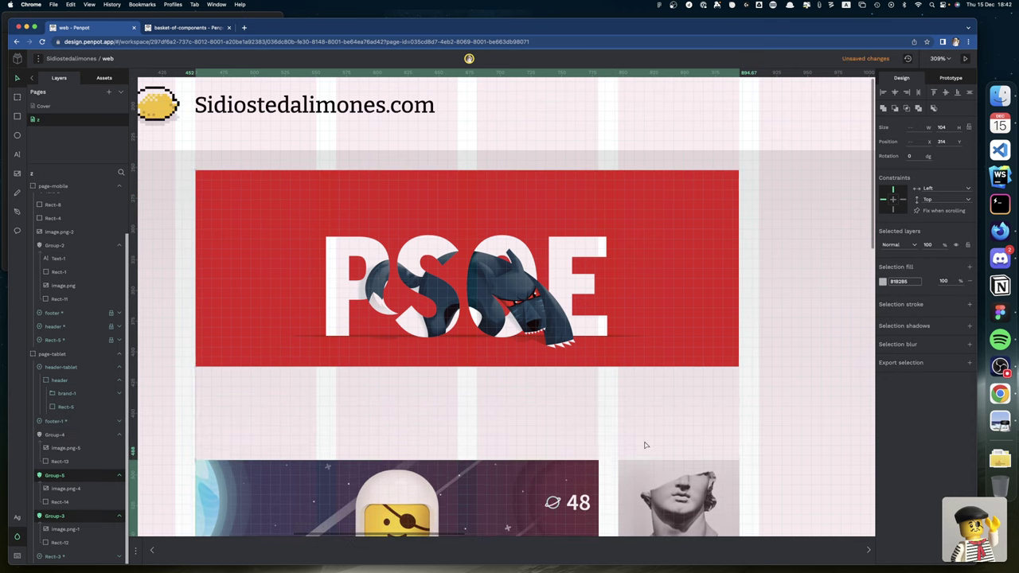
Try to increase the PSOE banner's height to 200 while keeping its width at 442
click(456, 348)
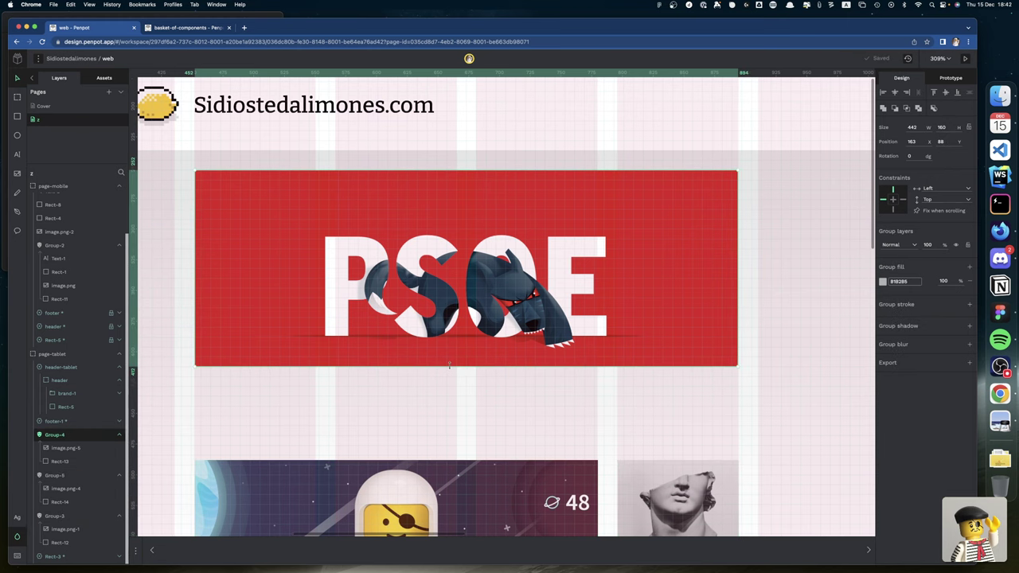
drag(449, 364, 446, 402)
key(ctrl+z)
key(ctrl+z)
key(ctrl+z)
click(951, 128)
text(200)
key(Return)
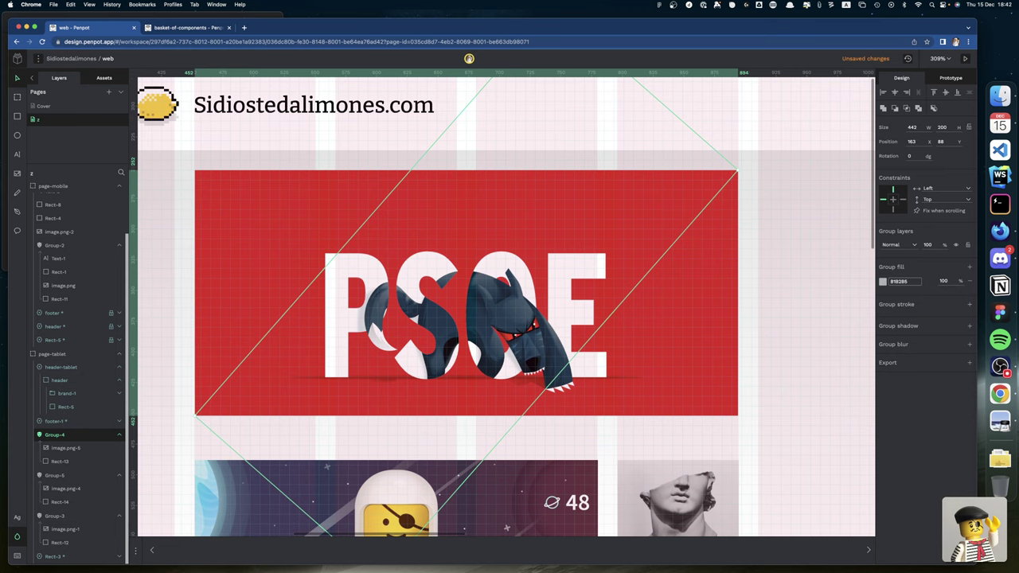
key(super+z)
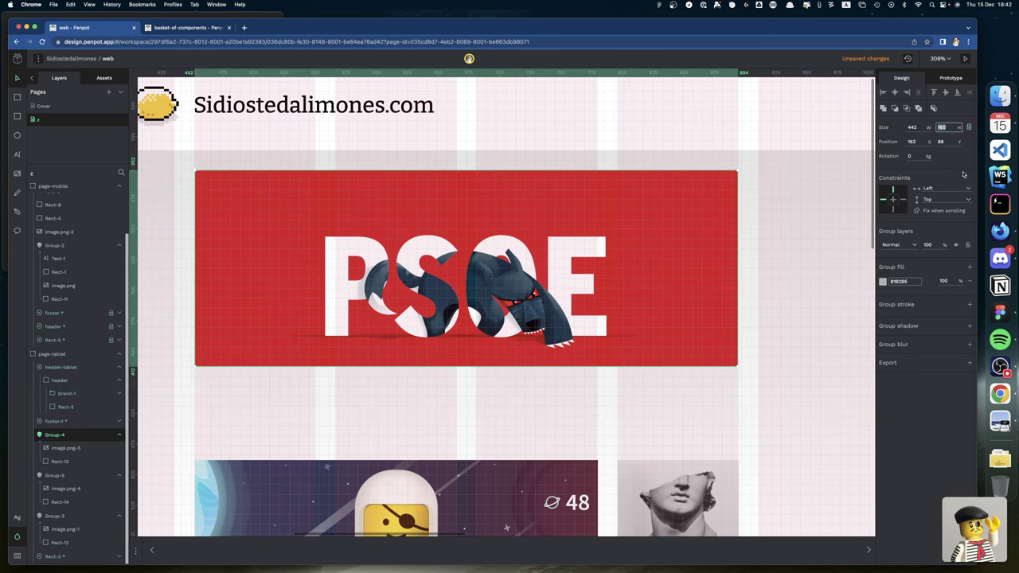
Scale the PSOE banner with locked proportions to a height of 200
text(200)
key(Return)
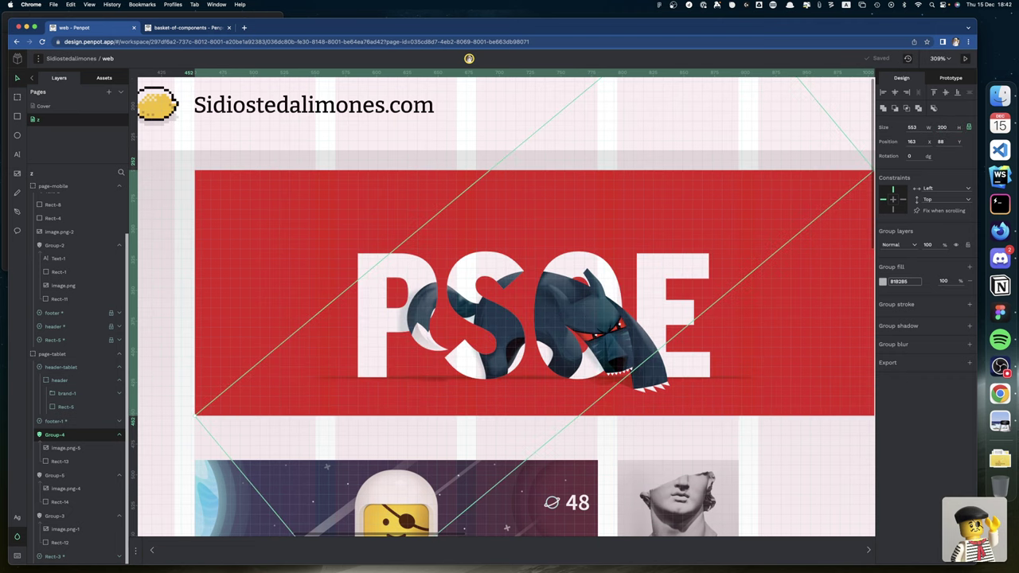
Draw a 442 × 200 rectangle over the PSOE banner from its upper-left corner at X 163, Y 88
scroll(466, 247, down, 3)
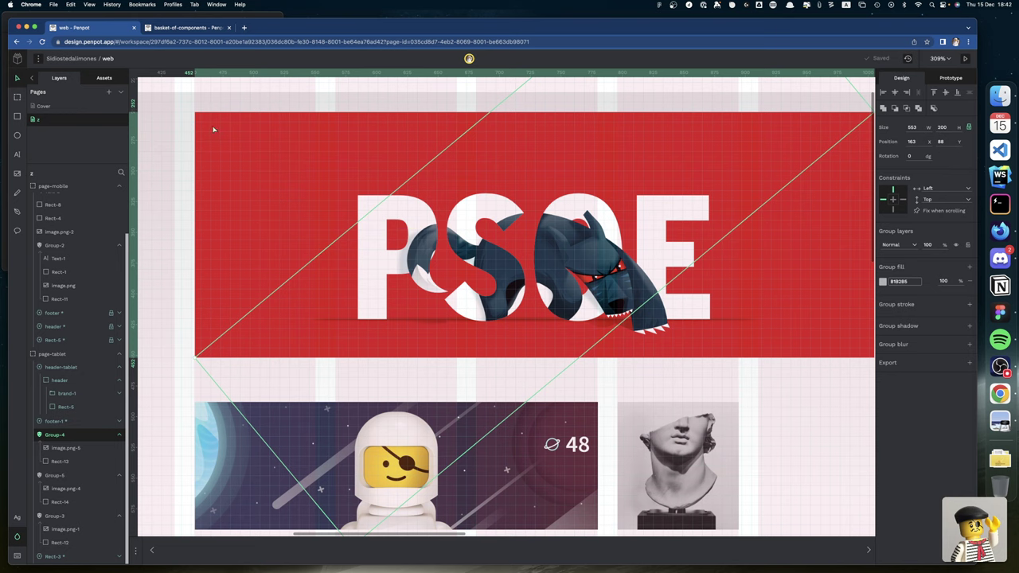
key(r)
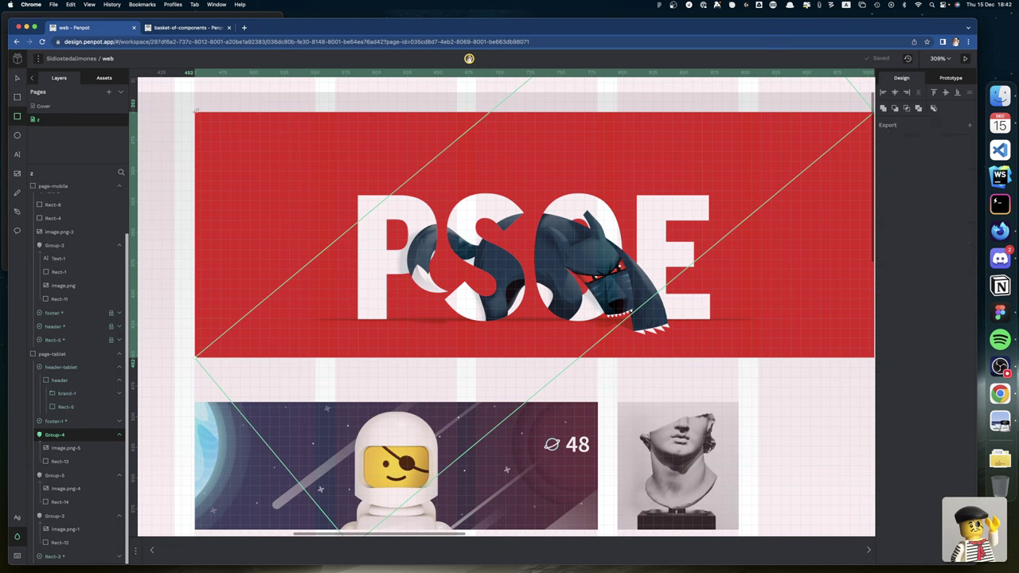
drag(195, 113, 737, 357)
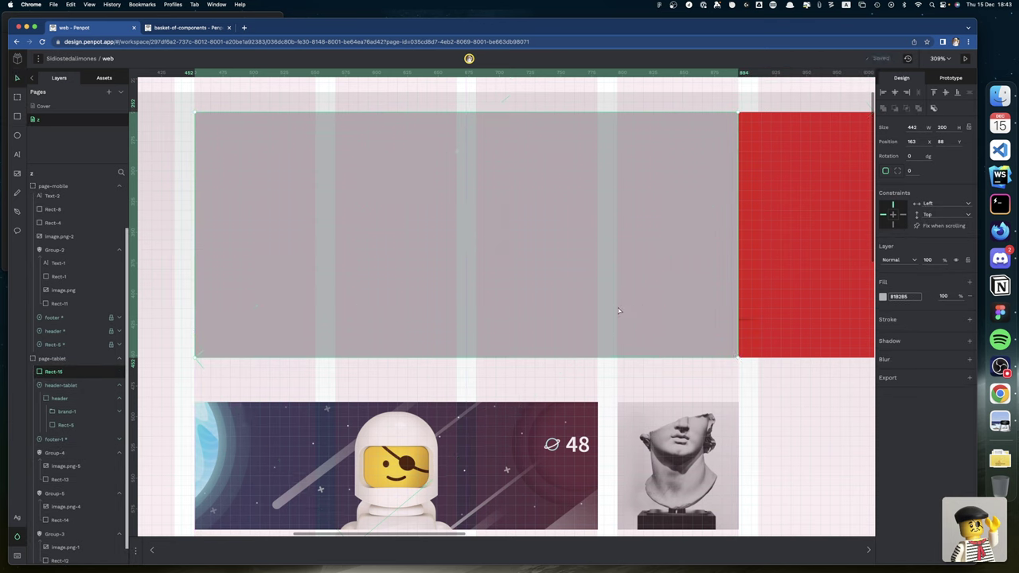
Bring the PSOE banner in front of the new rectangle and shift it left to X 113
click(781, 297)
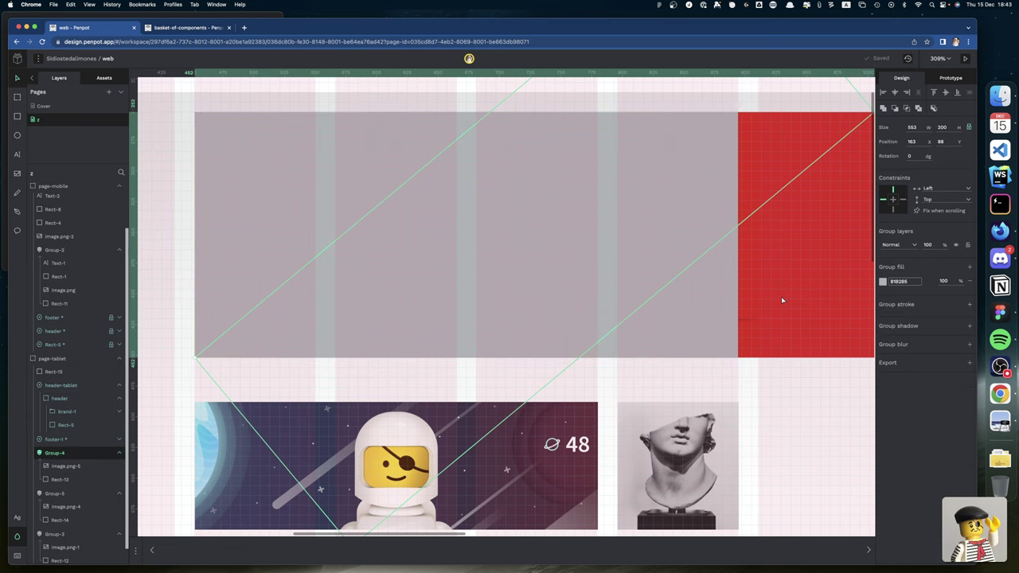
right_click(781, 296)
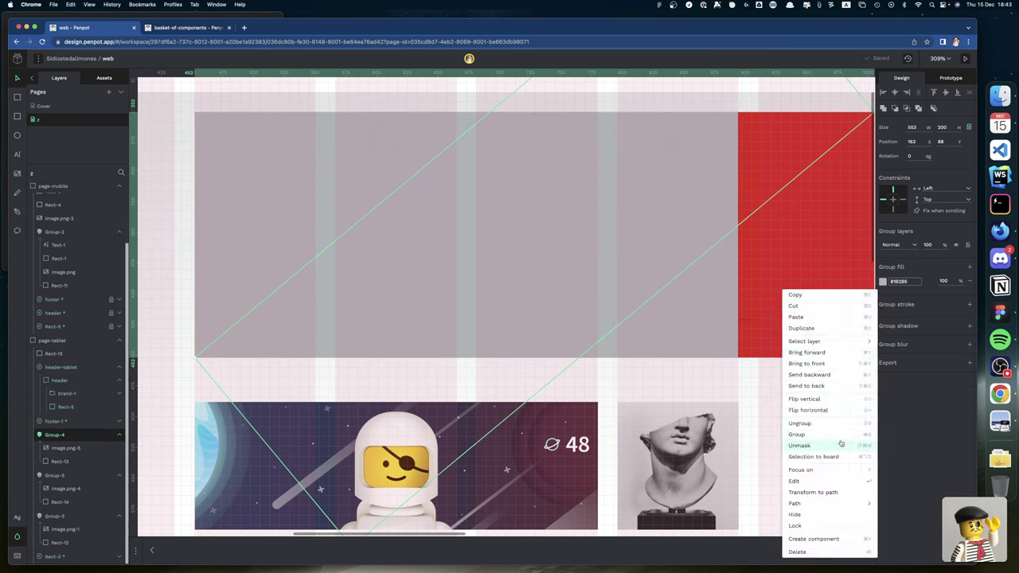
click(826, 363)
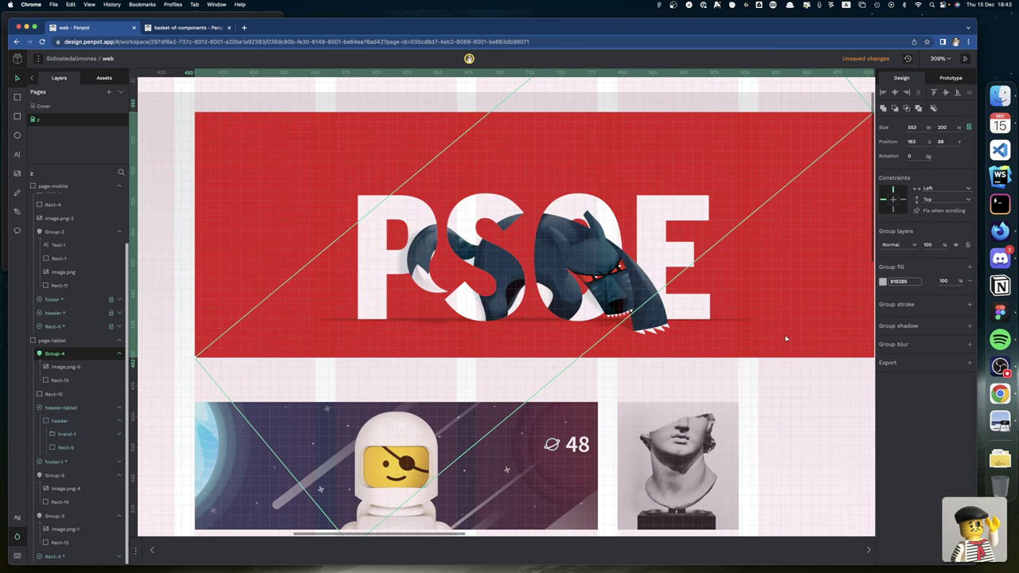
key(shift+Left)
key(shift+Left)
key(shift+Left)
key(shift+Left)
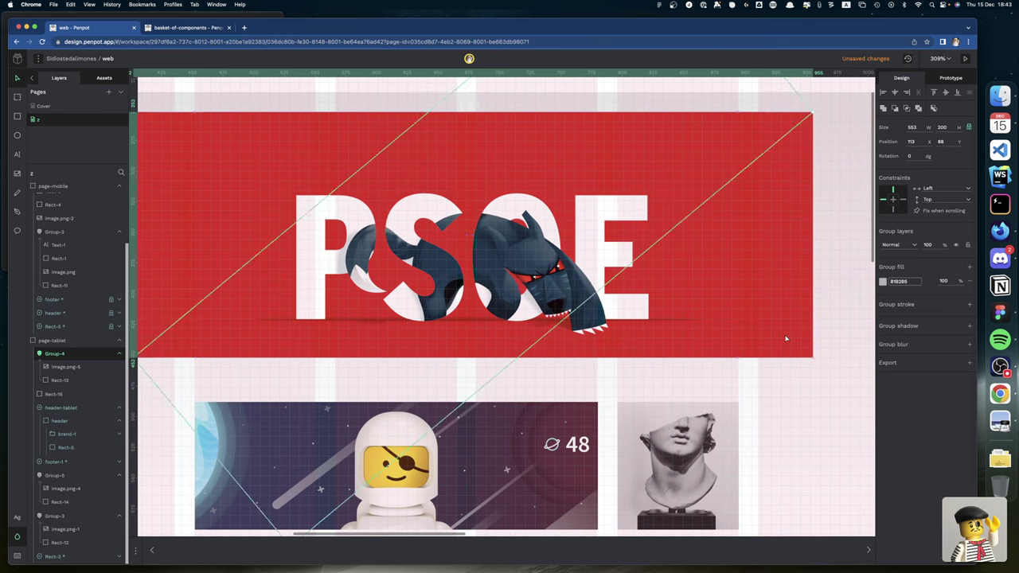
key(shift+Left)
scroll(741, 337, left, 3)
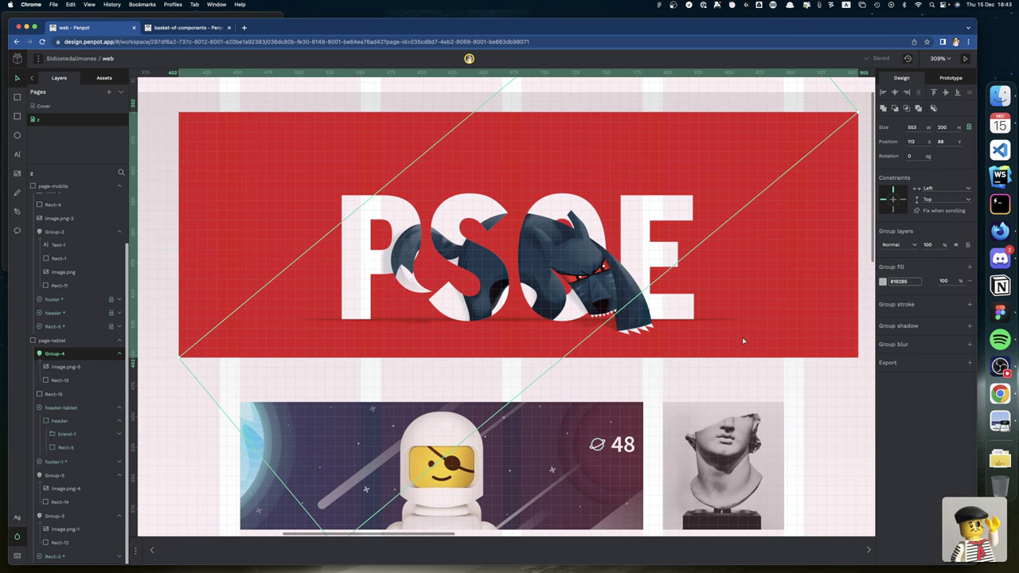
Shift the PSOE banner to X 112 and delete the separate 442 × 200 rectangle behind it
key(Left)
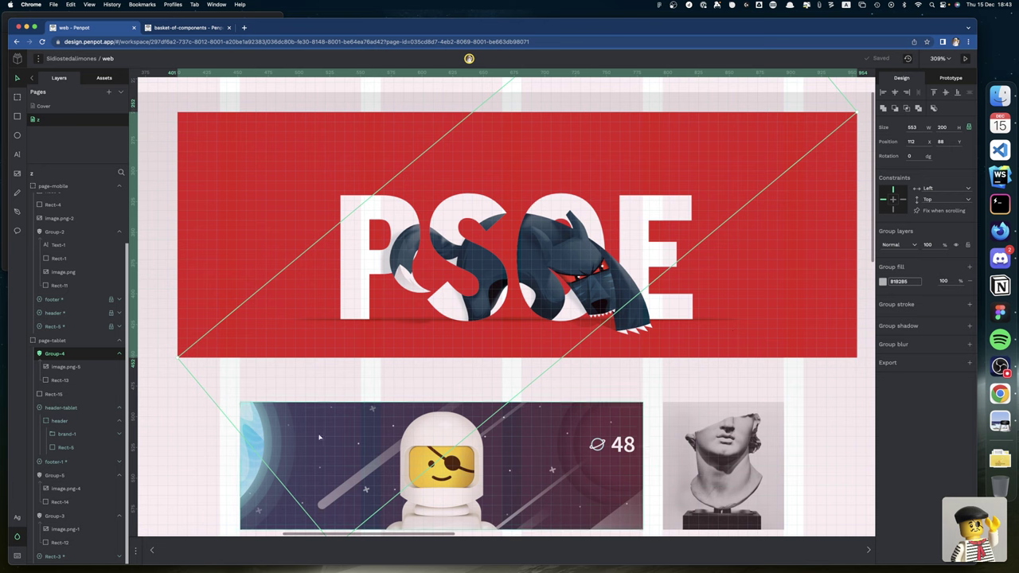
click(58, 395)
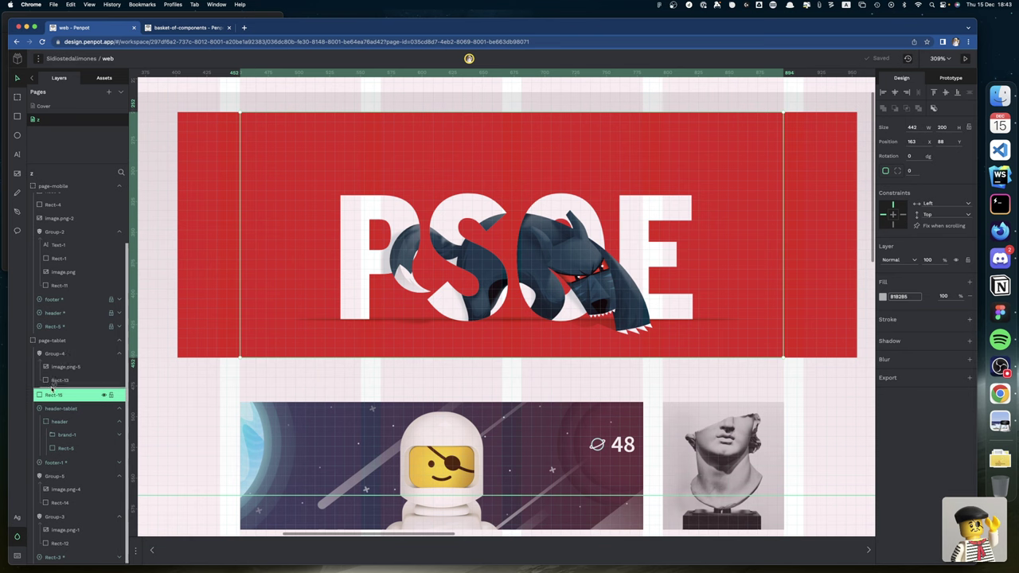
drag(57, 395, 54, 370)
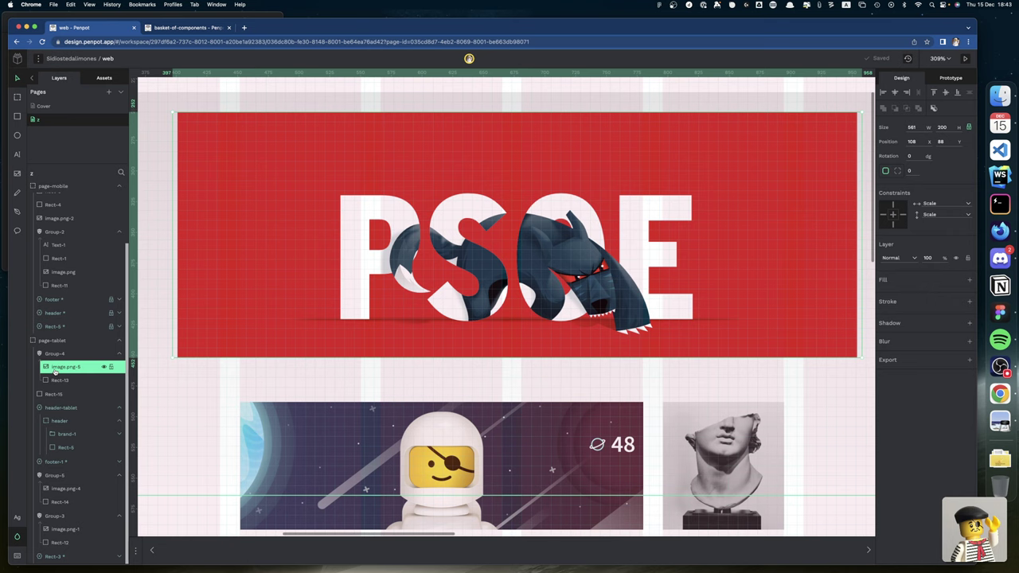
click(56, 394)
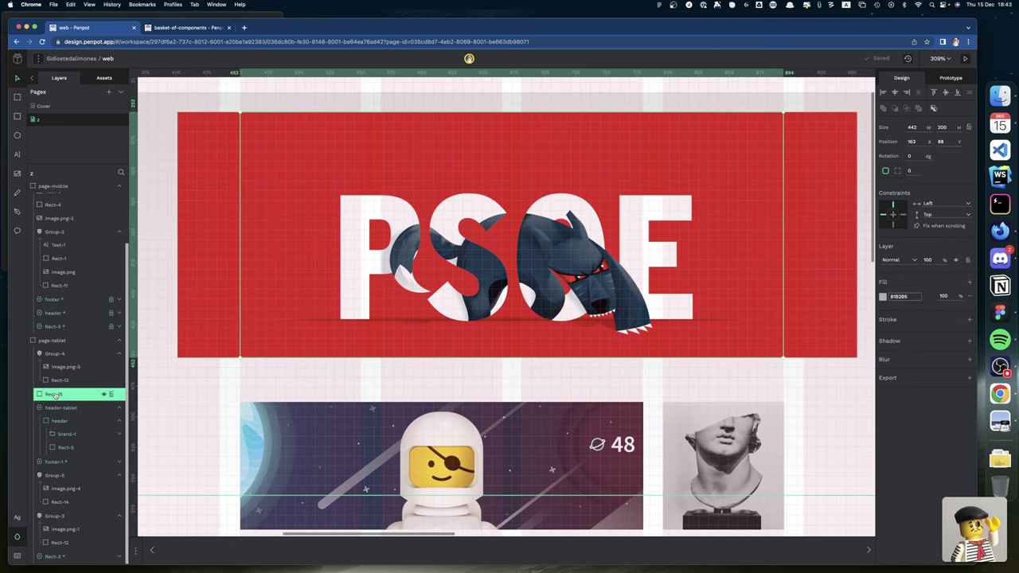
key(Delete)
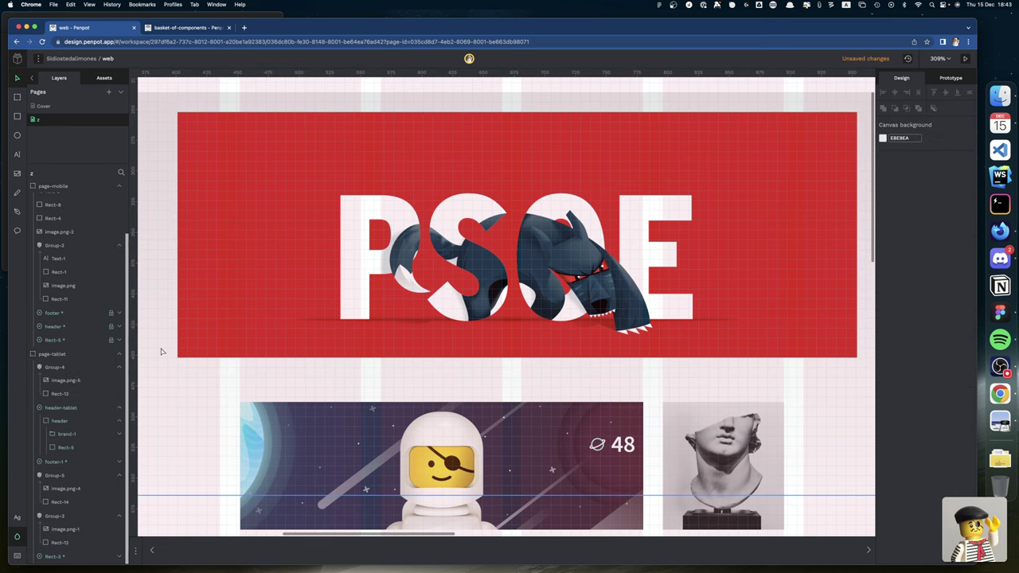
Crop the PSOE banner's mask rectangle on both sides to the layout columns, starting at X 163 with a width of 443
scroll(214, 254, up, 1)
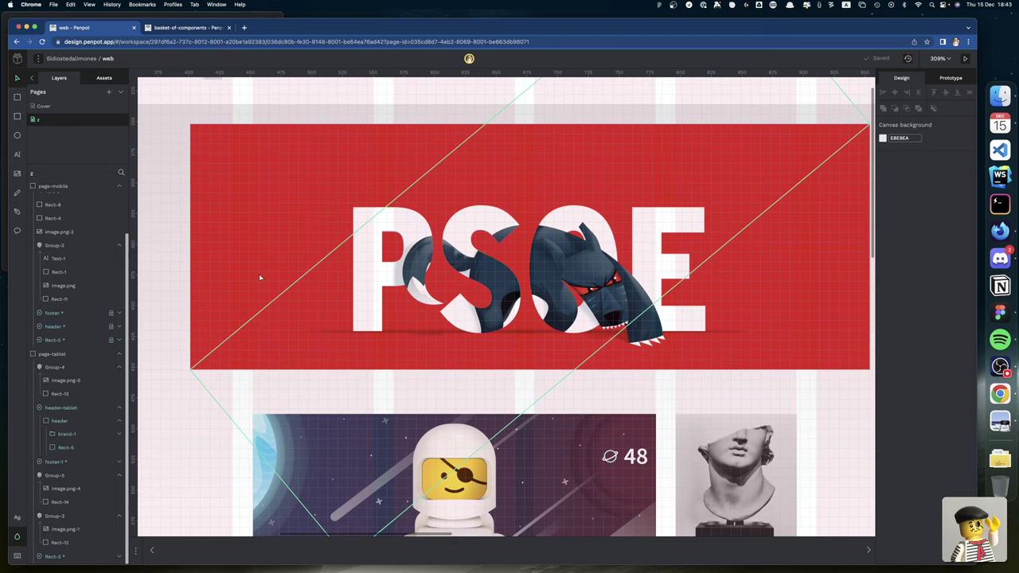
click(63, 380)
scroll(557, 255, left, 3)
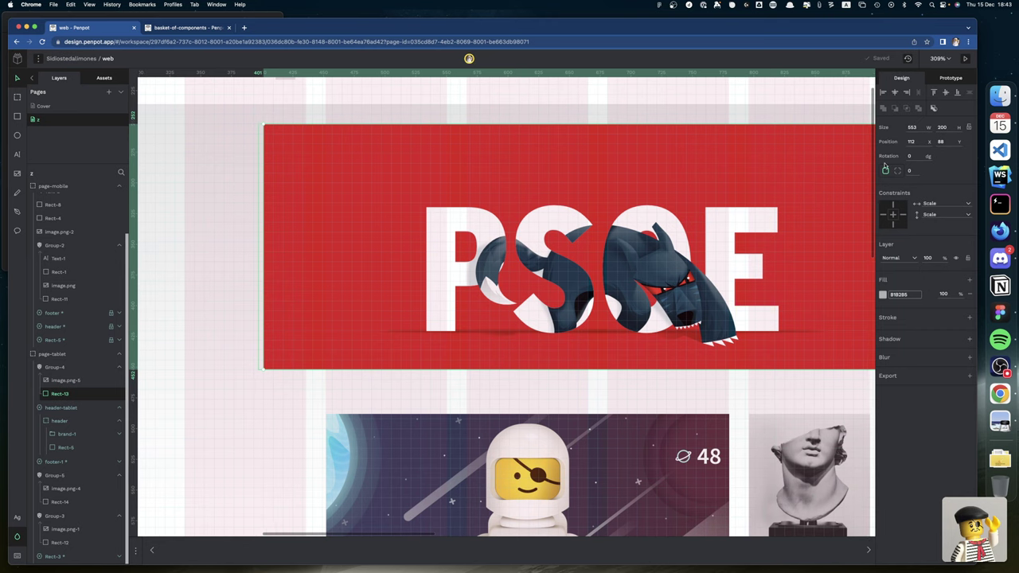
scroll(780, 182, right, 5)
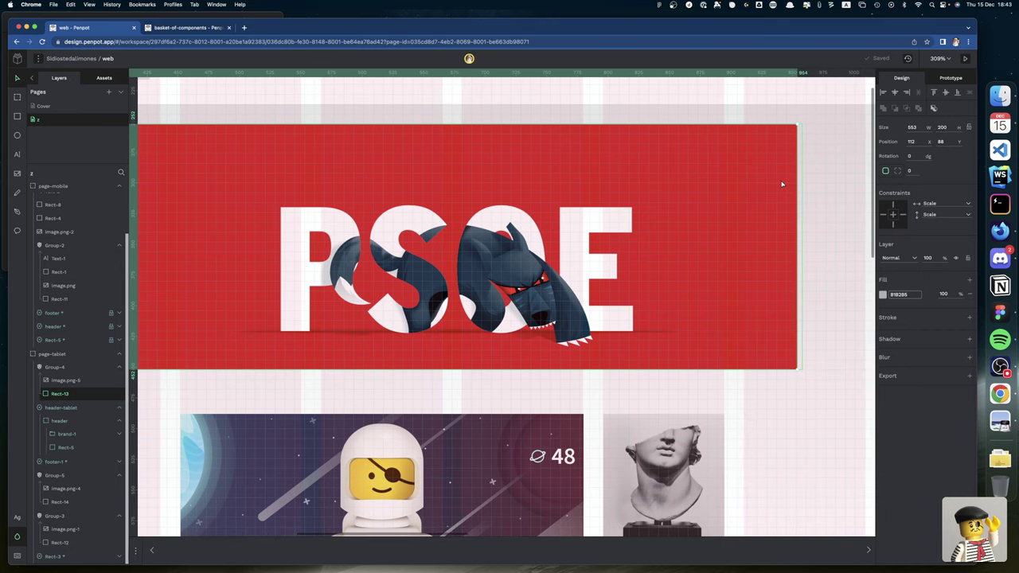
scroll(716, 186, left, 2)
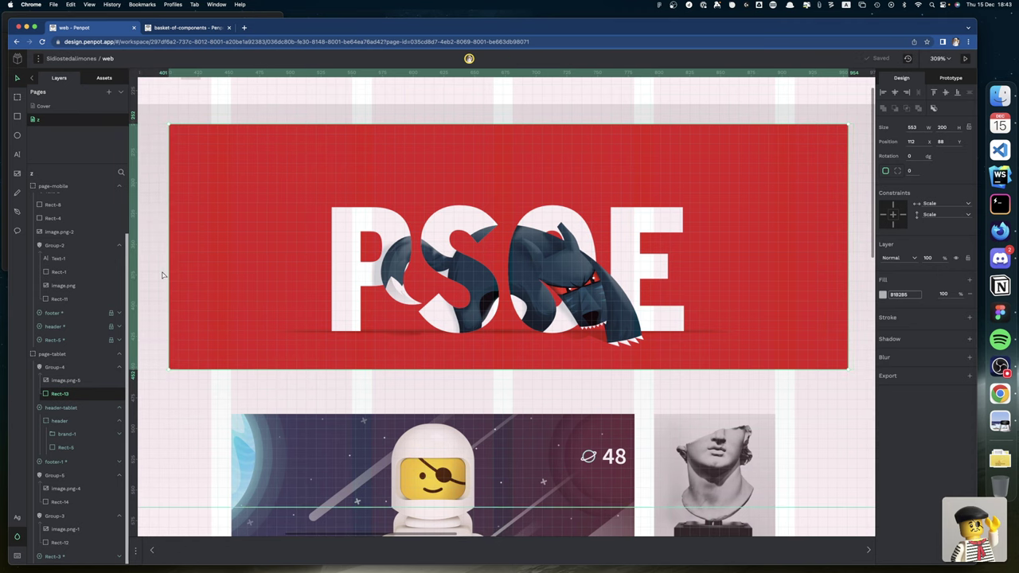
drag(170, 269, 230, 272)
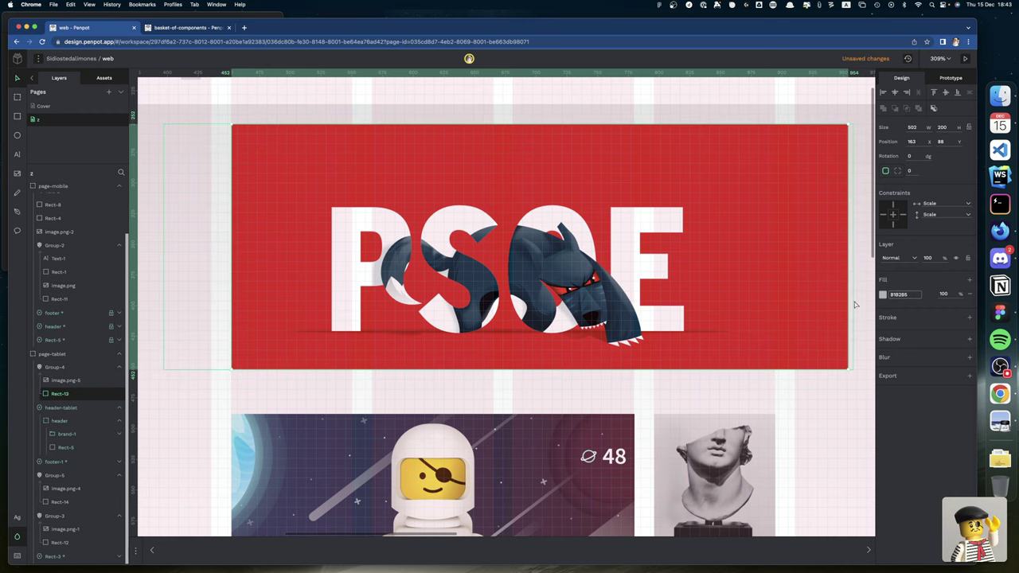
drag(846, 296, 771, 294)
scroll(681, 371, left, 1)
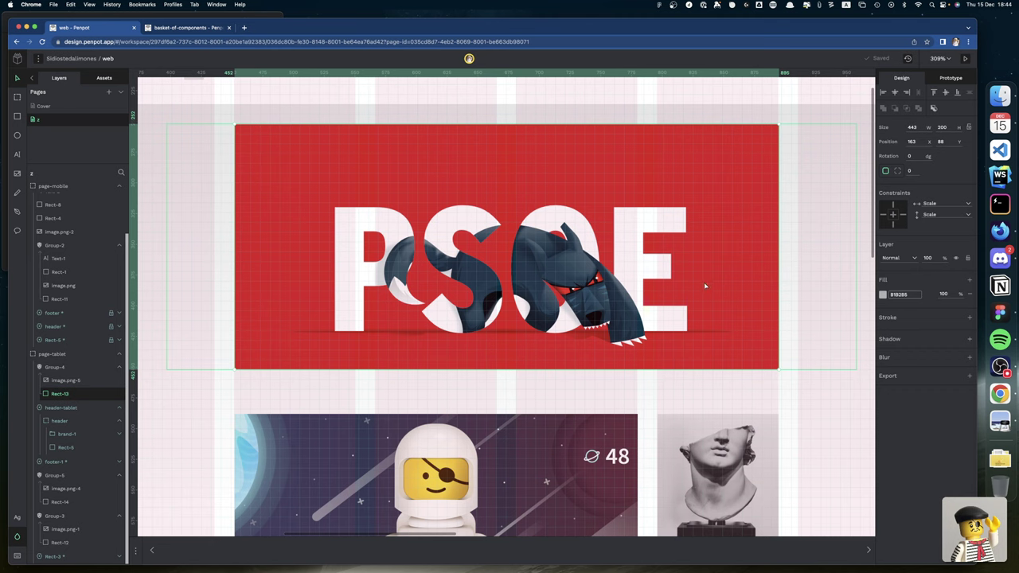
Select the mask rectangle of the astronaut banner and calculate 200/8 in Alfred
scroll(578, 275, down, 4)
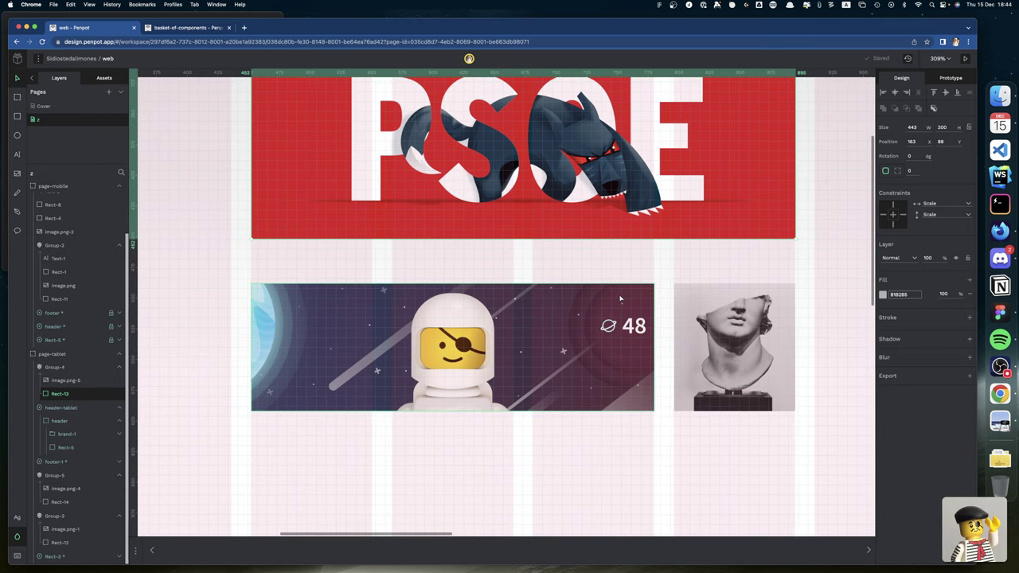
click(620, 298)
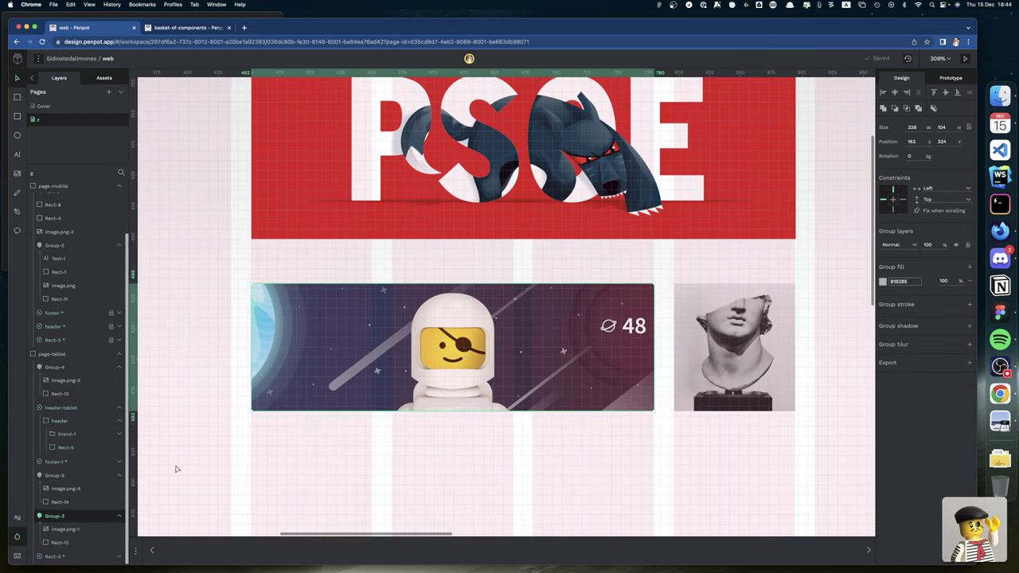
click(74, 542)
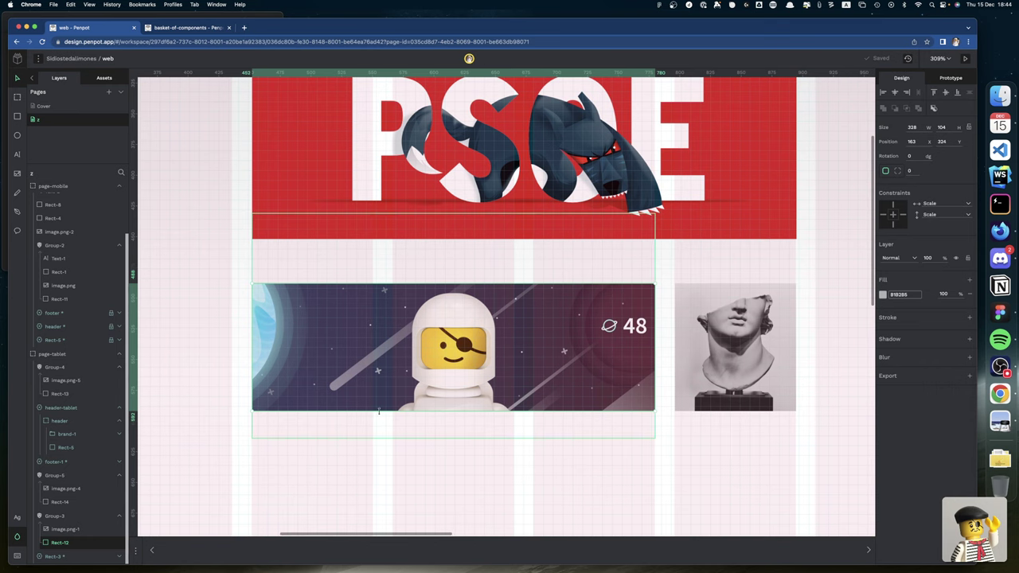
scroll(406, 341, up, 5)
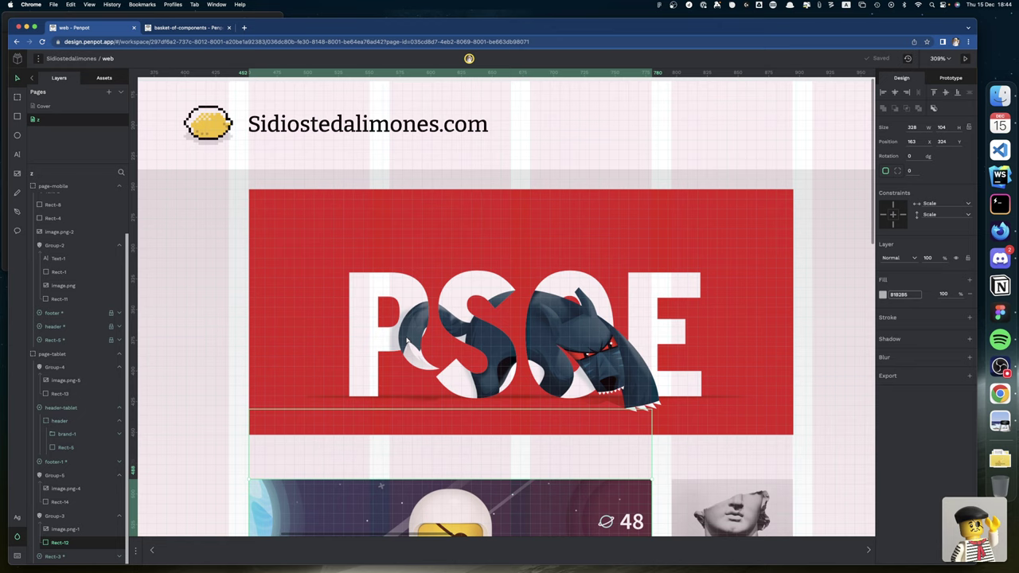
key(alt+space)
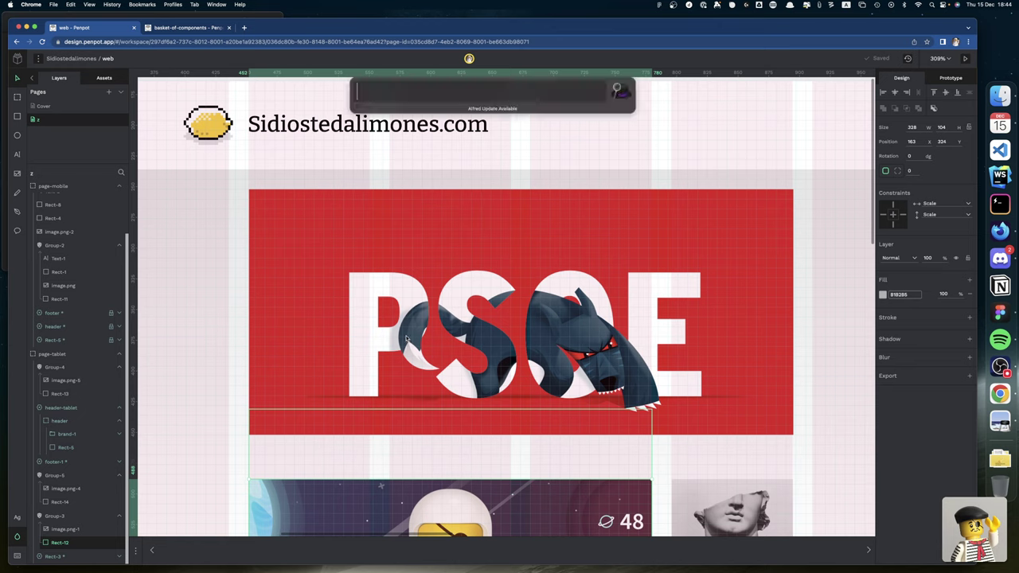
text(200)
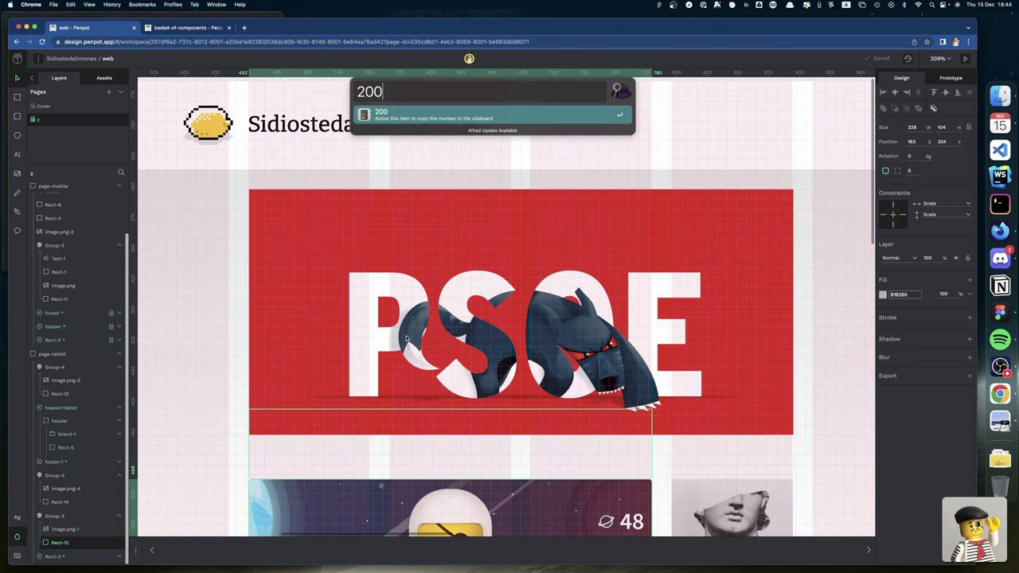
text(/8)
key(Return)
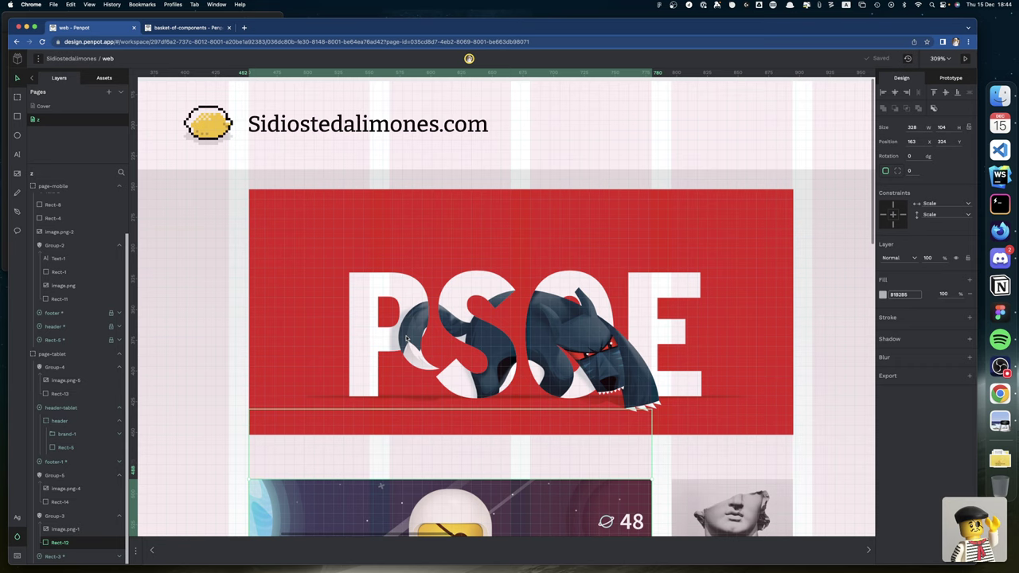
Calculate 160/8 in Alfred as a check on the astronaut banner's height
key(alt+space)
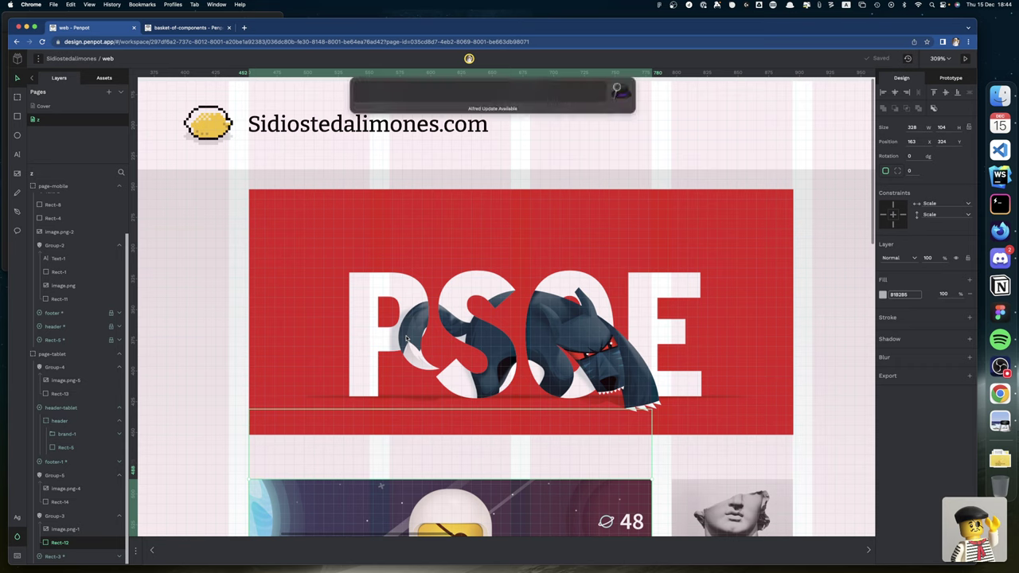
text(1)
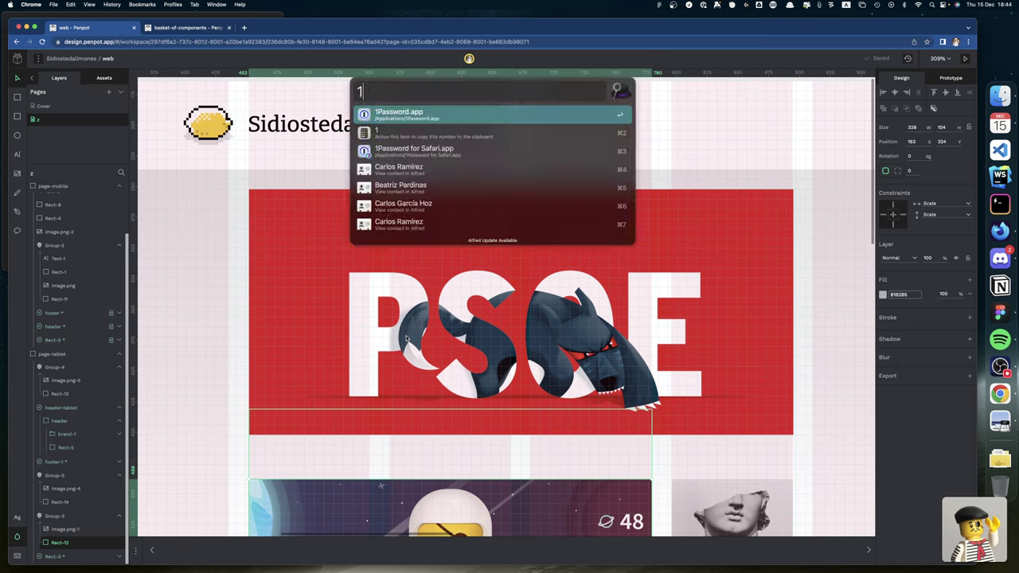
text(60)
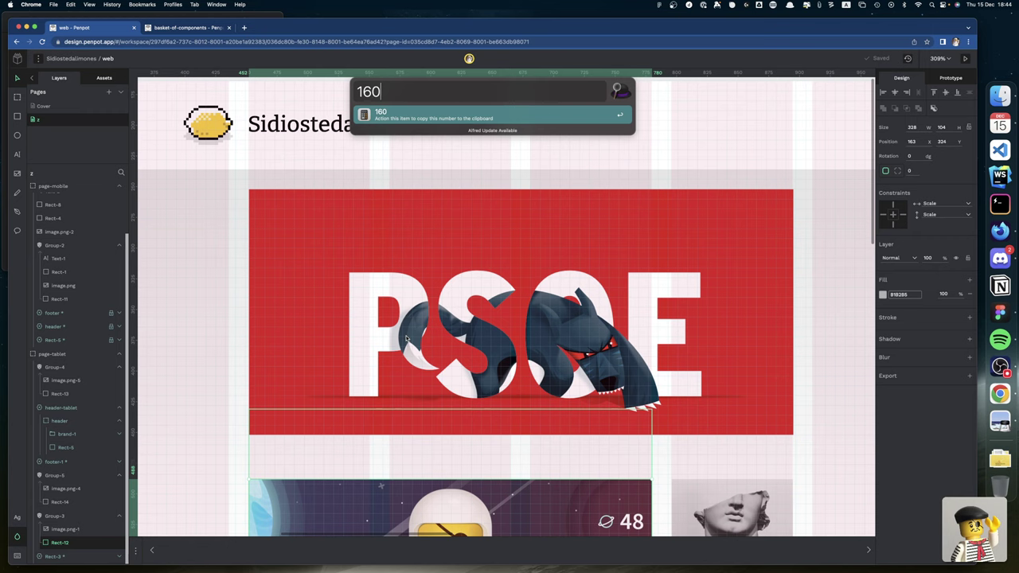
text(/8)
key(BackSpace)
text(4)
key(BackSpace)
text(3)
key(BackSpace)
text(2)
key(BackSpace)
text(6)
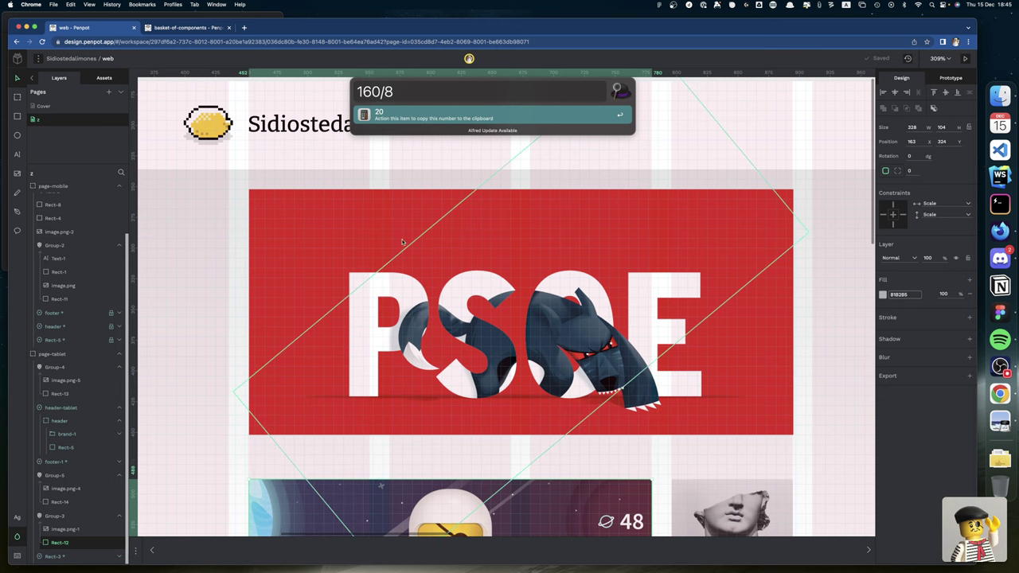
key(Escape)
Extend the astronaut banner's mask rectangle downward to a height of 160
scroll(354, 382, down, 10)
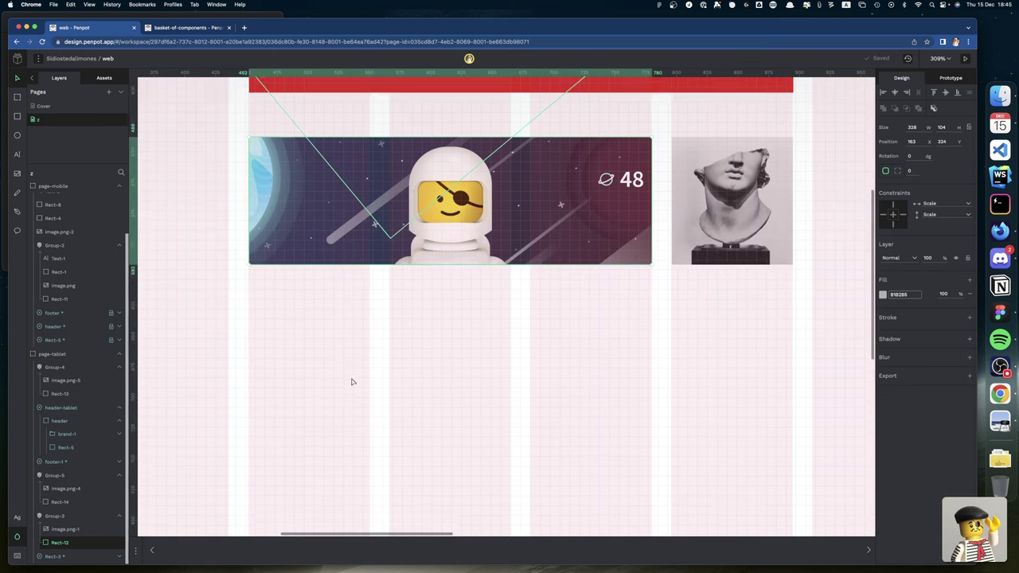
scroll(317, 217, up, 2)
click(339, 270)
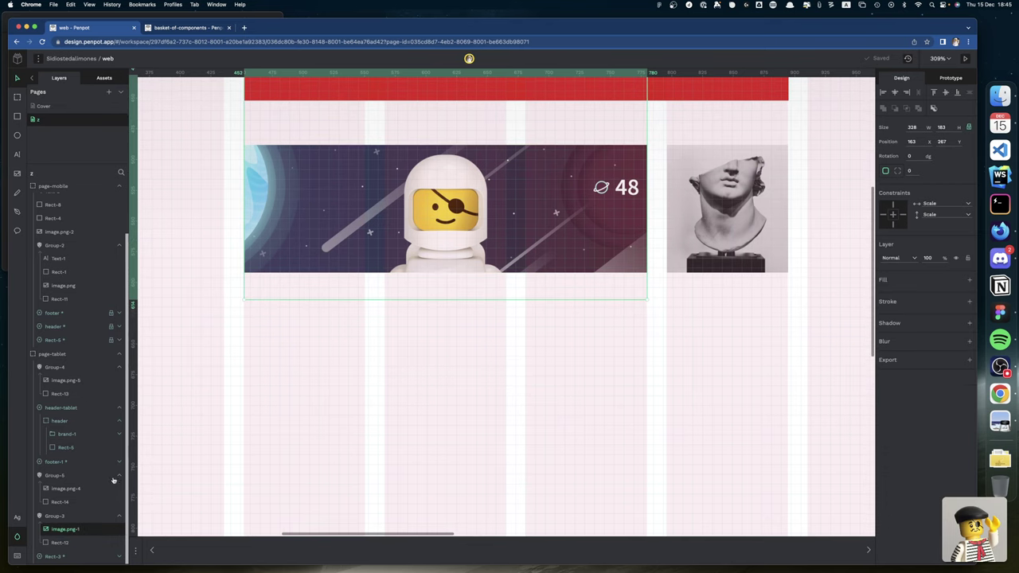
click(60, 543)
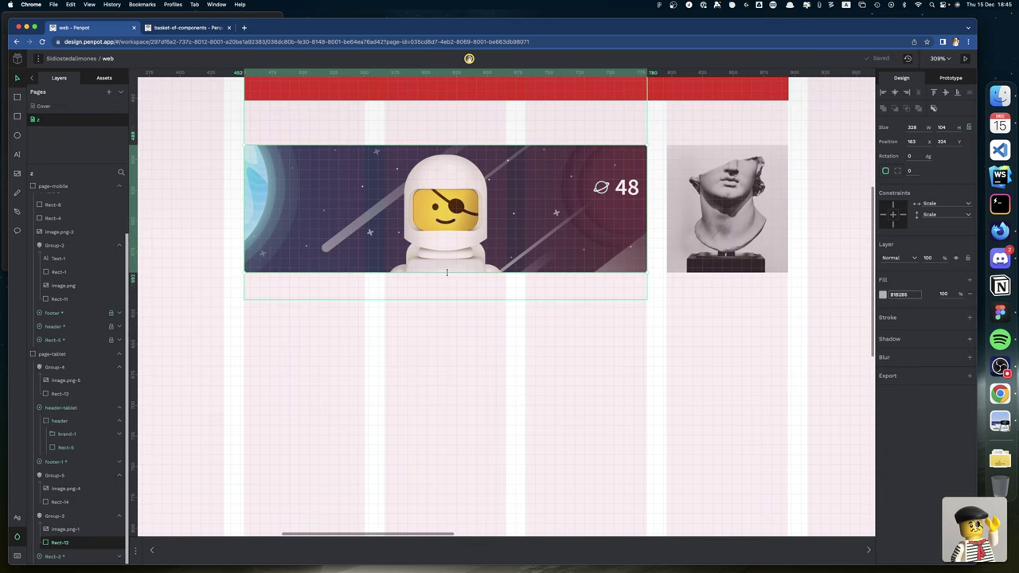
drag(446, 300, 444, 341)
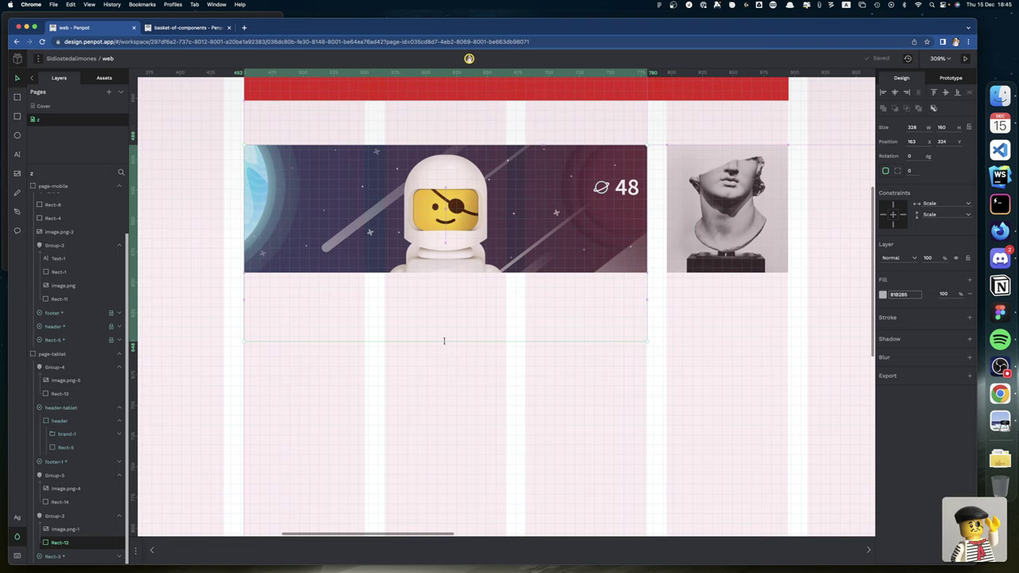
drag(444, 341, 444, 339)
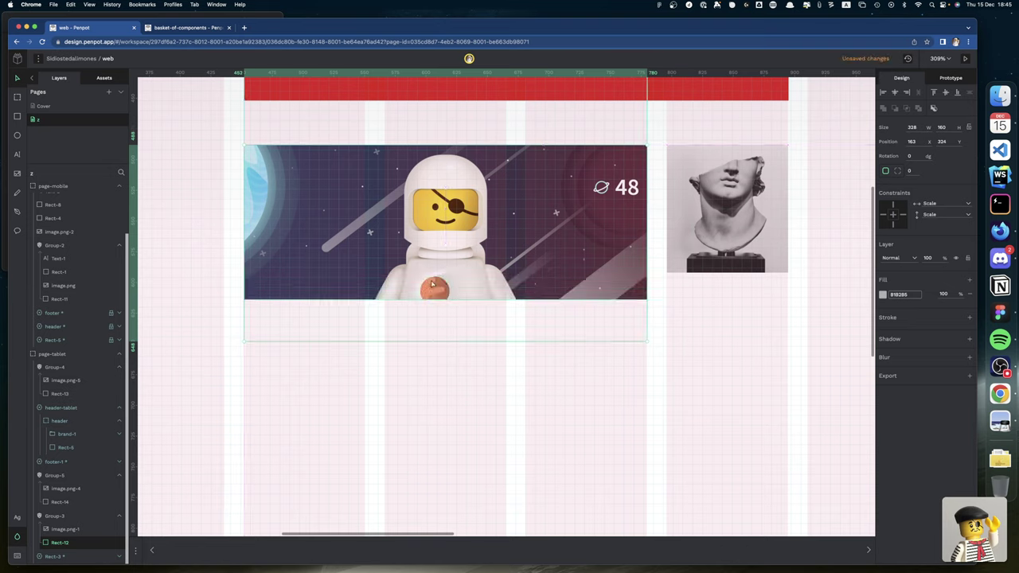
Scale the astronaut image proportionally to 388 × 217 so it reaches the lower edge of its mask
click(75, 529)
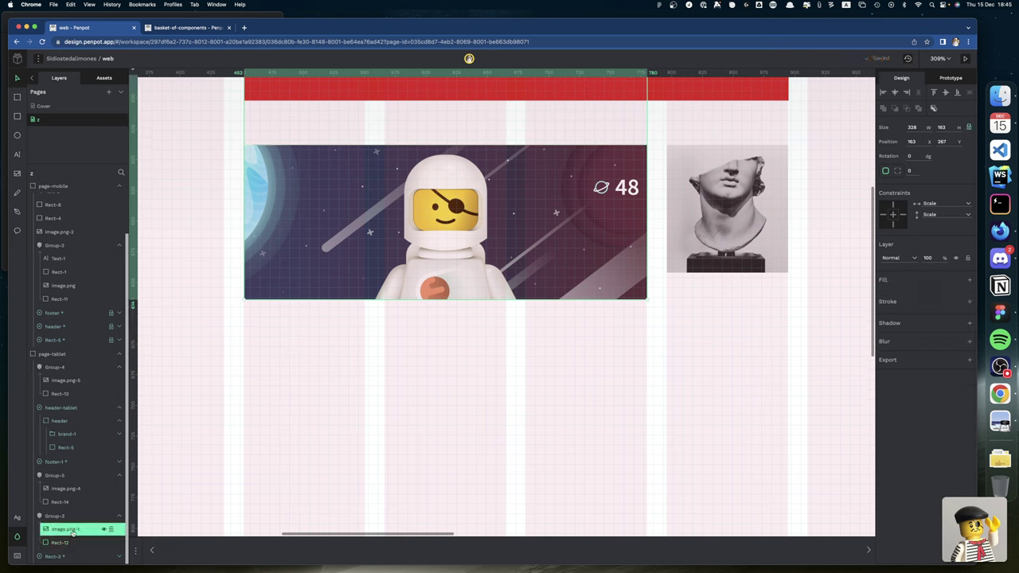
click(380, 296)
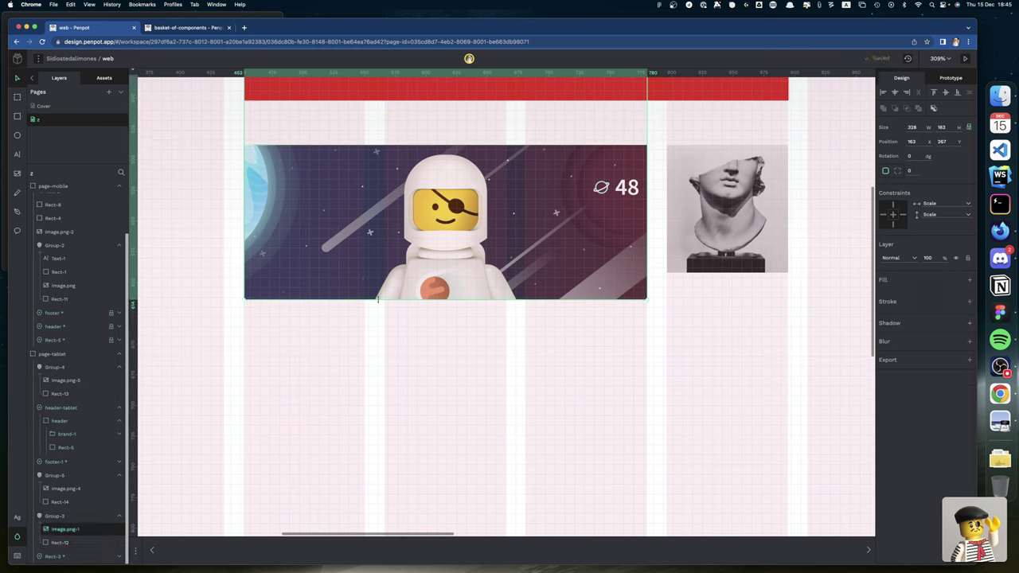
drag(379, 299, 378, 296)
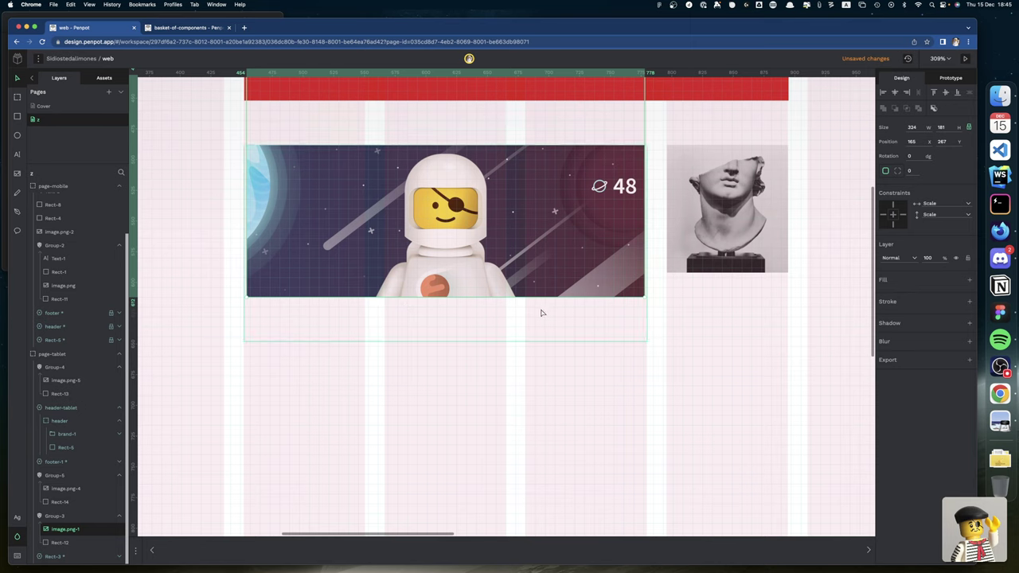
mouse_move(642, 304)
mouse_down()
mouse_move(628, 293)
mouse_move(695, 366)
mouse_move(655, 341)
mouse_up()
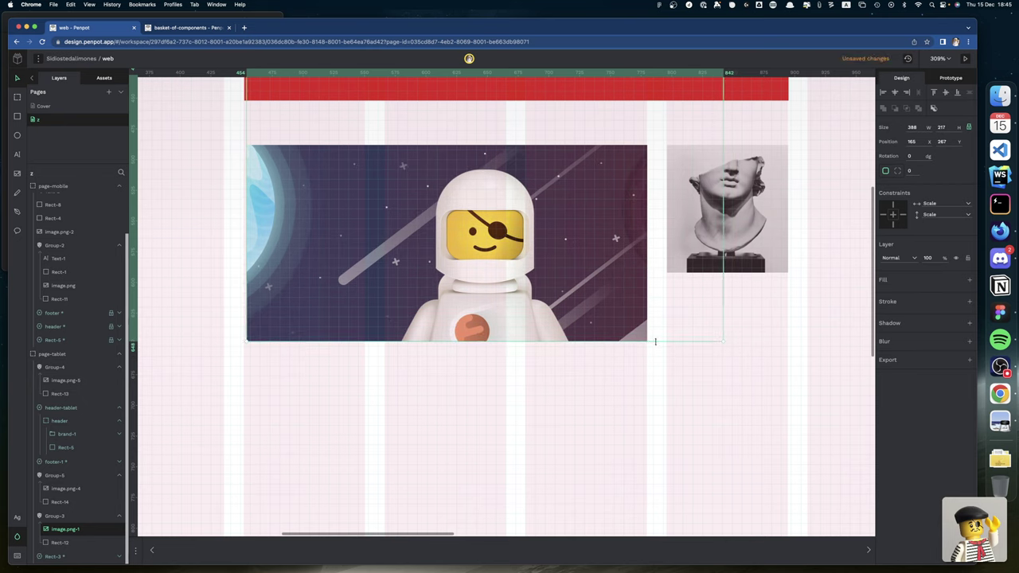
Shift the astronaut image left within its mask to X 132
key(shift+Left)
key(shift+Left)
key(shift+Left)
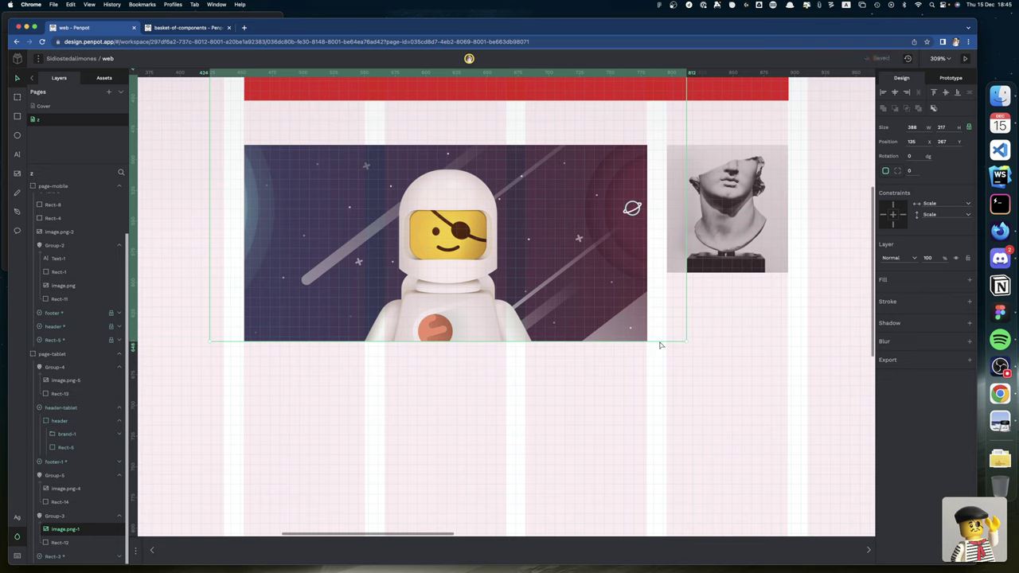
key(Left)
key(Left)
key(Left)
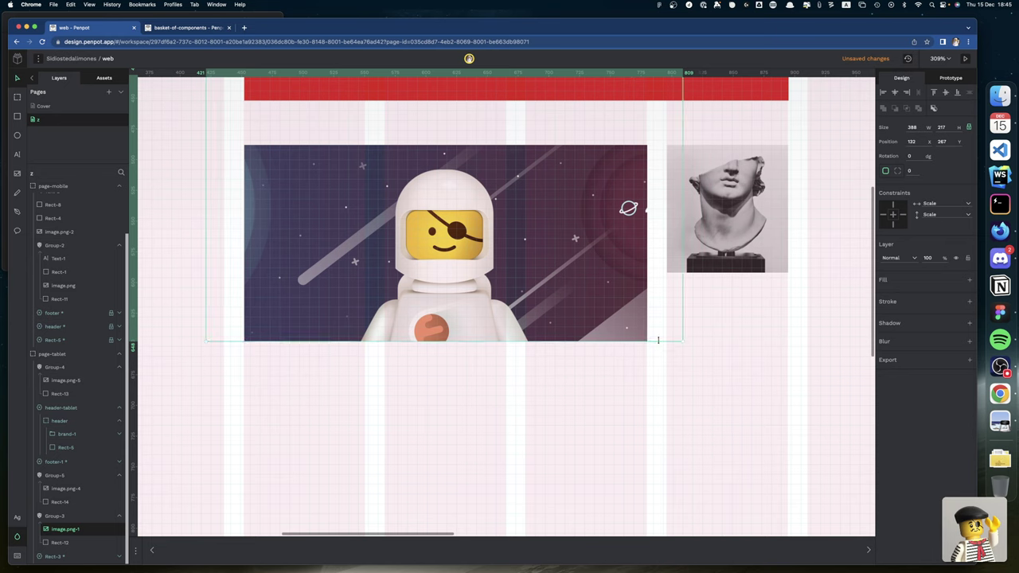
key(Left)
key(Right)
Select the whole astronaut banner group and measure its vertical gap to the PSOE banner
click(645, 336)
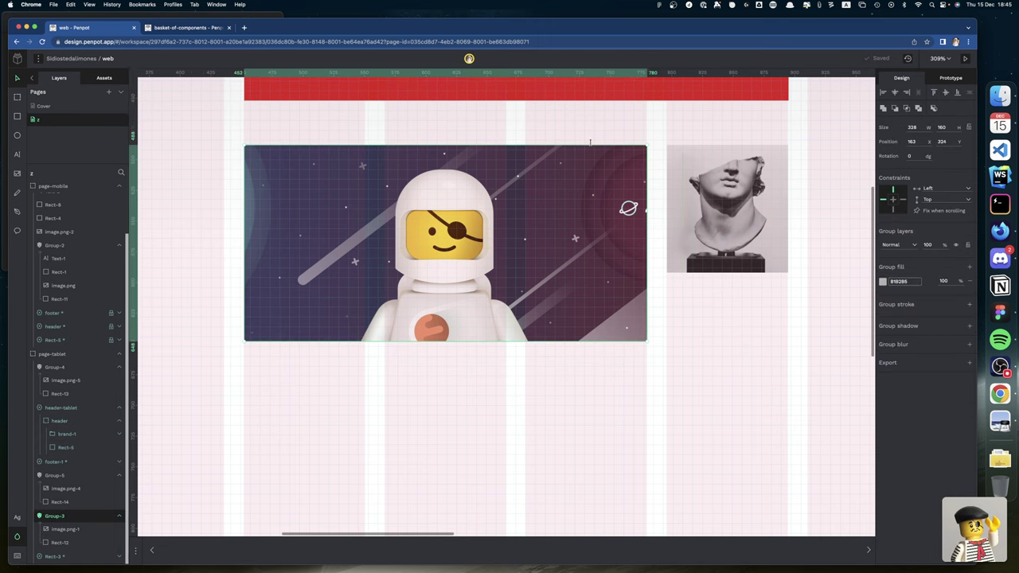
key(alt)
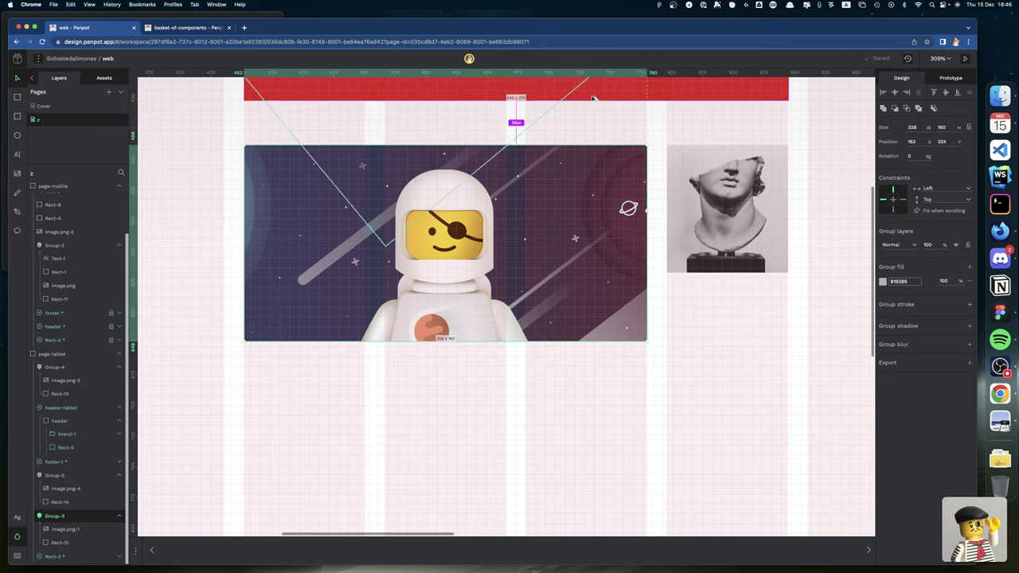
Move the astronaut banner up to Y 304 and align the statue banner beside it at X 507, Y 304
key(shift+Up)
key(shift+Up)
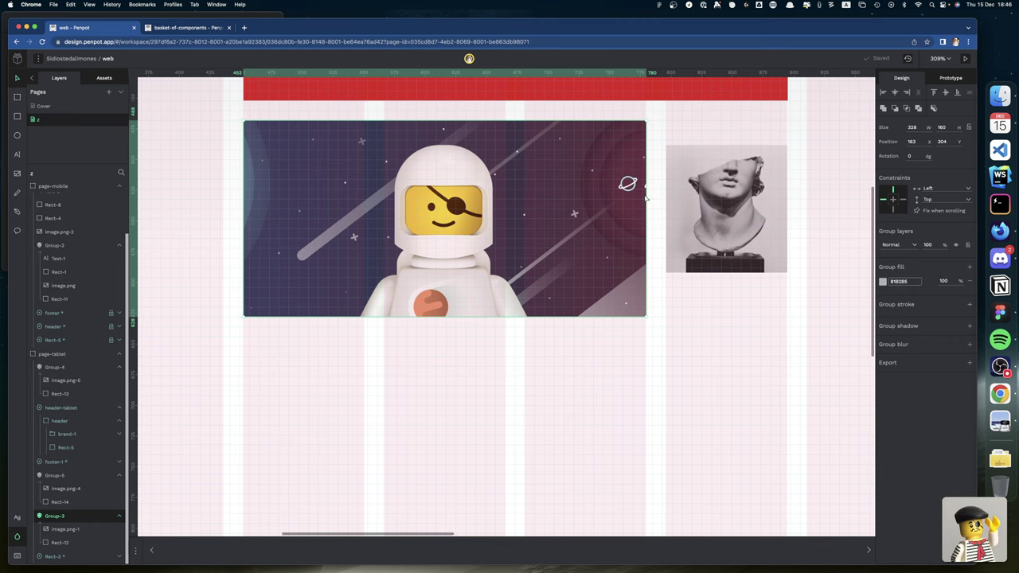
scroll(605, 193, right, 5)
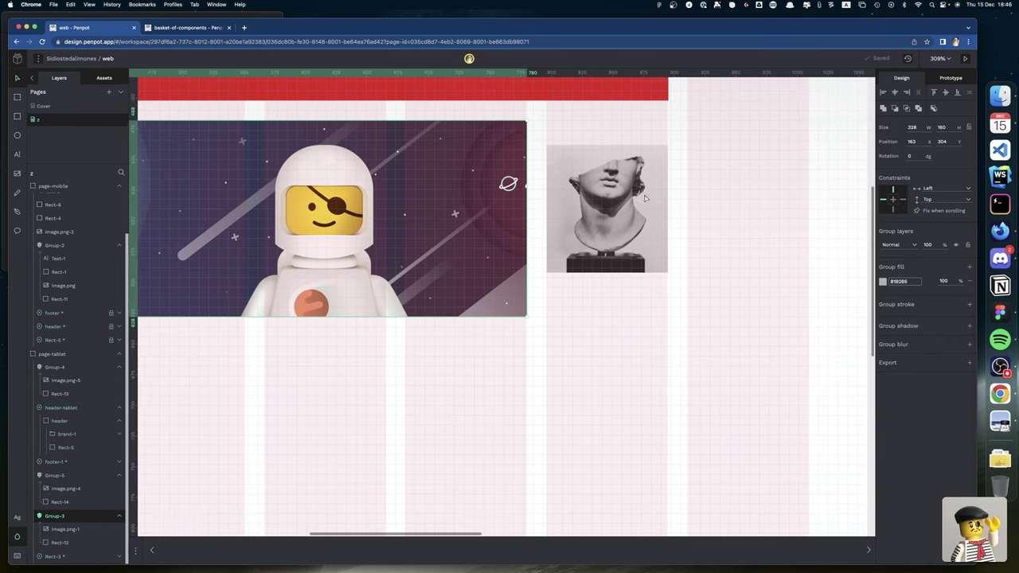
click(586, 164)
scroll(589, 171, left, 2)
drag(596, 178, 598, 156)
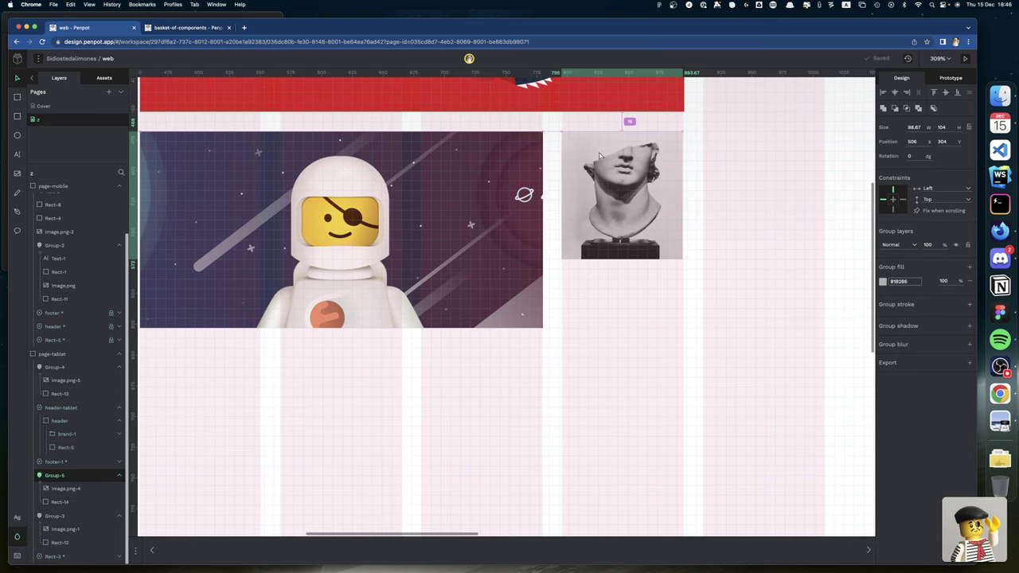
drag(599, 155, 598, 178)
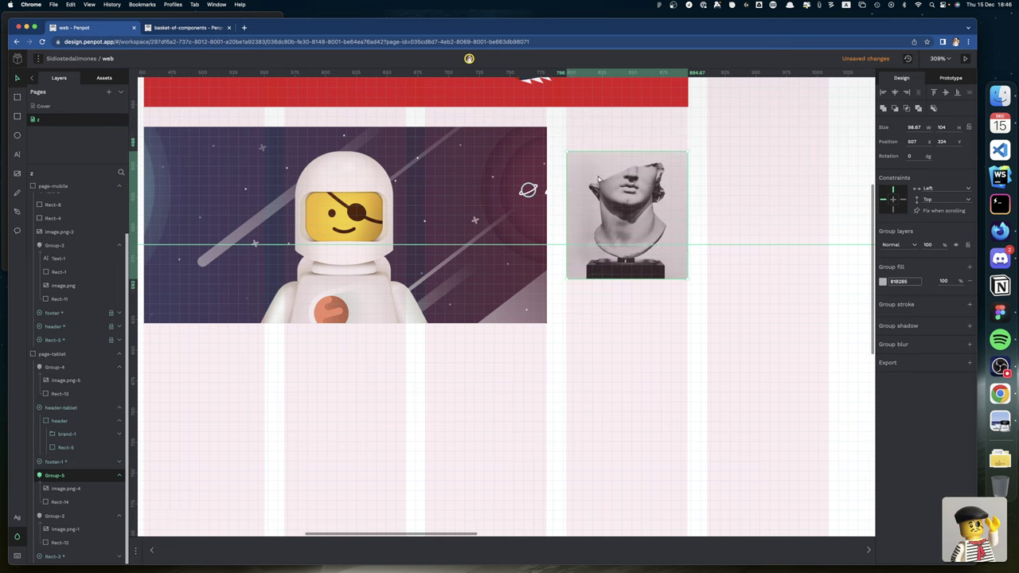
scroll(598, 179, down, 1)
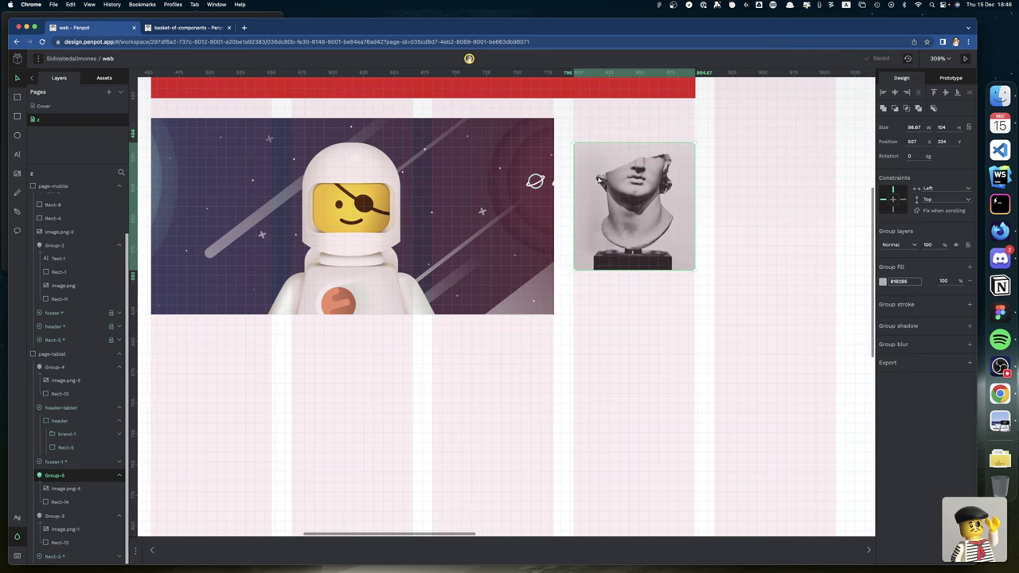
key(super+z)
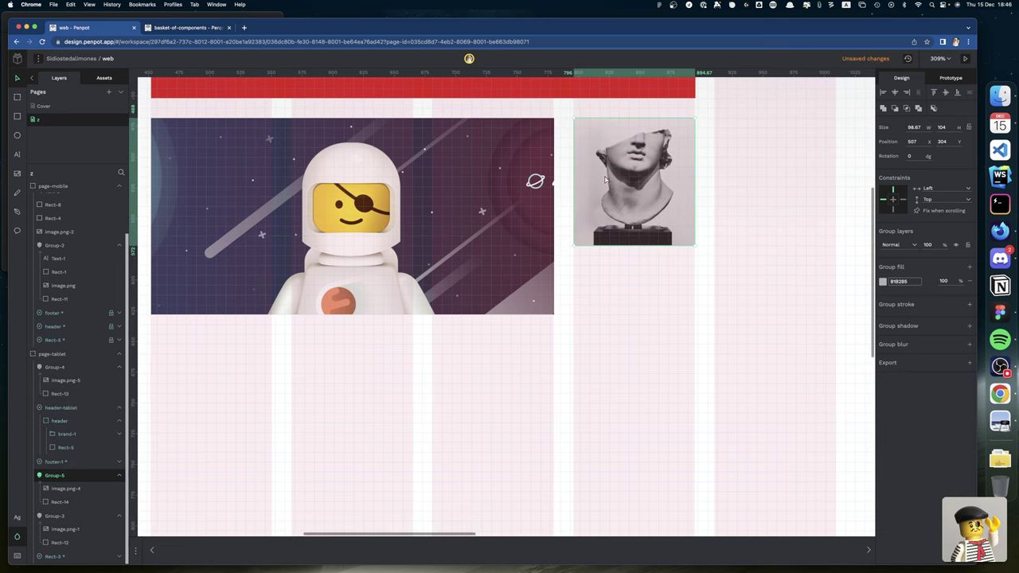
Extend the statue banner's mask rectangle downward to a size of 99 × 160
key(alt)
key(alt)
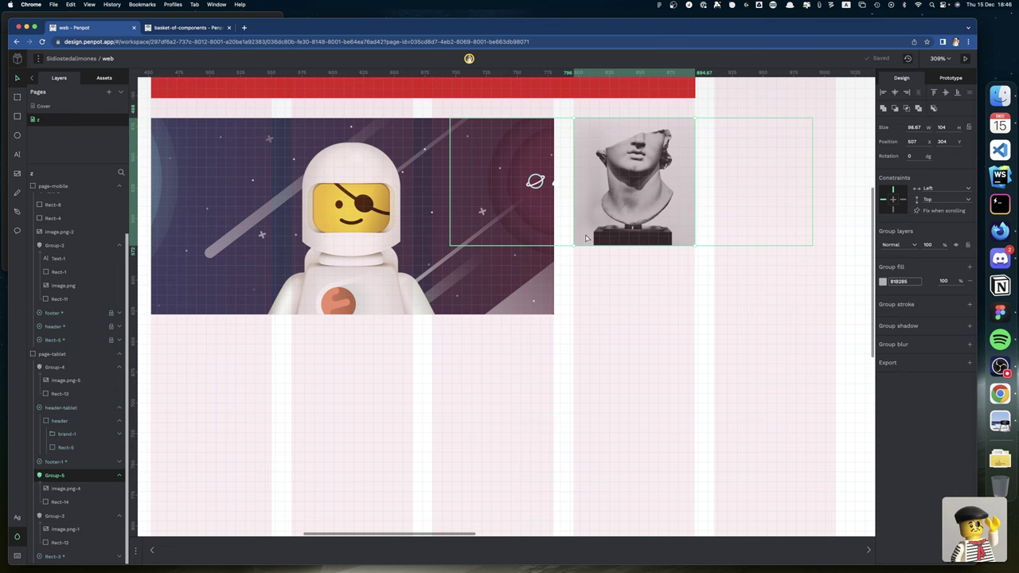
click(63, 502)
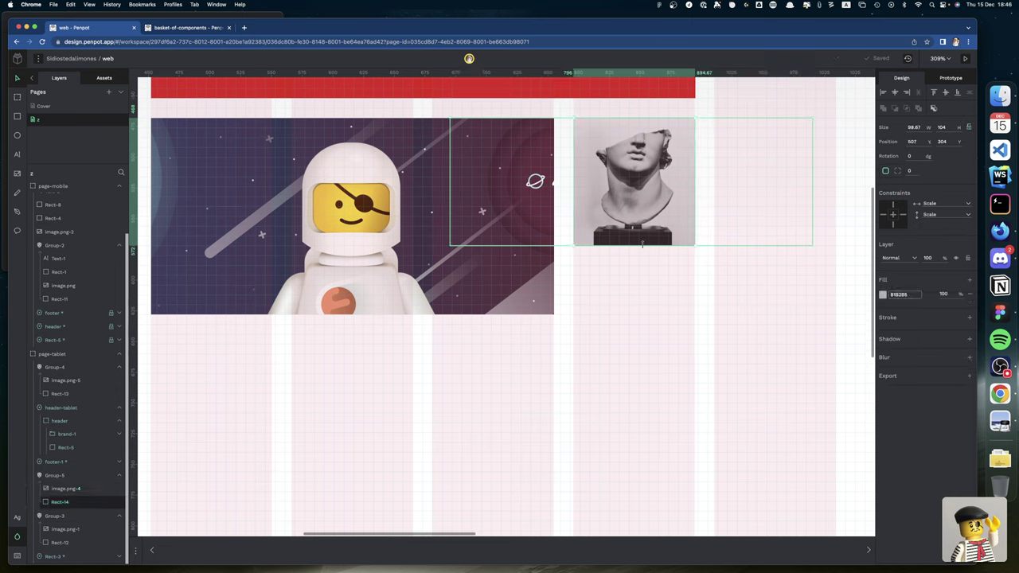
drag(641, 244, 641, 315)
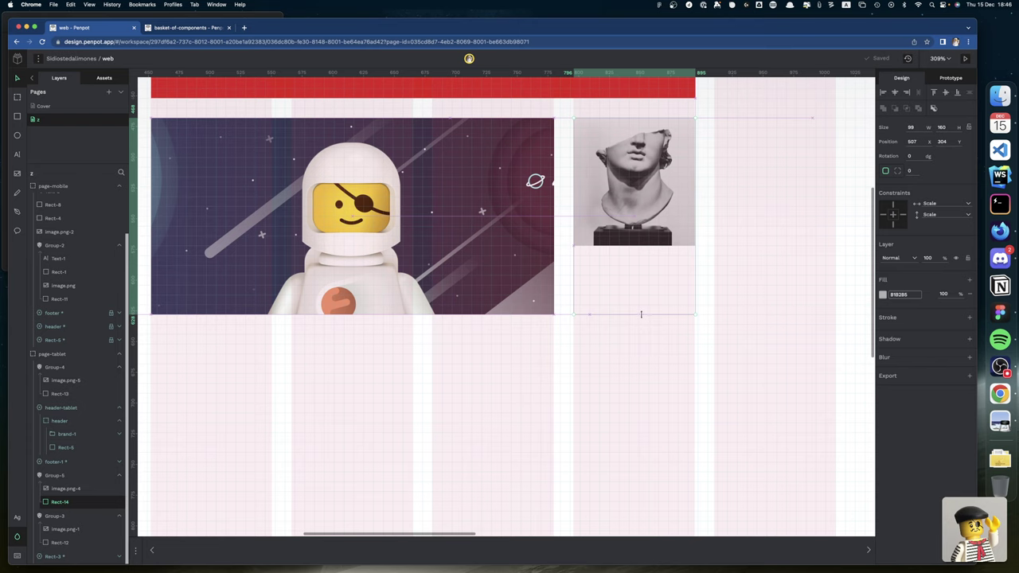
Scale the statue image proportionally to 454 × 160 and shift it within its mask to X 328
click(651, 223)
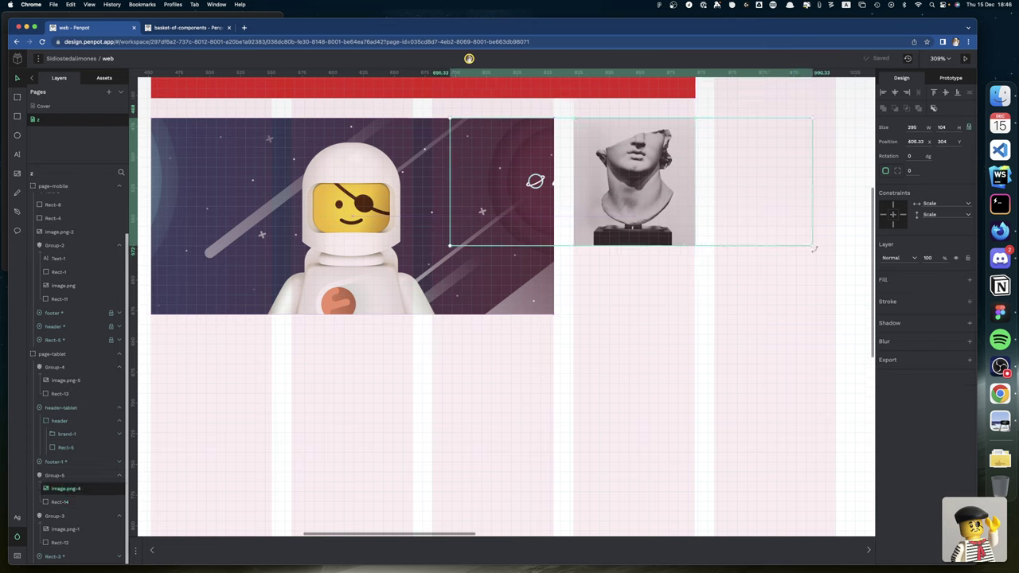
drag(812, 246, 868, 317)
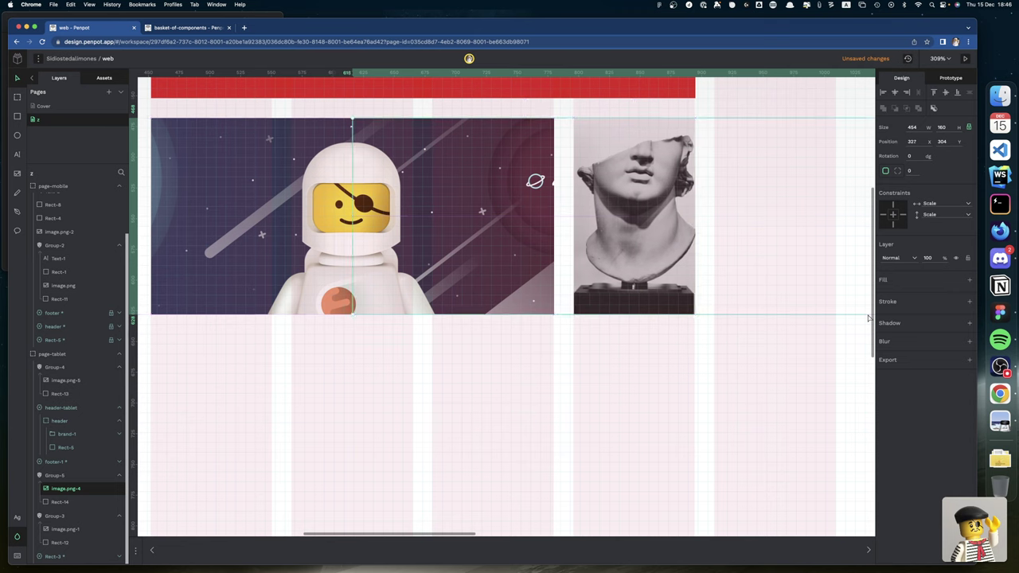
key(Right)
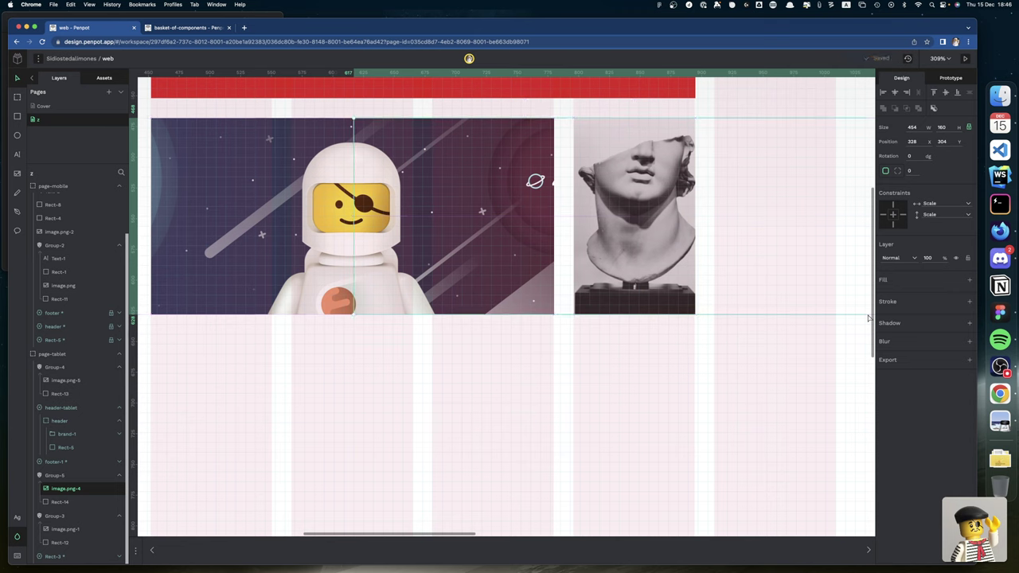
key(shift+Left)
key(shift+Left)
key(shift+Left)
key(shift+Left)
key(shift+Left)
key(shift+Left)
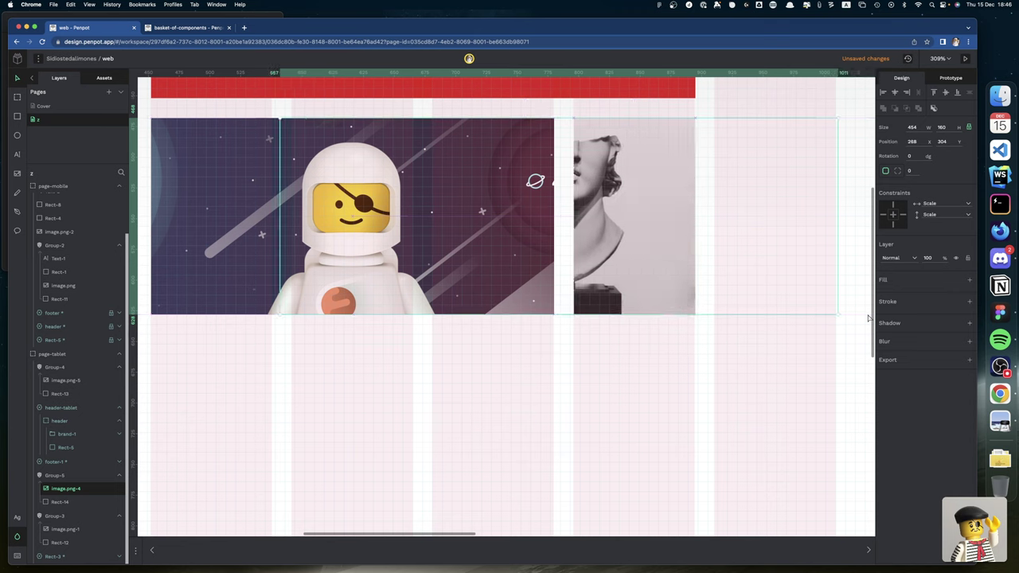
key(shift+Right)
key(shift+Right)
key(shift+Right)
key(shift+Right)
key(shift+Right)
key(shift+Right)
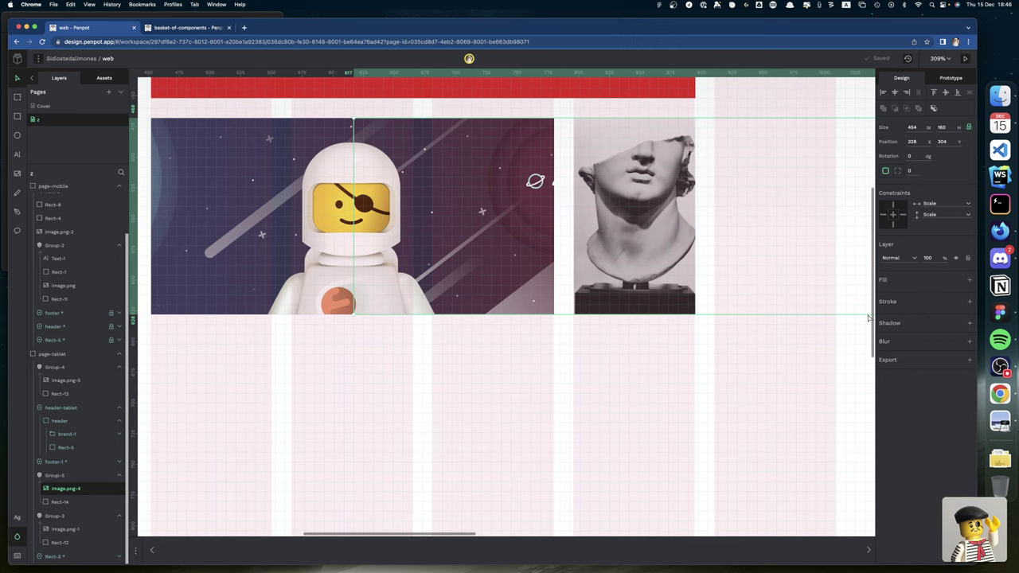
Review the three tablet banners together at a smaller zoom and compare them with the tablet layout in Figma
key(super+minus)
key(super+minus)
key(super+minus)
key(super+minus)
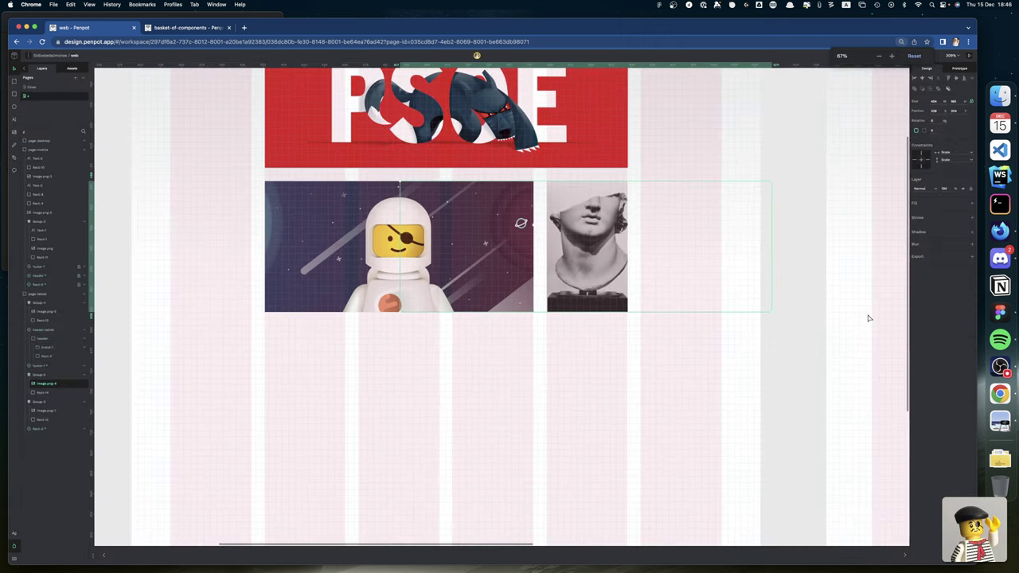
key(super+minus)
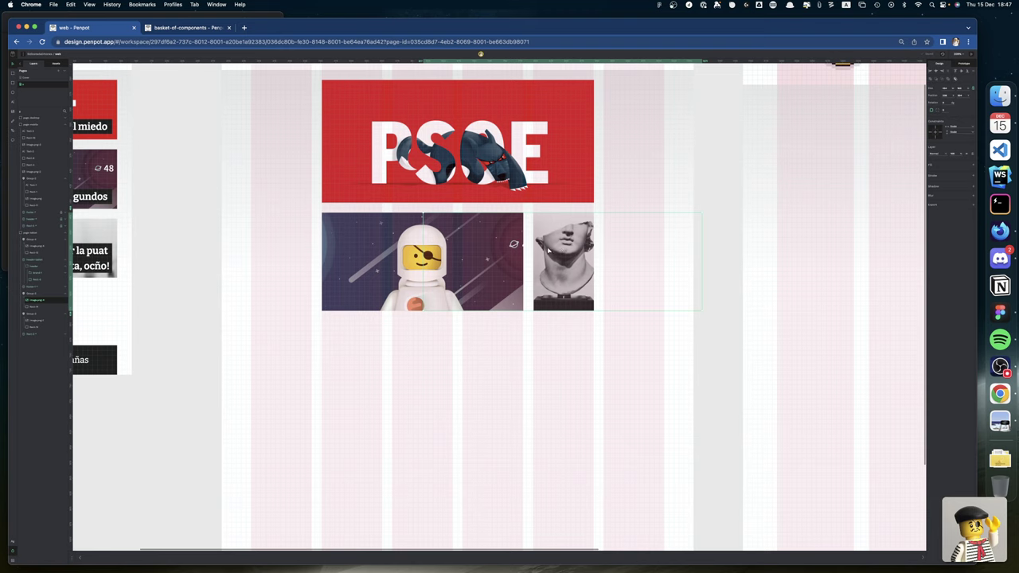
click(640, 355)
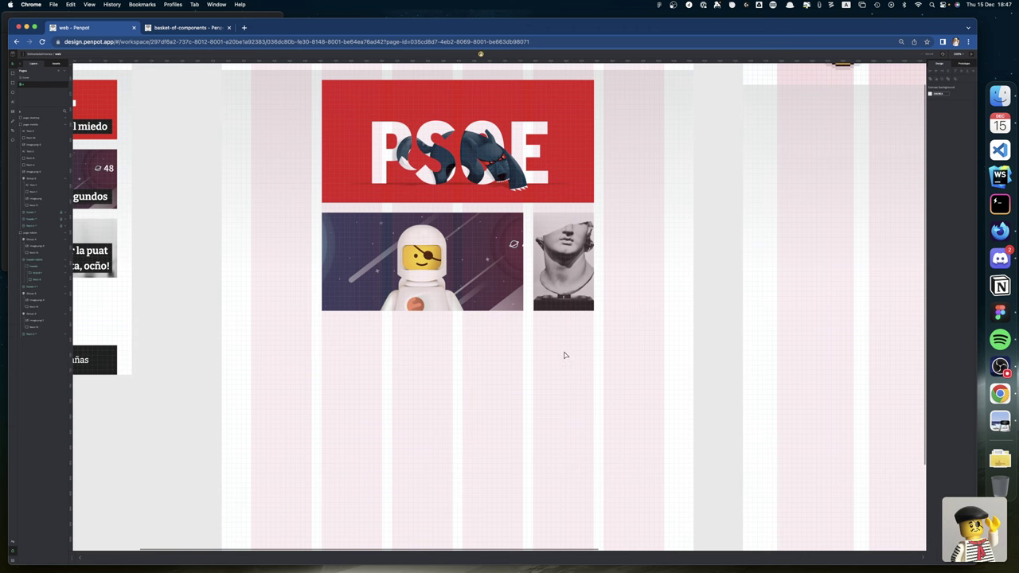
key(ctrl+Left)
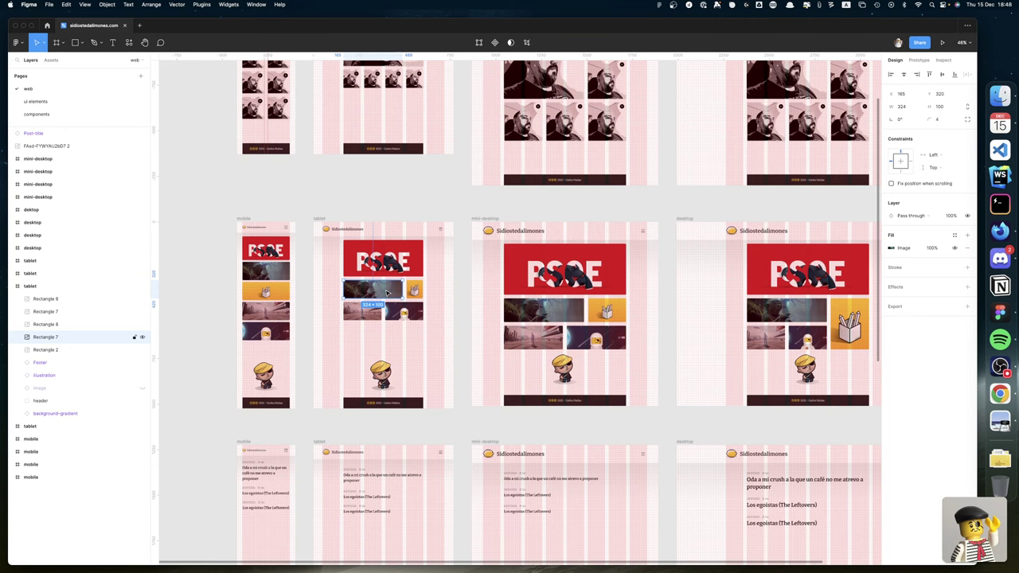
key(ctrl+Right)
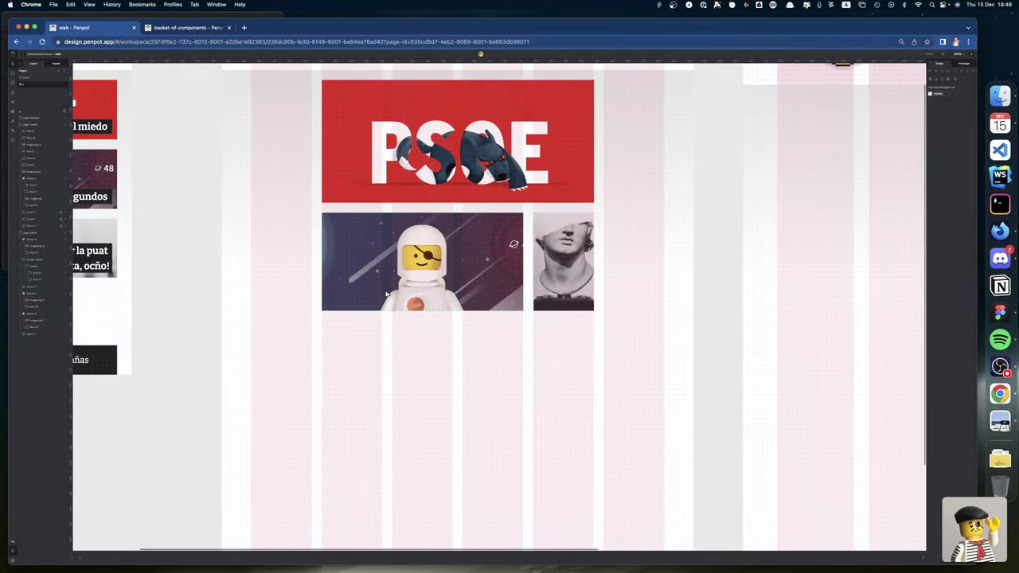
Restore the browser zoom to 100% and set the statue banner's mask rectangle to a height of 120
click(575, 285)
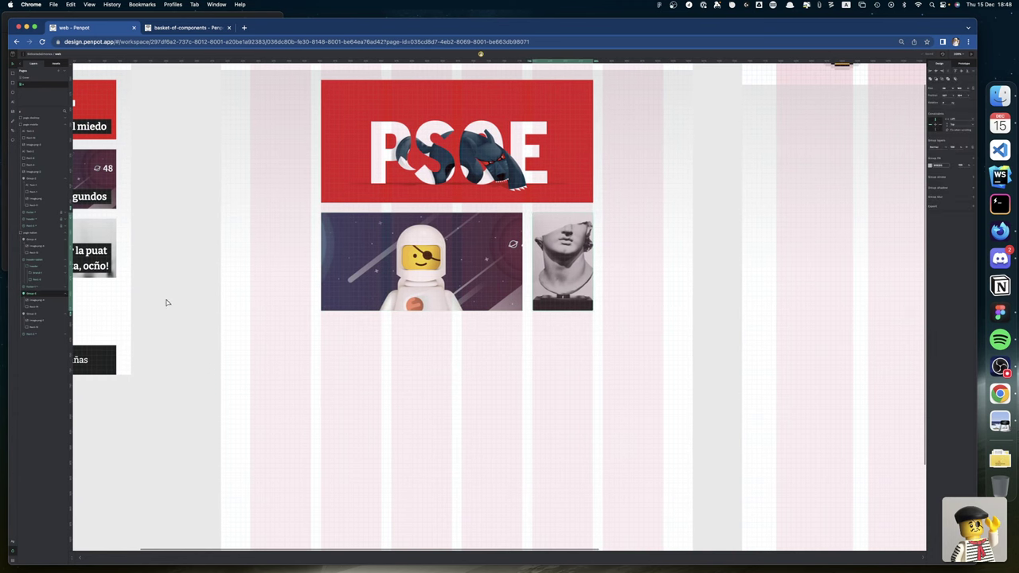
key(super+0)
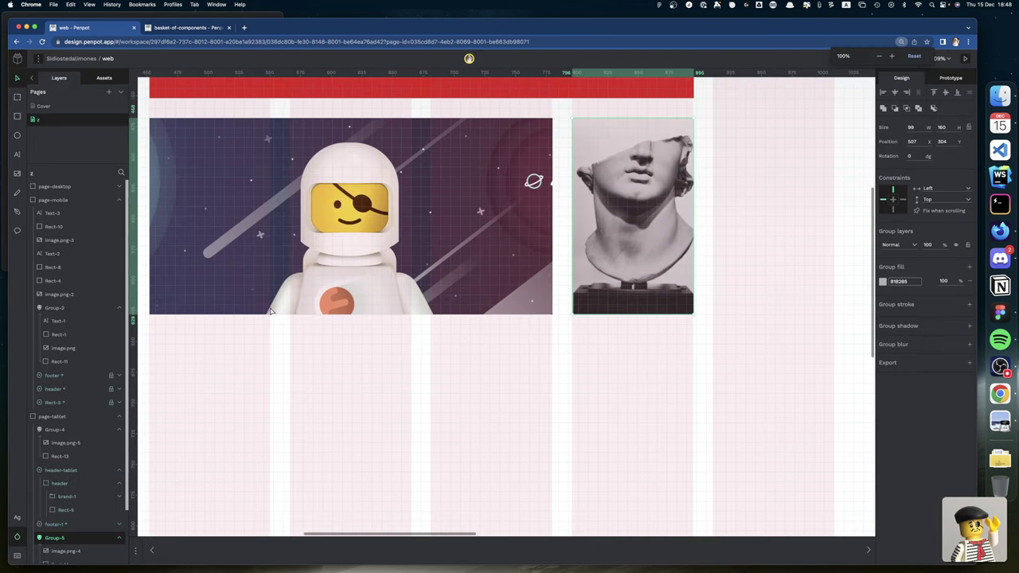
ctrl+scroll(384, 301, up, 10)
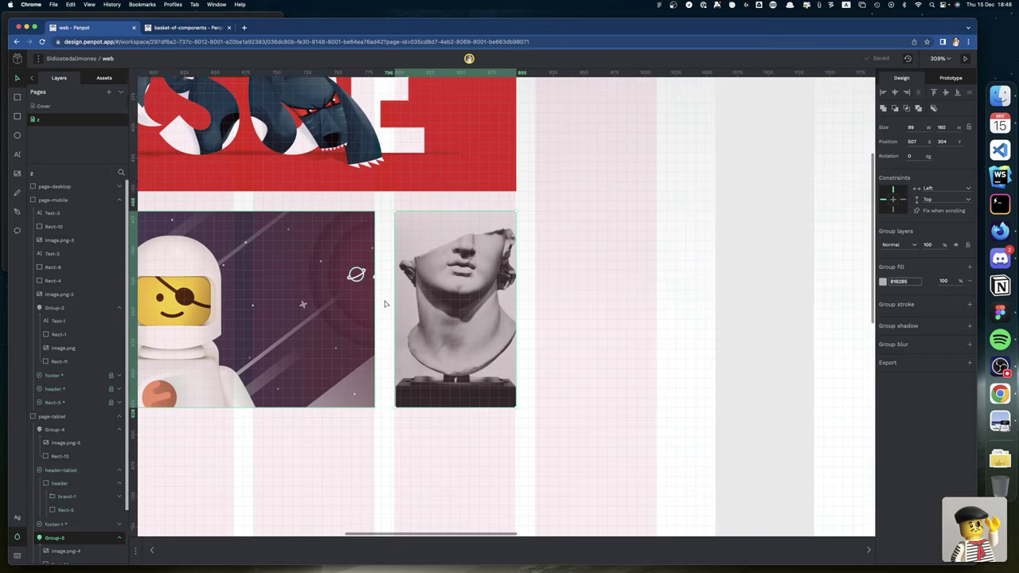
scroll(384, 304, up, 3)
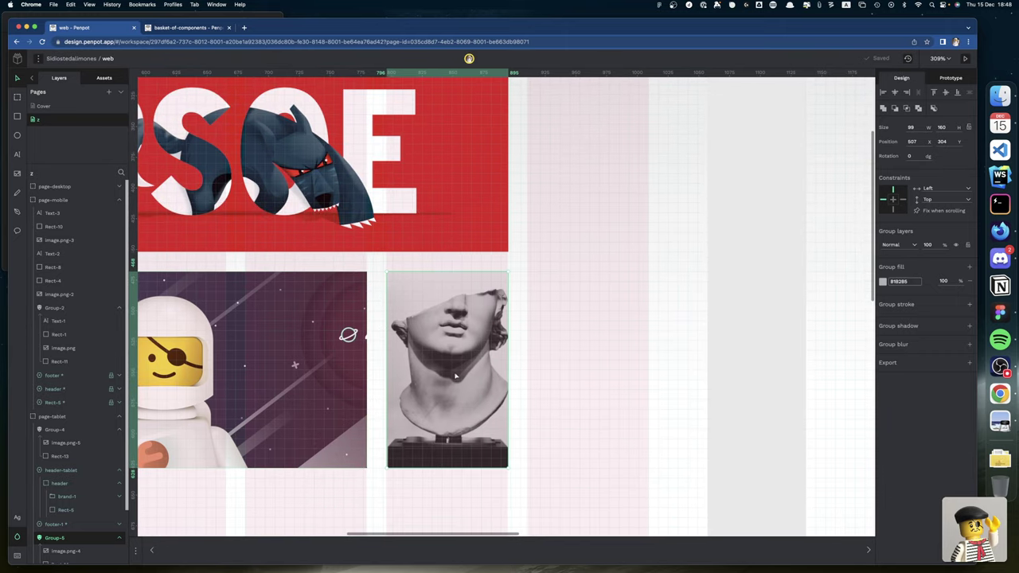
scroll(68, 486, down, 1)
click(63, 529)
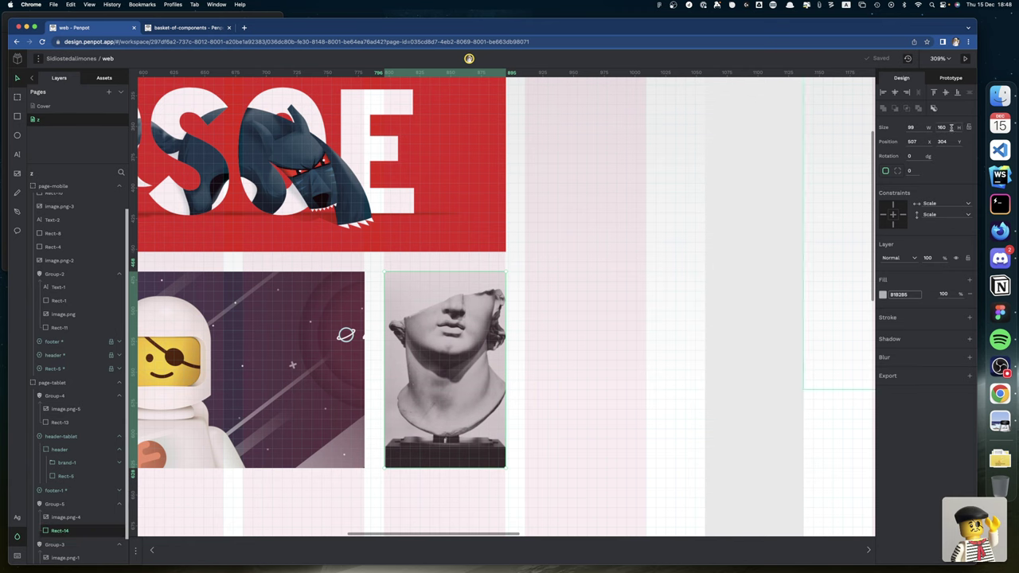
click(951, 127)
text(1)
key(Return)
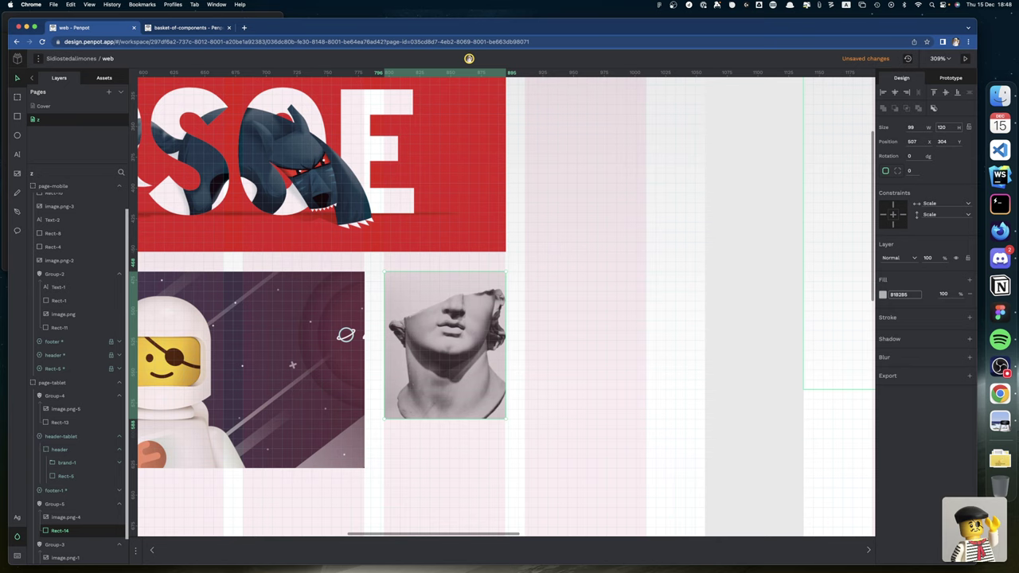
Scale the statue image proportionally to 340 × 120 and center the bust in its mask at X 385
click(52, 519)
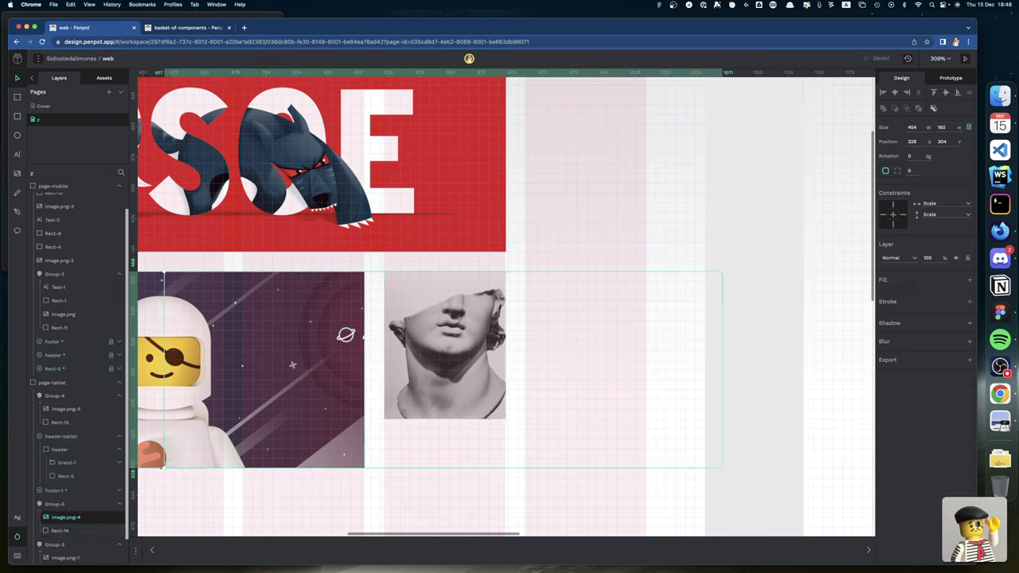
drag(163, 467, 304, 418)
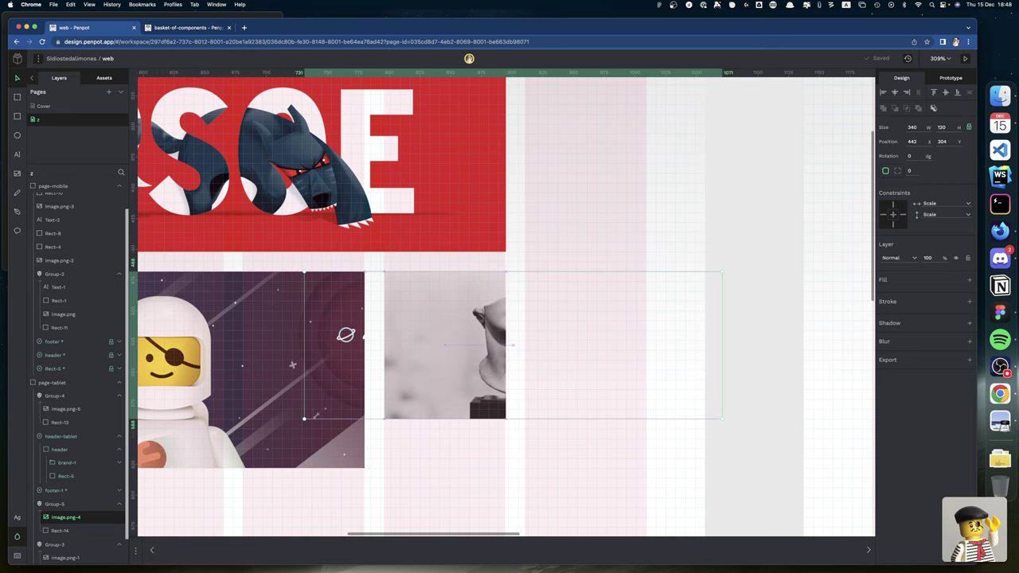
key(shift+Left)
key(shift+Left)
key(shift+Left)
key(shift+Left)
key(shift+Left)
key(shift+Left)
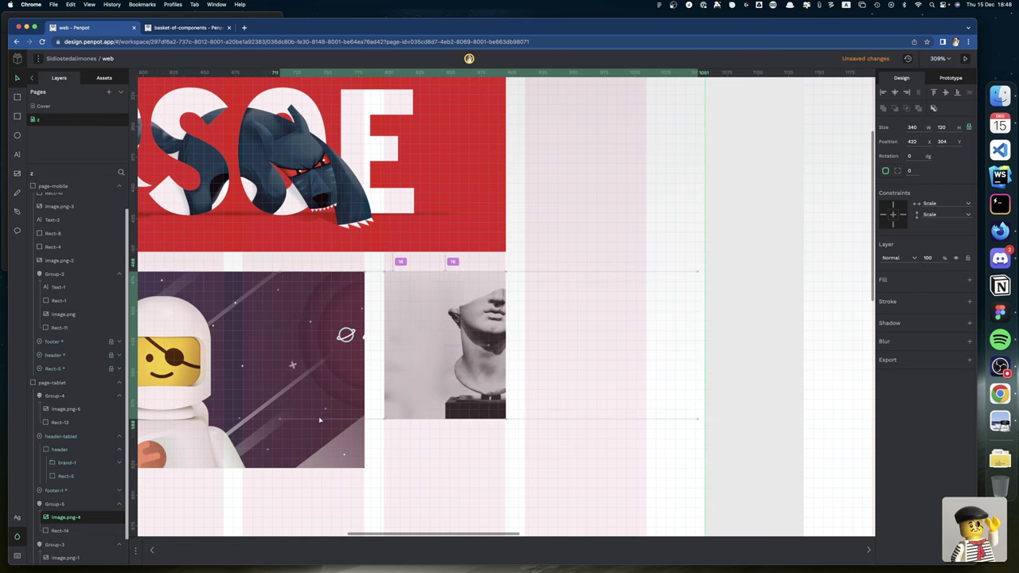
key(Right)
key(Right)
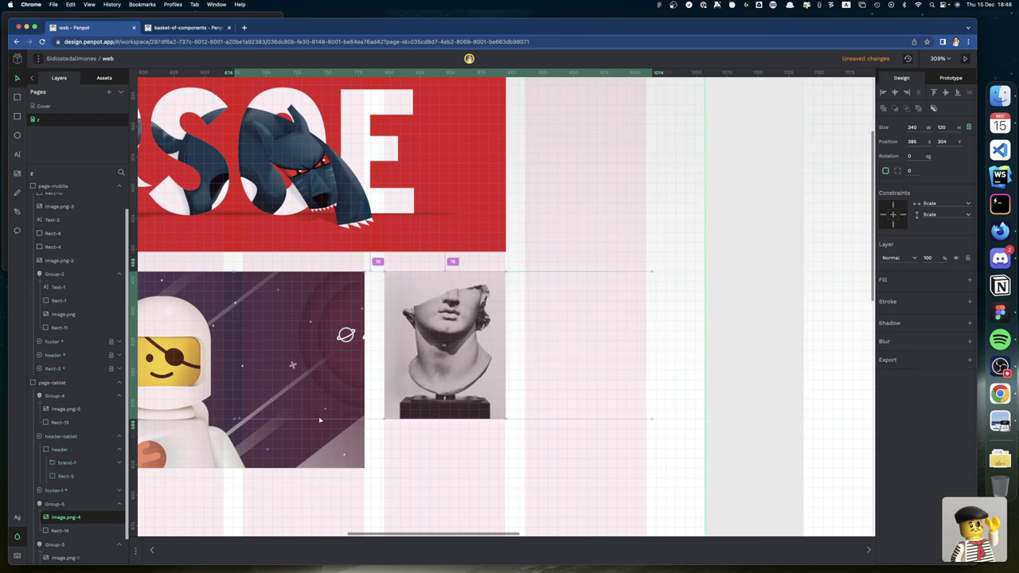
Set the height of the astronaut banner's mask rectangle to 120
scroll(320, 420, left, 10)
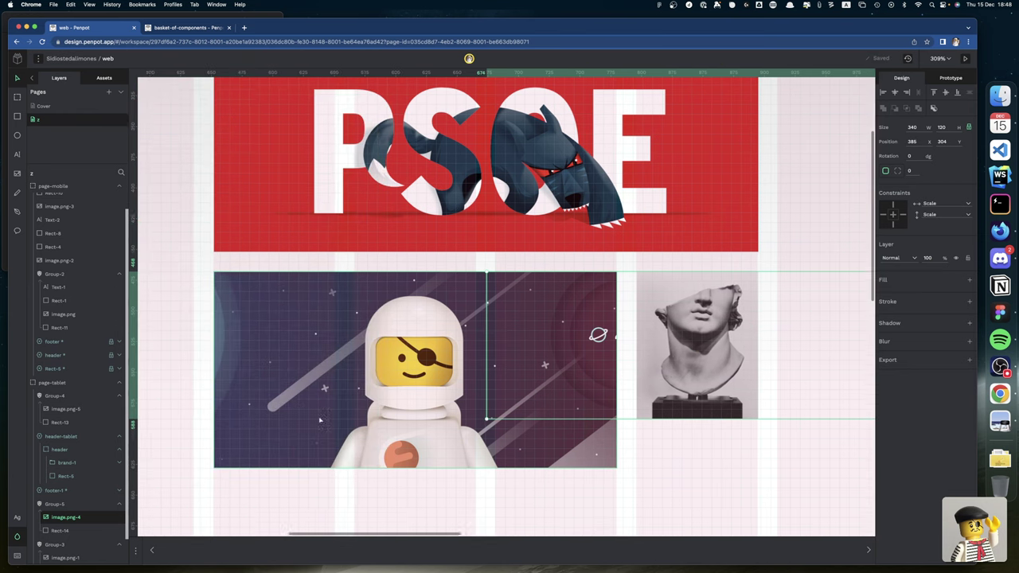
scroll(79, 518, down, 1)
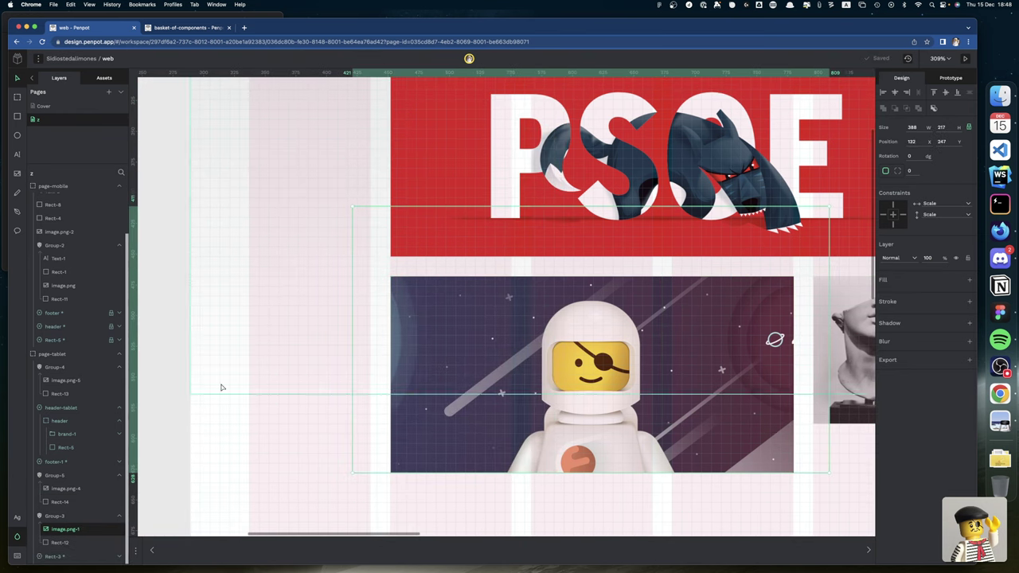
click(79, 528)
click(80, 542)
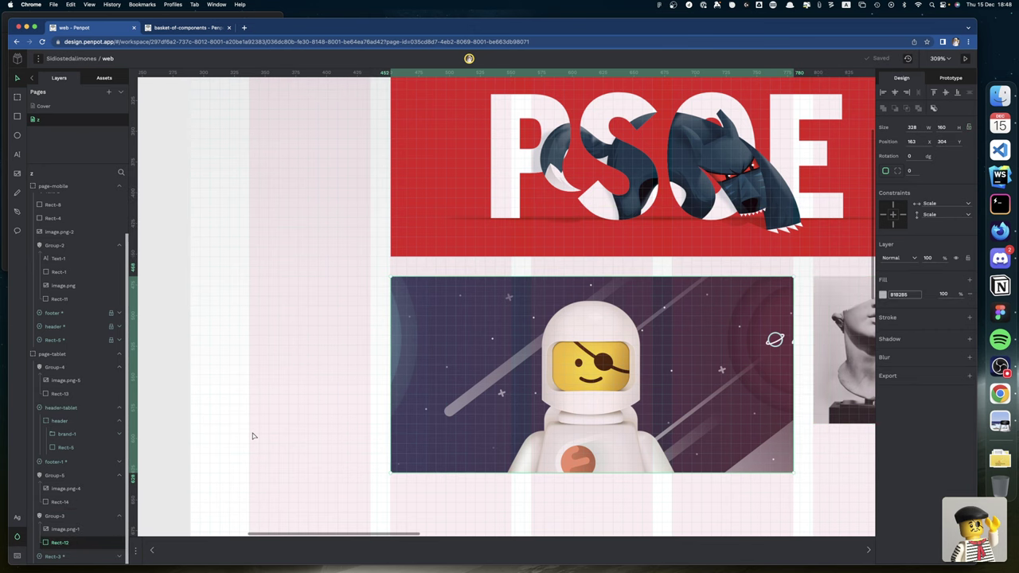
scroll(611, 372, left, 1)
scroll(612, 372, left, 1)
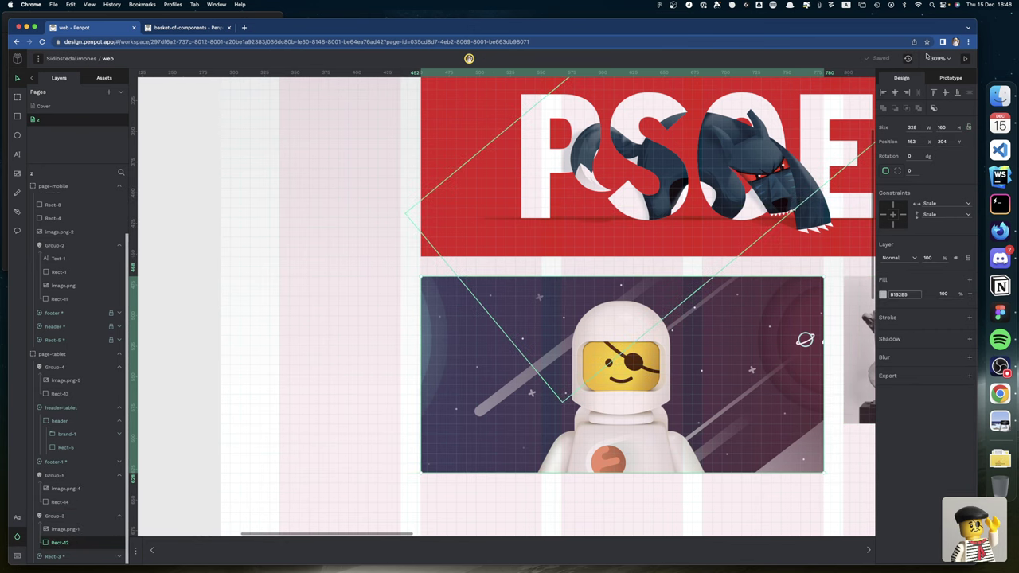
click(946, 127)
text(120)
key(Return)
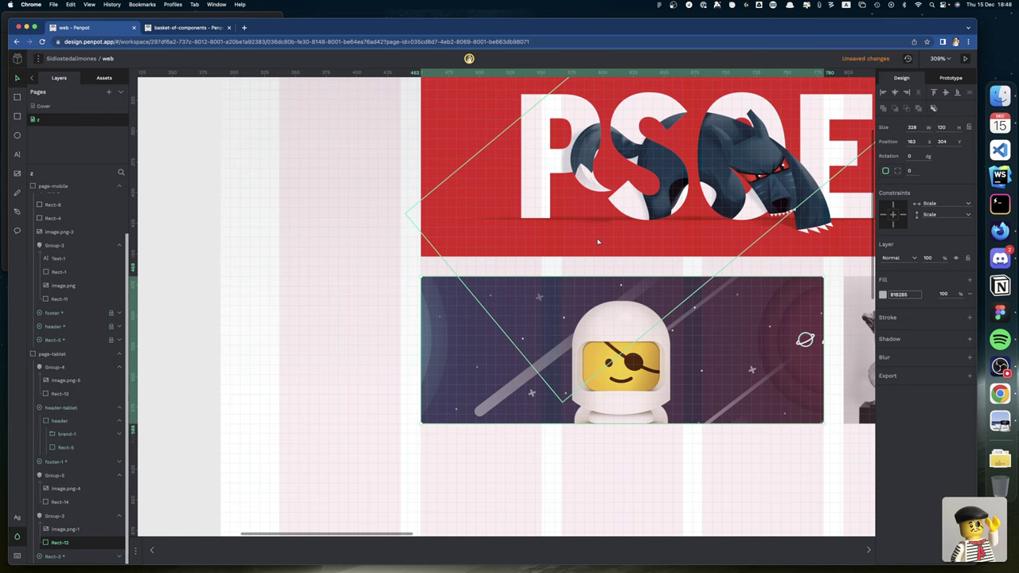
scroll(598, 241, down, 3)
scroll(597, 241, right, 5)
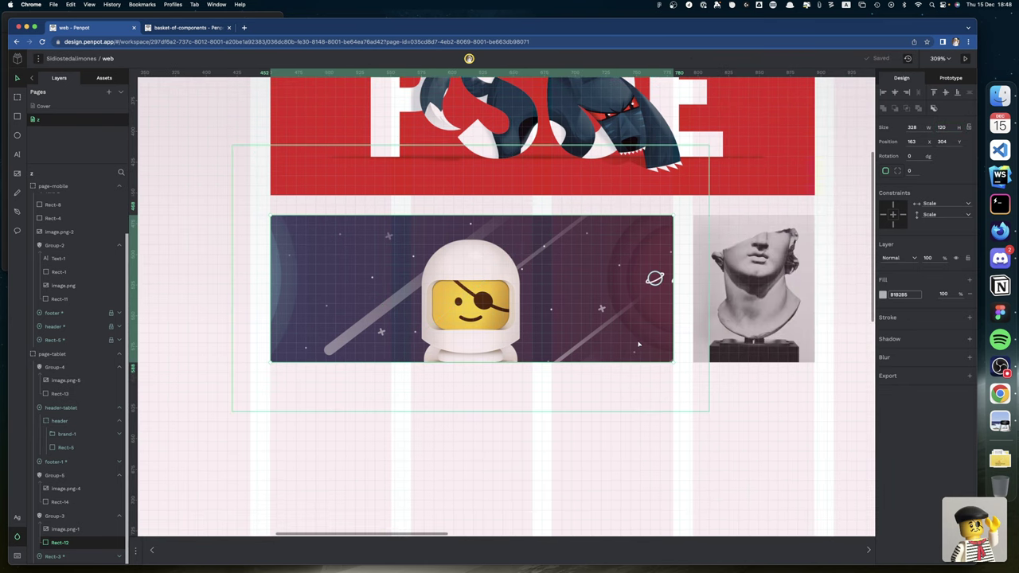
Scale the astronaut image proportionally to 330 × 185 at X 161, so it fits the width of its banner mask
click(646, 349)
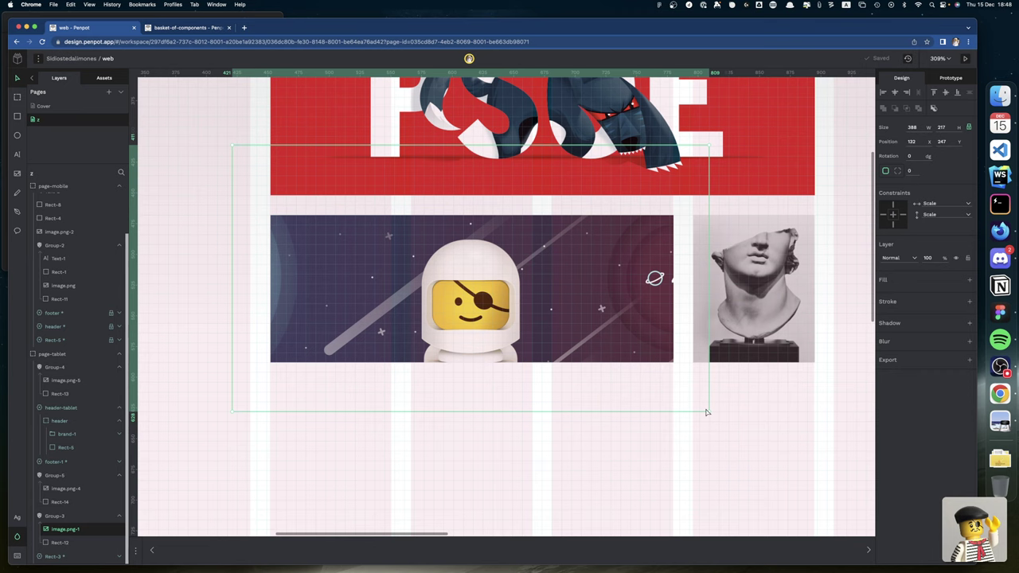
drag(706, 409, 674, 386)
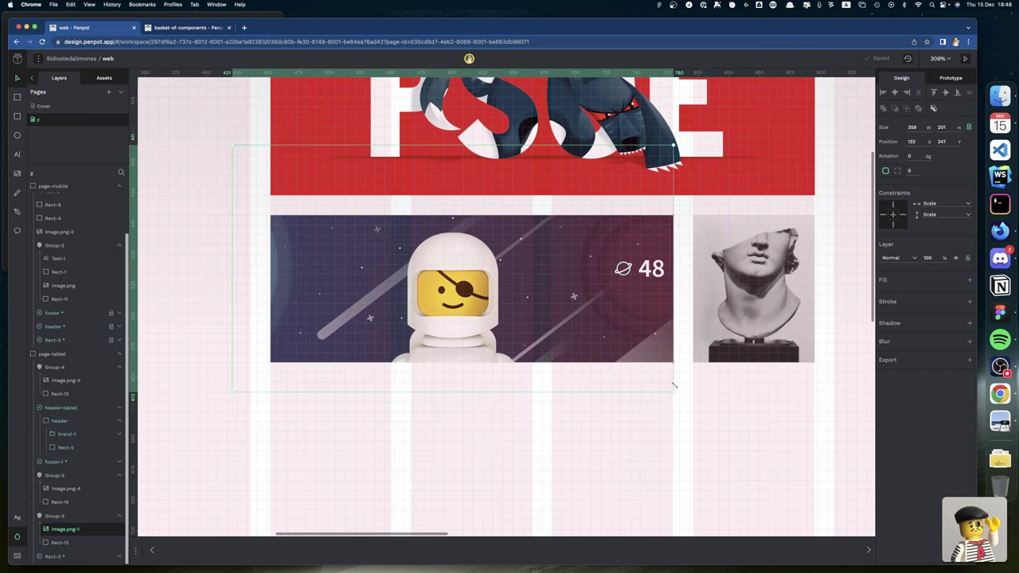
scroll(302, 414, right, 1)
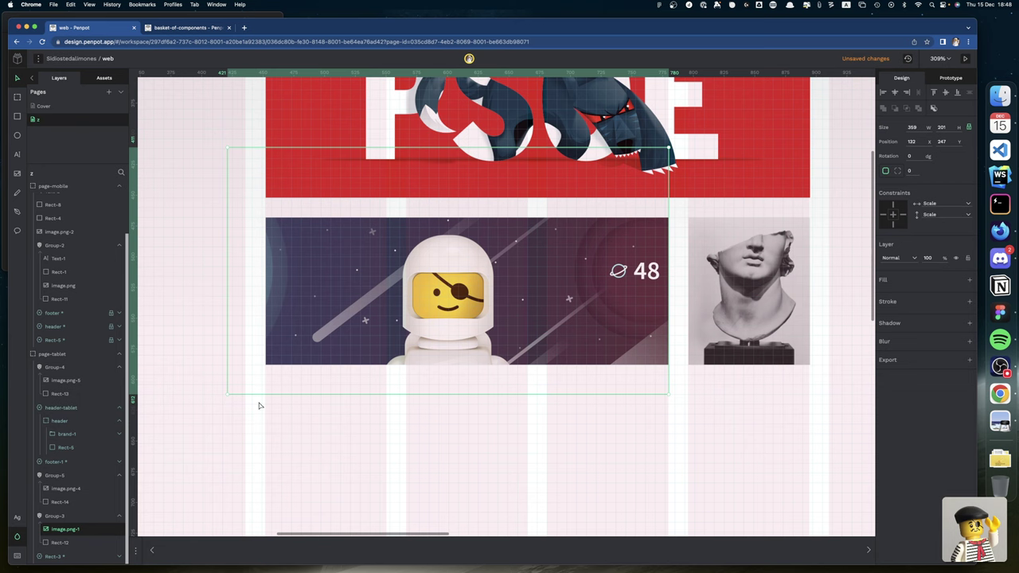
drag(227, 392, 281, 372)
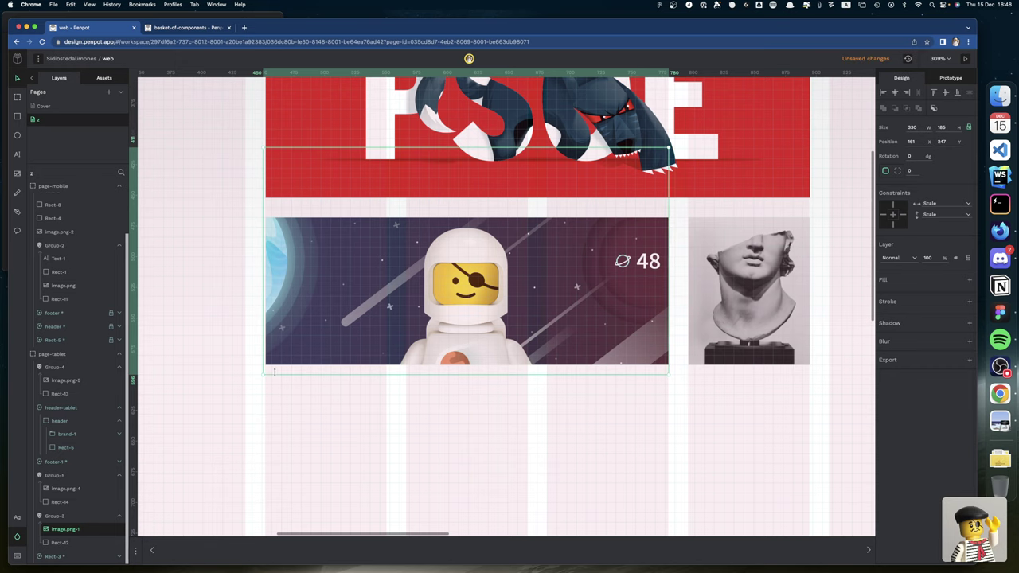
scroll(304, 377, left, 1)
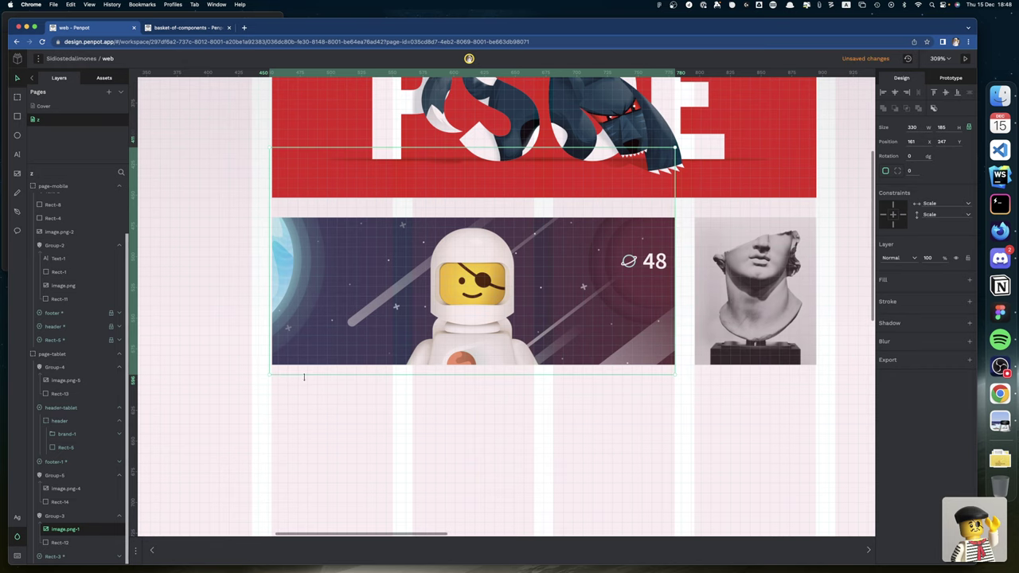
click(357, 394)
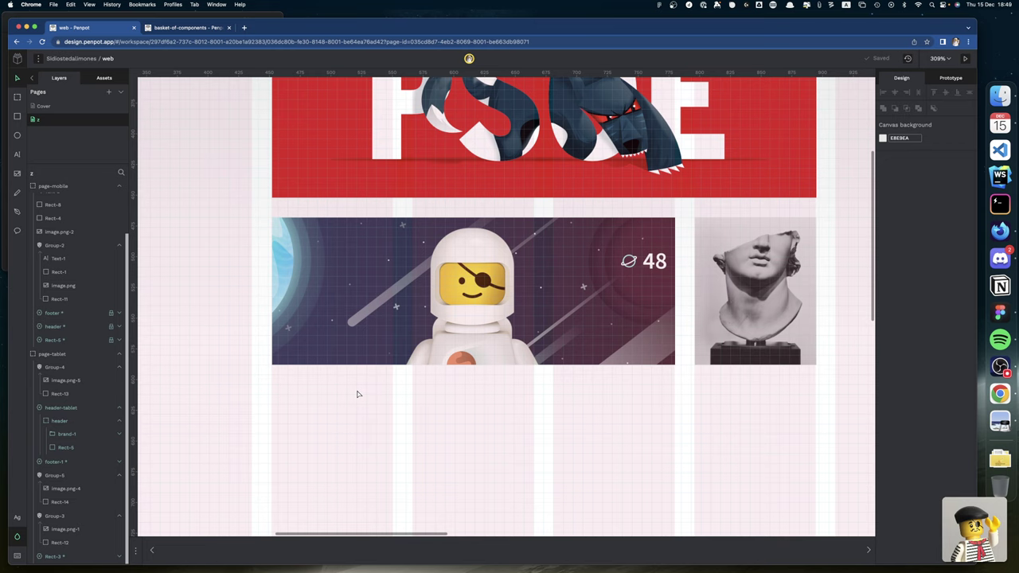
Compare the tablet banners with the tablet layout in Figma, and review all three pages in Penpot at a smaller zoom
scroll(357, 394, down, 2)
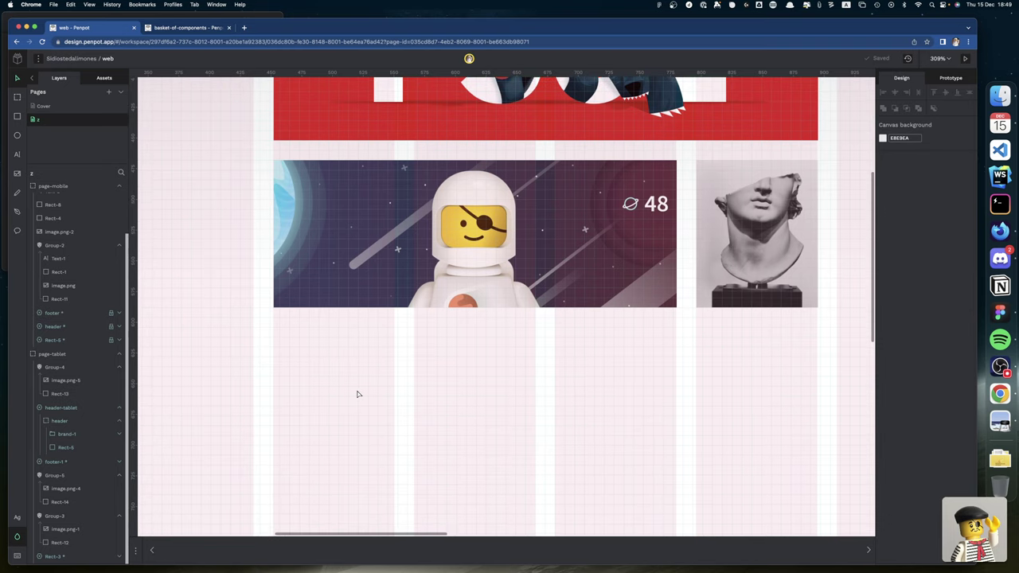
scroll(357, 394, down, 3)
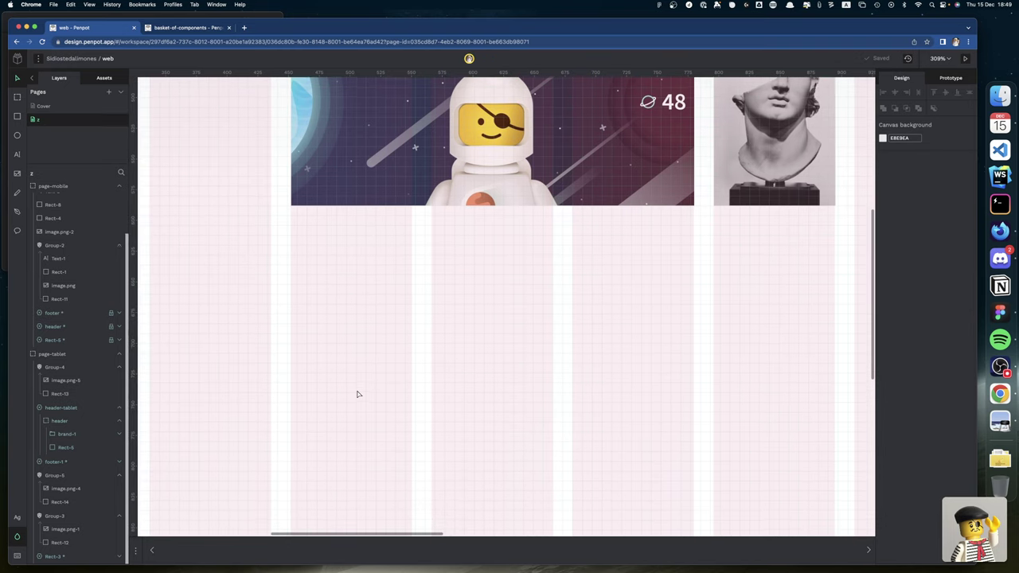
scroll(357, 394, up, 4)
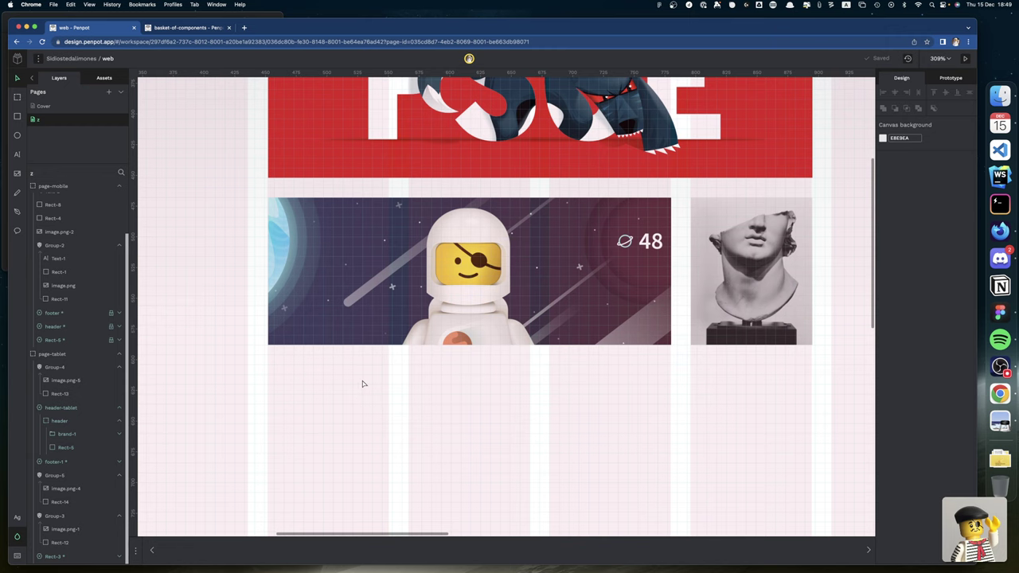
key(super+Tab)
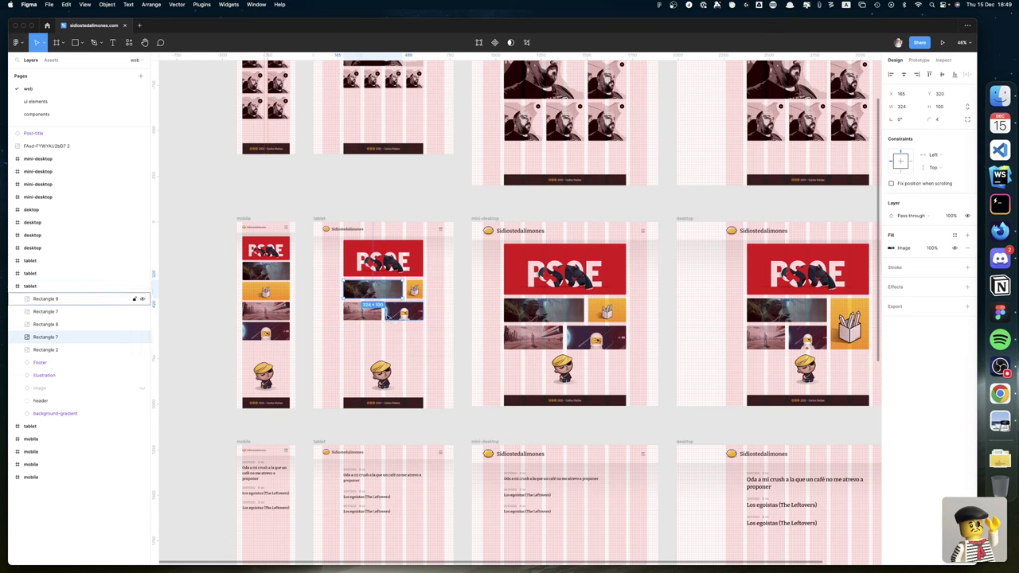
scroll(388, 316, left, 2)
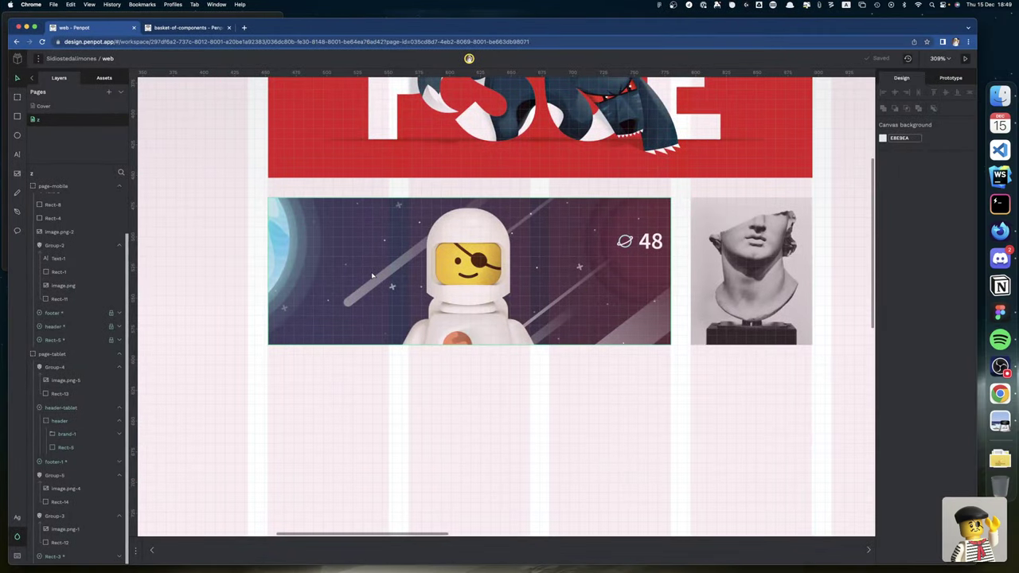
scroll(371, 275, up, 8)
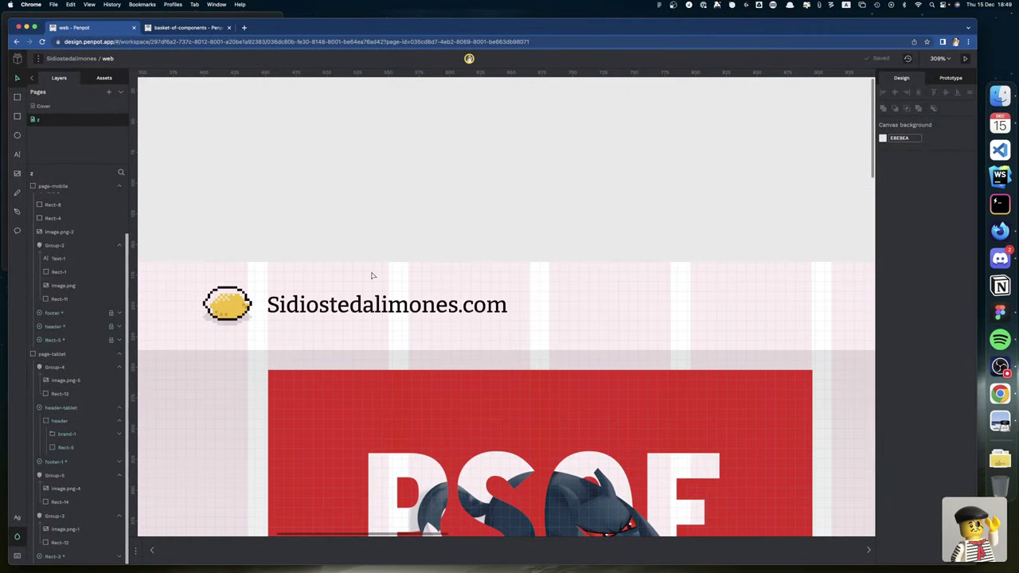
scroll(371, 276, down, 10)
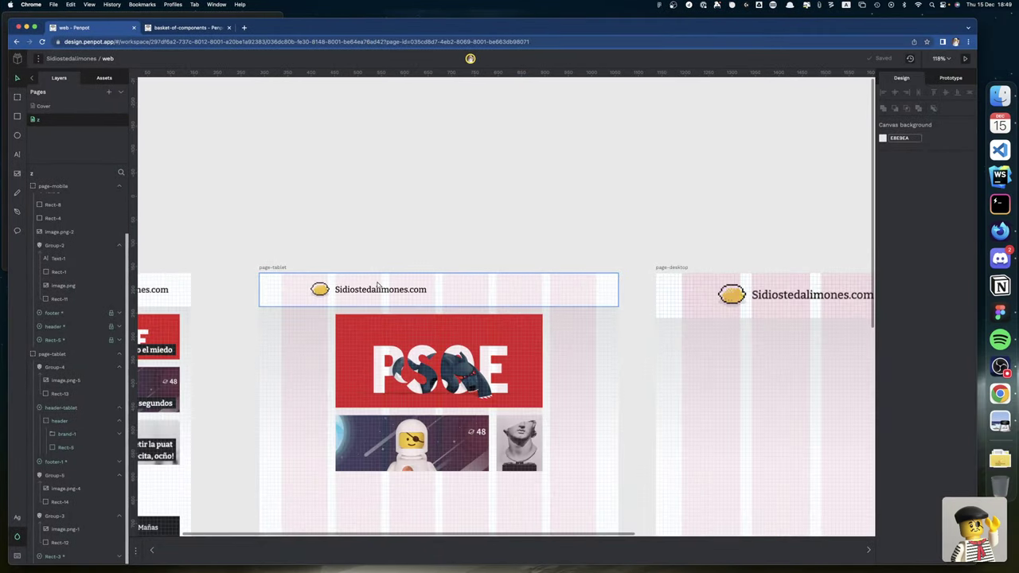
scroll(377, 284, down, 3)
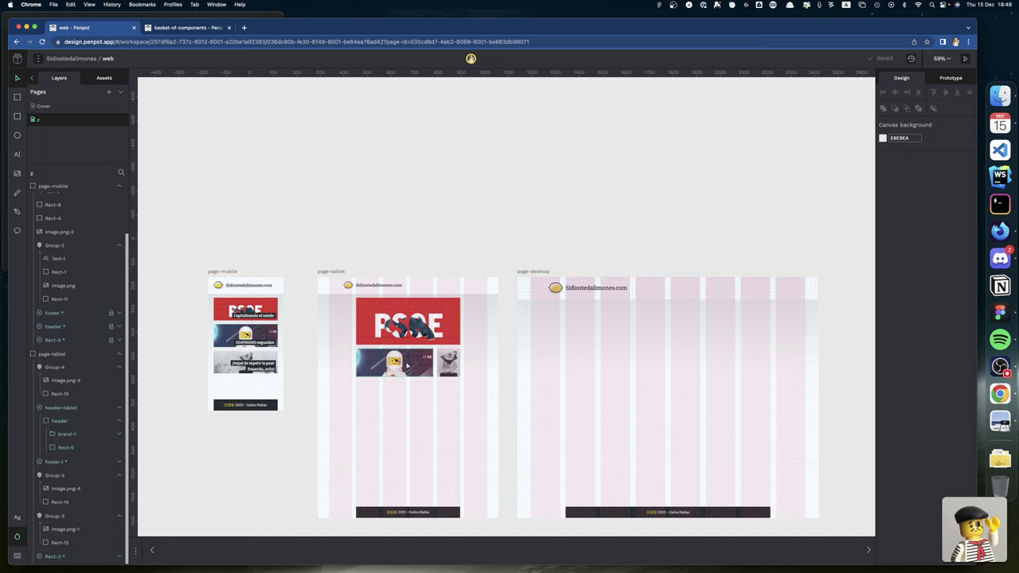
click(469, 354)
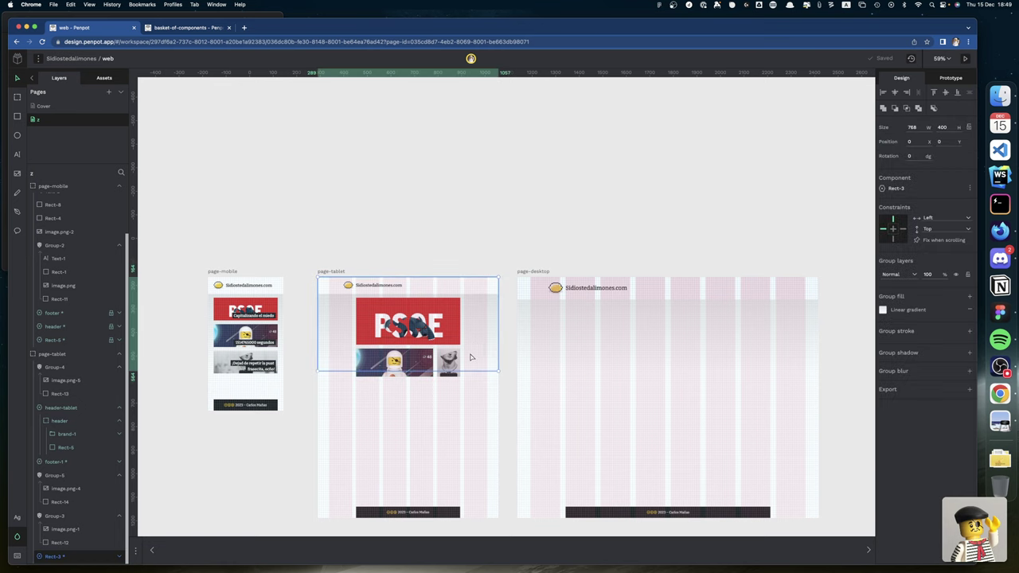
scroll(469, 350, down, 3)
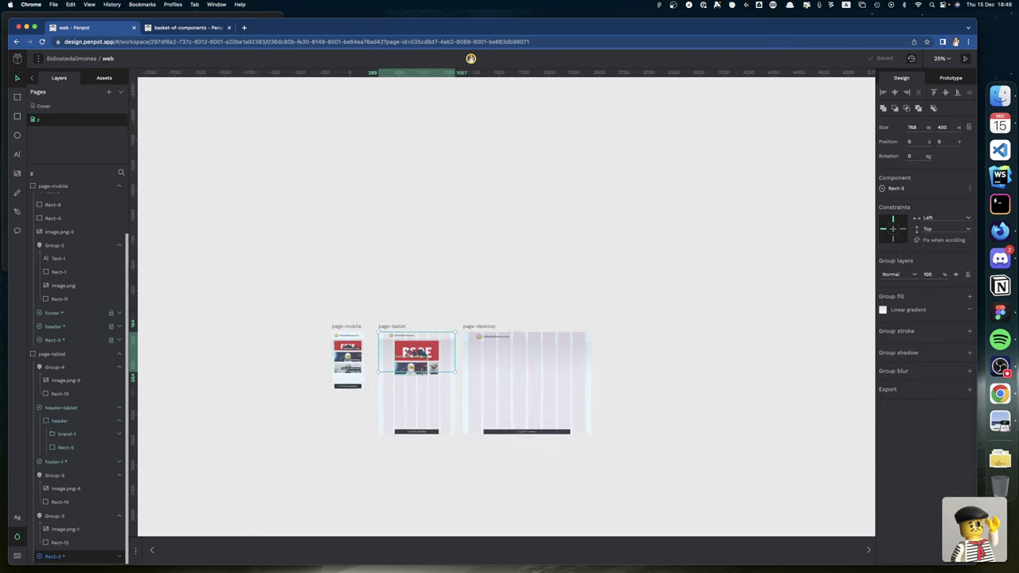
Add two 213 × 120 rectangles side by side below the astronaut and statue banners, at X 163 and X 392, Y 440
scroll(446, 366, up, 6)
scroll(425, 377, up, 5)
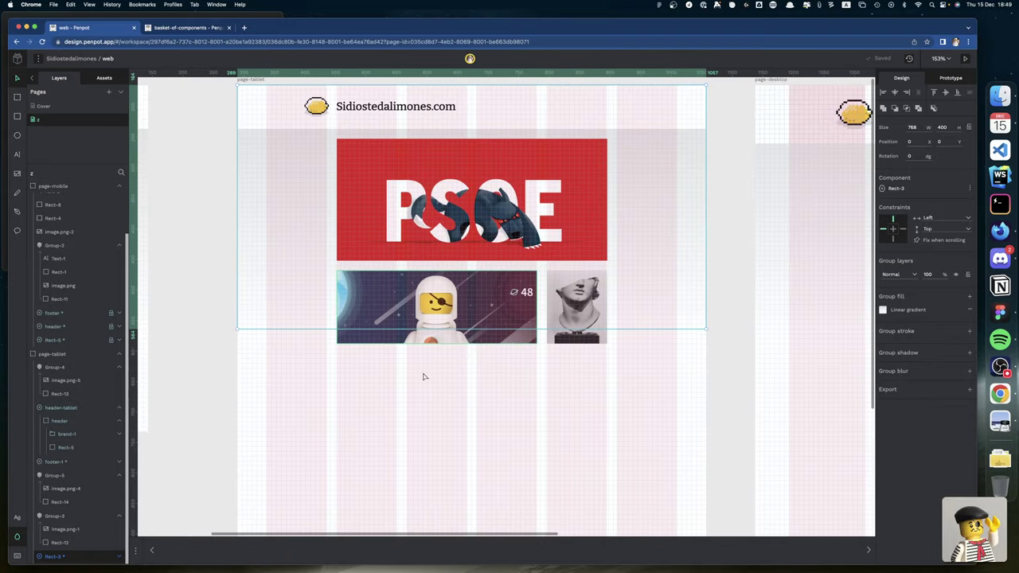
key(r)
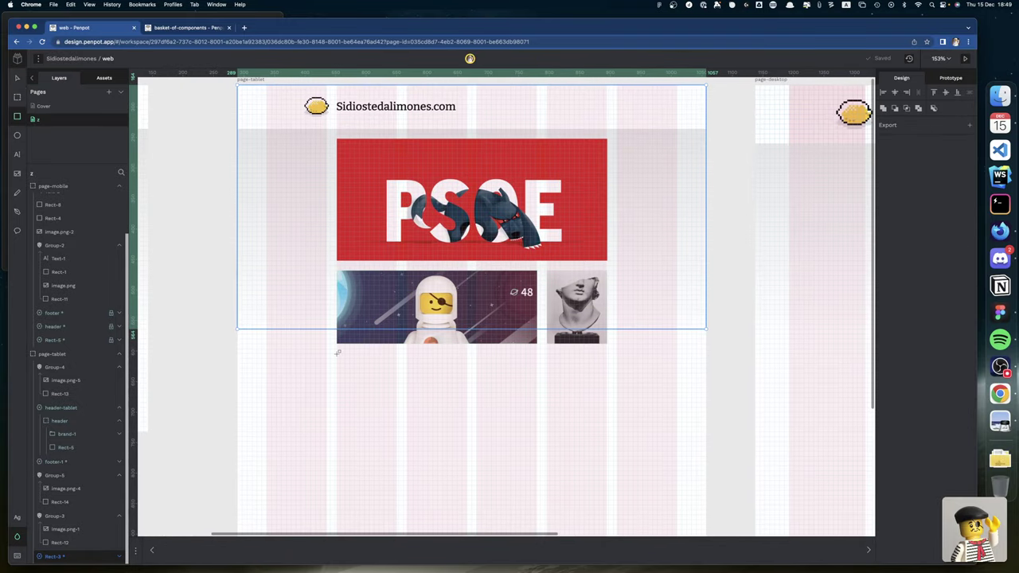
mouse_move(338, 352)
mouse_down()
mouse_move(491, 407)
mouse_move(465, 411)
mouse_up()
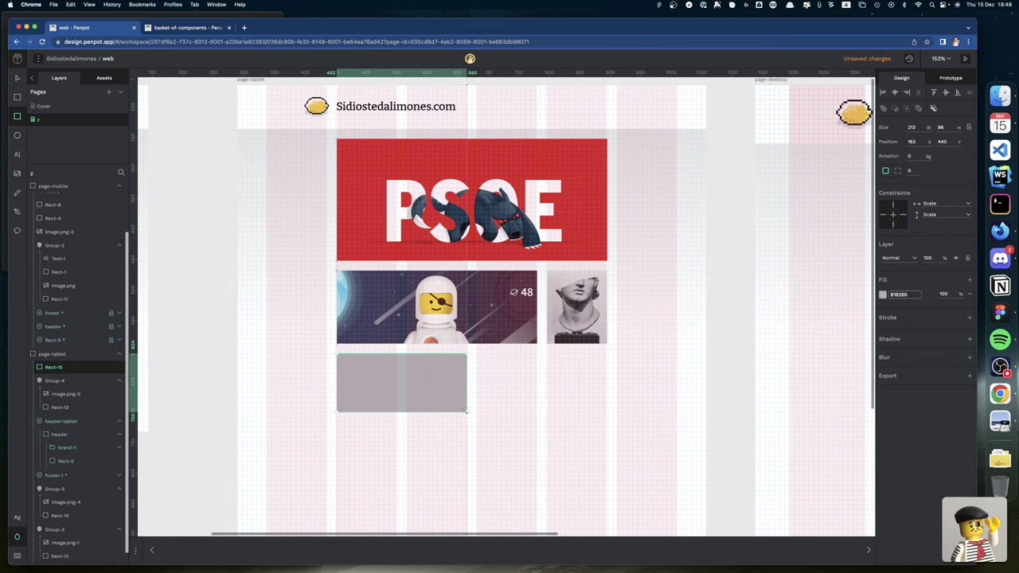
click(942, 128)
text(120)
key(Return)
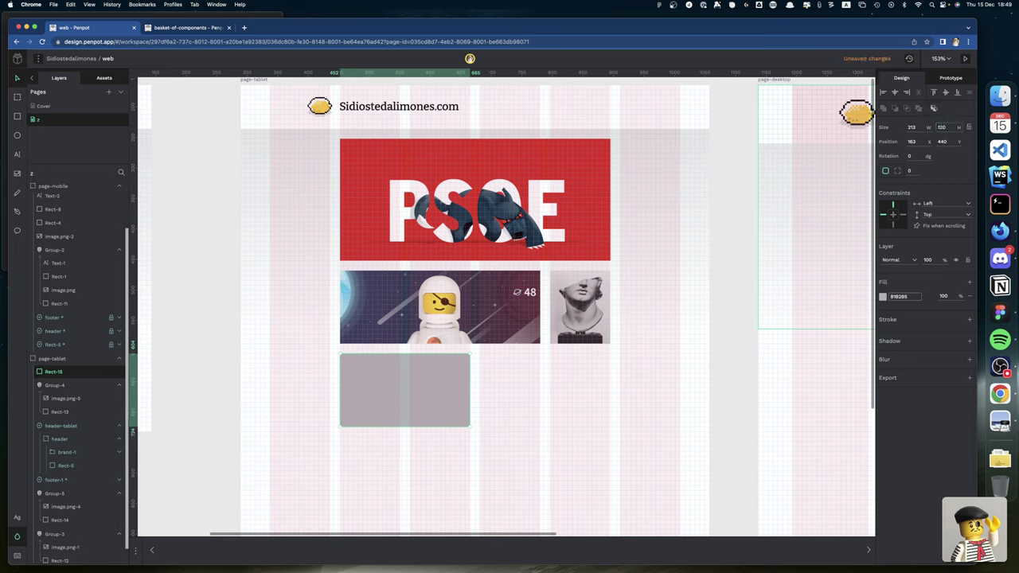
drag(430, 381, 572, 381)
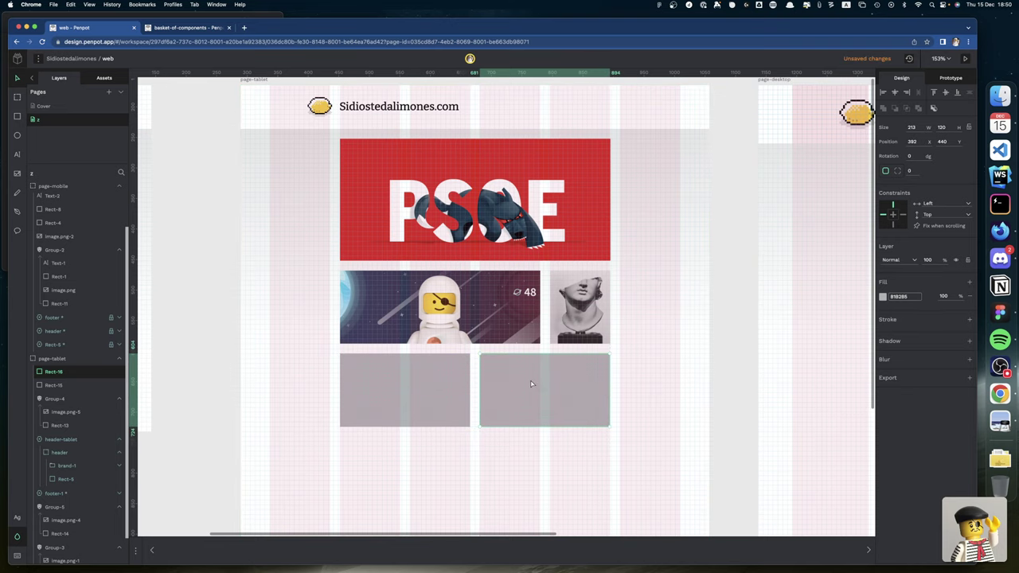
scroll(560, 386, right, 2)
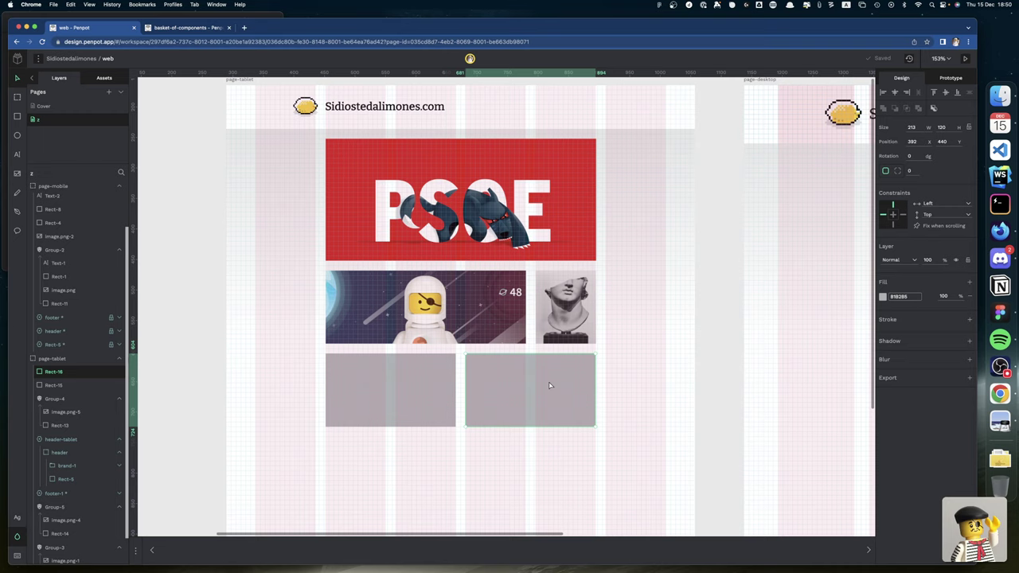
Divide candidate heights 210, 212, 214, 215 and 216 by 8 in the Alfred calculator to find one that fits the grid
key(alt+space)
text(210)
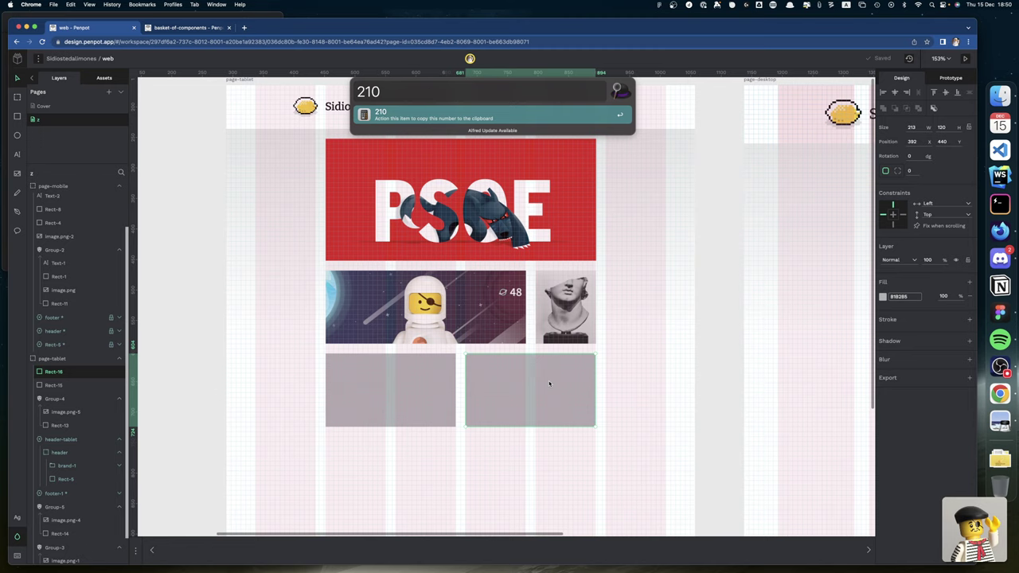
text(/8)
key(Left)
key(Left)
key(BackSpace)
text(2)
key(BackSpace)
text(4)
key(BackSpace)
text(5)
key(BackSpace)
text(6)
key(Escape)
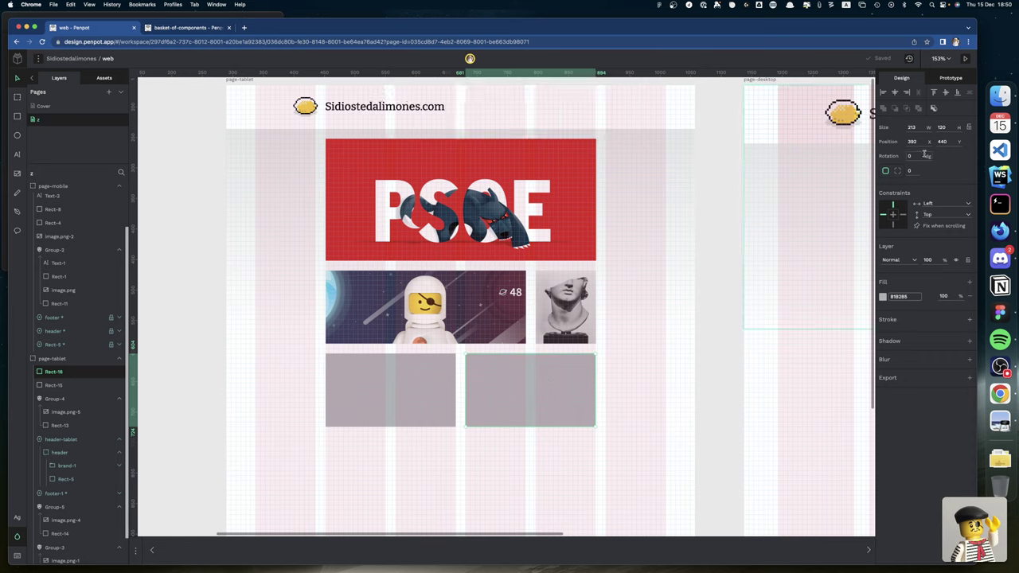
click(938, 127)
key(Escape)
key(2)
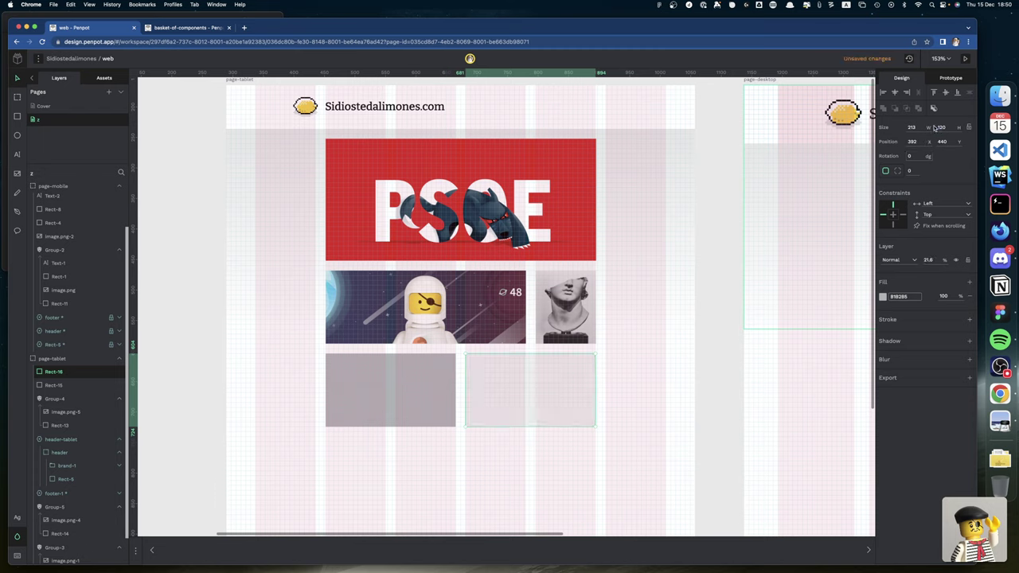
key(0)
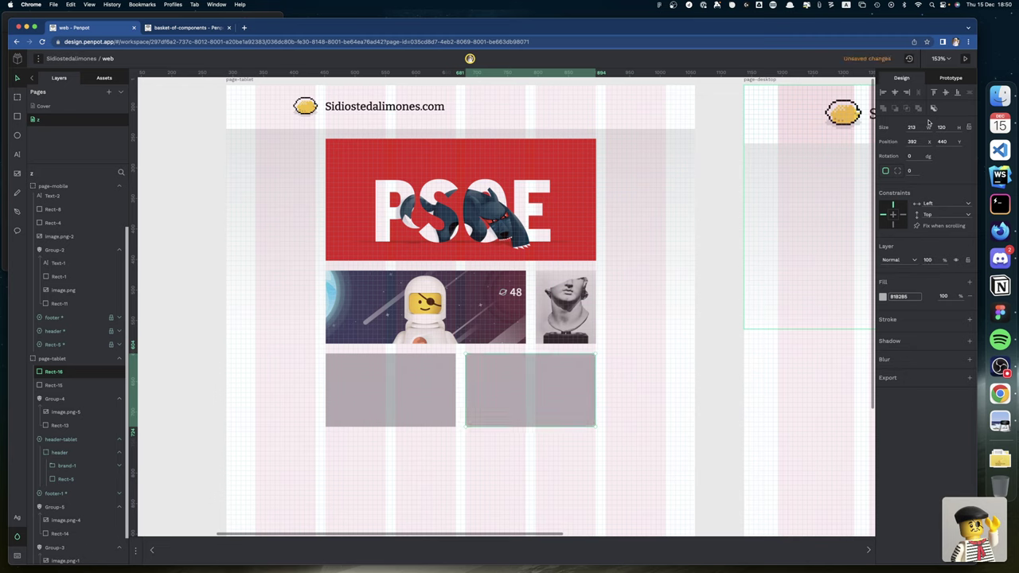
Set the height of the new rectangle at X 392 to 216
click(942, 127)
text(216)
key(Return)
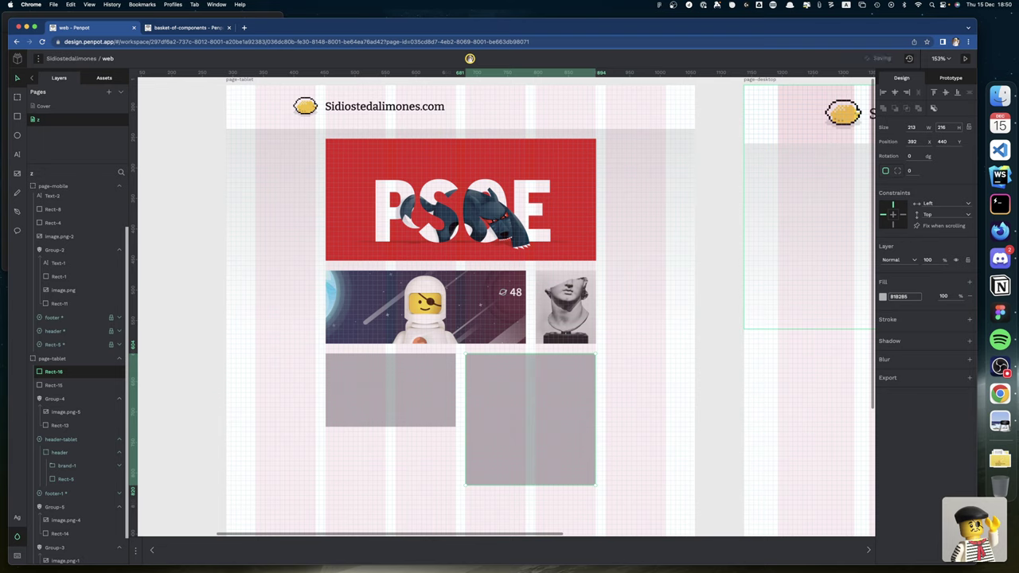
click(655, 414)
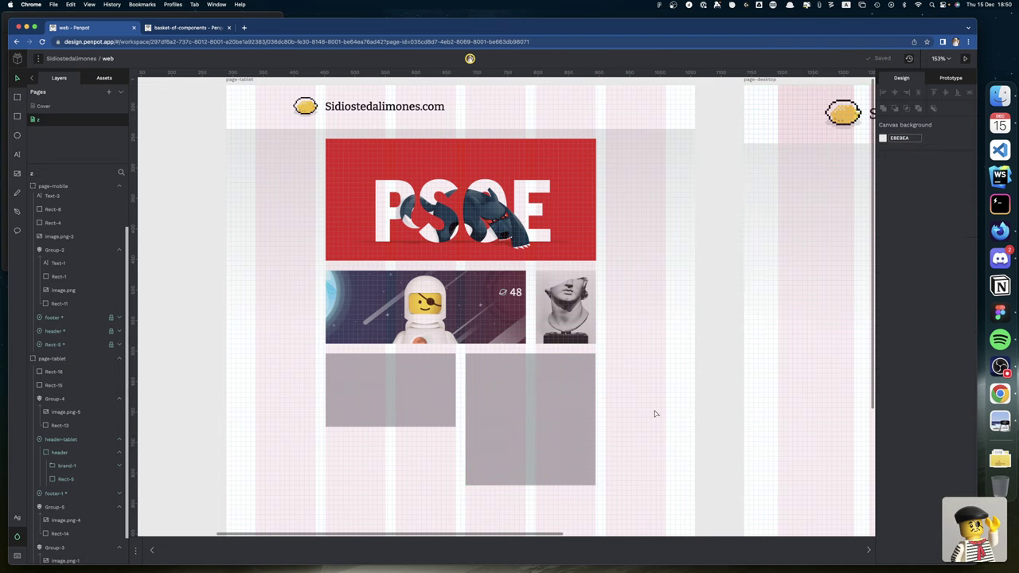
Duplicate the 213 × 120 rectangle and place the copy directly beneath it at X 163, Y 575
scroll(655, 413, left, 3)
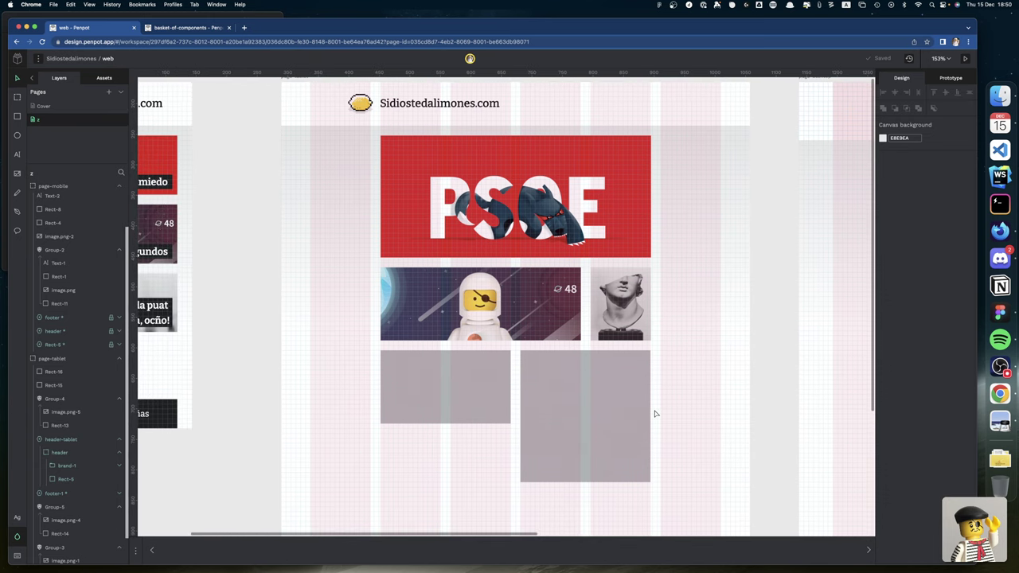
scroll(655, 413, left, 3)
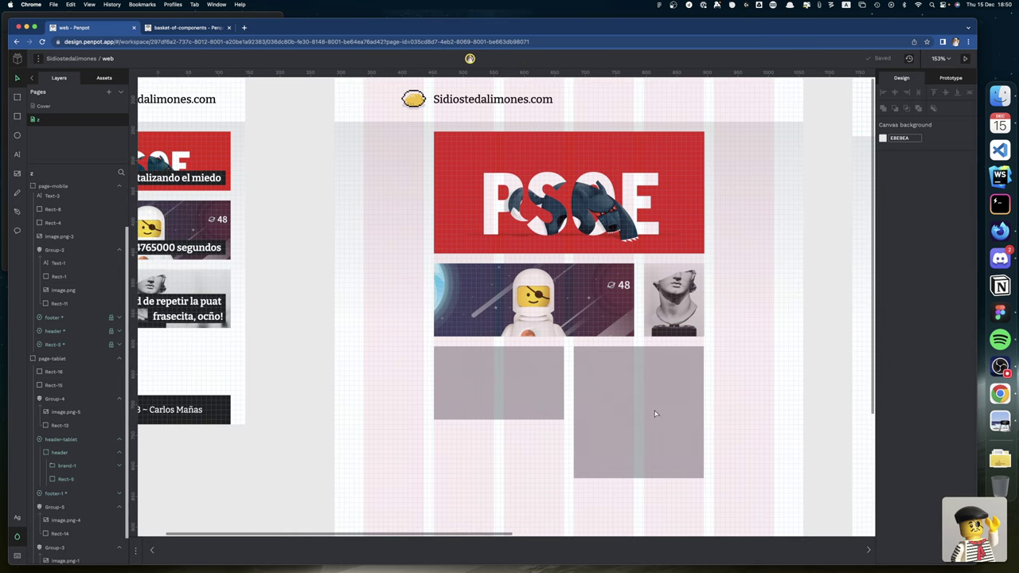
scroll(655, 414, down, 1)
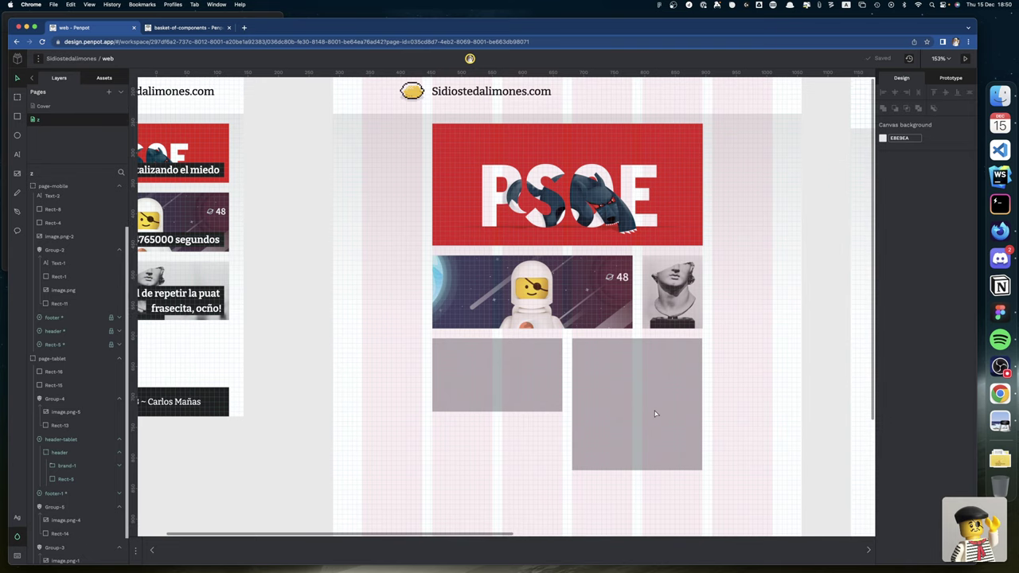
scroll(655, 413, down, 5)
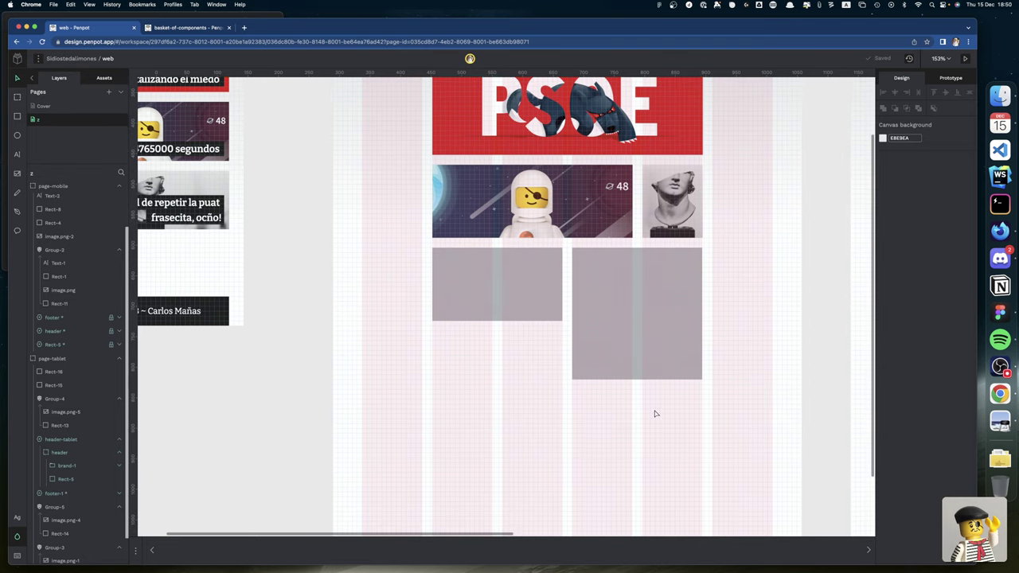
scroll(655, 413, right, 1)
scroll(655, 414, up, 3)
scroll(655, 413, up, 2)
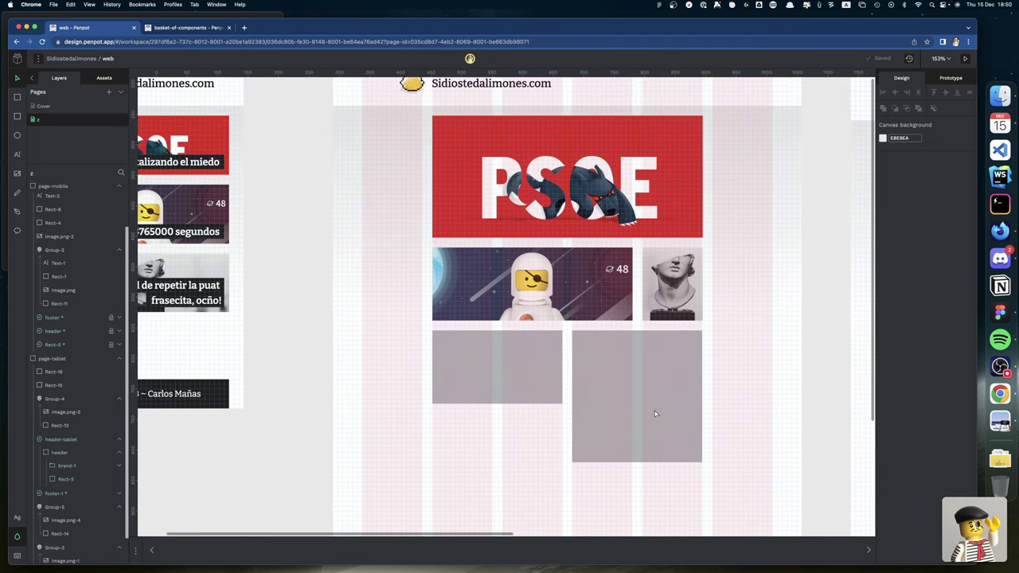
click(500, 371)
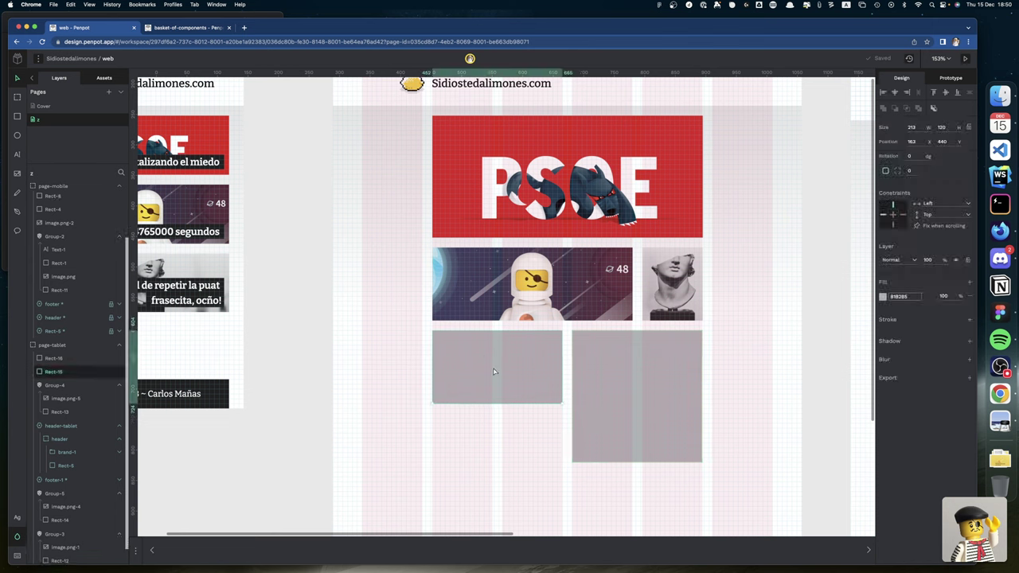
drag(493, 369, 491, 451)
key(alt)
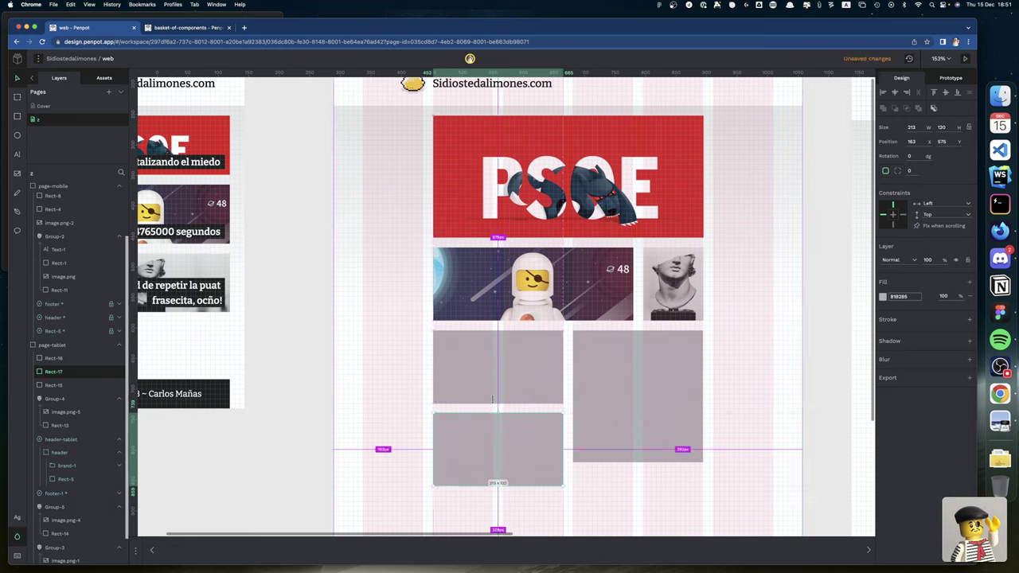
Nudge the copied rectangle at X 163 to Y 576 and extend the tall rectangle beside it to a height of 256
key(Down)
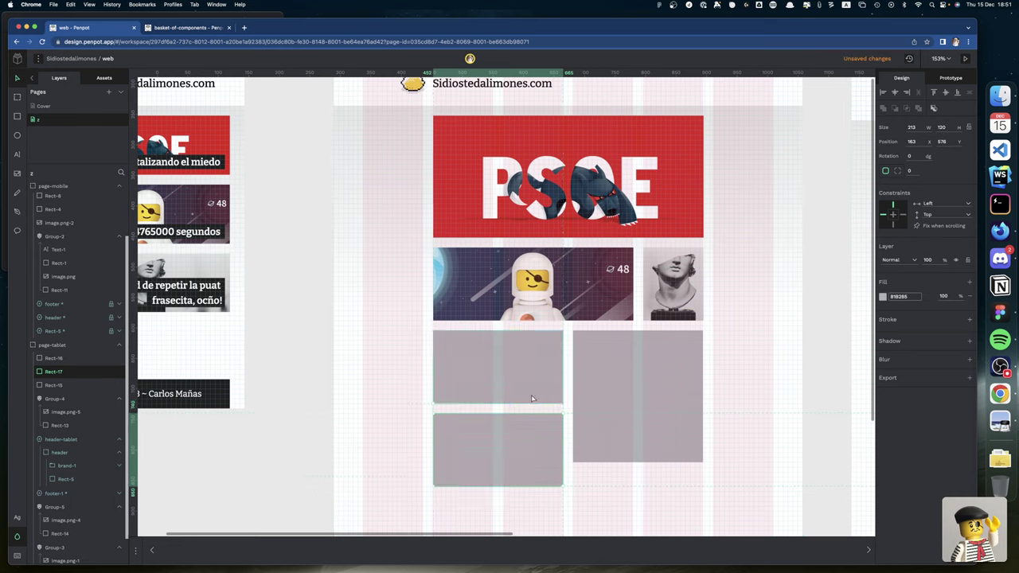
click(621, 453)
drag(603, 462, 599, 486)
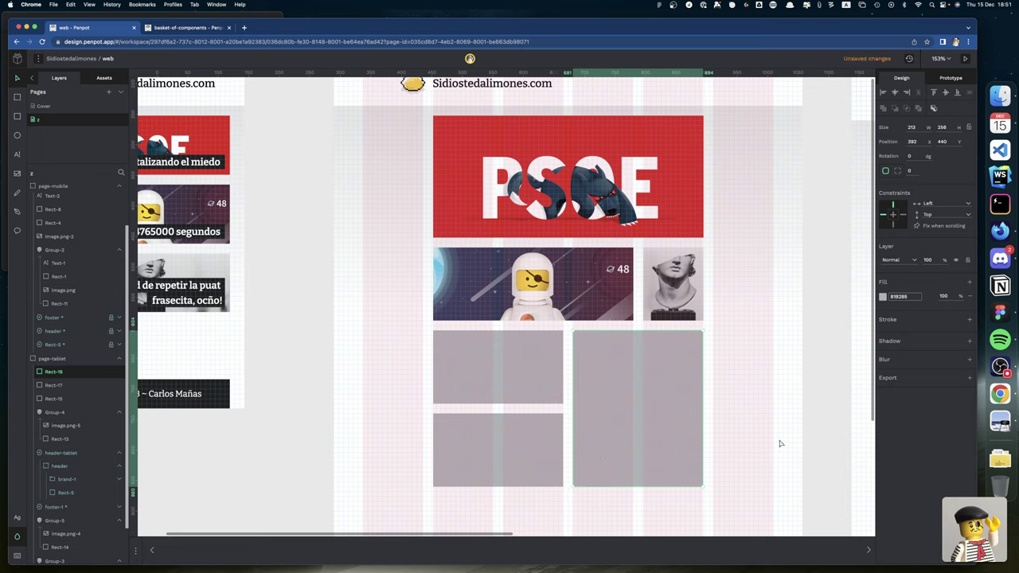
click(746, 431)
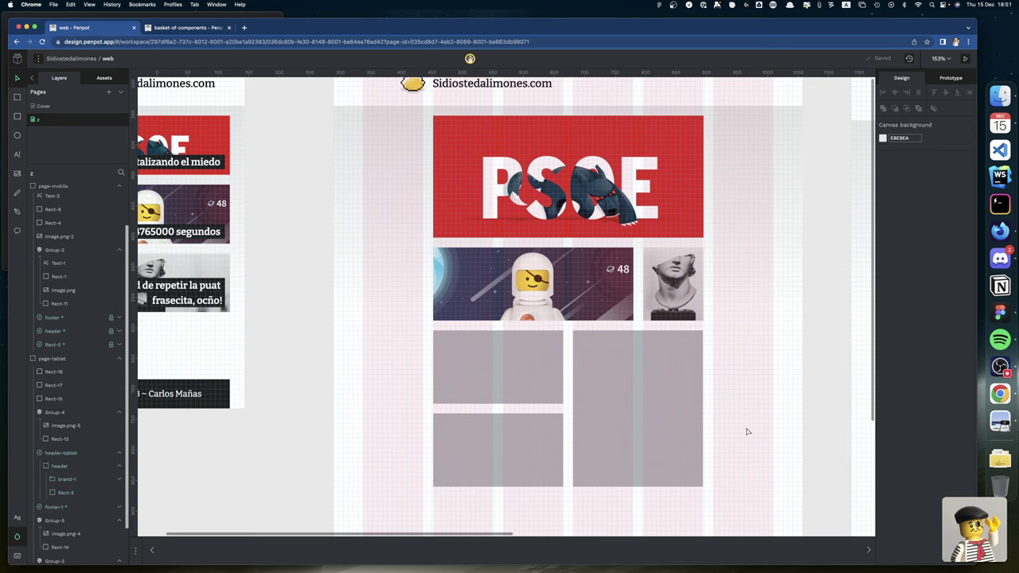
Duplicate the 213 × 120 rectangle twice to form a row beneath the placeholders at Y 712, at X 163 and X 392
scroll(746, 430, down, 5)
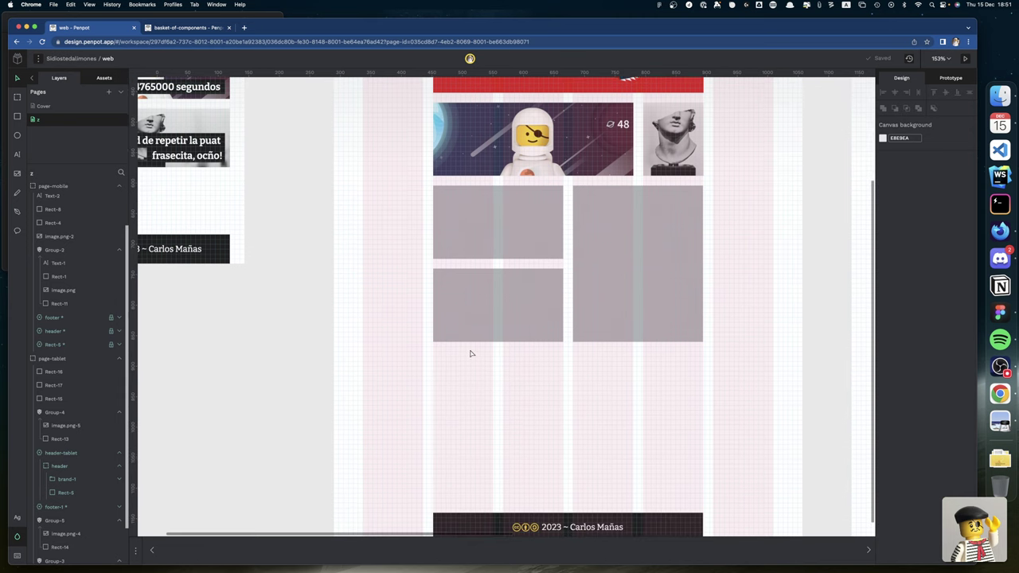
click(488, 315)
key(ctrl+d)
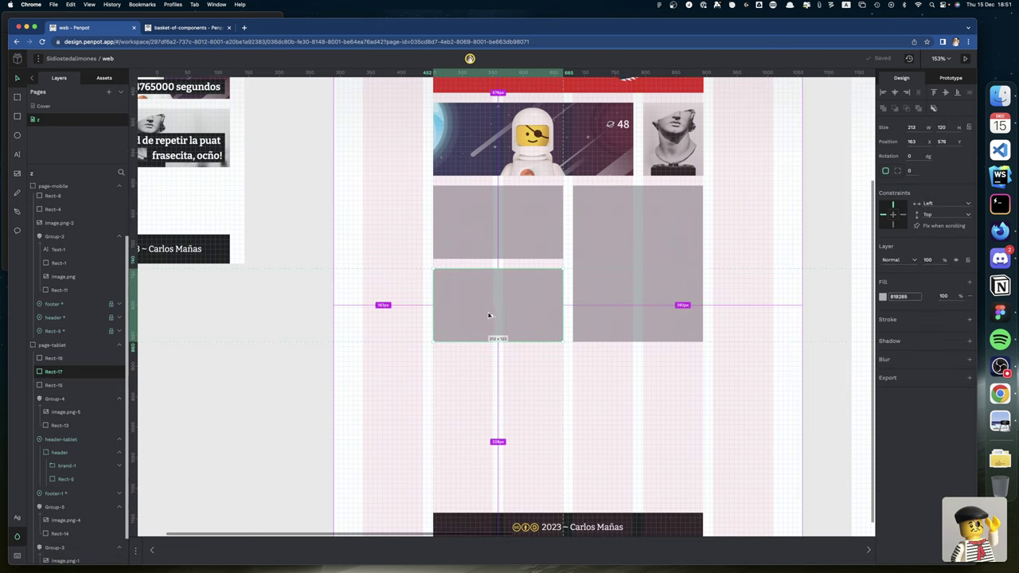
drag(488, 315, 485, 397)
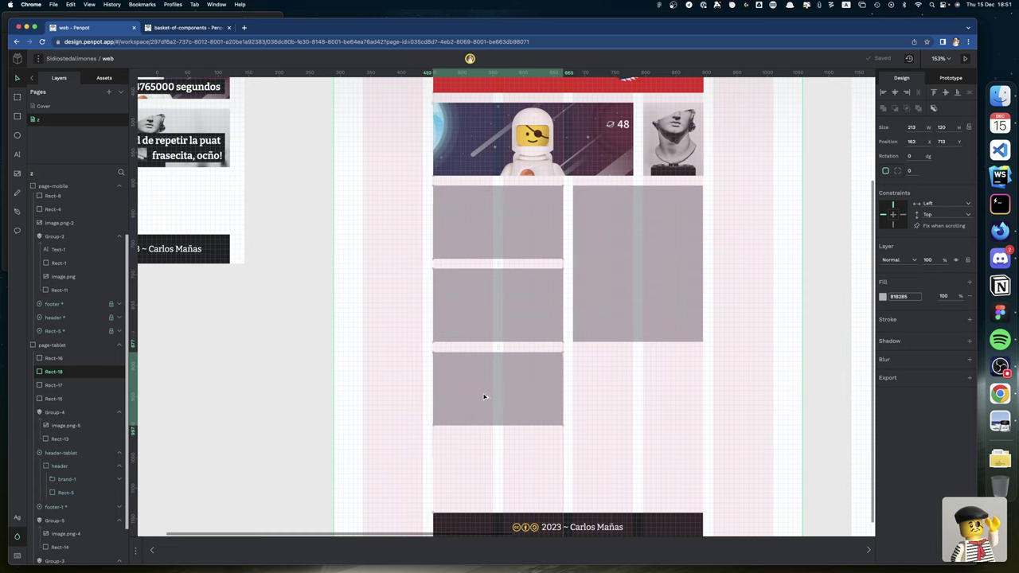
key(Up)
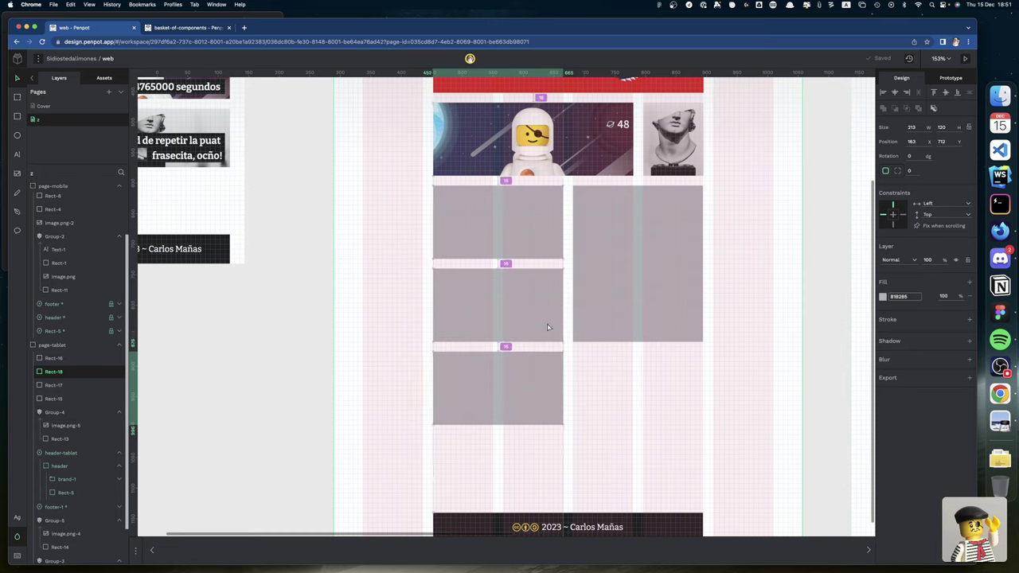
drag(514, 397, 646, 396)
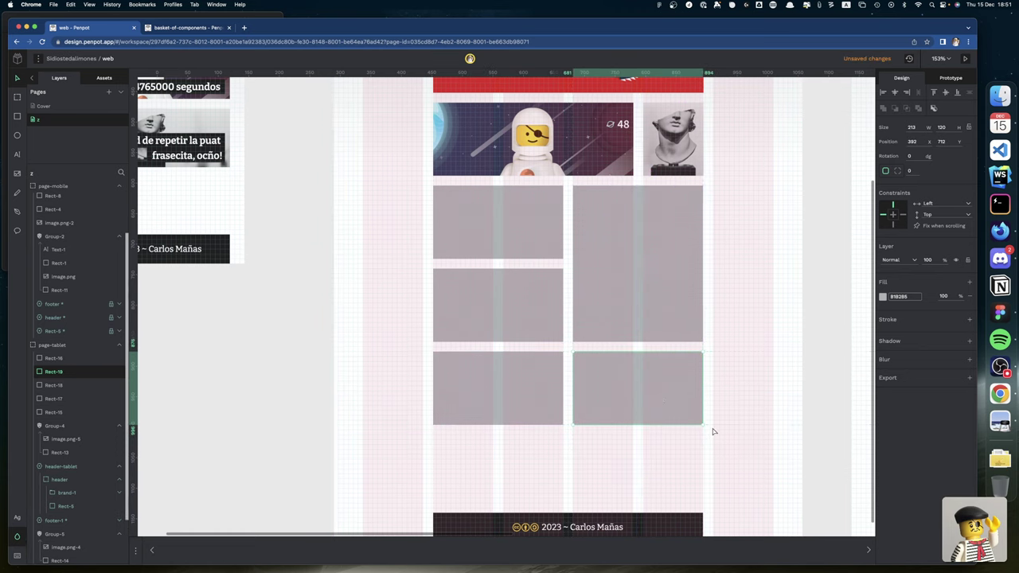
Try widening the rectangle at X 163, Y 576 to 253 over the tall placeholder, and restore its width to 213
scroll(711, 429, up, 3)
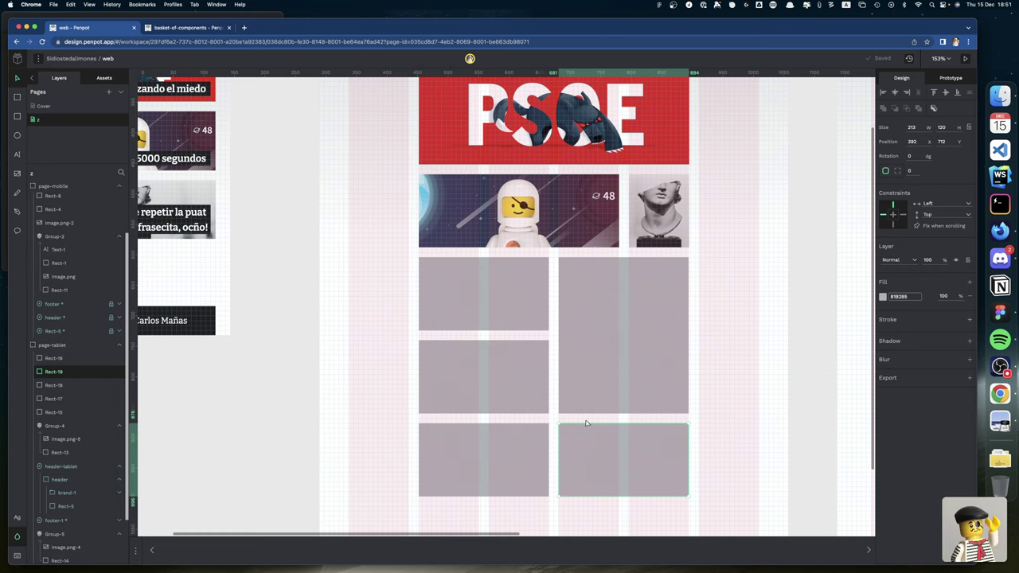
scroll(587, 423, up, 1)
click(546, 382)
drag(546, 382, 574, 388)
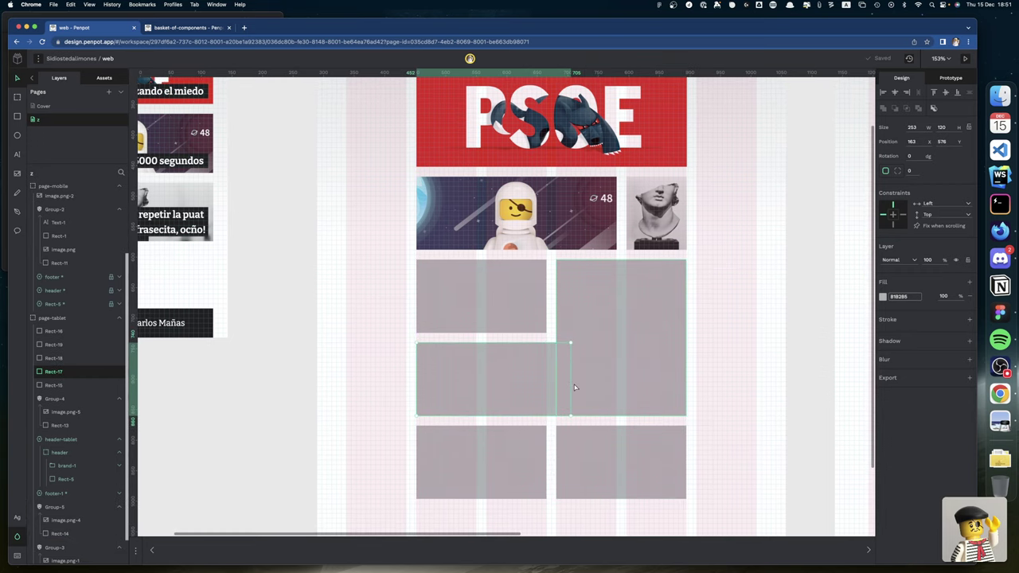
click(715, 405)
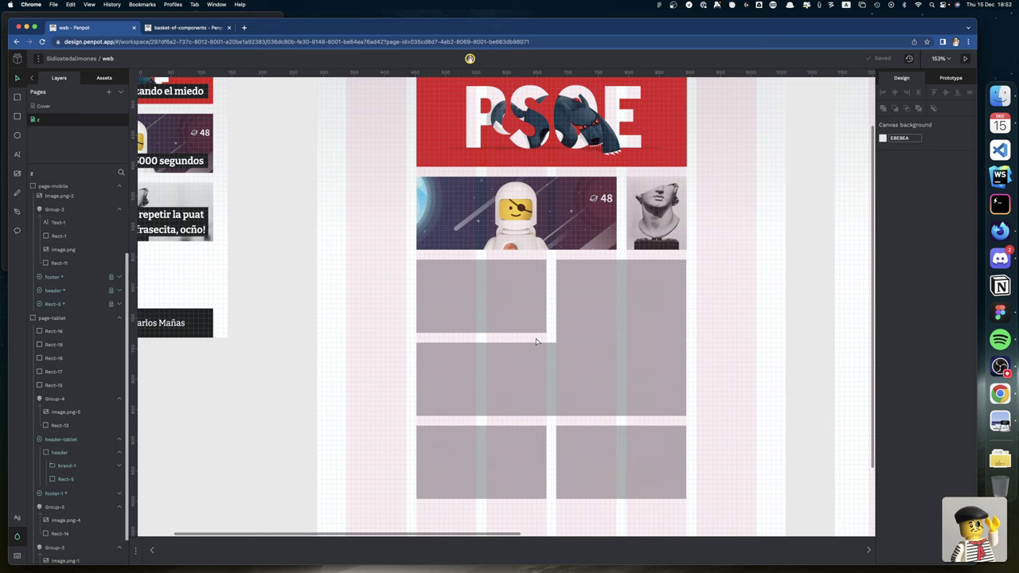
scroll(589, 354, right, 1)
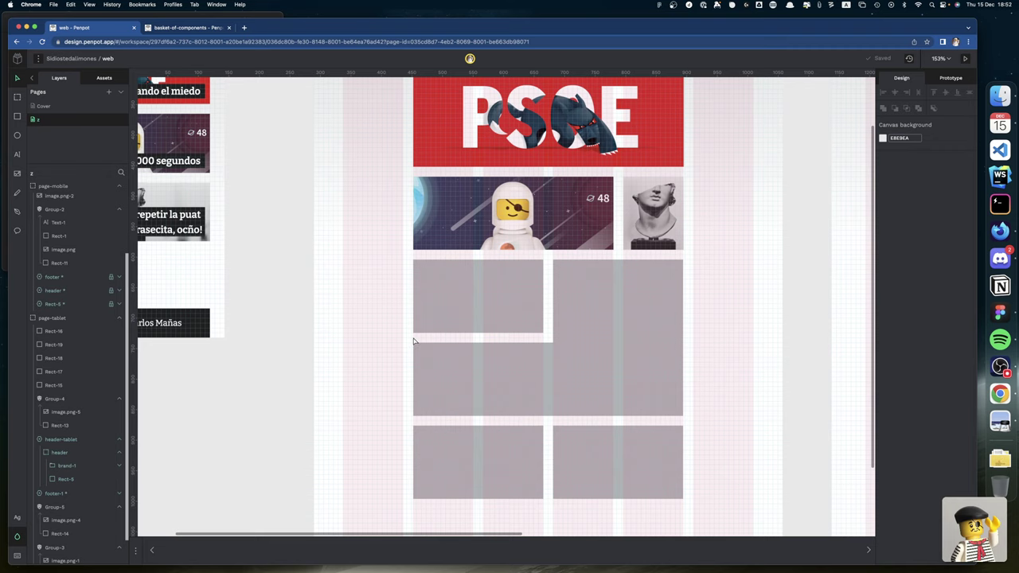
scroll(509, 294, up, 1)
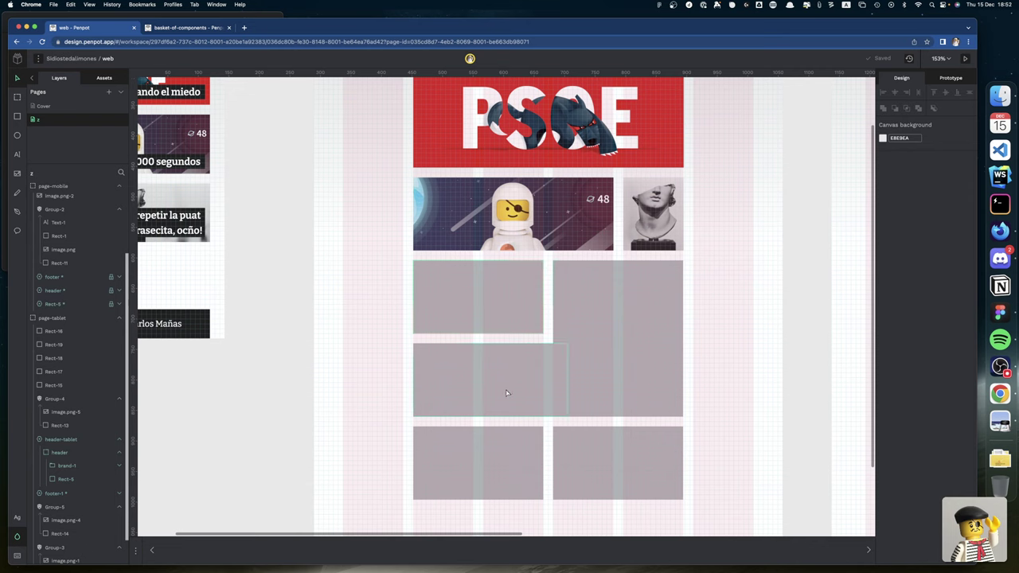
click(543, 386)
drag(566, 379, 542, 379)
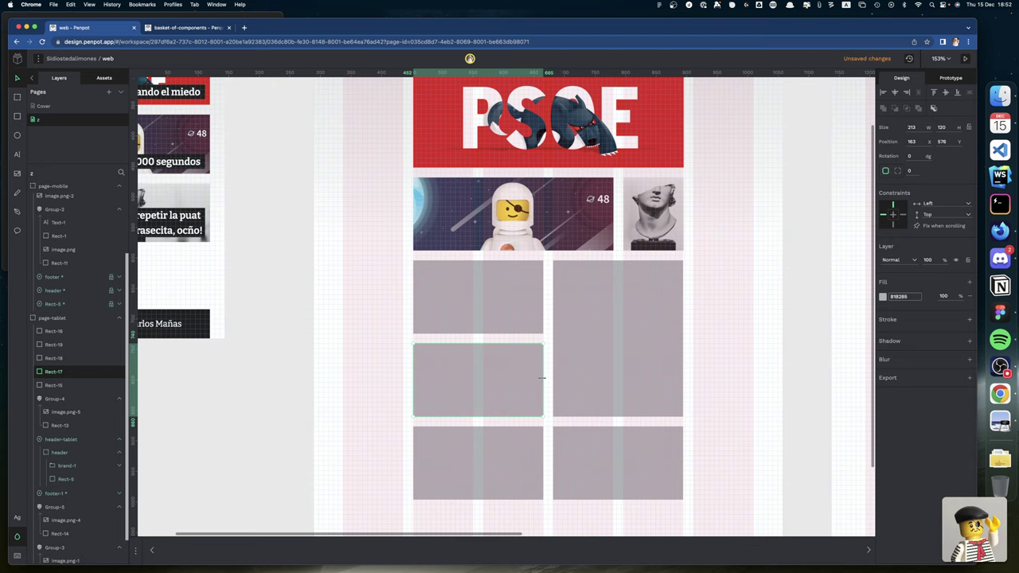
Delete the rectangle at X 163, Y 712 and extend the one above it to a height of 256 to fill the gap
click(511, 439)
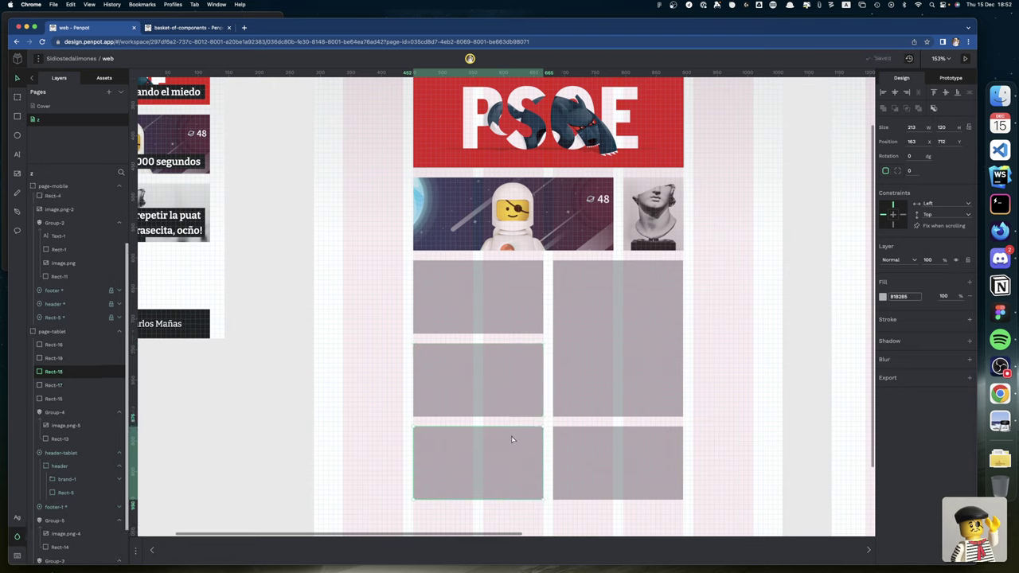
drag(512, 440, 508, 412)
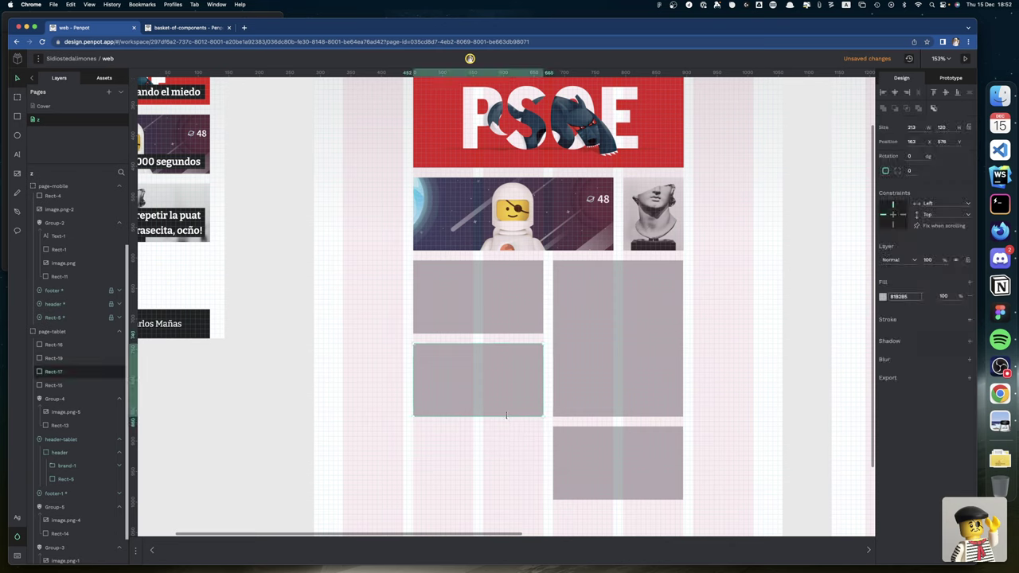
drag(505, 459, 505, 498)
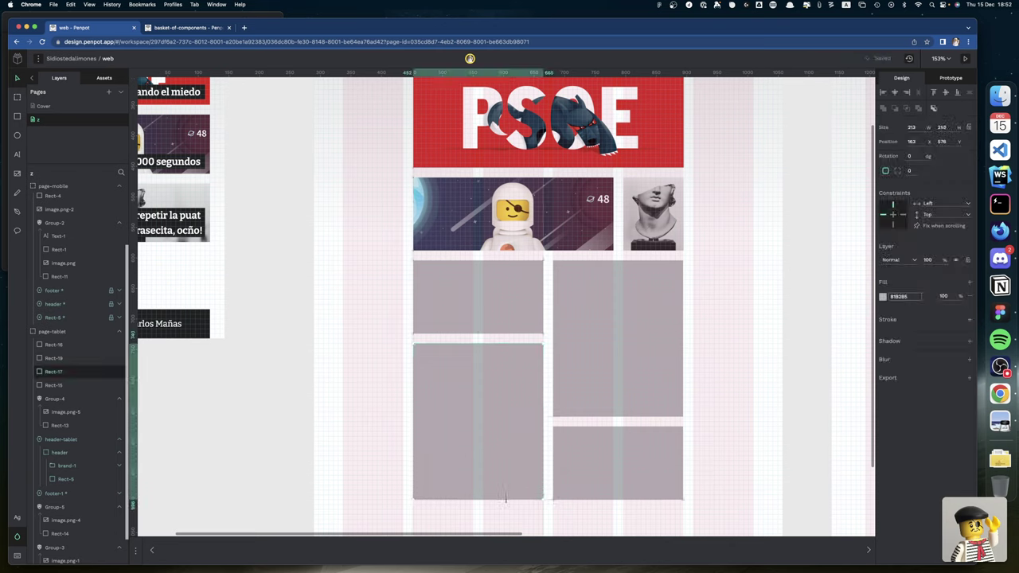
click(725, 351)
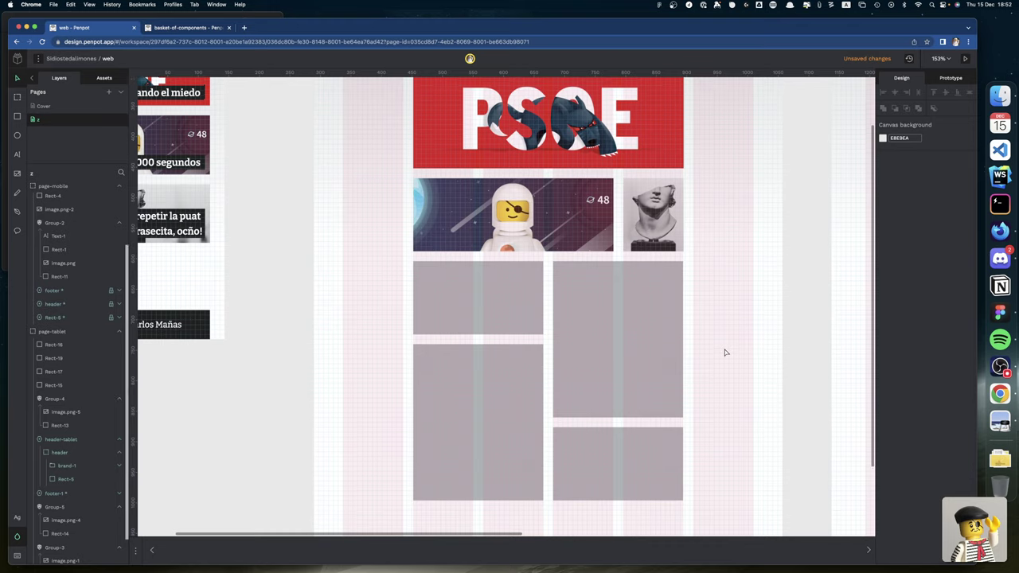
Inspect the masked PSOE banner's image and mask rectangle, the astronaut banner group and the placeholder grid beneath them
scroll(725, 352, up, 3)
scroll(725, 352, right, 1)
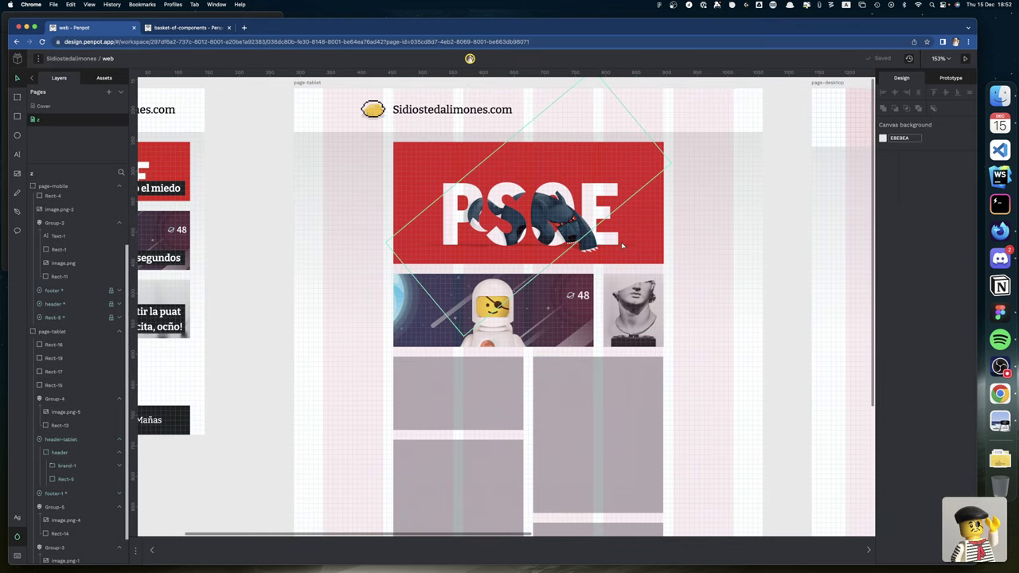
click(589, 232)
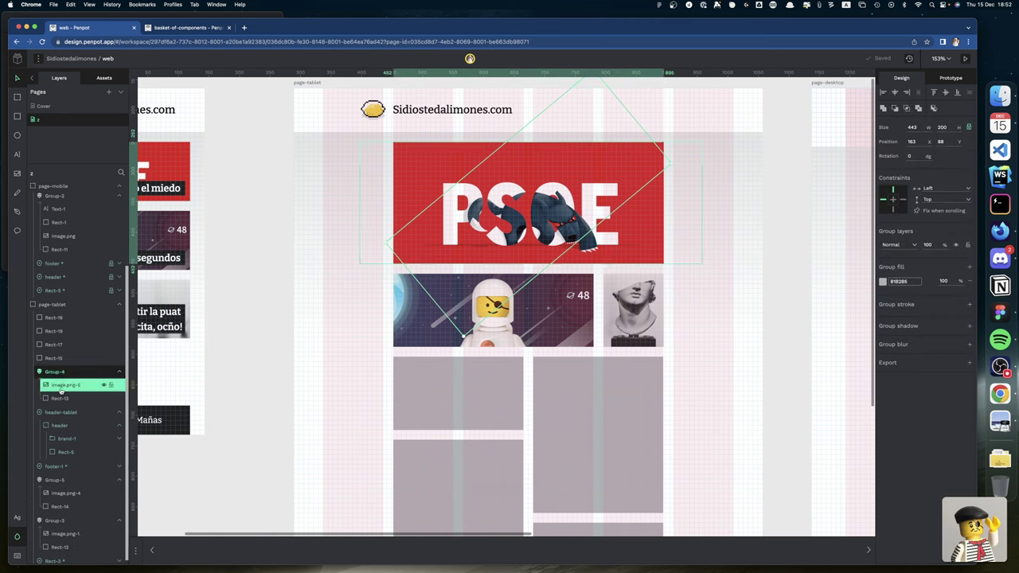
click(60, 394)
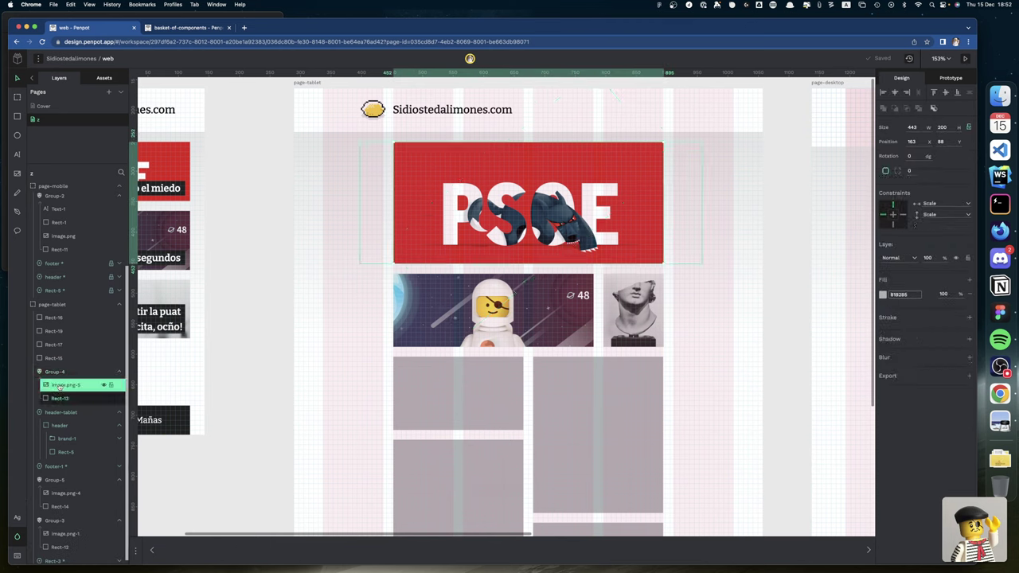
click(60, 386)
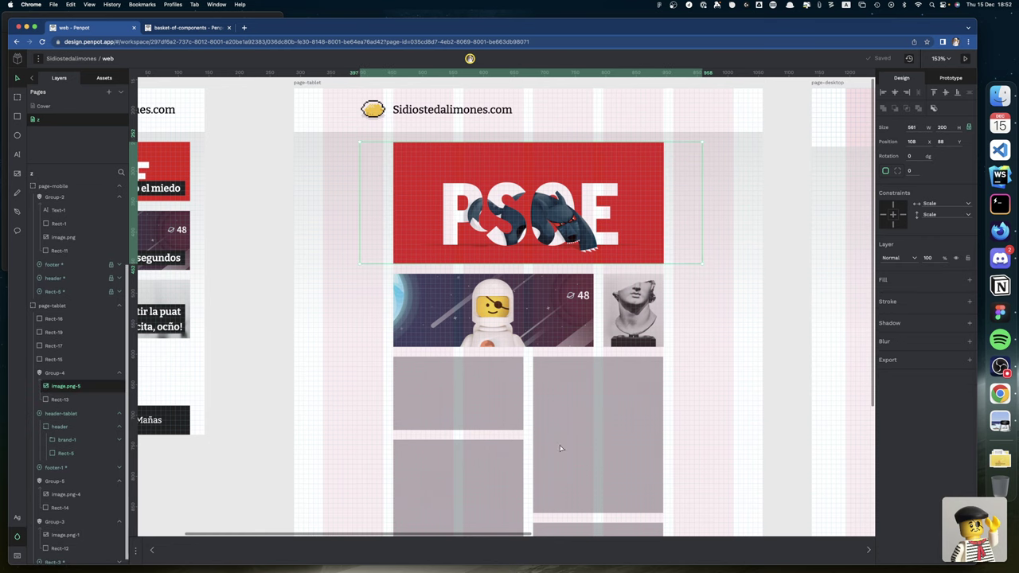
scroll(597, 398, down, 5)
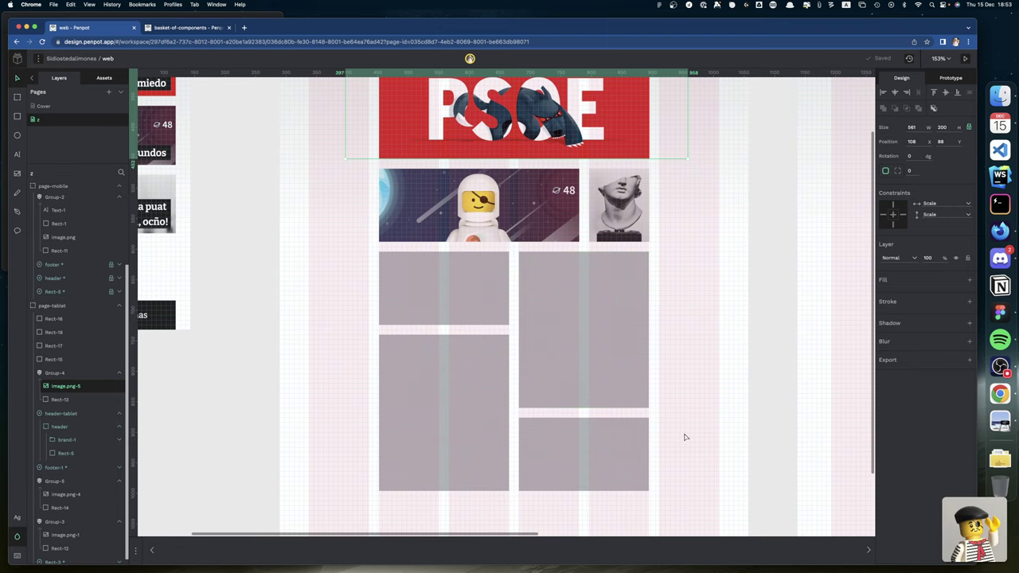
scroll(685, 437, down, 6)
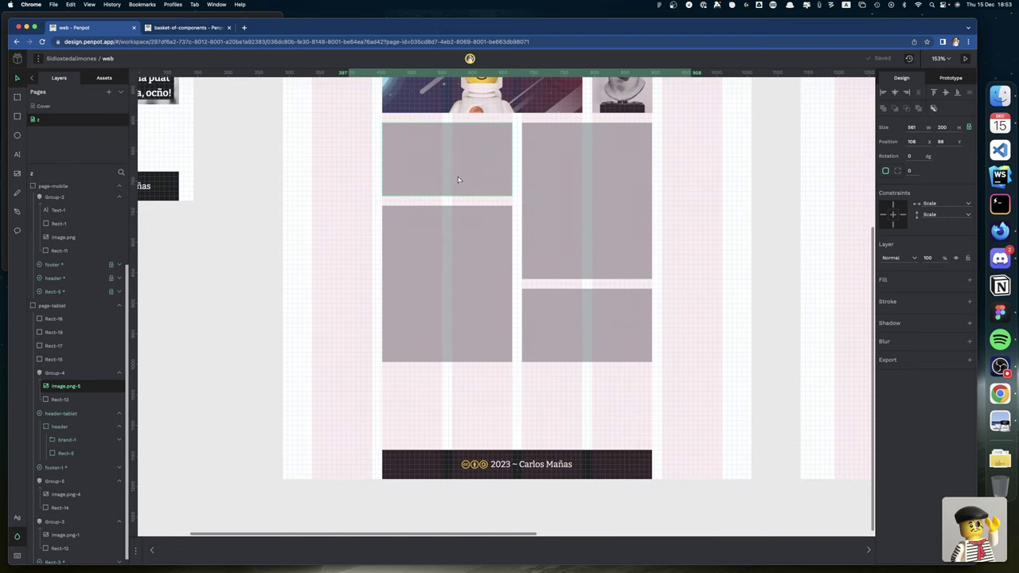
scroll(458, 179, up, 1)
scroll(458, 179, up, 5)
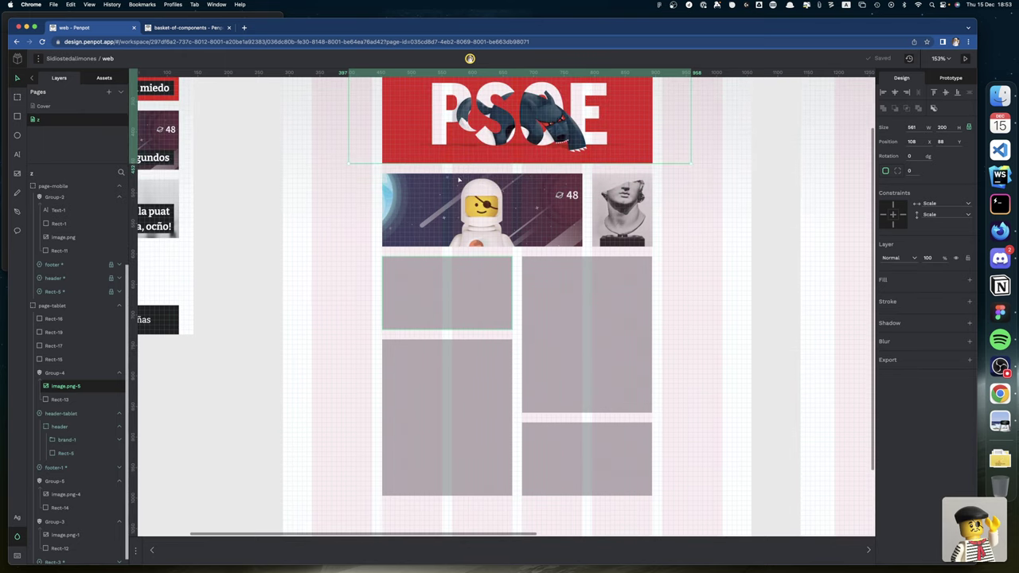
click(500, 229)
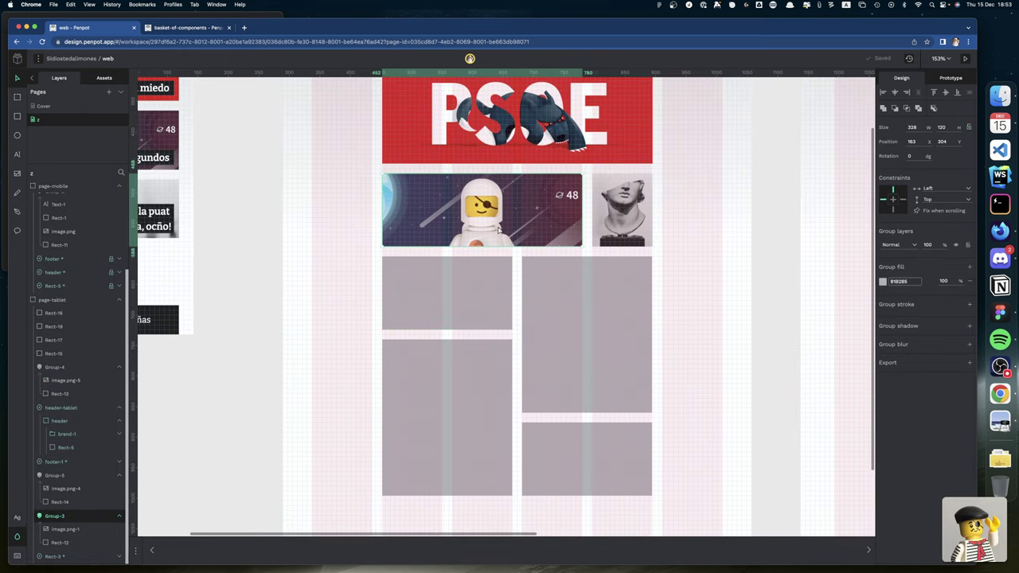
click(436, 299)
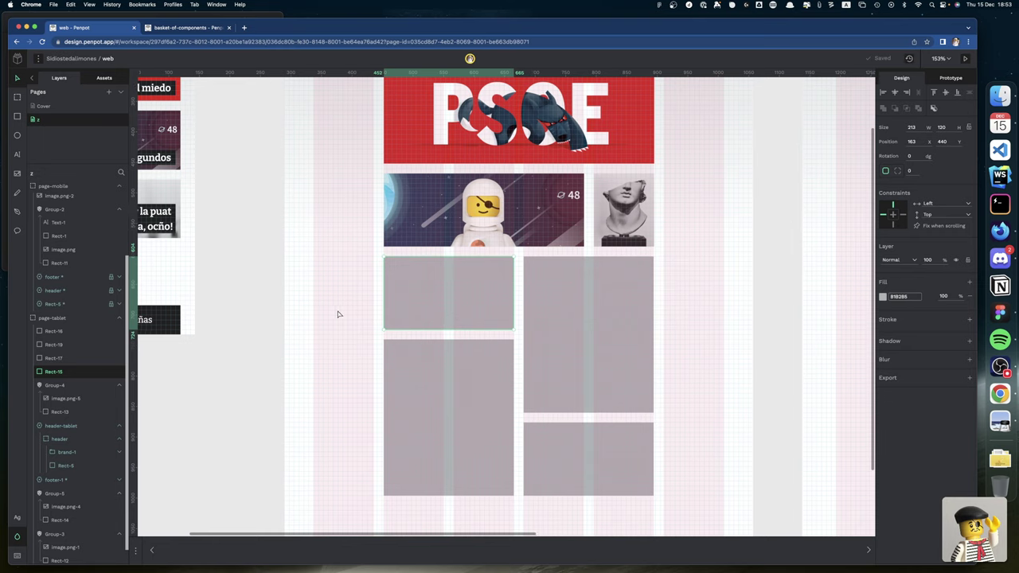
Review the full tablet page down to the footer and compare its banners with the titled banners on the mobile page
scroll(411, 332, down, 5)
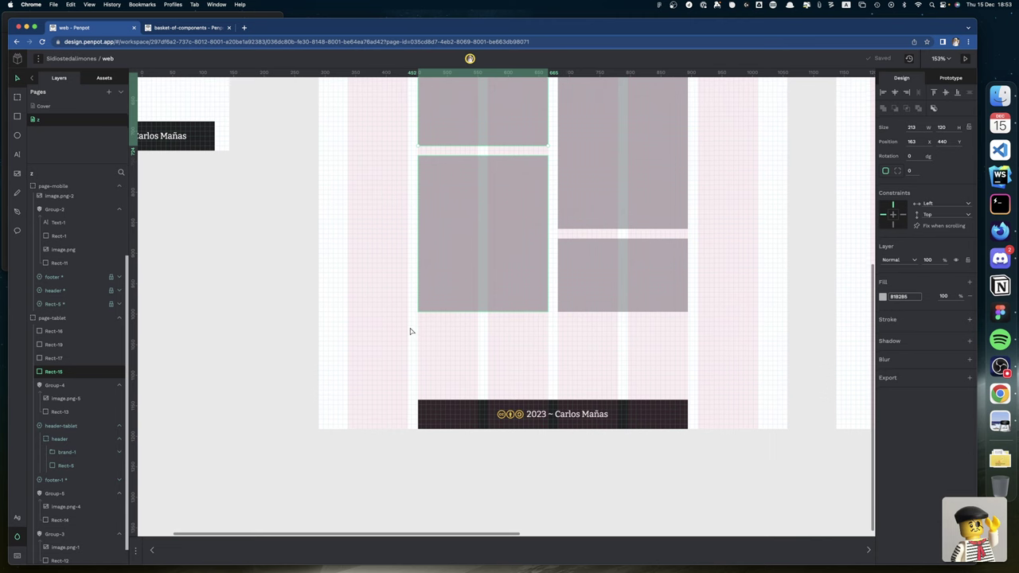
scroll(411, 331, up, 5)
scroll(412, 332, up, 5)
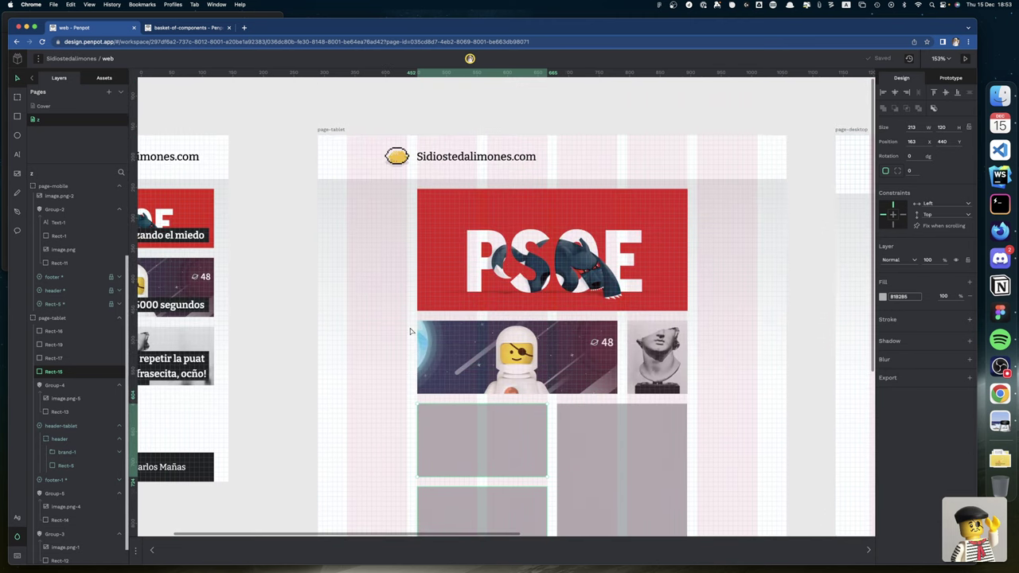
scroll(412, 332, right, 2)
scroll(411, 331, down, 2)
scroll(411, 332, down, 3)
scroll(411, 331, up, 3)
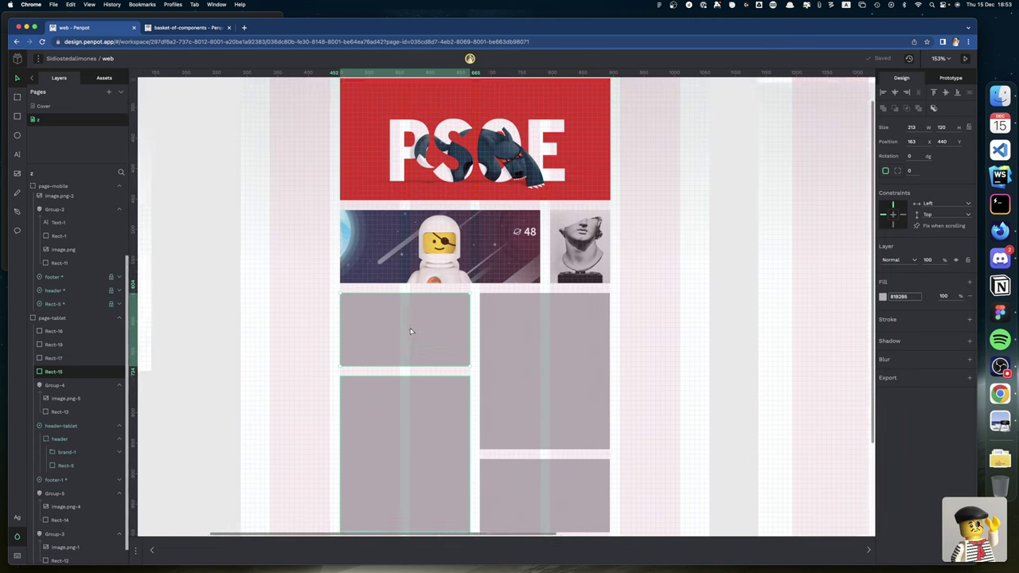
scroll(411, 331, left, 8)
scroll(411, 331, down, 1)
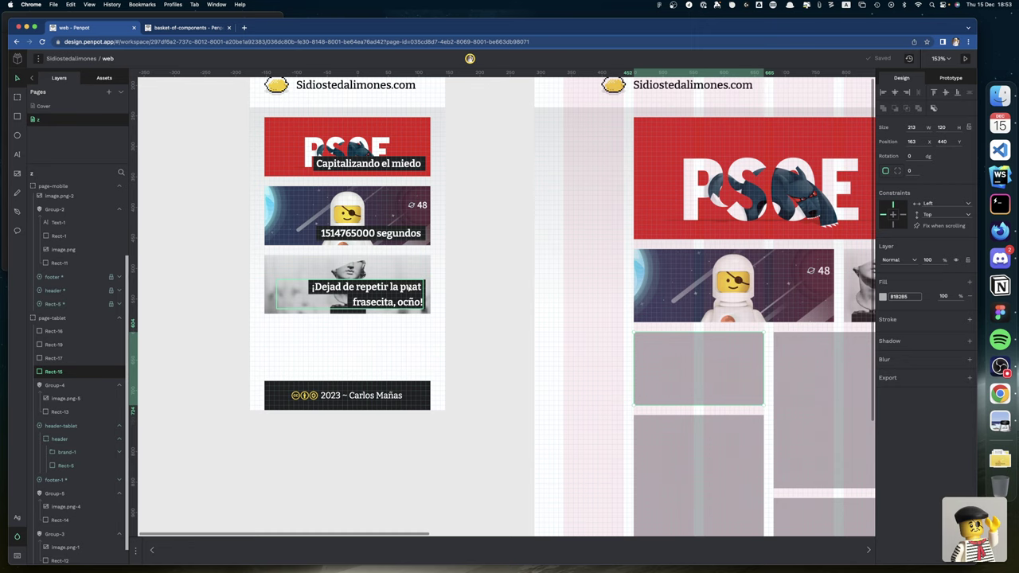
scroll(408, 288, right, 5)
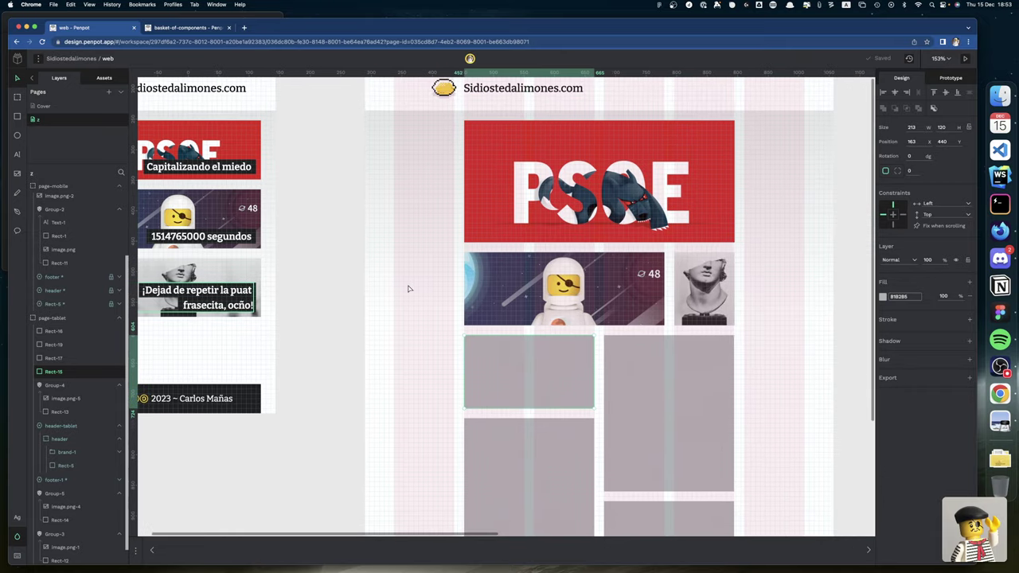
scroll(408, 289, left, 3)
scroll(407, 289, up, 2)
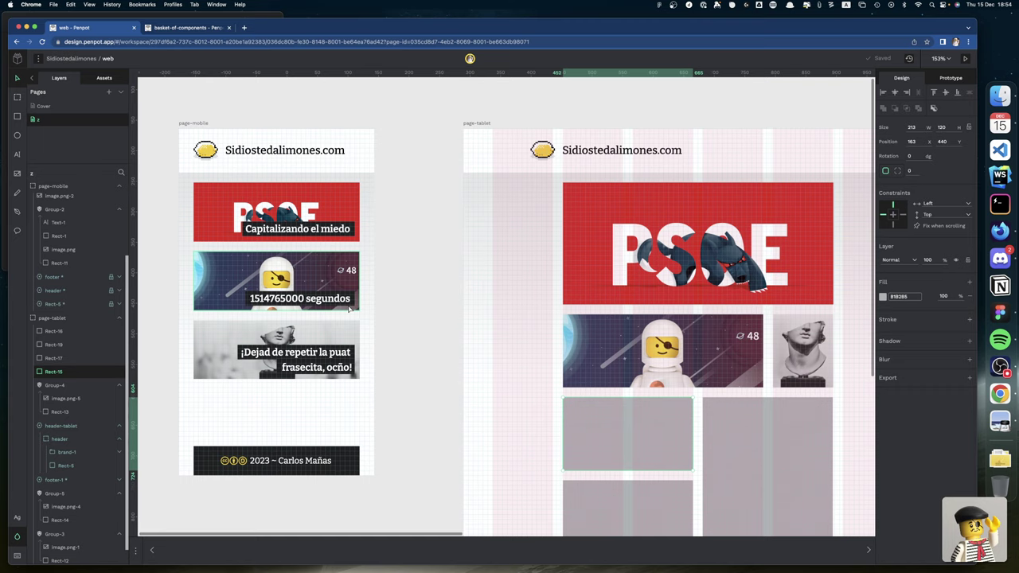
scroll(348, 310, down, 2)
scroll(349, 311, right, 4)
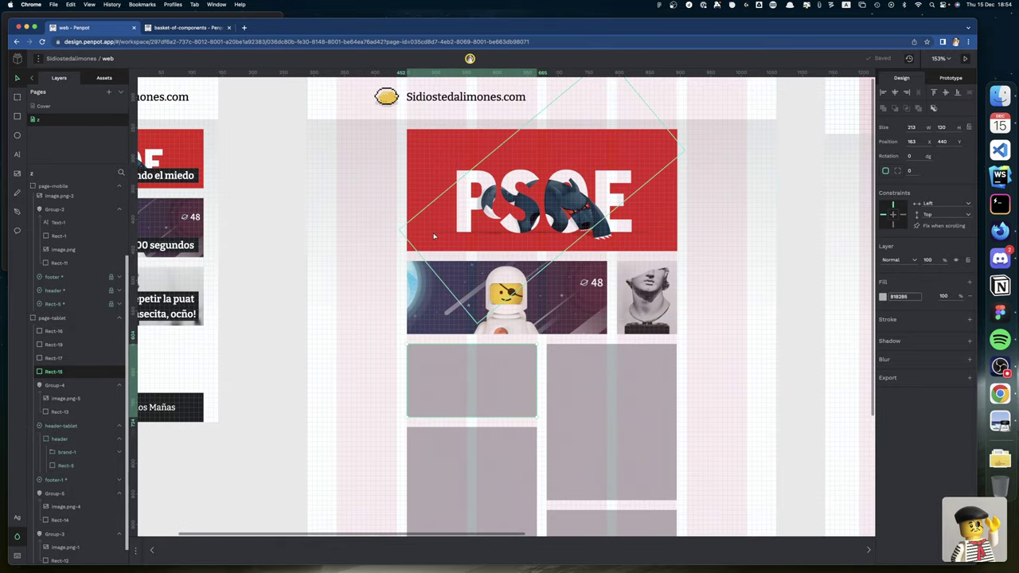
scroll(514, 230, up, 1)
scroll(509, 230, left, 5)
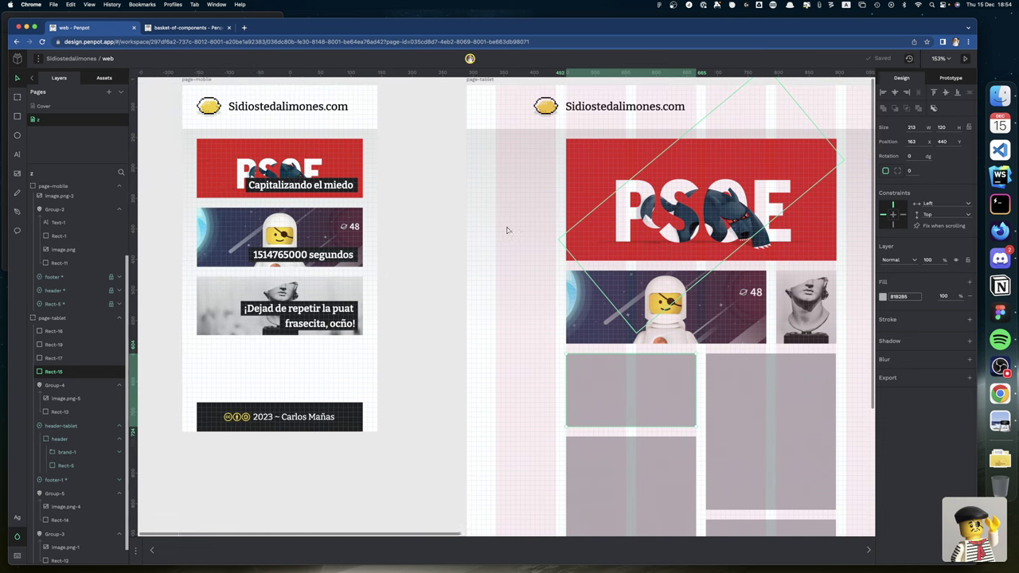
Copy the "Capitalizando el miedo" title with its dark background from the mobile page and paste it onto the tablet's PSOE banner
scroll(506, 230, down, 1)
scroll(507, 230, right, 2)
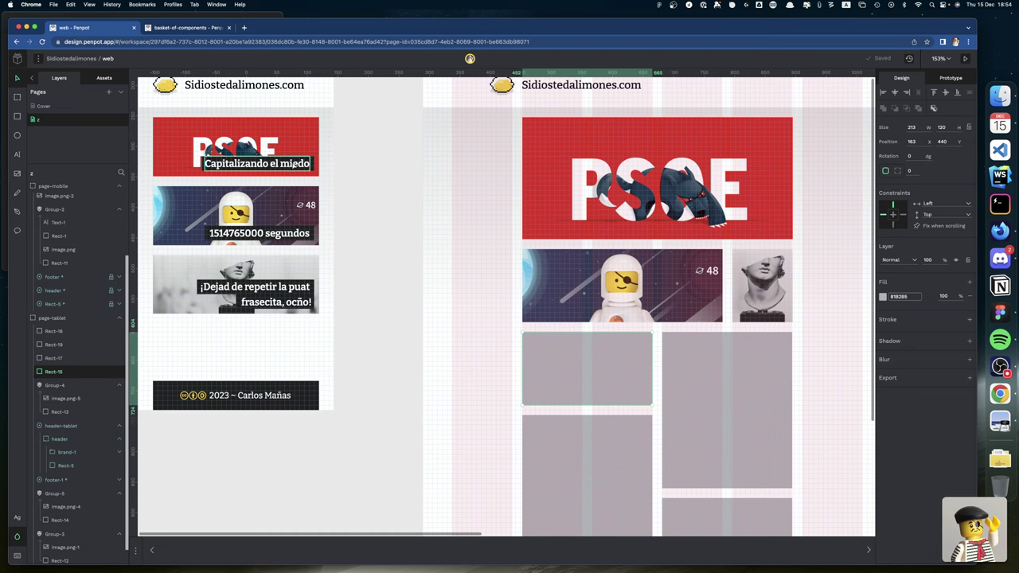
click(292, 167)
shift+click(315, 168)
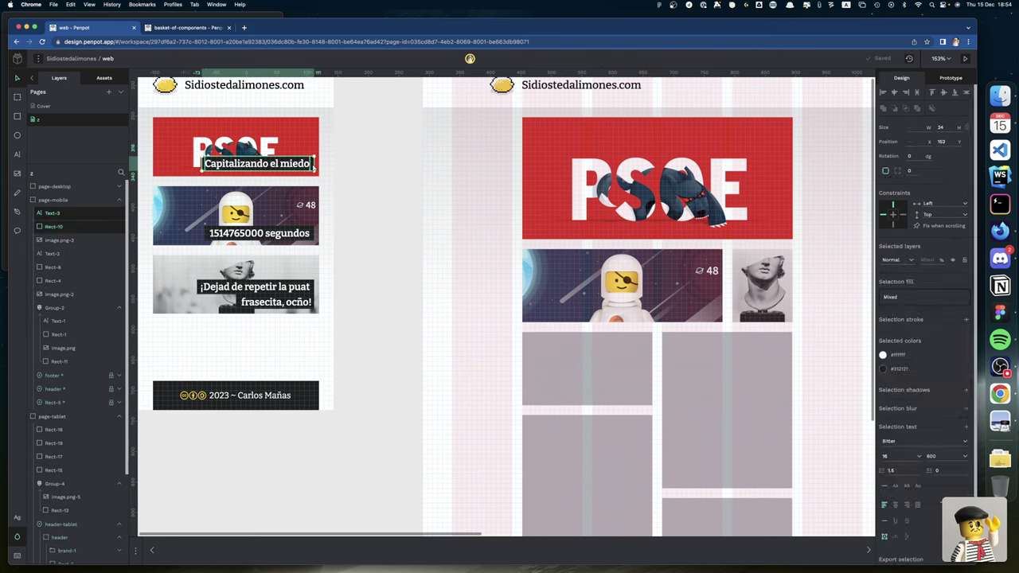
click(542, 156)
key(ctrl+v)
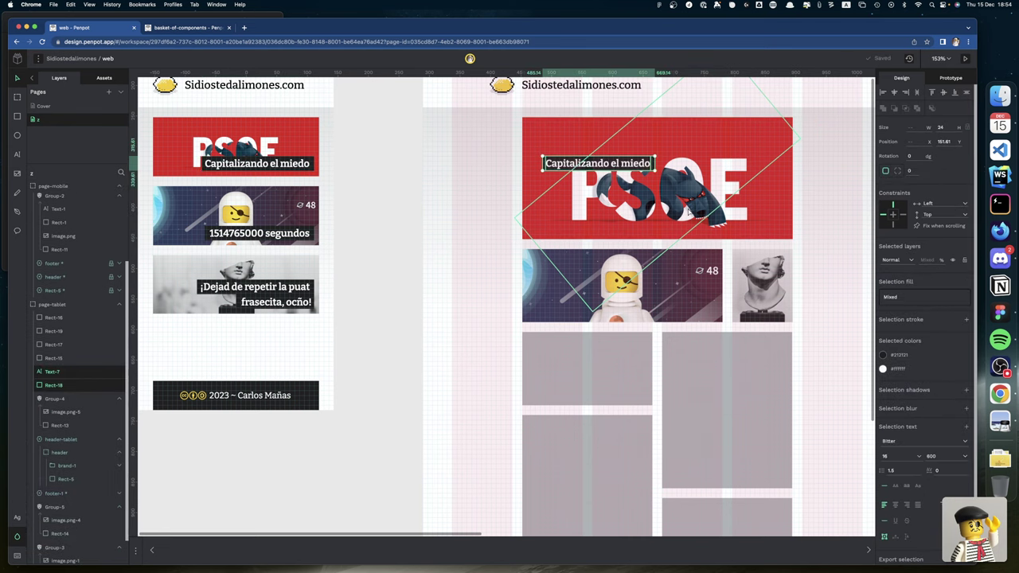
Move the pasted title across the tablet's PSOE banner to near its right edge at Y 152
scroll(690, 211, down, 5)
scroll(689, 211, up, 5)
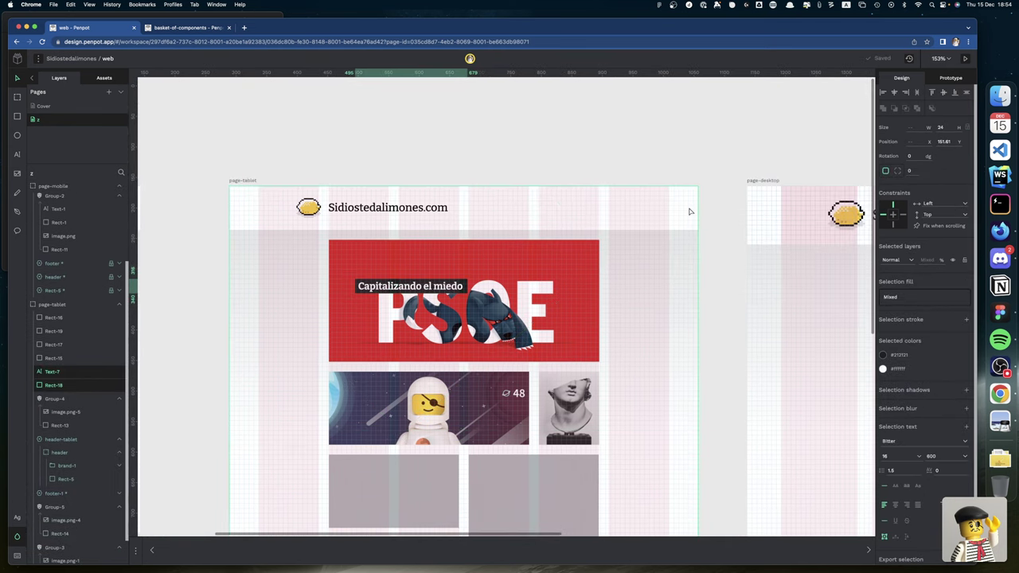
key(shift+Right)
key(shift+Right)
key(shift+Right)
key(shift+Right)
key(shift+Right)
key(shift+Right)
key(shift+Right)
key(shift+Right)
key(shift+Right)
key(shift+Right)
key(shift+Right)
key(shift+Right)
key(shift+Right)
key(shift+Right)
key(shift+Right)
key(shift+Right)
key(shift+Right)
key(shift+Right)
key(shift+Right)
key(shift+Right)
key(shift+Right)
Compare the title's size and placement on the tablet's PSOE banner with the titled banners on the mobile page
scroll(477, 258, down, 5)
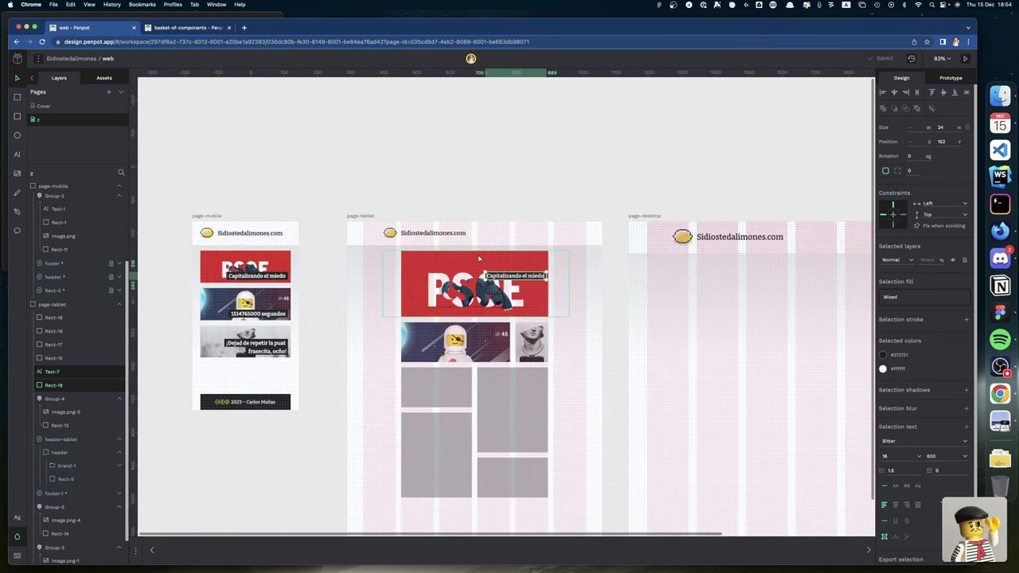
scroll(479, 257, up, 1)
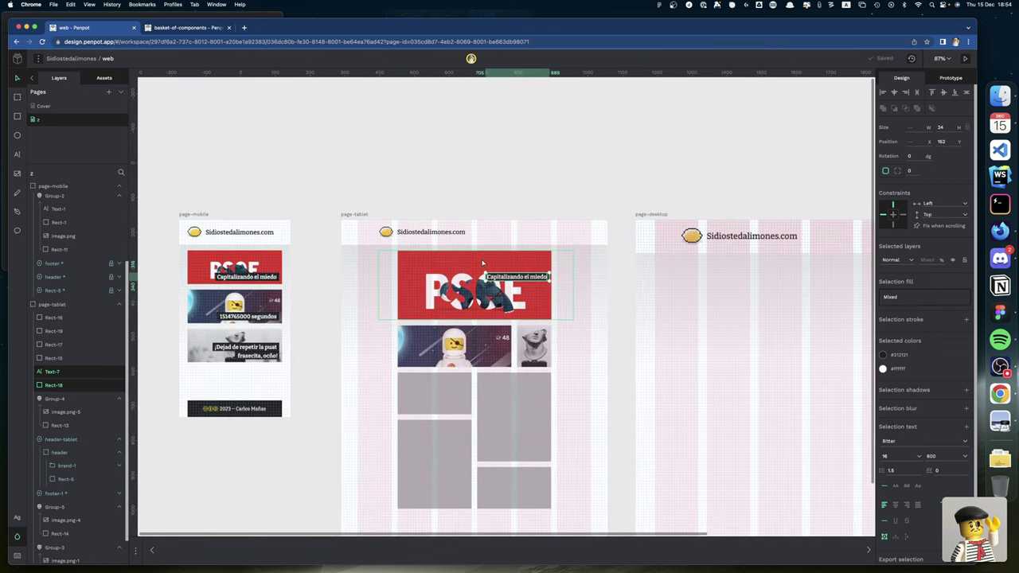
scroll(500, 268, up, 2)
scroll(502, 270, down, 8)
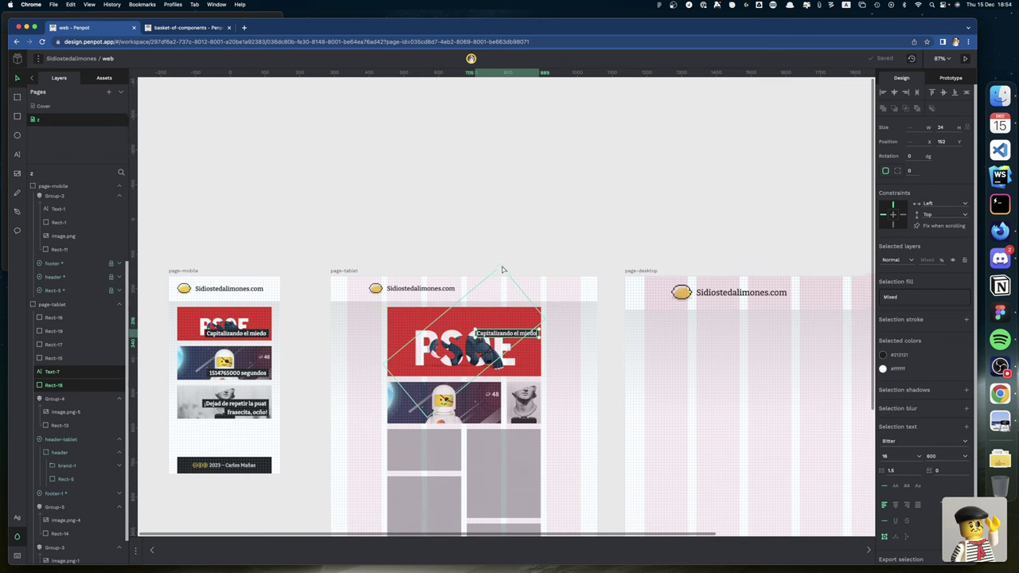
scroll(502, 270, up, 10)
scroll(502, 269, up, 2)
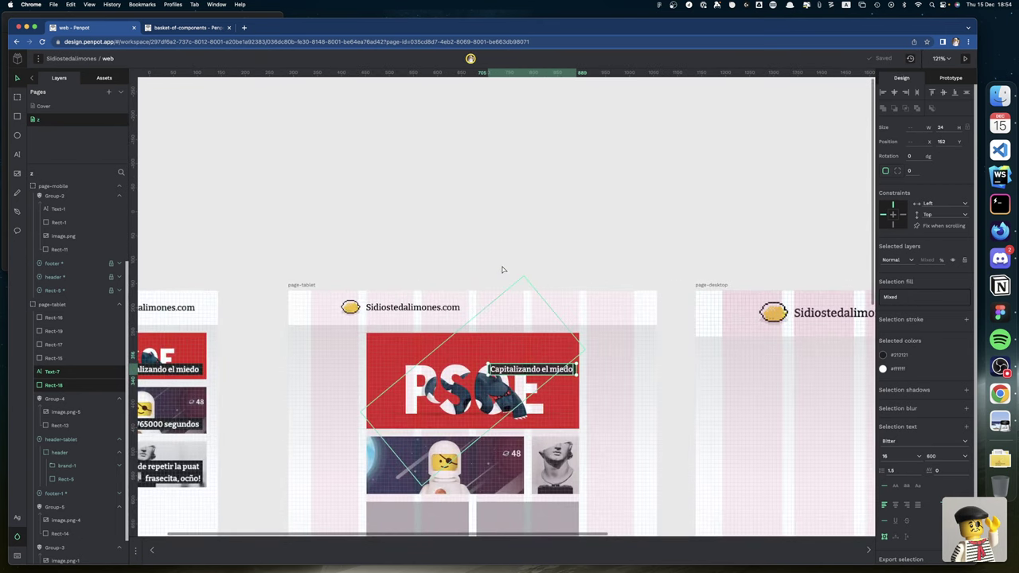
scroll(506, 275, down, 3)
scroll(511, 282, down, 5)
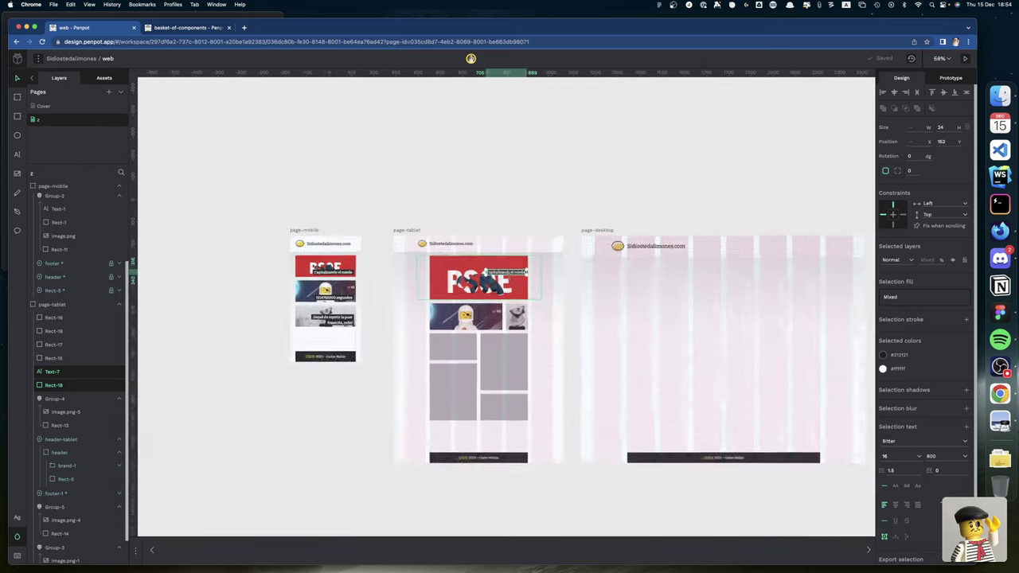
Lower the title to Y 248 near the PSOE banner's lower-right corner, leaving a small margin to both edges
scroll(511, 281, up, 15)
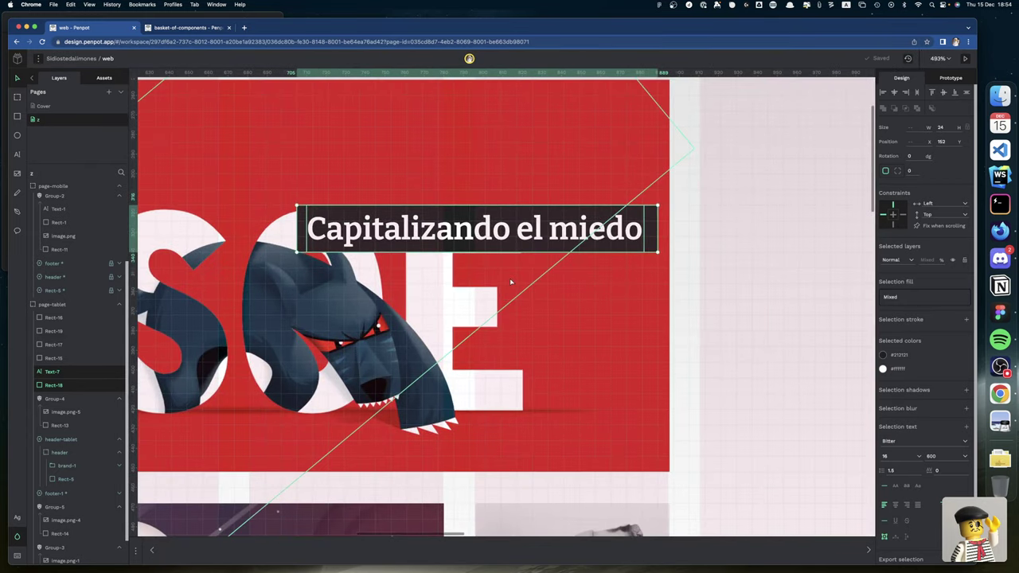
key(shift+Left)
key(shift+Down)
key(shift+Down)
key(shift+Down)
key(shift+Down)
key(shift+Down)
key(shift+Down)
key(shift+Down)
key(shift+Down)
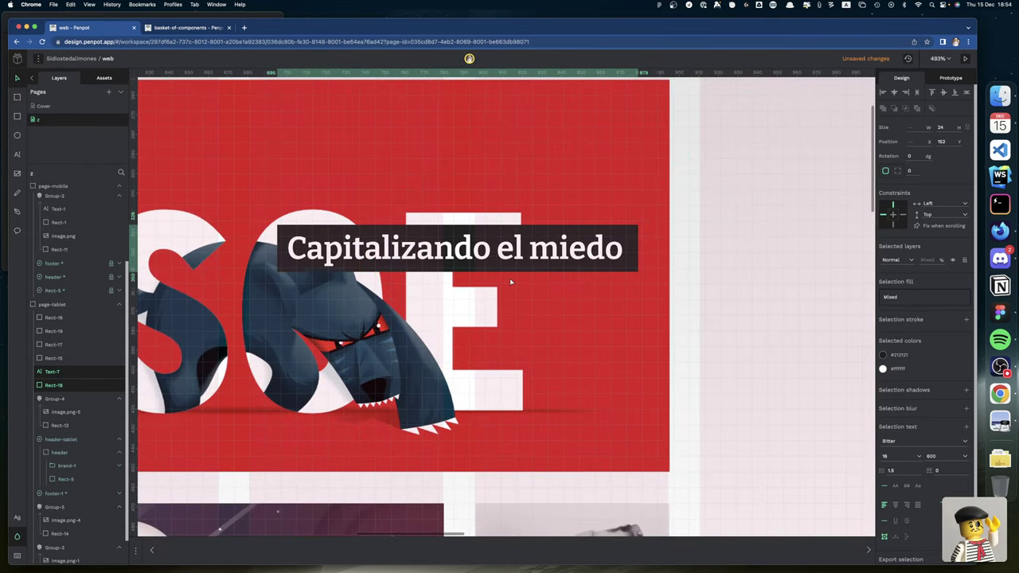
key(Down)
key(Down)
key(Down)
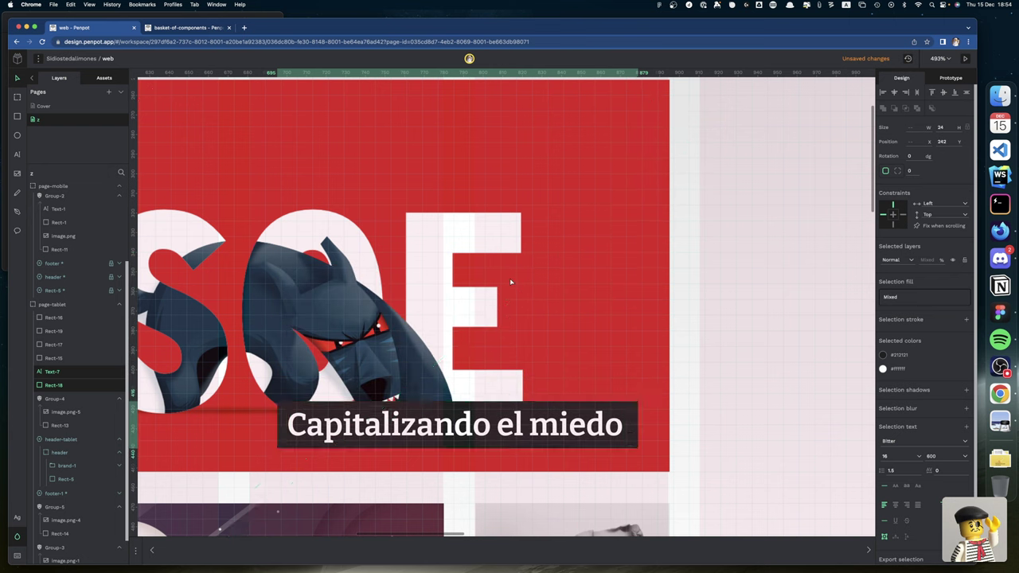
key(Right)
key(Right)
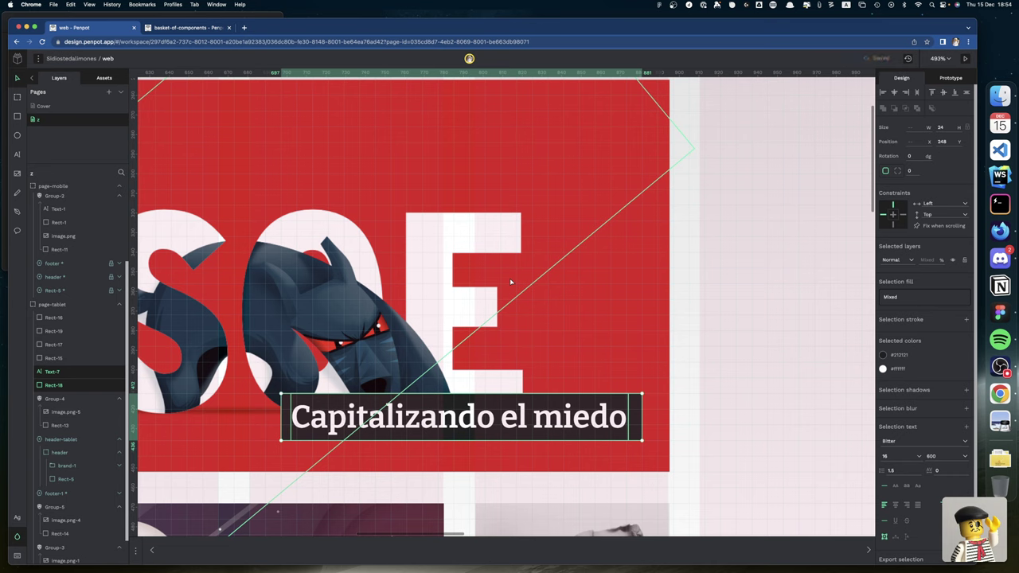
Move the title flush into the PSOE banner's lower-right corner at Y 264
key(shift+Down)
key(shift+Down)
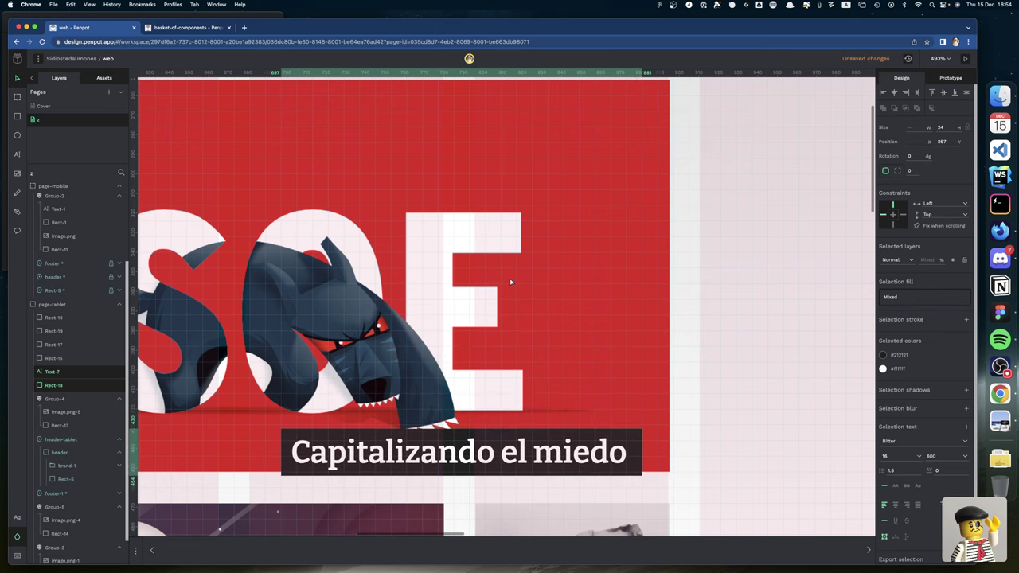
key(Up)
key(Up)
key(Up)
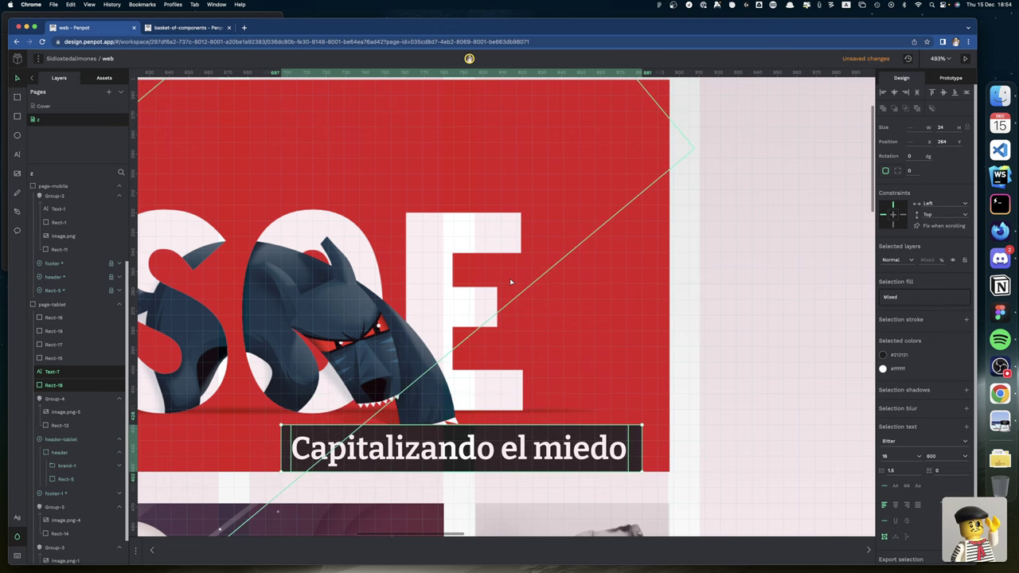
key(Right)
key(Right)
key(Right)
key(Right)
key(Right)
key(Right)
key(Right)
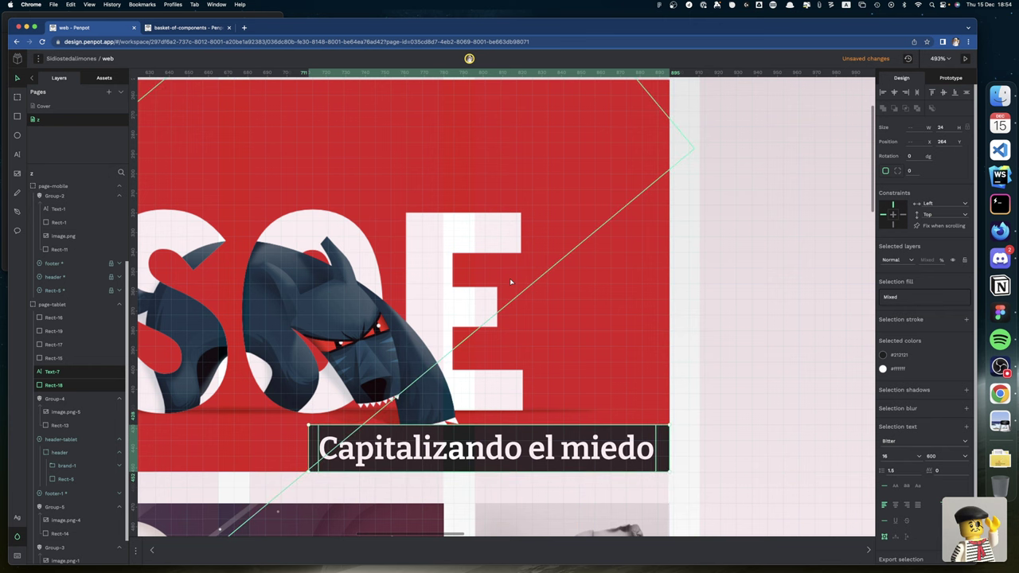
Examine the title's alignment with the PSOE banner's edges and the space on the astronaut and bust banners below
scroll(313, 305, down, 3)
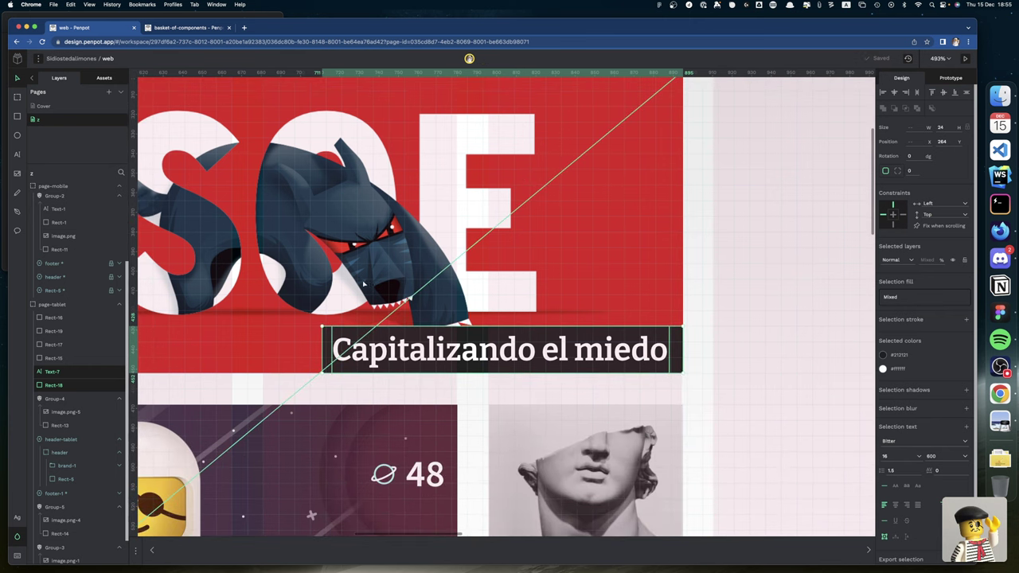
scroll(413, 334, left, 5)
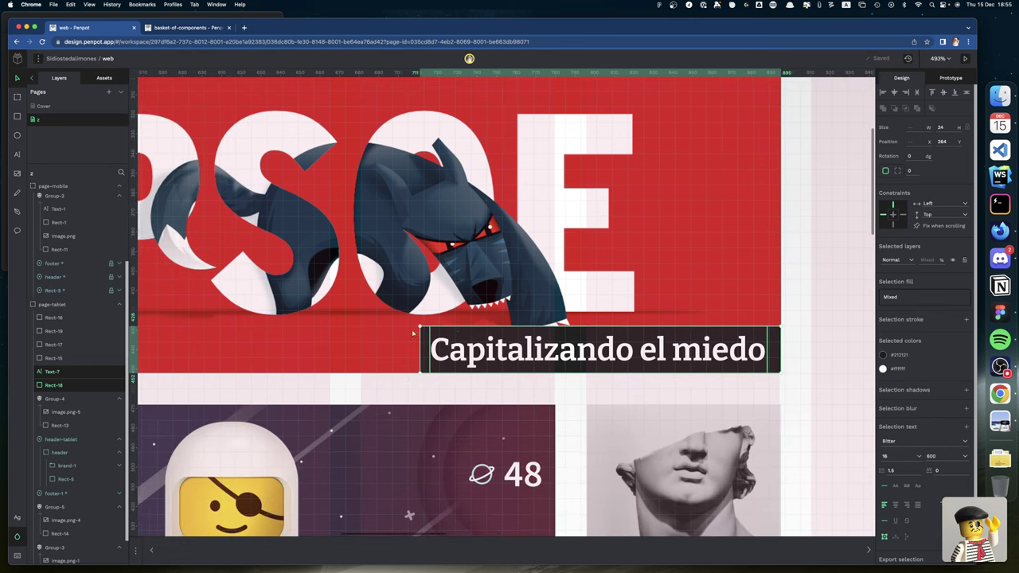
scroll(413, 333, left, 1)
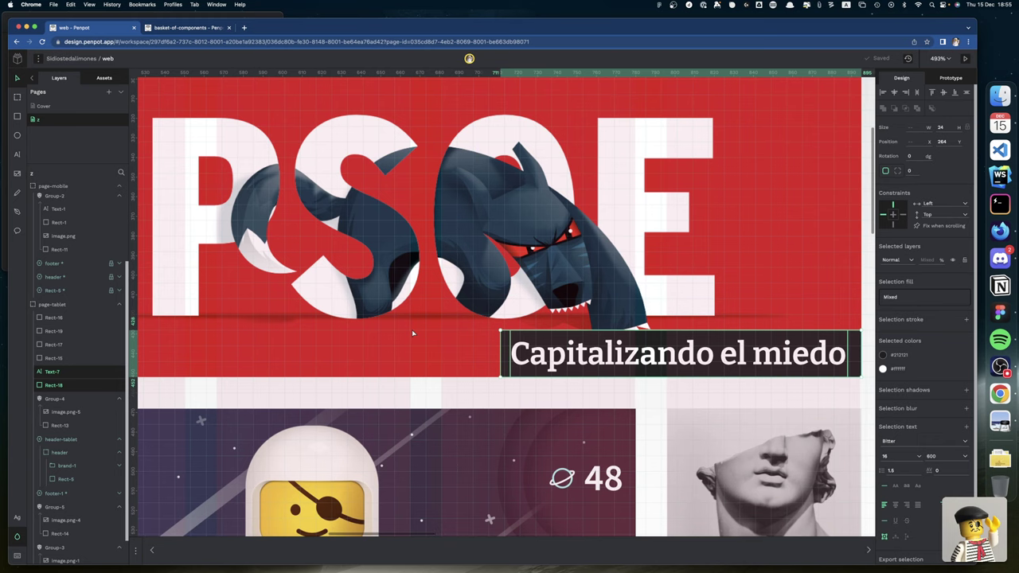
scroll(411, 330, up, 5)
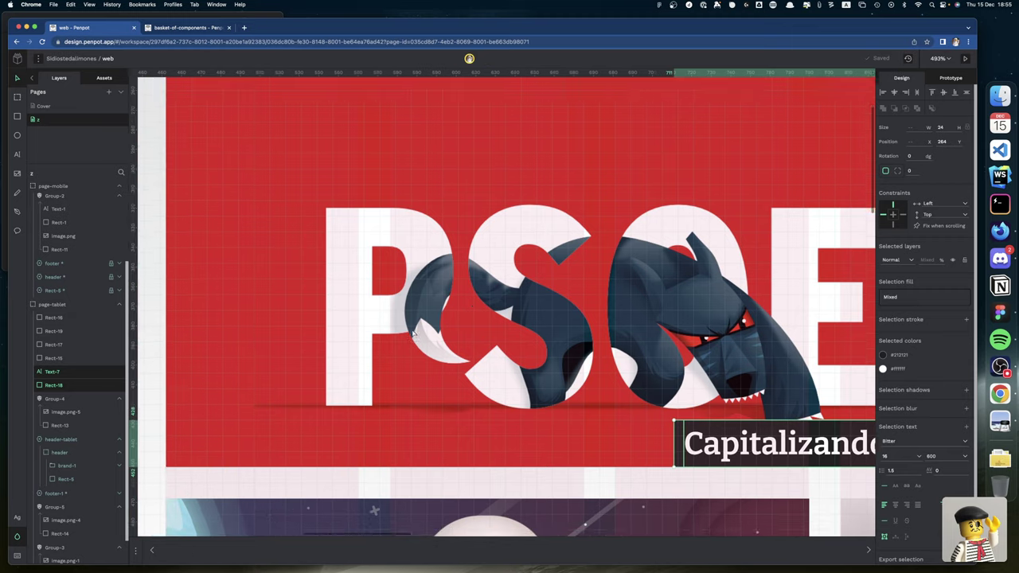
scroll(412, 334, up, 2)
scroll(412, 334, left, 1)
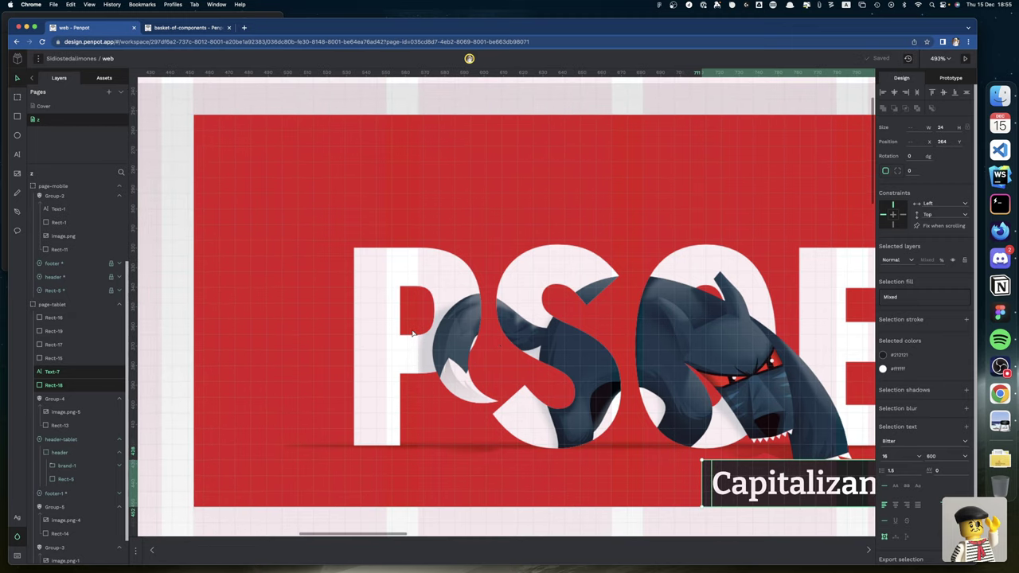
scroll(412, 333, up, 2)
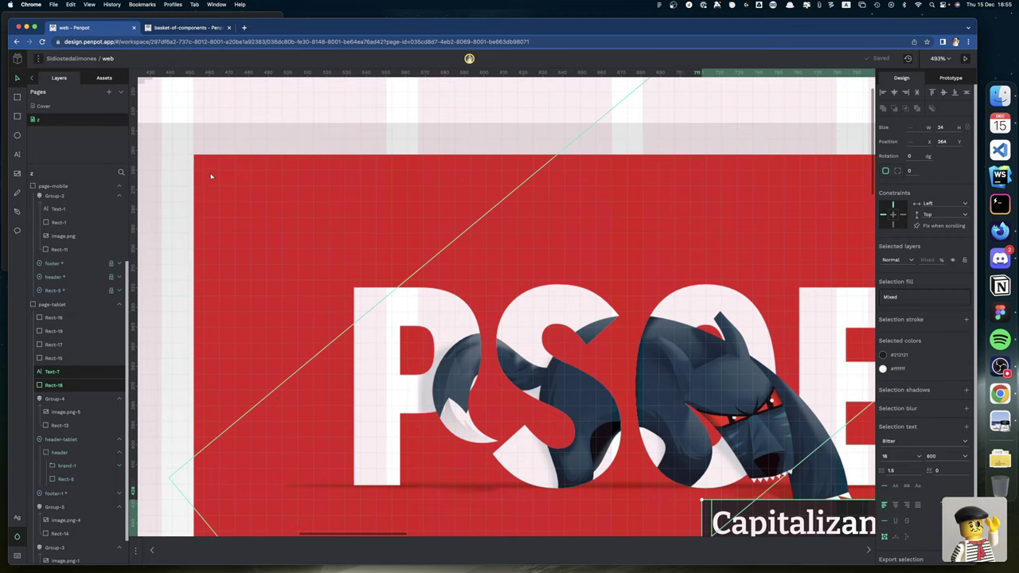
scroll(221, 254, down, 8)
scroll(659, 388, down, 1)
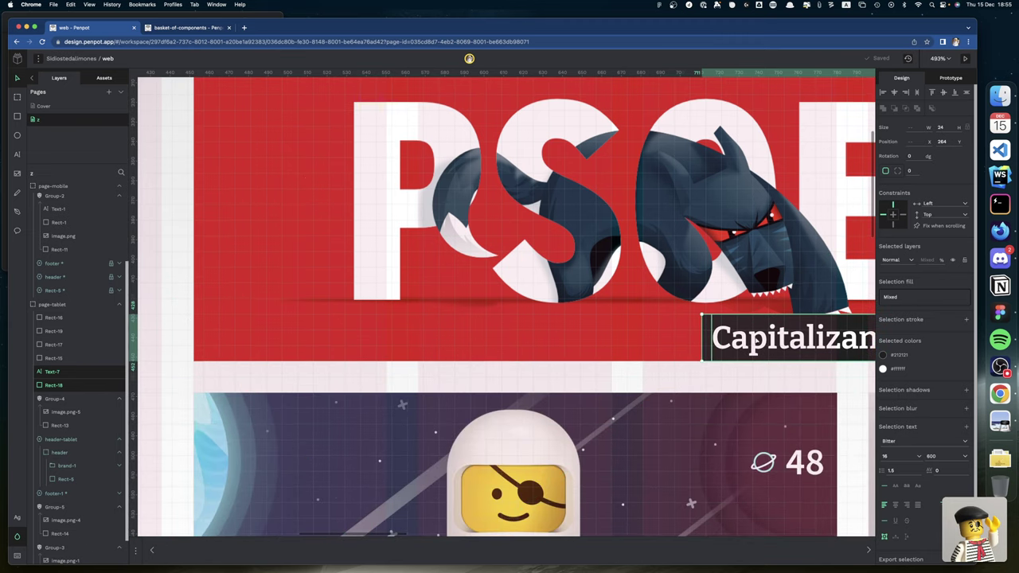
scroll(756, 338, right, 5)
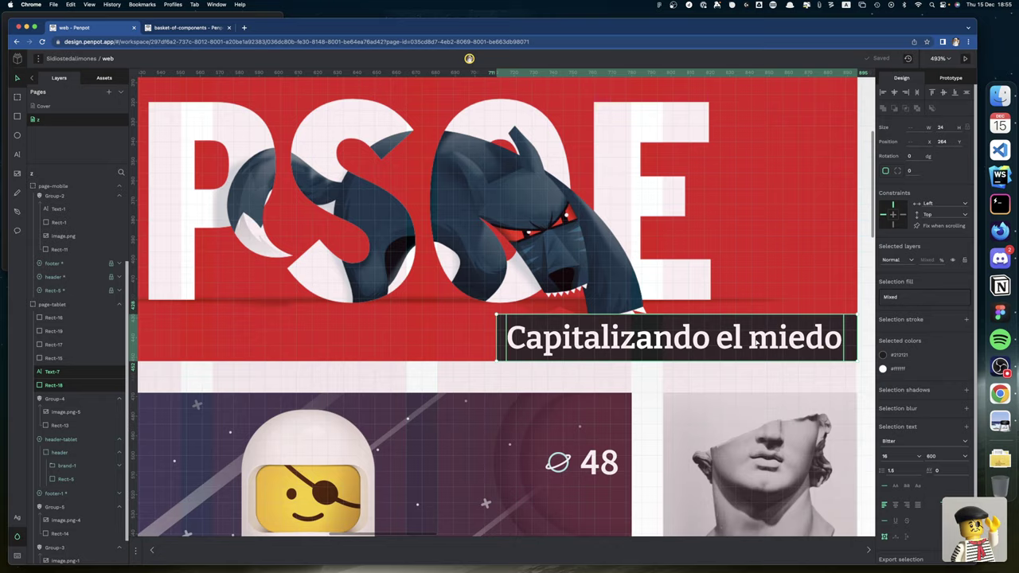
scroll(756, 338, down, 8)
scroll(756, 339, right, 2)
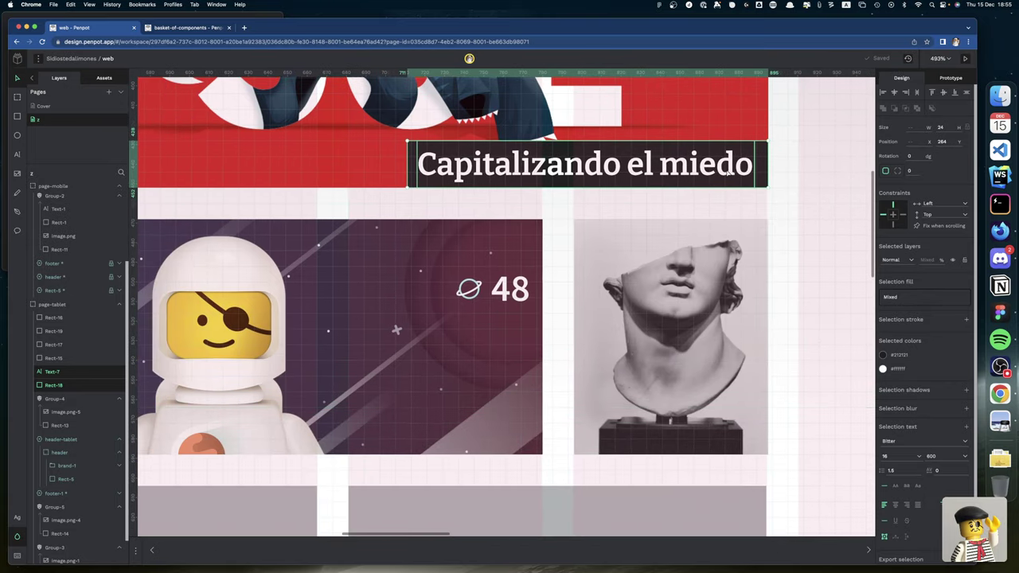
Copy the two-line title with its backgrounds from the mobile bust banner and paste it beside the tablet's bust banner
scroll(371, 256, left, 3)
scroll(370, 256, left, 20)
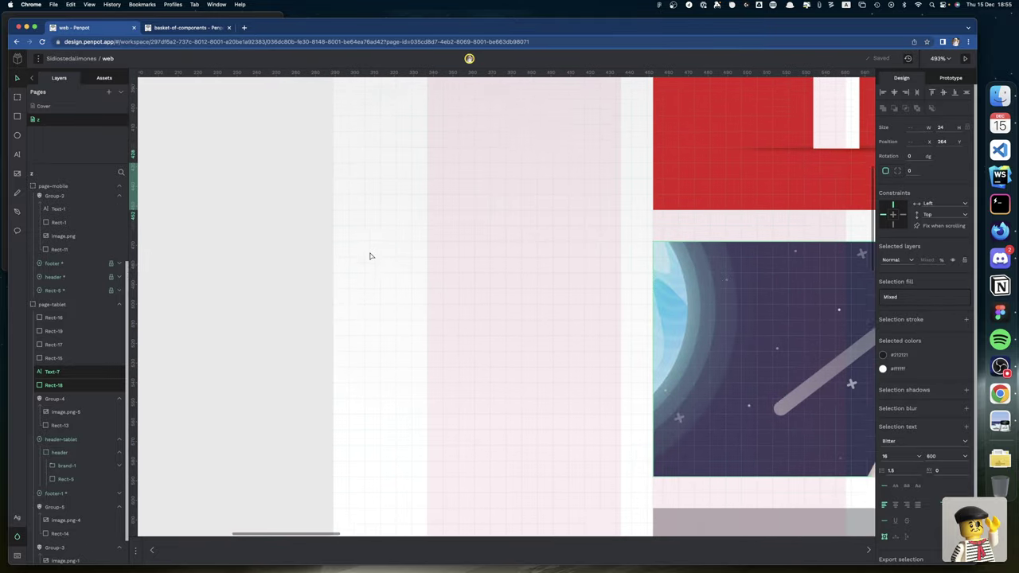
scroll(371, 256, down, 10)
scroll(371, 256, left, 2)
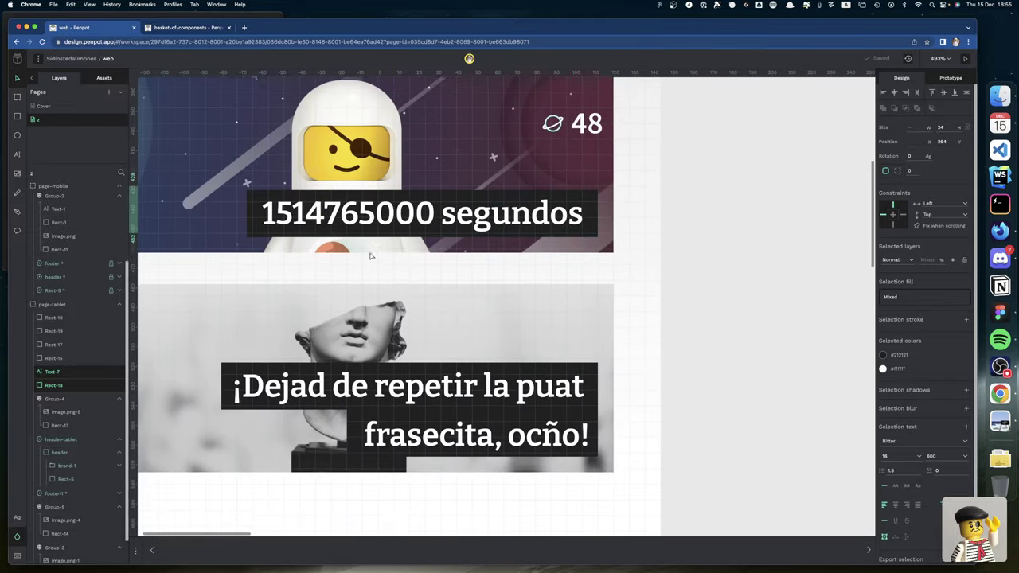
click(514, 322)
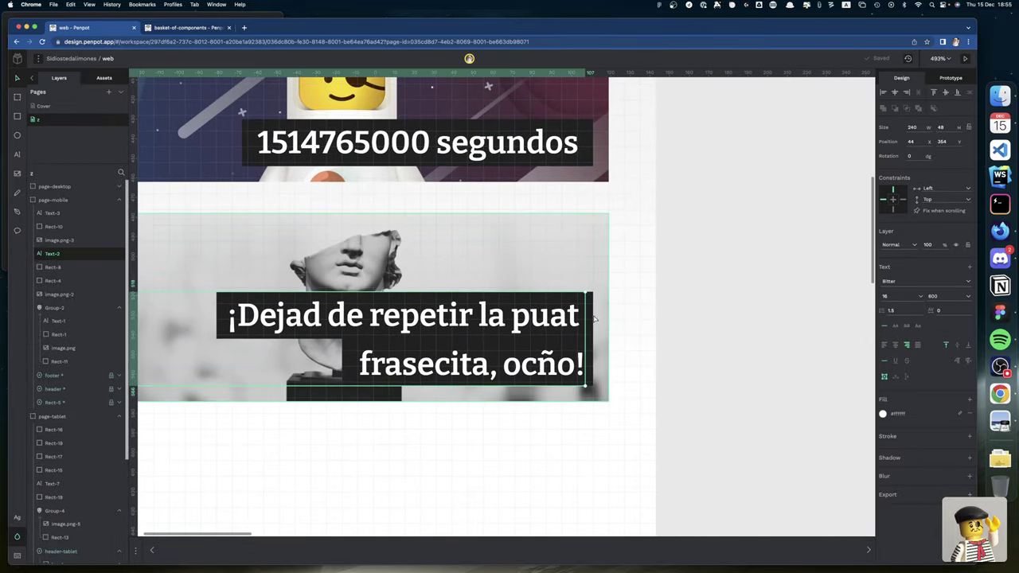
shift+click(589, 358)
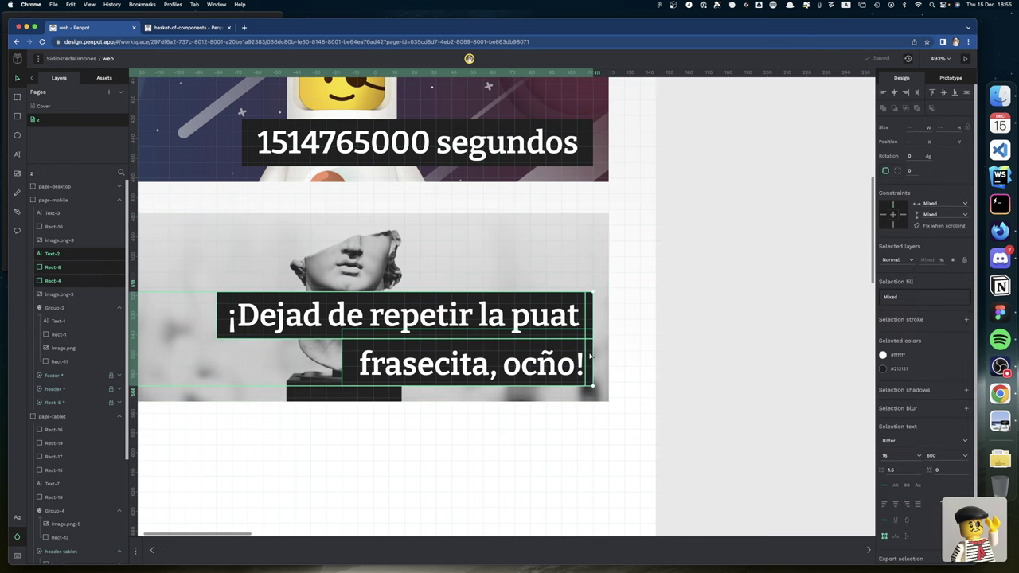
scroll(590, 356, right, 20)
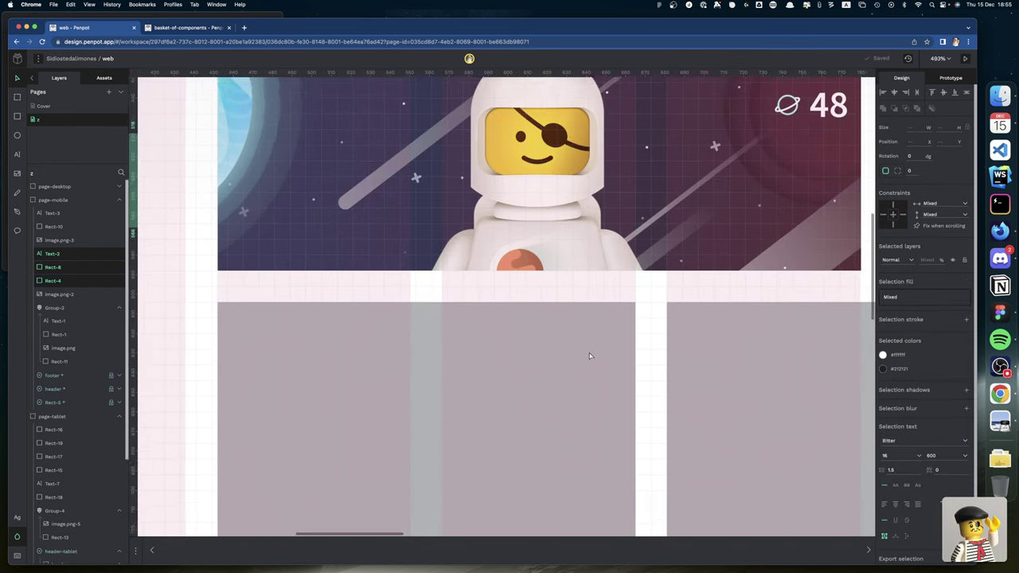
scroll(589, 355, up, 4)
scroll(589, 356, right, 10)
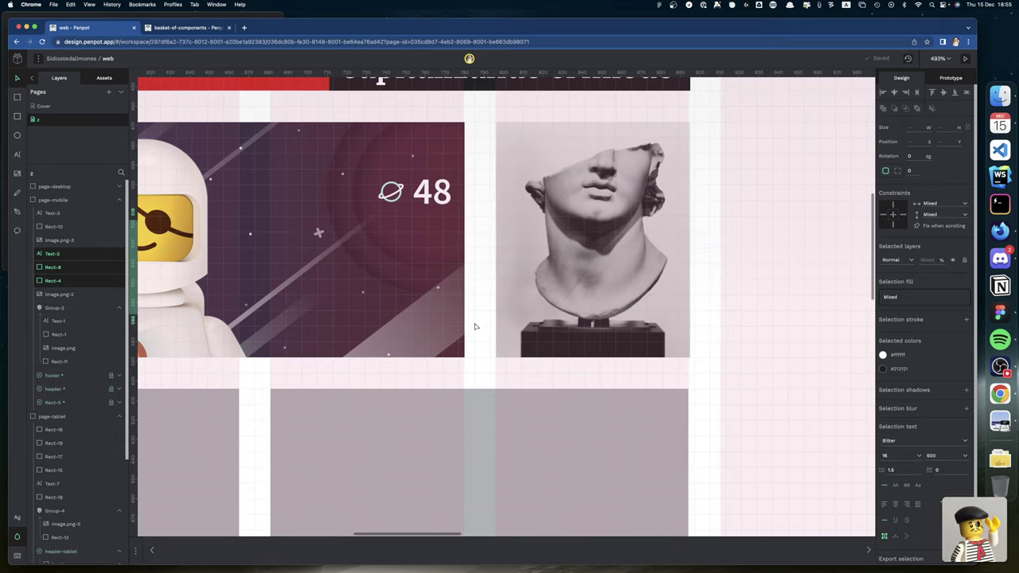
click(475, 326)
key(super+v)
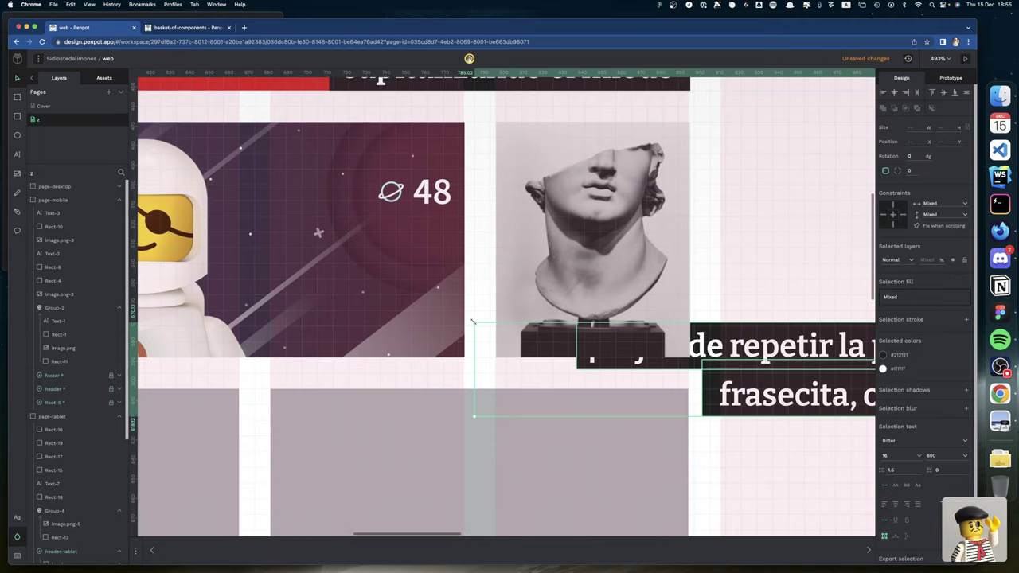
Move the pasted two-line title left toward the bust banner and bring it in front of the banners
drag(473, 322, 393, 321)
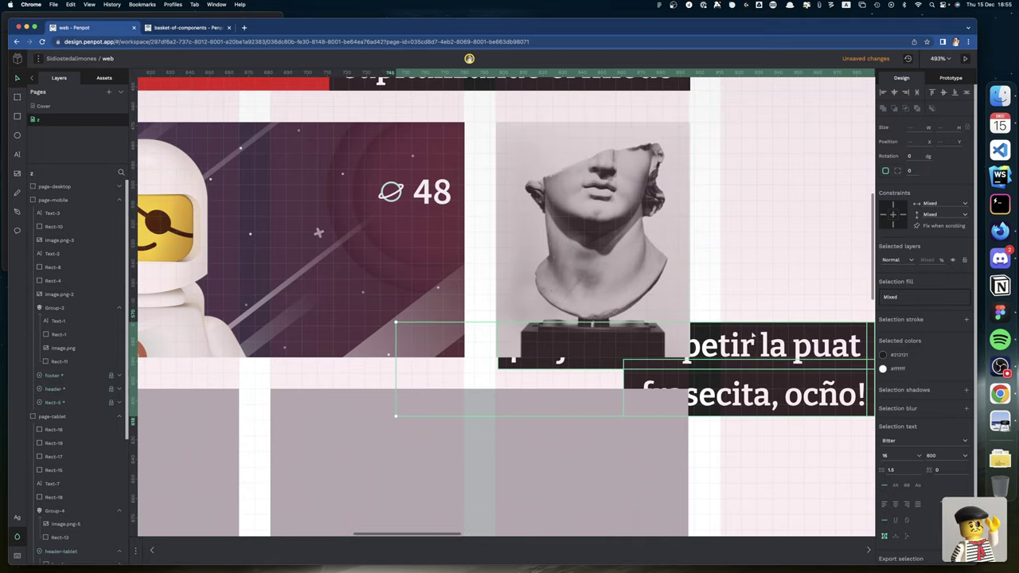
right_click(753, 326)
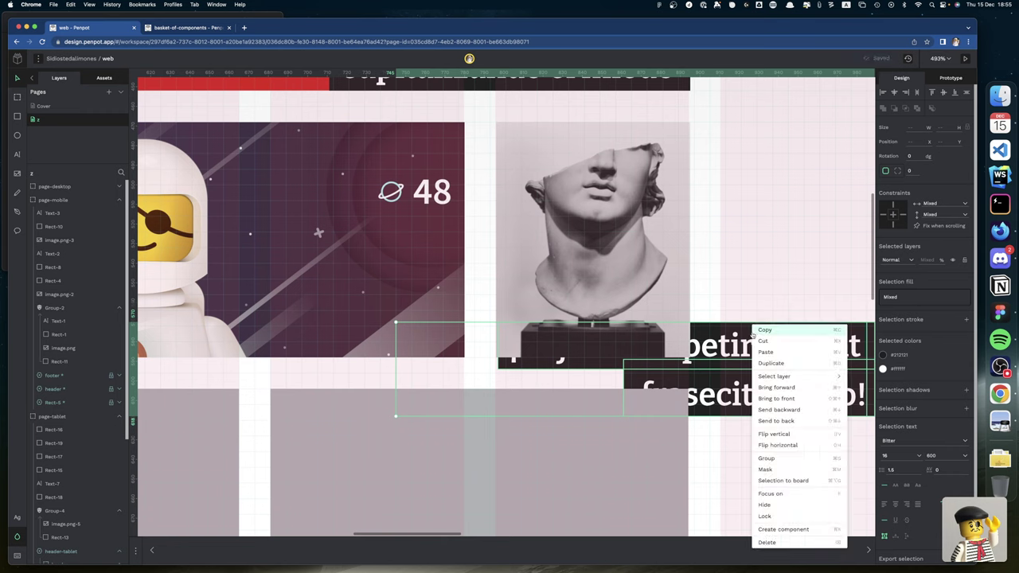
click(776, 398)
Shift the title left and up until its bottom edge lines up with the bust banner's bottom edge
key(shift+Left)
key(shift+Left)
key(shift+Left)
key(shift+Left)
key(shift+Left)
key(shift+Left)
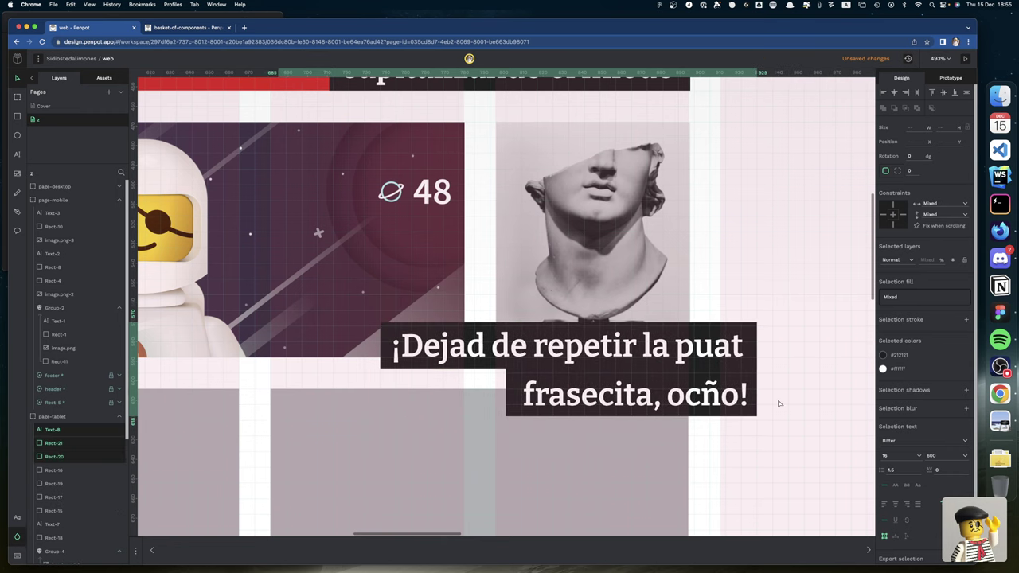
key(shift+Up)
key(Up)
key(Up)
key(Up)
key(Up)
key(Up)
Align the title's right edge flush with the bust banner's right edge
key(shift+Right)
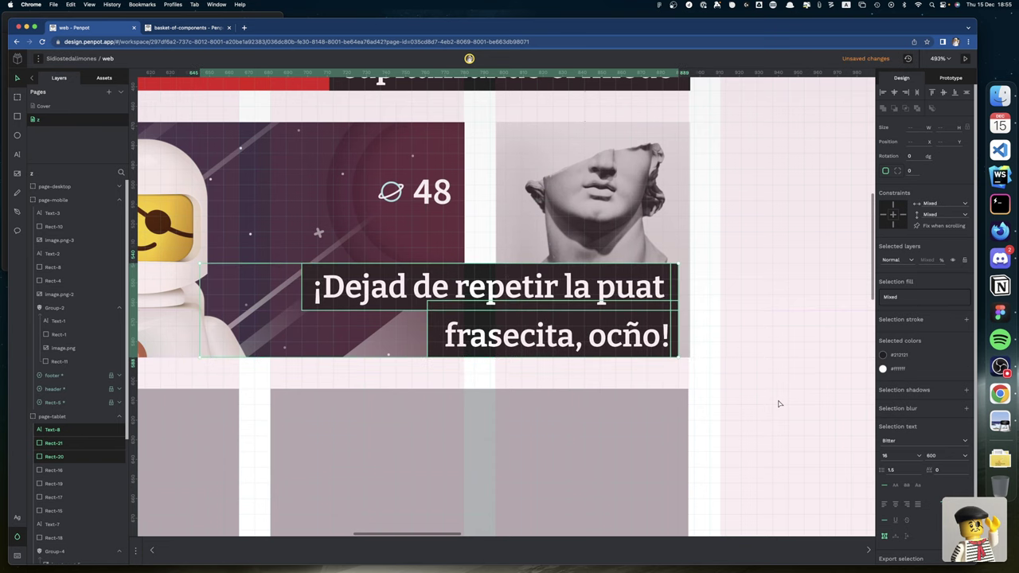
key(Right)
key(Right)
key(Right)
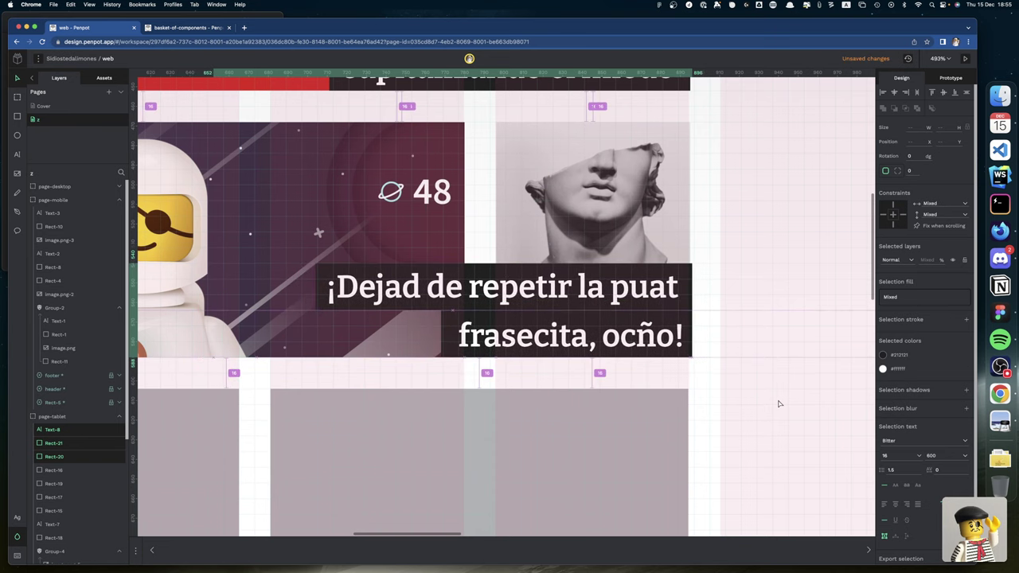
key(Left)
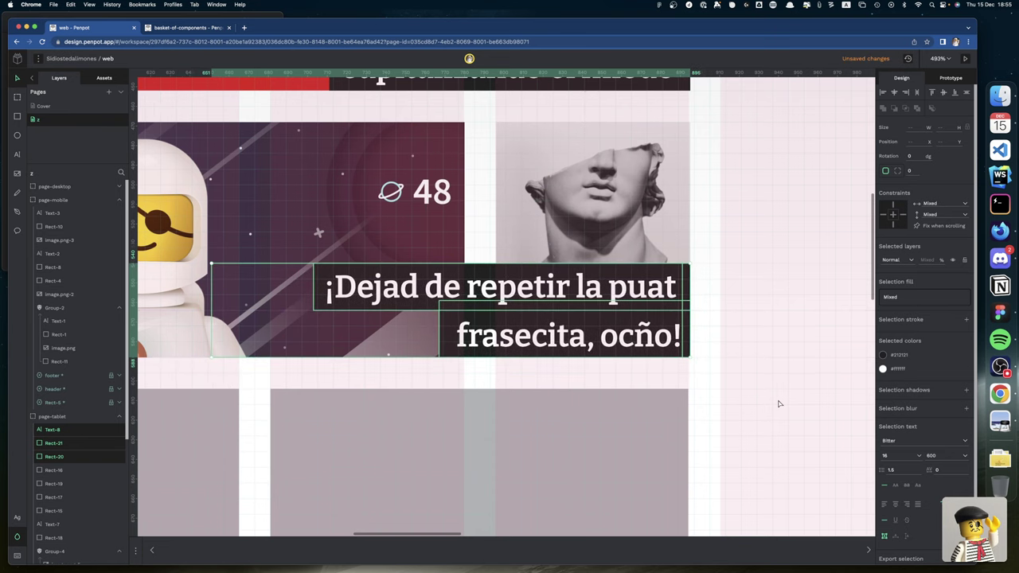
Examine how the titles fit the tablet banners and compare the banner layout with the tablet design in Figma
scroll(718, 370, up, 1)
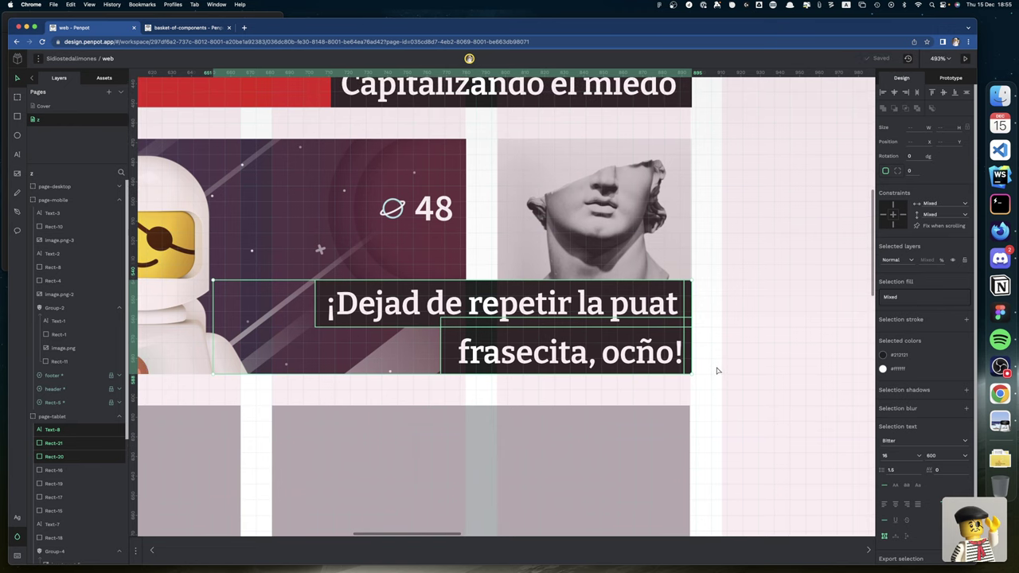
scroll(717, 371, down, 2)
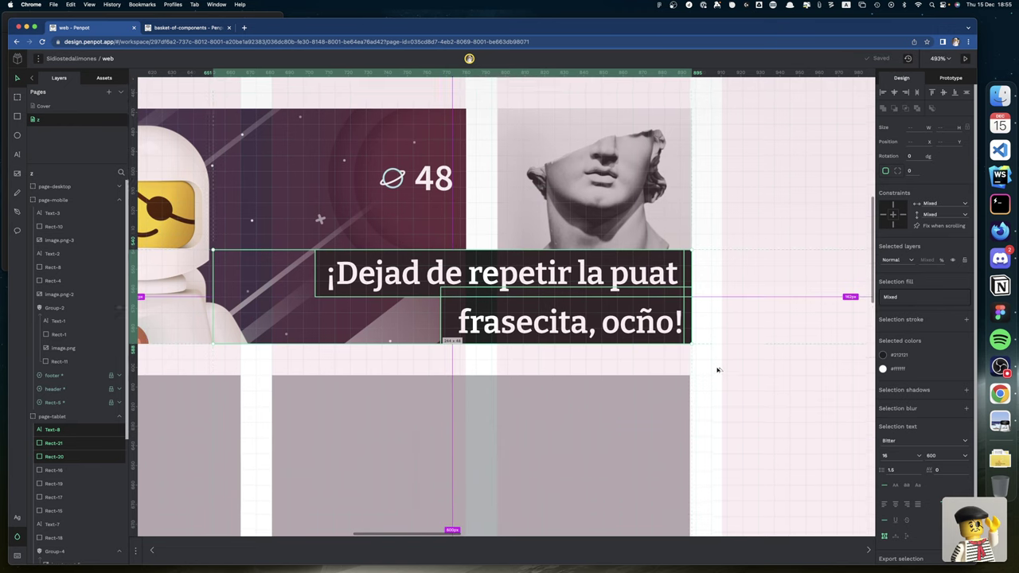
ctrl+scroll(716, 371, down, 3)
ctrl+scroll(716, 371, down, 4)
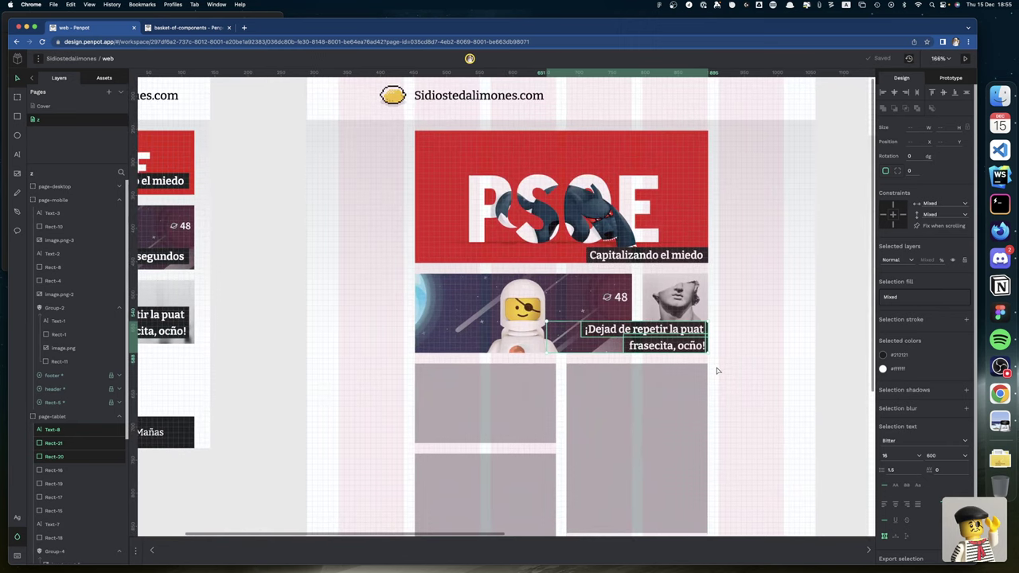
click(802, 373)
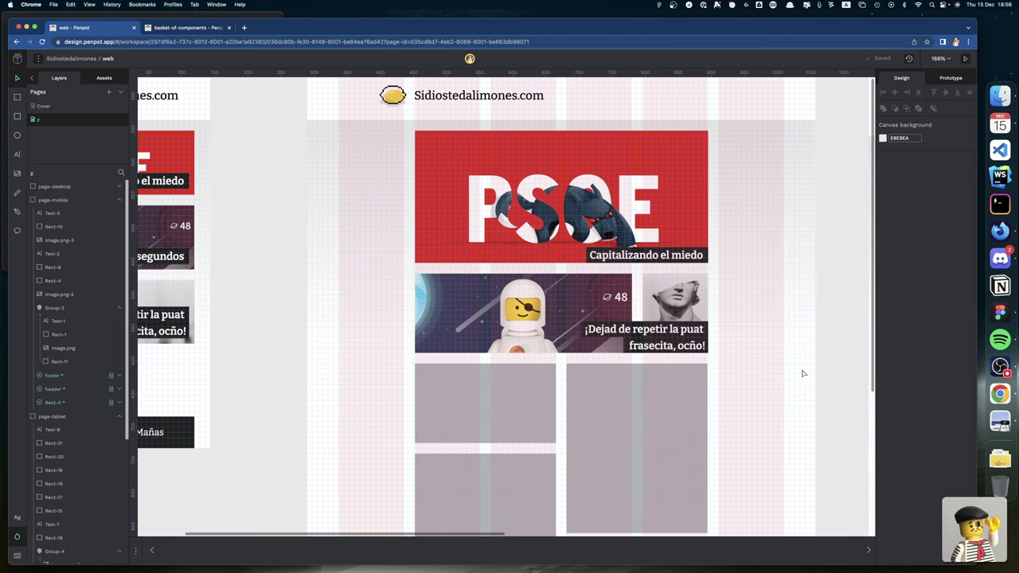
scroll(700, 287, down, 1)
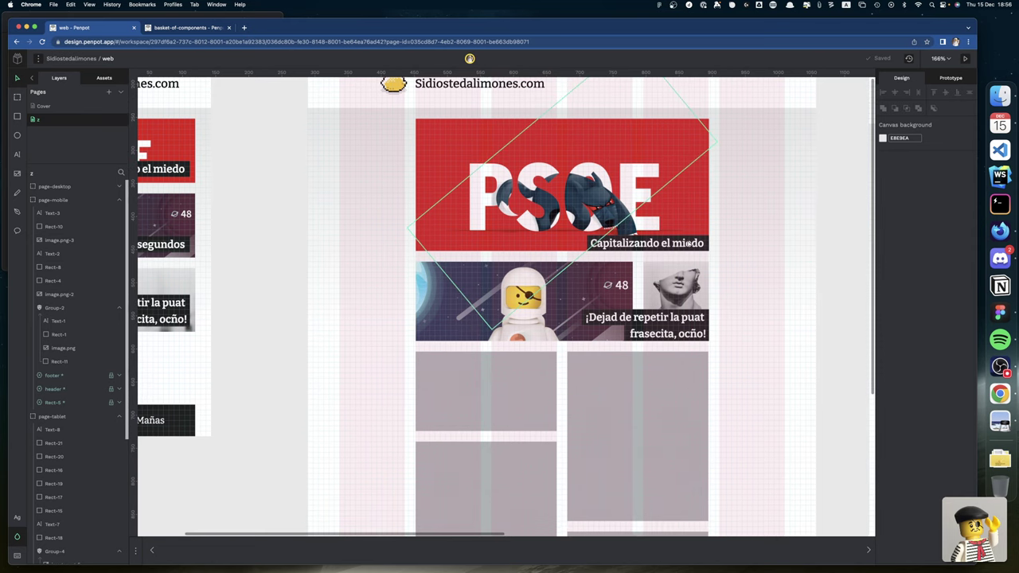
scroll(688, 243, down, 1)
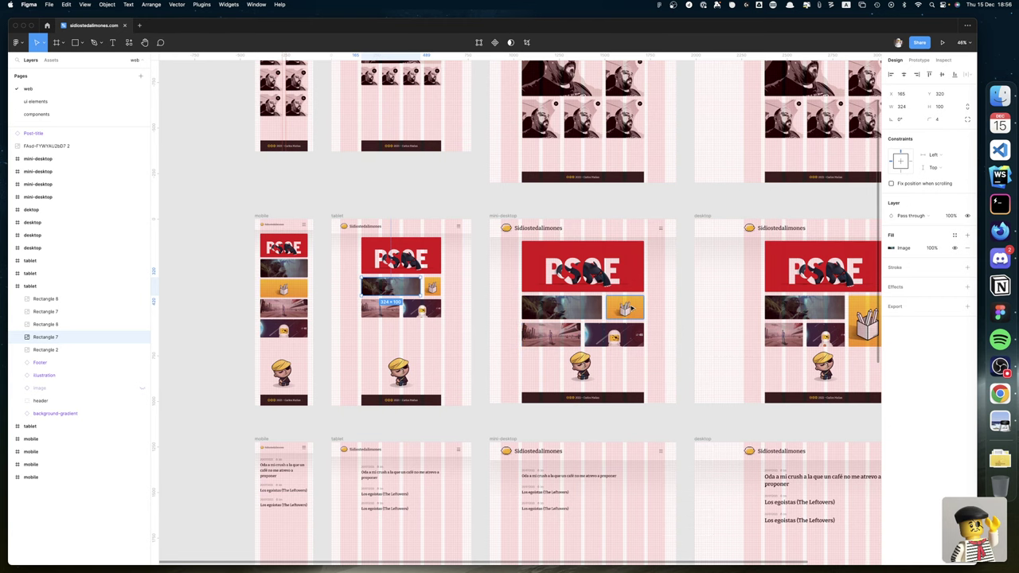
key(ctrl+Right)
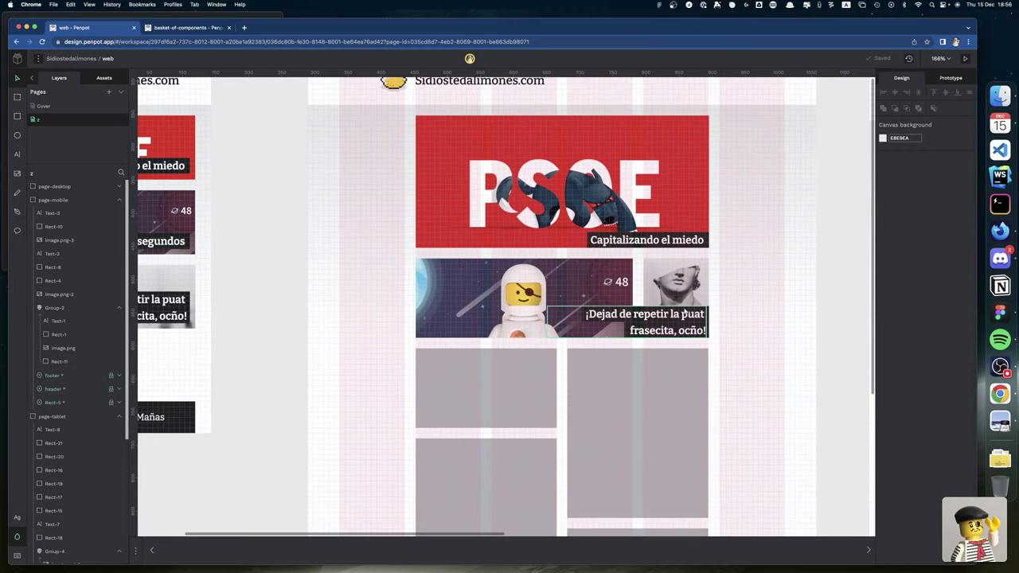
Move the "¡Dejad de repetir la puat frasecita, ocño!" caption with its two dark backgrounds about 99 px left, clear of the bust image
scroll(579, 296, up, 2)
scroll(578, 297, right, 1)
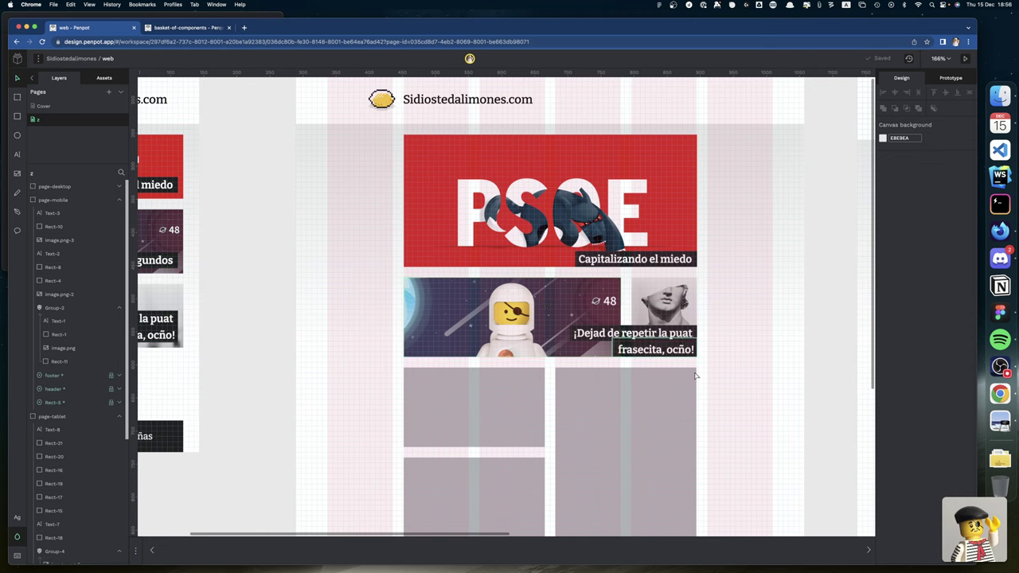
click(690, 335)
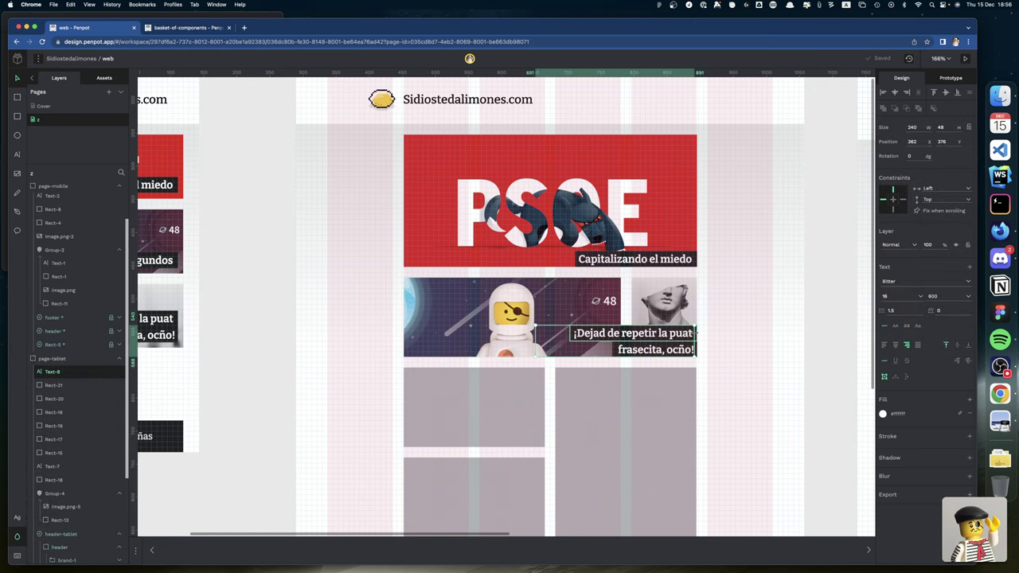
shift+click(694, 340)
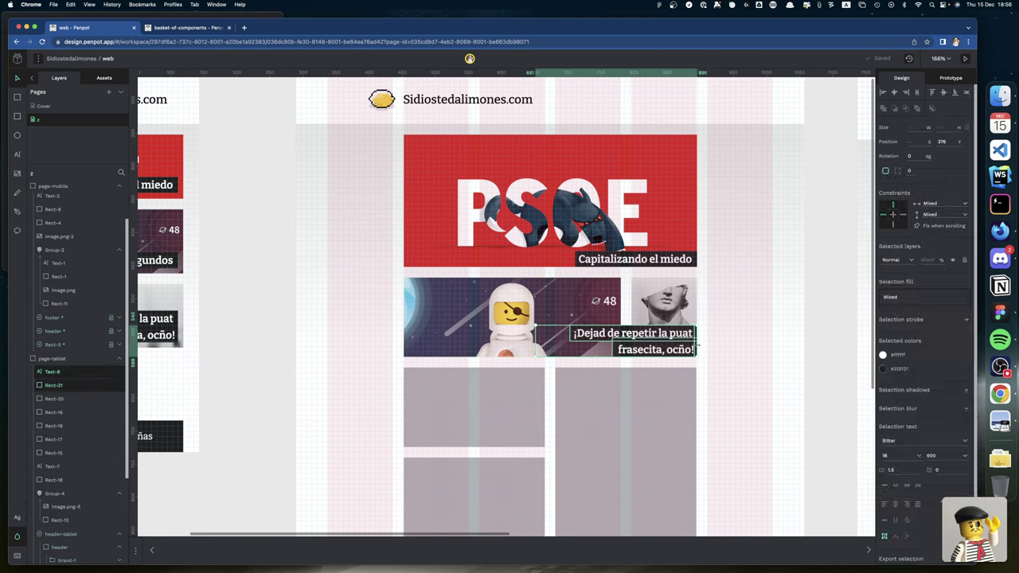
shift+click(697, 348)
scroll(708, 353, left, 1)
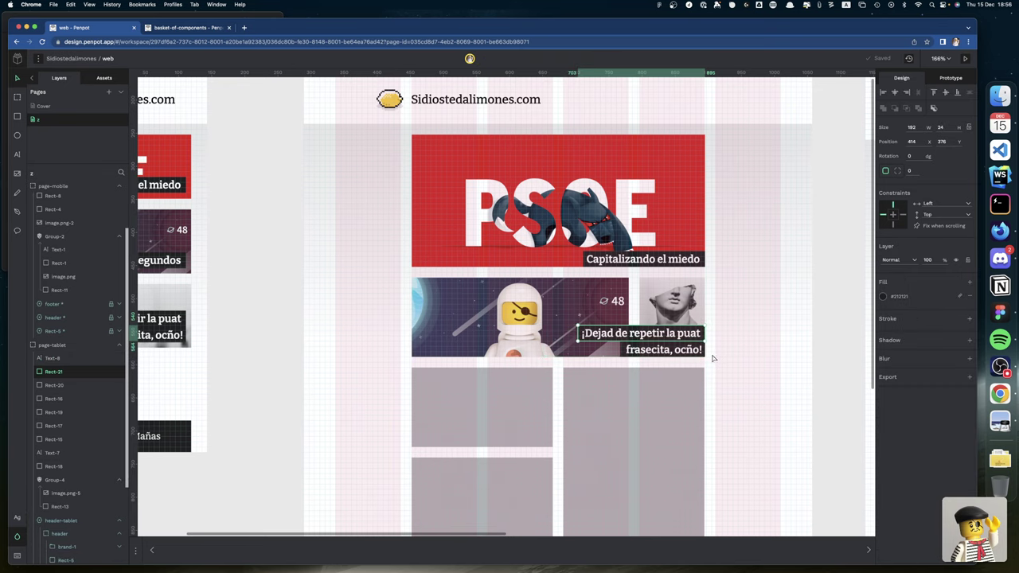
shift+click(705, 355)
key(shift+Left)
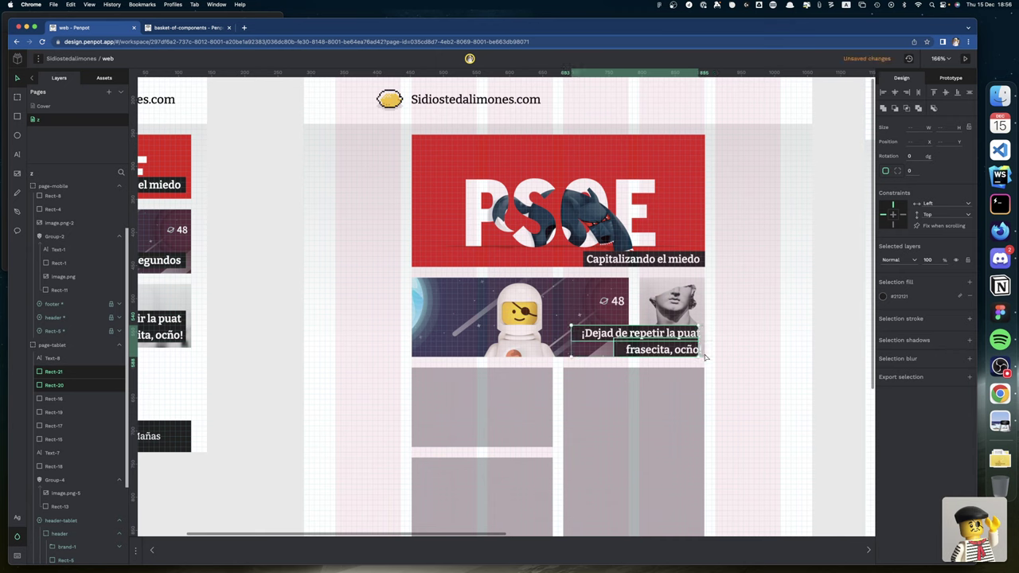
shift+click(697, 356)
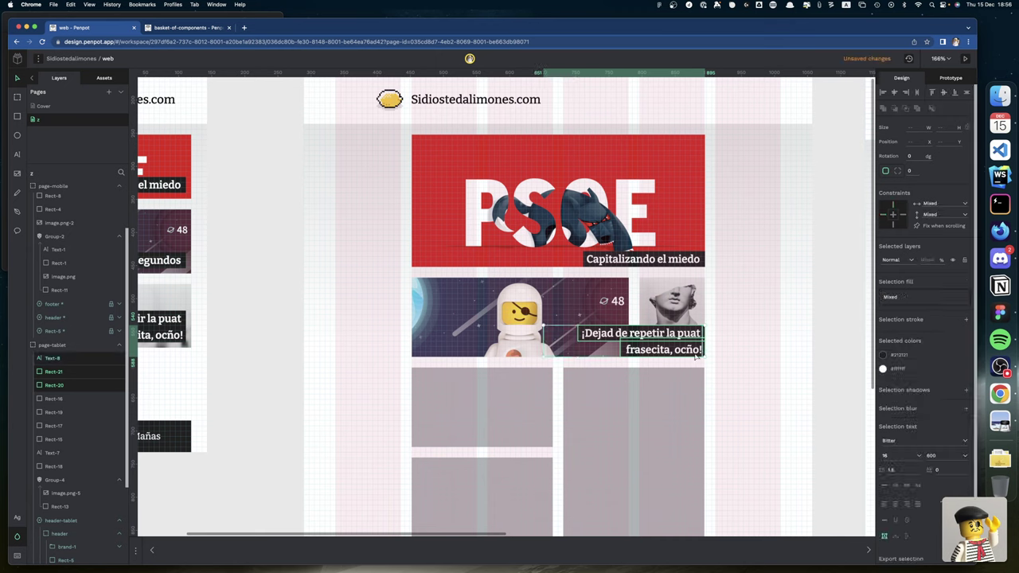
key(shift+Left)
key(shift+Left)
key(shift+Left)
key(shift+Left)
key(shift+Left)
key(shift+Left)
key(shift+Left)
key(shift+Left)
key(shift+Left)
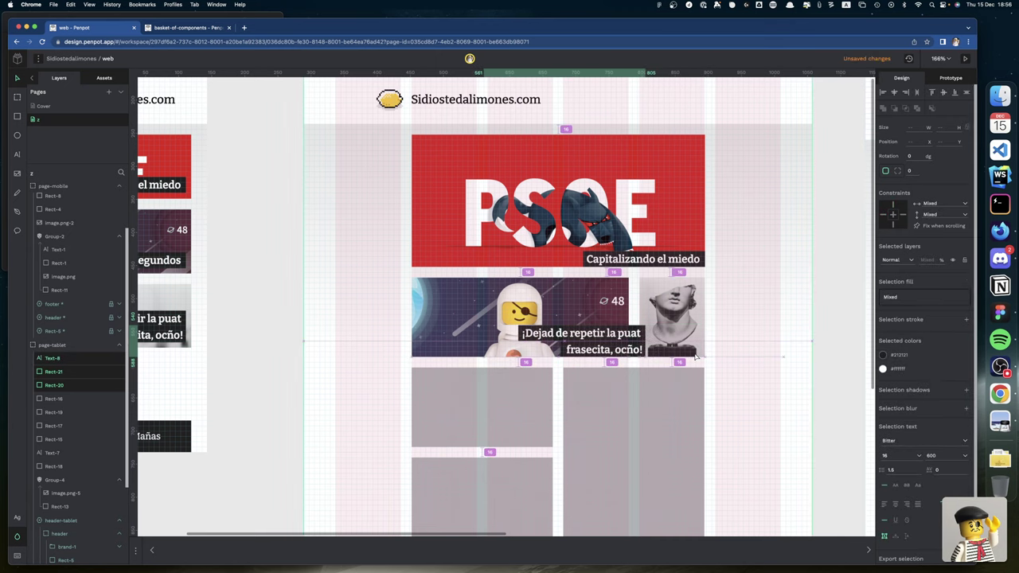
key(Right)
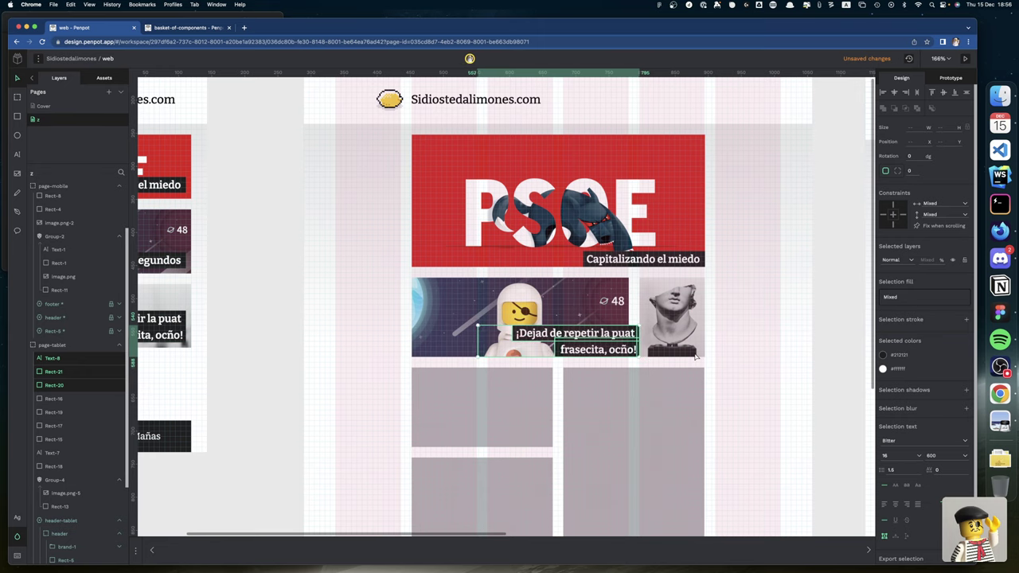
click(794, 358)
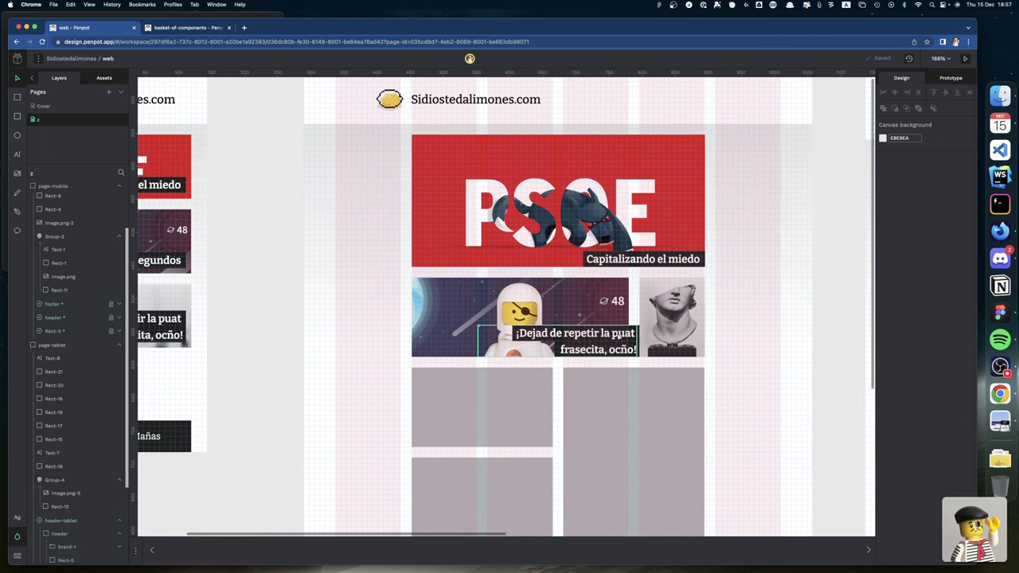
Move the "¡Dejad de repetir" caption and its two backgrounds about 99 px right, to the bust image's outer edge
scroll(648, 336, up, 5)
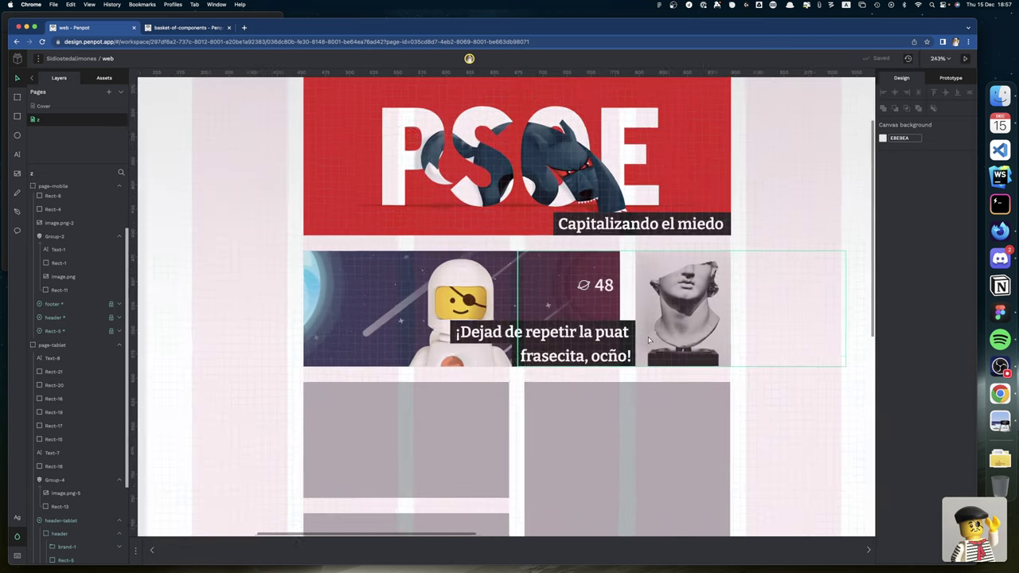
scroll(629, 336, up, 1)
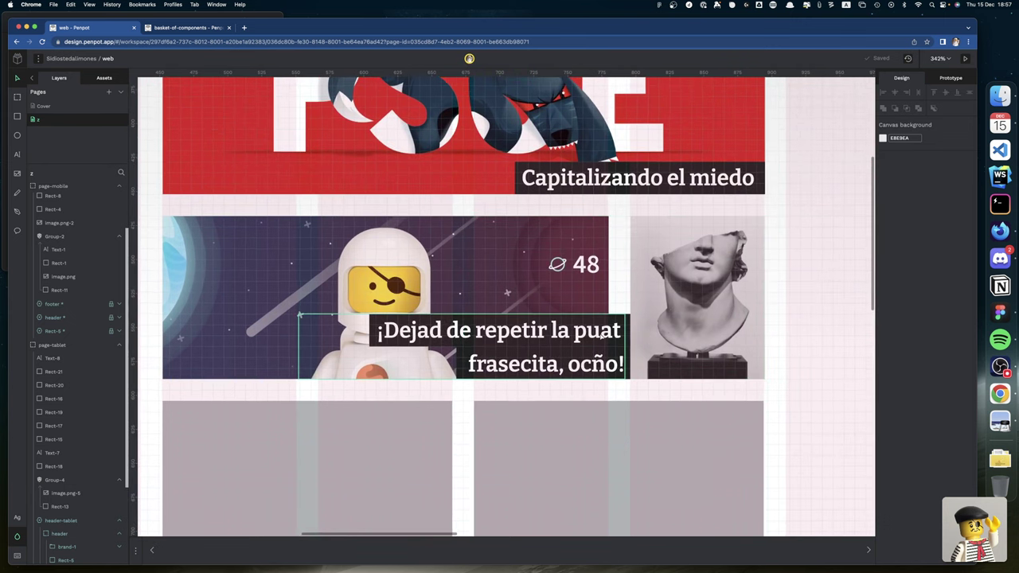
click(618, 335)
shift+click(618, 334)
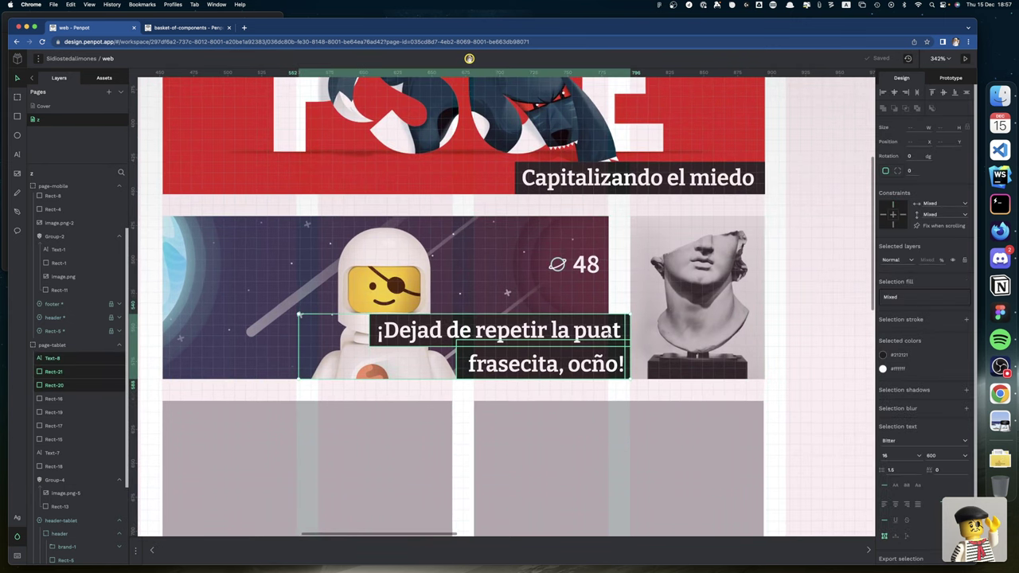
key(shift+Right)
key(shift+Right)
key(shift+Right)
key(shift+Right)
key(shift+Right)
key(shift+Right)
key(shift+Right)
key(shift+Right)
key(shift+Right)
key(shift+Right)
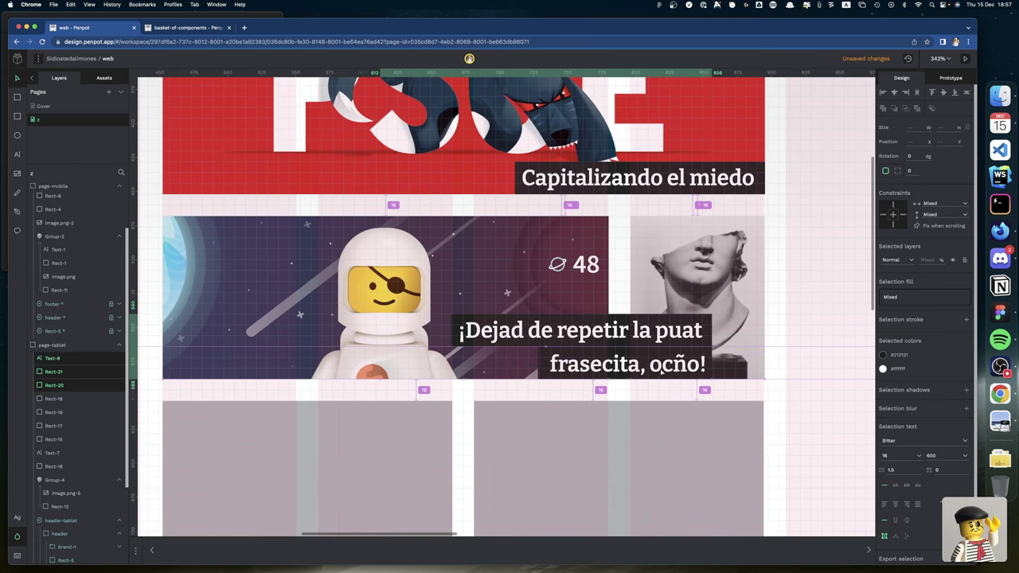
key(Left)
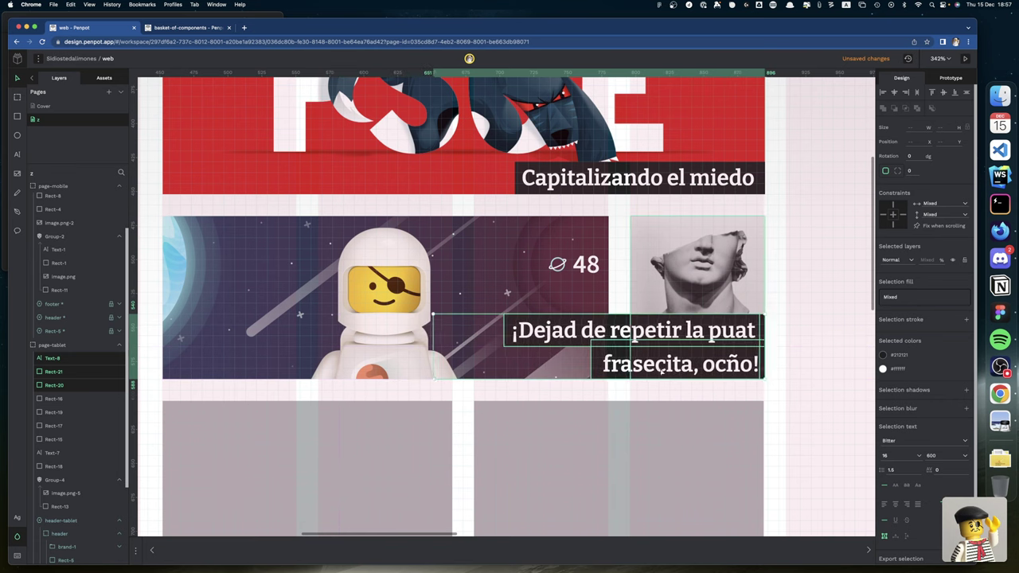
Shift the caption and its backgrounds up and left, over the upper part of the astronaut and bust images
key(shift+Up)
key(shift+Left)
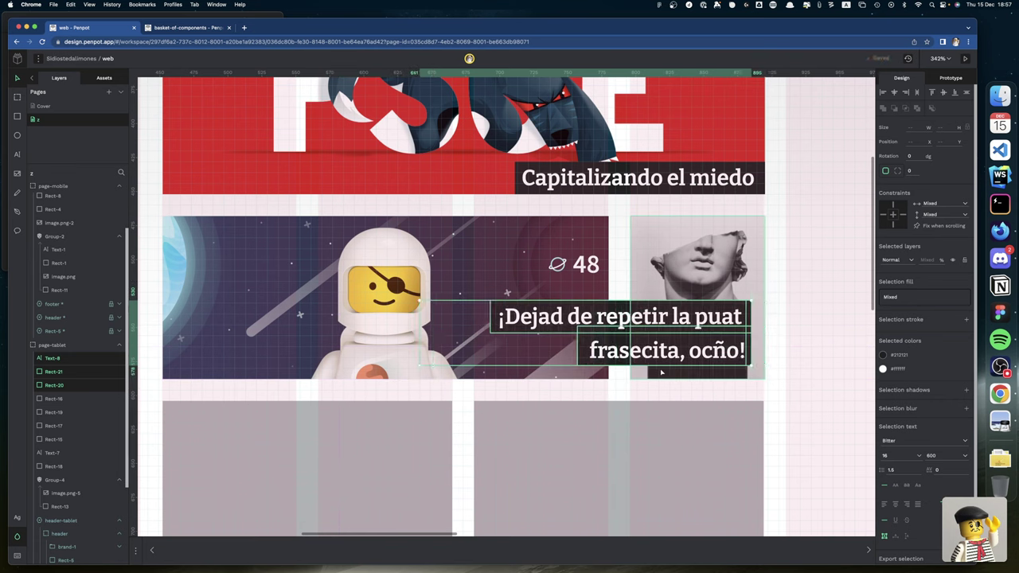
key(shift+Up)
key(shift+Up)
key(shift+Up)
key(shift+Up)
key(shift+Up)
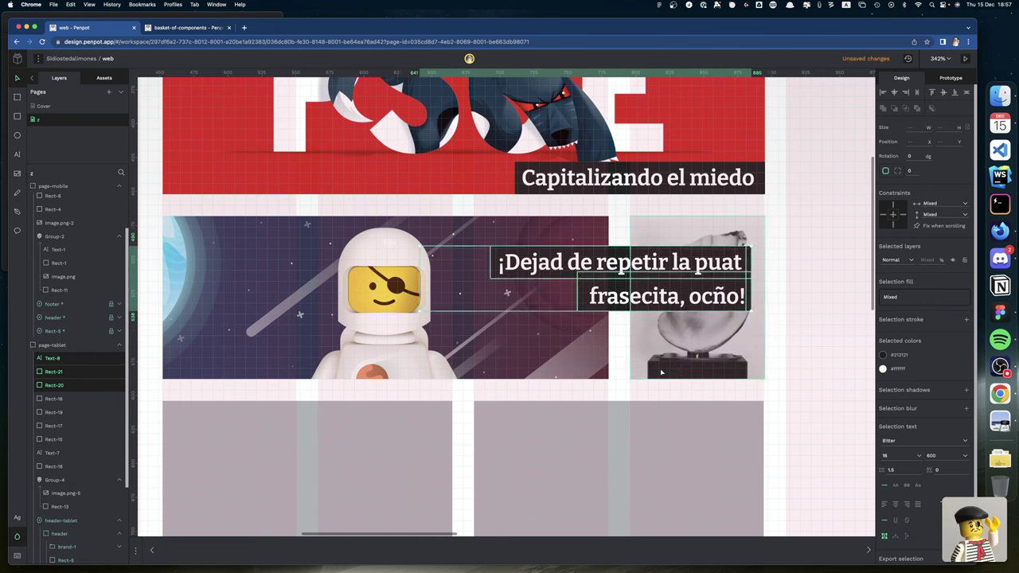
key(shift+Left)
key(shift+Left)
key(shift+Left)
key(shift+Left)
key(shift+Left)
key(shift+Left)
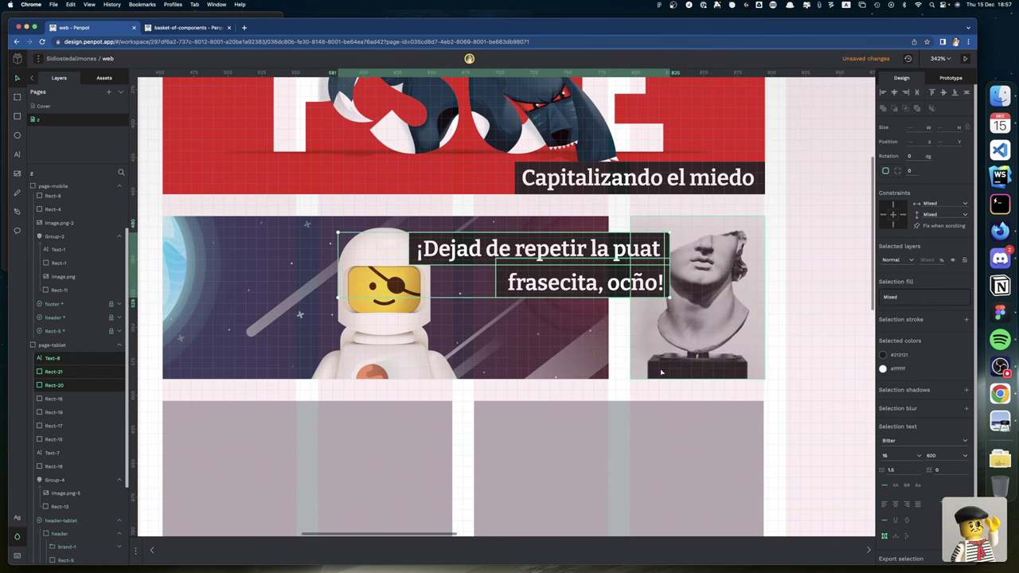
Return the caption and its backgrounds to the lower right corner of the bust image
key(shift+Right)
key(shift+Right)
key(shift+Down)
key(shift+Down)
key(shift+Down)
key(shift+Down)
key(shift+Down)
key(shift+Down)
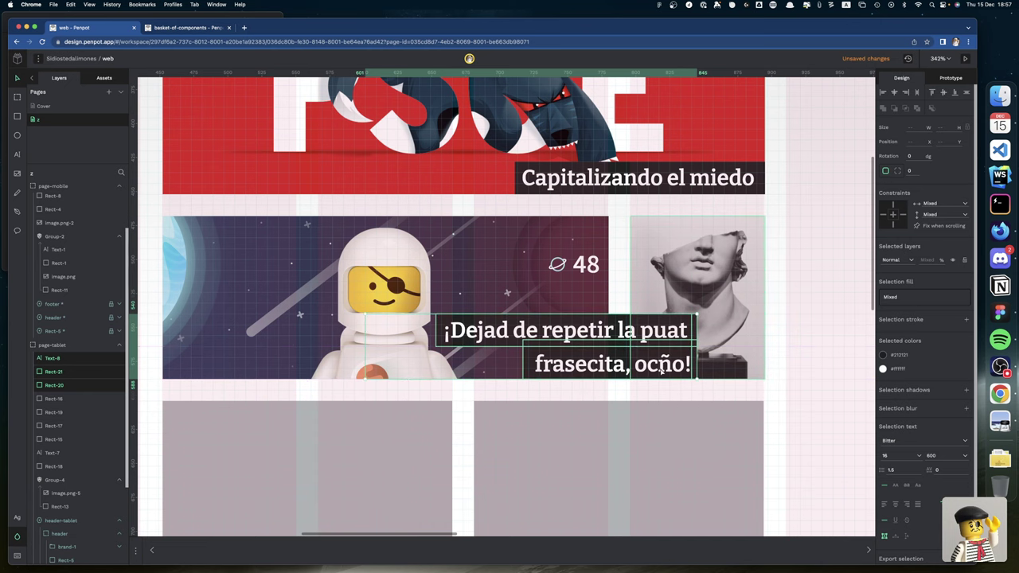
key(shift+Right)
key(shift+Right)
key(shift+Right)
key(shift+Right)
key(shift+Right)
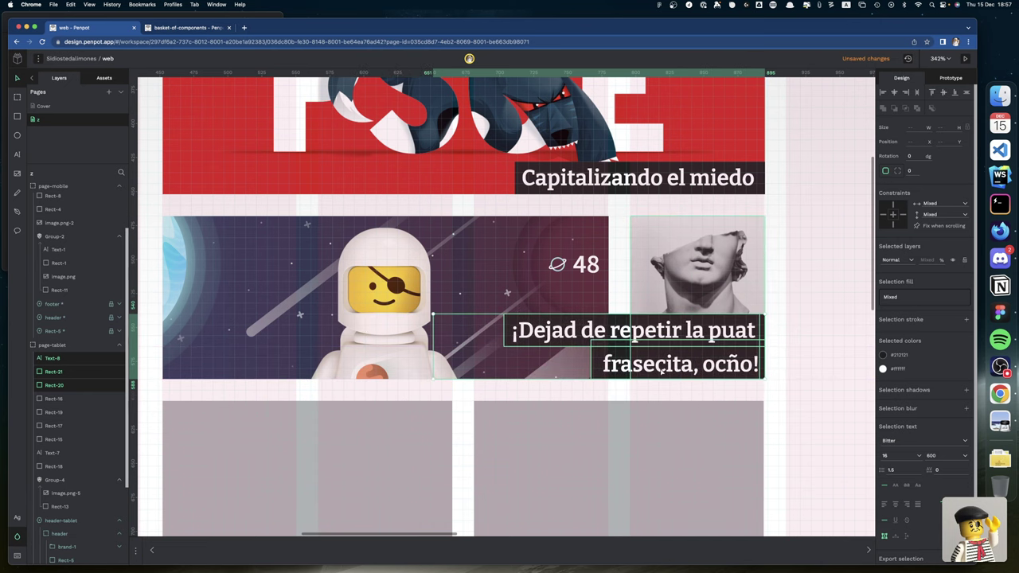
Examine at high zoom how the caption and bust image edges line up with the column grid
scroll(739, 368, up, 10)
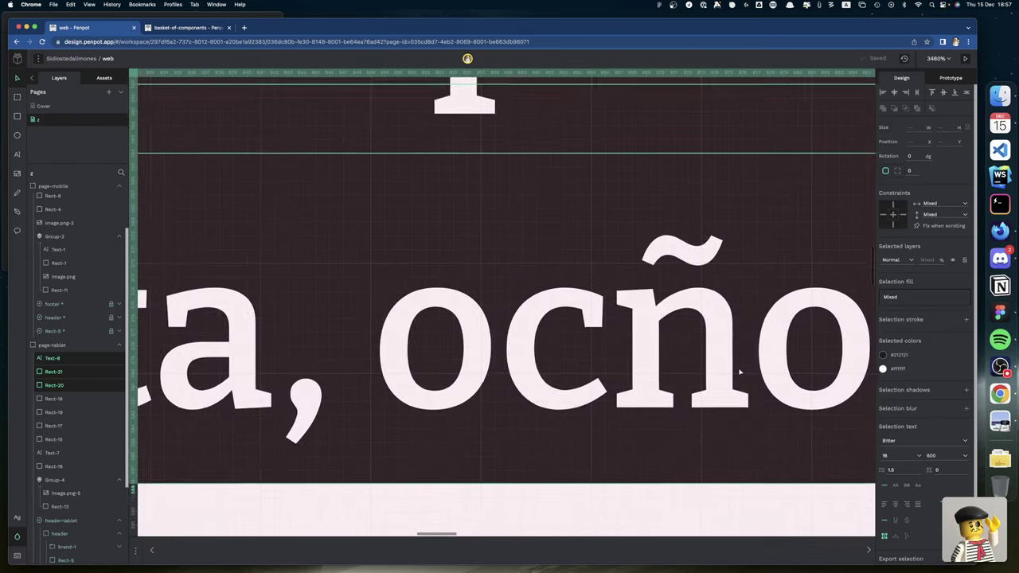
scroll(738, 371, right, 10)
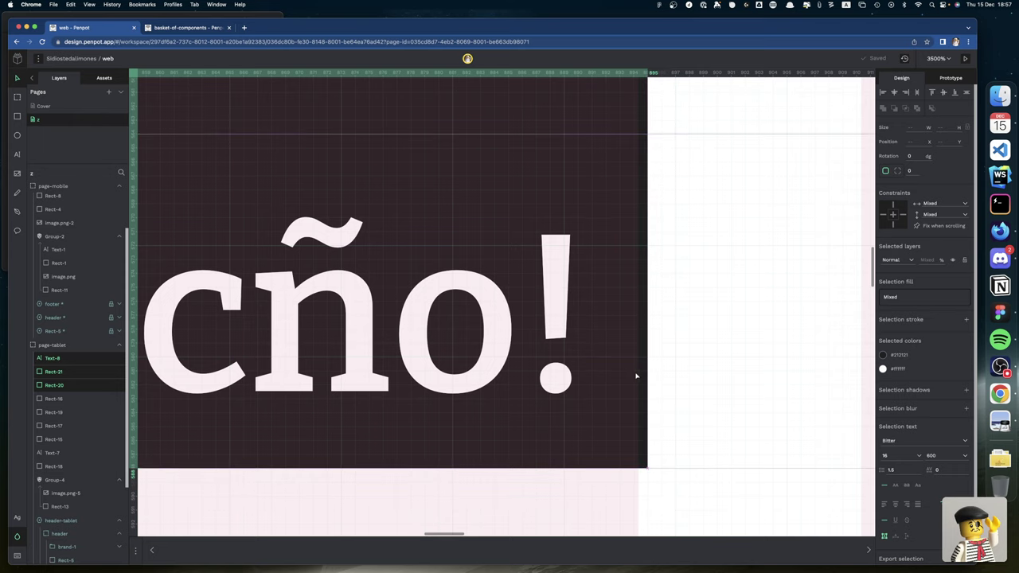
scroll(637, 376, right, 2)
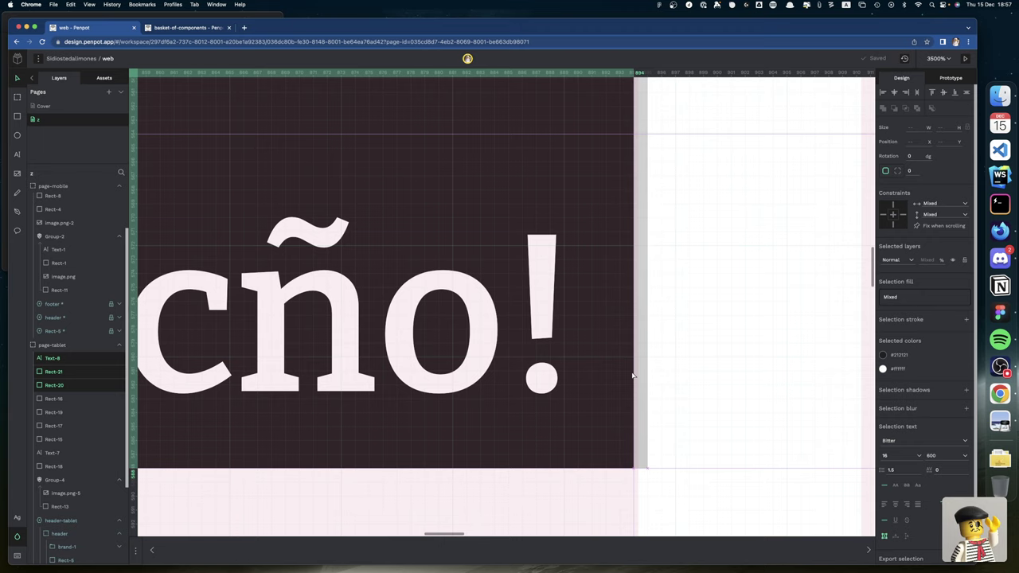
click(632, 375)
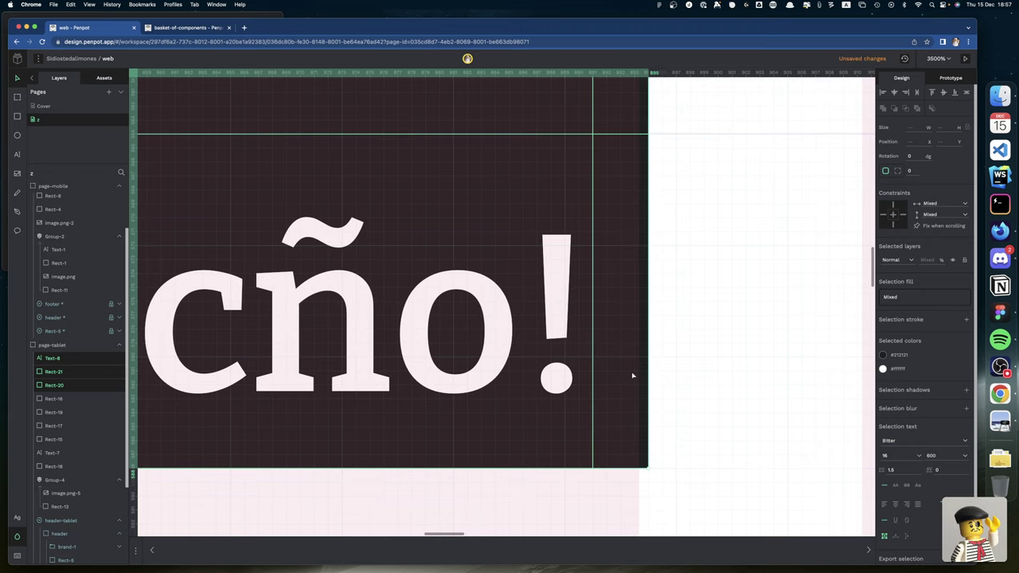
scroll(596, 368, up, 5)
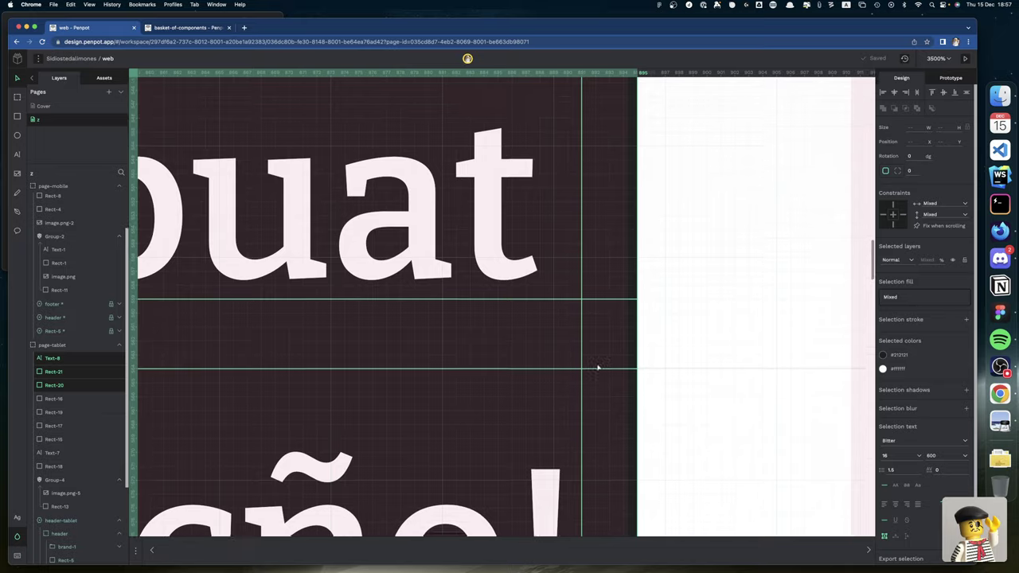
scroll(598, 368, up, 8)
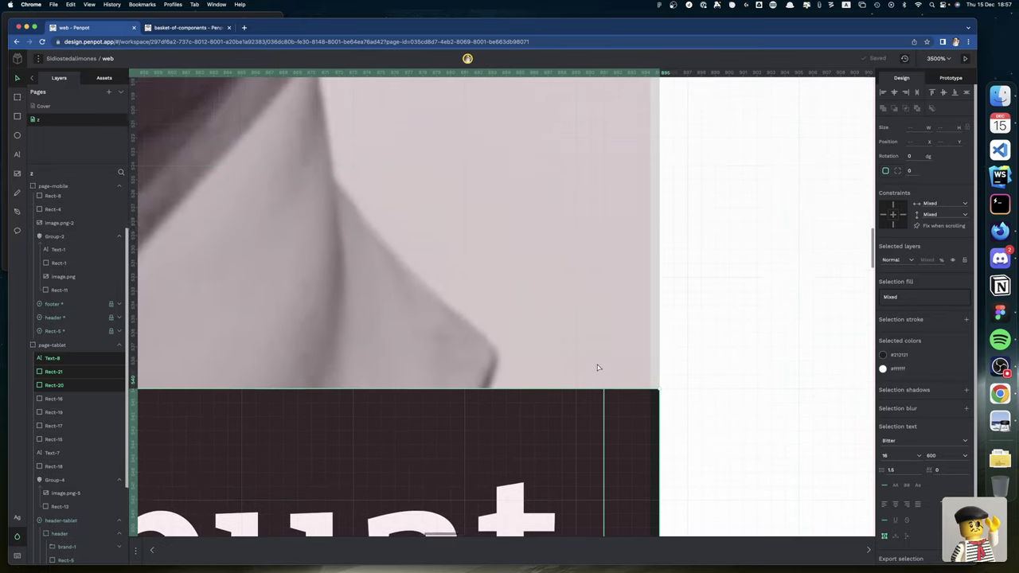
scroll(598, 367, up, 10)
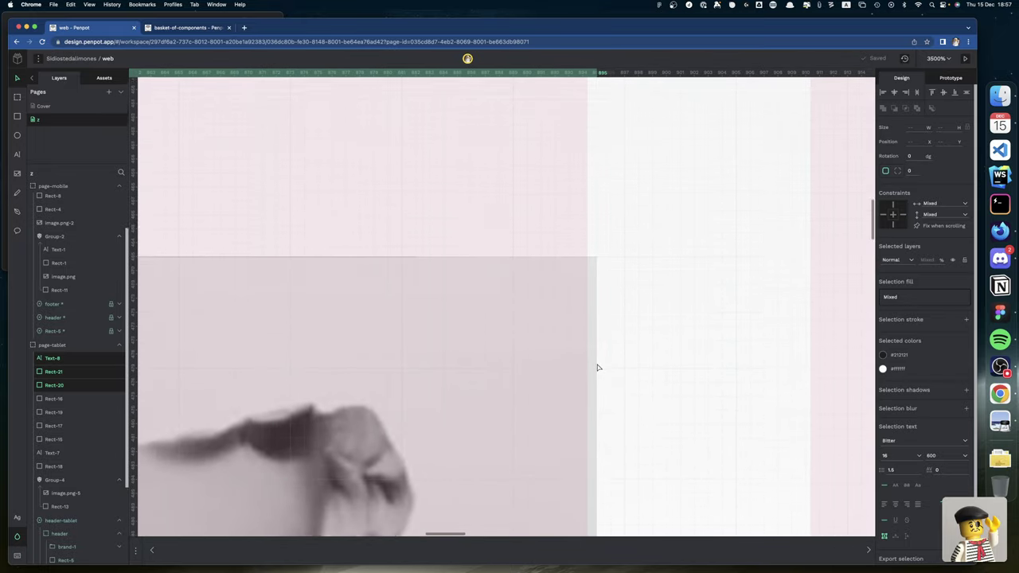
scroll(598, 368, up, 5)
scroll(574, 371, left, 5)
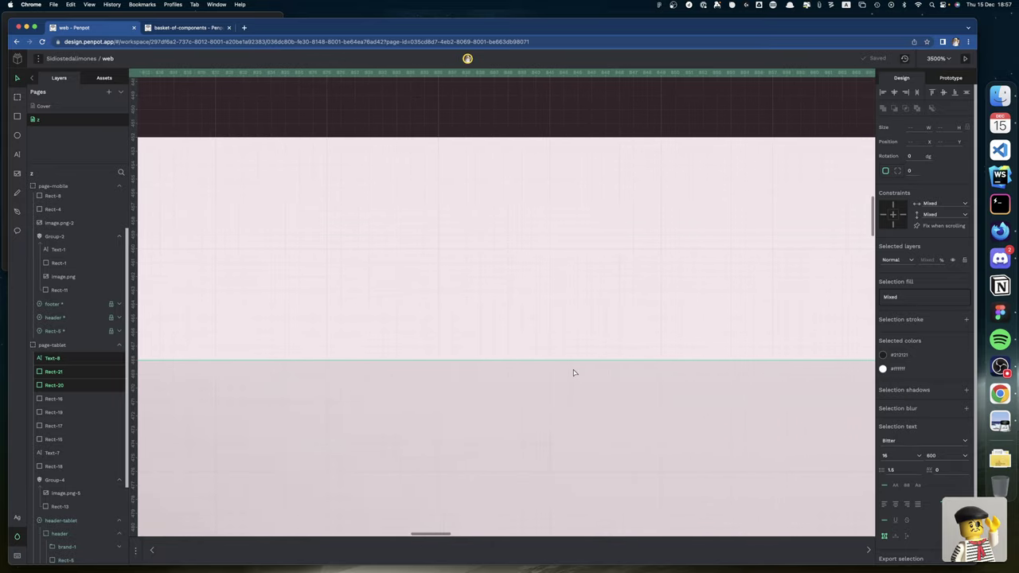
scroll(573, 371, left, 5)
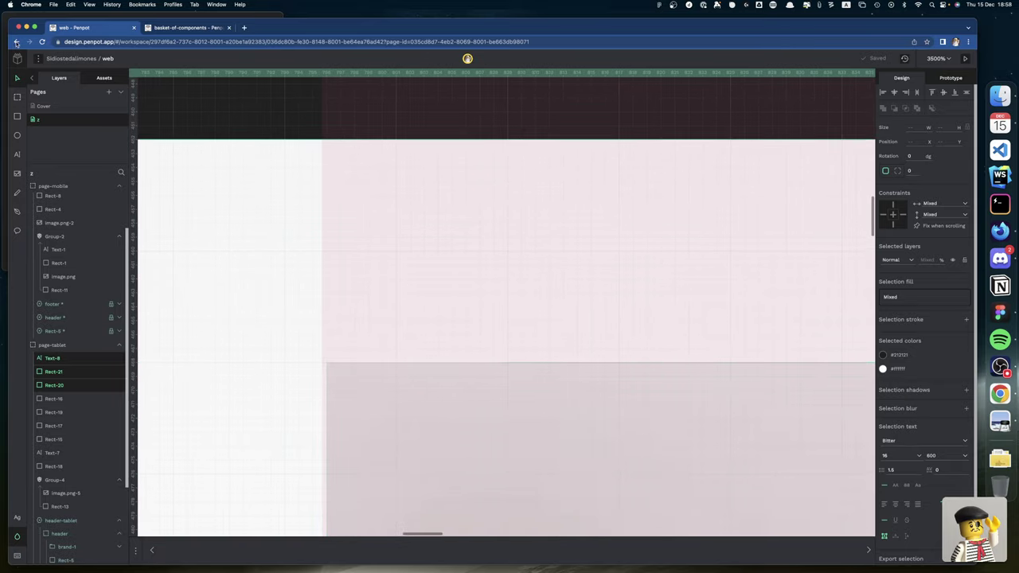
Disable snapping to pixels in the workspace preferences
click(38, 58)
mouse_move(48, 115)
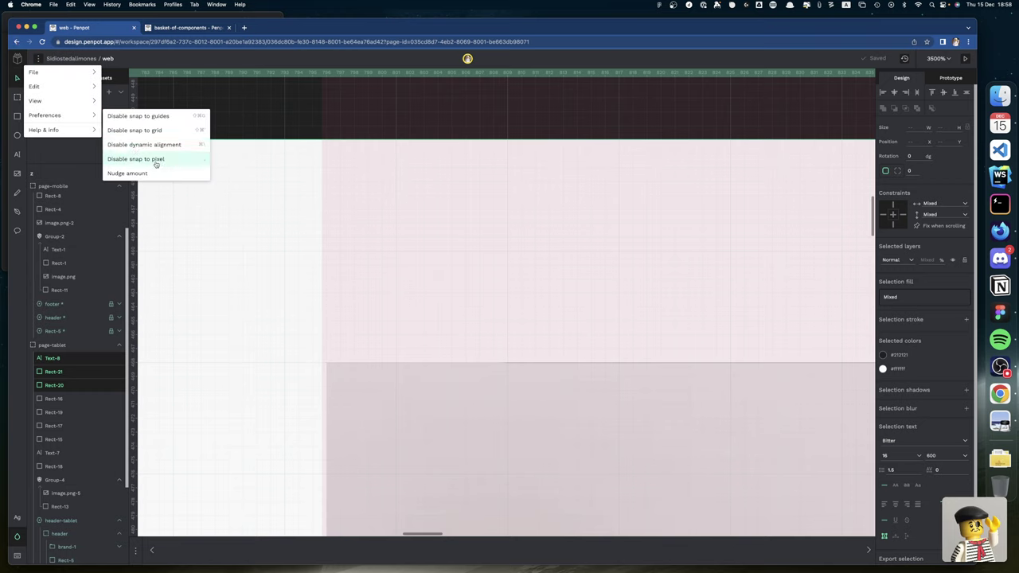
click(156, 160)
Move the bust image group slightly left to an X position of about 506.41, close to the column edge
click(444, 377)
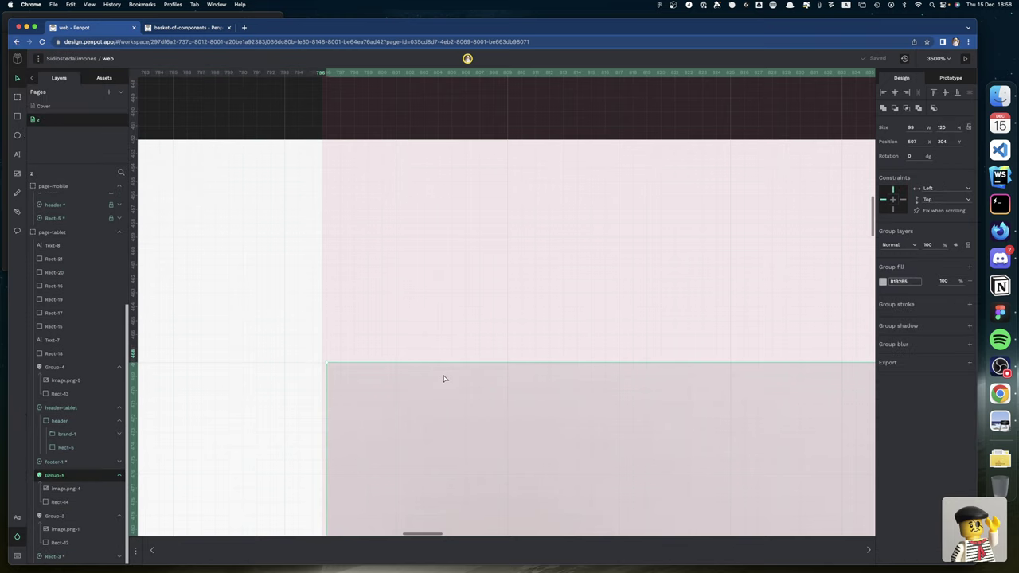
key(Left)
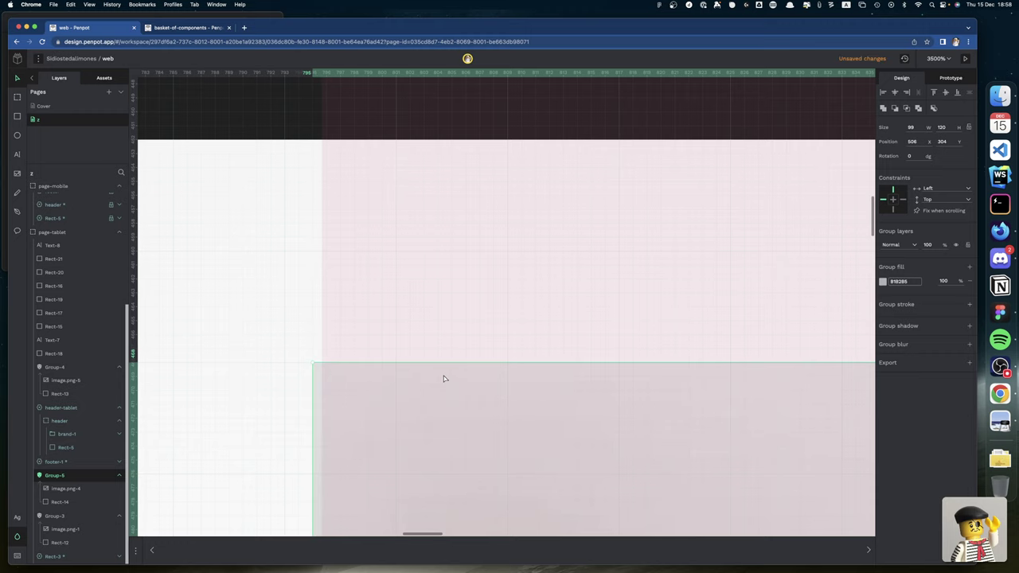
key(Right)
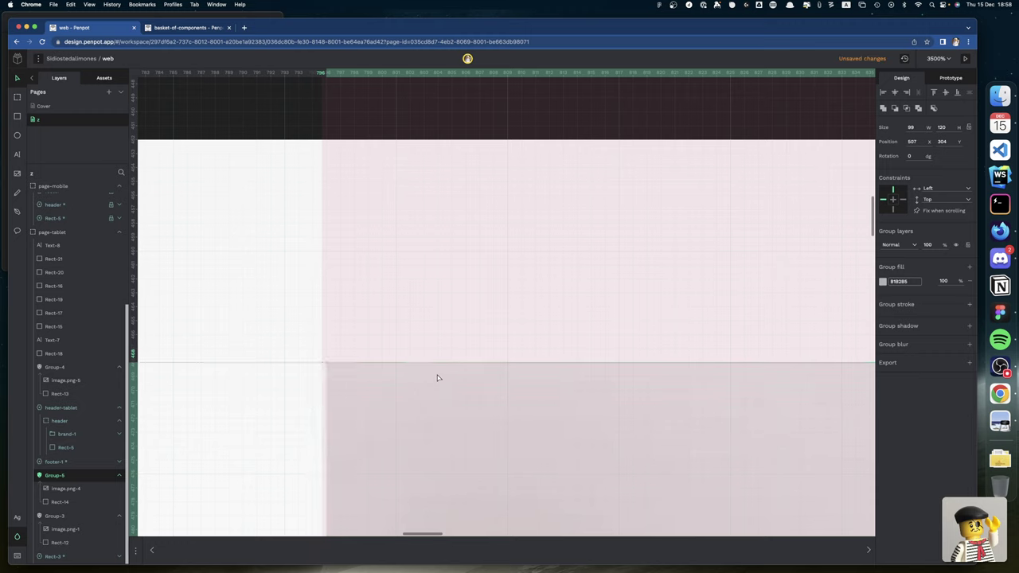
key(Left)
drag(429, 376, 434, 377)
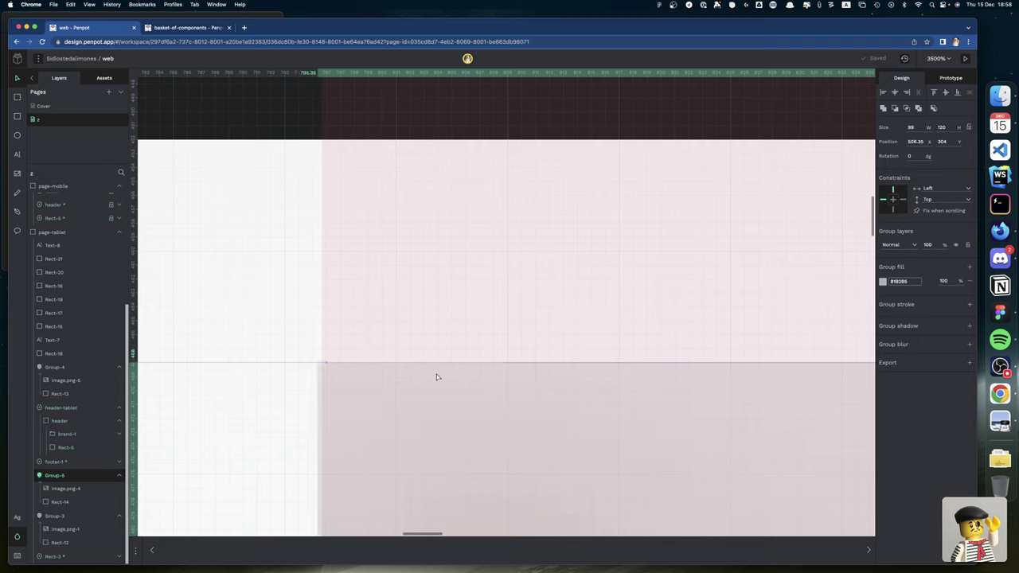
drag(434, 376, 433, 376)
Resize Rect-14 in the bust image group from its left edge to about 98.74 px wide, meeting the column edge
click(60, 501)
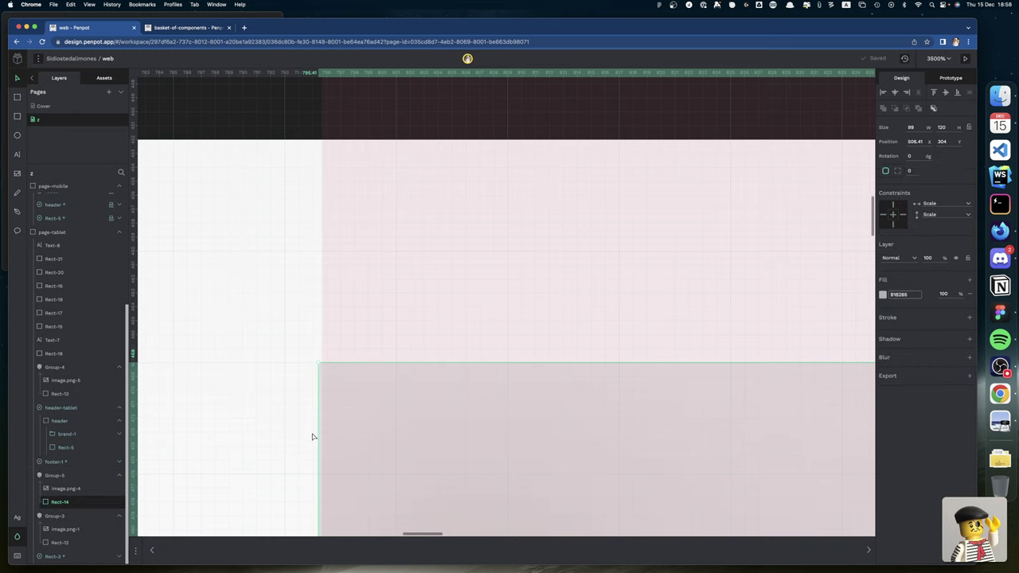
drag(316, 433, 320, 434)
scroll(374, 436, right, 15)
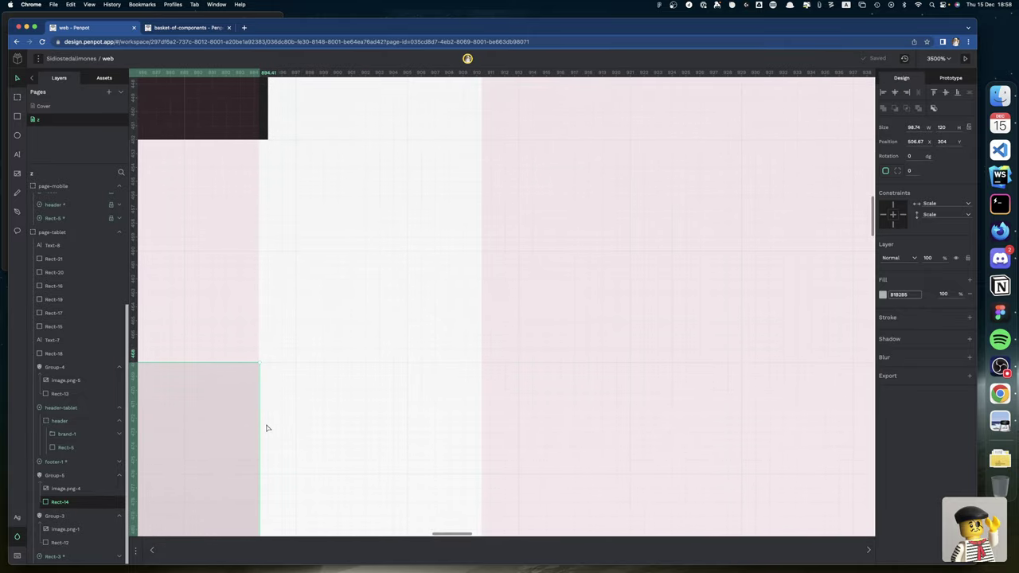
Resize Rect-14 in the bust image group from its right edge to about 98.67 px wide, meeting the column edge
drag(259, 422, 257, 420)
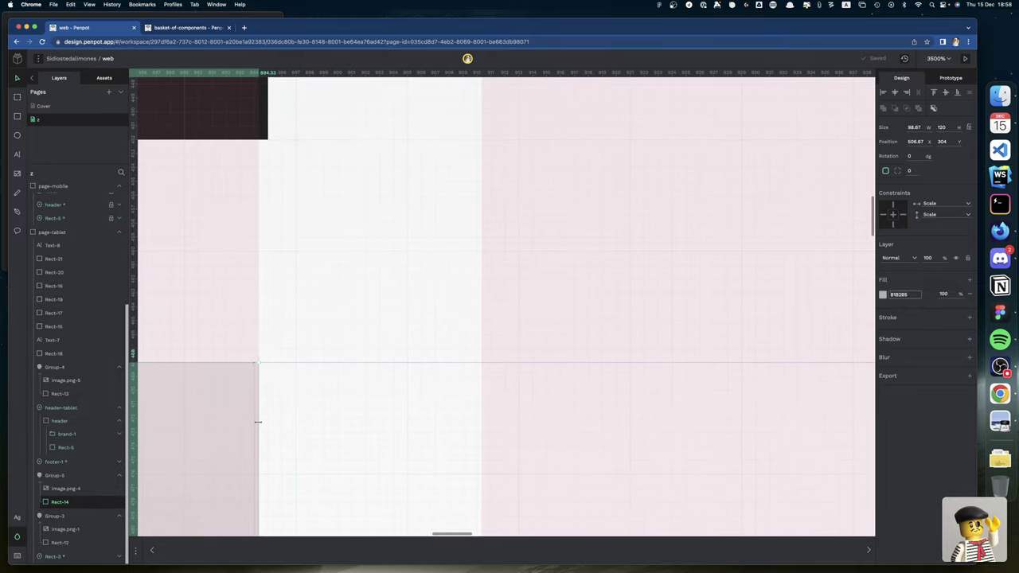
scroll(298, 441, left, 3)
scroll(299, 441, left, 2)
scroll(298, 441, down, 15)
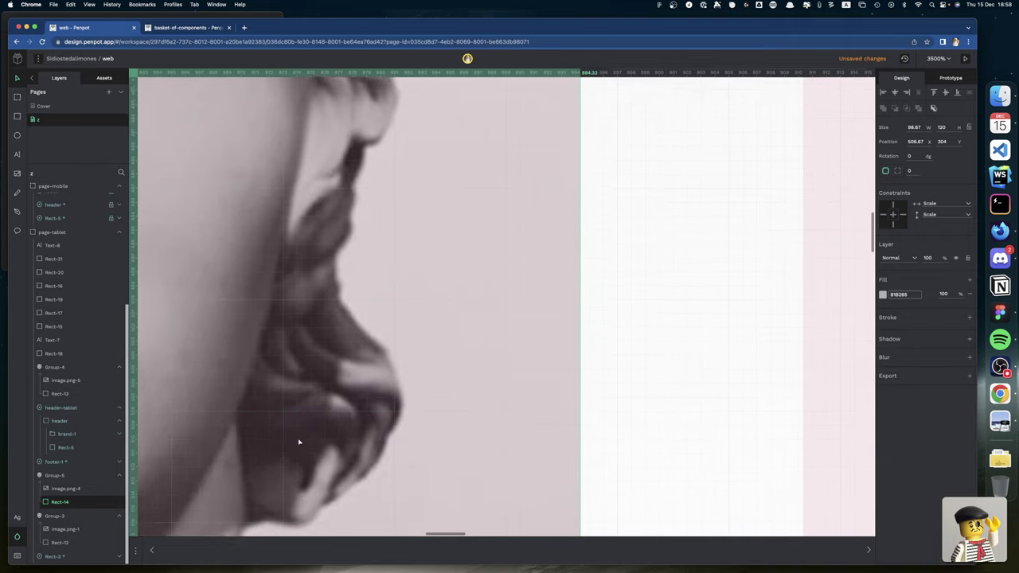
scroll(298, 440, up, 2)
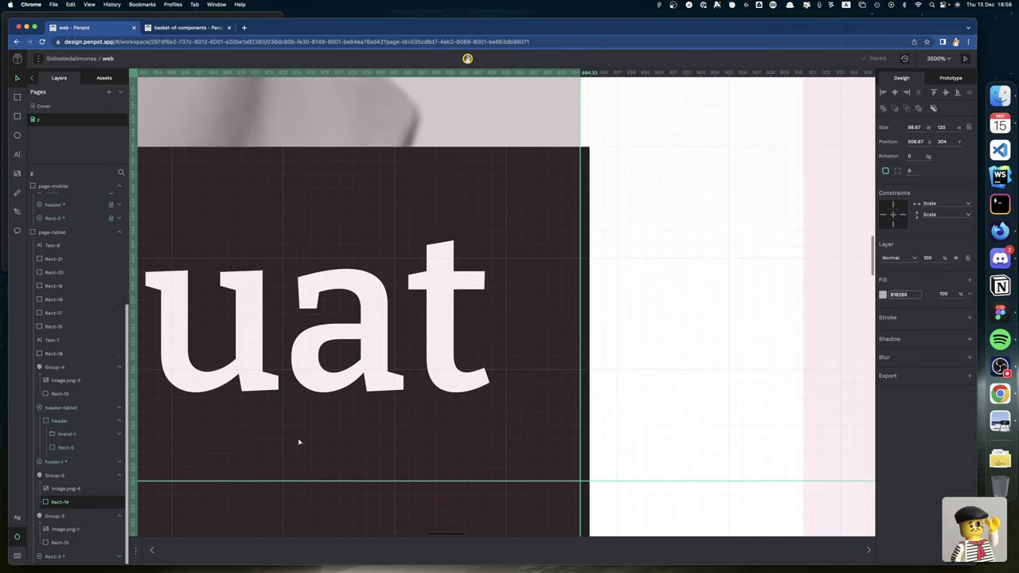
Group the text of the two-line caption below the bust image
click(448, 344)
shift+click(527, 365)
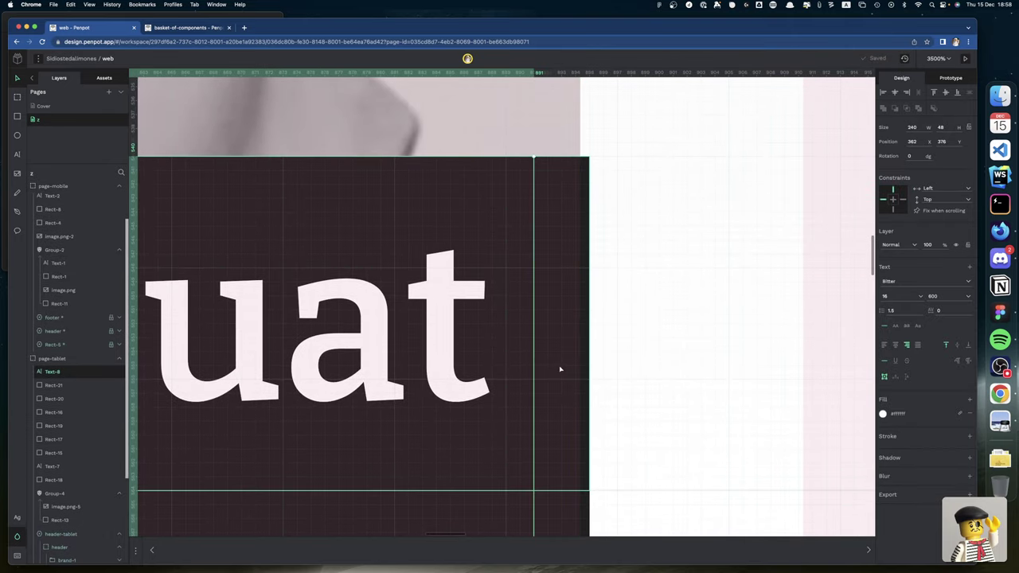
scroll(580, 398, down, 5)
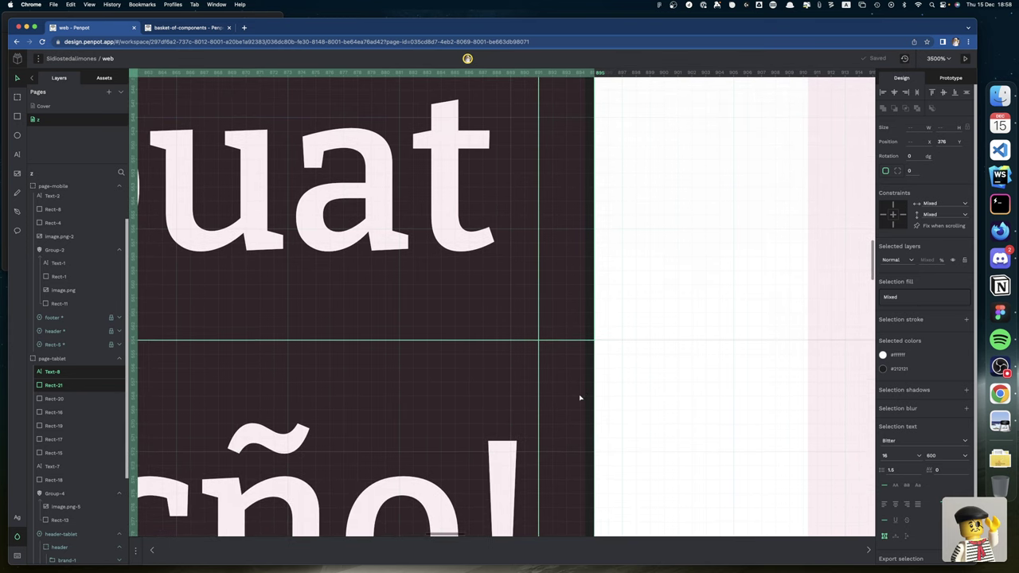
shift+click(579, 398)
key(super+g)
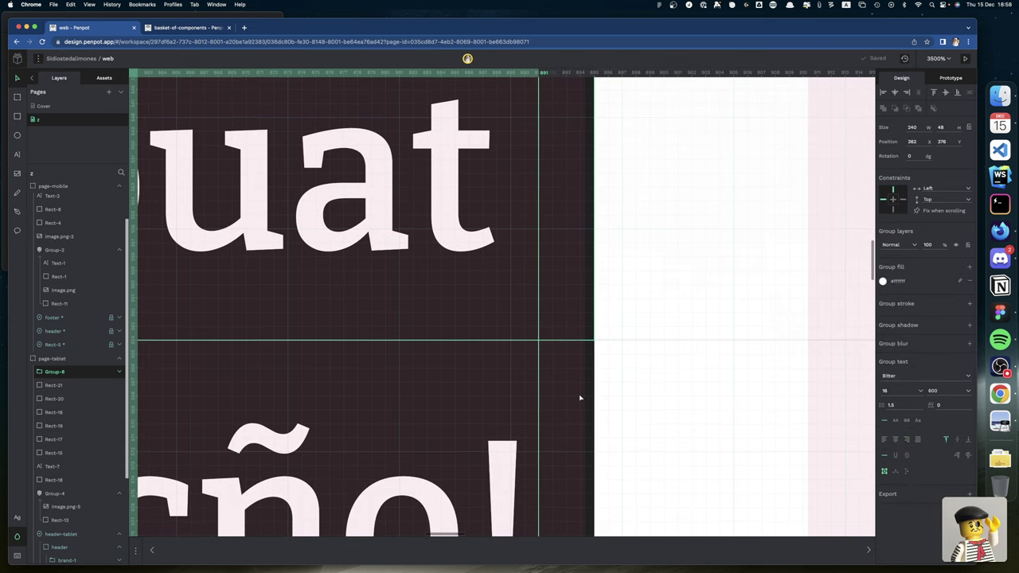
Try nudging the caption's text group left to an X position of 352, and return it to 362
key(shift+Left)
key(shift+Right)
key(shift+Left)
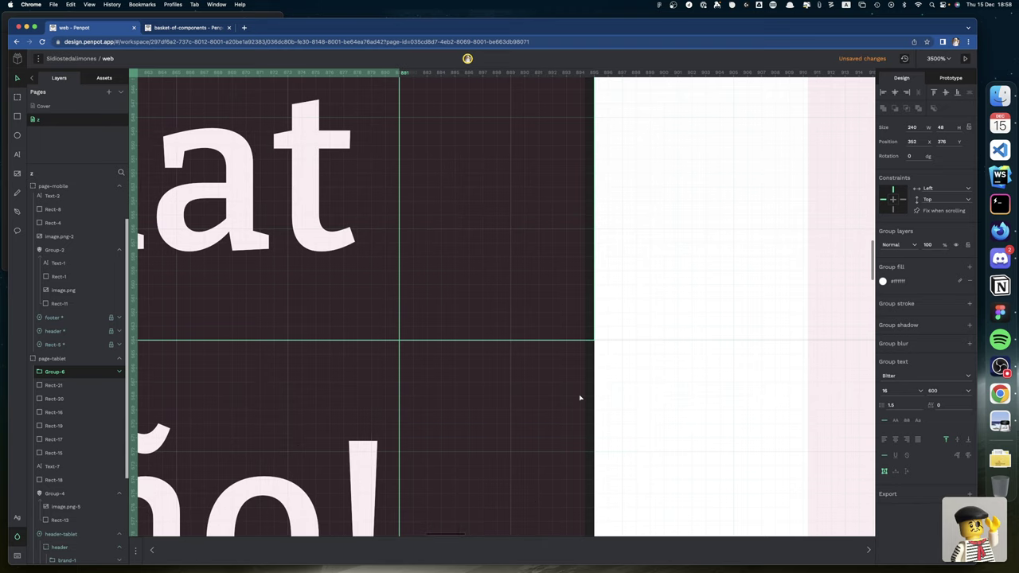
scroll(581, 398, down, 10)
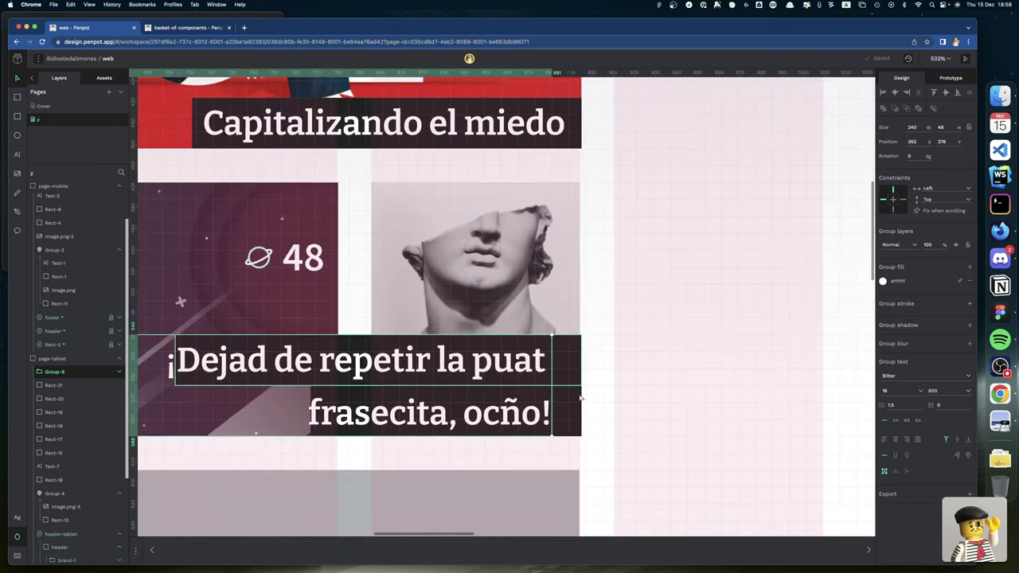
key(shift+Right)
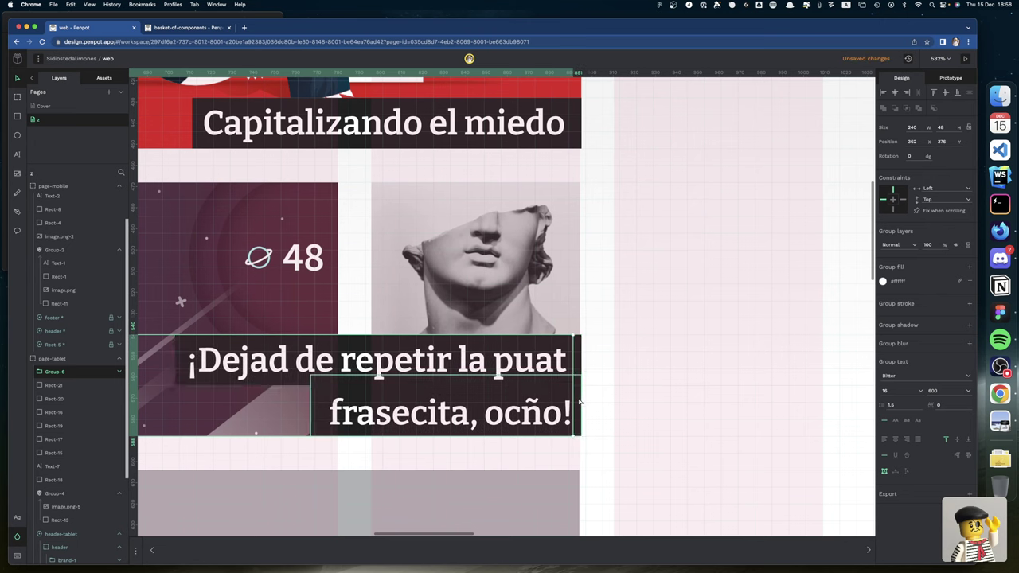
Group the caption text with its two dark background rectangles and align the group to the bust image's right edge
key(Return)
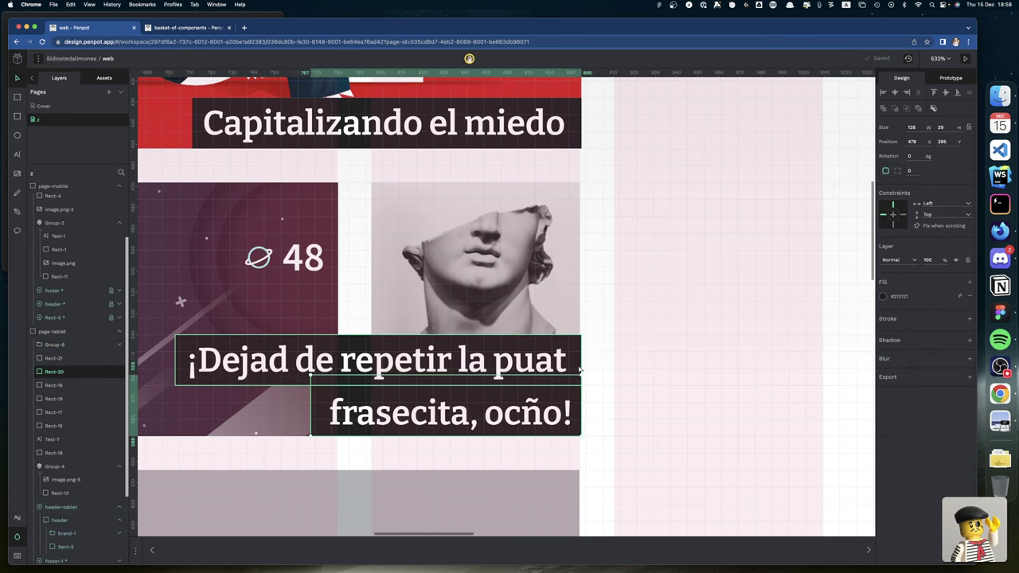
key(ctrl+g)
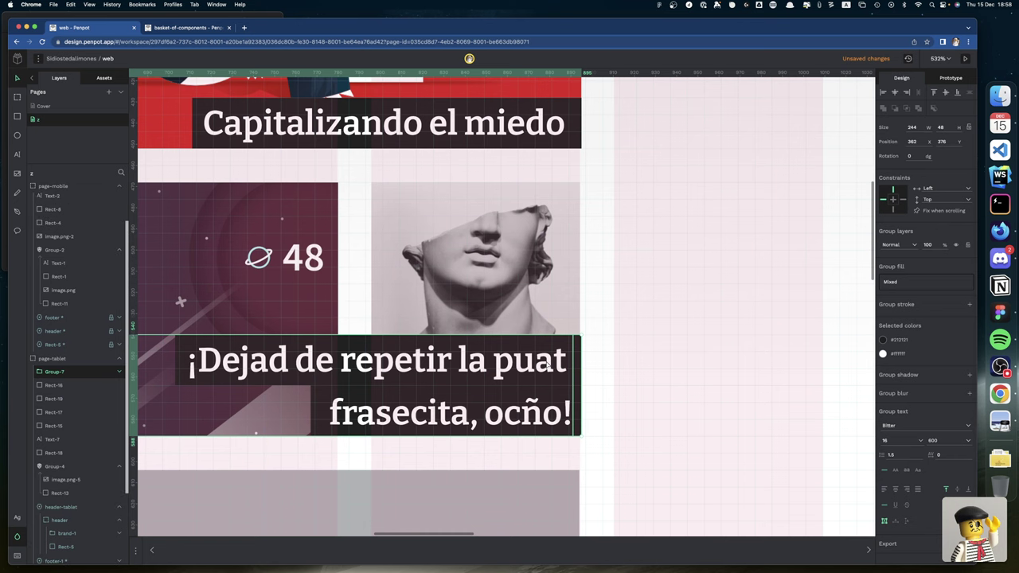
key(shift+Left)
key(shift+Left)
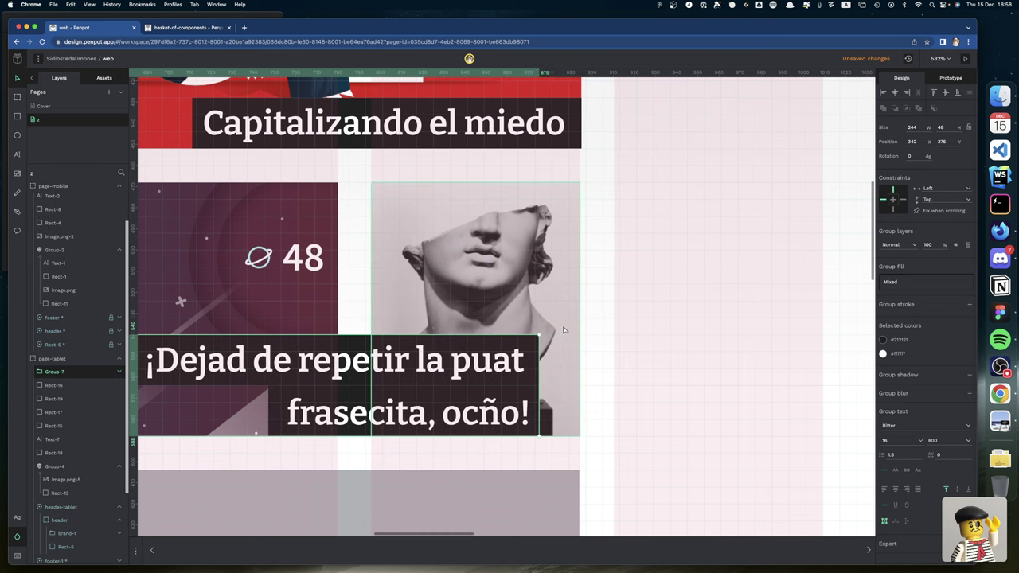
shift+click(570, 340)
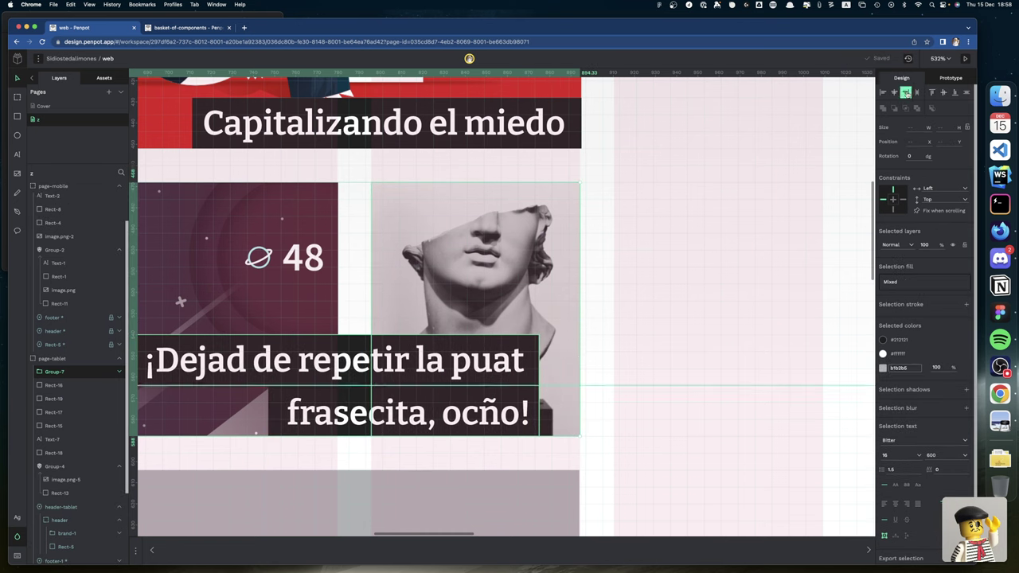
click(904, 91)
click(619, 295)
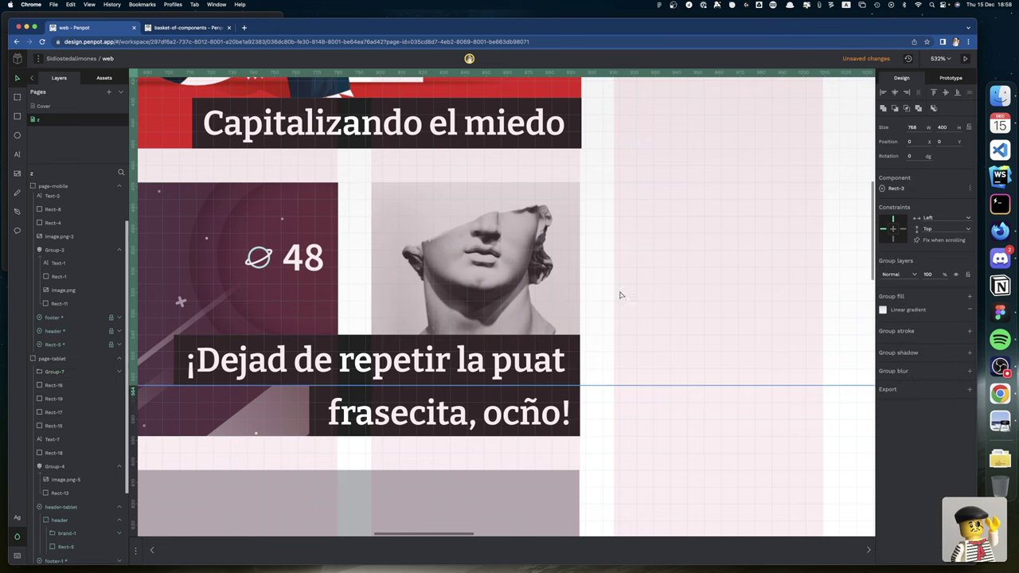
Examine how the tablet page's captions, images and grey placeholders line up with the column grid
scroll(627, 255, left, 3)
scroll(626, 254, up, 3)
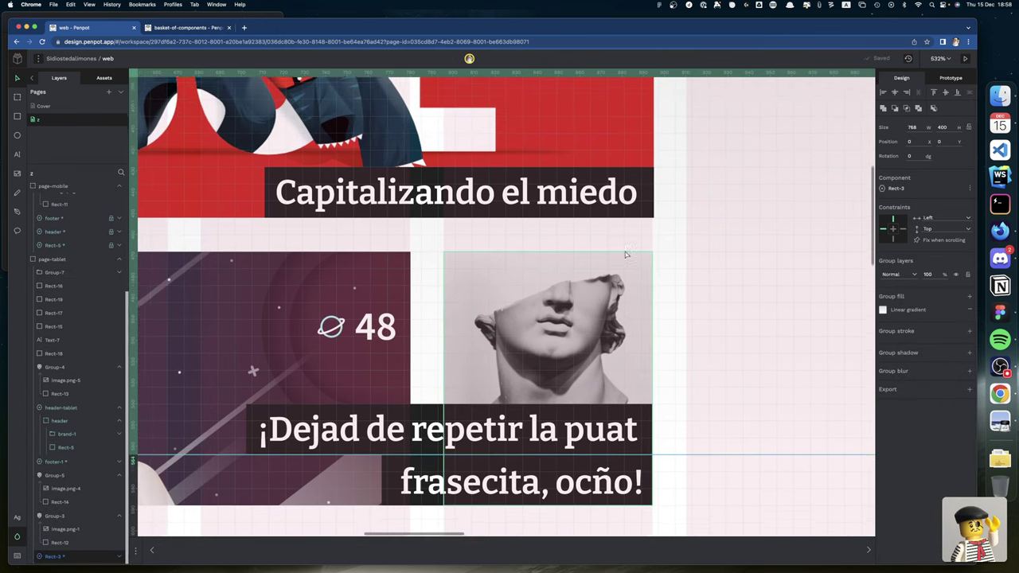
scroll(585, 414, down, 10)
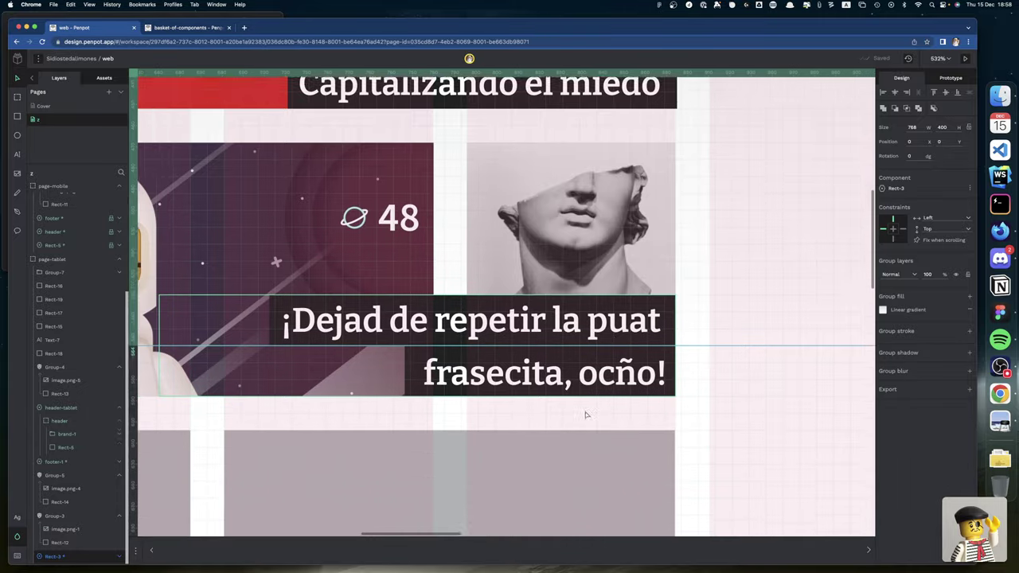
scroll(585, 414, left, 10)
scroll(585, 415, left, 3)
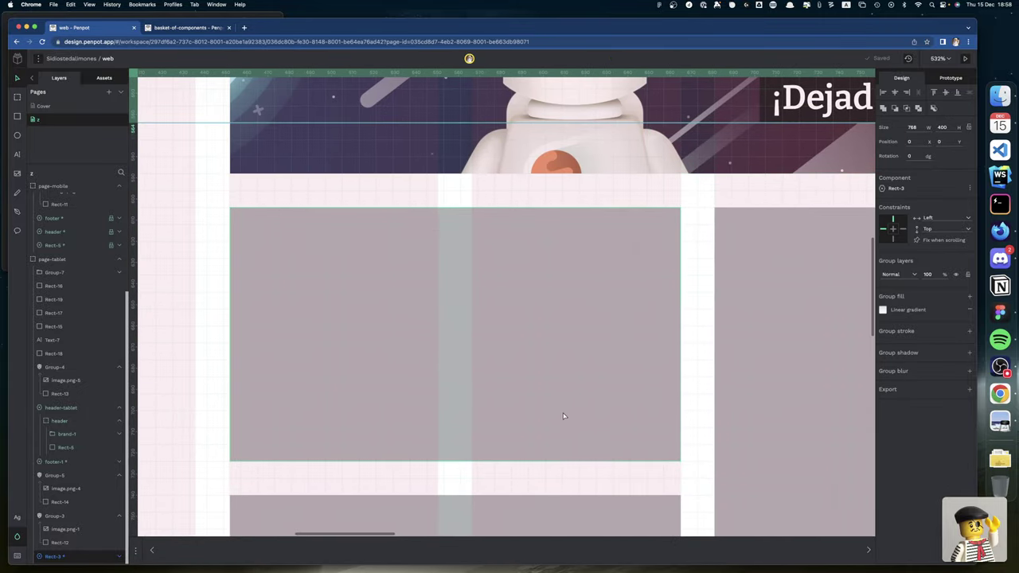
scroll(546, 352, up, 8)
scroll(546, 352, right, 8)
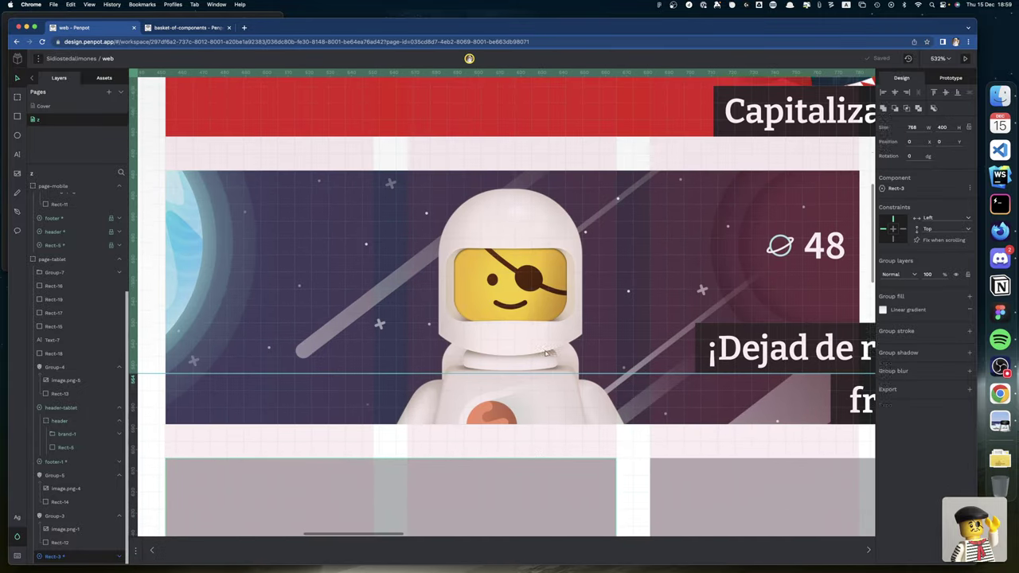
scroll(546, 353, right, 4)
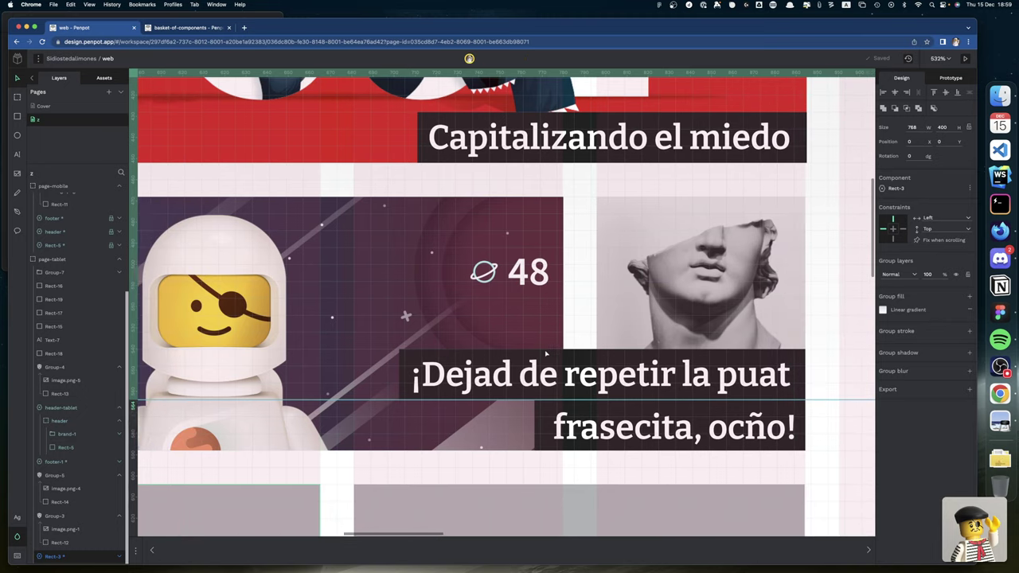
scroll(546, 354, left, 2)
scroll(547, 354, right, 4)
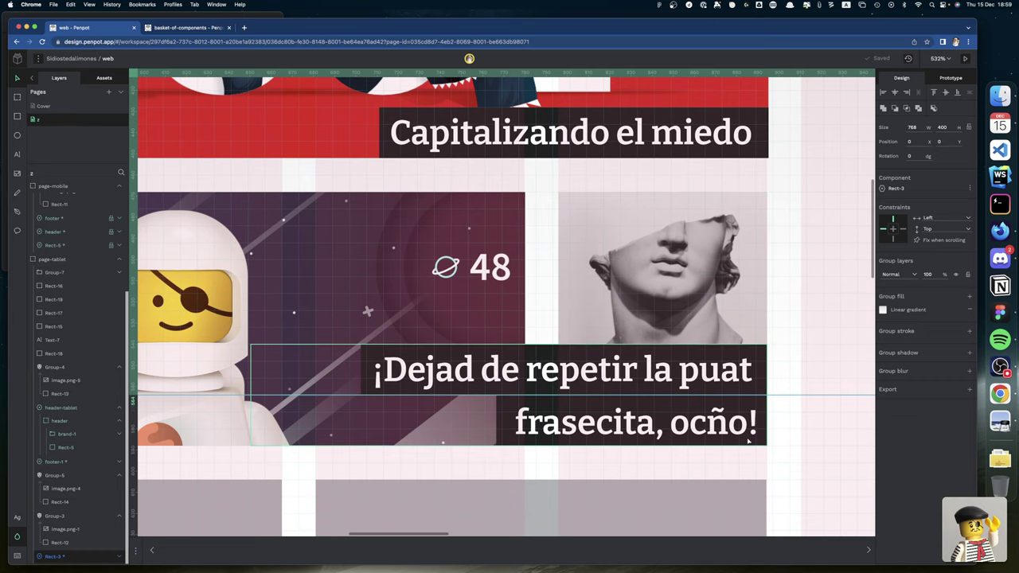
click(777, 453)
scroll(777, 452, down, 10)
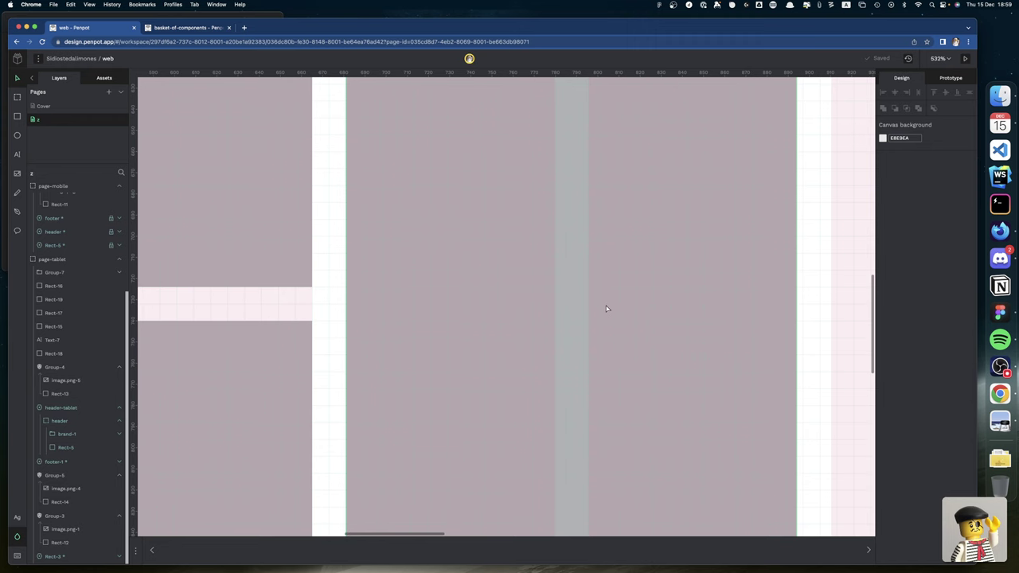
scroll(606, 308, down, 15)
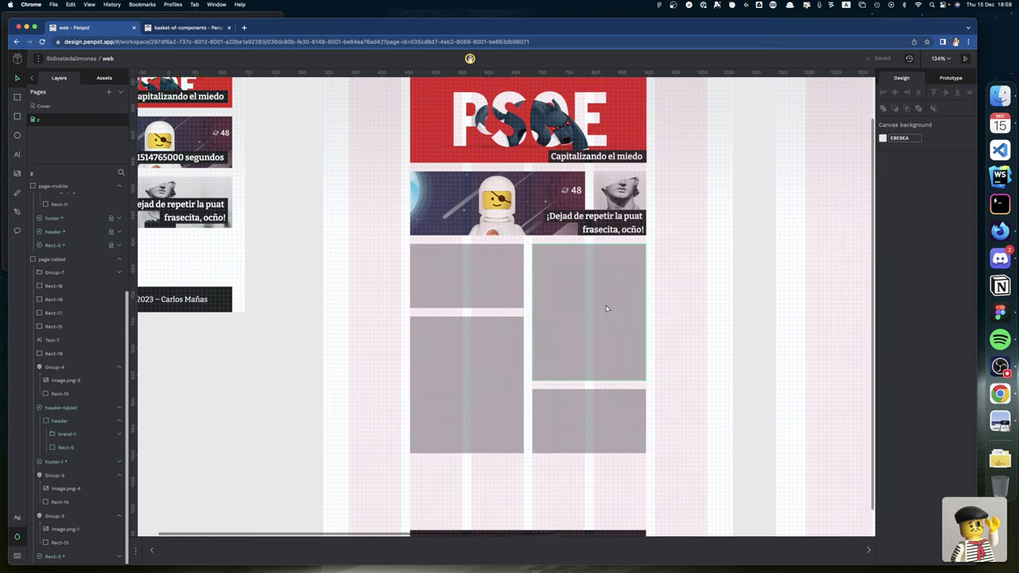
Duplicate the tablet page's lowest right grey placeholder twice, forming a row of two 213 × 120 blocks just above the footer
scroll(606, 308, up, 3)
scroll(606, 309, right, 3)
scroll(534, 274, right, 2)
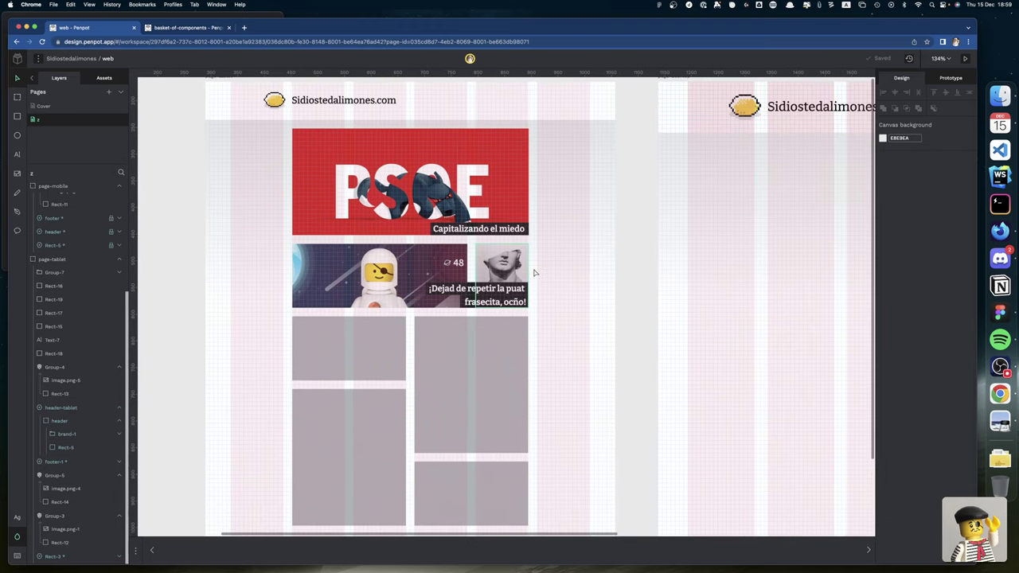
scroll(534, 275, down, 5)
scroll(538, 276, left, 2)
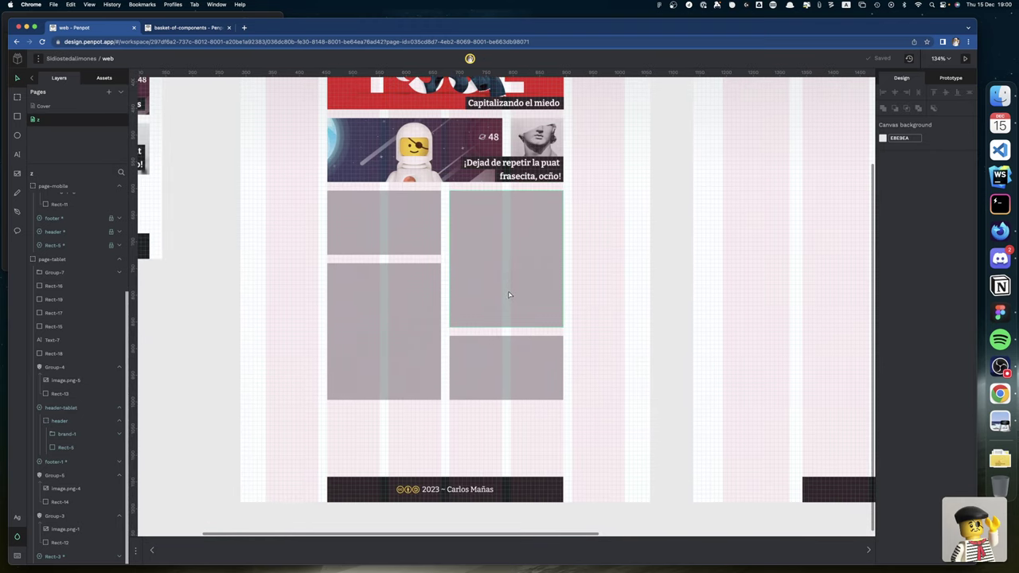
scroll(501, 342, down, 3)
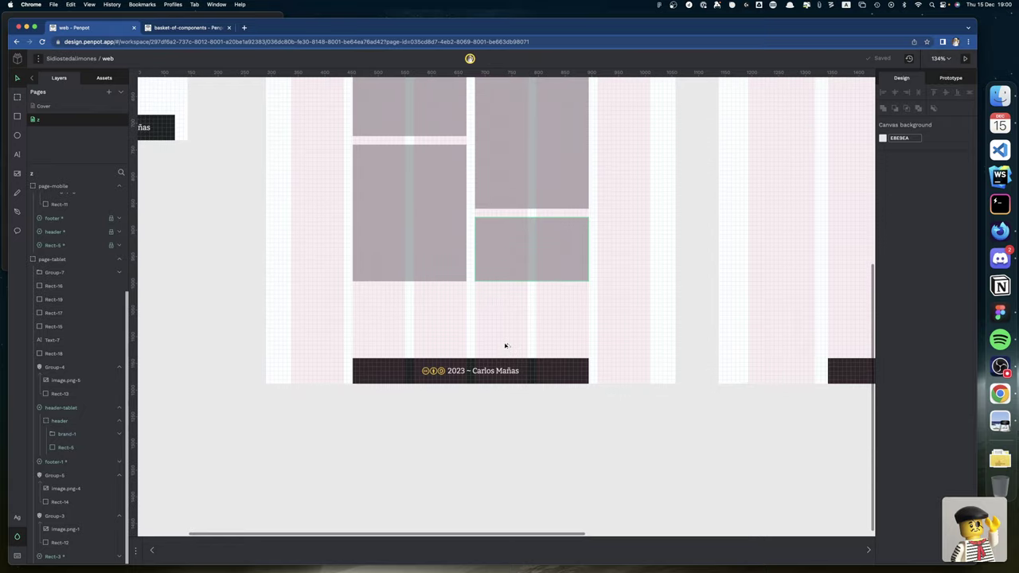
scroll(505, 346, up, 5)
scroll(505, 346, up, 2)
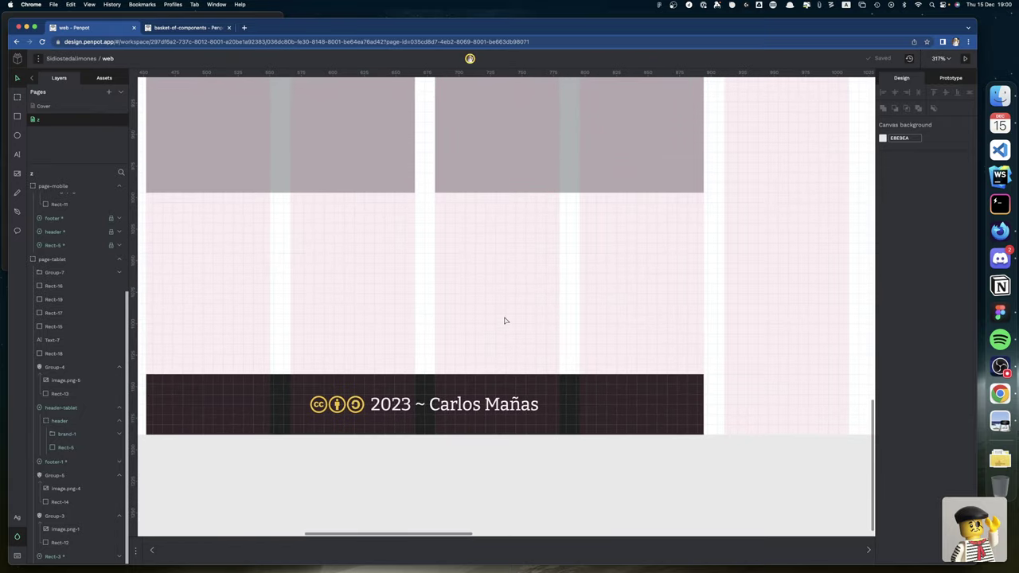
click(493, 184)
drag(493, 185, 503, 349)
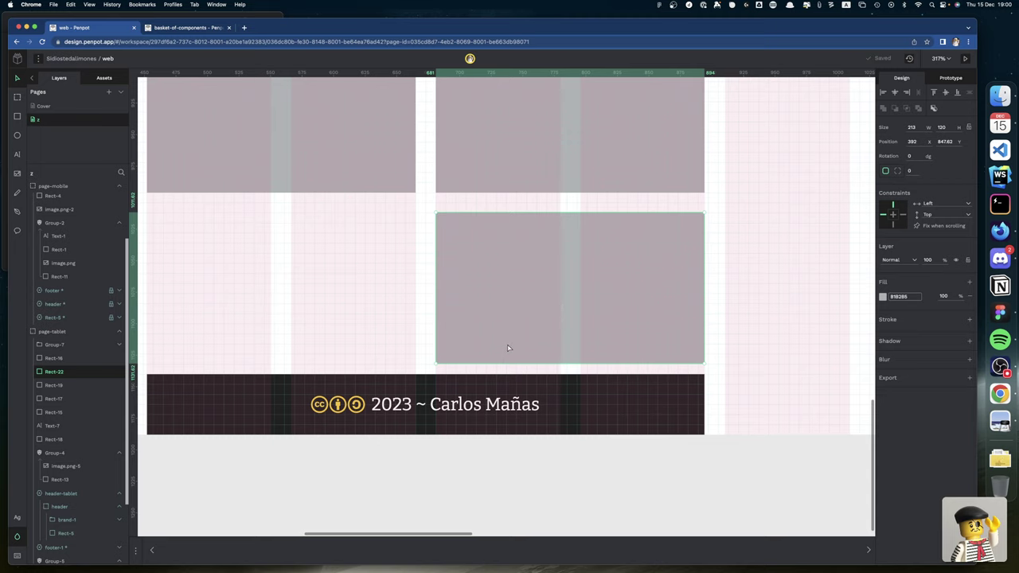
drag(507, 345, 259, 328)
drag(340, 314, 321, 312)
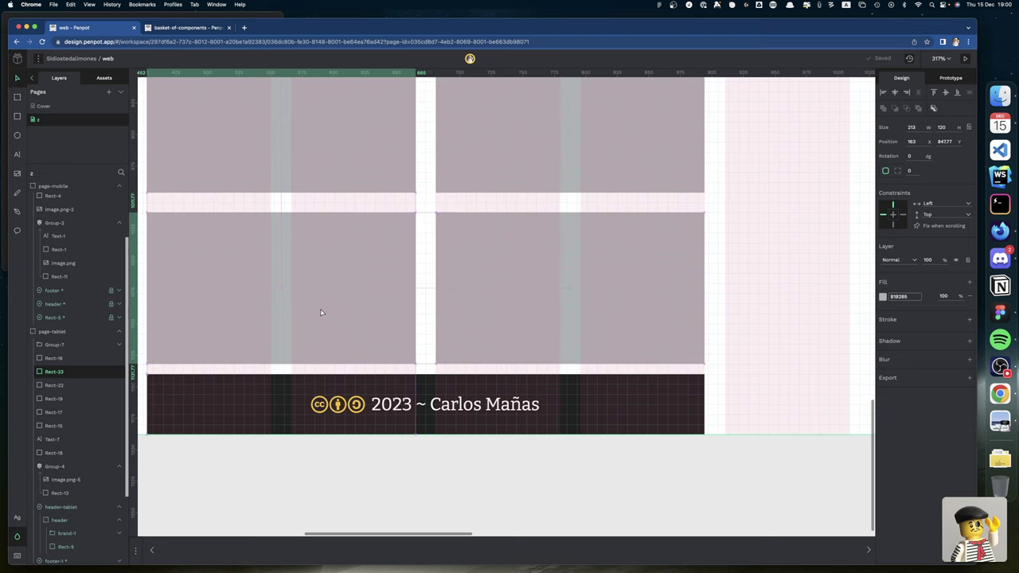
Review the tablet page's completed block layout alongside the mobile and desktop pages
scroll(332, 311, left, 2)
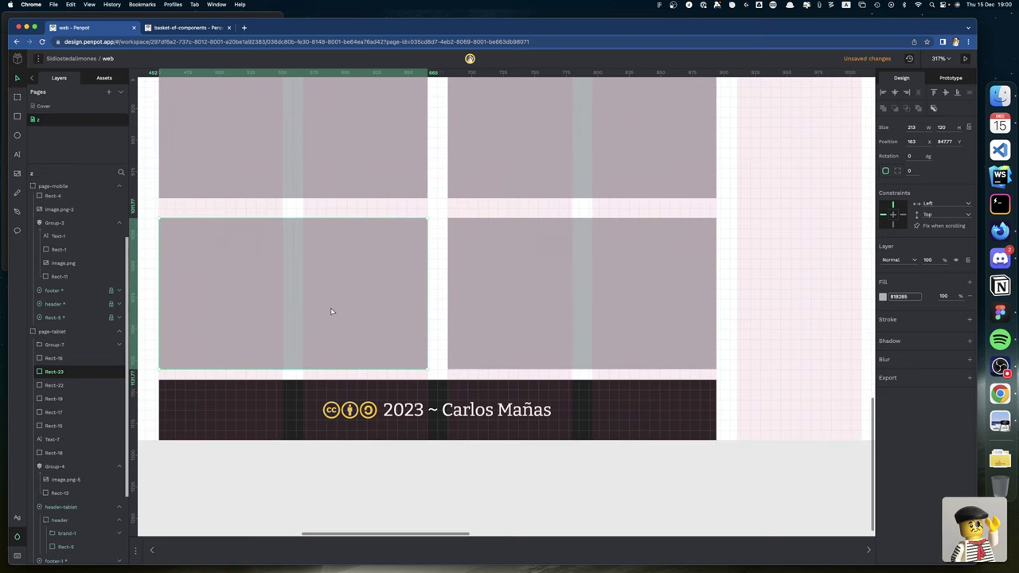
scroll(331, 311, down, 10)
scroll(335, 312, up, 2)
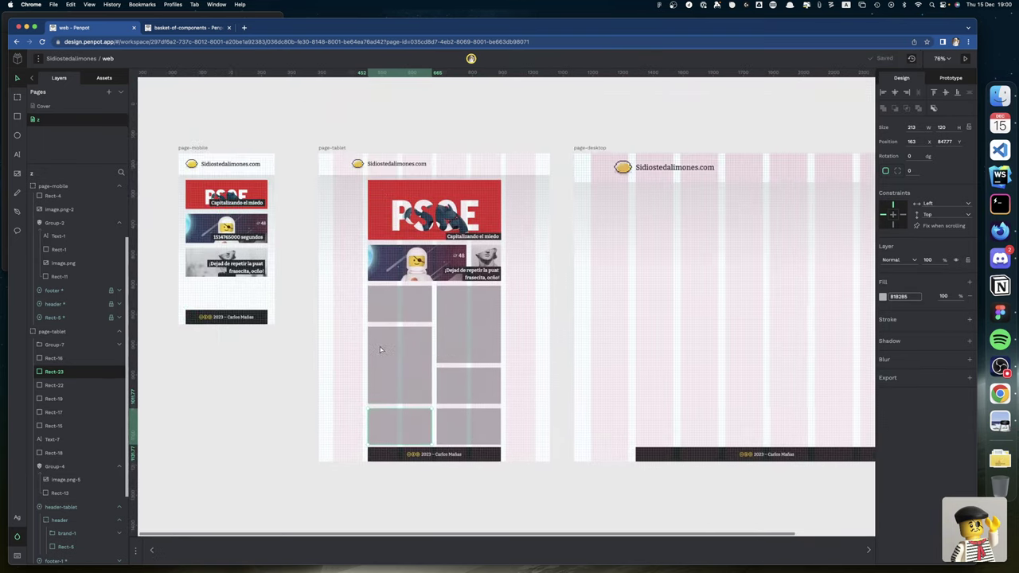
scroll(380, 349, left, 3)
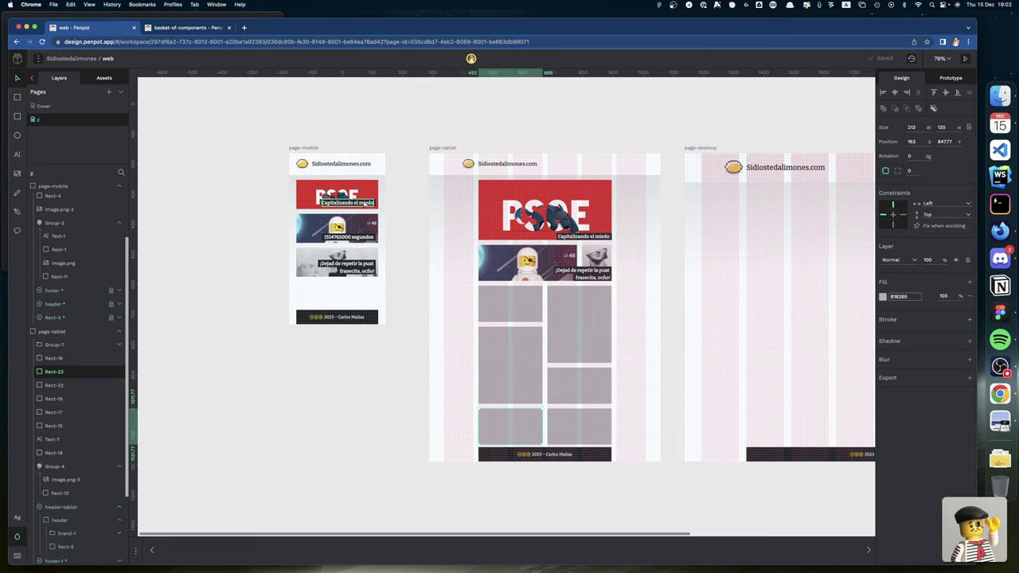
scroll(365, 204, up, 10)
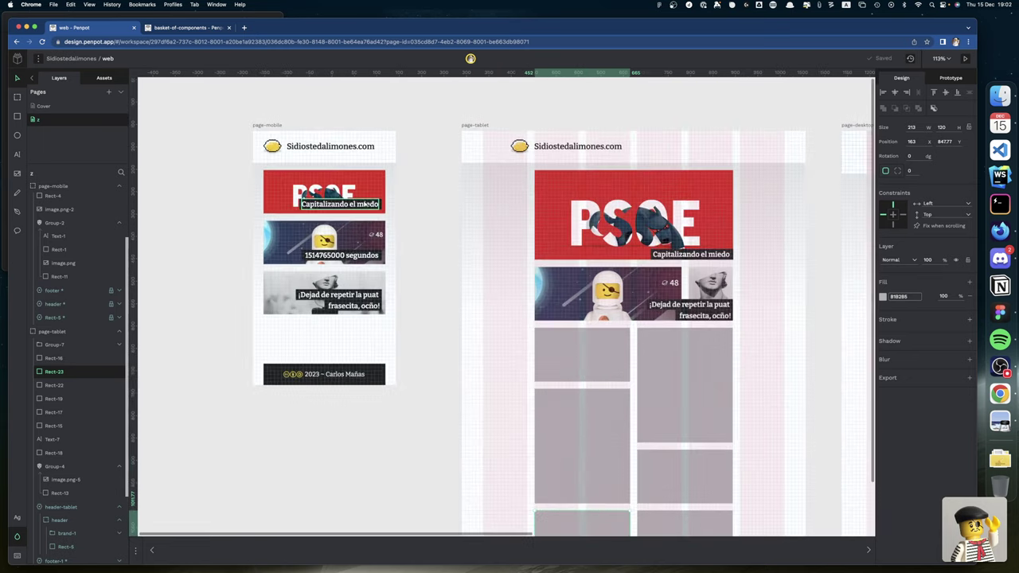
scroll(365, 204, down, 6)
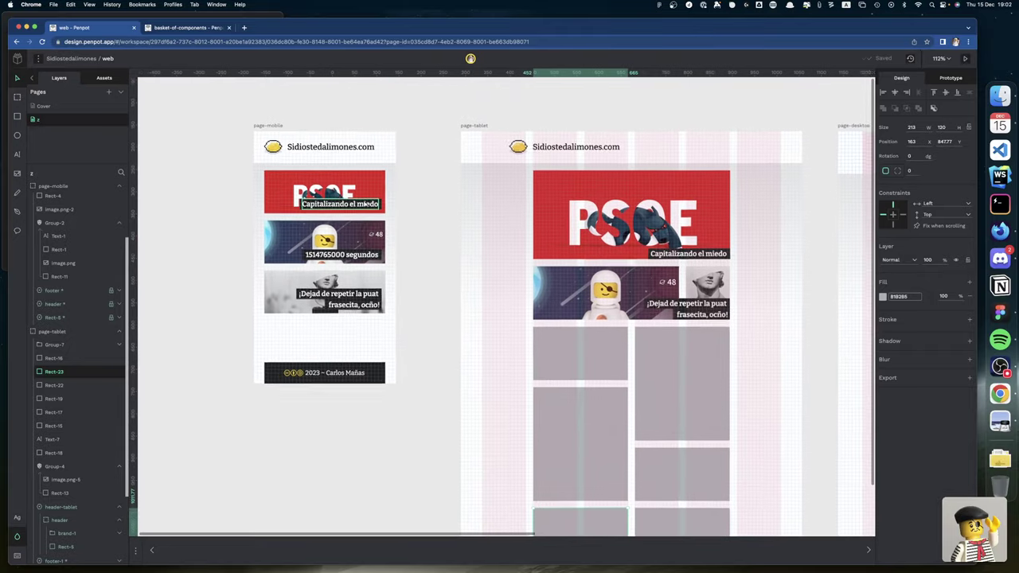
click(405, 255)
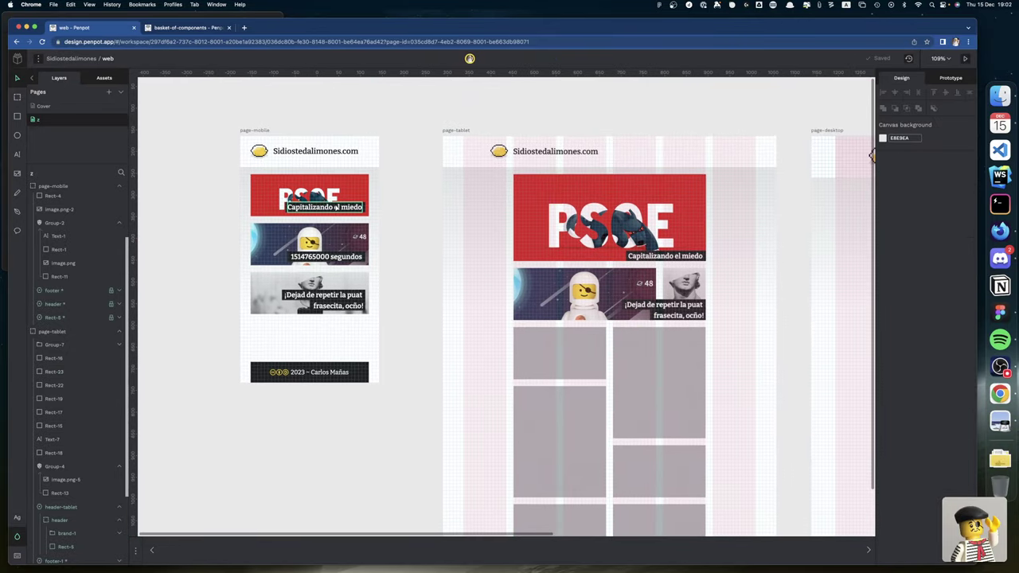
scroll(337, 209, right, 3)
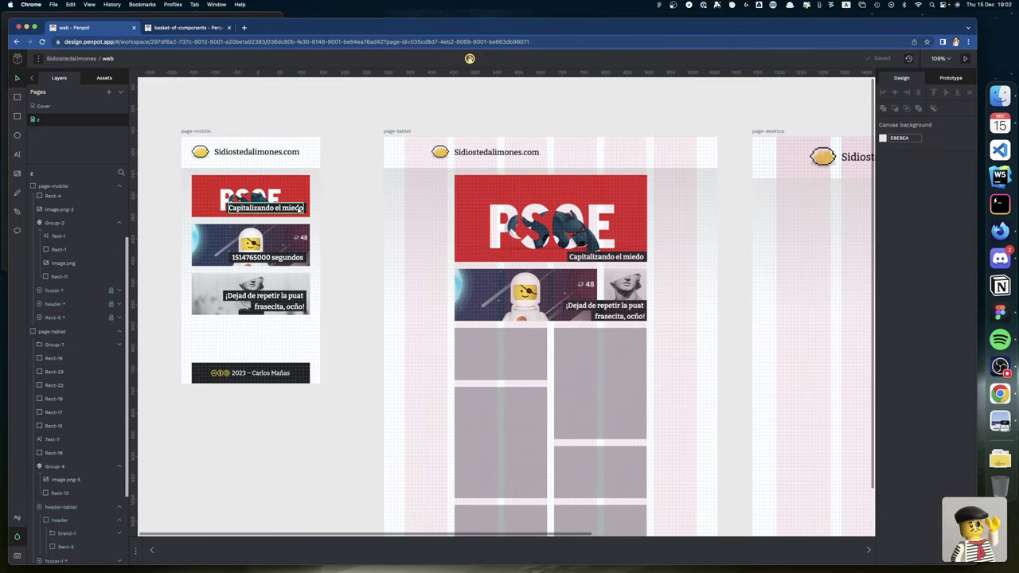
click(299, 208)
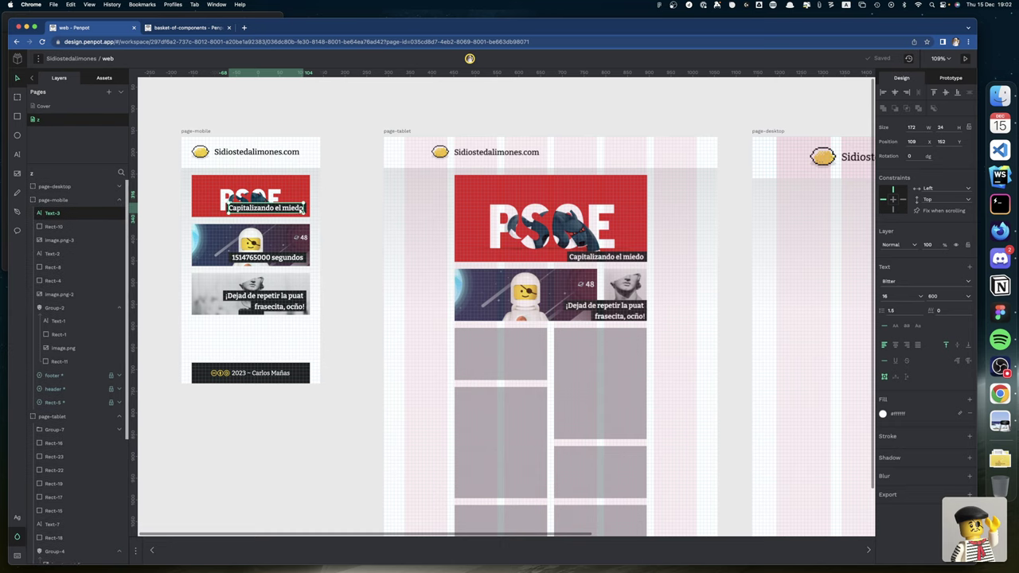
click(336, 218)
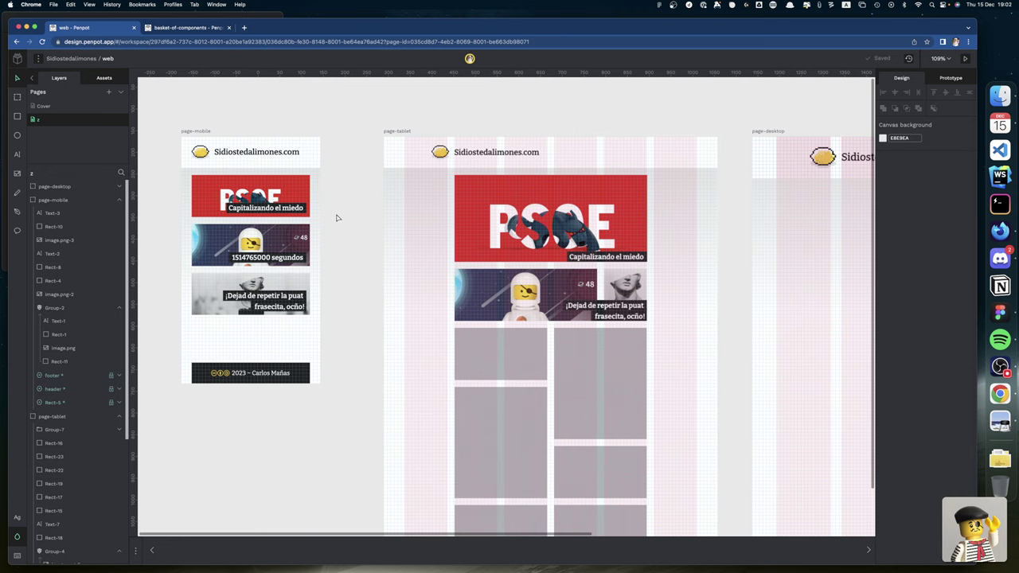
scroll(303, 205, left, 2)
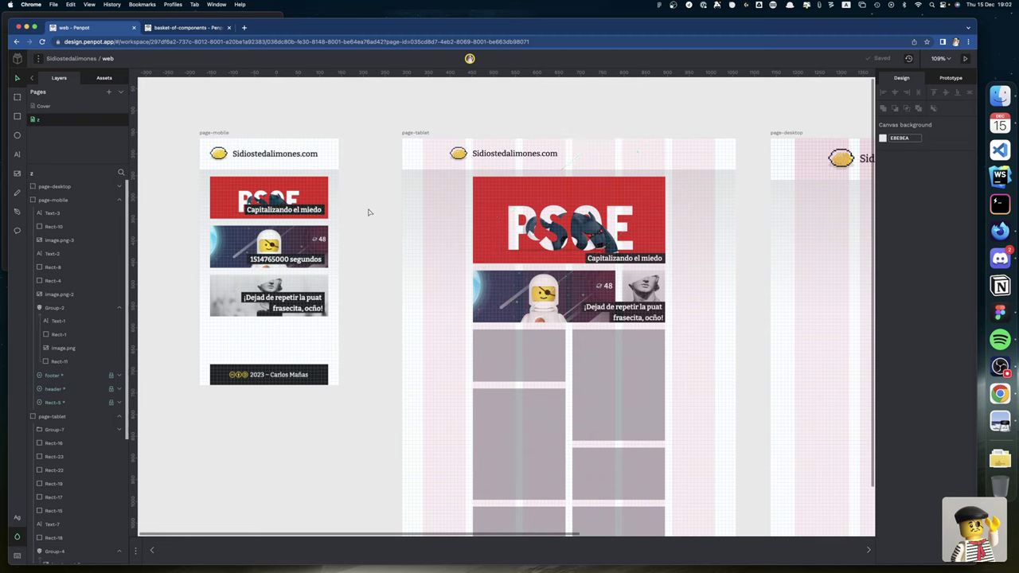
click(320, 188)
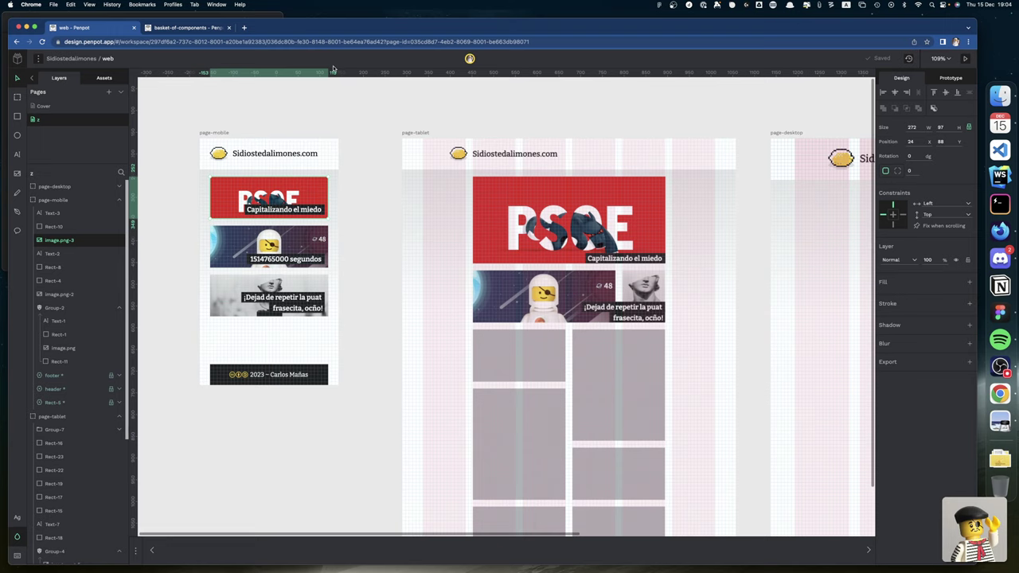
scroll(509, 252, right, 5)
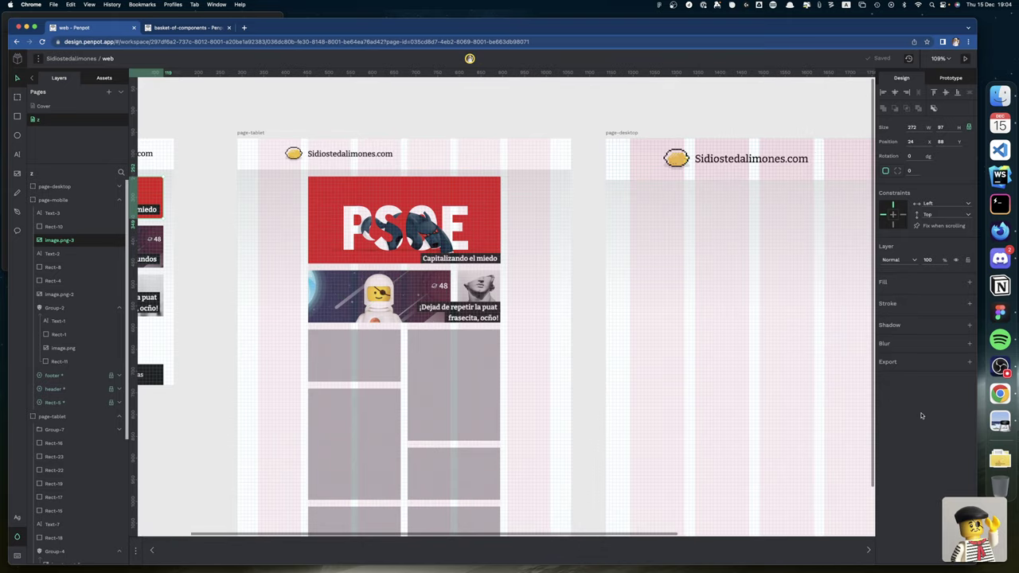
Switch to Preview and examine the reference photo of the old blog post page, from its title and illustration to the comment form
click(999, 422)
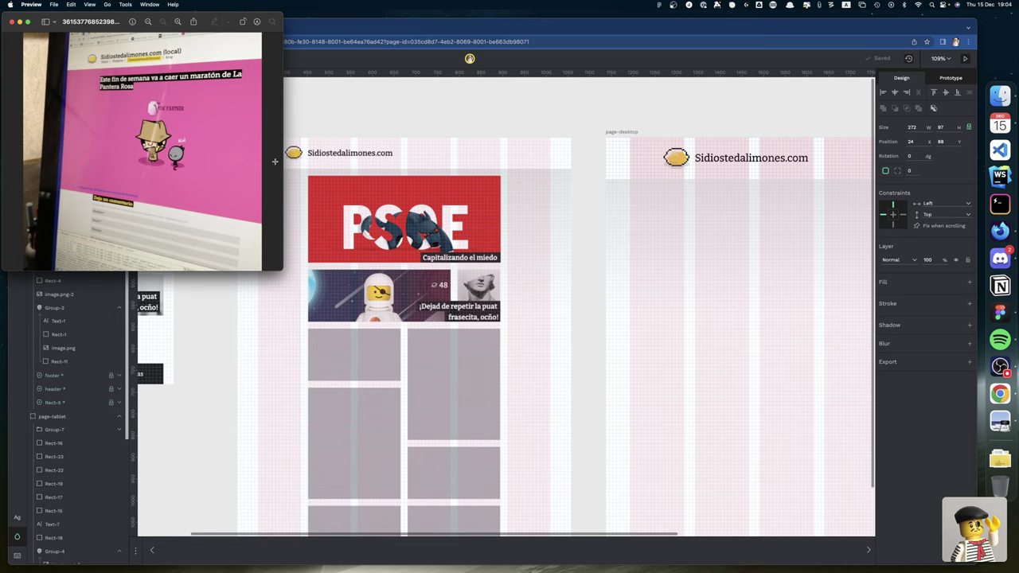
click(178, 22)
click(178, 23)
scroll(143, 151, down, 3)
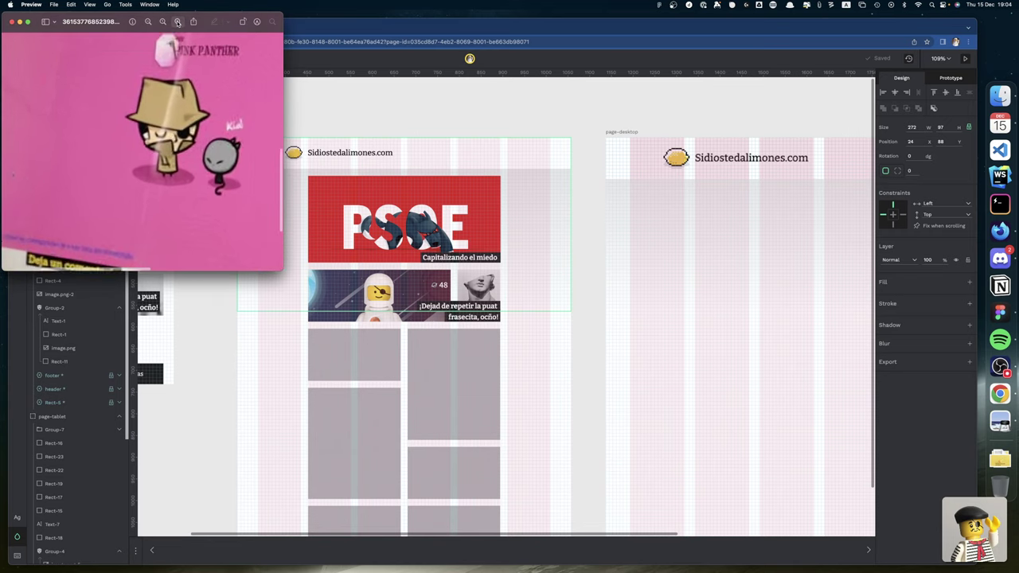
scroll(227, 125, up, 3)
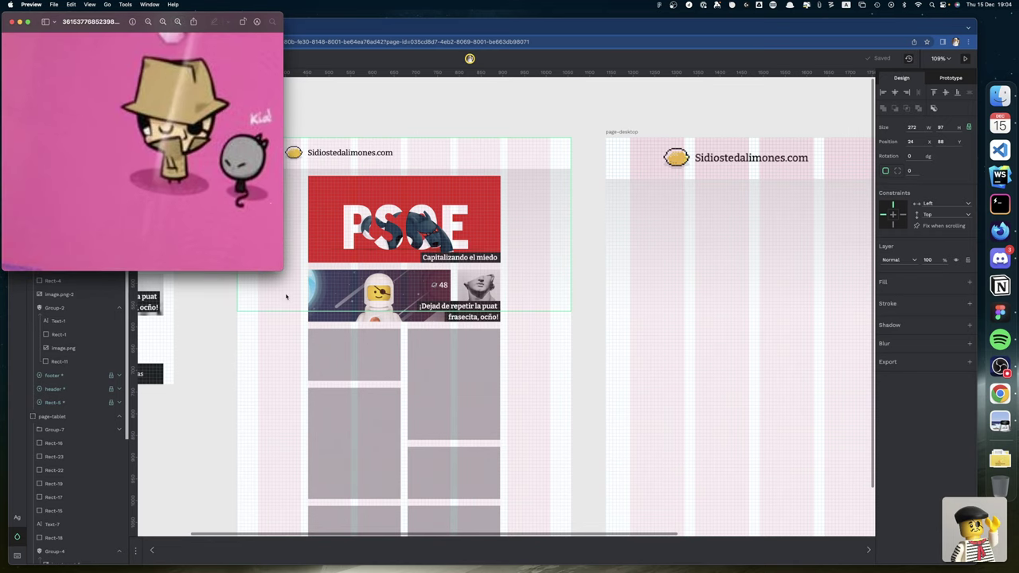
drag(280, 272, 608, 506)
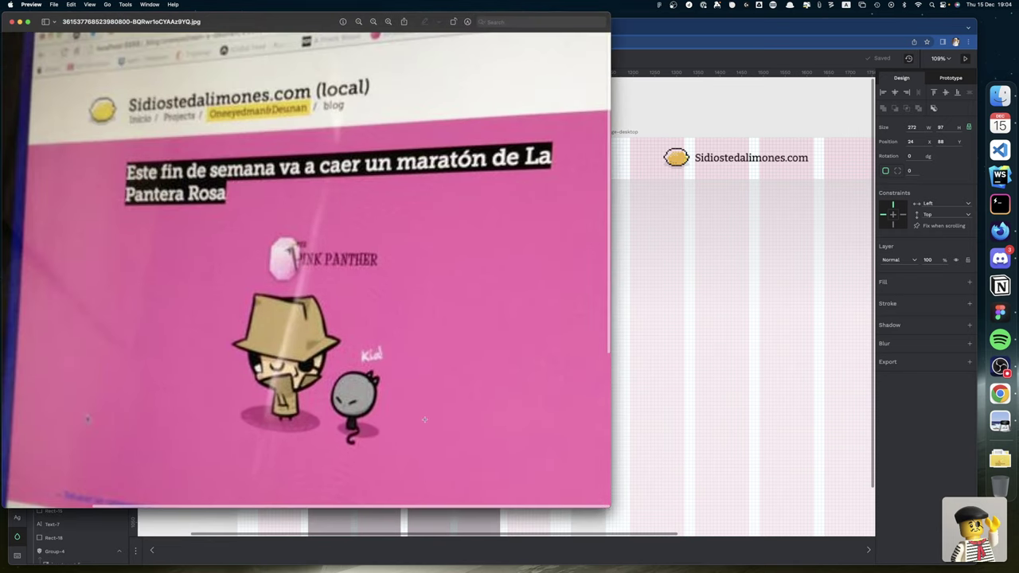
scroll(424, 419, down, 5)
scroll(424, 419, left, 2)
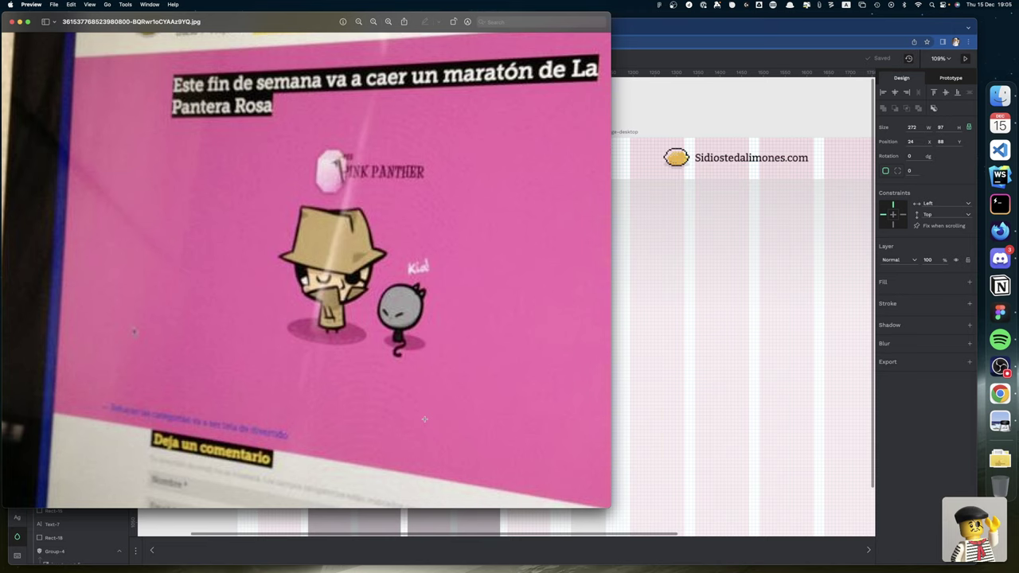
scroll(424, 419, down, 5)
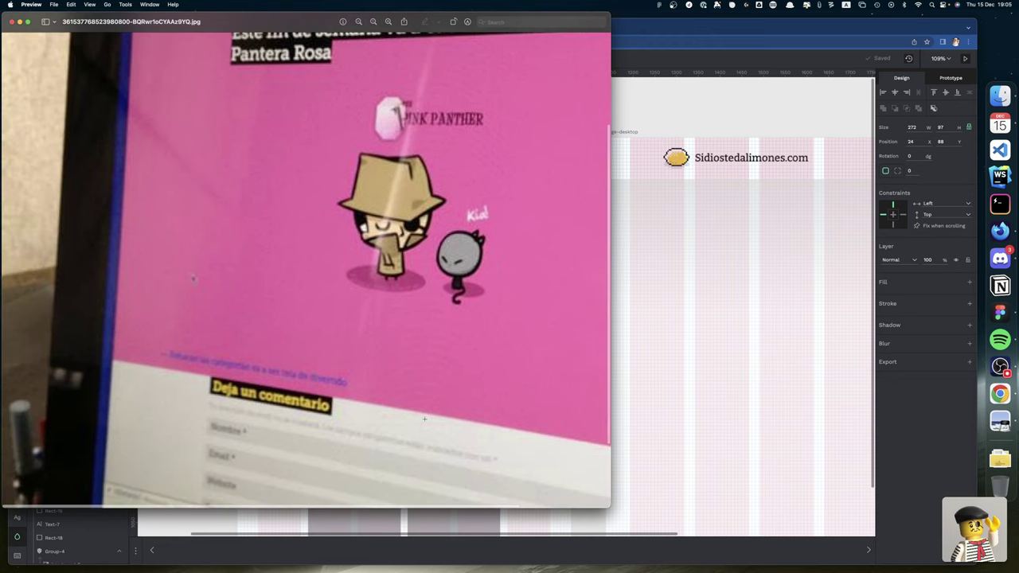
scroll(424, 419, up, 5)
scroll(425, 418, up, 2)
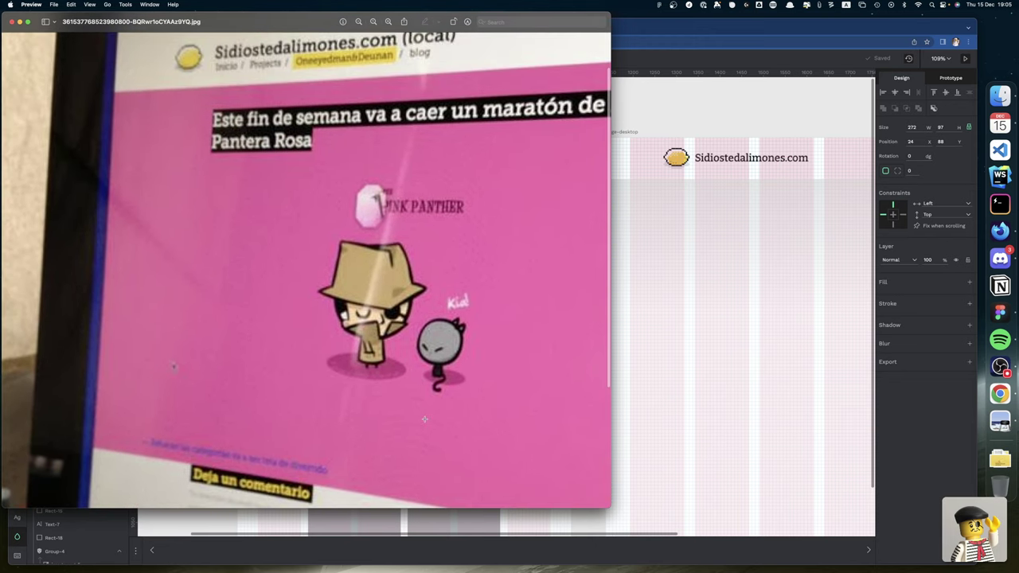
scroll(424, 419, down, 4)
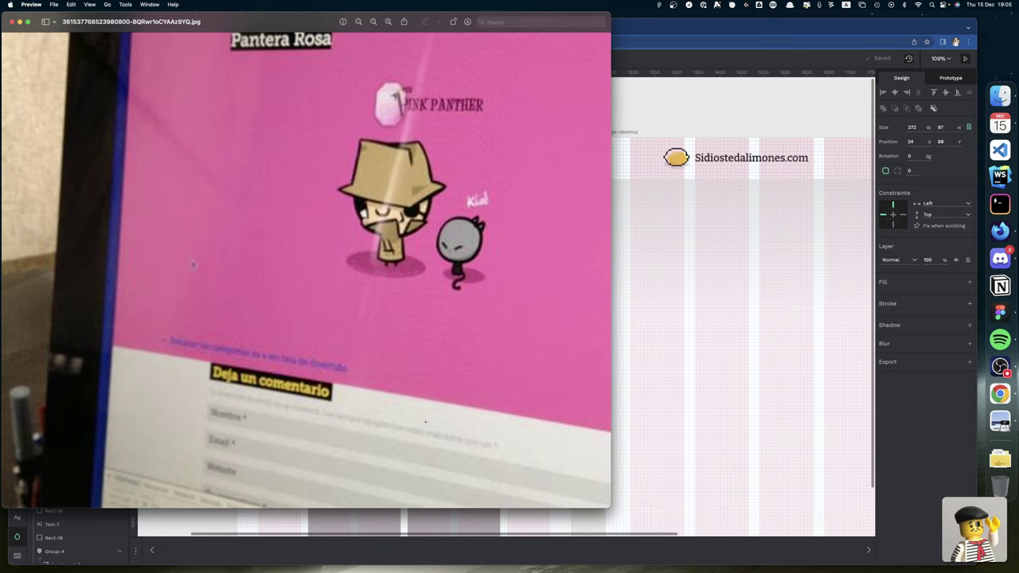
scroll(425, 422, up, 2)
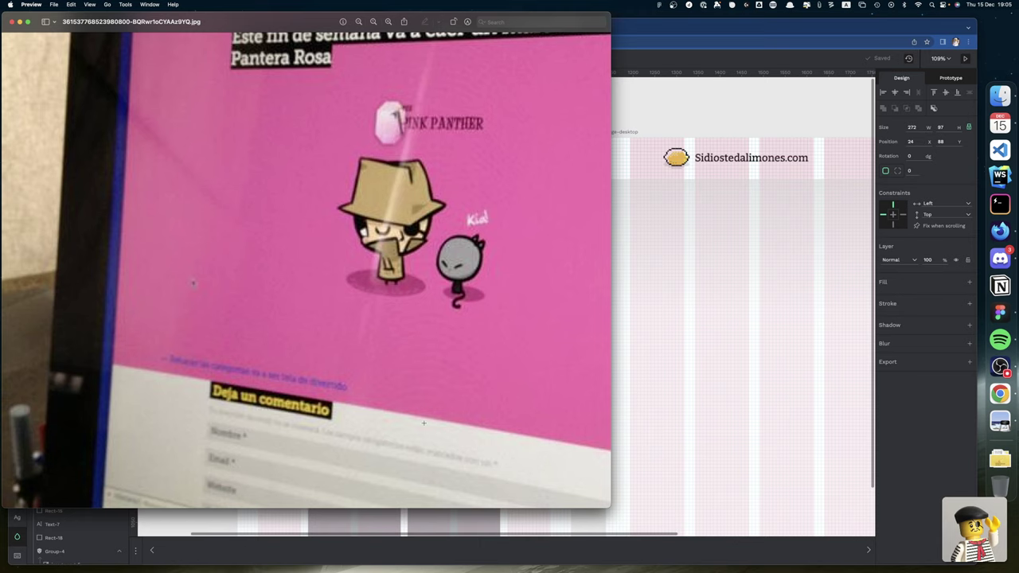
scroll(423, 423, down, 2)
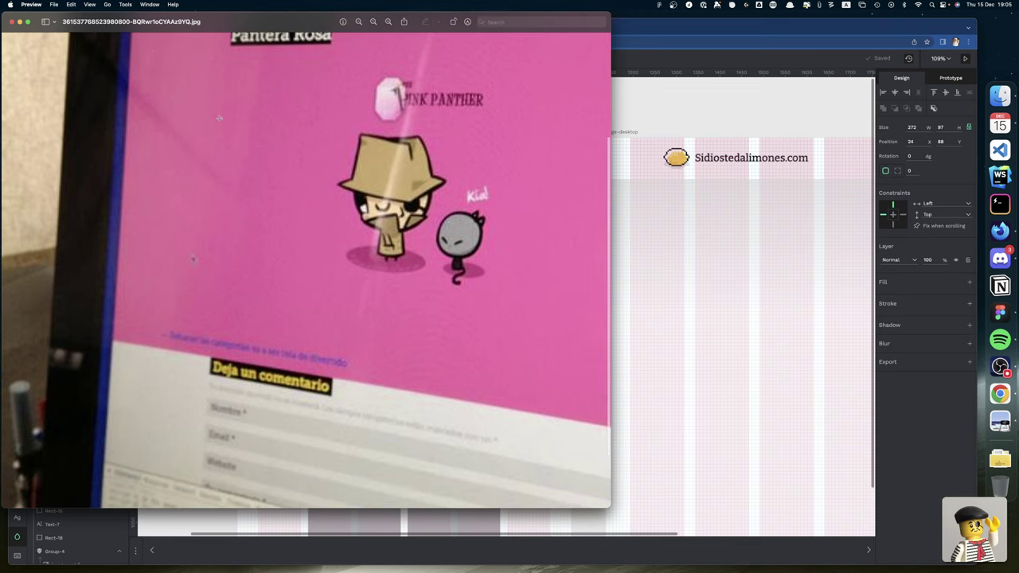
scroll(589, 451, up, 1)
scroll(443, 393, down, 5)
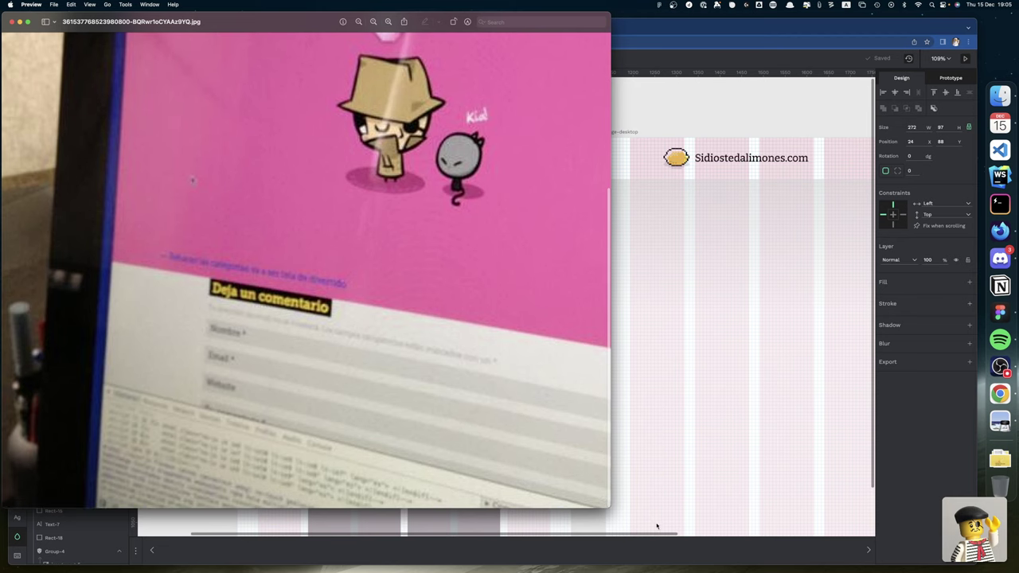
drag(609, 507, 289, 300)
key(super+9)
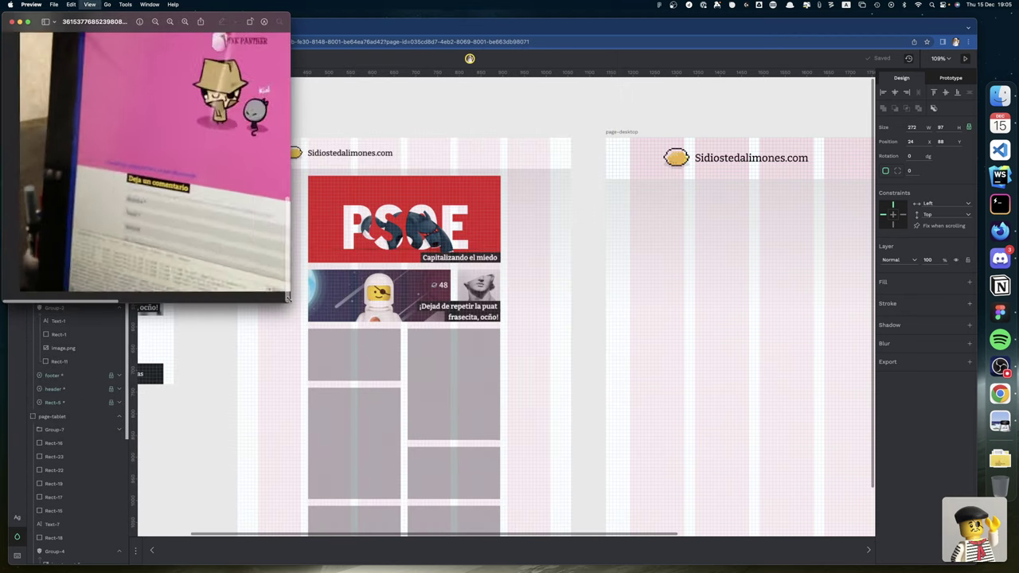
Switch back to Penpot and hide the "Capitalizando el miedo" caption text and its dark background on the mobile page
click(537, 366)
scroll(539, 369, left, 2)
scroll(539, 369, left, 6)
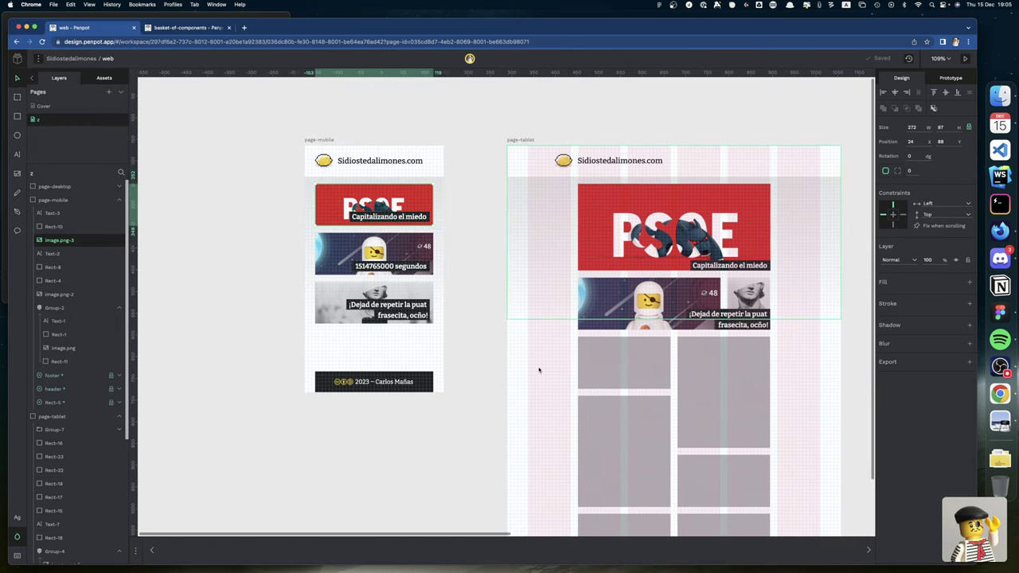
scroll(539, 370, right, 5)
scroll(539, 369, left, 7)
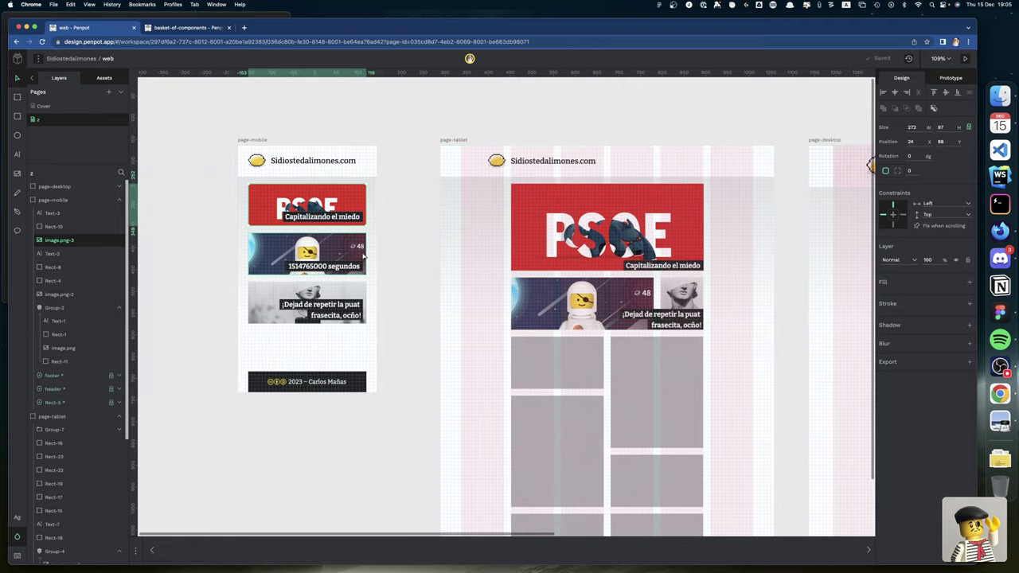
click(345, 216)
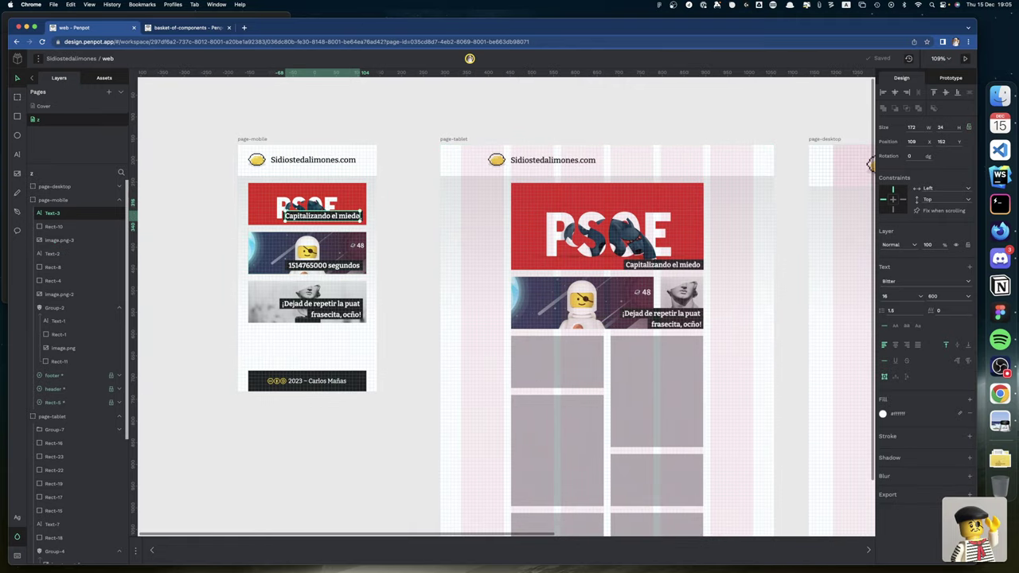
shift+click(362, 221)
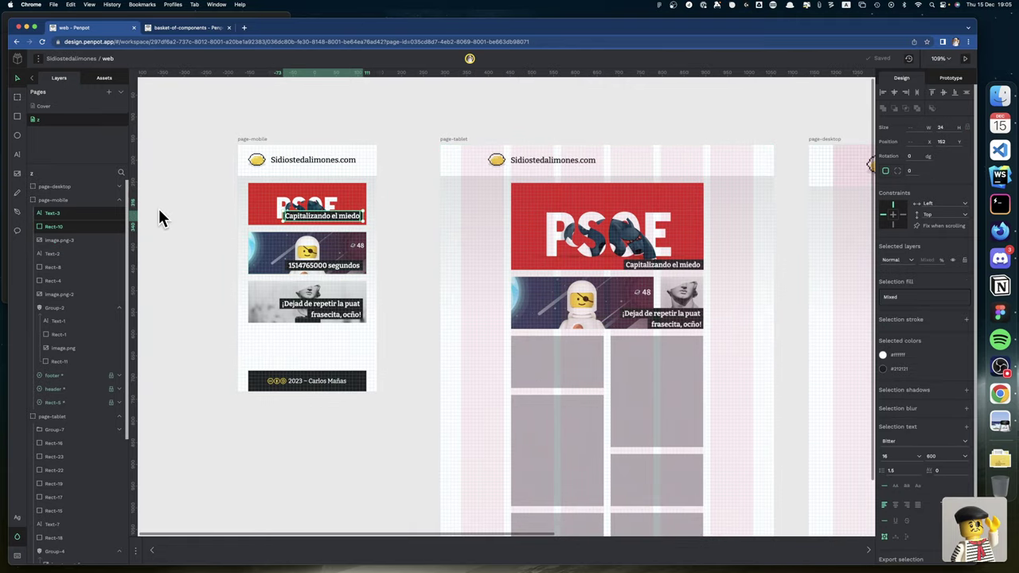
click(103, 213)
click(104, 226)
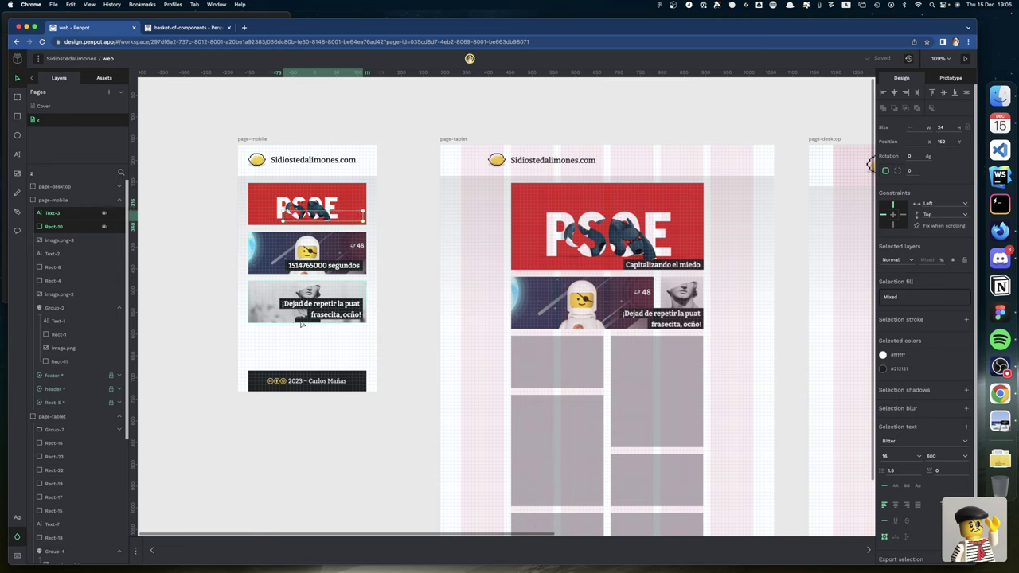
double_click(311, 267)
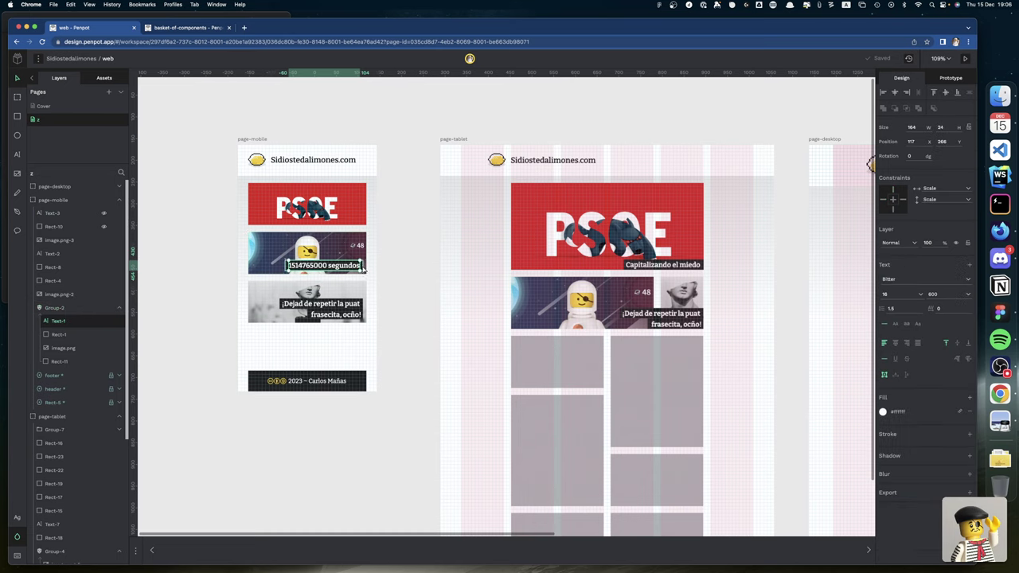
shift+click(362, 269)
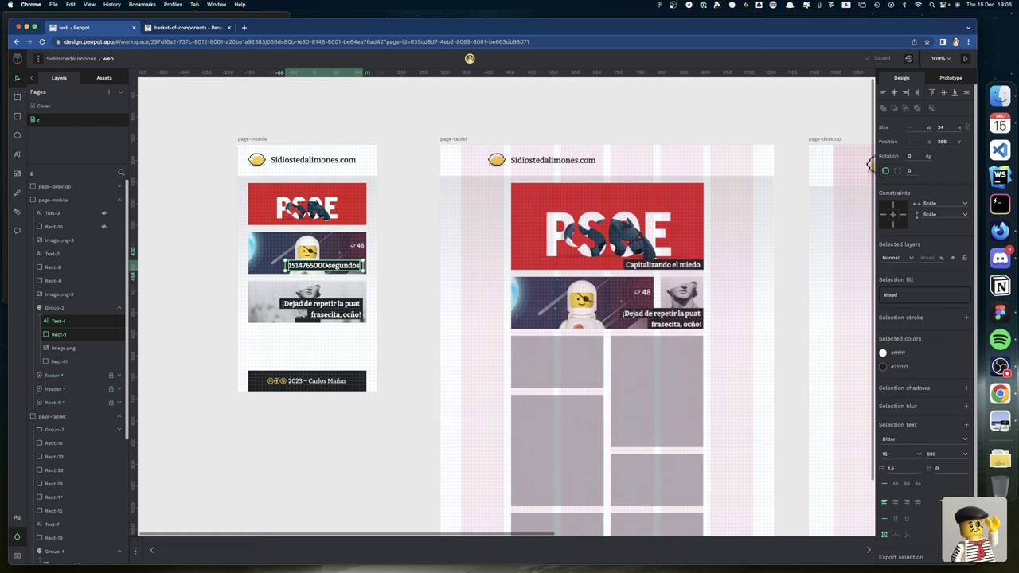
click(103, 308)
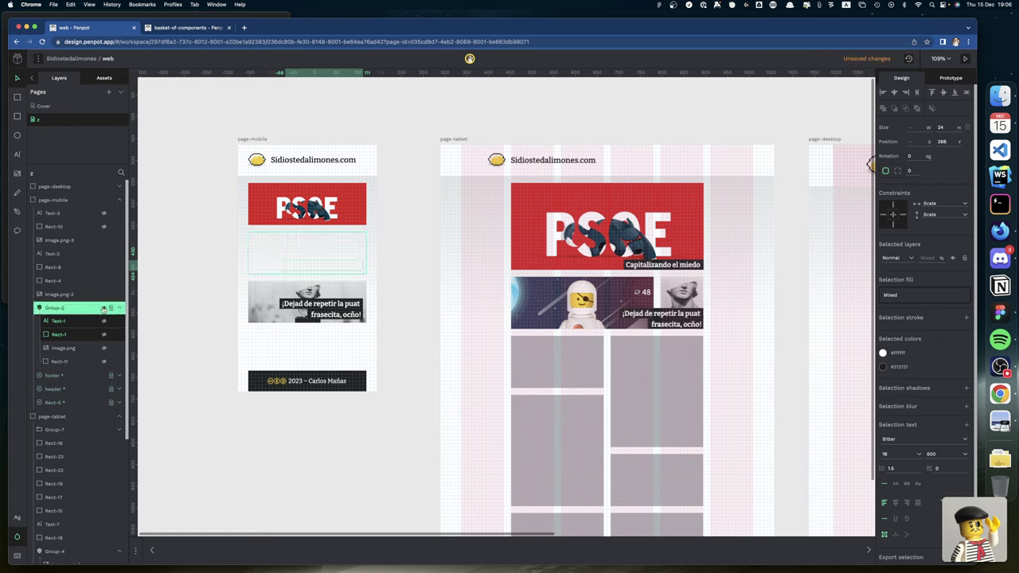
click(103, 308)
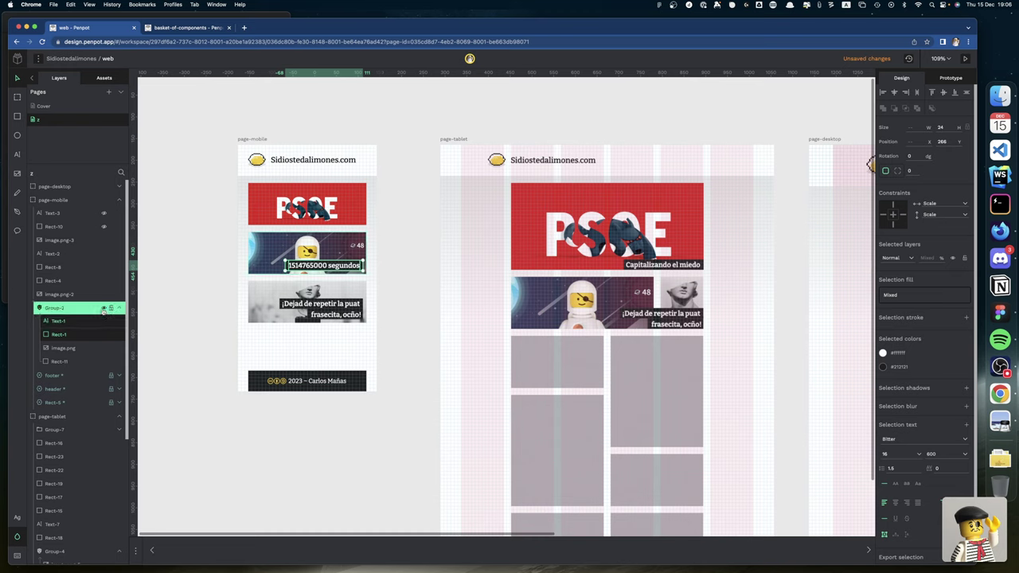
click(103, 310)
click(102, 310)
click(105, 321)
click(104, 321)
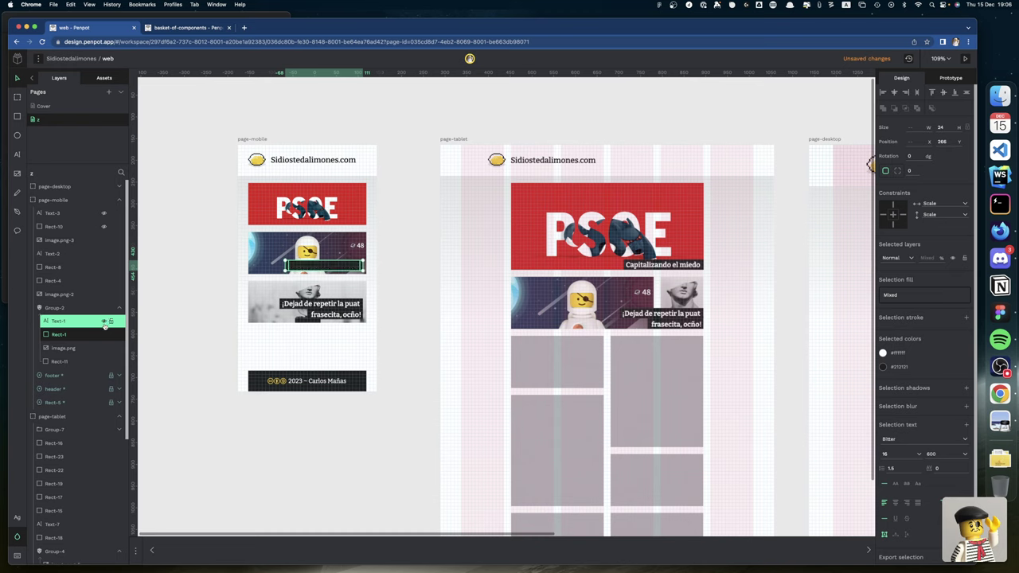
click(104, 335)
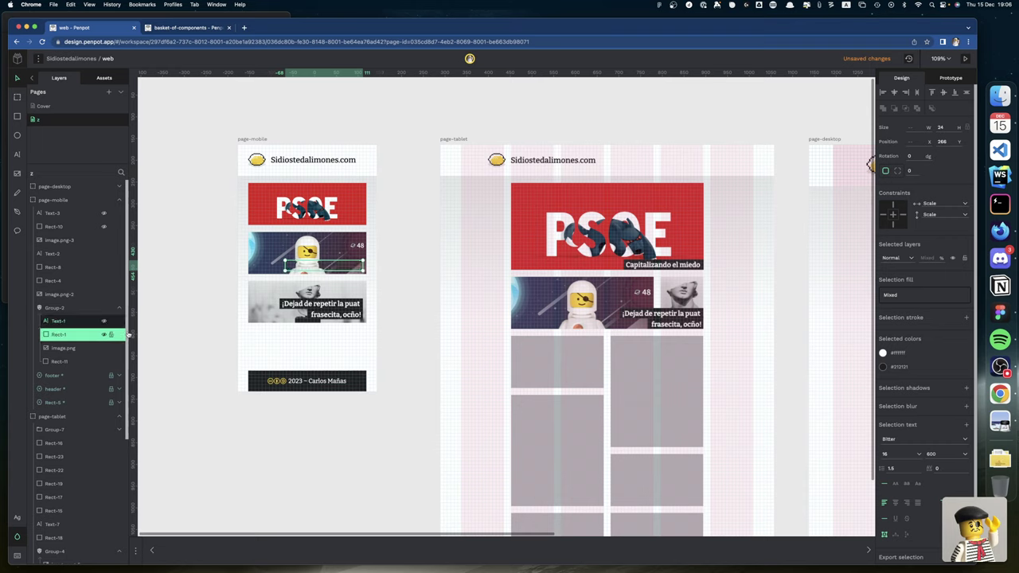
click(170, 348)
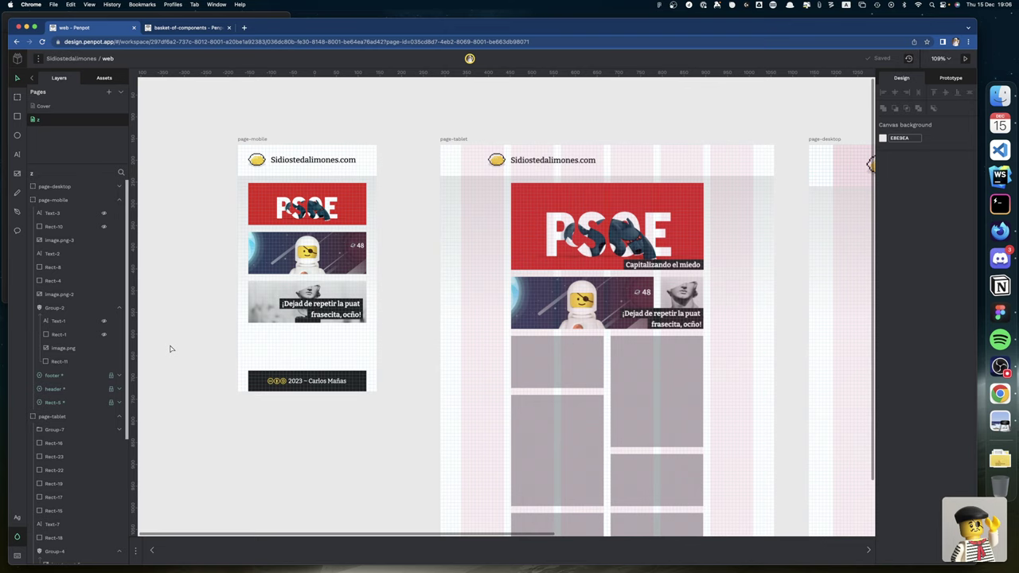
Move the mobile page's astronaut image group and the bust image with its caption down by 70 px together
scroll(170, 349, down, 1)
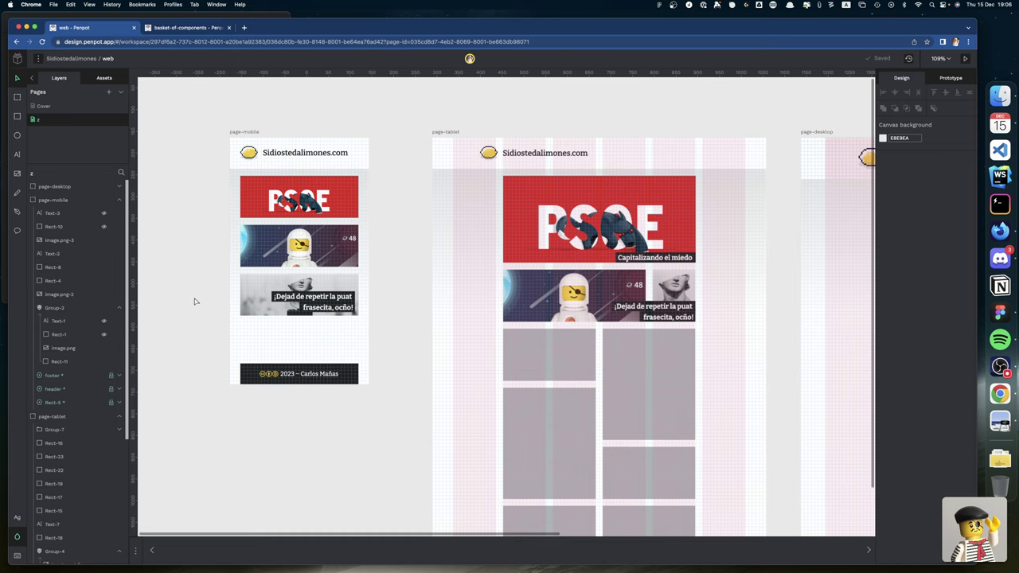
click(306, 253)
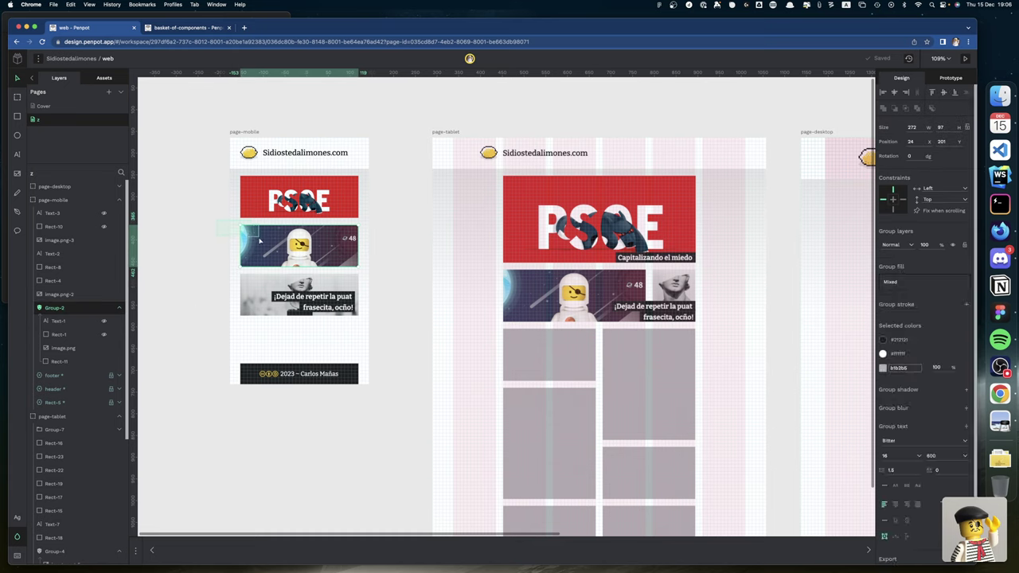
drag(218, 223, 388, 326)
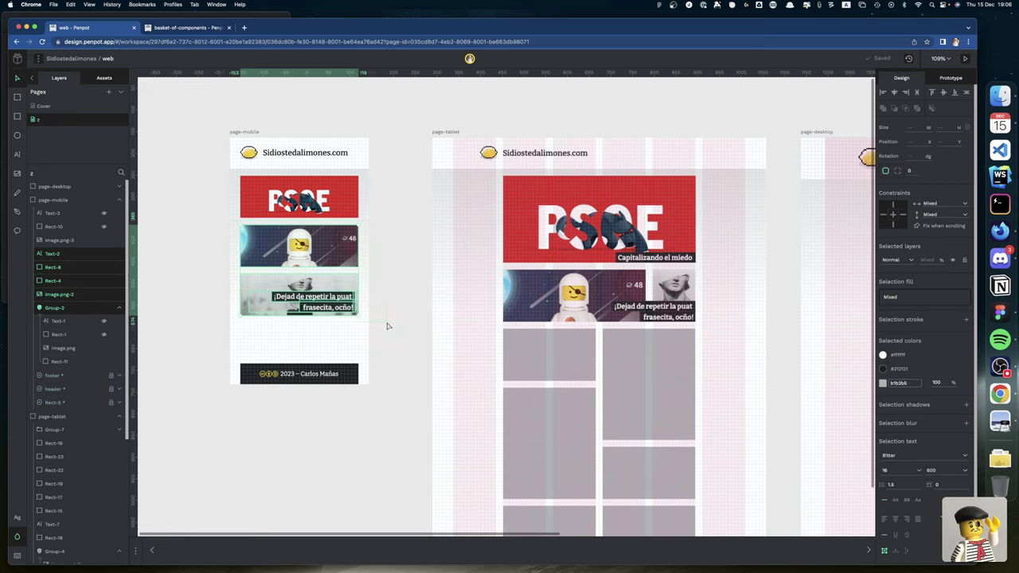
key(shift+Down)
key(shift+Down)
key(shift+Down)
key(shift+Down)
key(shift+Down)
key(shift+Down)
key(shift+Down)
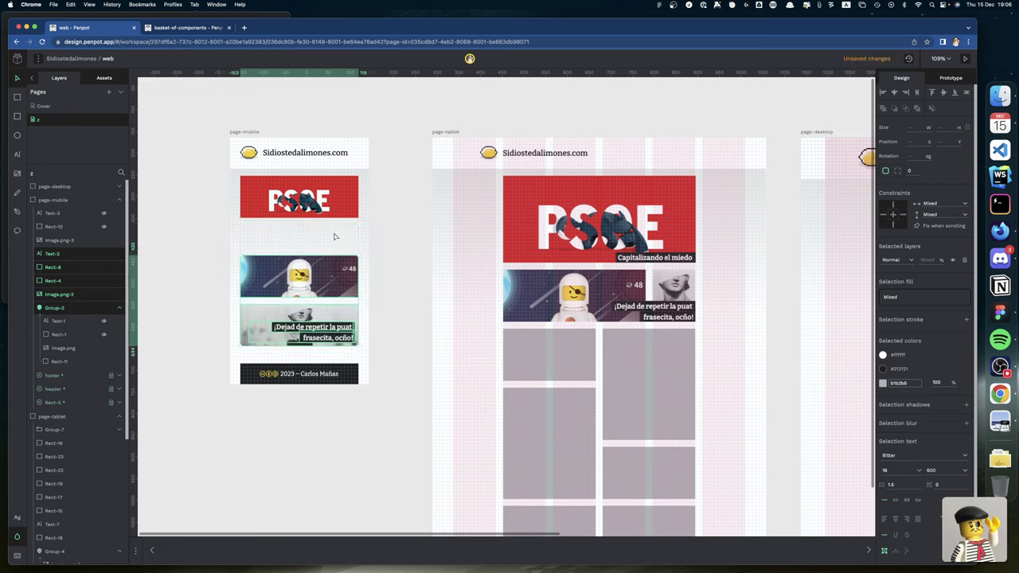
Enlarge the mobile page's PSOE image proportionally to 426.23 by 152 px, keeping its top edge in place and horizontally centred
click(342, 207)
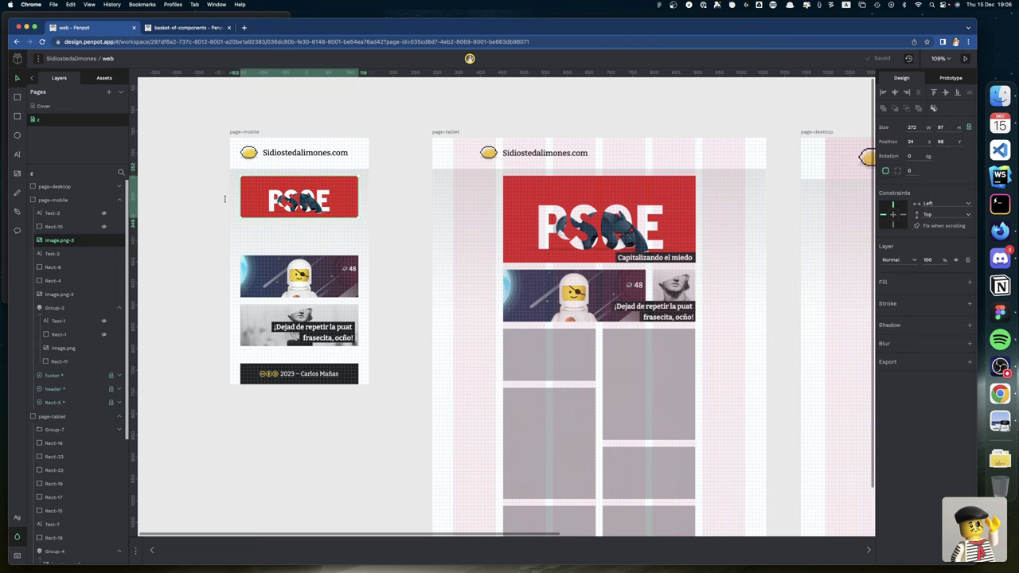
scroll(239, 197, up, 5)
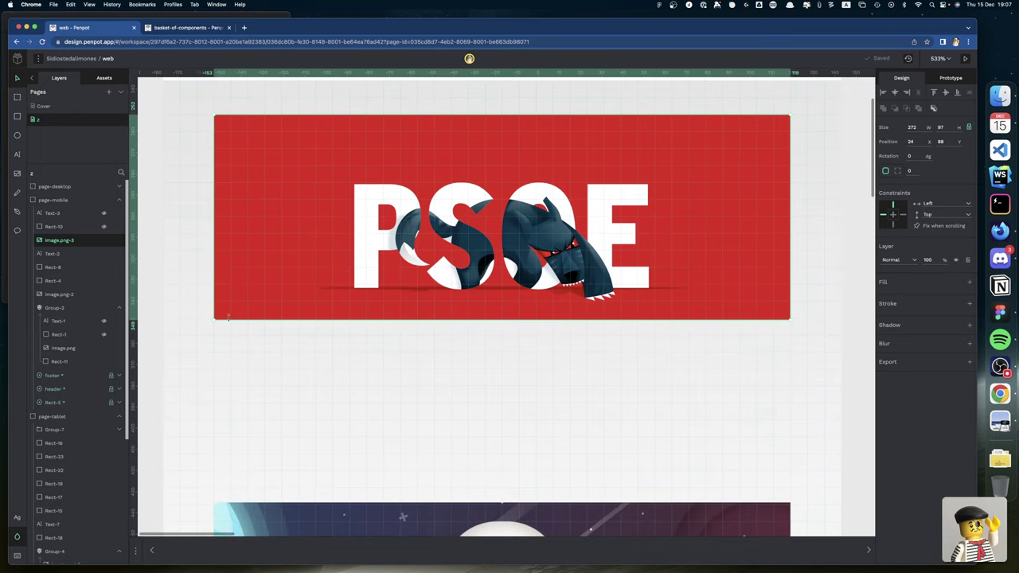
drag(228, 321, 233, 386)
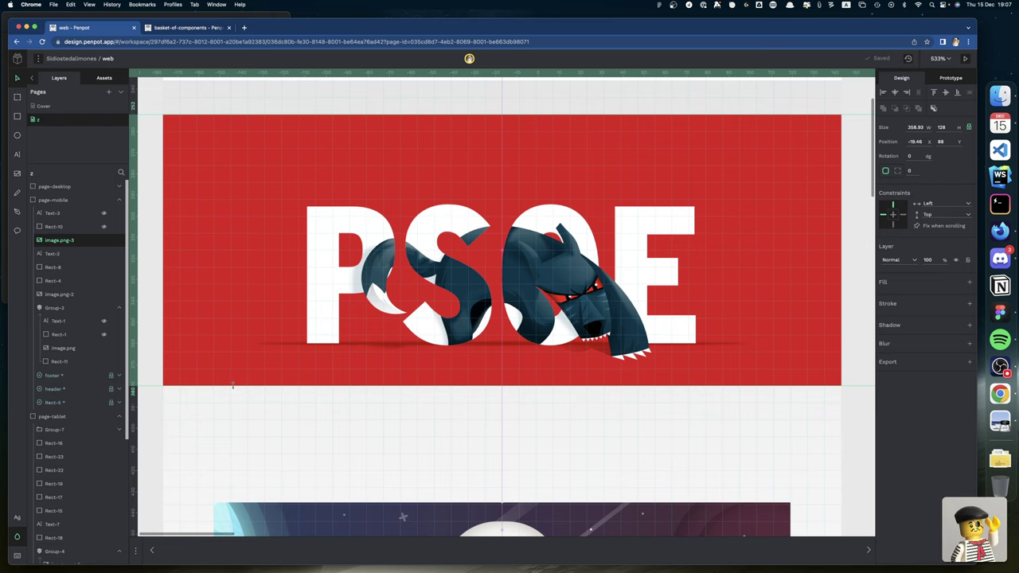
drag(233, 385, 235, 401)
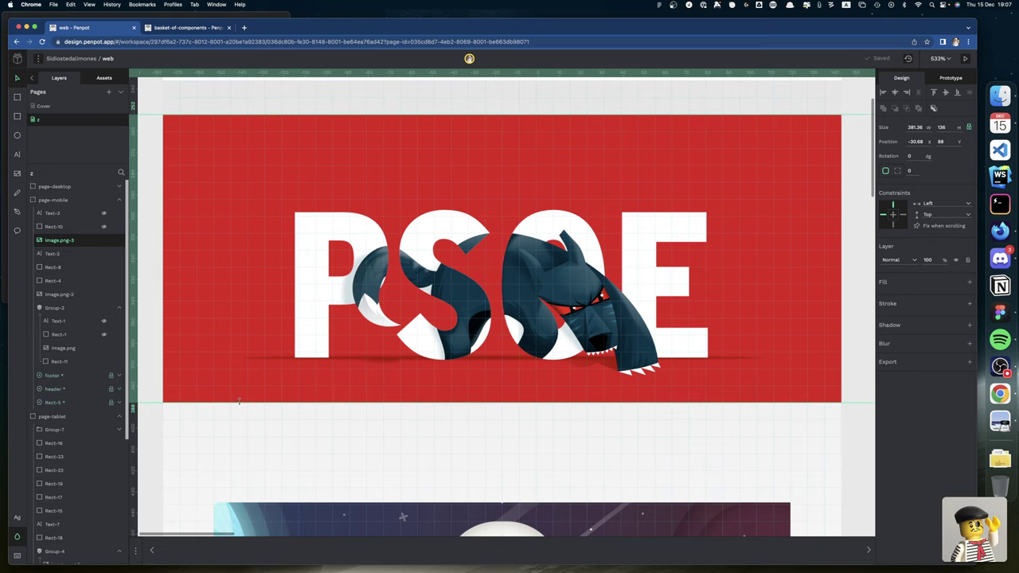
drag(239, 404, 248, 432)
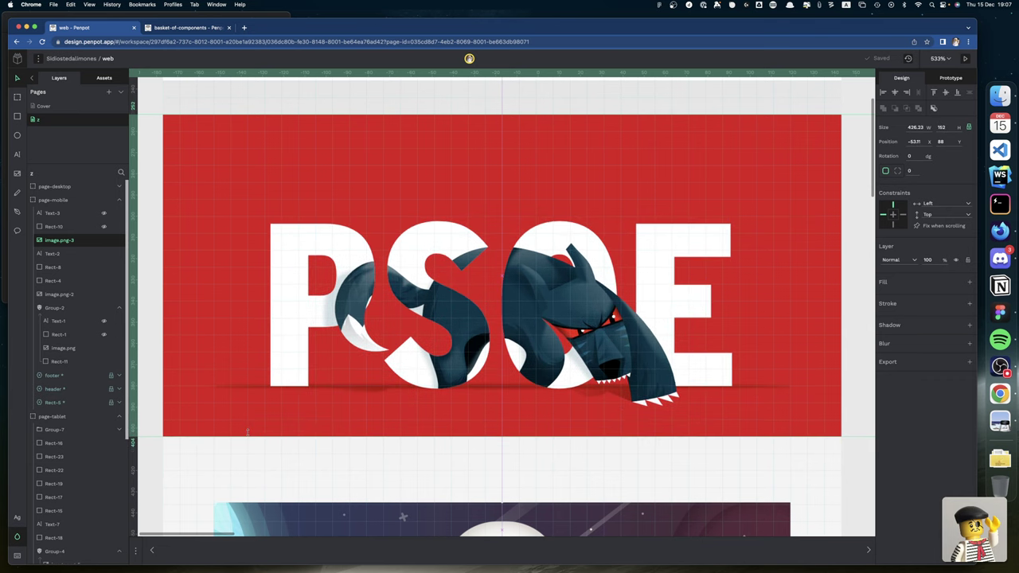
drag(247, 431, 247, 435)
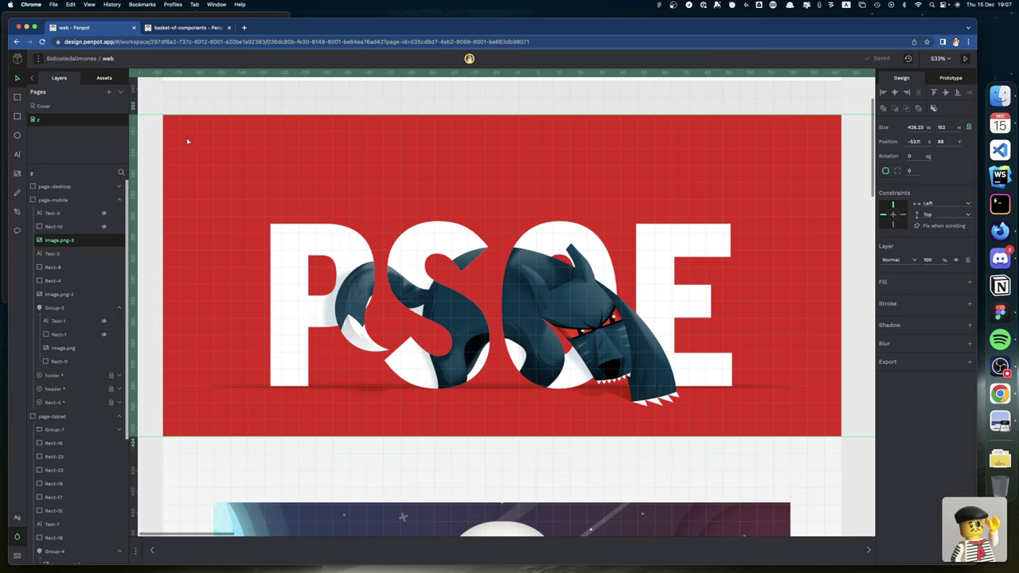
scroll(193, 136, left, 3)
scroll(193, 137, right, 2)
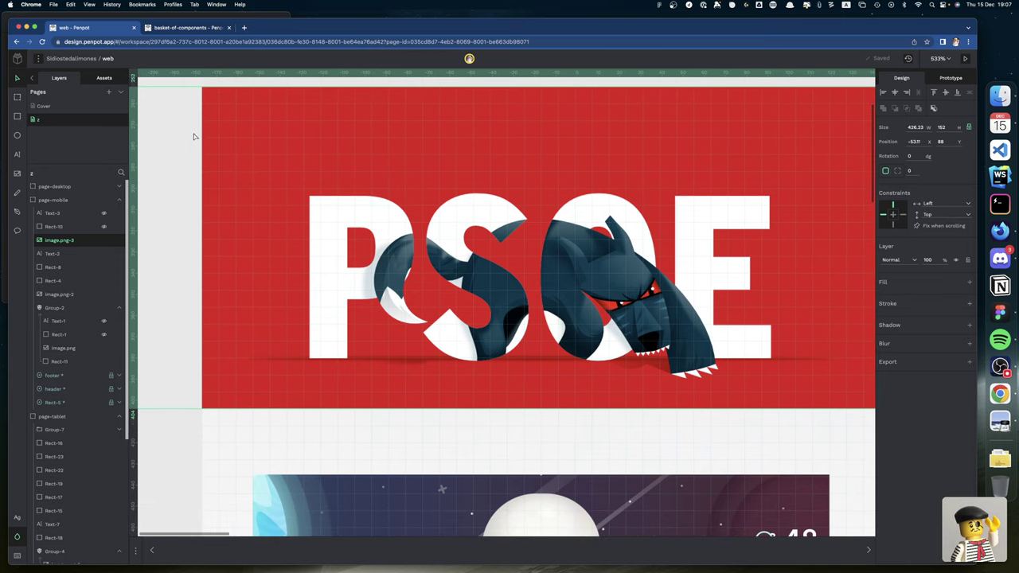
scroll(262, 176, right, 1)
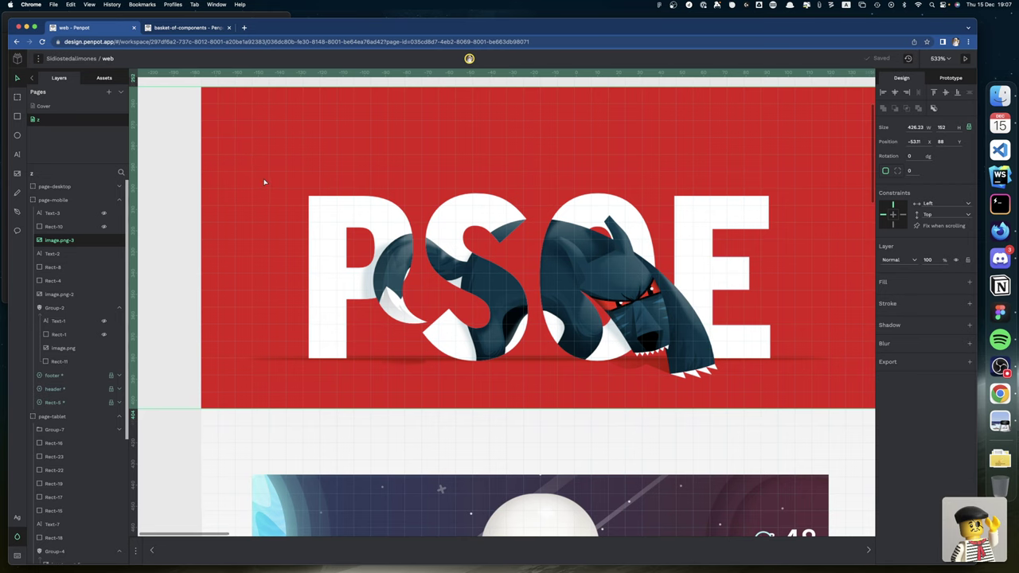
scroll(264, 183, down, 1)
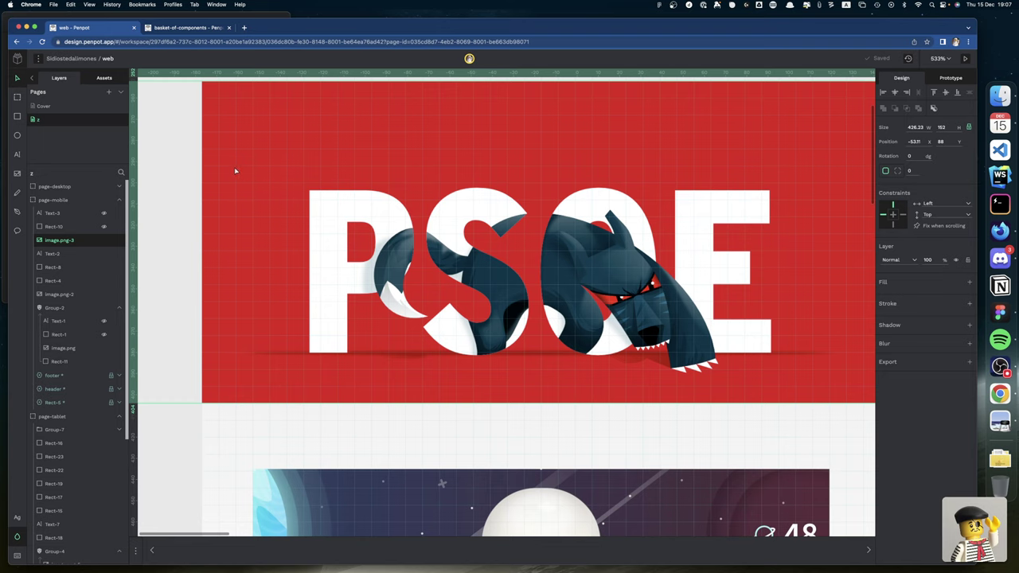
scroll(234, 170, right, 3)
key(r)
scroll(221, 119, up, 5)
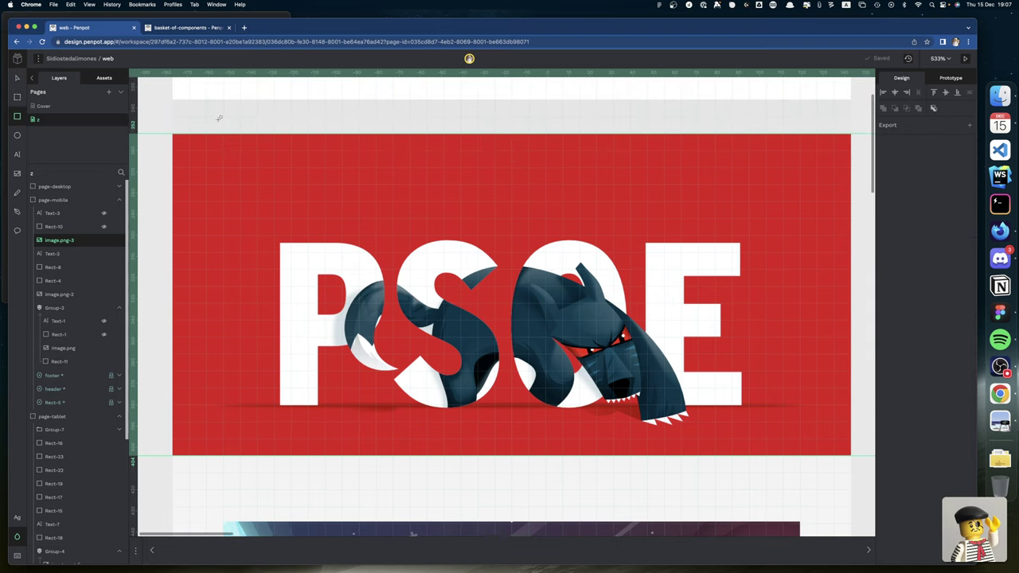
click(206, 170)
scroll(206, 170, down, 1)
key(Delete)
scroll(211, 159, down, 2)
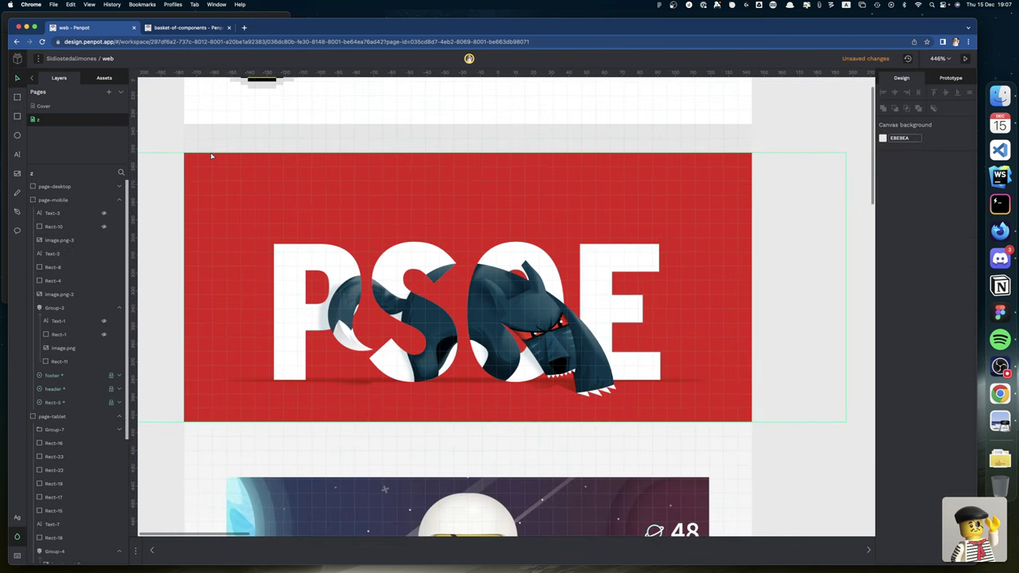
Draw a rectangle 288 by 152 px at x 16, y 88 over the enlarged PSOE image
scroll(209, 151, down, 1)
key(r)
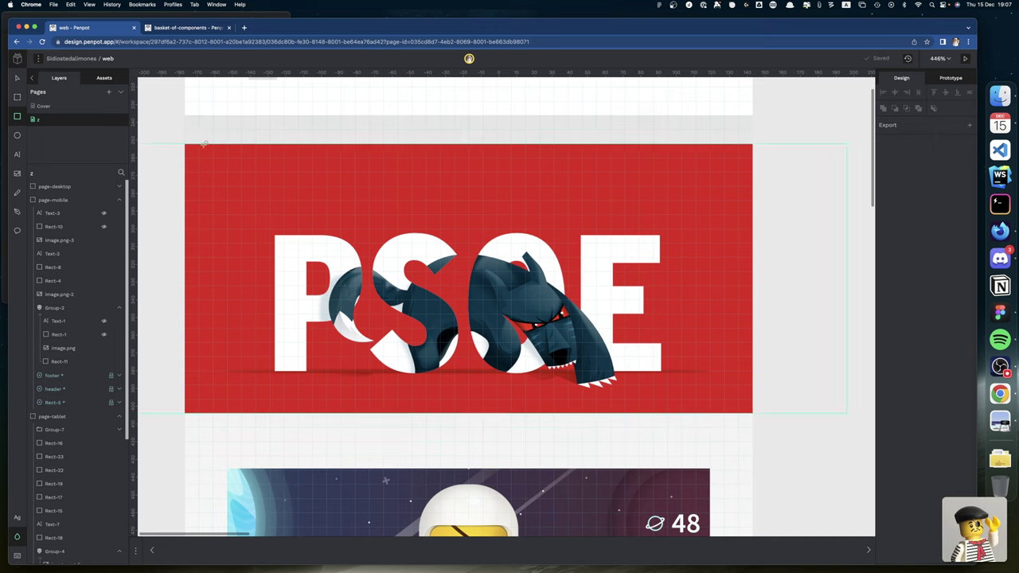
scroll(211, 145, up, 1)
mouse_move(213, 145)
mouse_down()
mouse_move(380, 245)
mouse_move(666, 363)
mouse_move(712, 415)
mouse_up()
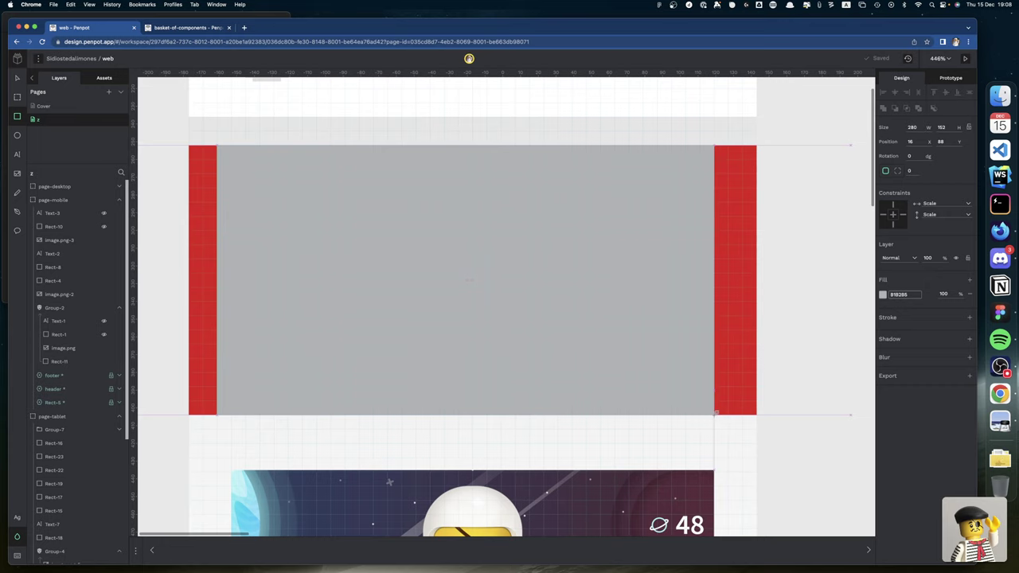
drag(714, 413, 728, 417)
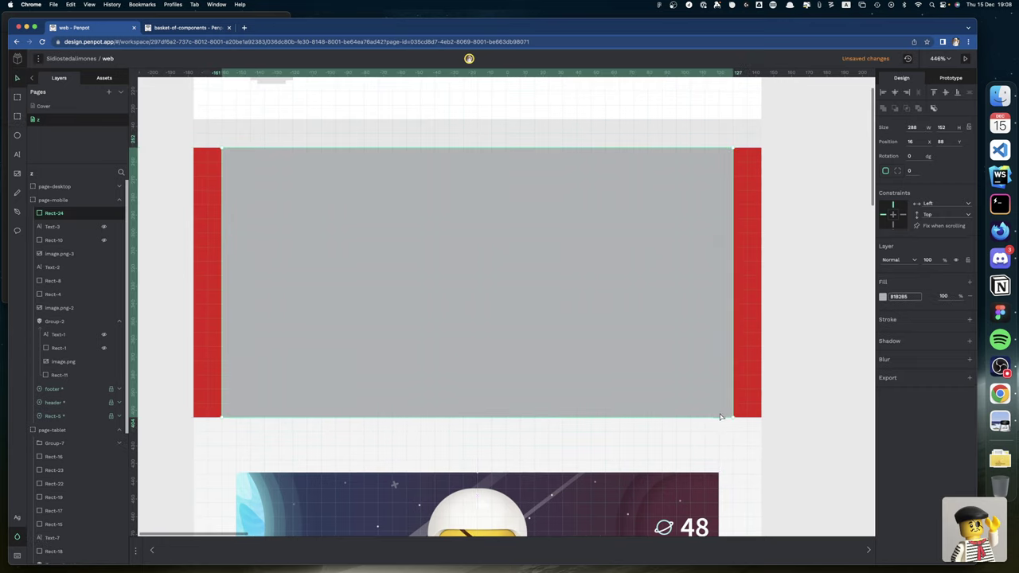
Narrow the gray rectangle to 272 px wide, starting at x 24, so both sides line up with the astronaut image below
click(741, 394)
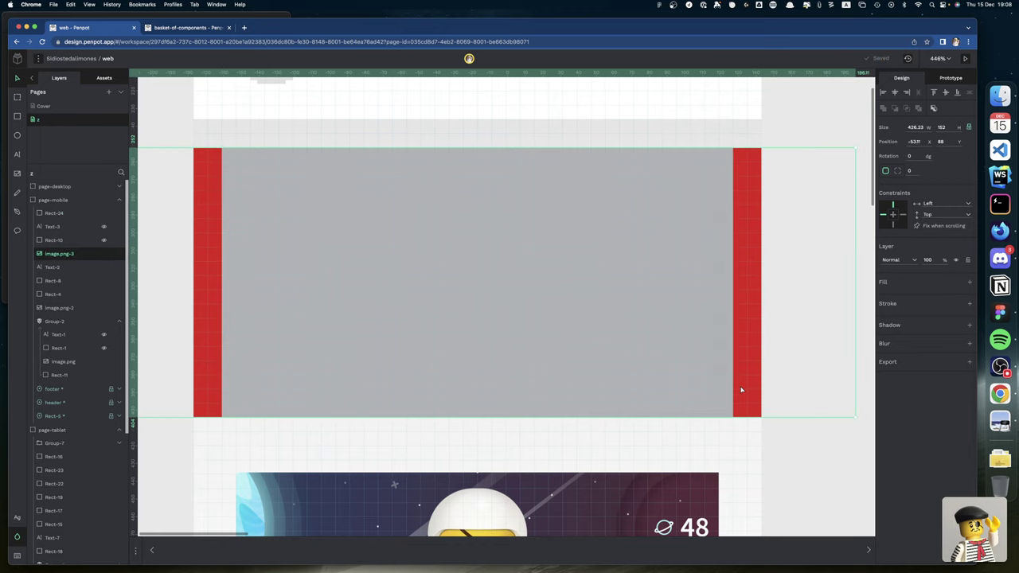
click(237, 188)
drag(222, 183, 234, 182)
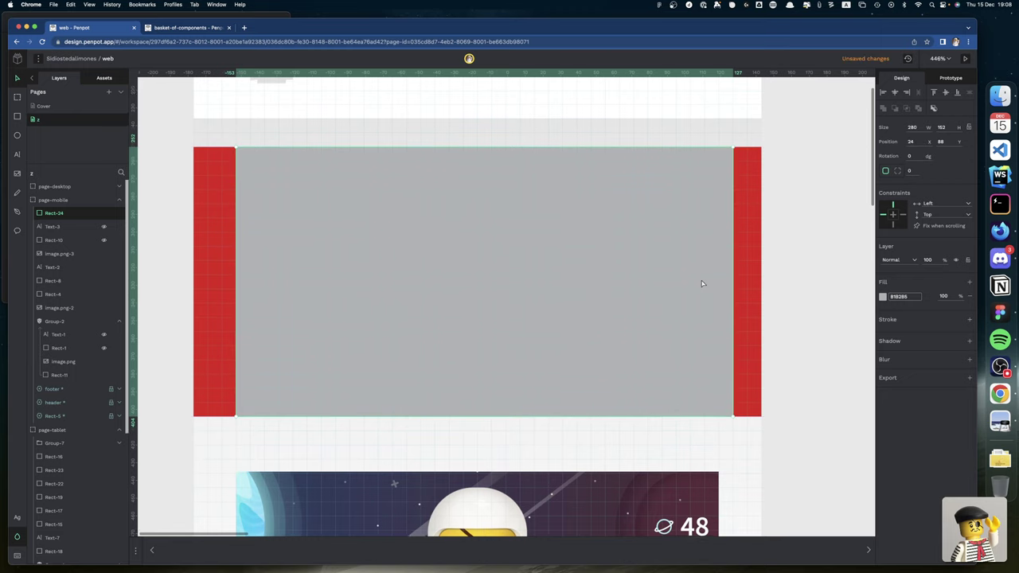
scroll(701, 280, down, 1)
scroll(730, 294, right, 1)
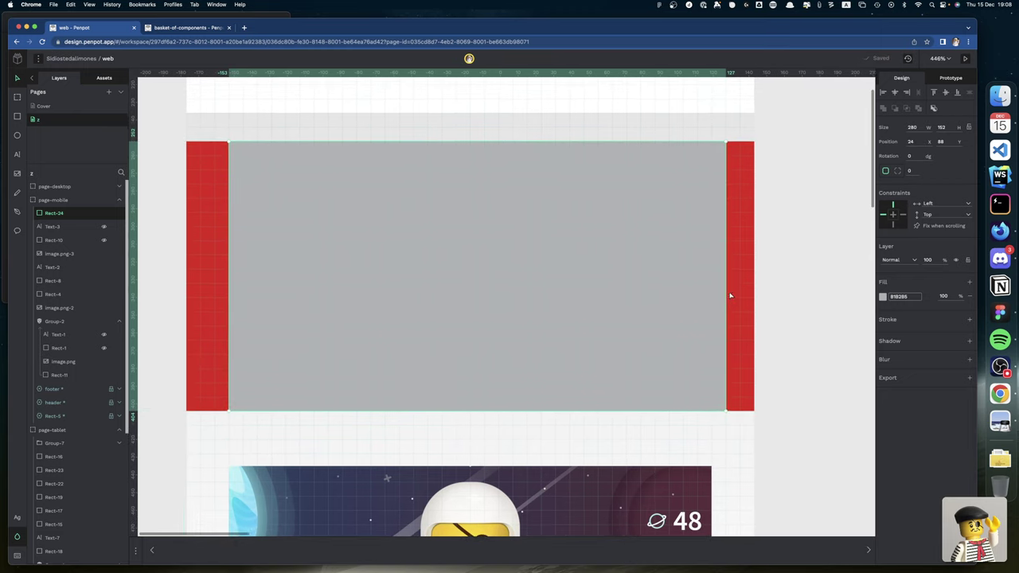
drag(725, 293, 712, 292)
scroll(712, 291, left, 2)
key(ctrl+z)
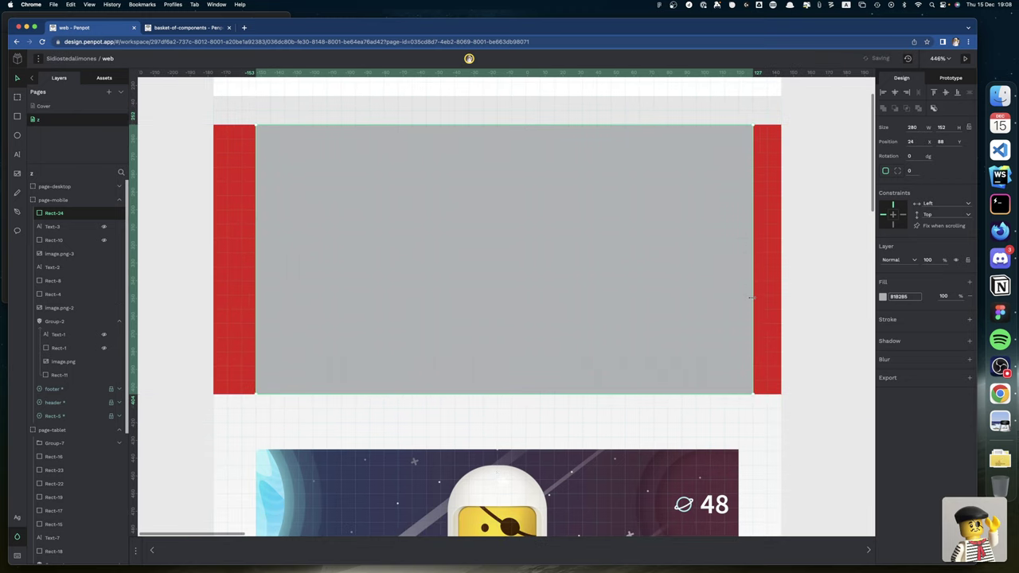
drag(749, 302, 734, 295)
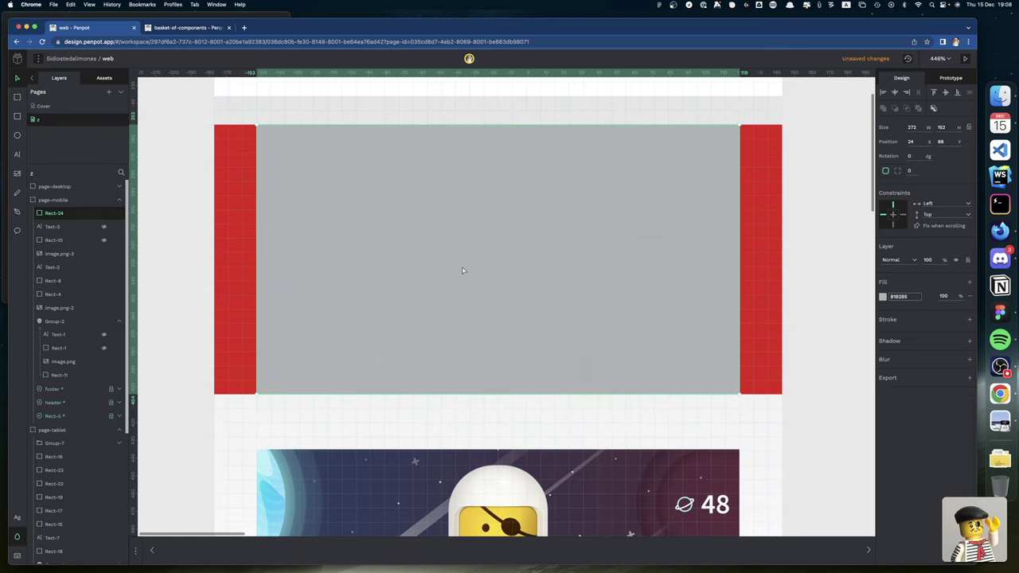
Bring the PSOE image in front of the gray rectangle and mask the two layers together
click(251, 181)
right_click(247, 180)
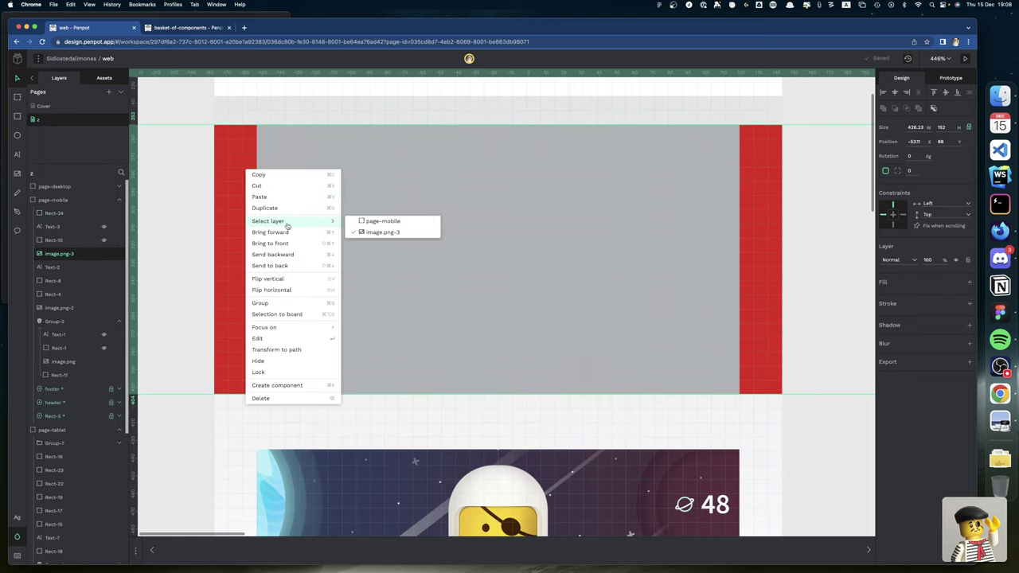
click(307, 245)
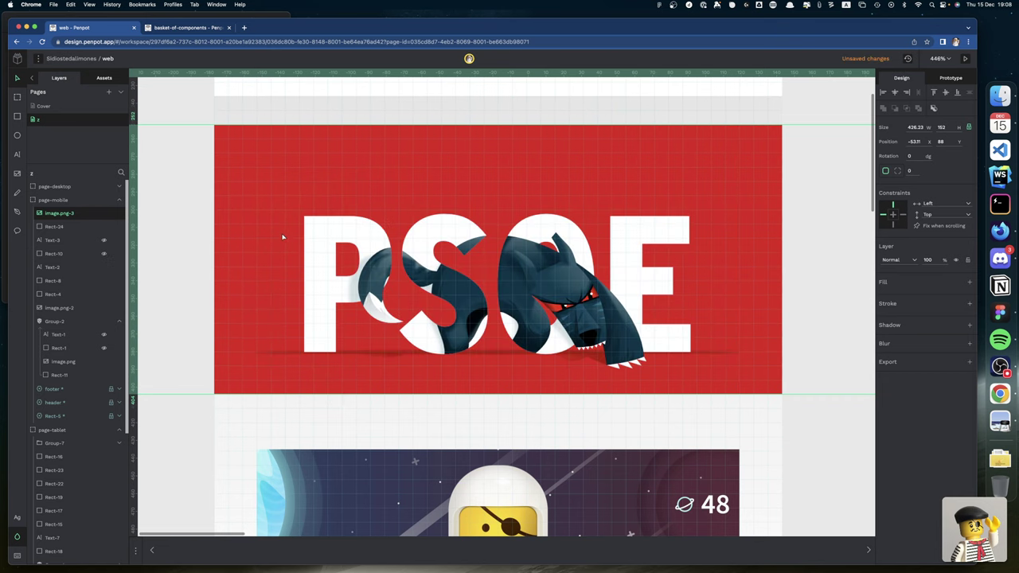
click(92, 226)
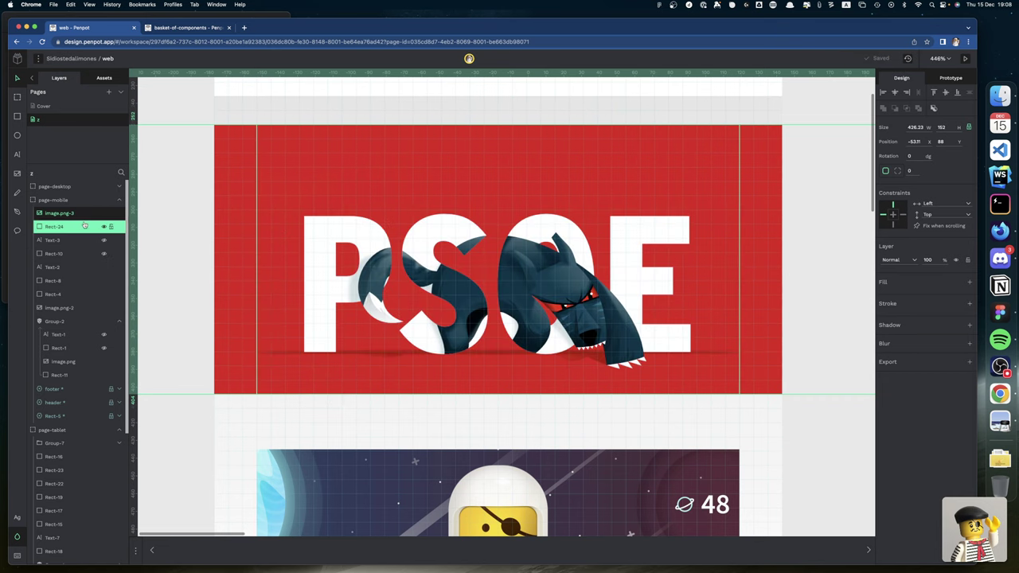
right_click(85, 223)
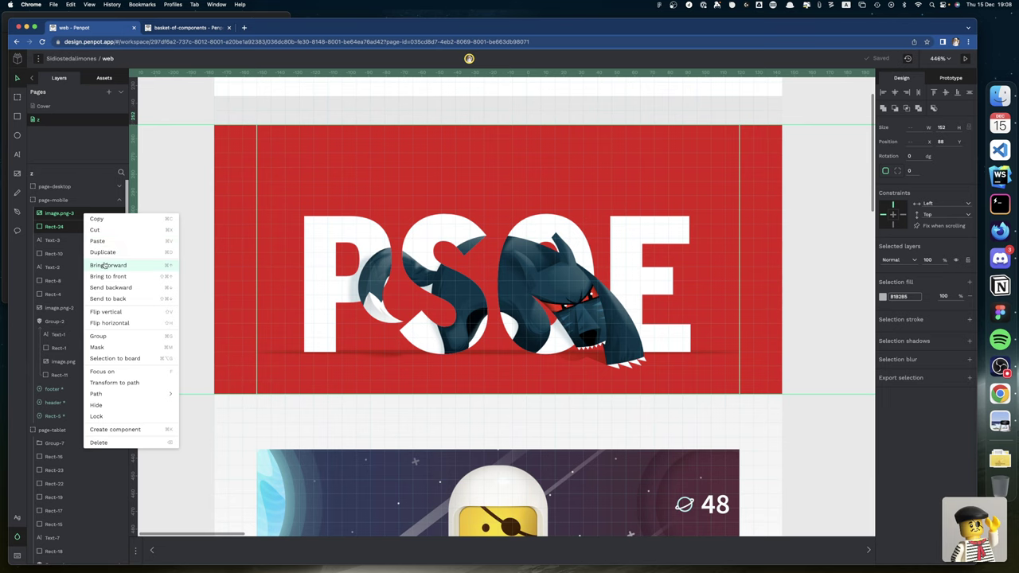
click(137, 348)
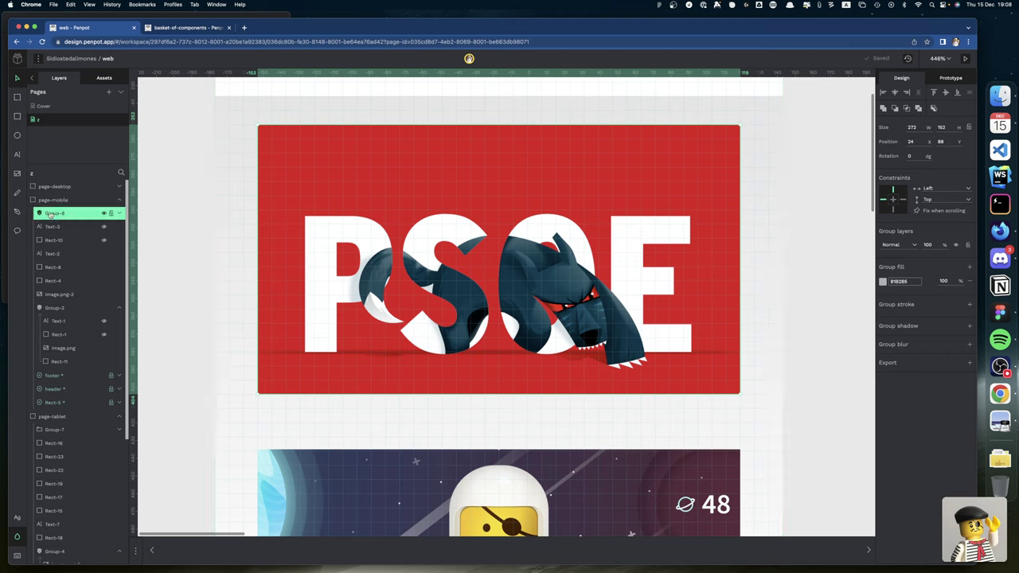
Try nudging the PSOE image sideways inside its mask group, bringing it back to x -53.11
click(118, 213)
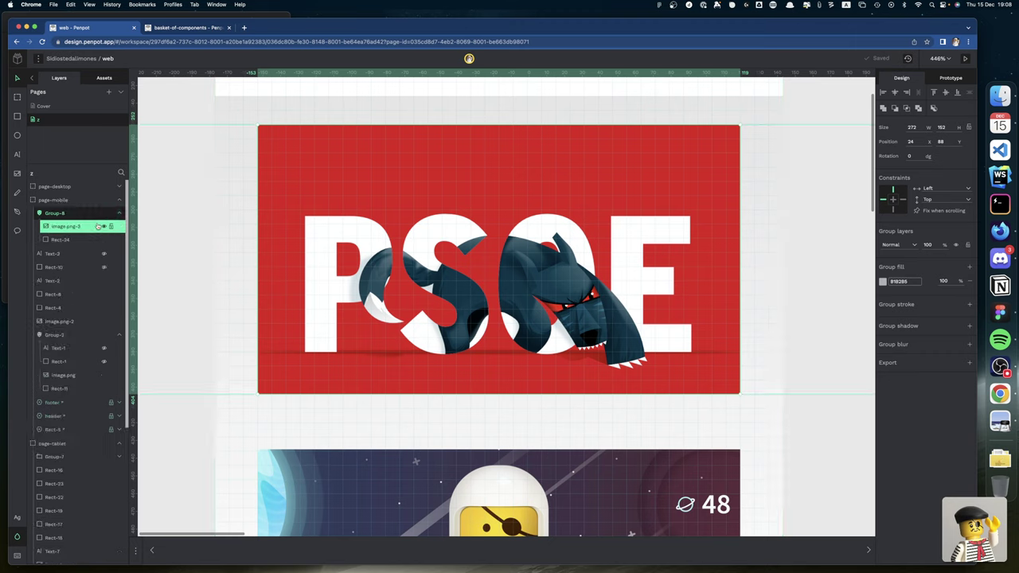
click(84, 226)
scroll(246, 313, down, 5)
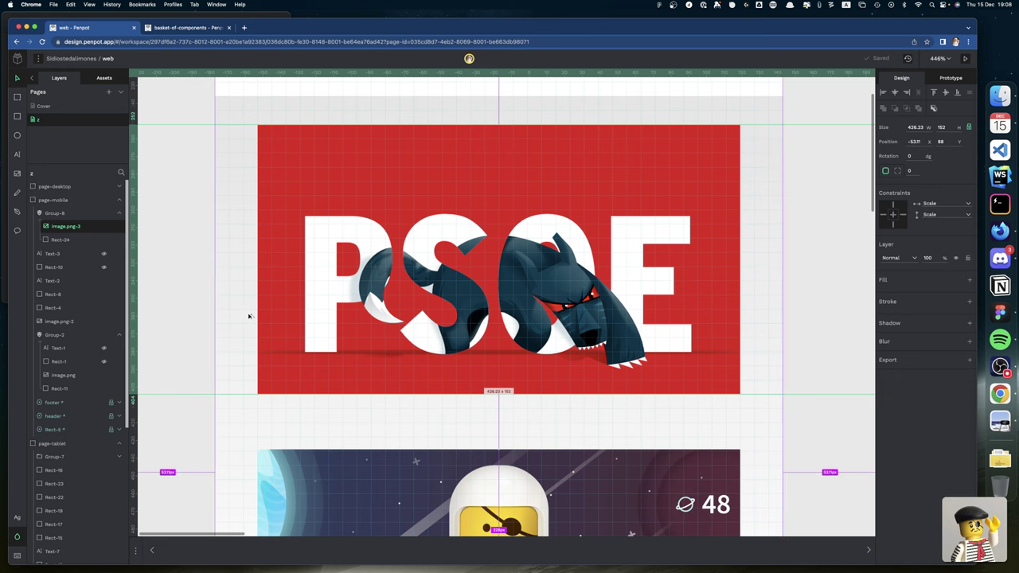
scroll(247, 317, down, 2)
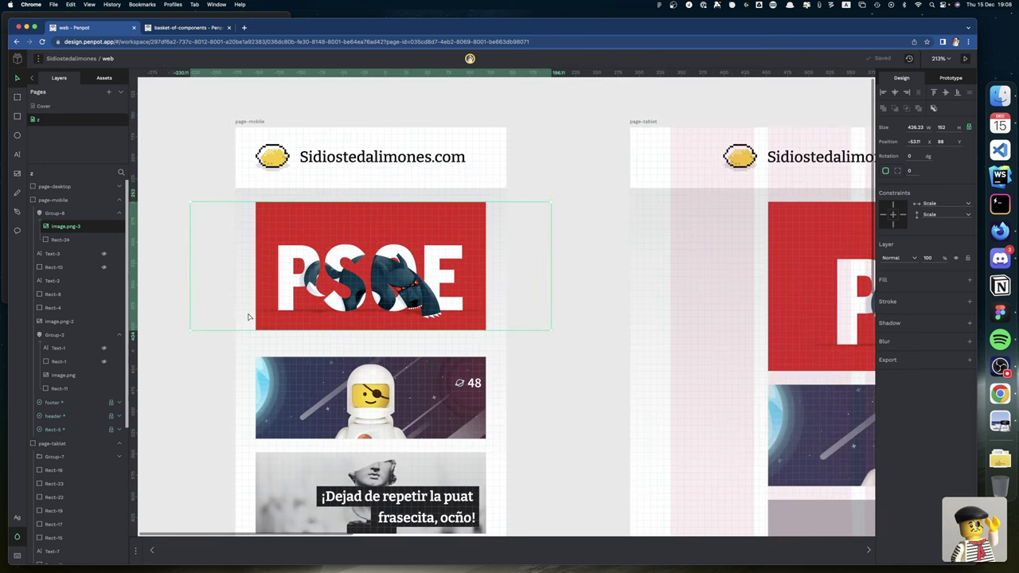
key(Right)
key(Right)
key(Right)
key(Right)
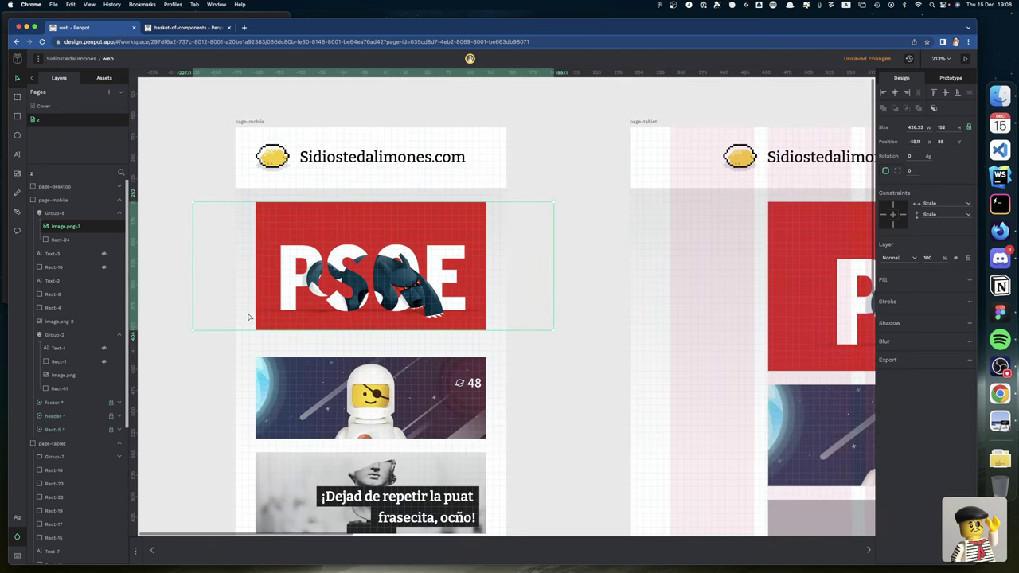
key(Left)
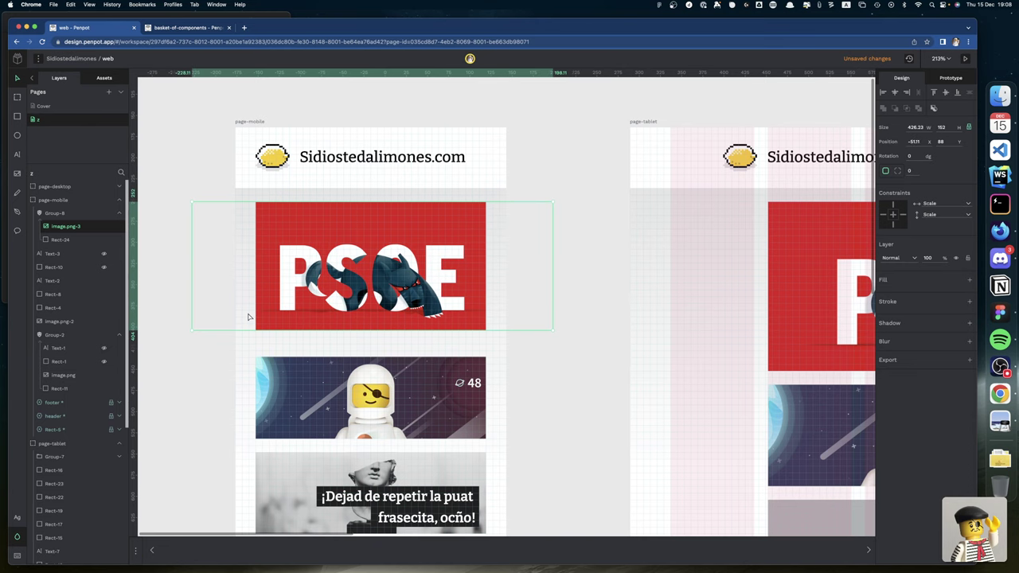
key(Left)
key(Left)
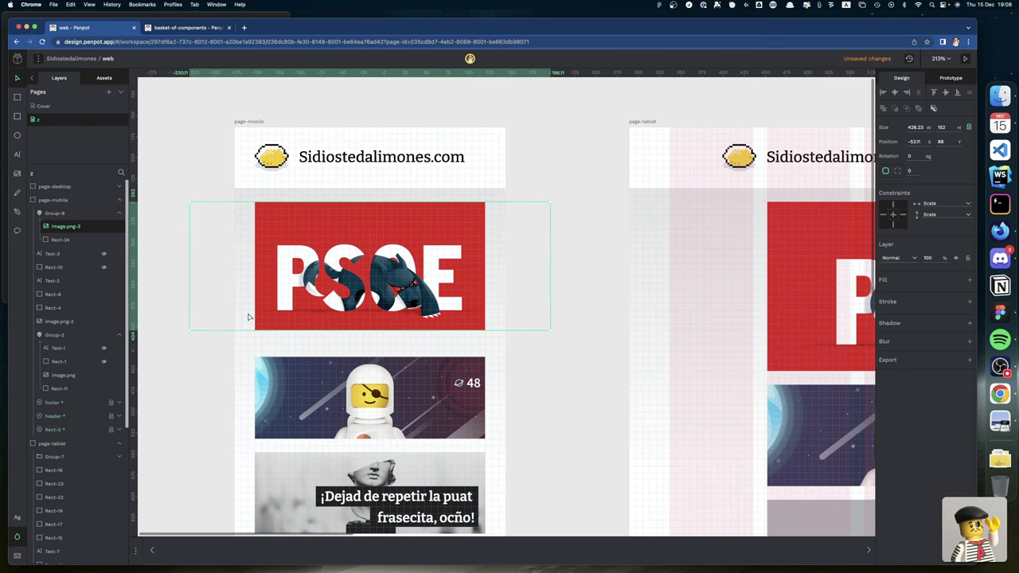
scroll(326, 355, right, 3)
key(Escape)
Show the "Capitalizando el miedo" caption and its background again and place both layers above the masked PSOE image group
scroll(478, 408, down, 1)
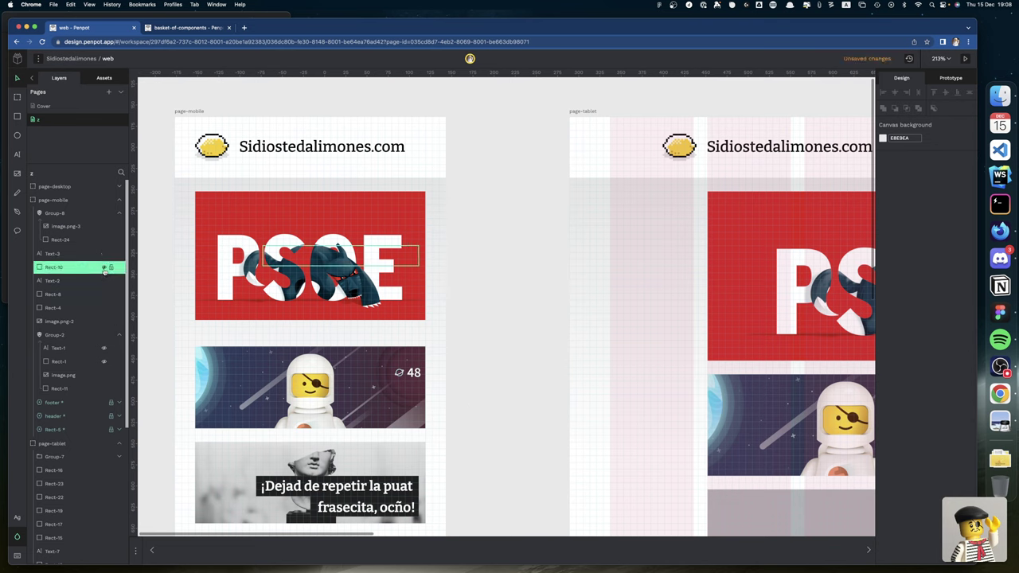
click(69, 255)
shift+click(69, 267)
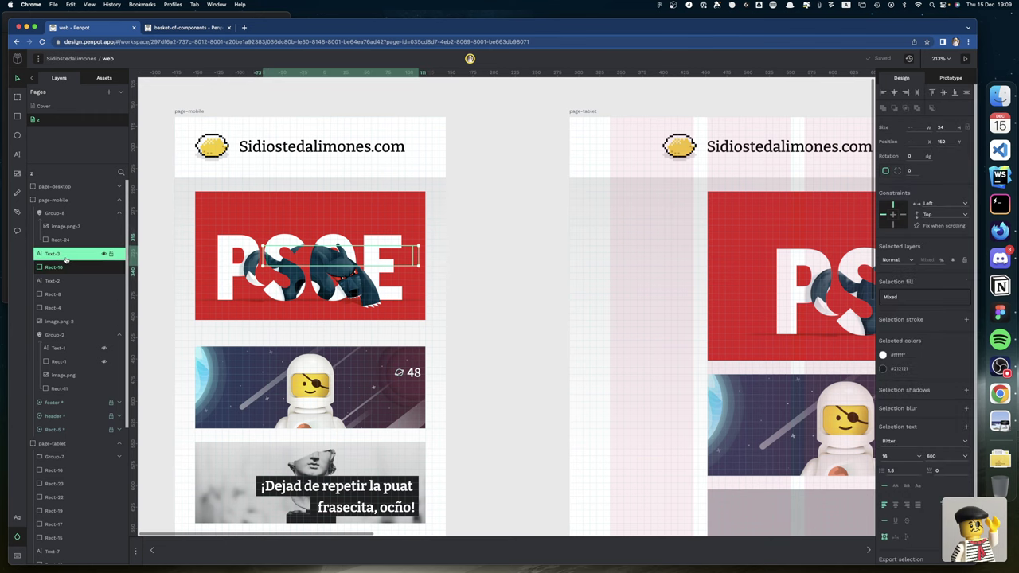
drag(65, 255, 65, 214)
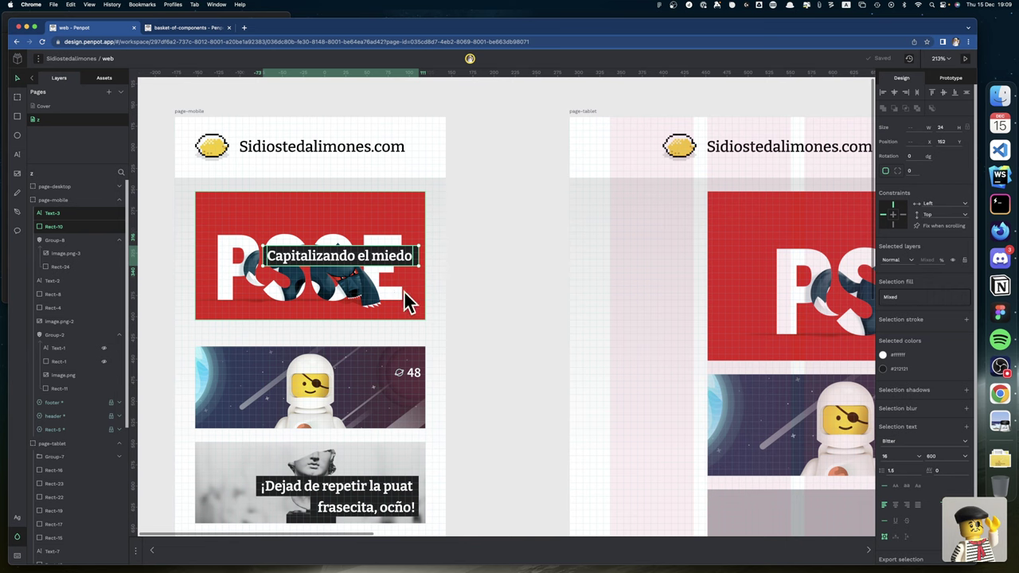
Move the "Capitalizando el miedo" text and its background down together to y 203, near the PSOE image's lower edge
key(shift+Down)
key(shift+Down)
key(shift+Down)
key(shift+Down)
key(shift+Down)
key(shift+Down)
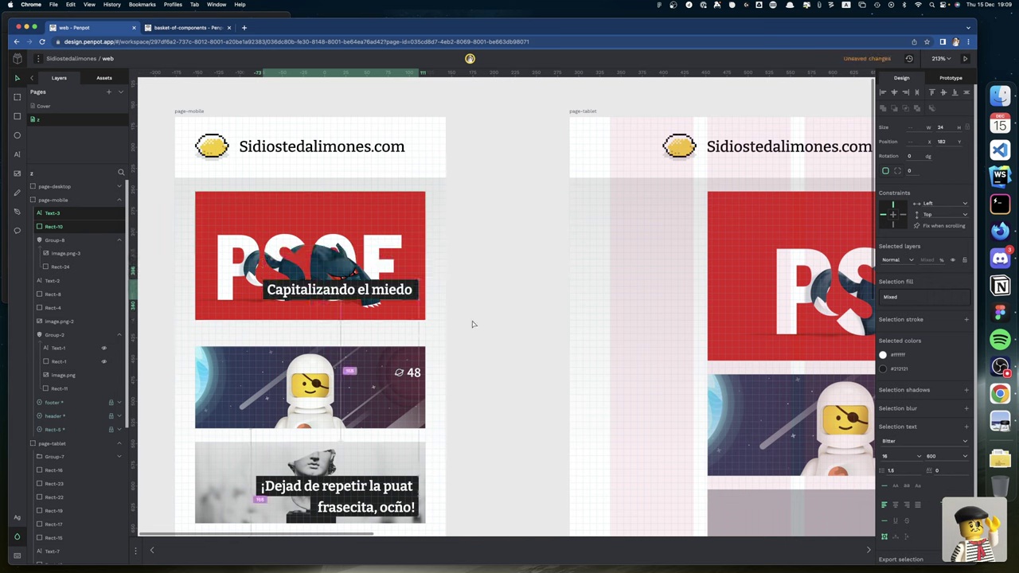
key(Up)
key(Up)
key(Up)
key(Up)
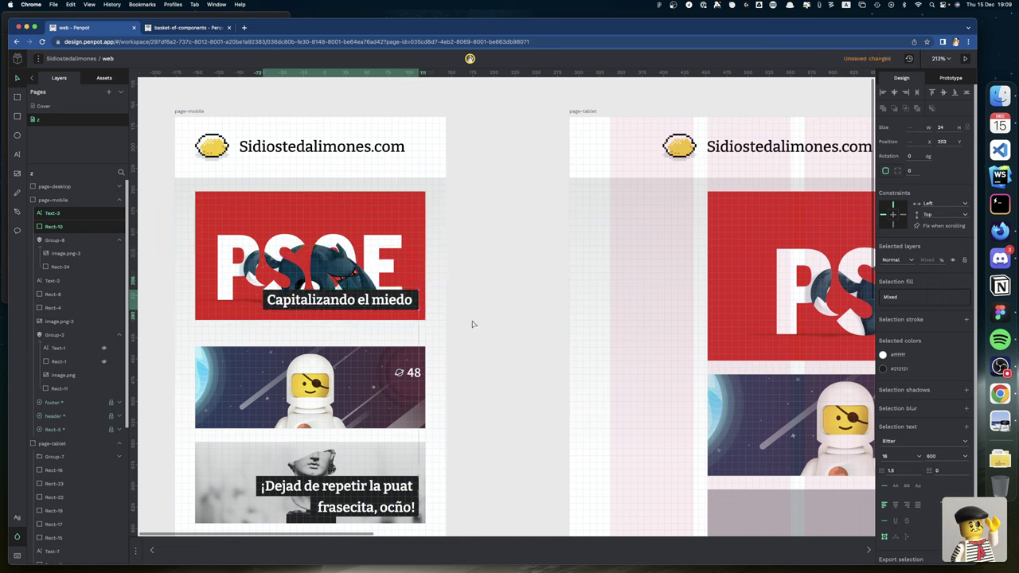
Try shifting the "Capitalizando el miedo" text and its background down to y 217 and 10 px to the right
key(Down)
key(Down)
key(Down)
key(Down)
key(Down)
key(Down)
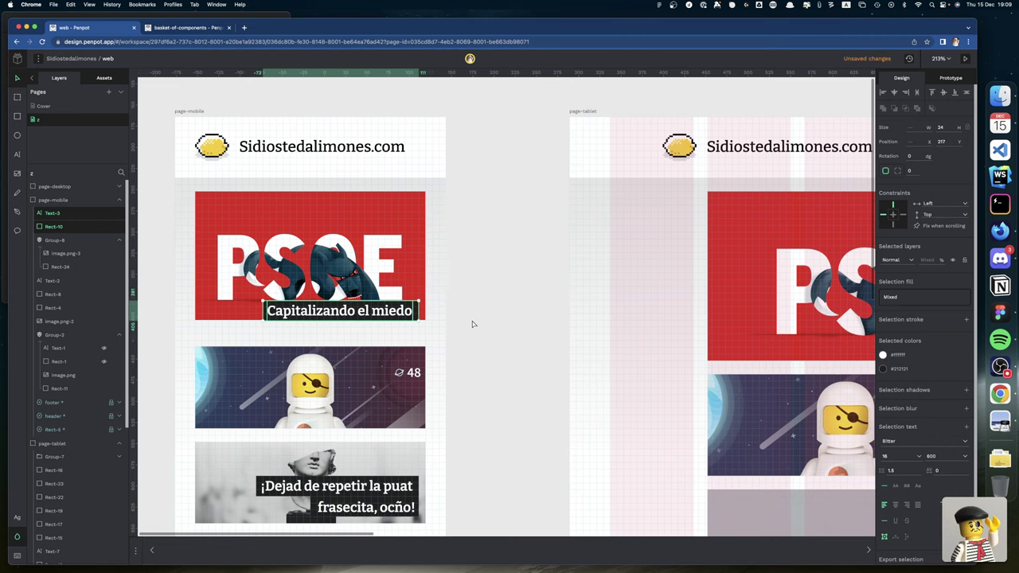
key(shift+Right)
key(Right)
key(Right)
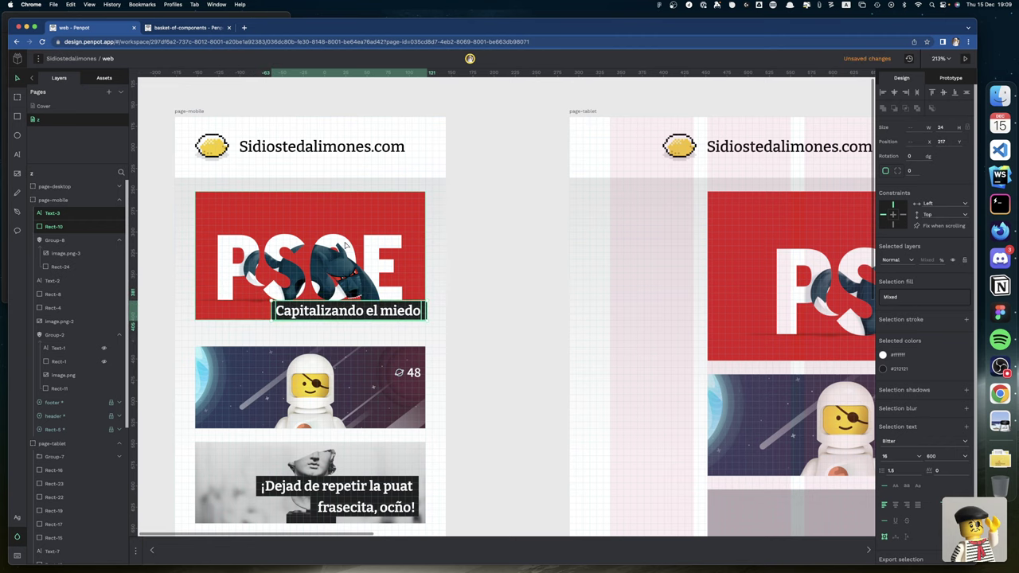
scroll(537, 359, right, 8)
scroll(536, 363, left, 8)
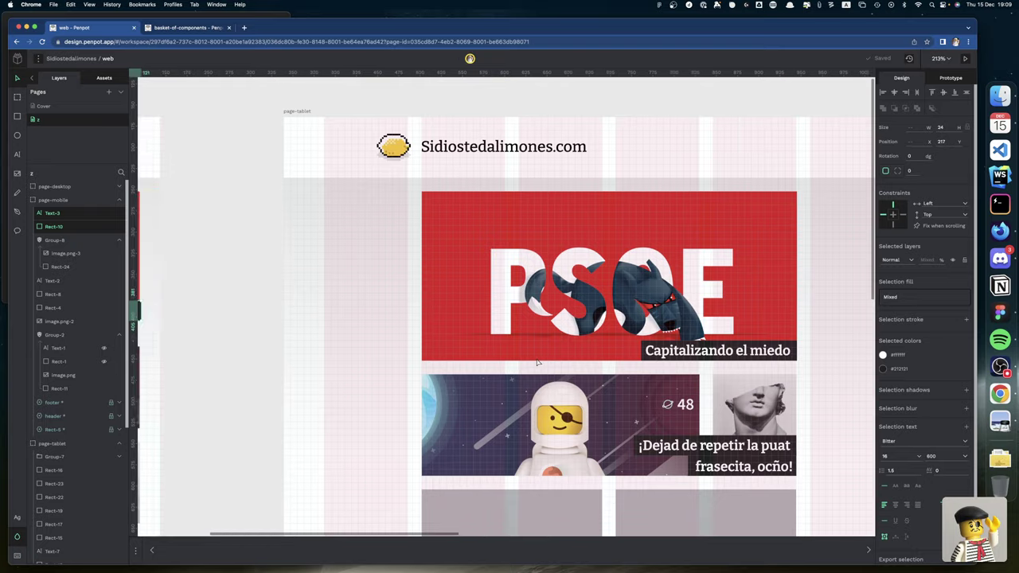
scroll(497, 320, up, 3)
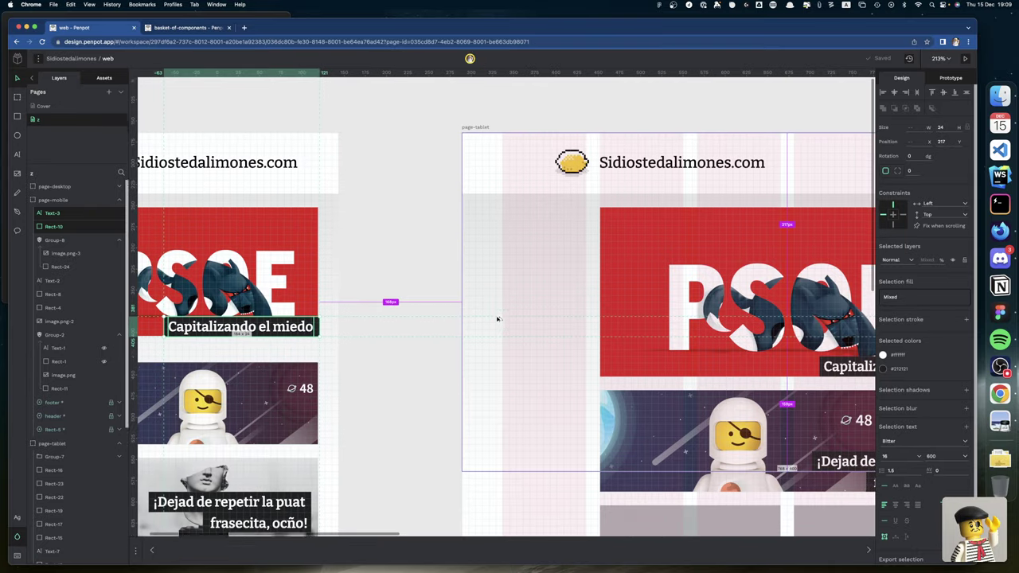
scroll(498, 318, left, 3)
scroll(459, 333, up, 10)
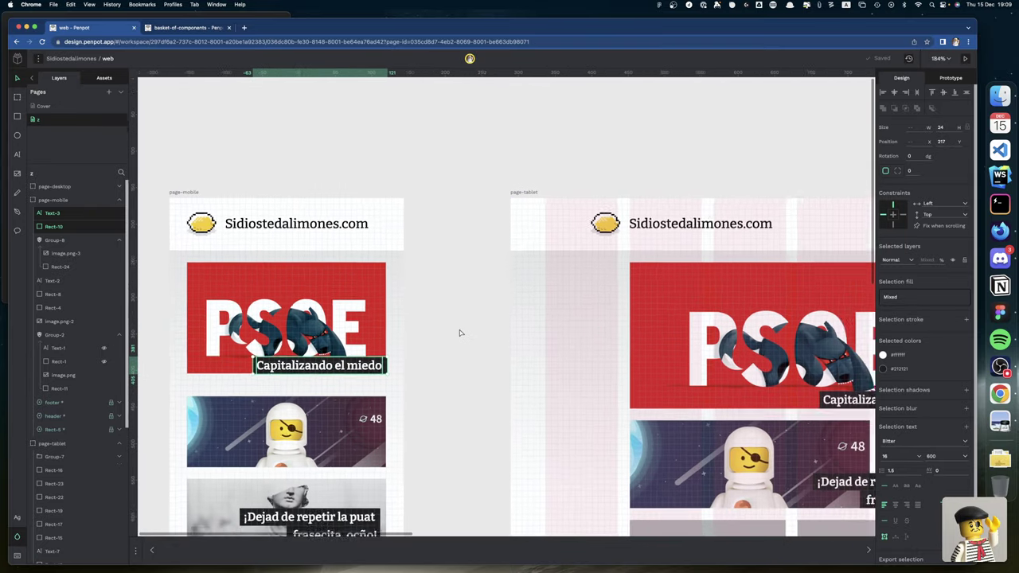
scroll(459, 332, down, 3)
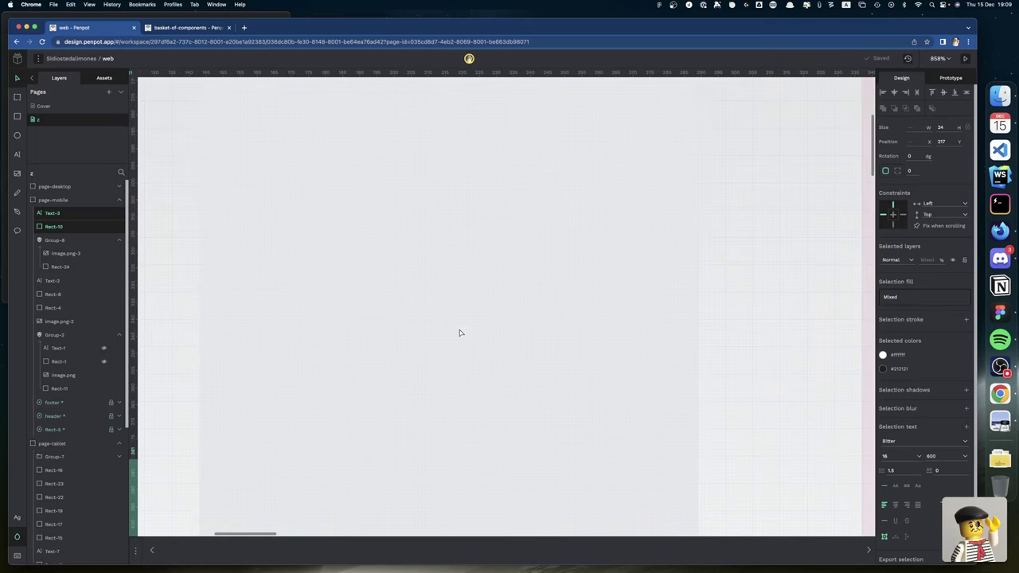
scroll(459, 333, left, 5)
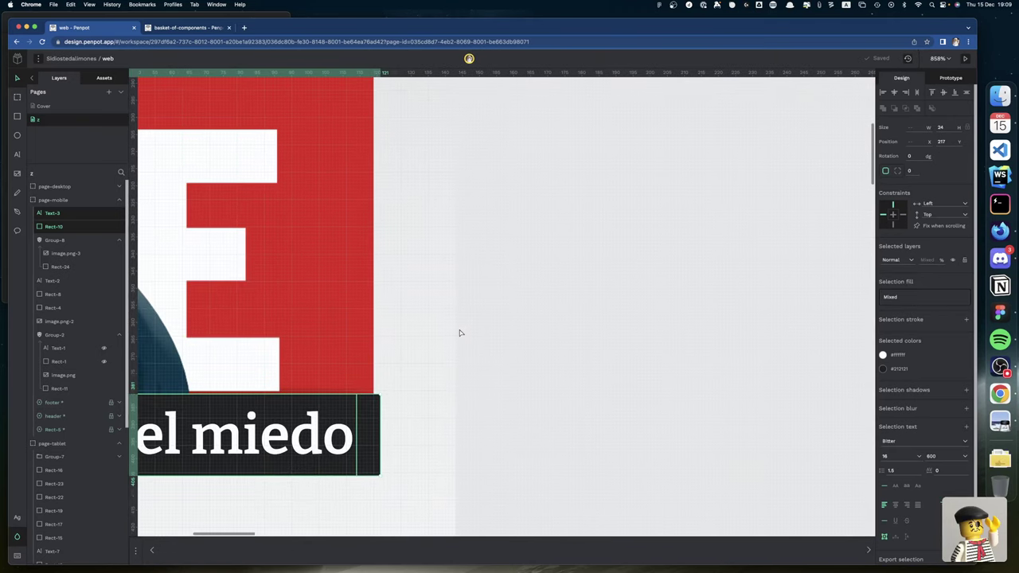
Move the caption text and its background back 10 px to the left and up to y 208, inside the PSOE image
key(shift+Left)
key(Up)
key(Up)
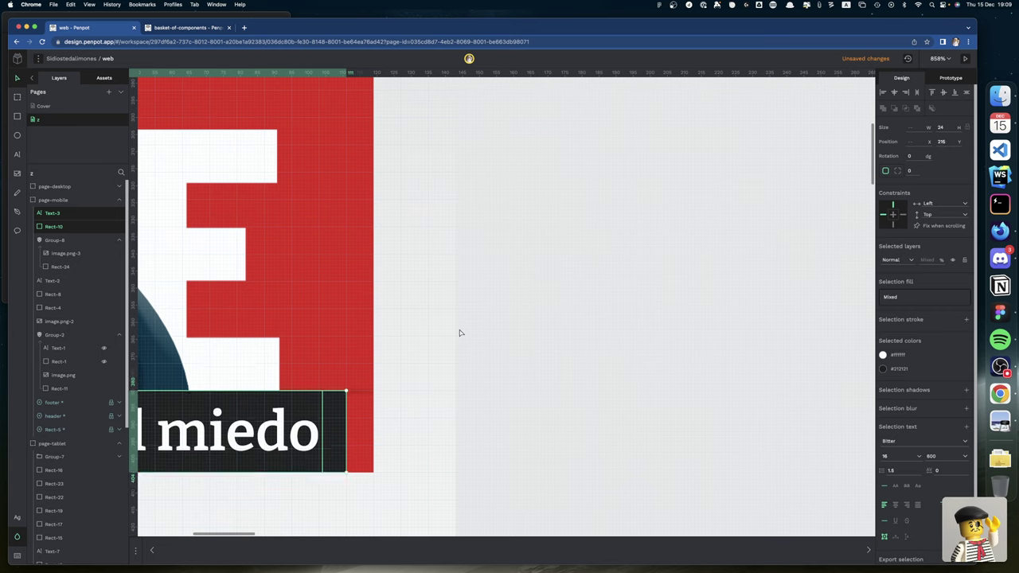
key(shift+Up)
key(Down)
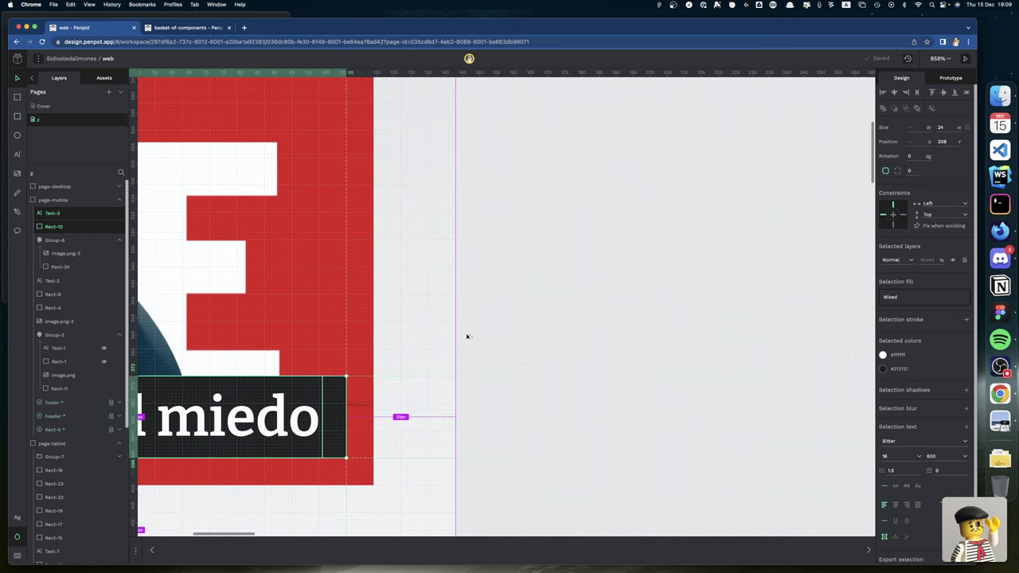
scroll(463, 335, left, 2)
scroll(466, 337, down, 2)
scroll(466, 337, down, 5)
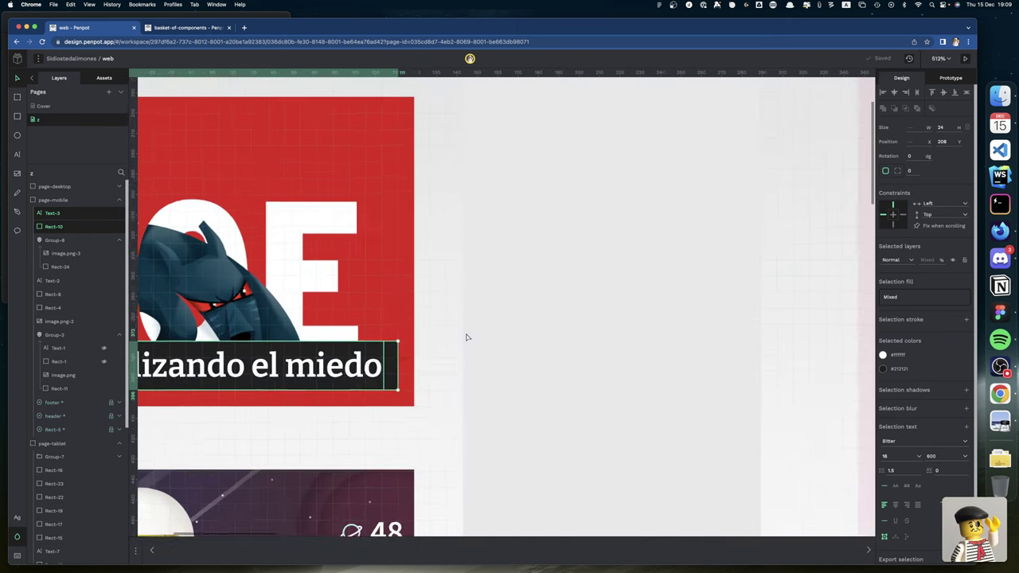
scroll(466, 337, left, 10)
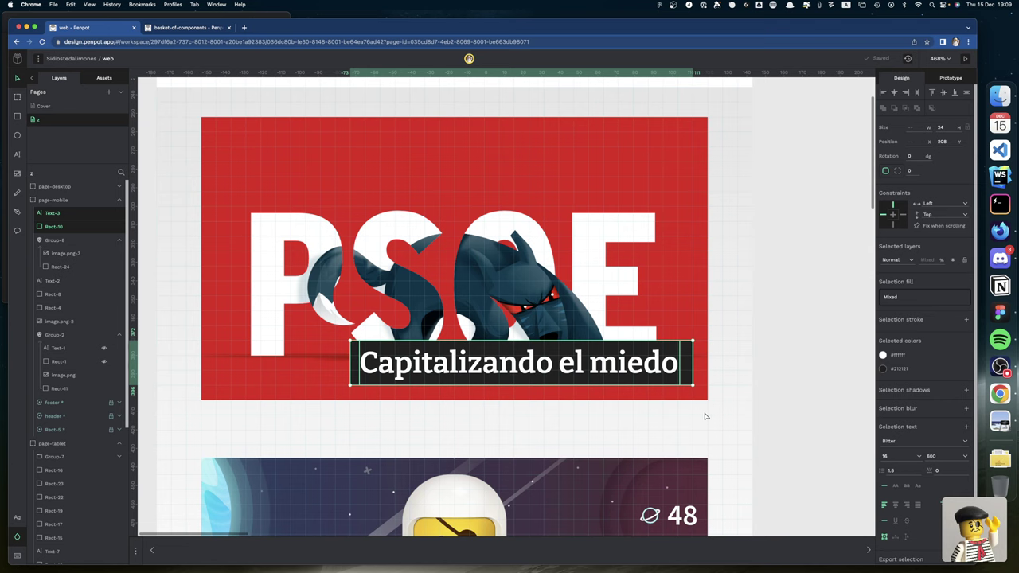
Set the caption text's font size to 18 and widen its box leftward to about 204.7 so it fits on one line
click(763, 403)
click(674, 363)
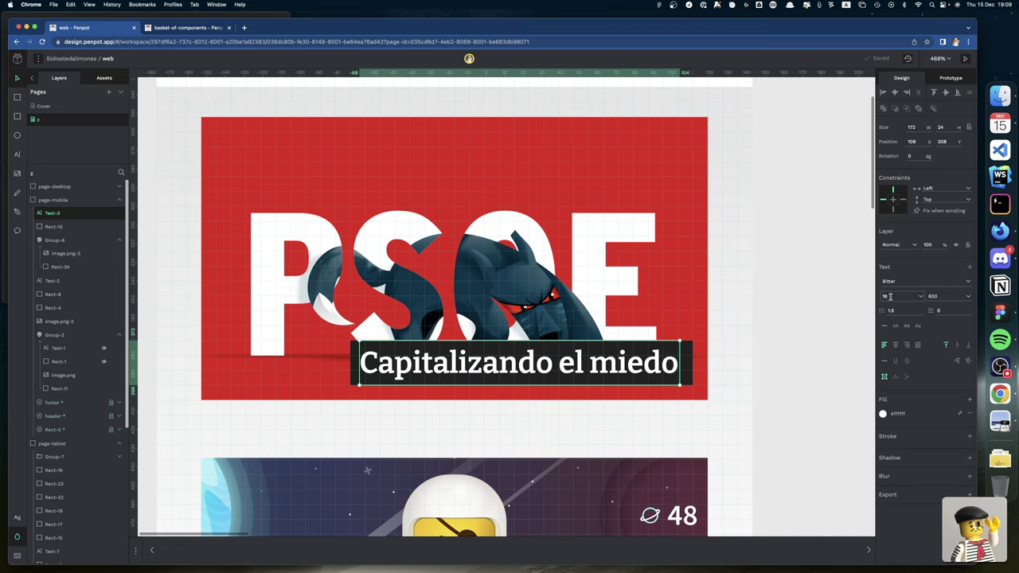
key(Return)
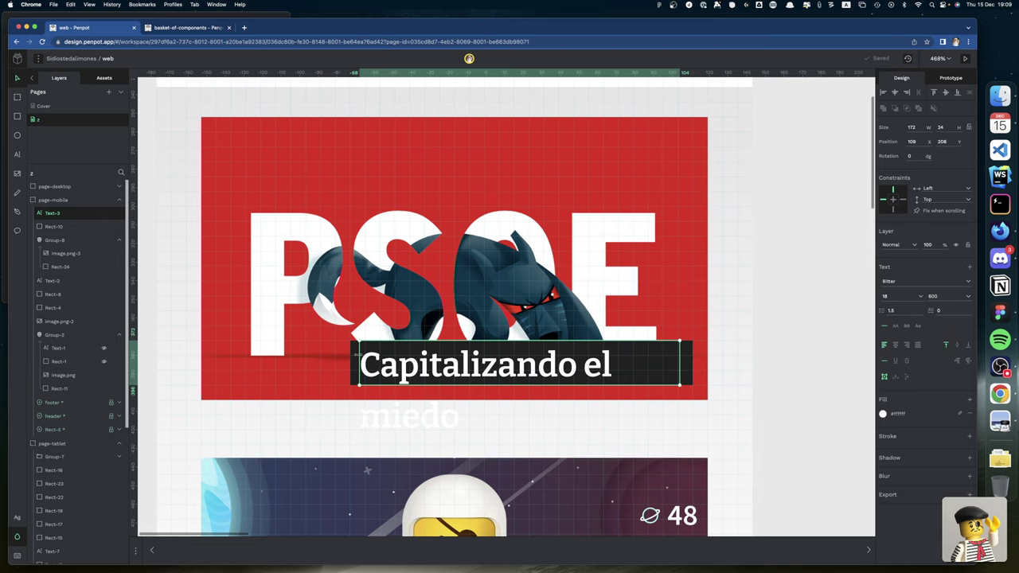
drag(356, 353, 298, 342)
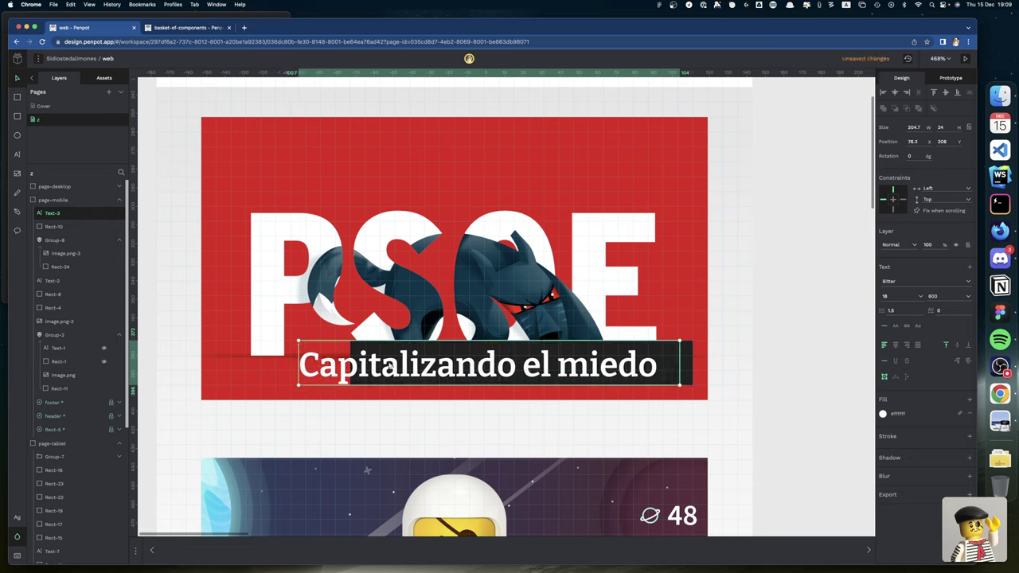
Set the caption text's line height to 1.78 and check it against the dark background rectangle
click(902, 310)
key(Return)
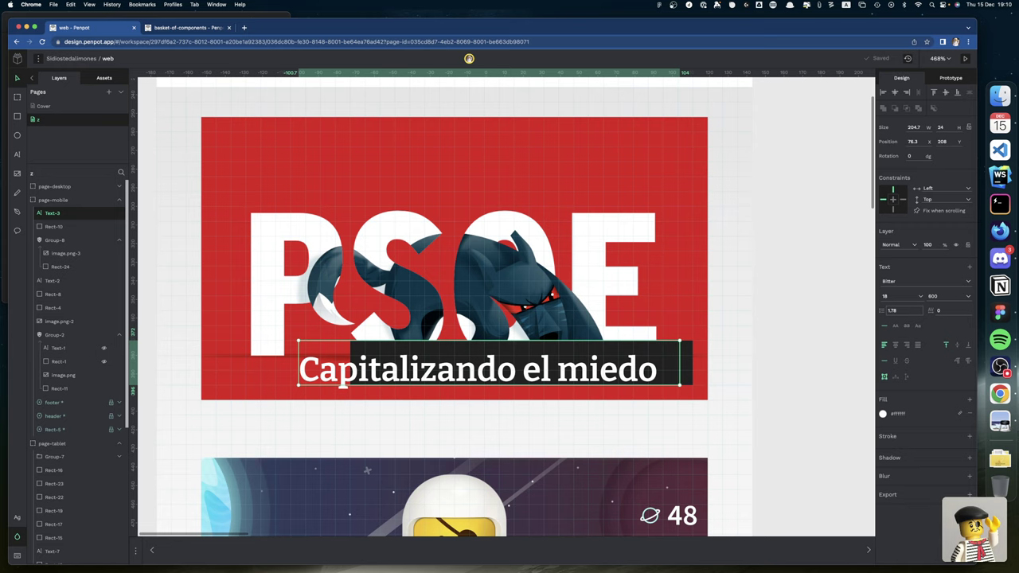
click(689, 347)
scroll(689, 348, left, 3)
scroll(690, 355, right, 5)
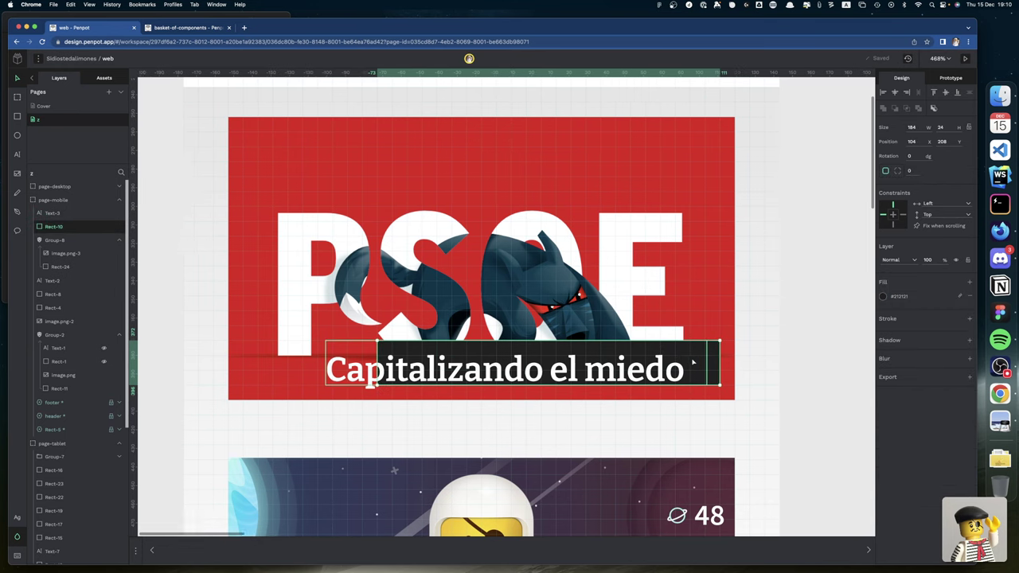
scroll(690, 361, right, 3)
scroll(690, 360, up, 2)
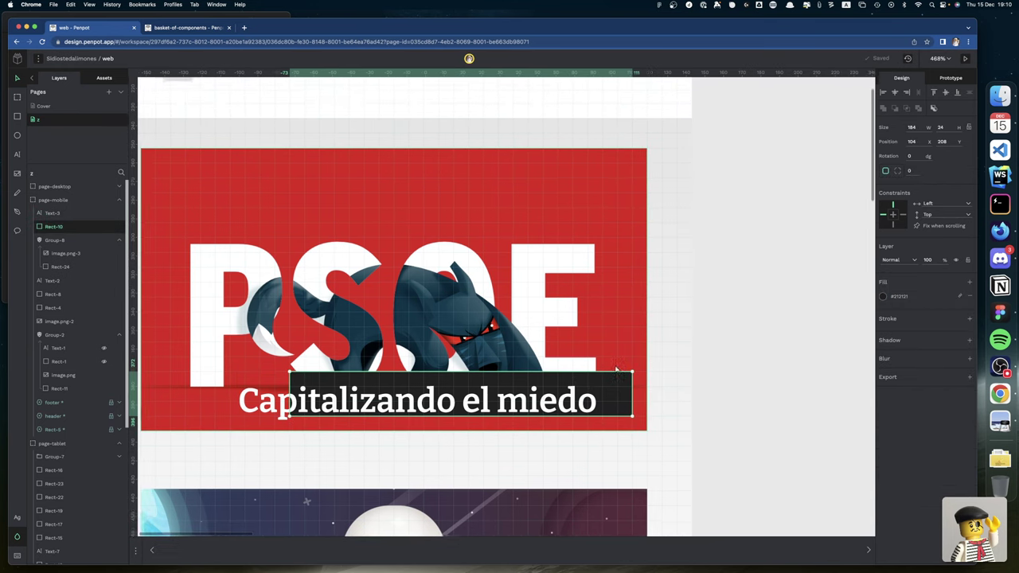
Apply auto height to the caption text box and override its height with 32
click(589, 406)
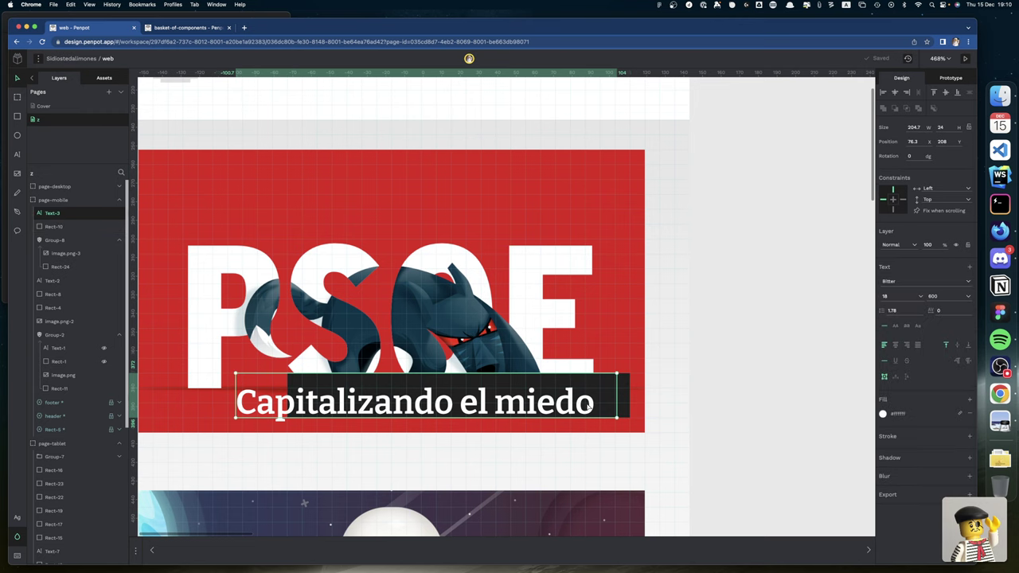
scroll(719, 348, left, 1)
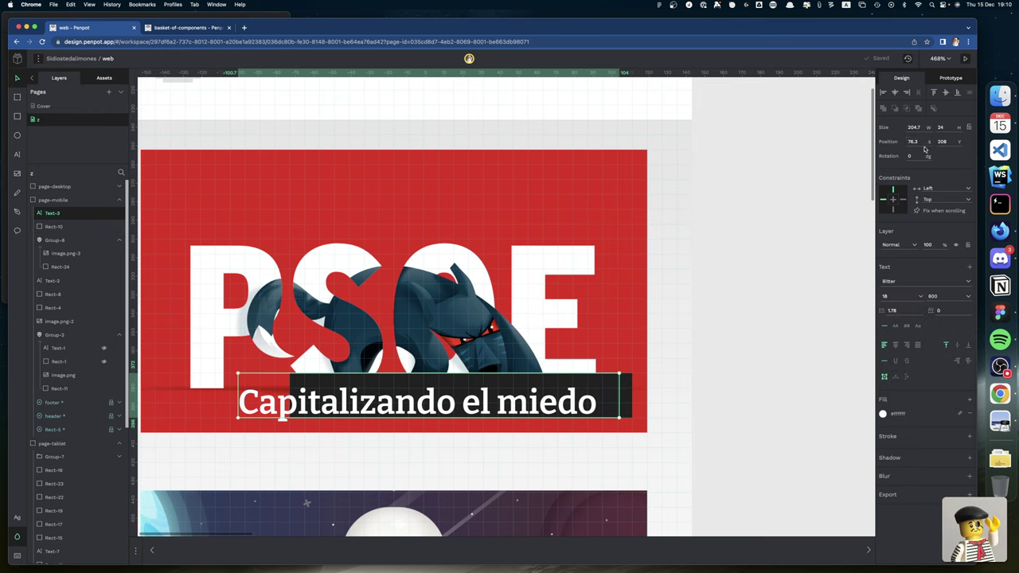
click(908, 377)
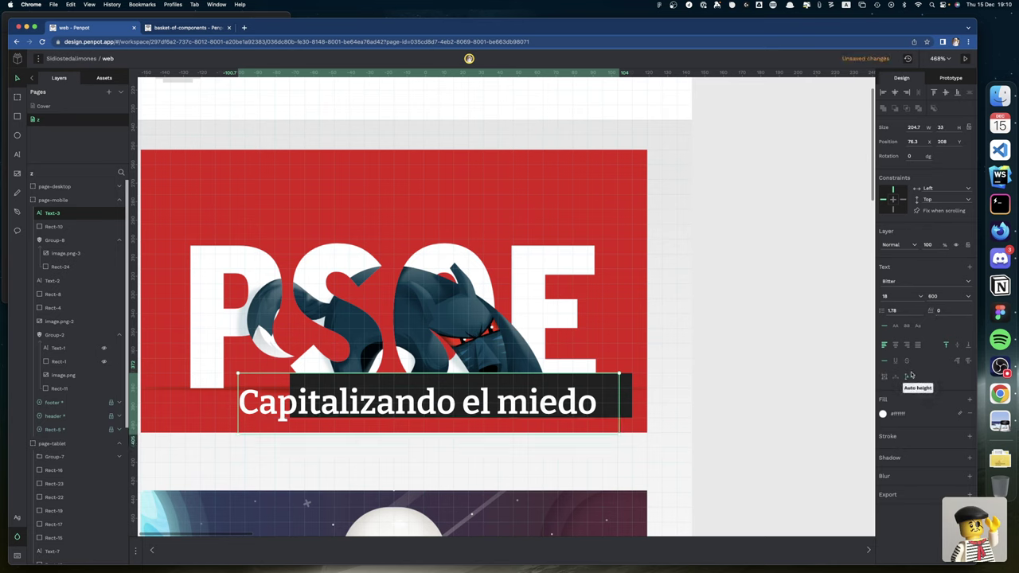
click(943, 127)
key(BackSpace)
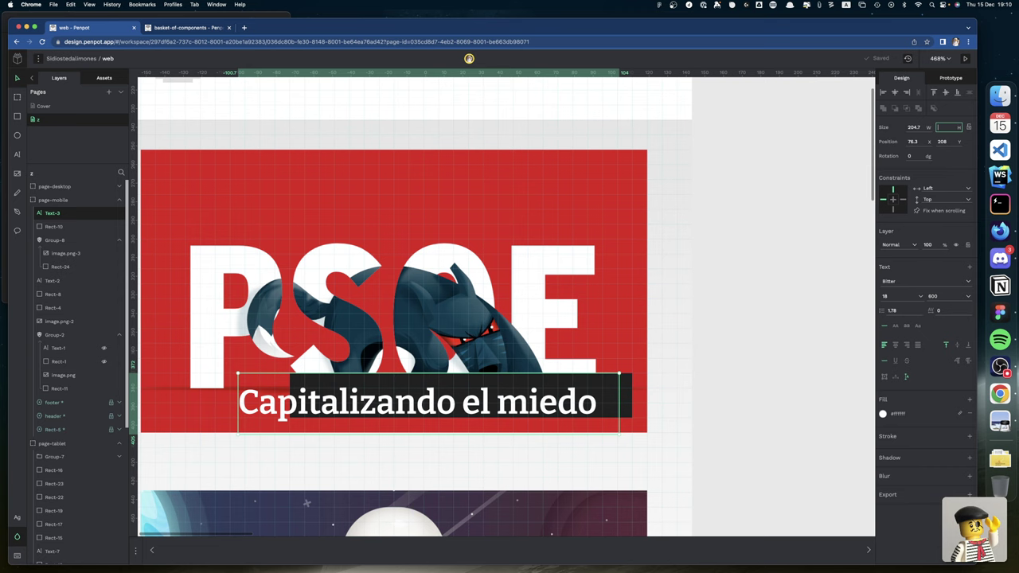
text(32)
key(Return)
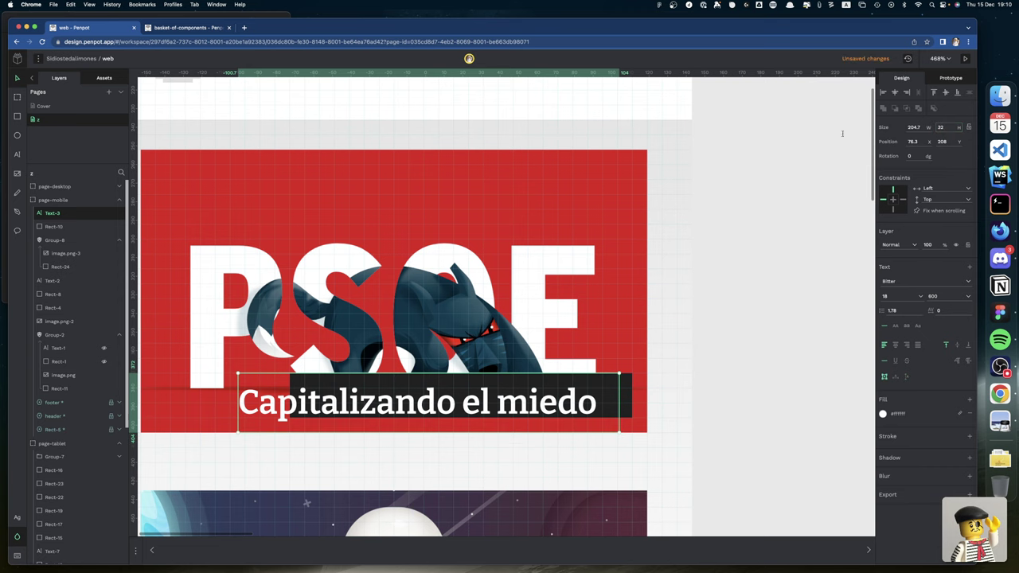
Move the caption text over the background to about x 87, y 199, and switch its box to auto width
scroll(657, 250, down, 2)
scroll(658, 250, left, 2)
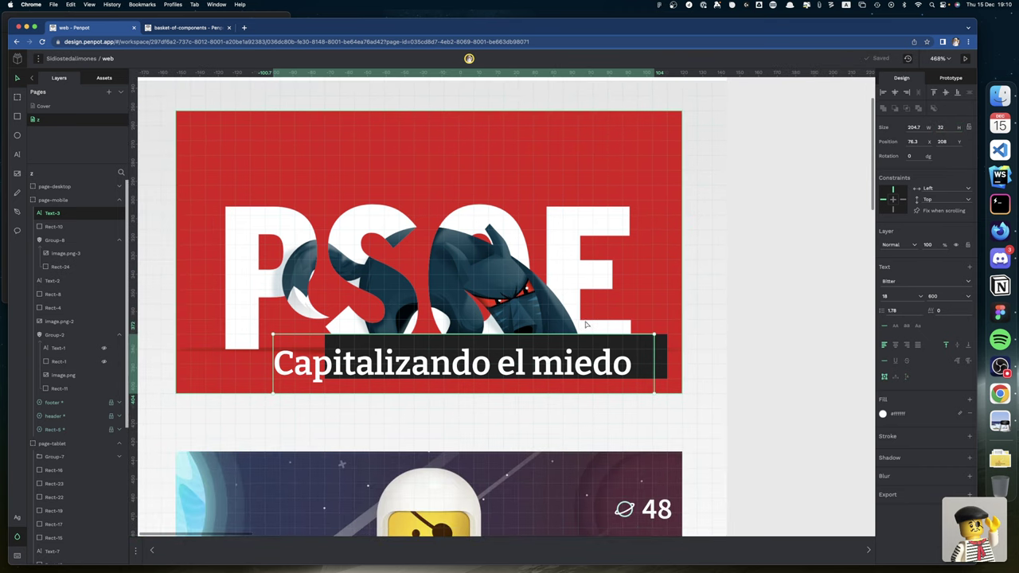
drag(589, 362, 619, 341)
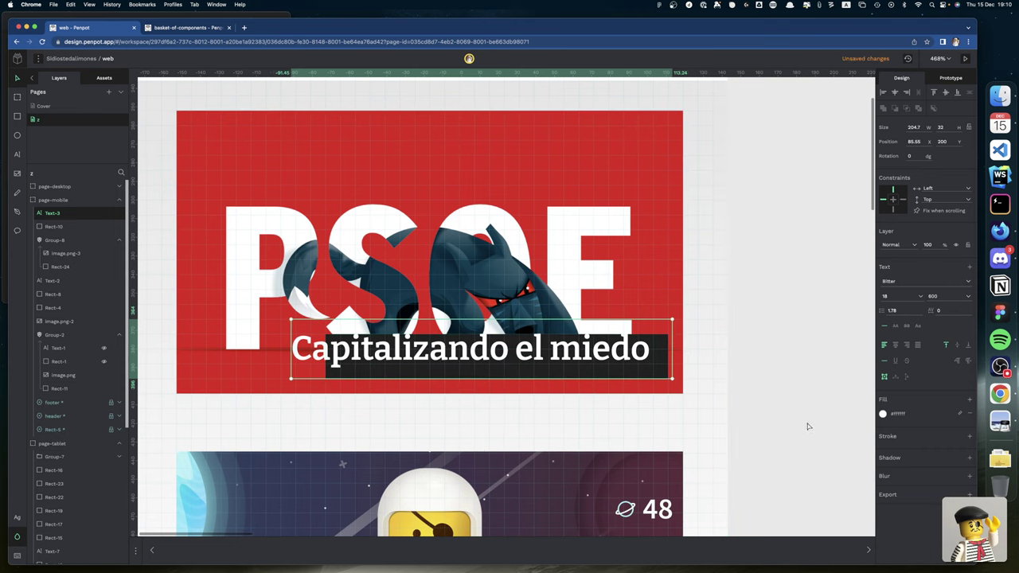
click(895, 376)
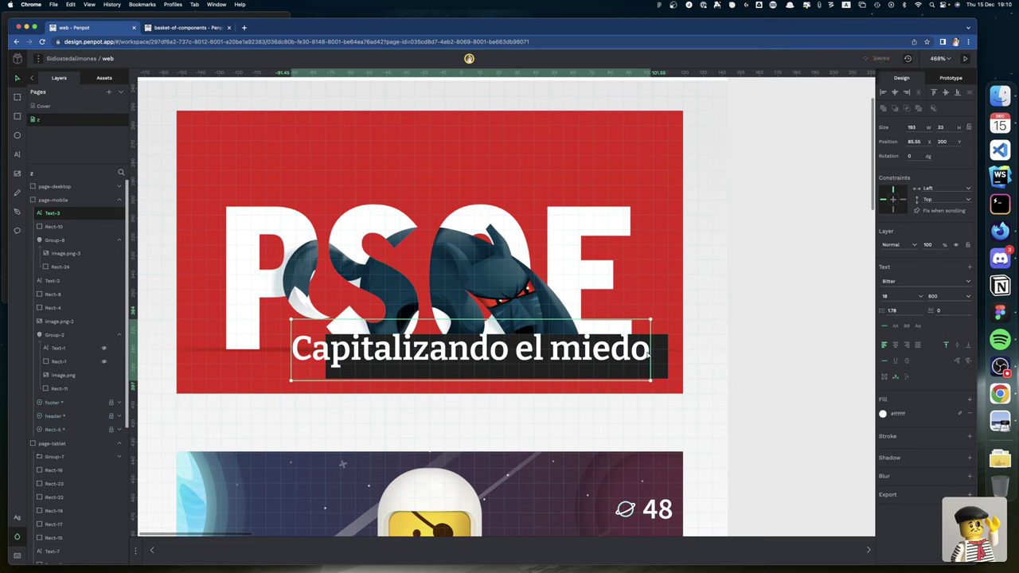
drag(647, 354, 649, 350)
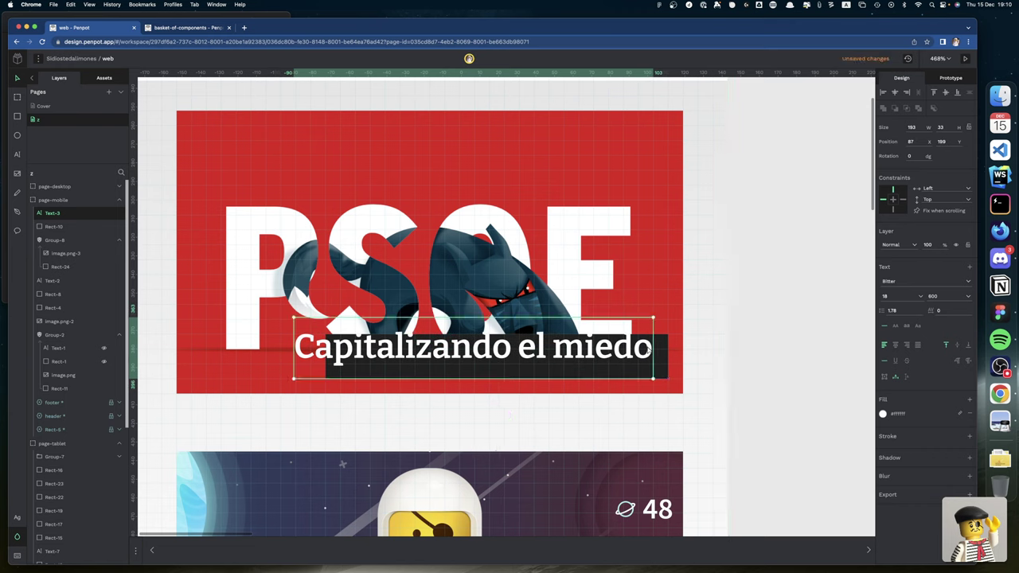
Extend the caption's background rectangle upward to y 200 for a height of 32, undoing the stray move made after resizing
click(663, 351)
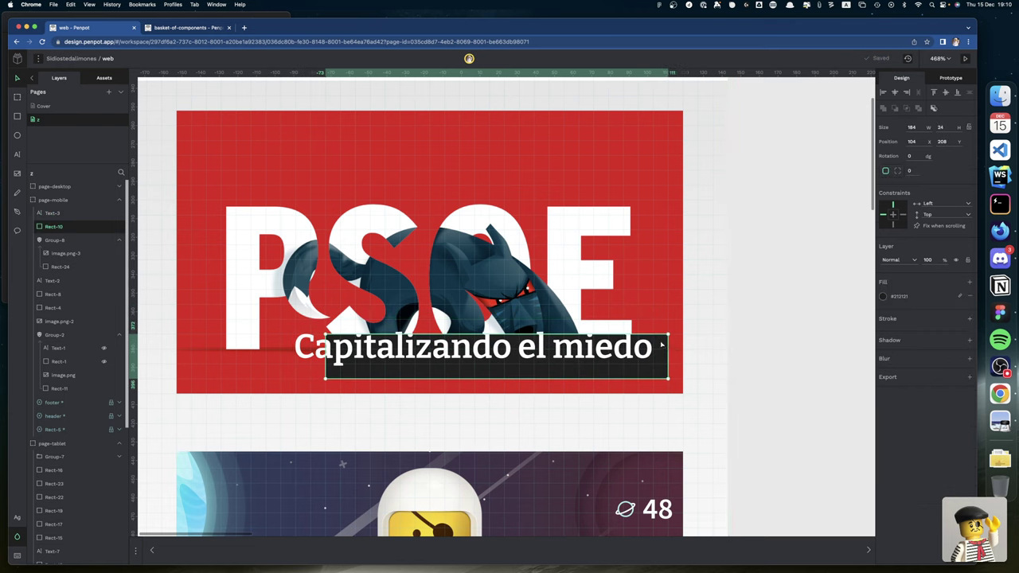
drag(655, 334, 651, 317)
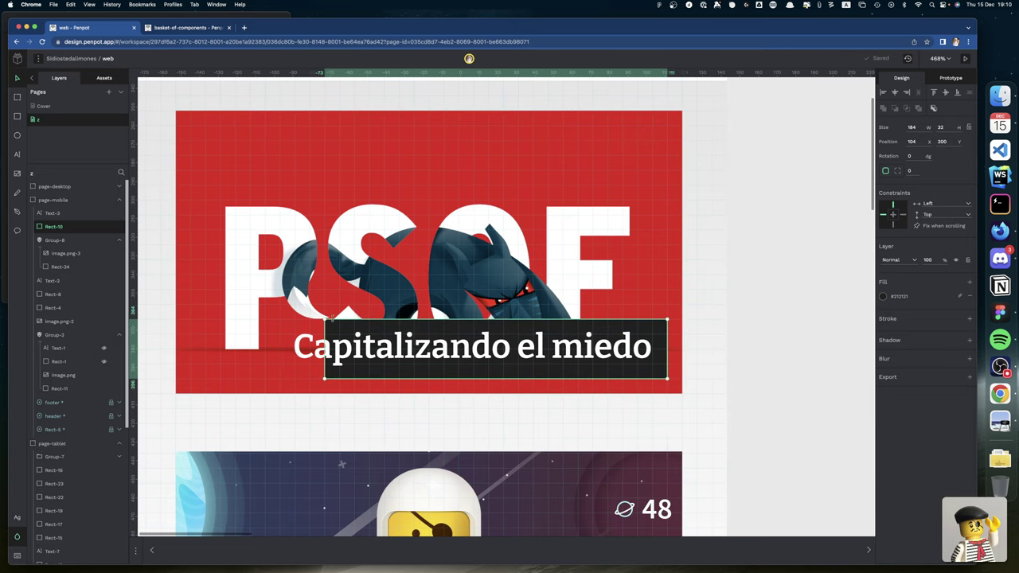
drag(323, 326, 274, 323)
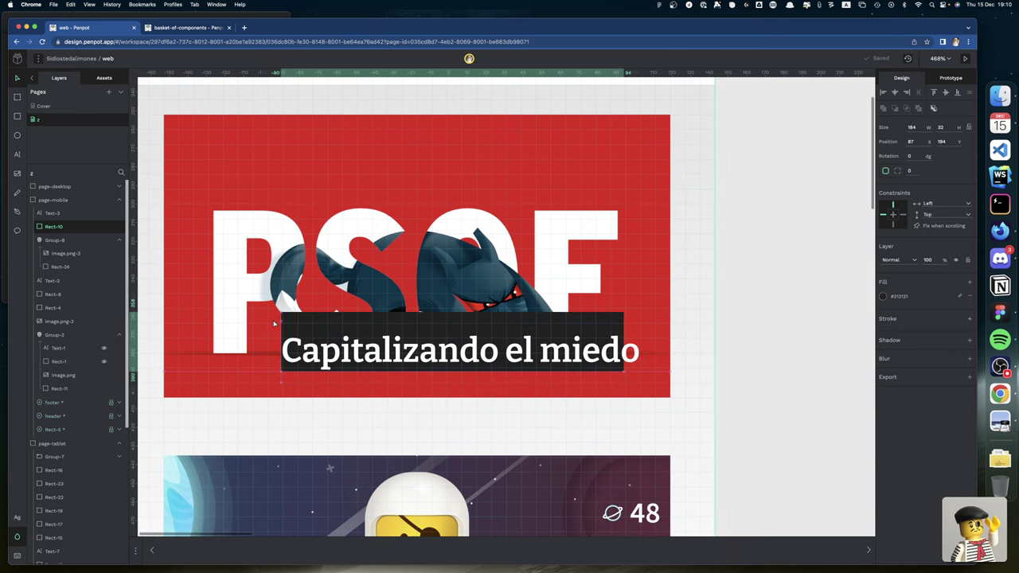
key(super+z)
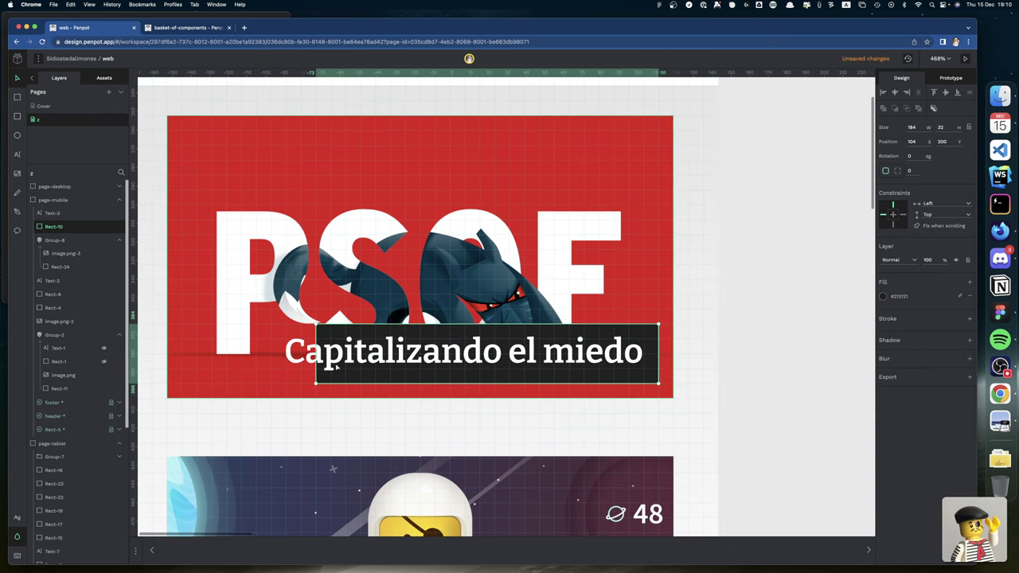
Set the auto-sized "Capitalizando el miedo" text box to a fixed height of 32, matching its background
scroll(485, 401, right, 1)
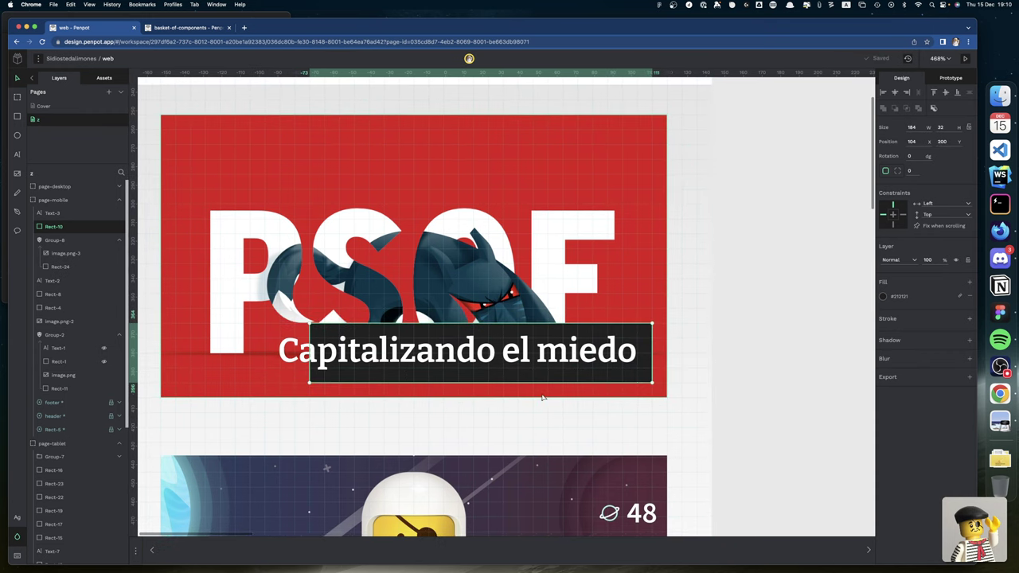
scroll(526, 363, right, 1)
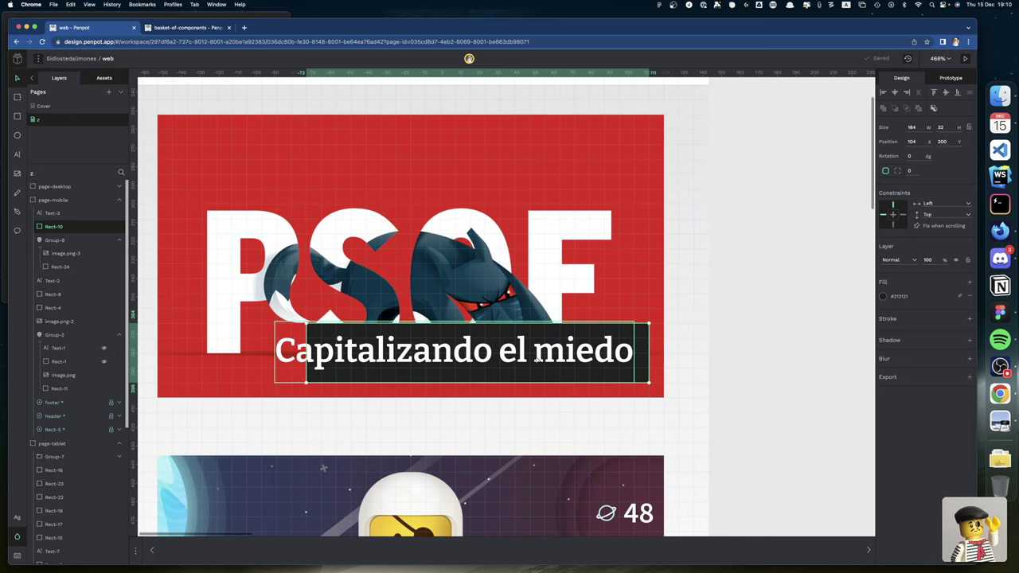
scroll(536, 360, down, 1)
scroll(586, 363, right, 5)
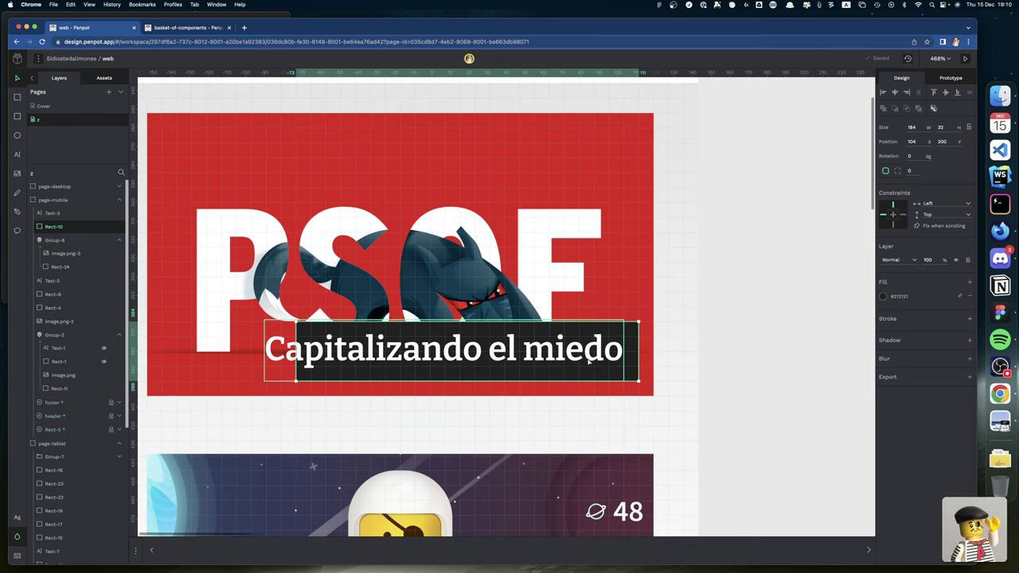
click(573, 358)
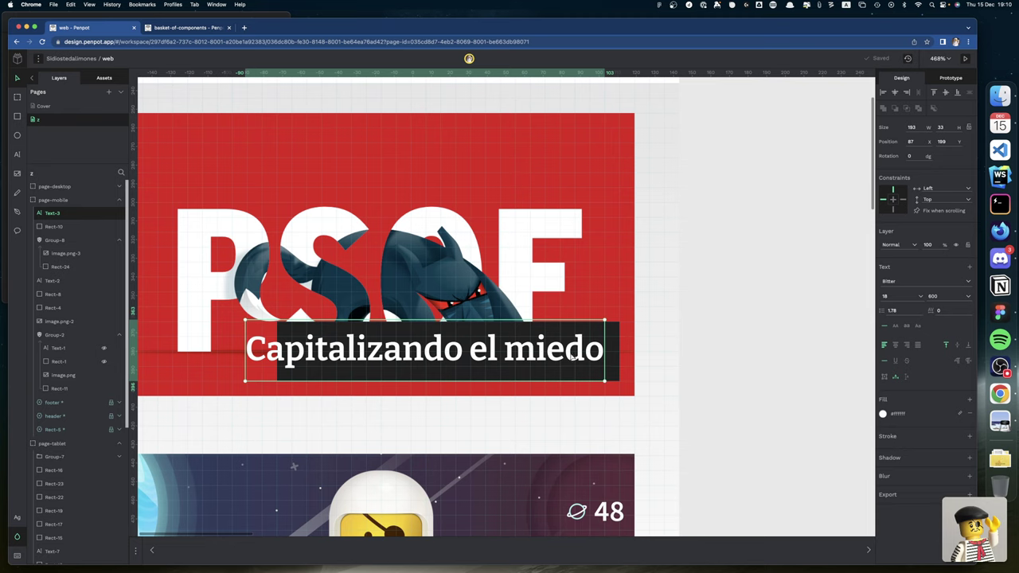
click(942, 128)
text(32)
key(Return)
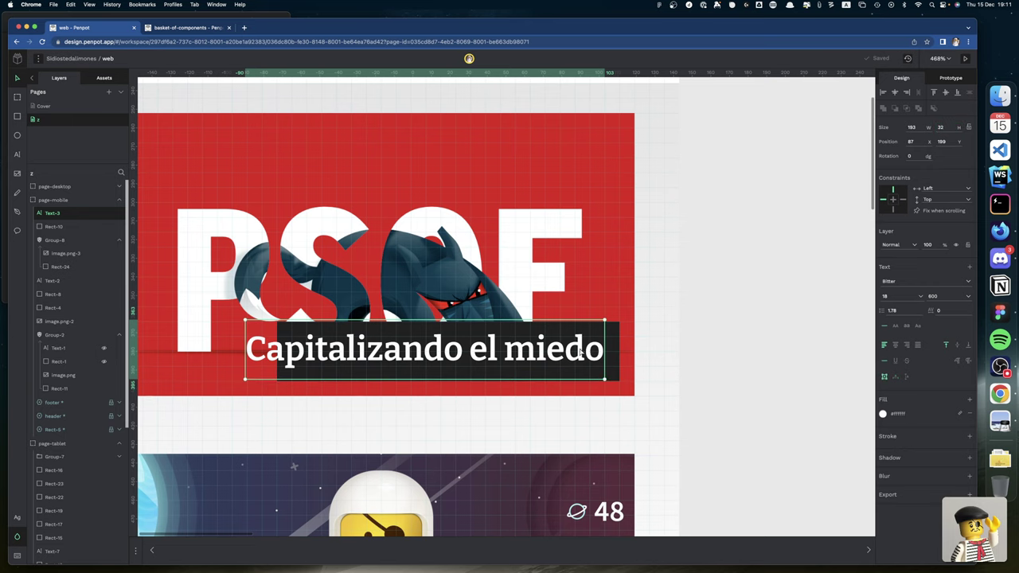
Reposition the "Capitalizando el miedo" text over its background at x 87 and set its Y position to 200
drag(581, 353, 554, 341)
scroll(579, 353, right, 2)
scroll(553, 341, left, 2)
scroll(619, 364, down, 2)
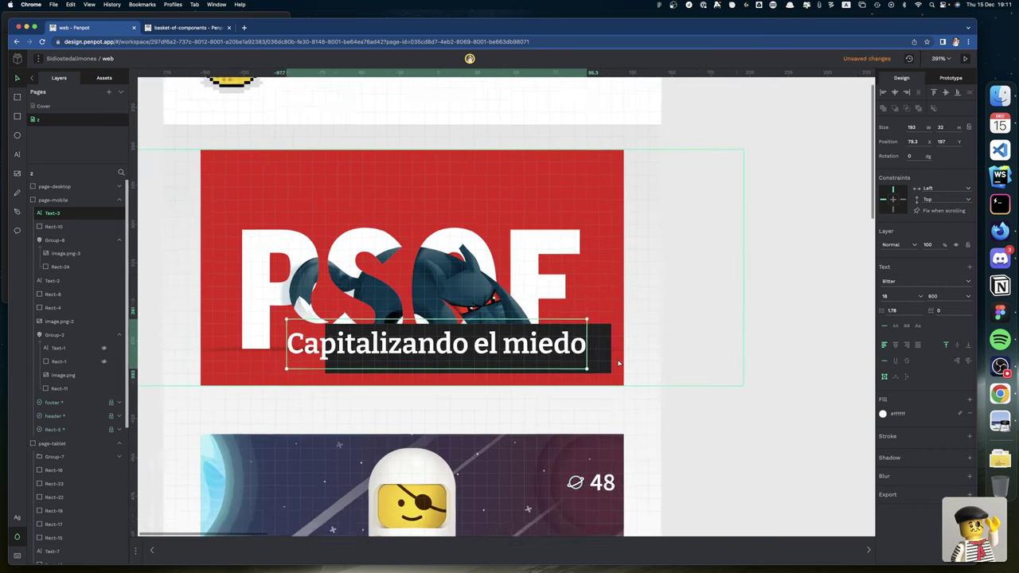
scroll(618, 364, up, 5)
drag(558, 343, 578, 353)
key(Up)
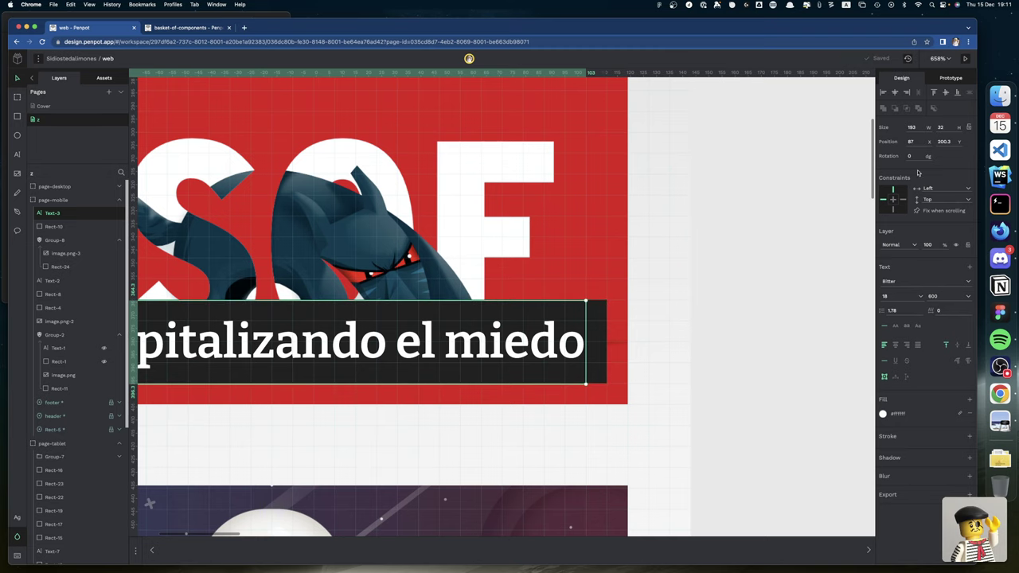
click(947, 142)
text(200)
key(Return)
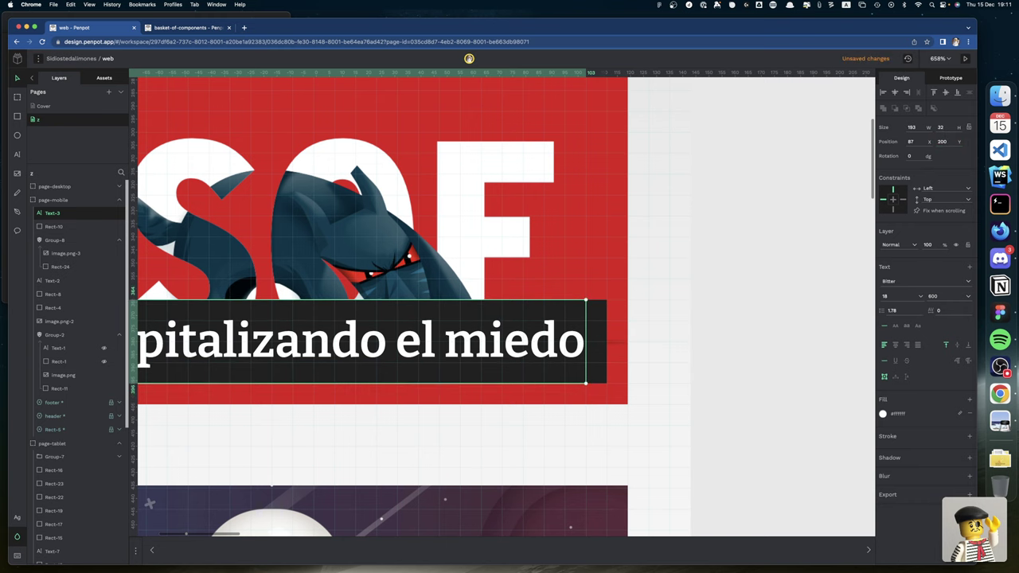
Extend the dark background behind "Capitalizando el miedo" leftward to x 80 for a width of 208, and clear the selection
scroll(653, 273, left, 5)
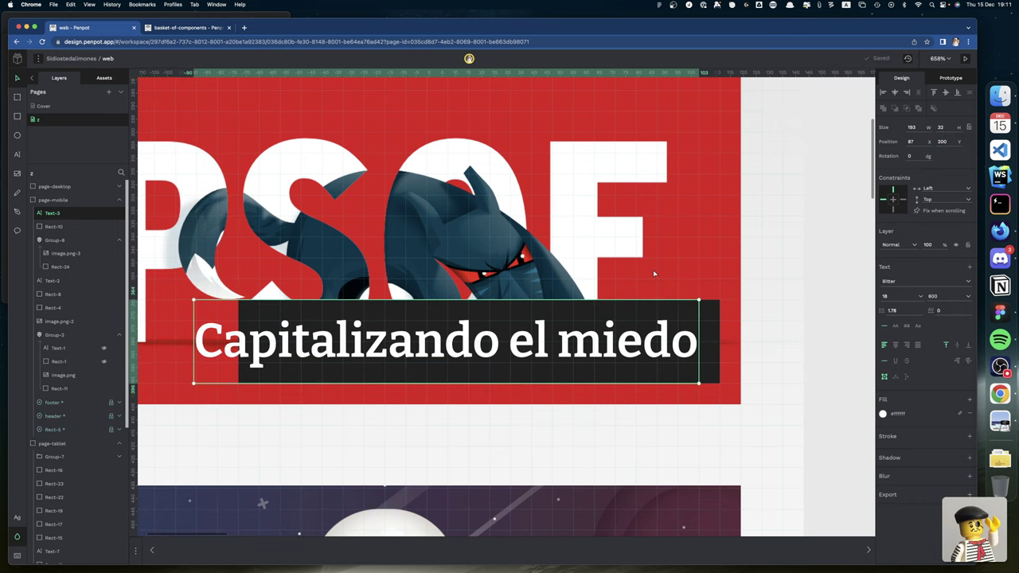
click(647, 339)
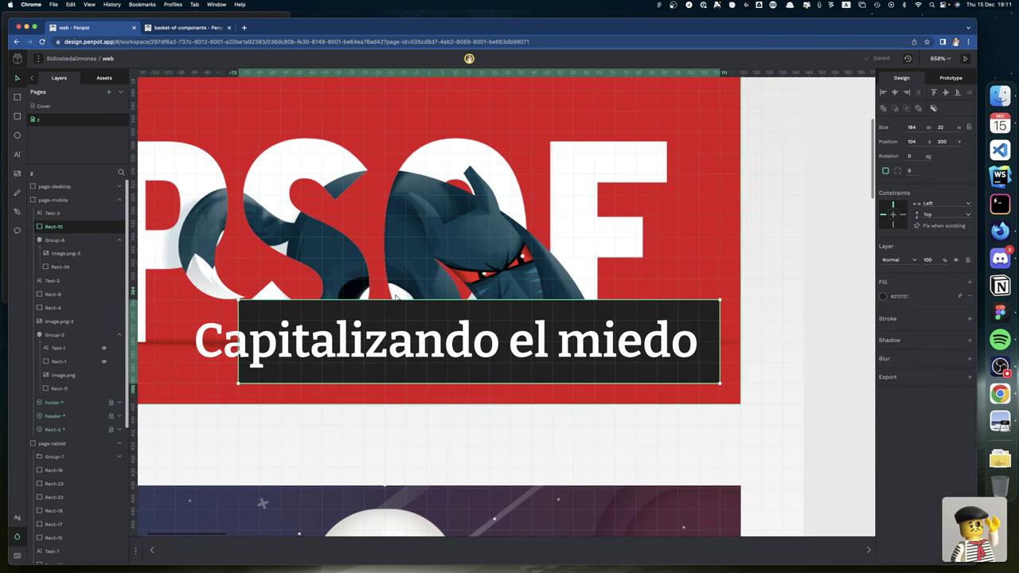
drag(194, 318, 173, 314)
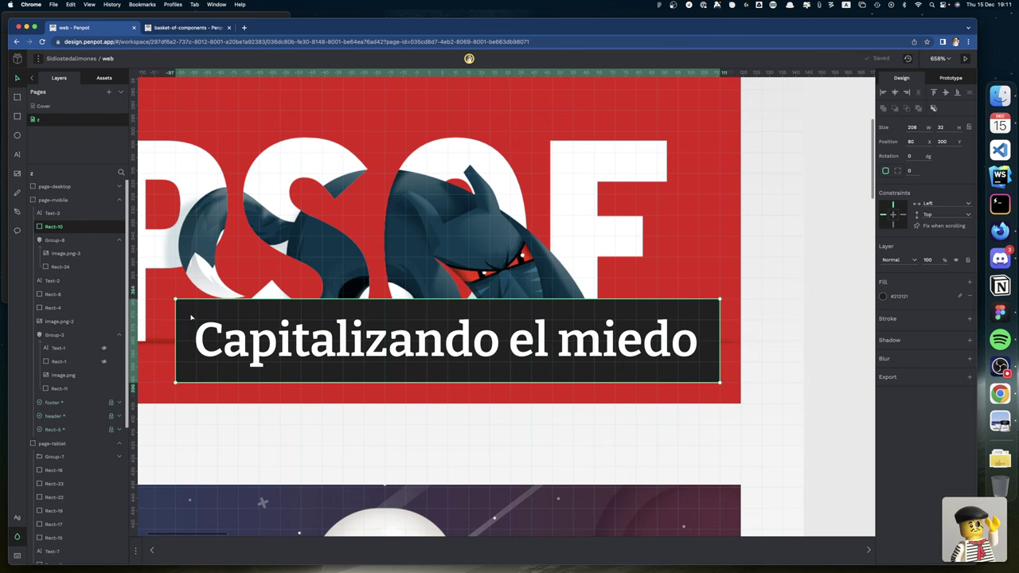
scroll(197, 321, down, 10)
scroll(204, 318, up, 4)
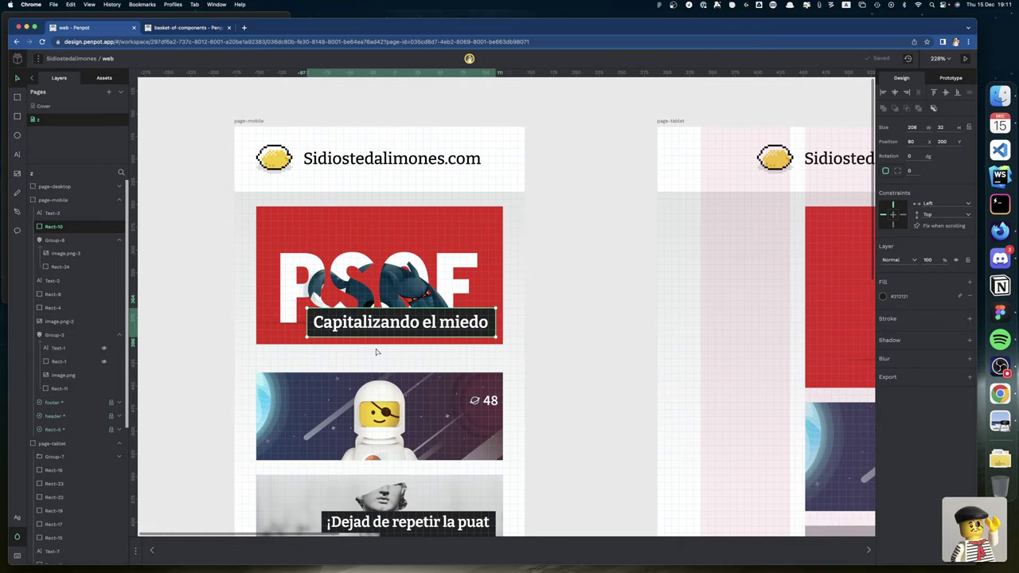
click(567, 399)
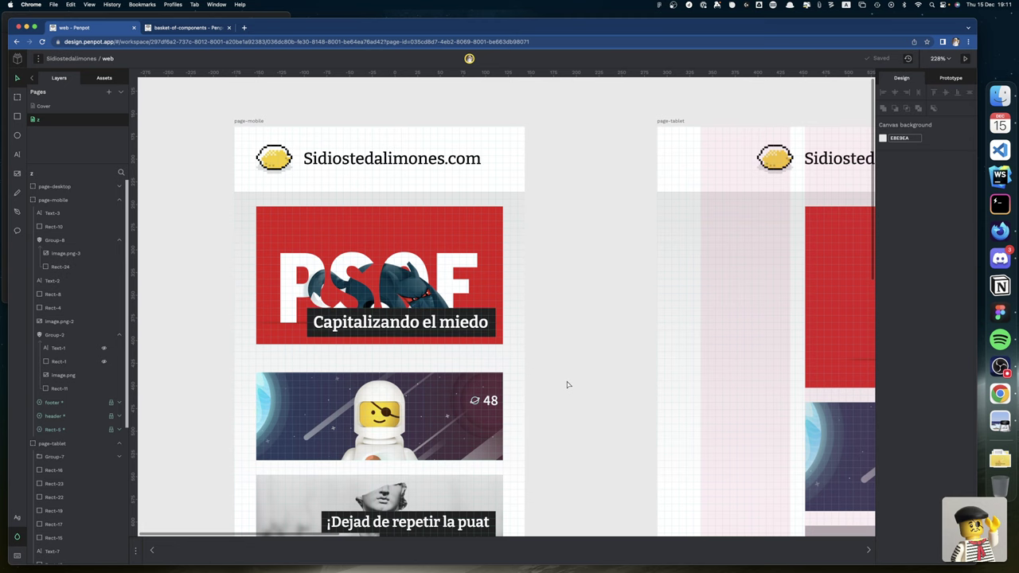
Select the two-line caption text on the mobile page's statue image
scroll(566, 385, down, 3)
scroll(568, 384, down, 1)
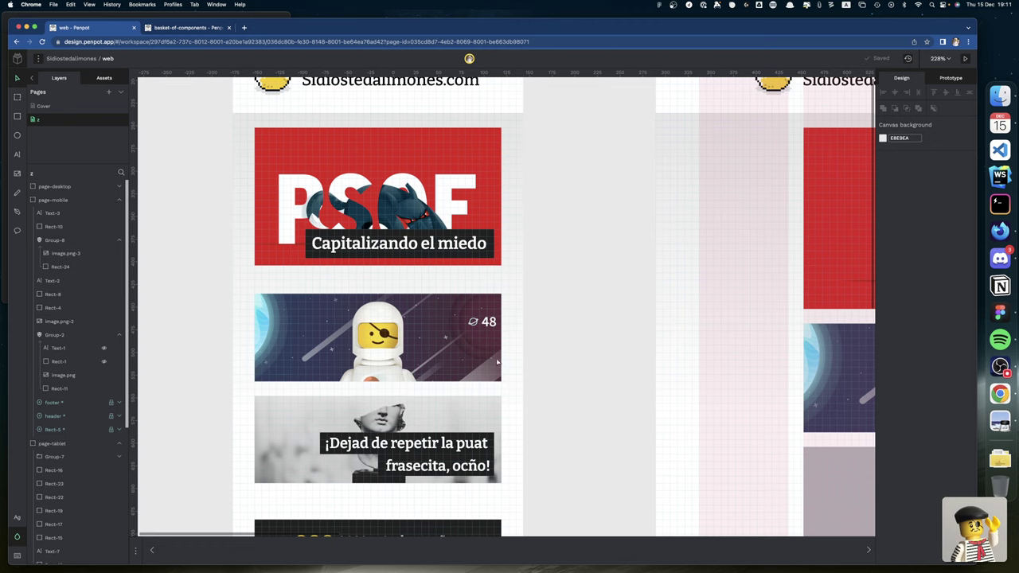
scroll(468, 346, left, 2)
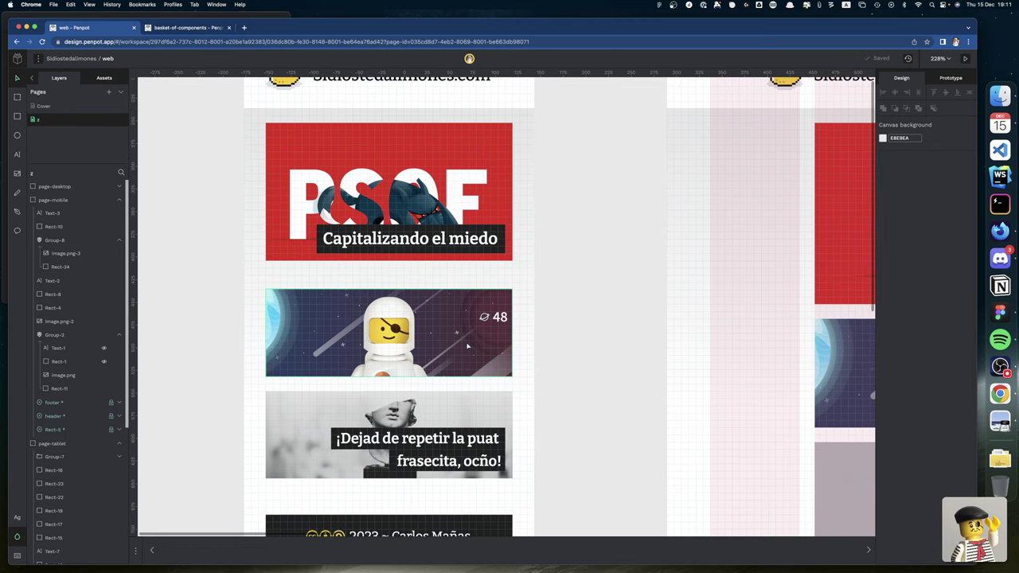
click(471, 439)
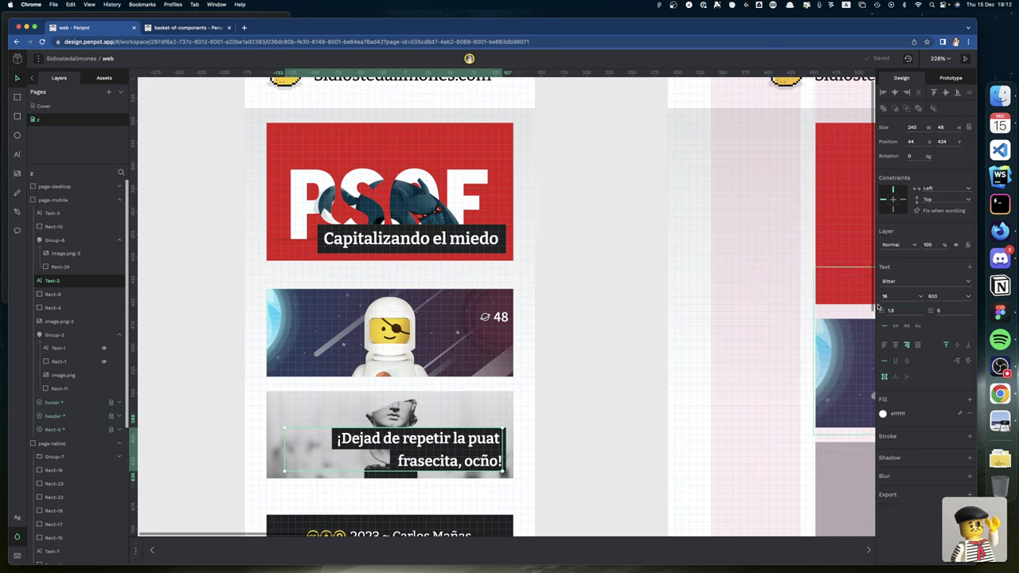
key(3)
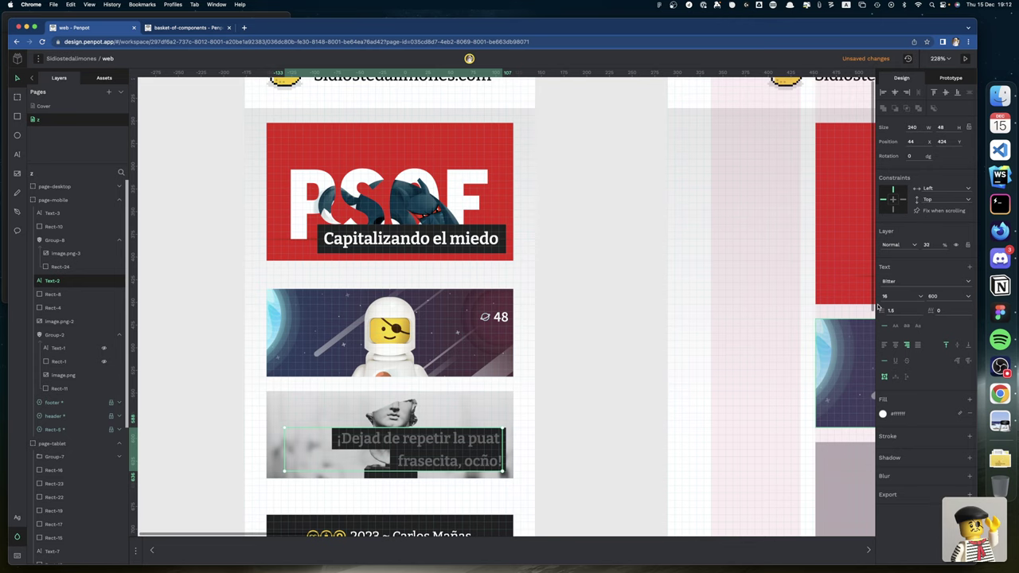
key(1)
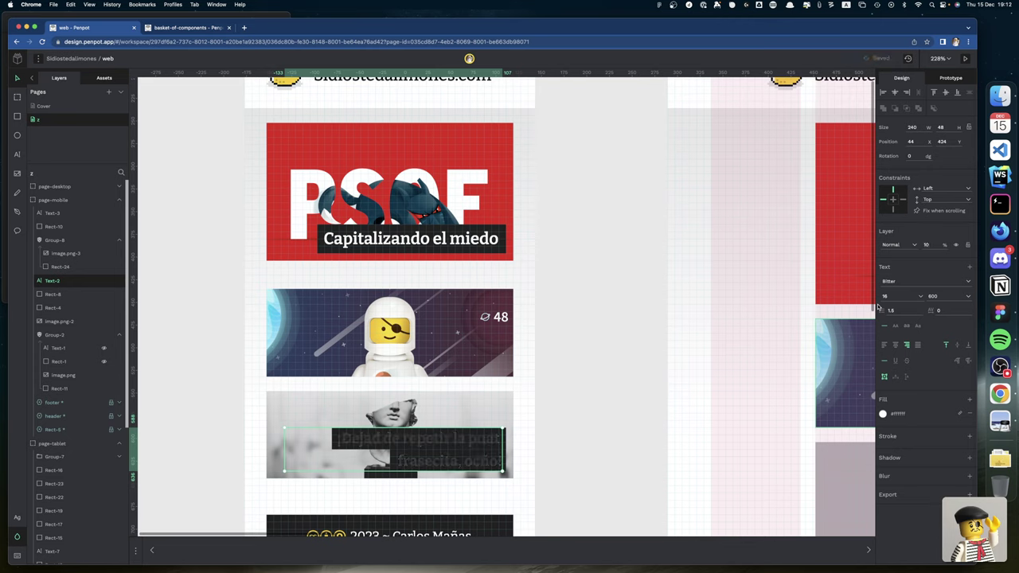
key(8)
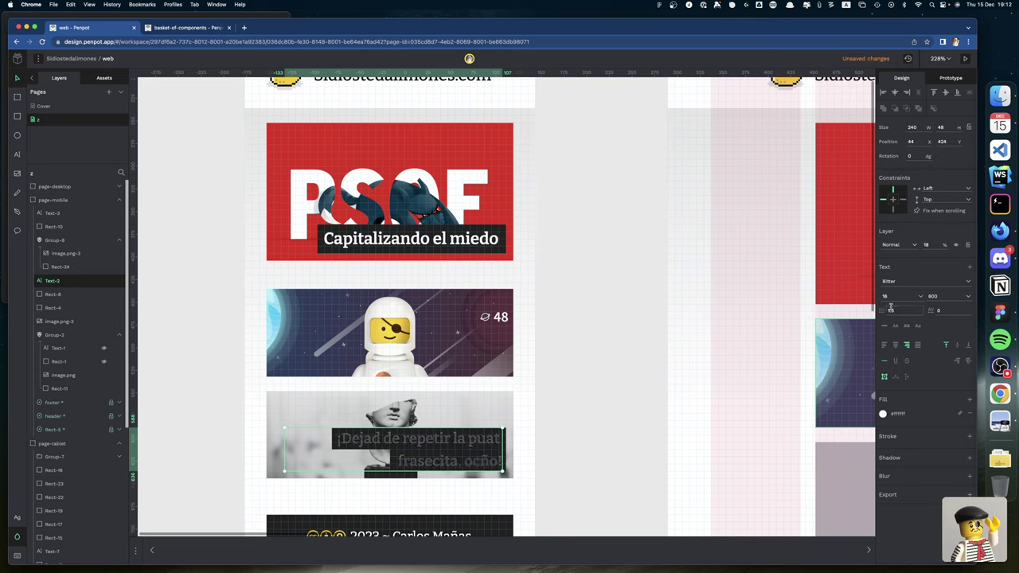
key(0)
click(899, 310)
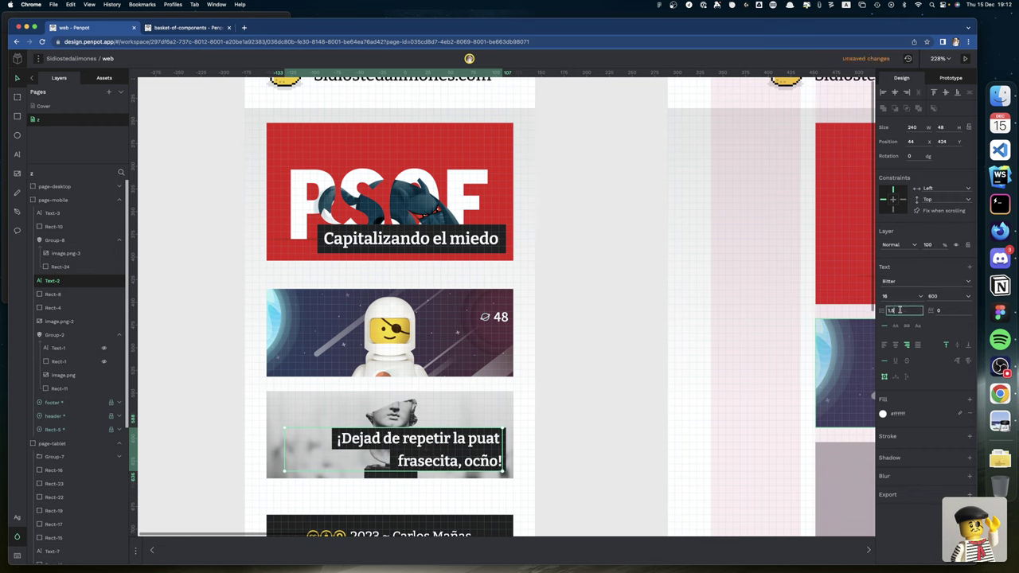
text(1)
text(/16)
key(Return)
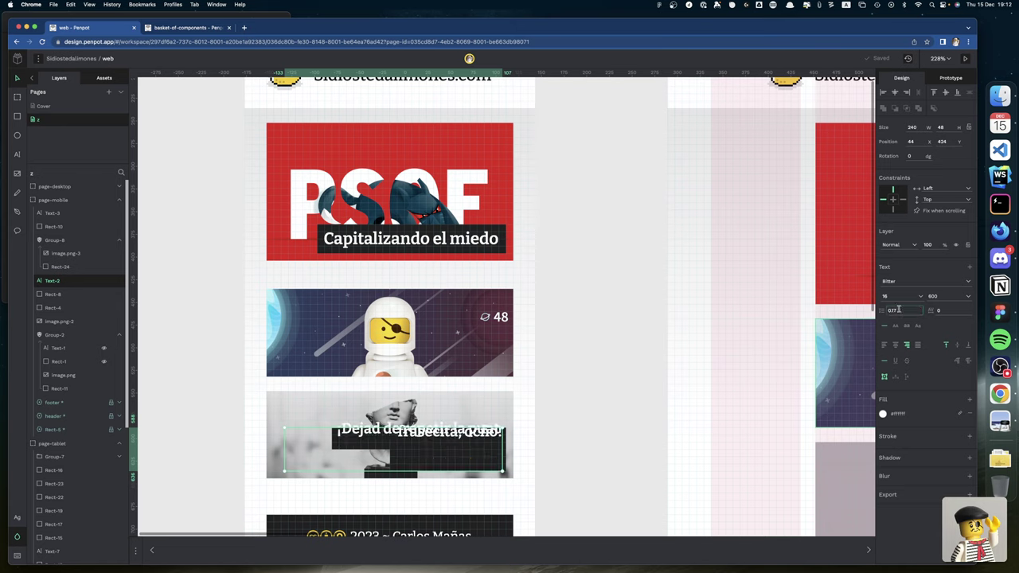
Set the statue caption's line height to 1.78
click(904, 310)
key(BackSpace)
key(BackSpace)
key(BackSpace)
key(BackSpace)
text(32/16)
key(Return)
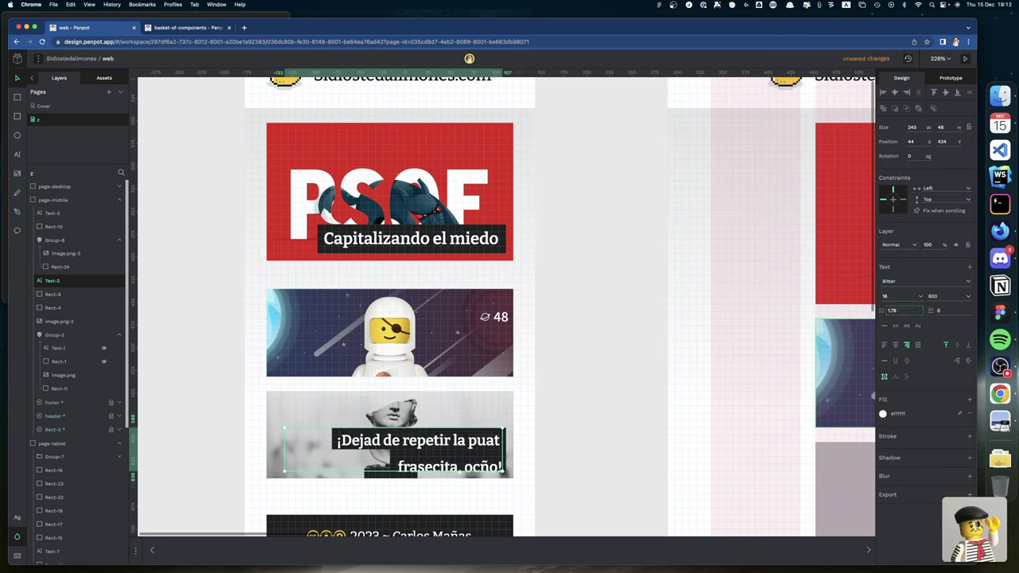
Set the font size of the statue caption to 18
click(894, 297)
text(16)
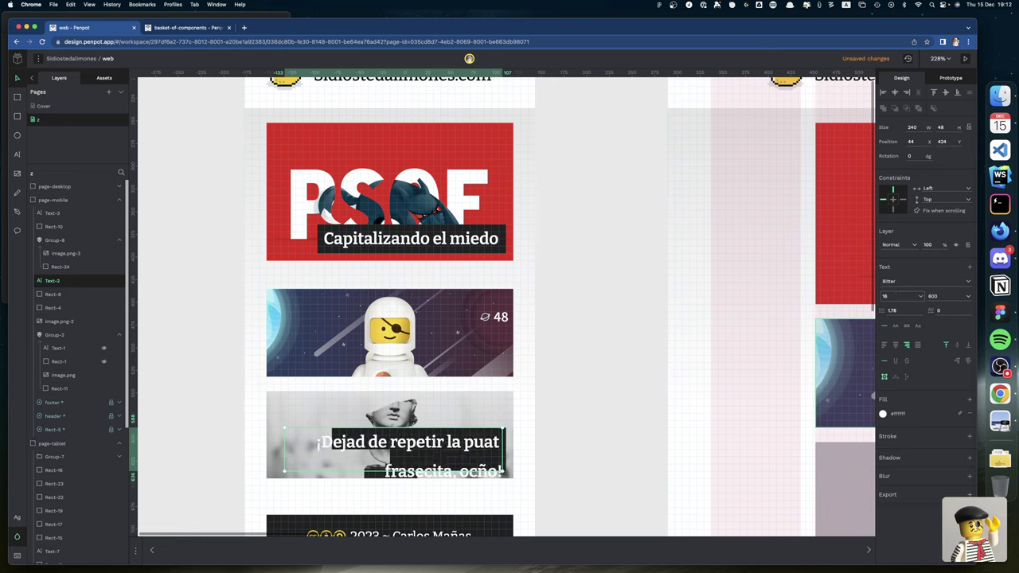
key(BackSpace)
text(8)
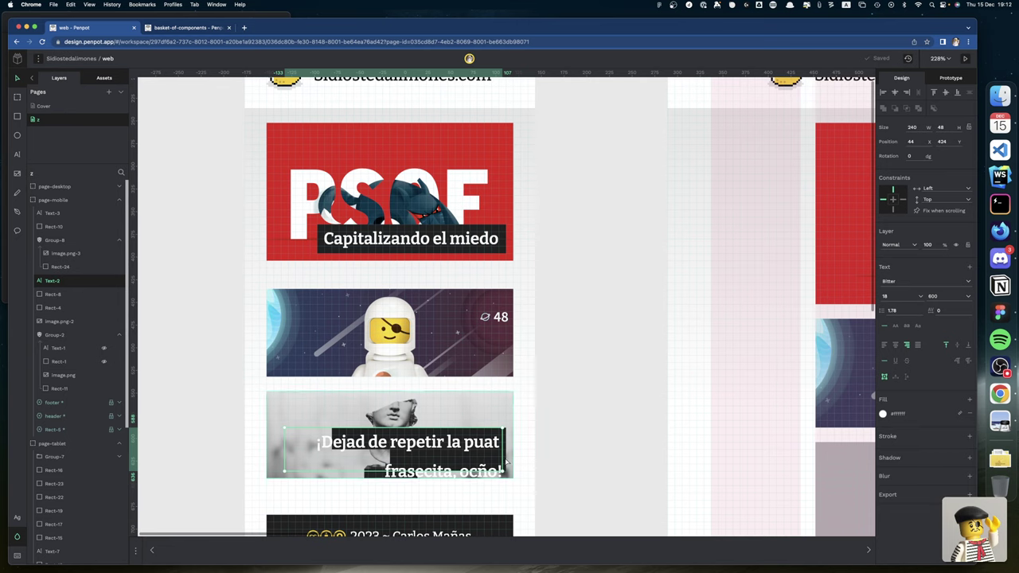
Apply auto height to the statue caption's text box and override its height with 64
scroll(498, 471, left, 2)
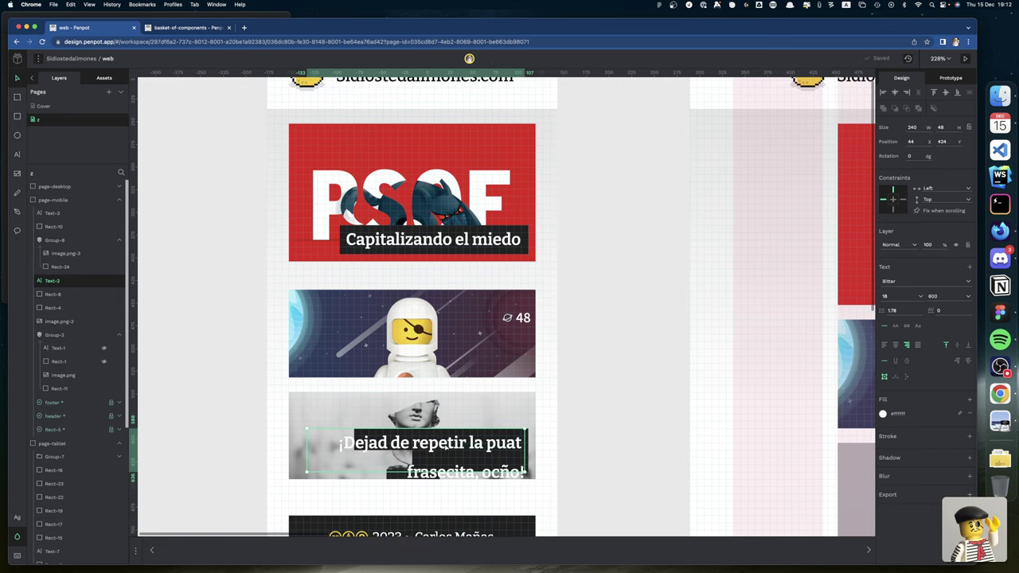
click(587, 477)
click(508, 445)
click(905, 377)
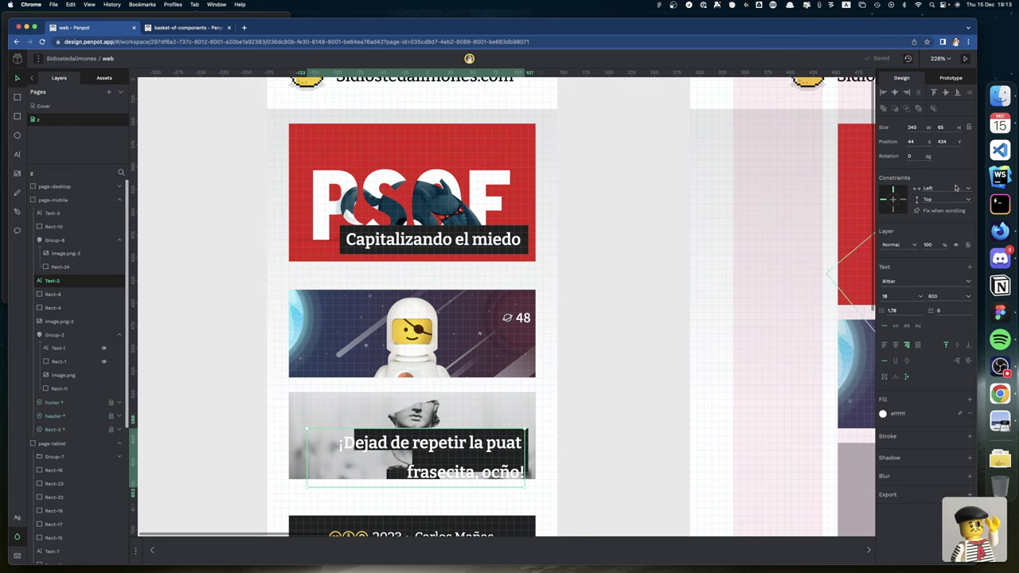
click(942, 128)
text(64)
key(Return)
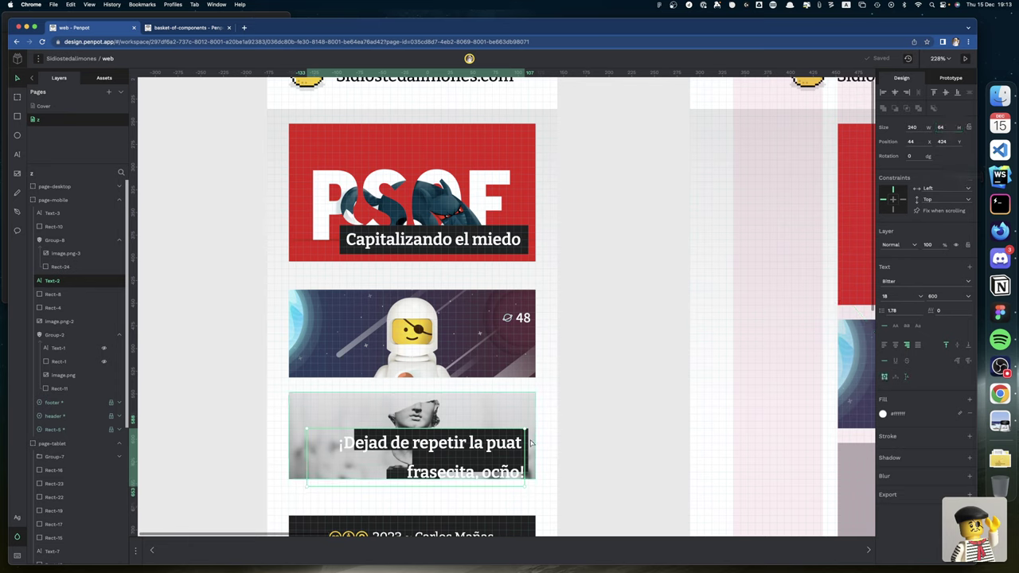
Move the statue caption text up within its image to about x 40, y 408
drag(510, 447, 505, 425)
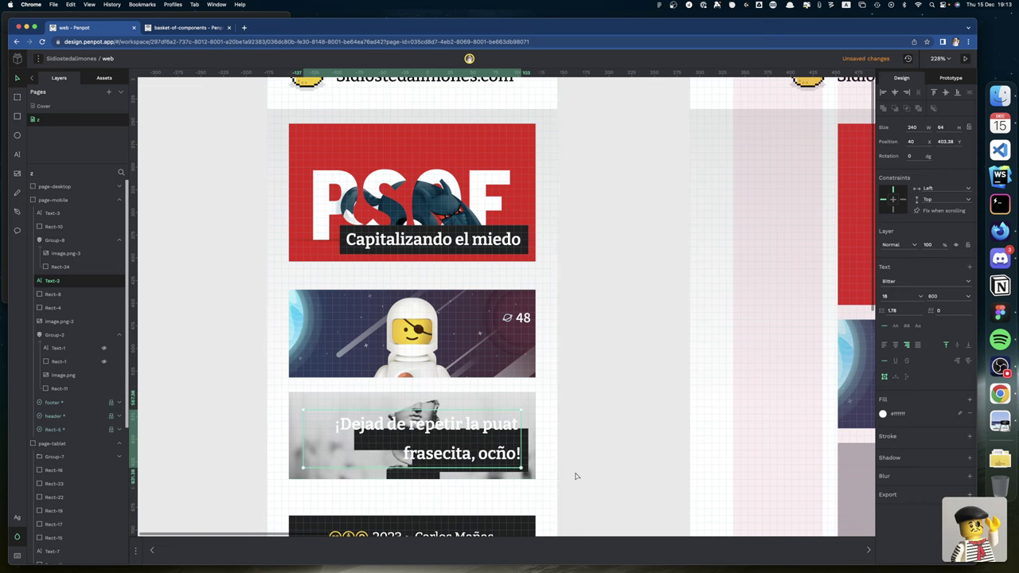
scroll(537, 477, down, 3)
scroll(537, 479, up, 1)
scroll(538, 479, up, 5)
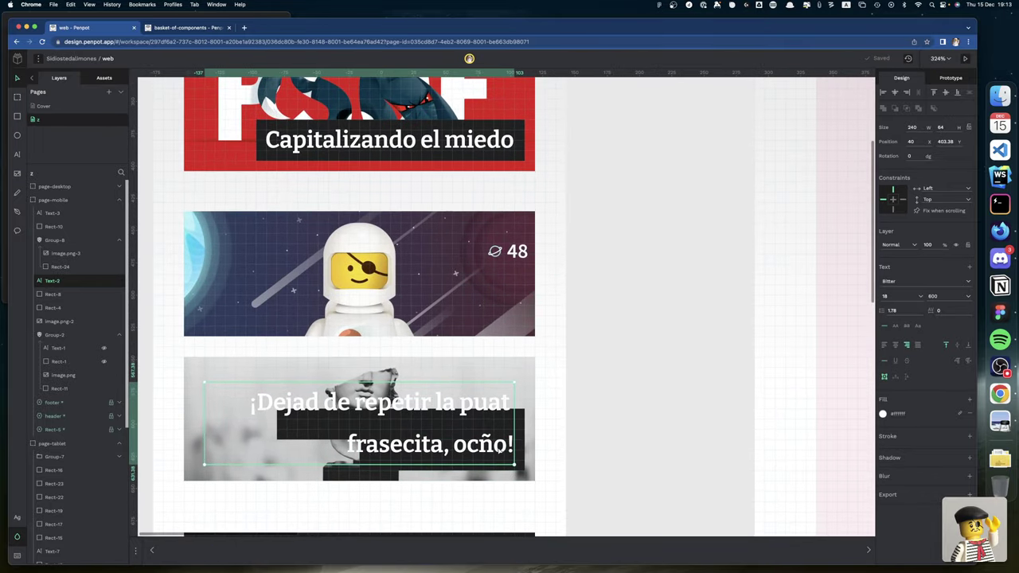
key(Down)
key(Down)
key(Down)
key(Down)
key(Down)
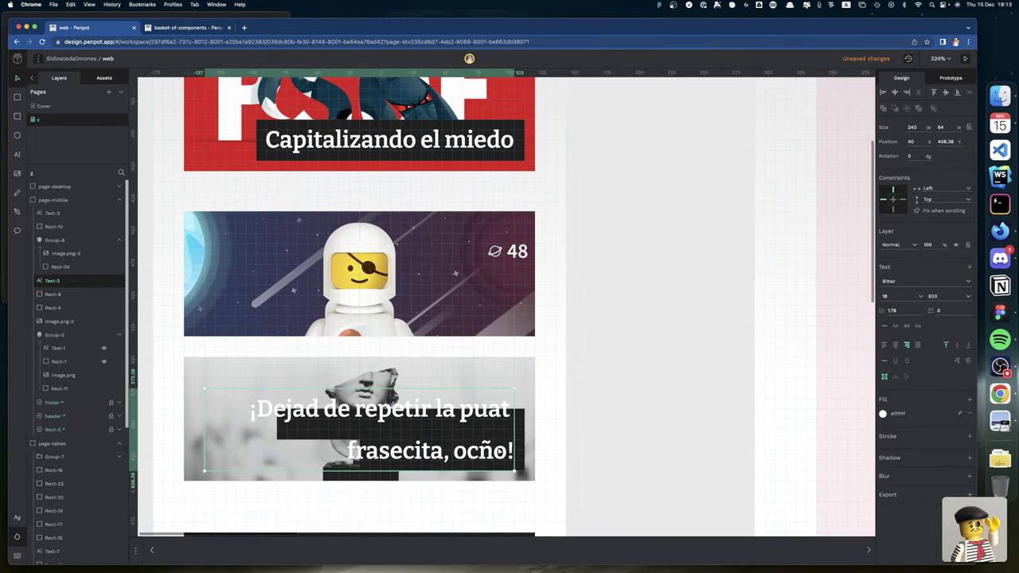
Move the background of the statue caption's first line up to y 408 and resize it to a height of 32
scroll(510, 446, left, 3)
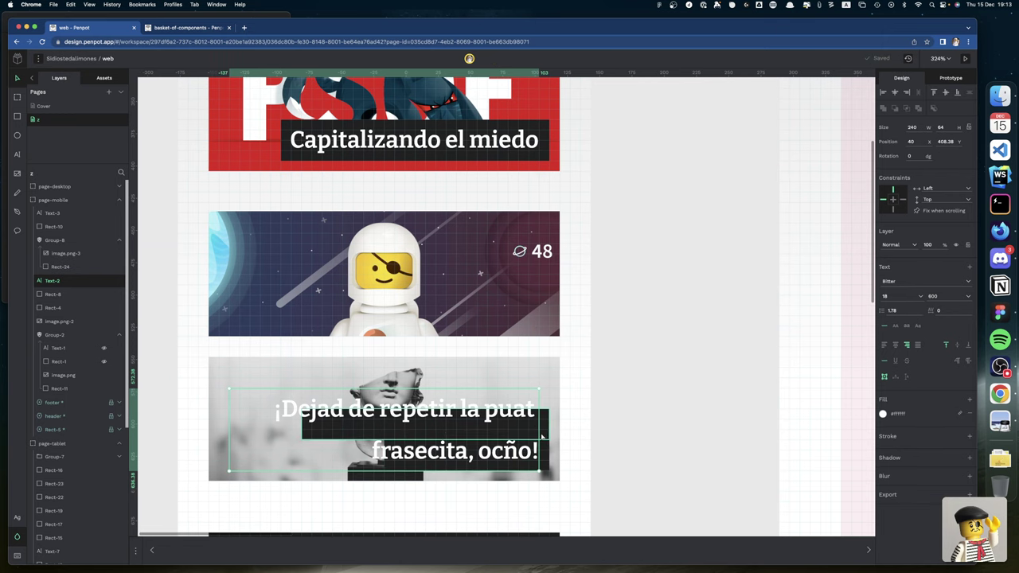
scroll(556, 438, right, 1)
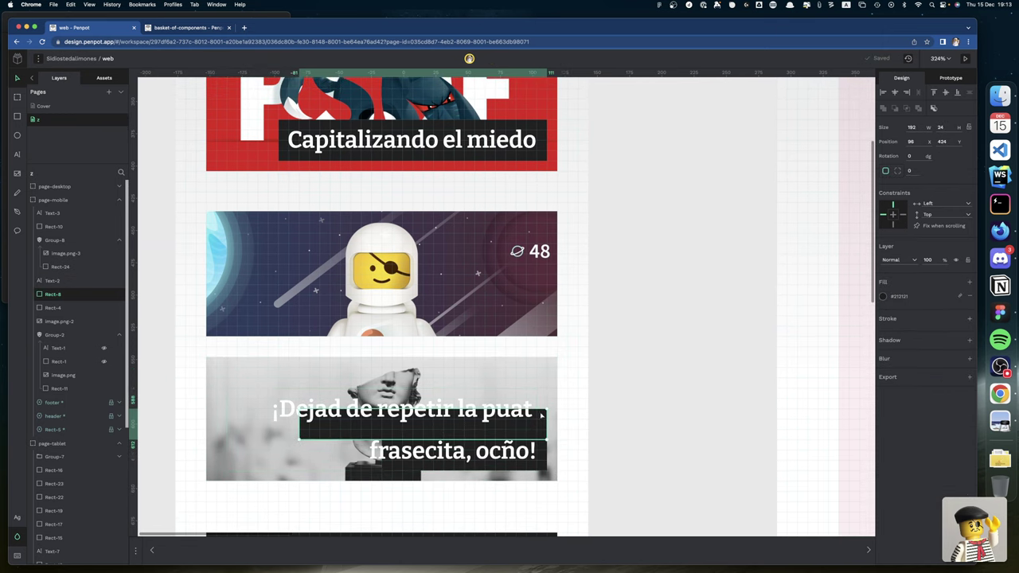
click(540, 411)
mouse_move(541, 416)
mouse_down()
mouse_move(542, 397)
mouse_move(541, 407)
mouse_up()
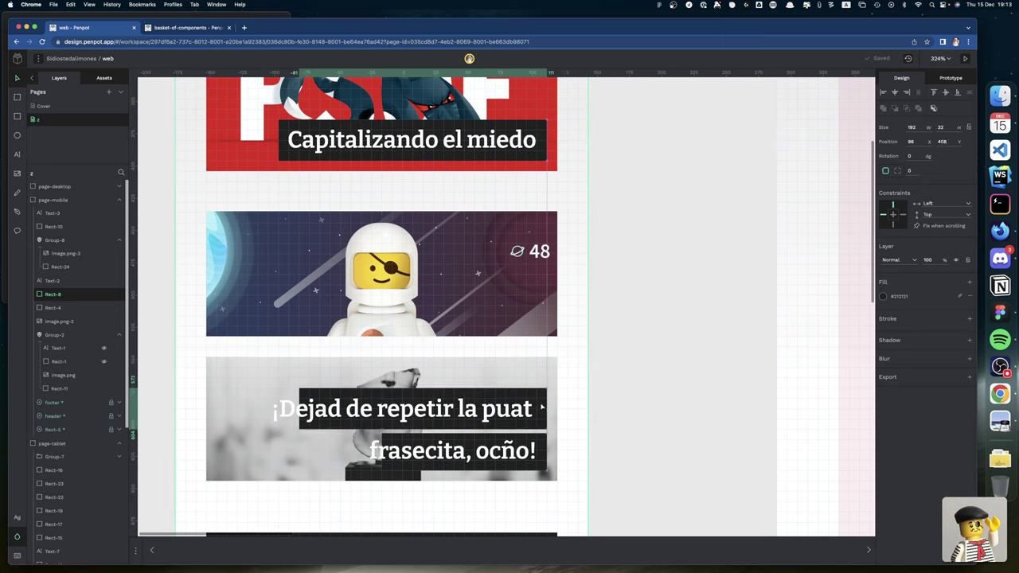
Extend the second line's background upward to y 432 and leftward to x 144, making it 144 by 40
click(543, 441)
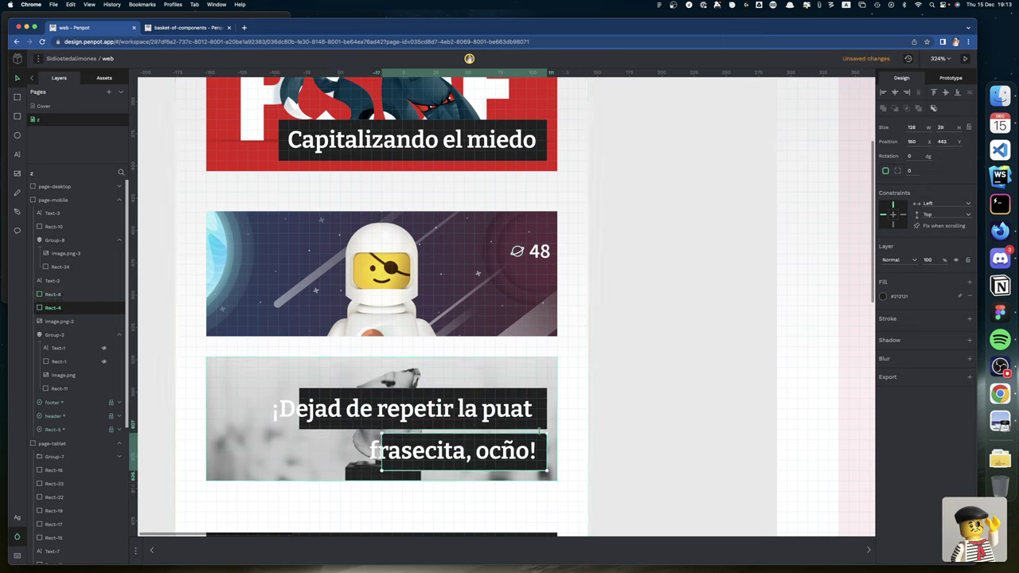
drag(539, 433, 540, 420)
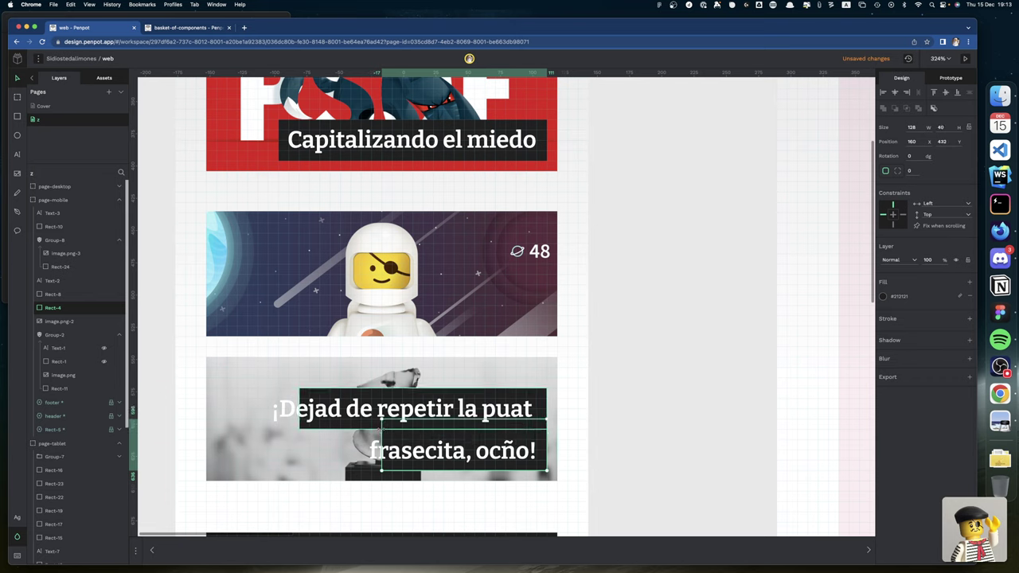
drag(381, 428, 361, 425)
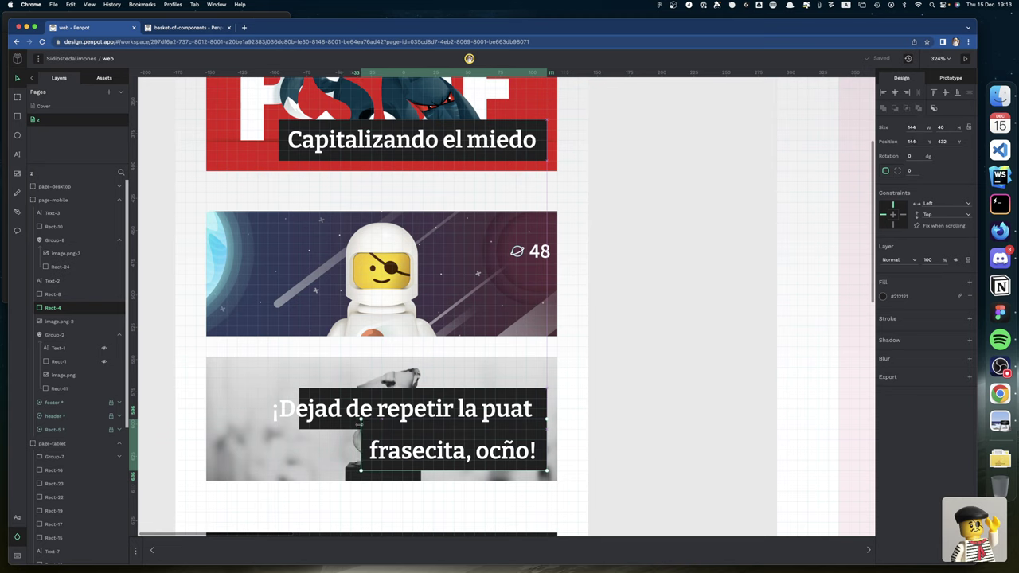
Extend the first line's background leftward to about x 68 for a width of about 220, and clear the selection
click(327, 397)
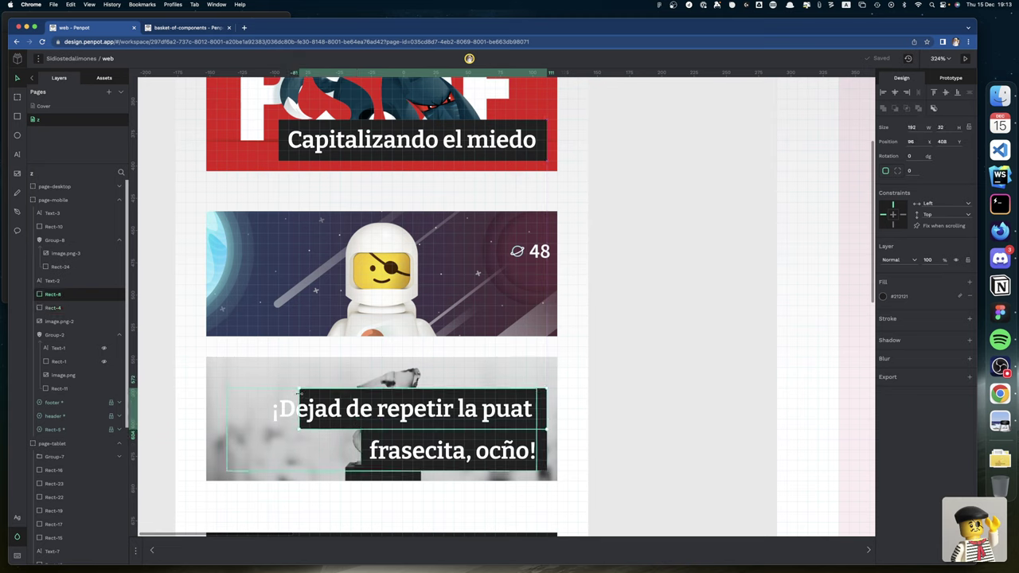
drag(299, 392, 263, 390)
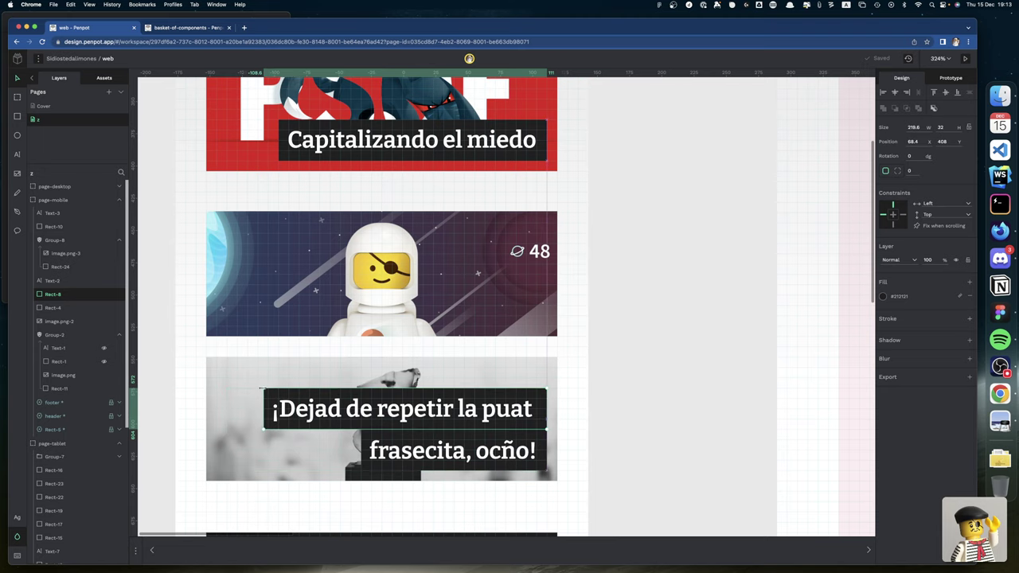
click(632, 469)
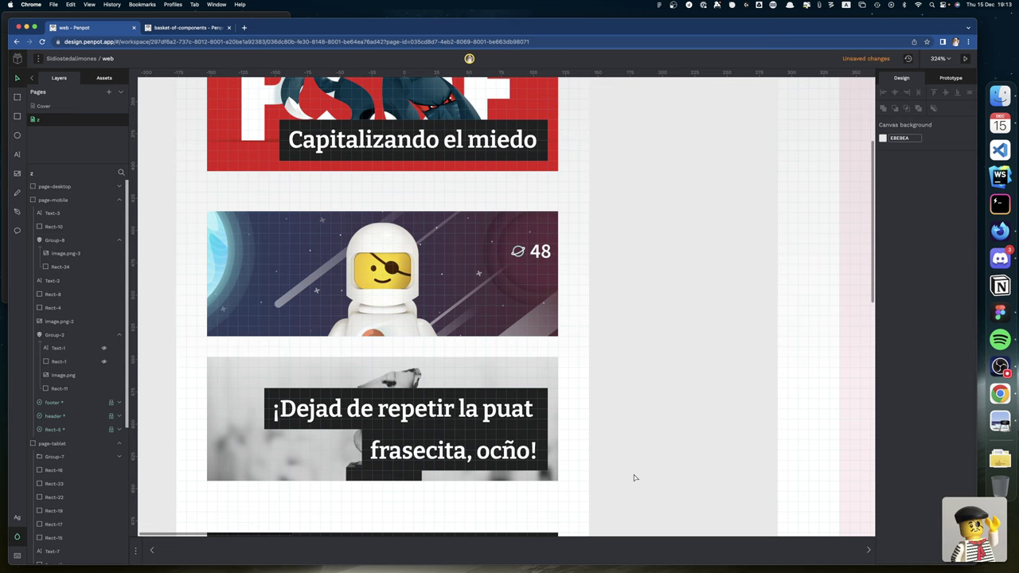
scroll(635, 477, down, 3)
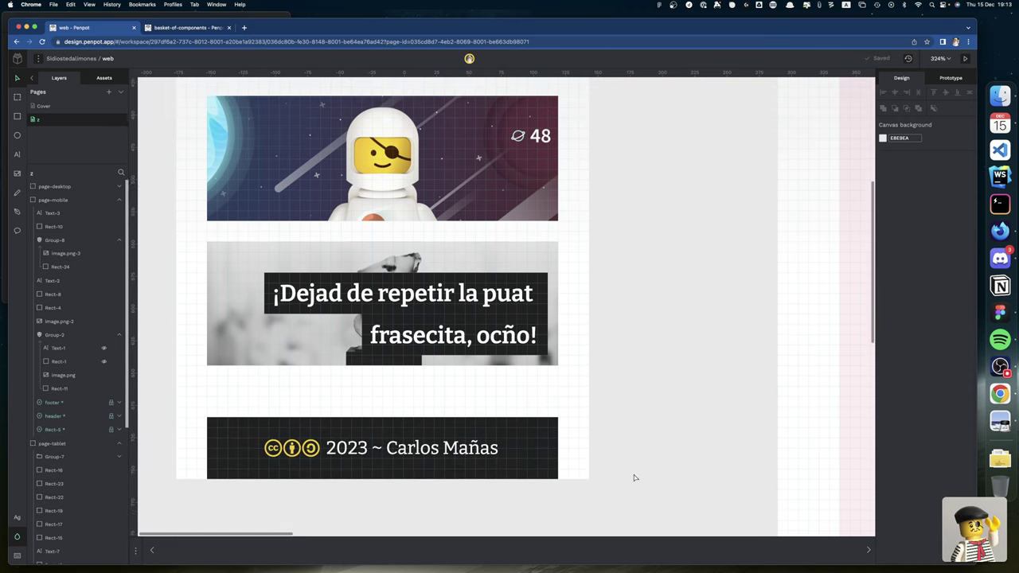
Delete the astronaut image group between the PSOE and statue images on the mobile page
scroll(634, 478, up, 5)
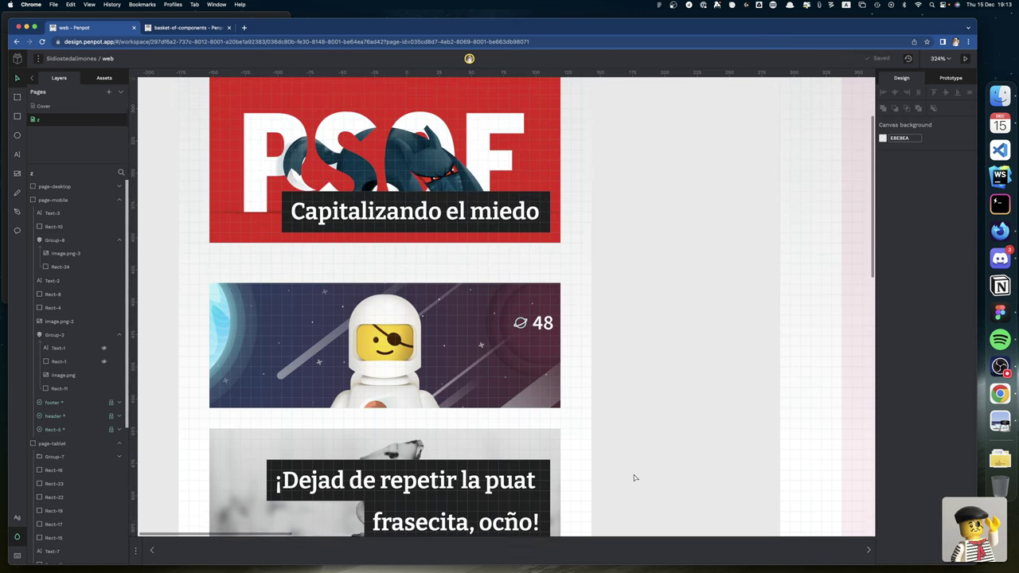
scroll(635, 478, down, 2)
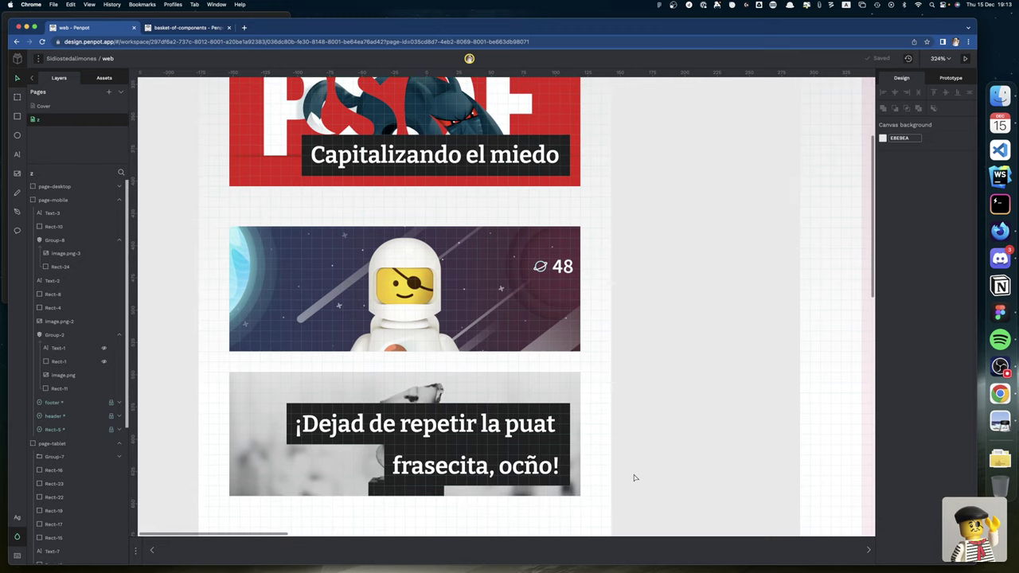
key(super+Tab)
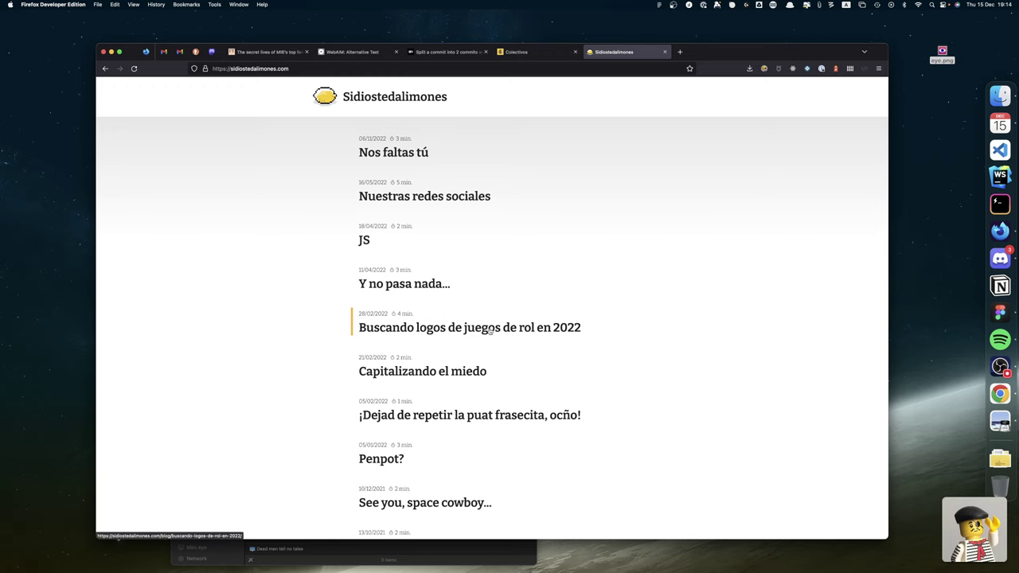
key(super+Tab)
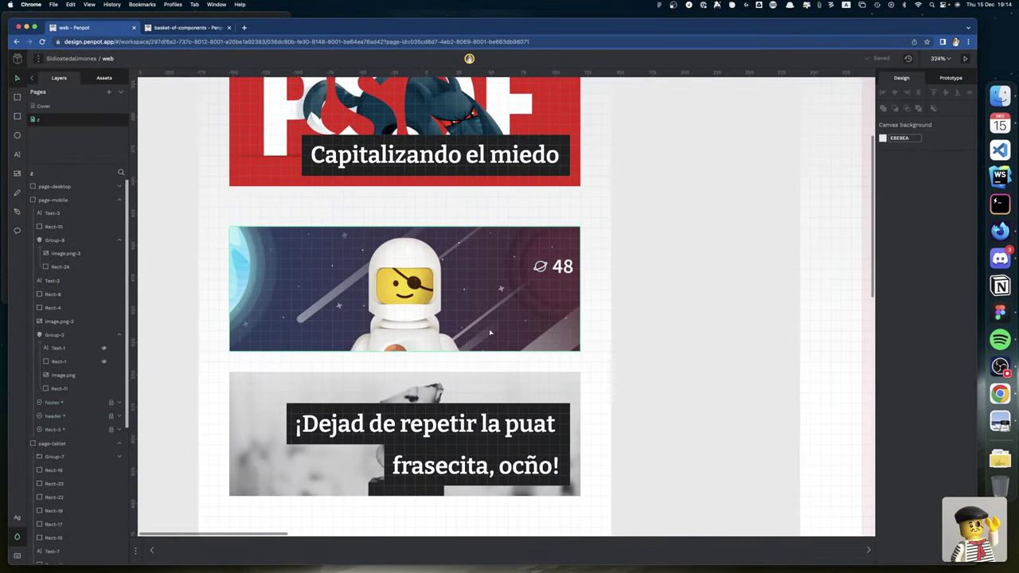
ctrl+scroll(496, 340, down, 5)
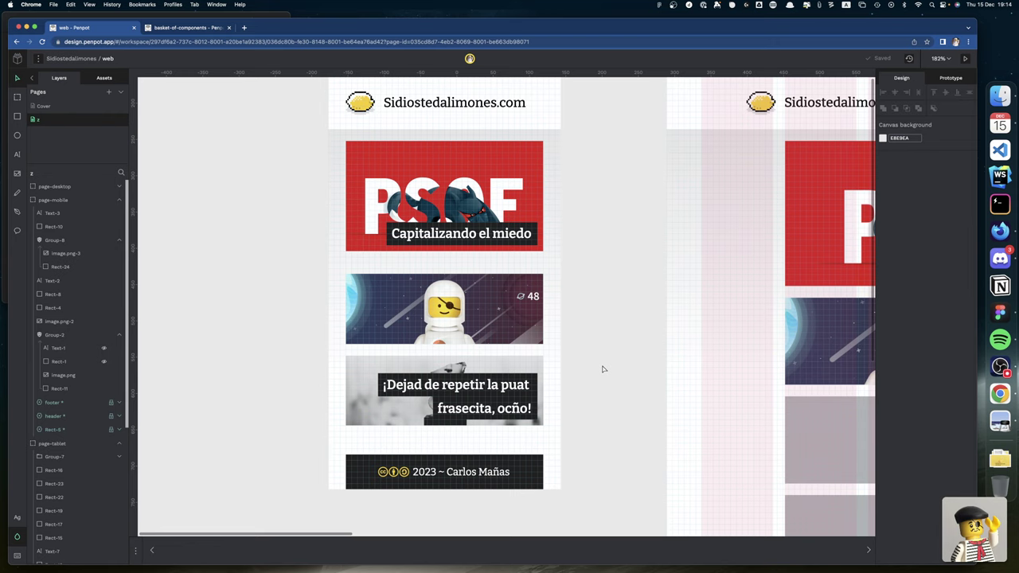
scroll(549, 350, up, 2)
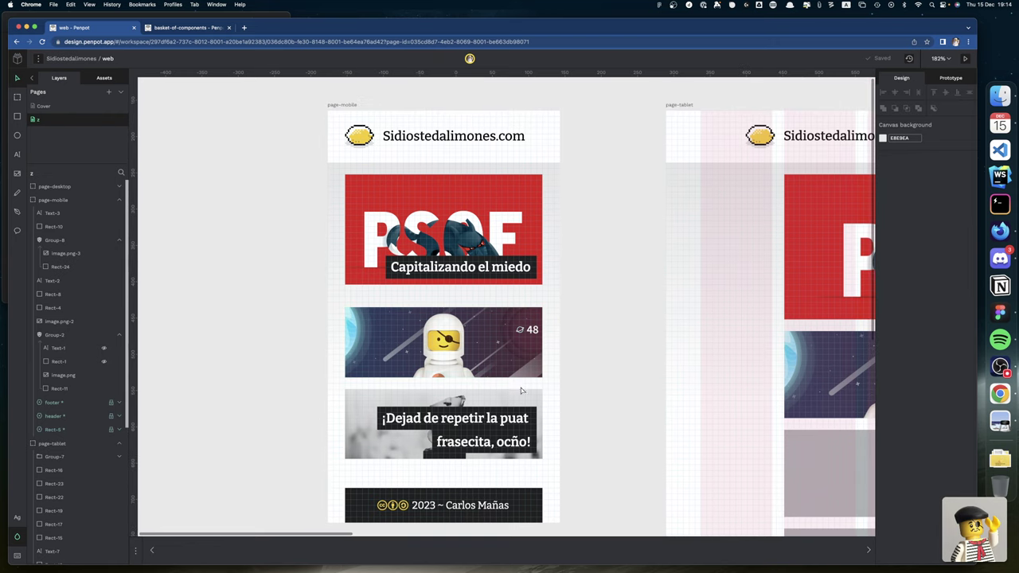
click(478, 269)
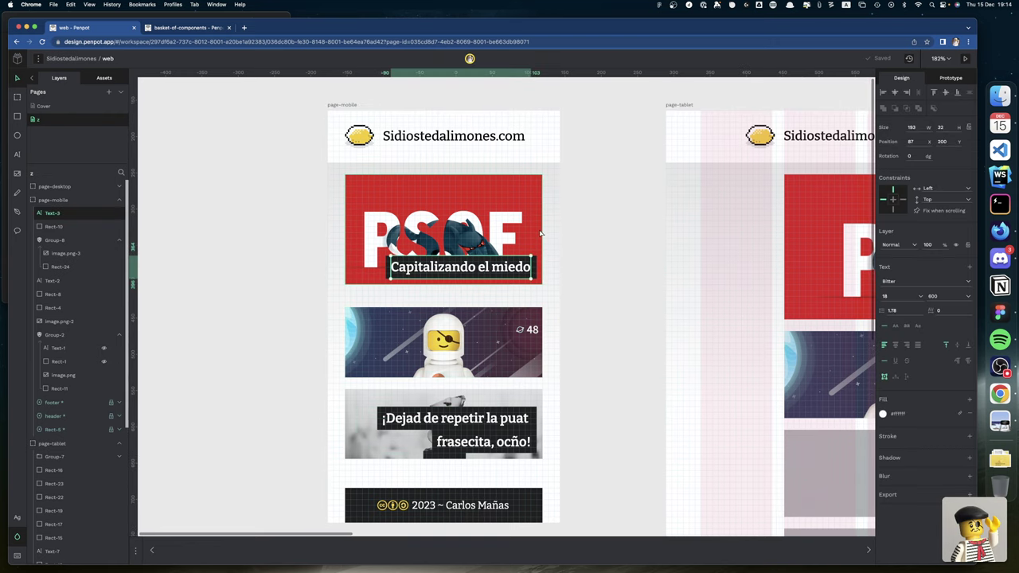
click(541, 233)
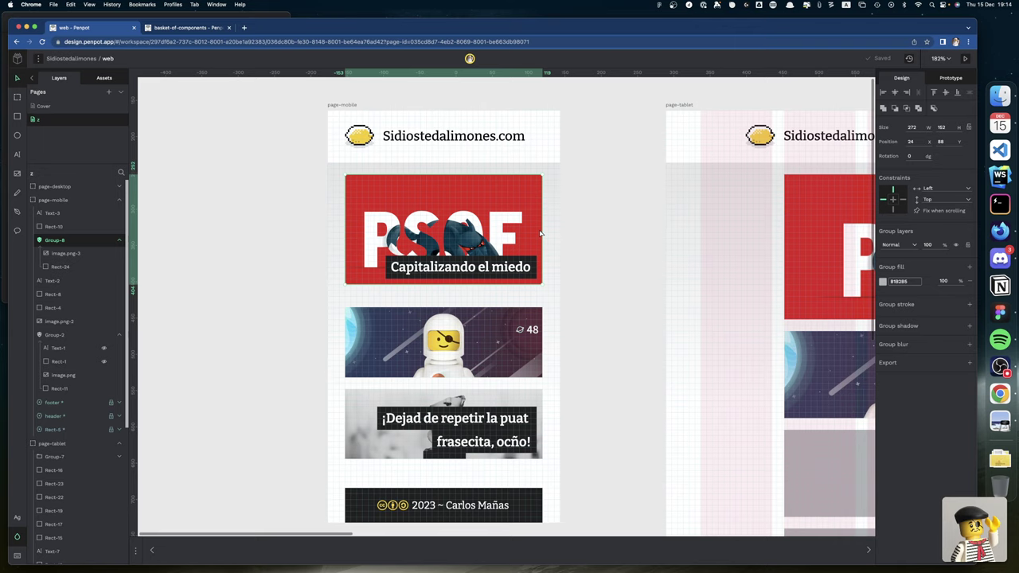
click(517, 332)
key(Delete)
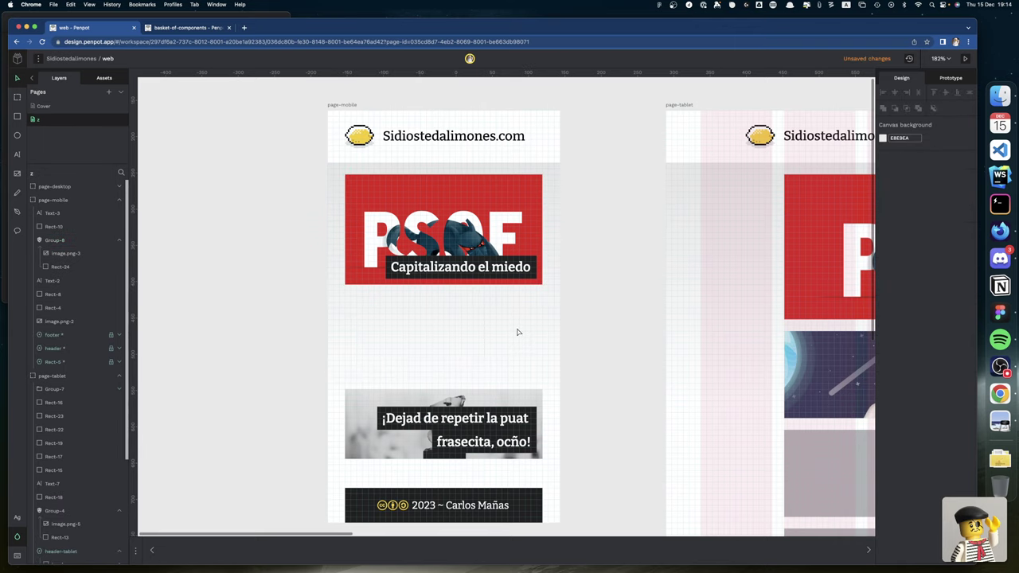
click(515, 394)
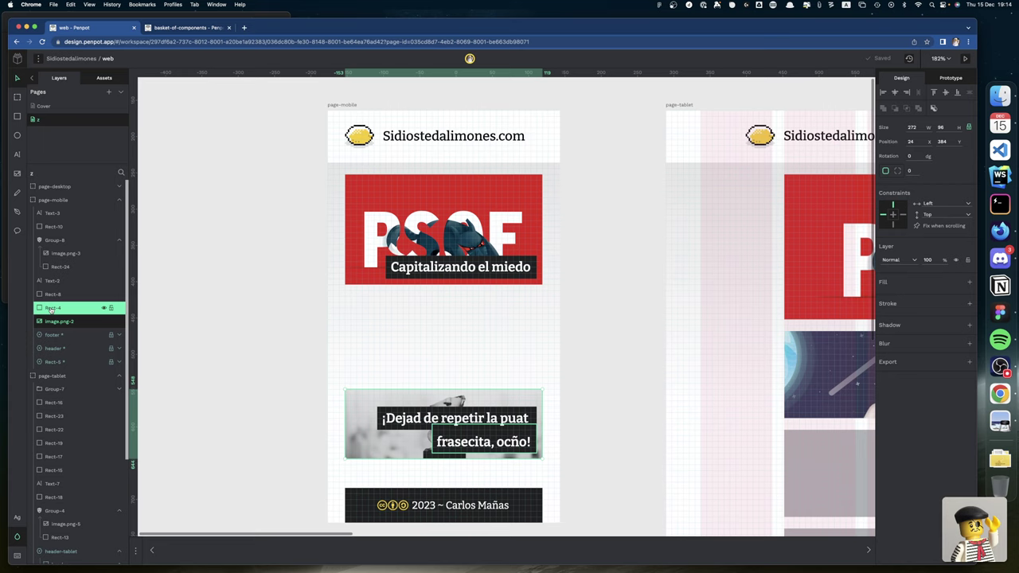
click(51, 310)
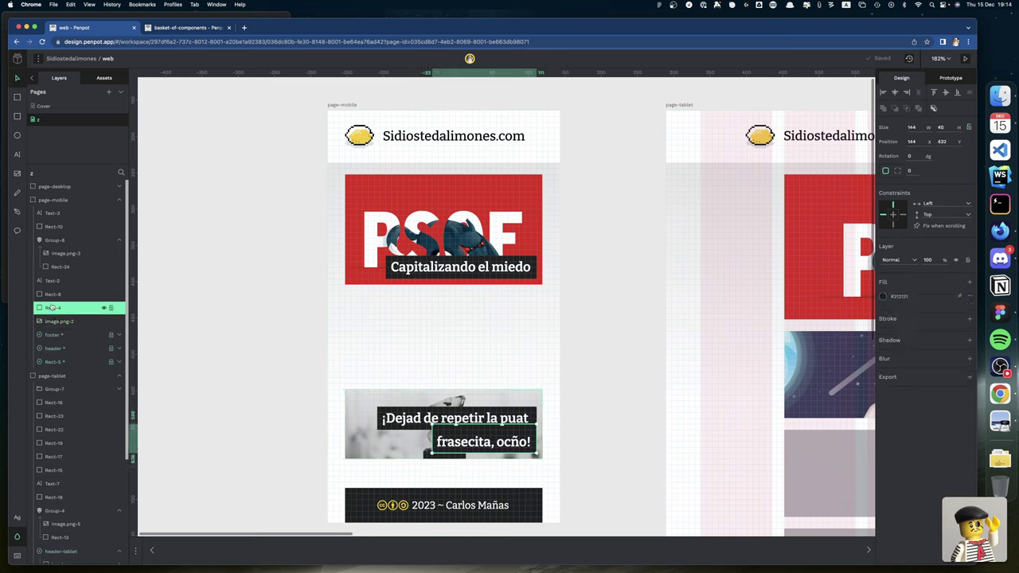
click(604, 486)
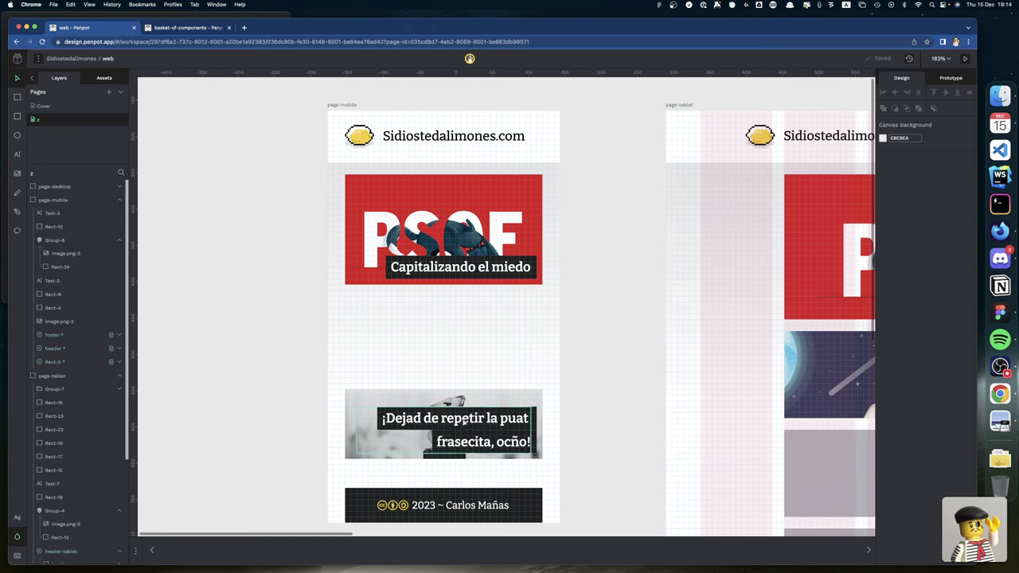
Reduce the statue caption text's line height to 1.48 and make its text box auto height
click(464, 422)
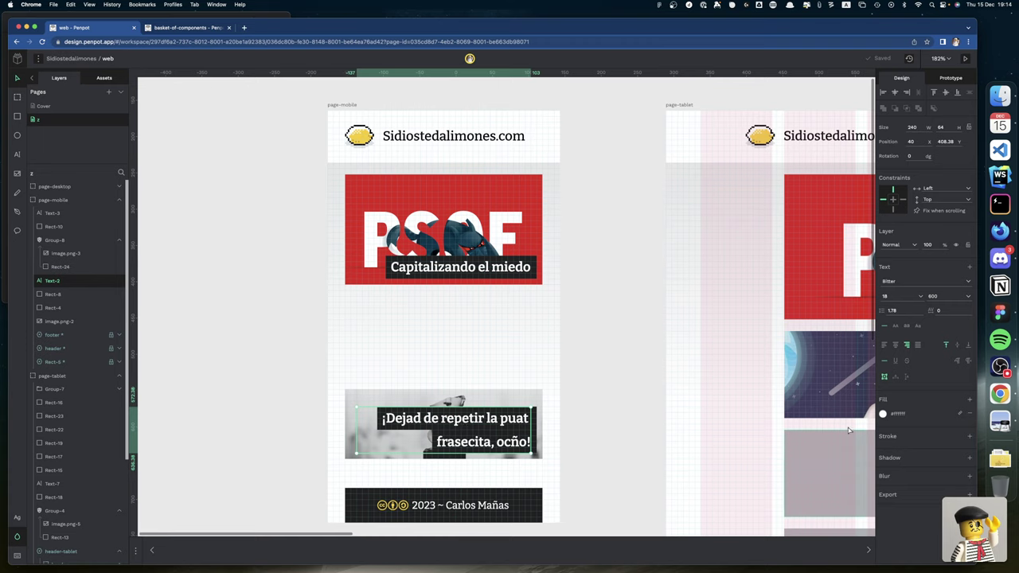
click(906, 311)
key(Down)
key(Down)
key(Down)
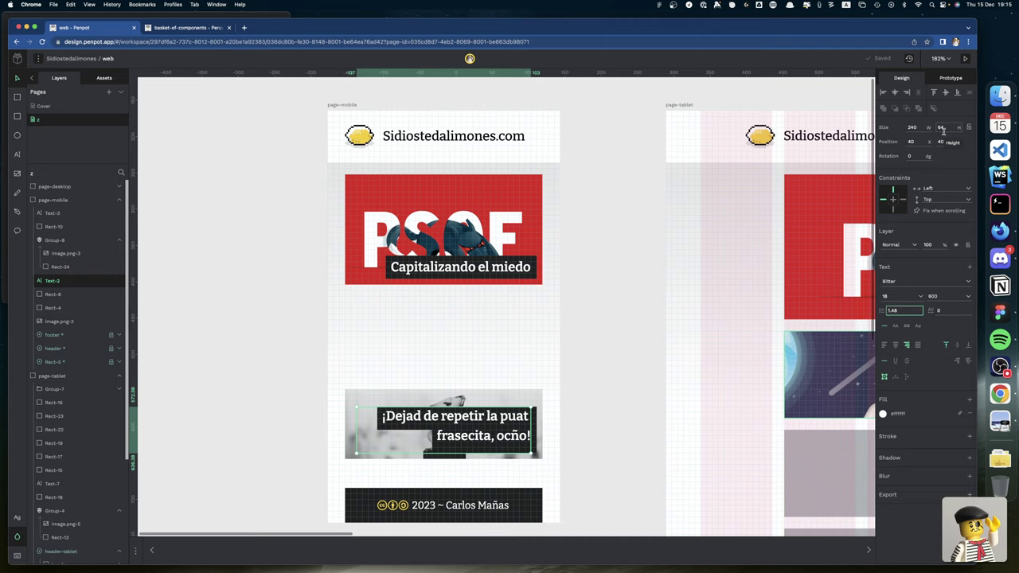
click(908, 378)
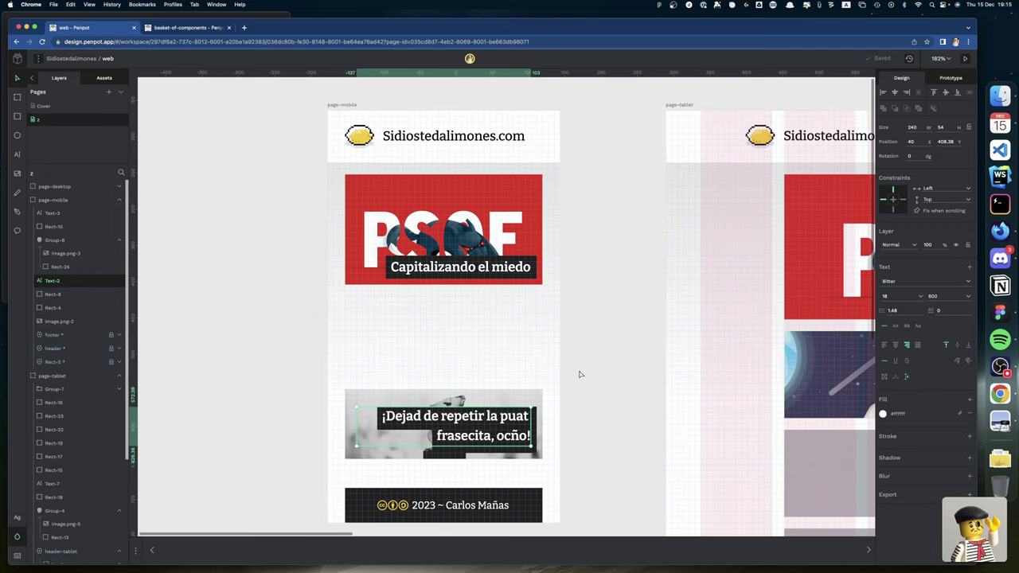
Move the statue caption text down within its dark backgrounds to about x 39, y 418
scroll(580, 374, down, 2)
scroll(579, 374, down, 3)
scroll(579, 374, up, 10)
scroll(580, 374, left, 5)
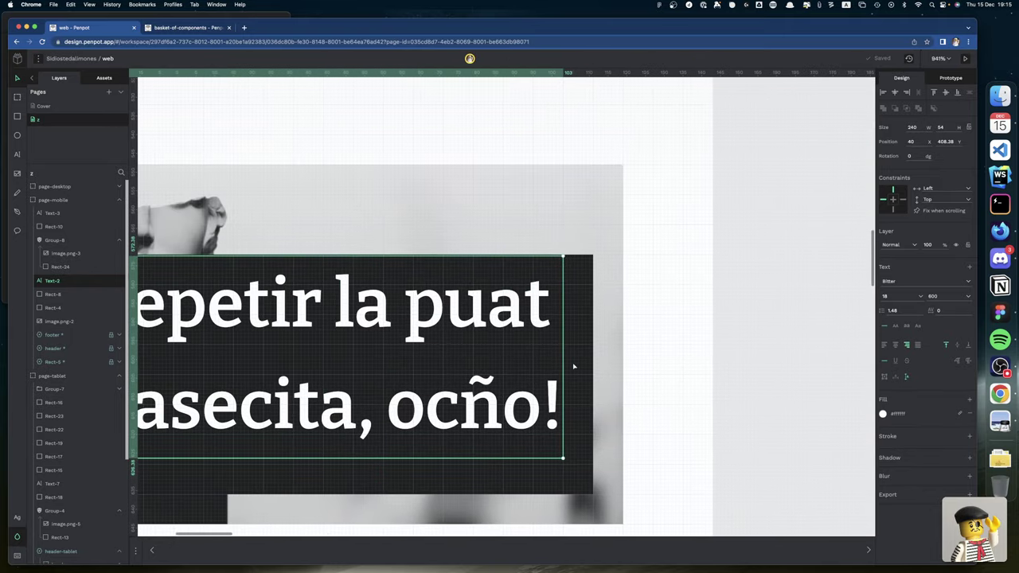
drag(578, 417, 577, 448)
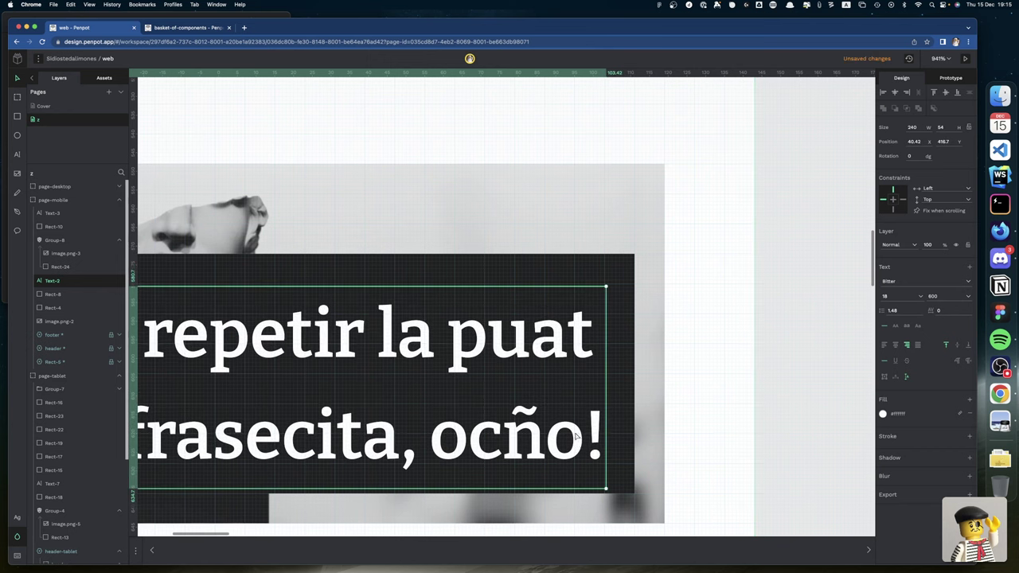
key(Left)
key(Up)
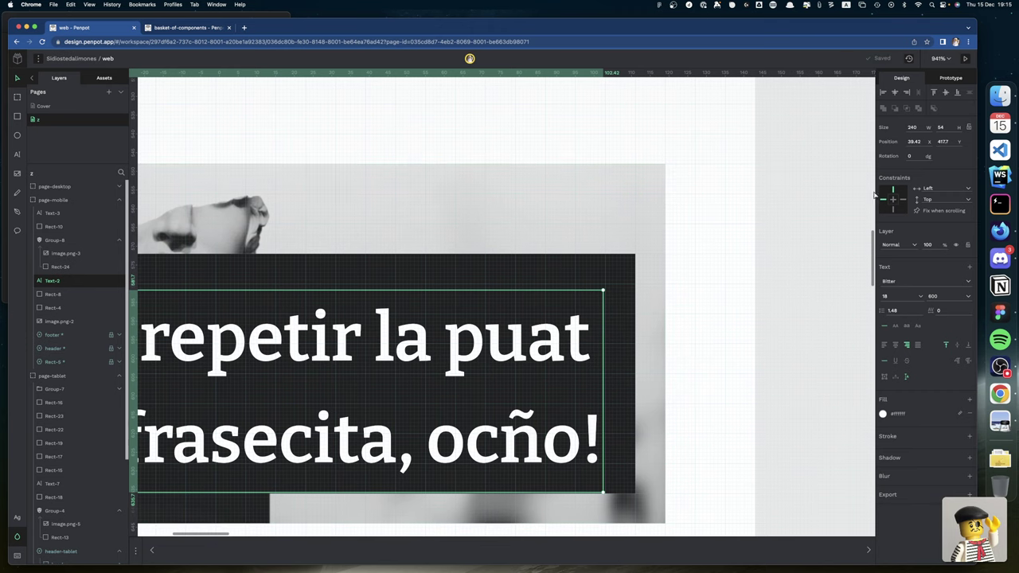
Align the statue caption text to whole pixels at x 40, y 418
click(921, 138)
text(39.4)
key(Tab)
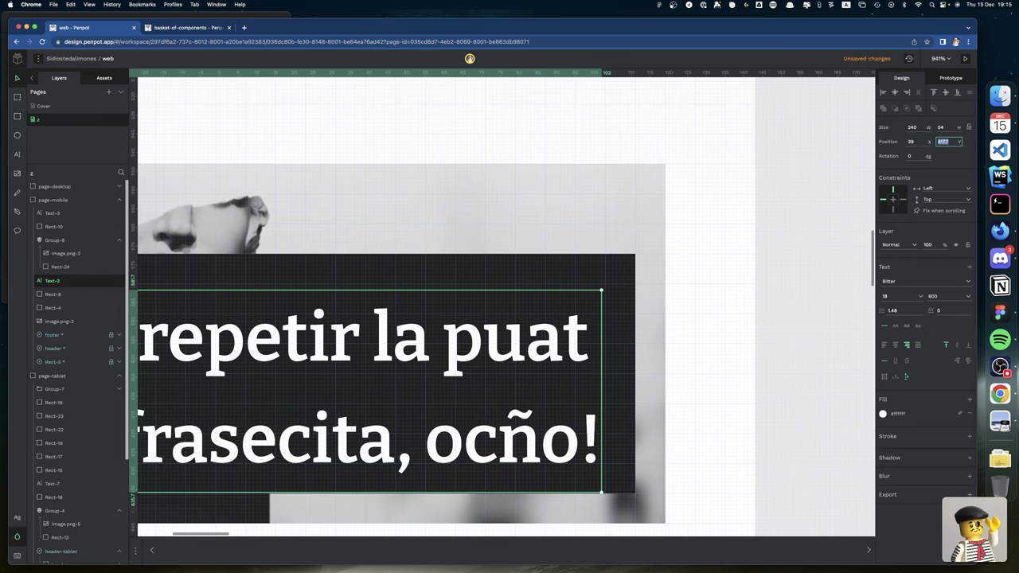
key(Return)
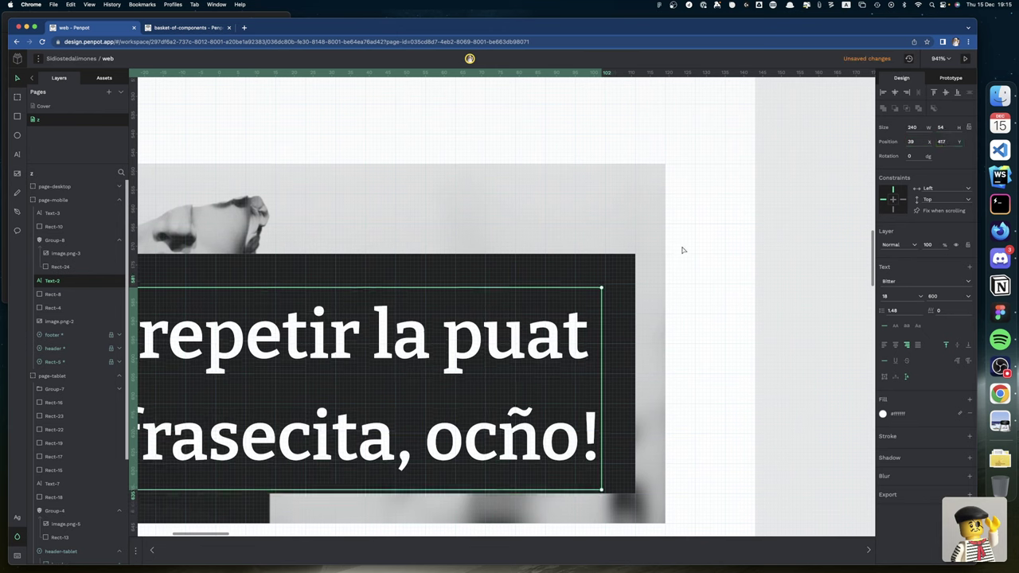
key(Right)
key(Down)
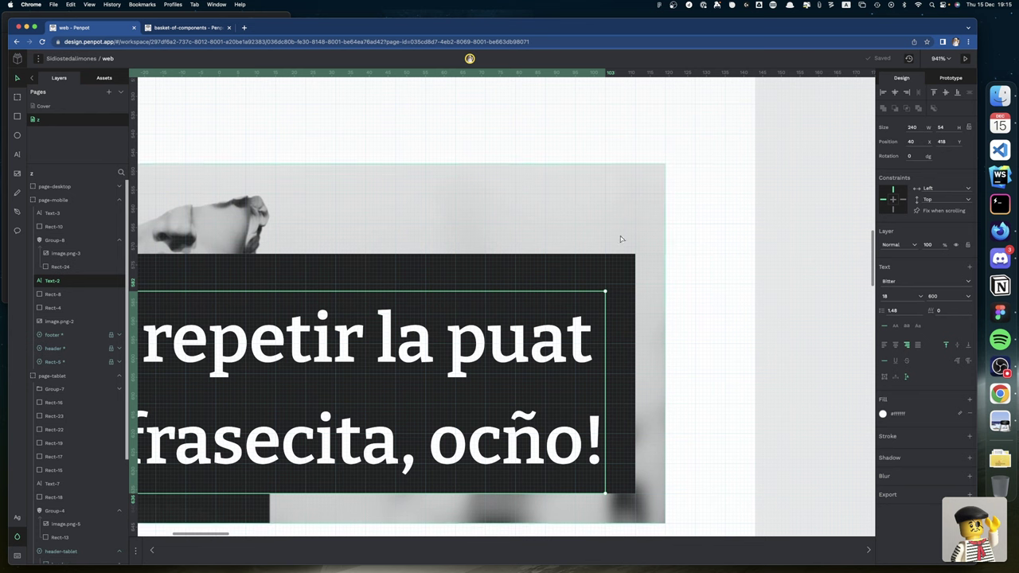
Lower the top edge of the first caption line's background to y 418, making it 22 high
scroll(640, 268, left, 6)
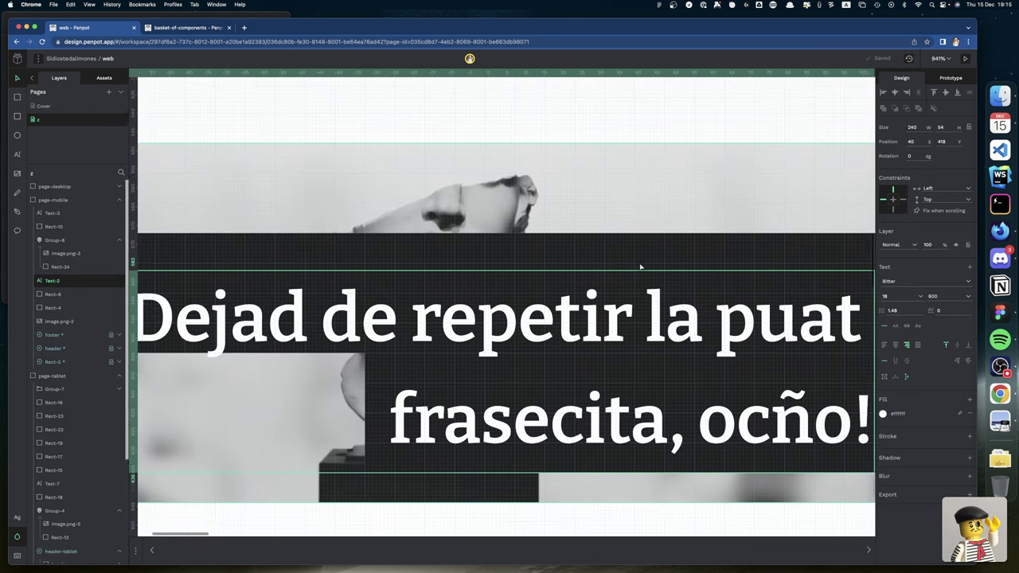
scroll(640, 267, left, 5)
scroll(640, 268, down, 3)
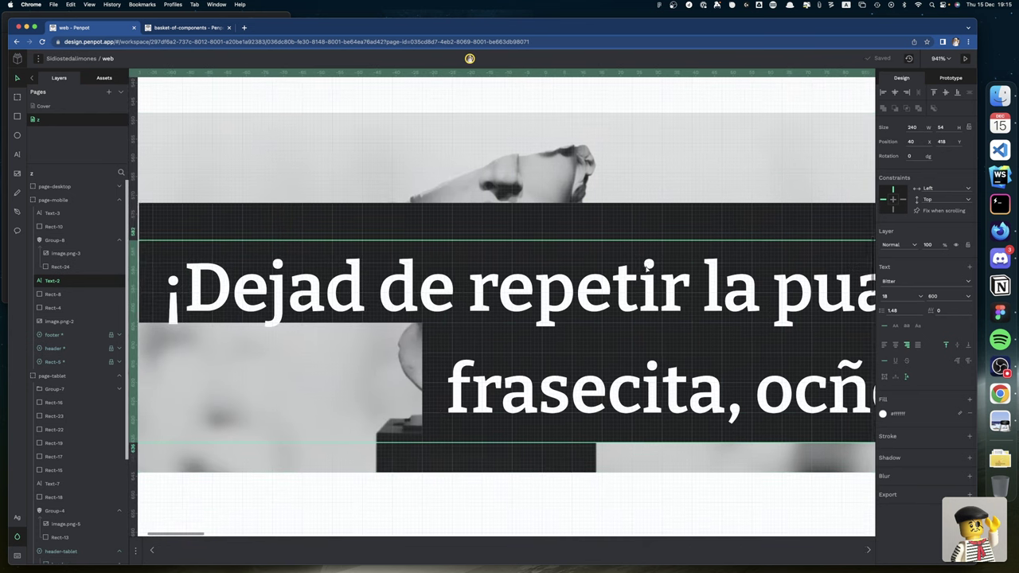
scroll(648, 266, right, 8)
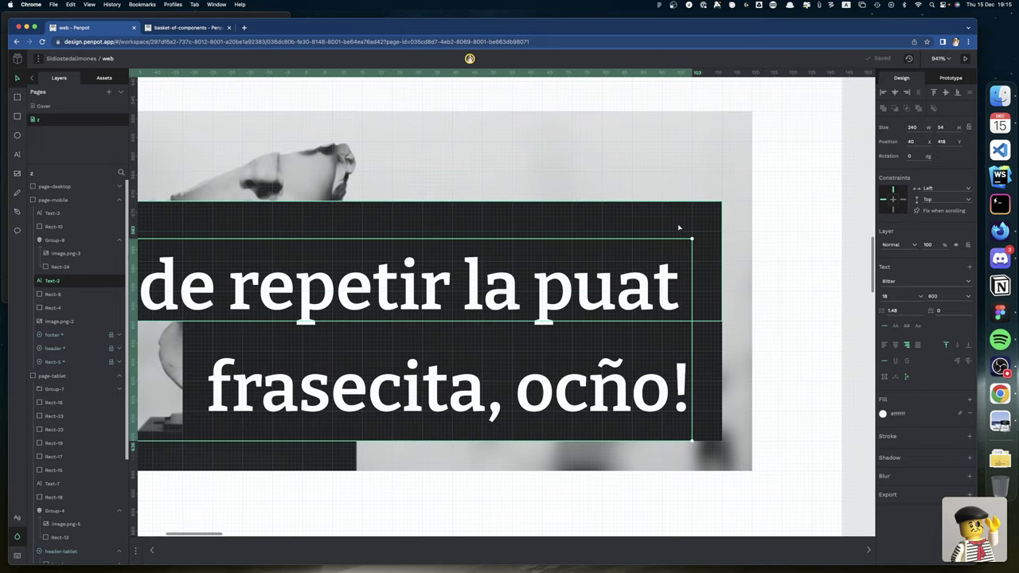
click(678, 228)
drag(648, 203, 649, 239)
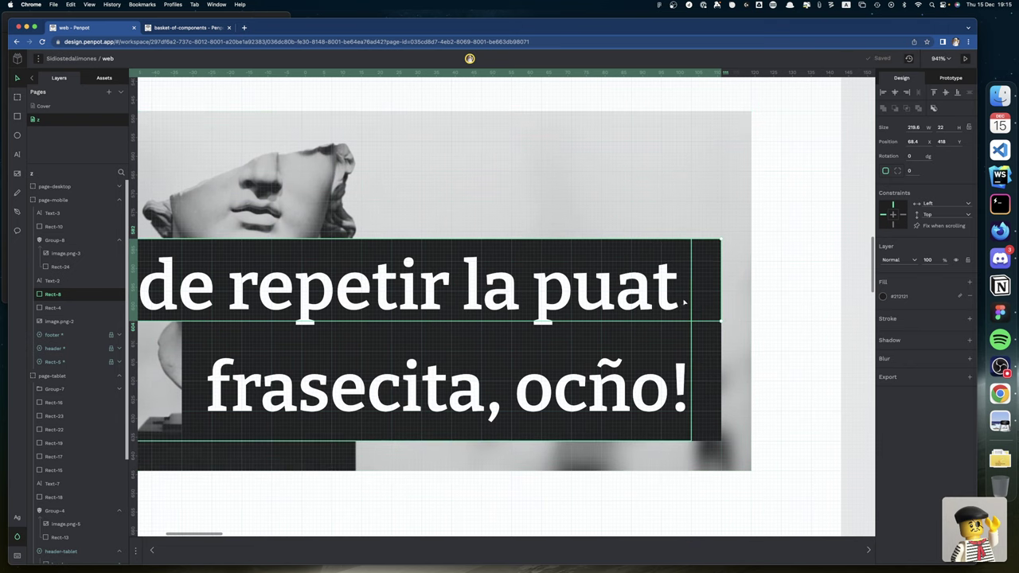
Calculate half of the caption text's height with 54/2 and set the first line's background height to 27
click(669, 301)
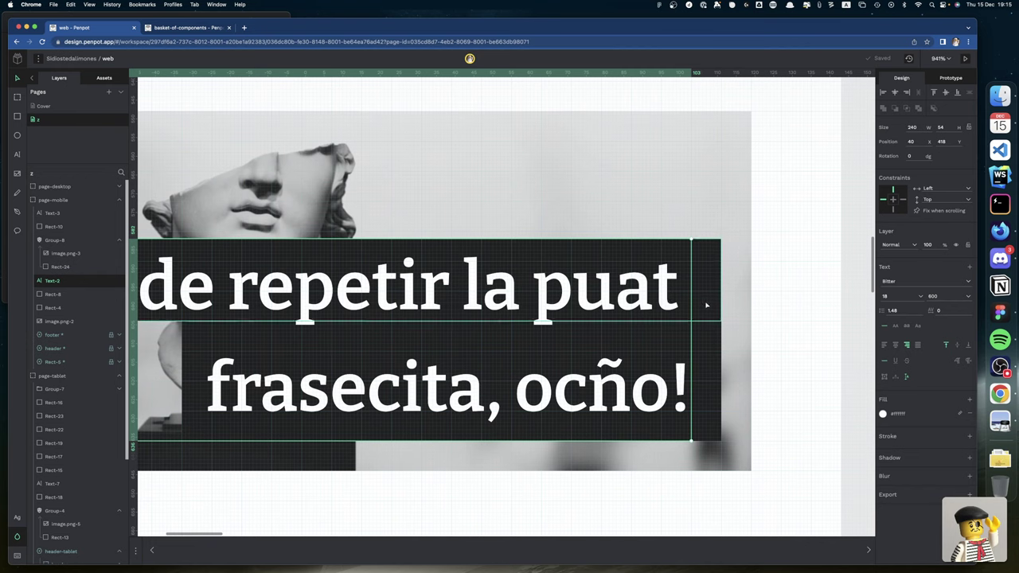
click(706, 304)
key(alt+space)
text(54/2)
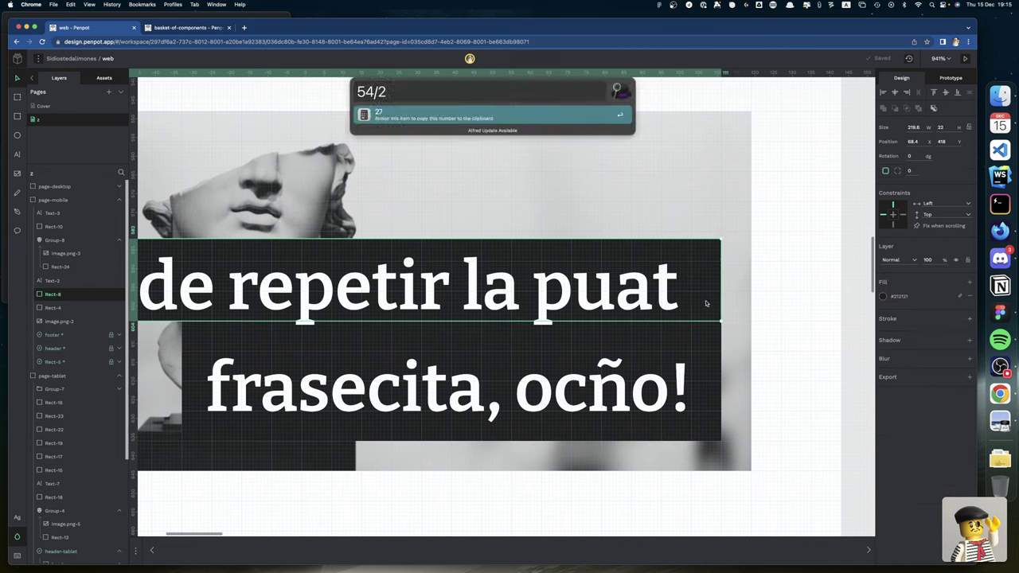
key(Return)
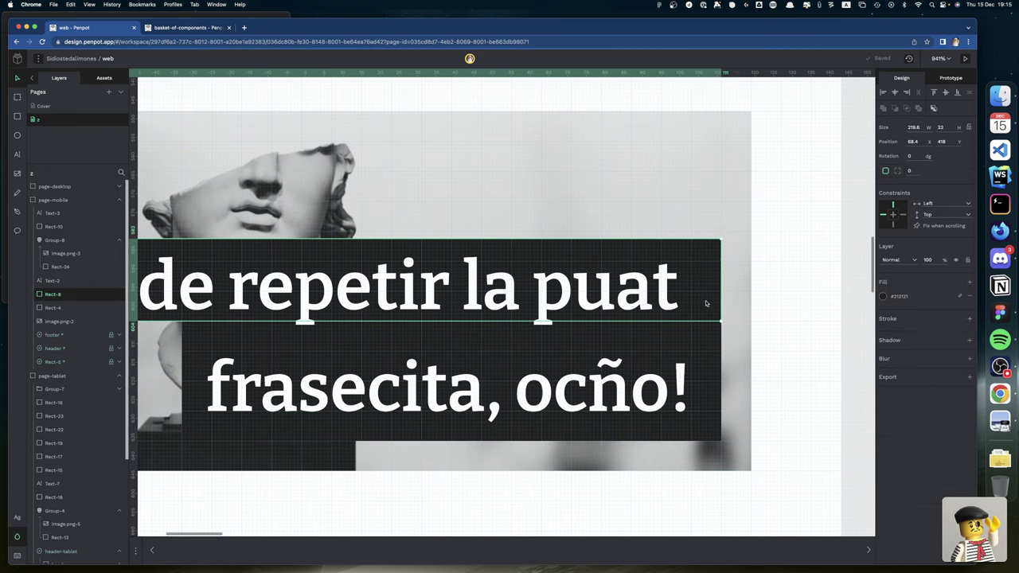
click(949, 128)
key(Return)
Examine how the two dark backgrounds fit the caption lines and sit within the statue image
scroll(739, 159, left, 5)
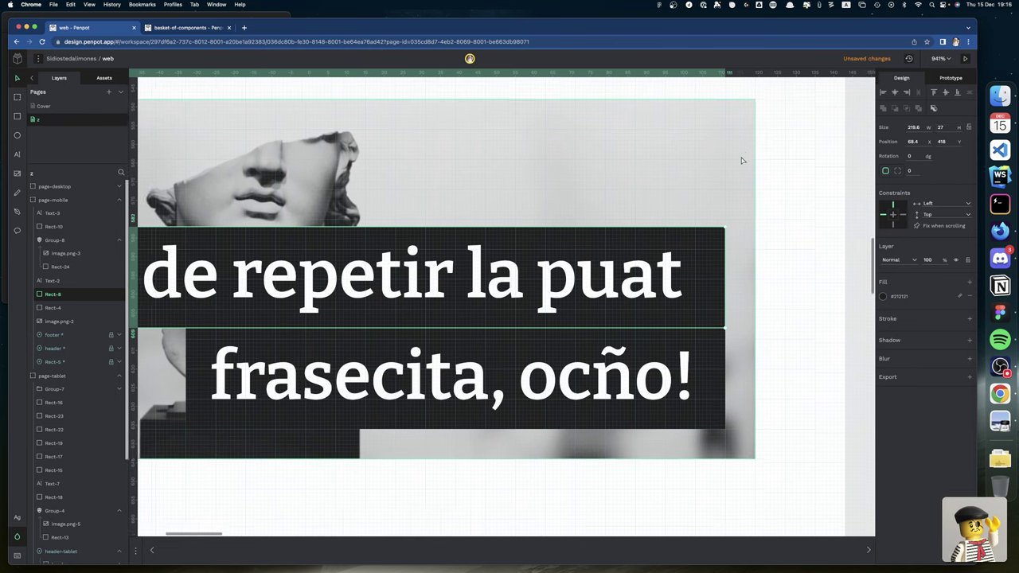
scroll(741, 161, left, 5)
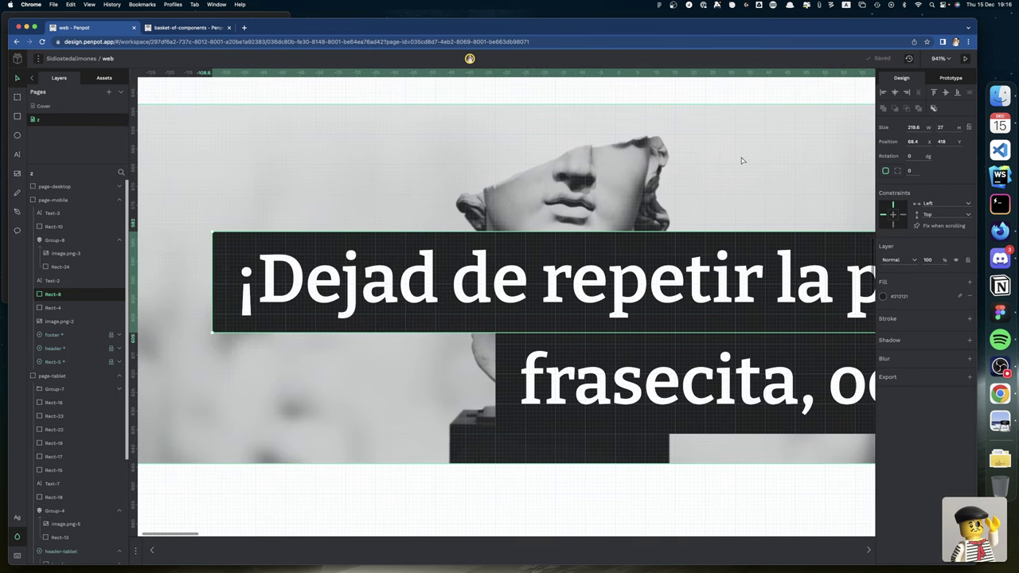
scroll(741, 161, right, 3)
scroll(741, 161, right, 3)
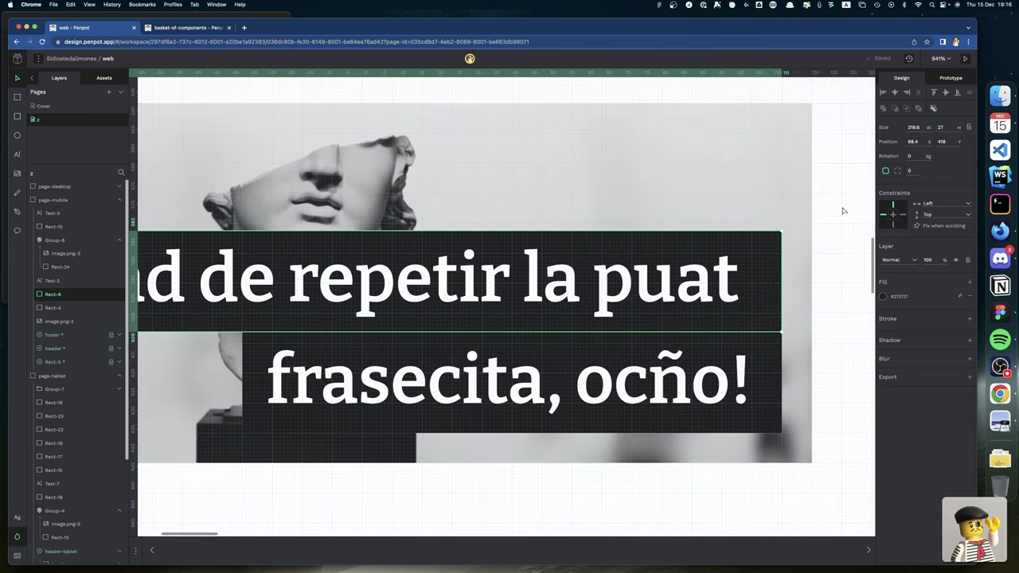
click(844, 211)
click(754, 168)
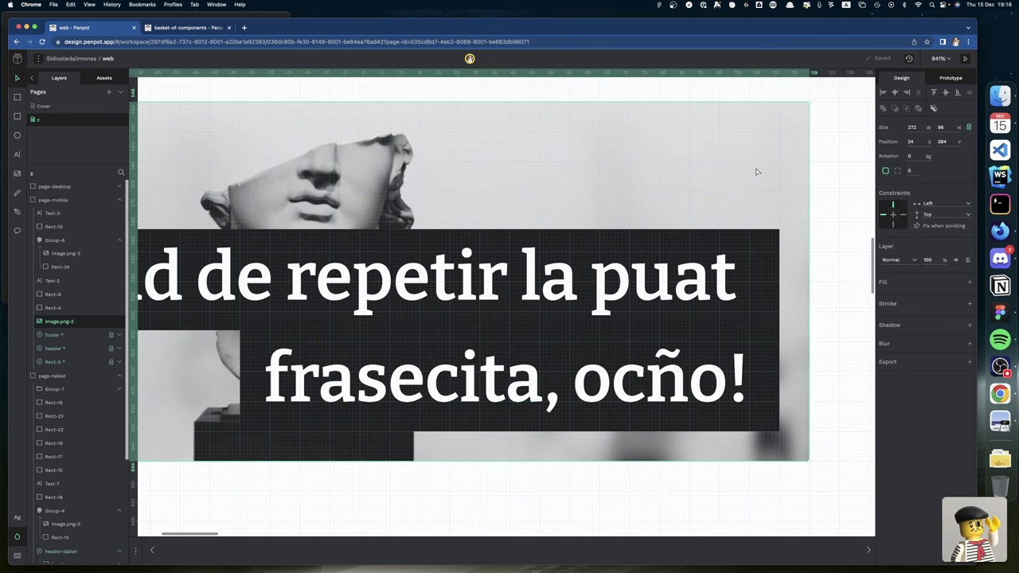
scroll(716, 157, left, 3)
scroll(716, 158, down, 5)
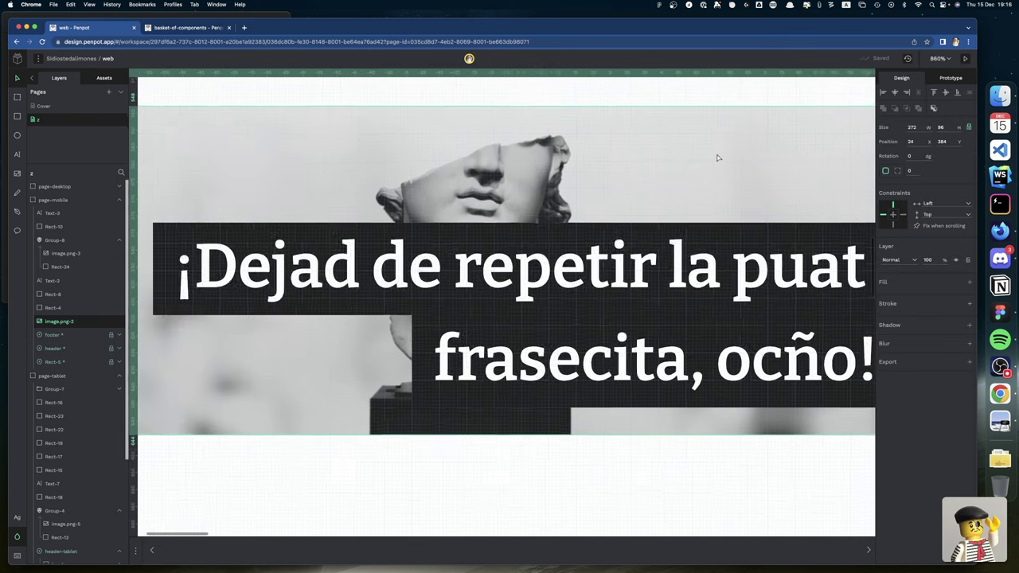
scroll(716, 157, right, 1)
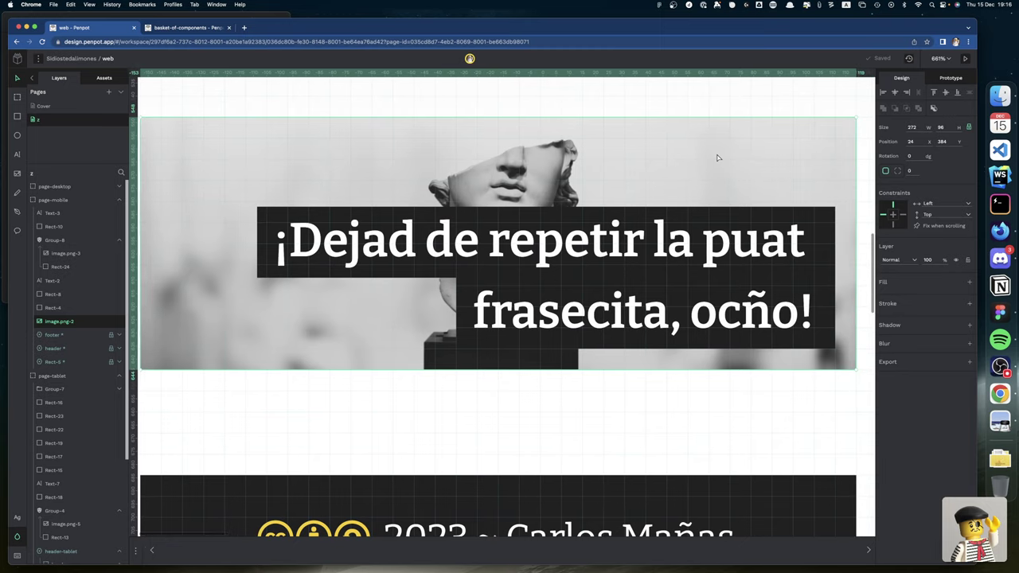
scroll(717, 157, left, 1)
scroll(717, 157, down, 3)
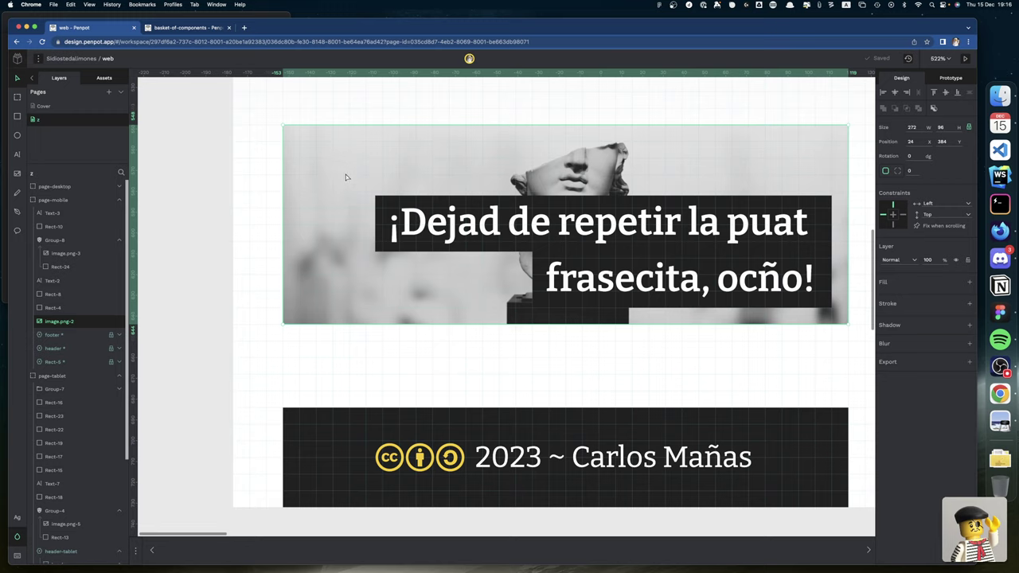
Draw a 272 by 120 rectangle over the statue image, running upward from the image's lower edge
key(r)
scroll(347, 200, down, 2)
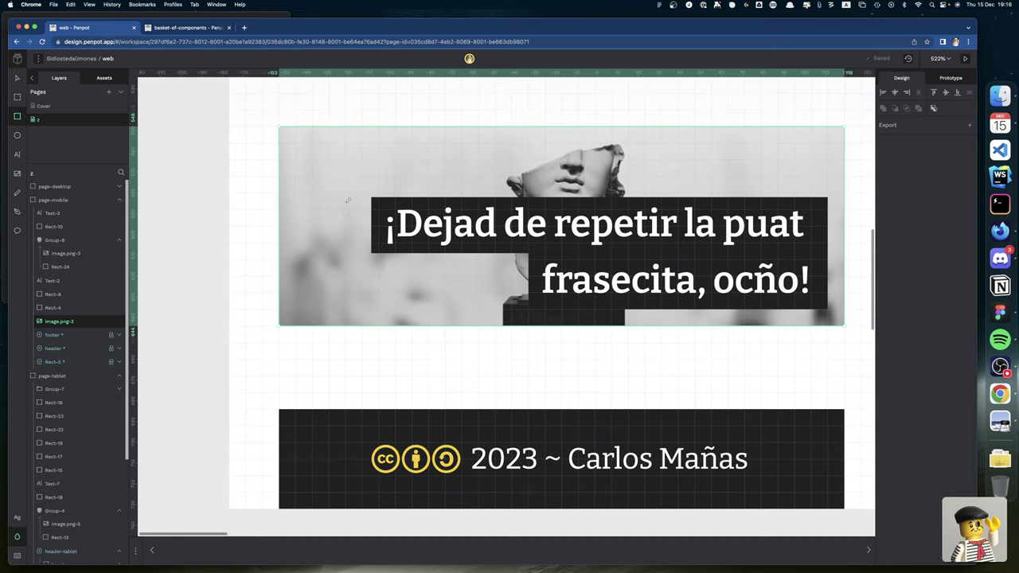
scroll(347, 200, up, 2)
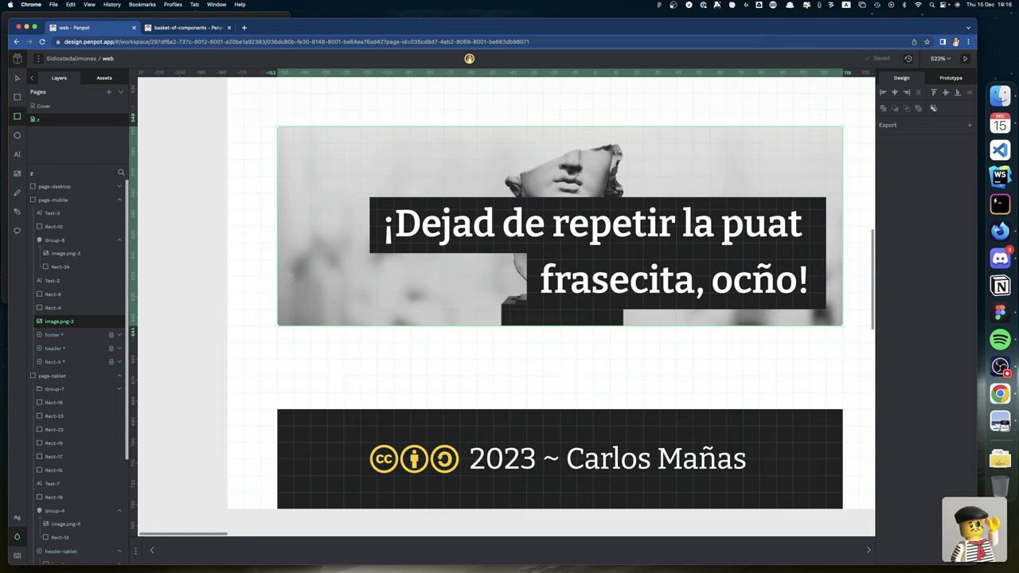
scroll(288, 279, right, 2)
scroll(289, 278, up, 1)
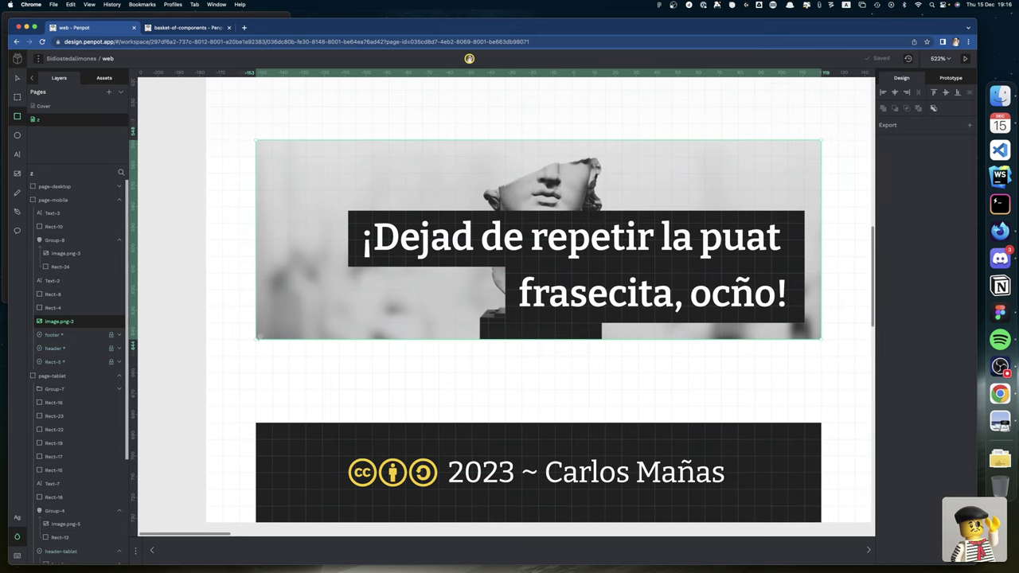
scroll(257, 337, down, 1)
mouse_move(256, 335)
mouse_down()
mouse_move(378, 217)
mouse_move(807, 118)
mouse_move(819, 84)
mouse_up()
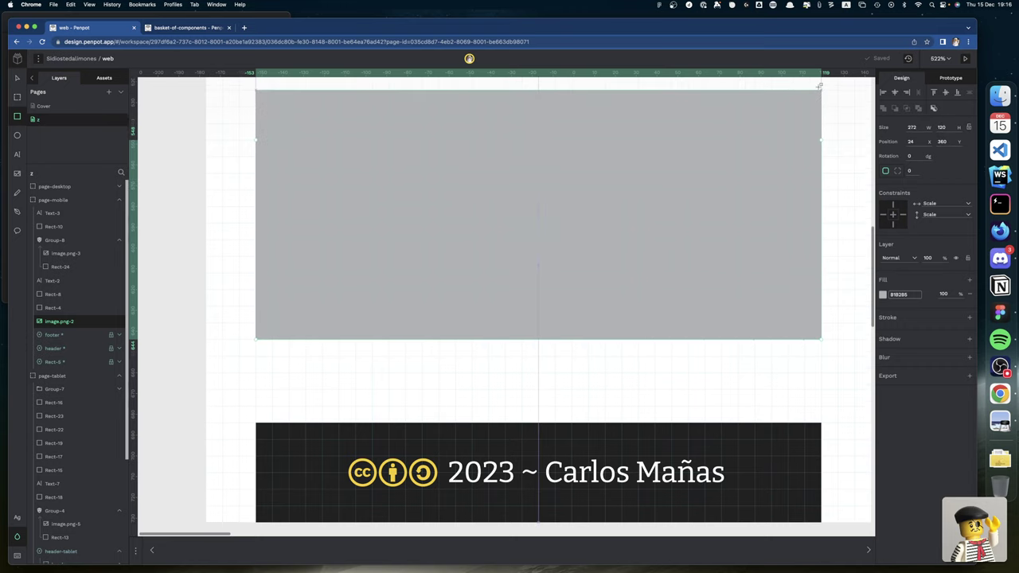
Check the size of the red image group above the new rectangle
scroll(816, 93, left, 1)
scroll(816, 93, up, 10)
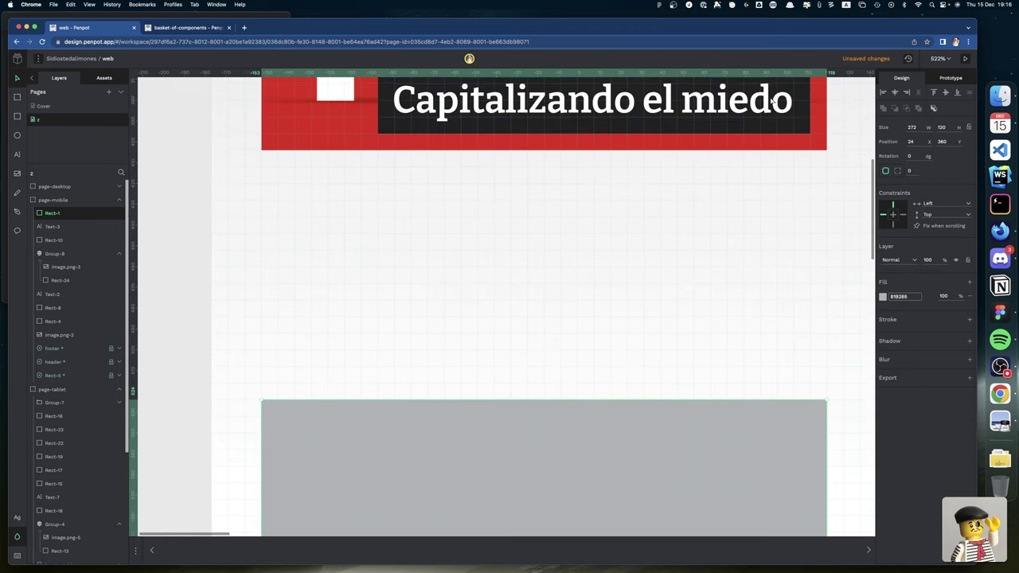
click(820, 152)
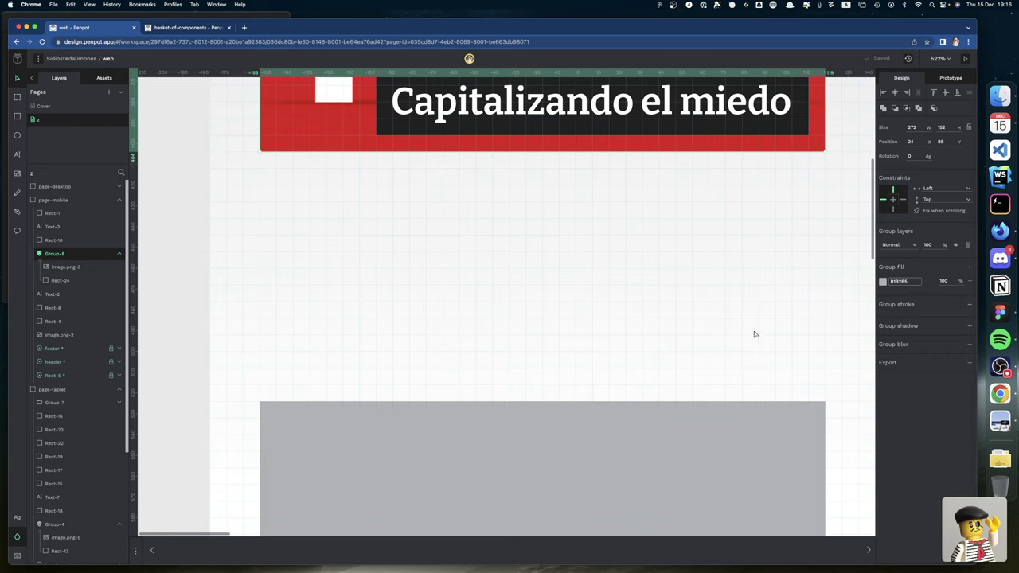
scroll(737, 386, down, 2)
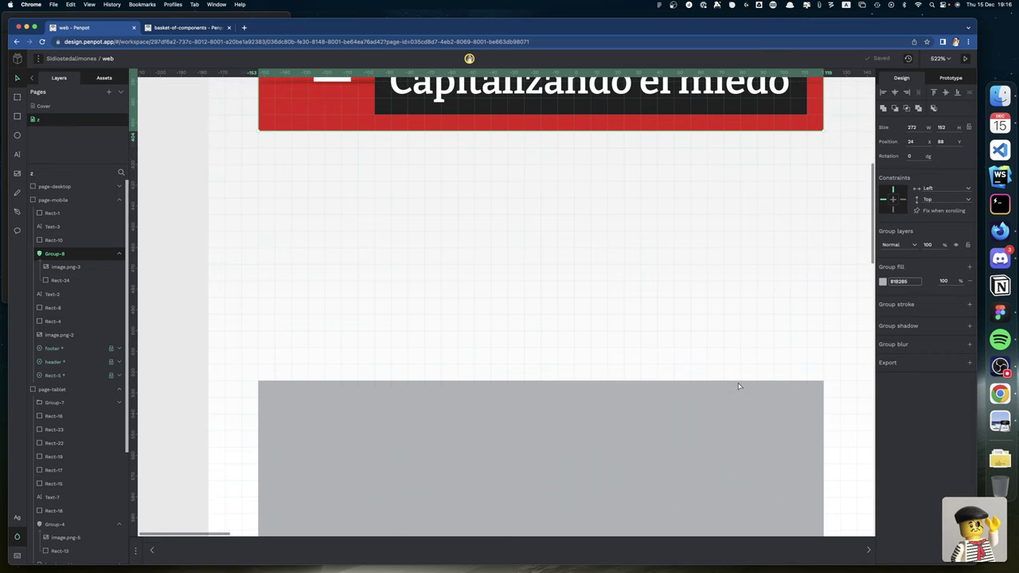
scroll(738, 386, up, 1)
scroll(738, 386, right, 1)
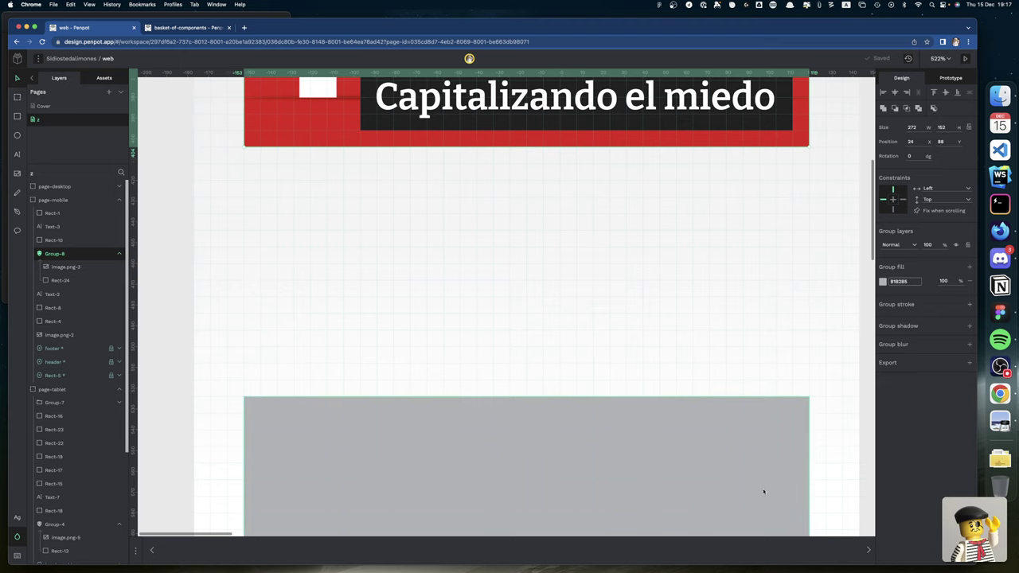
right_click(771, 567)
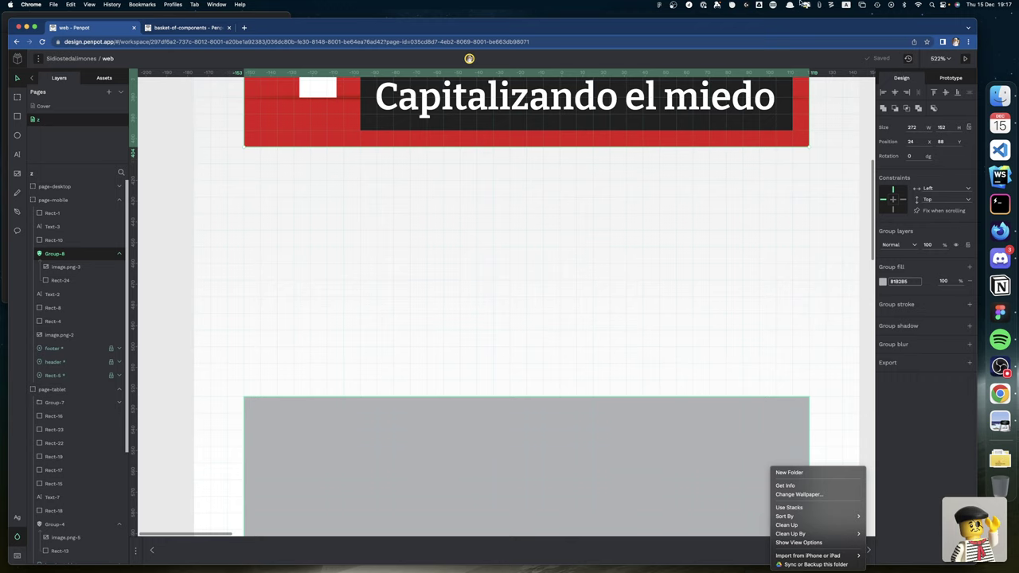
click(806, 131)
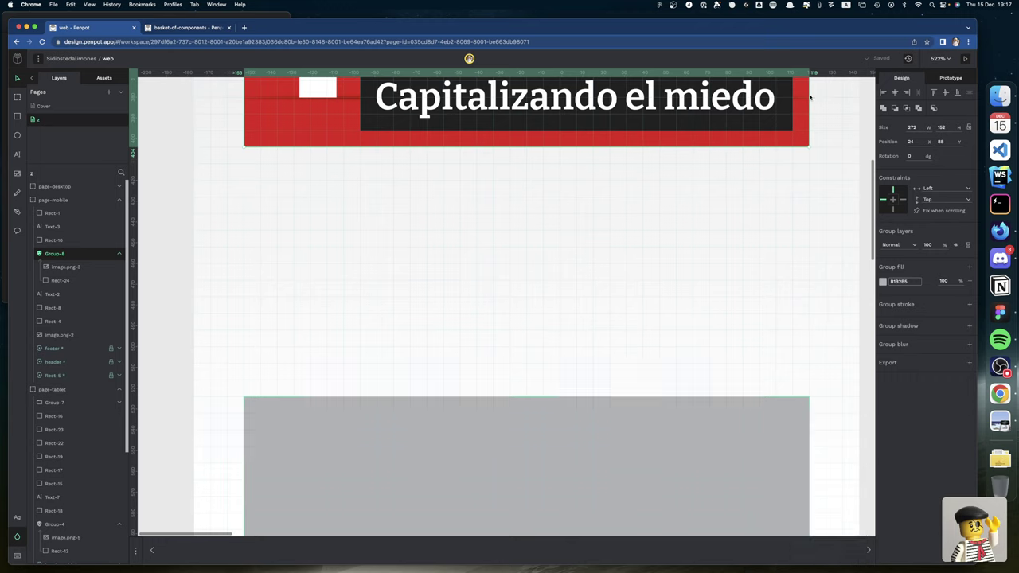
key(super+shift+v)
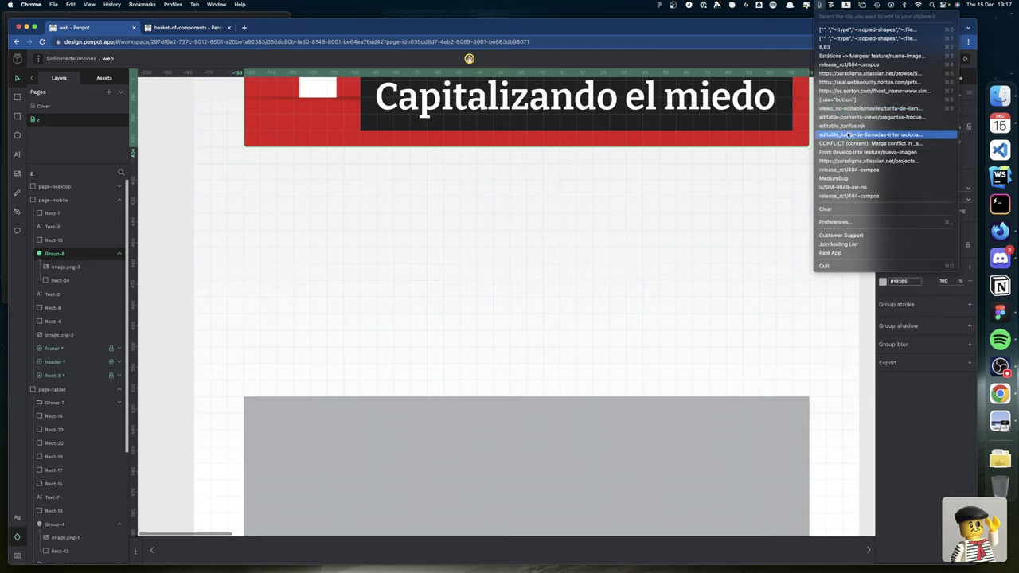
click(848, 134)
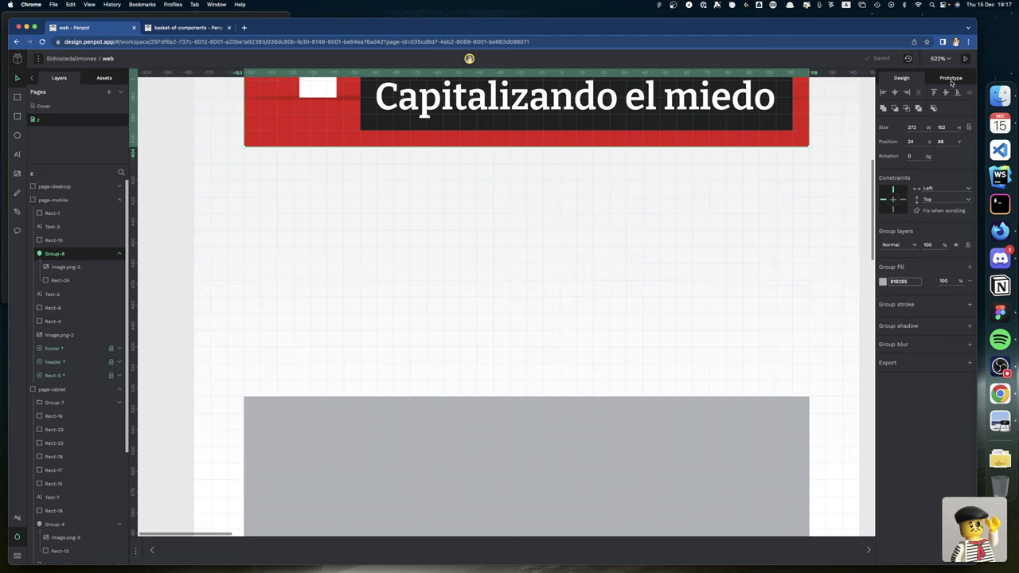
Raise the grey rectangle's upper edge to make it 152 high, and place it directly beneath the statue image in the layer order
click(719, 419)
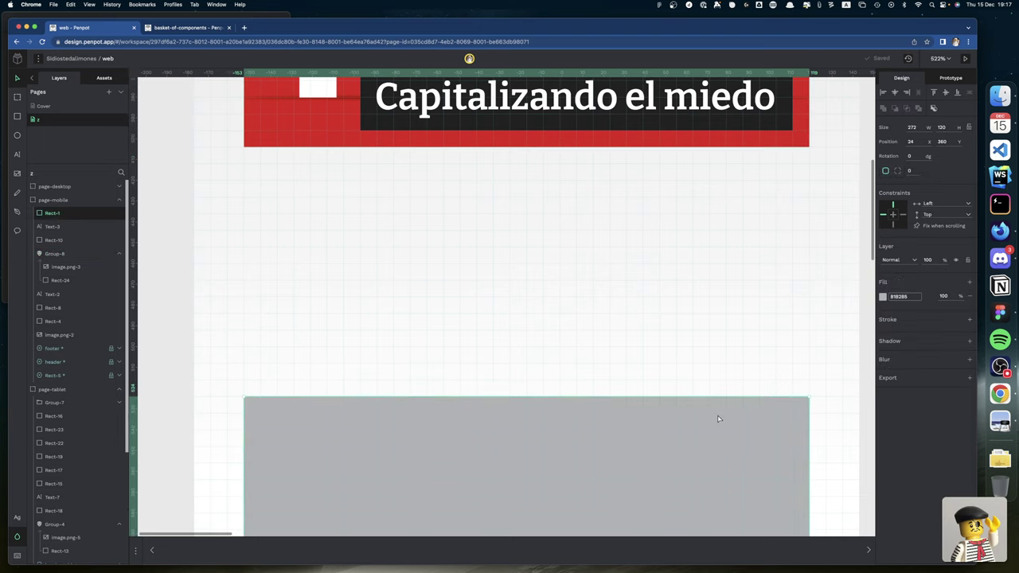
drag(709, 394, 709, 327)
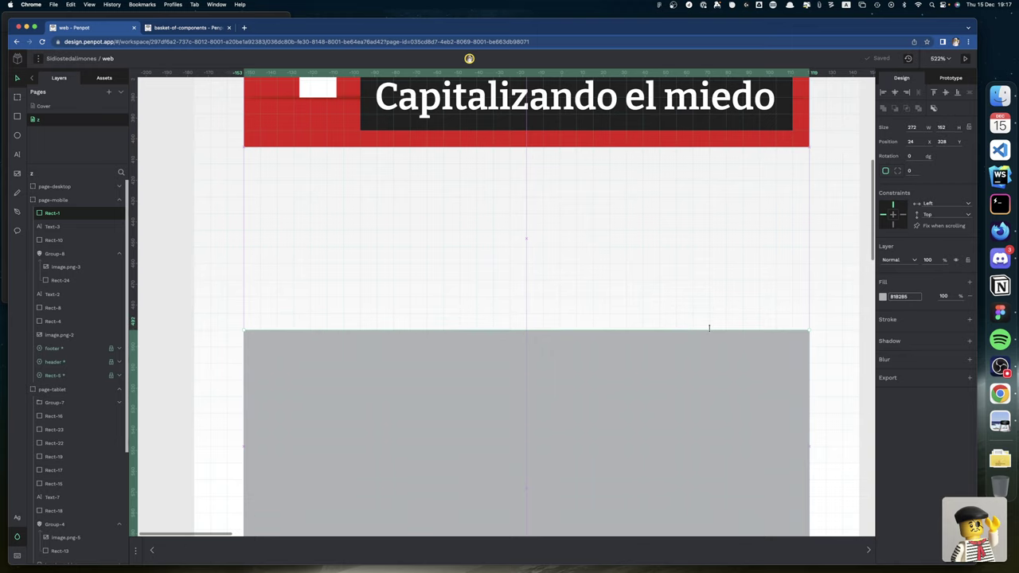
scroll(696, 355, down, 5)
scroll(696, 354, left, 2)
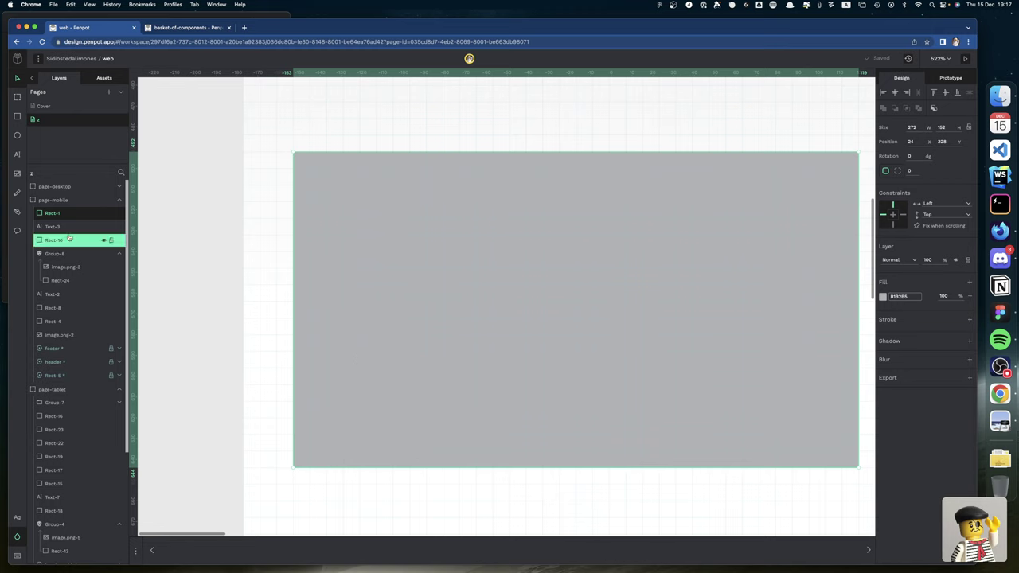
drag(55, 214, 41, 344)
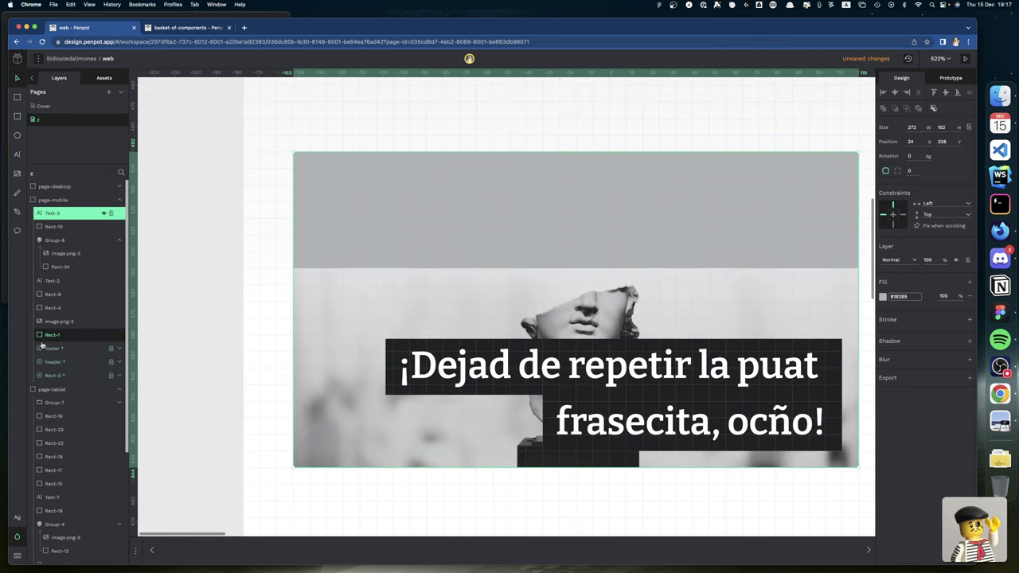
Mask the statue image, its caption text and both dark backgrounds with the grey rectangle
click(57, 321)
click(64, 254)
click(53, 362)
click(60, 322)
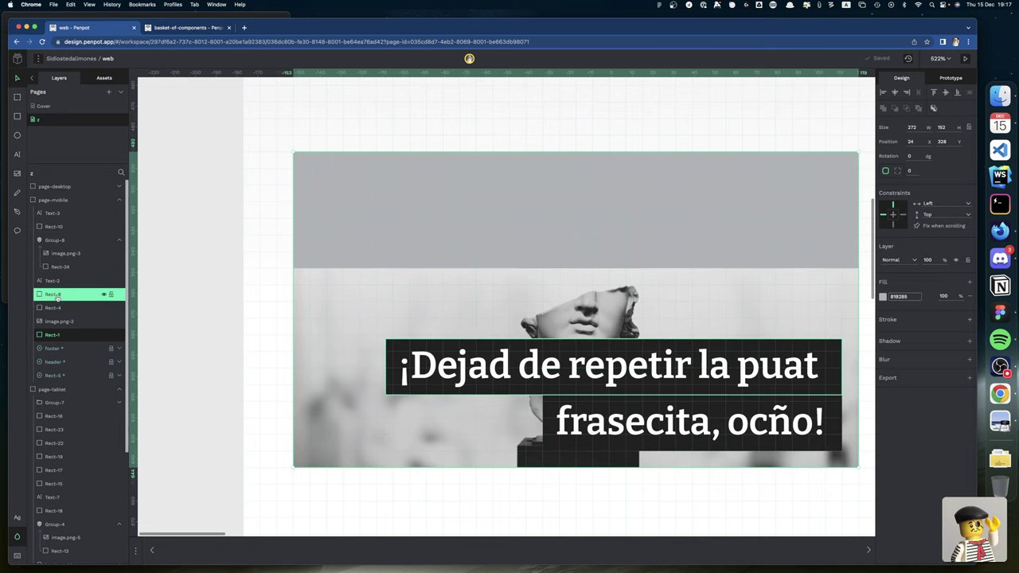
click(56, 283)
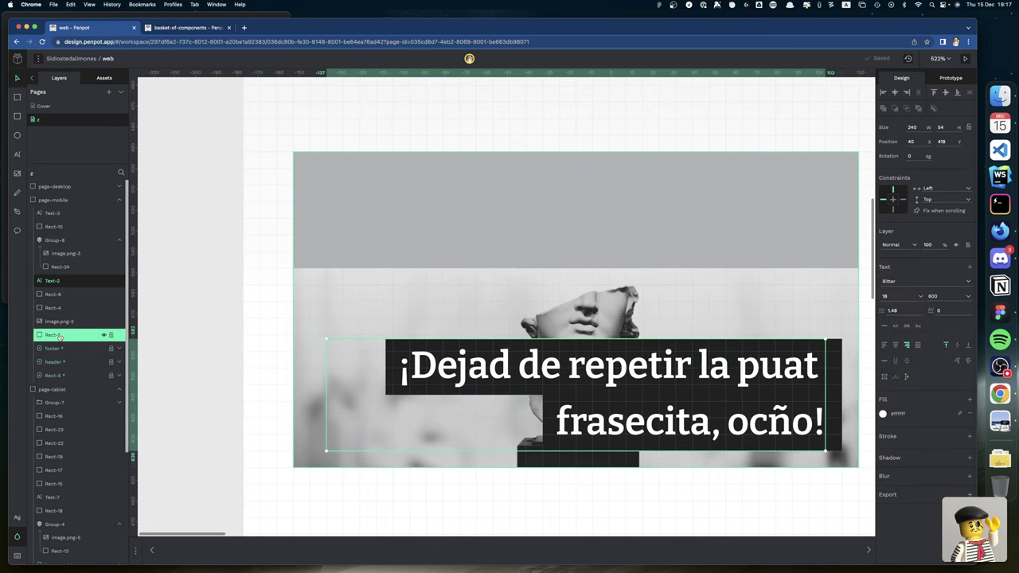
shift+click(62, 335)
right_click(62, 335)
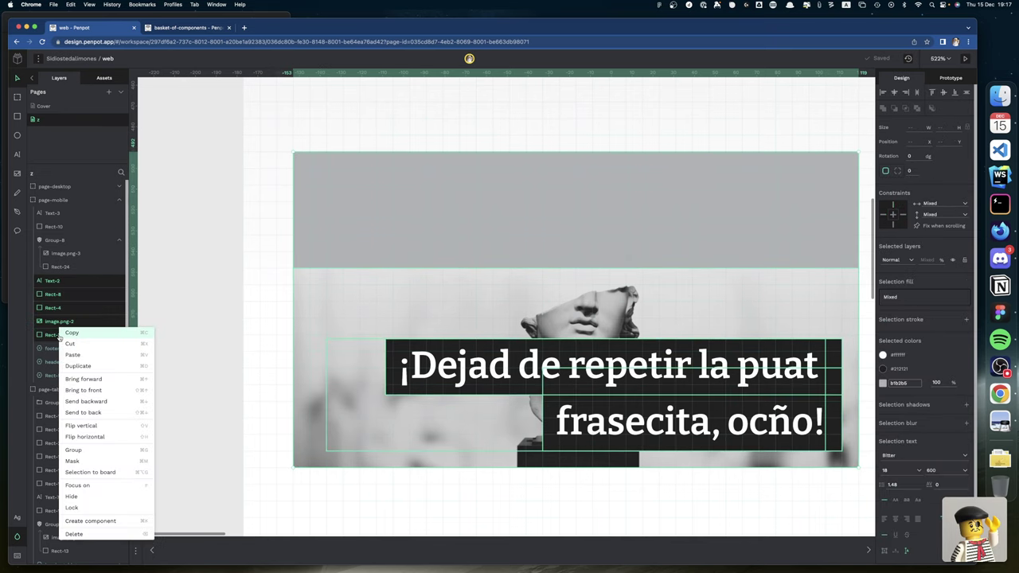
click(73, 450)
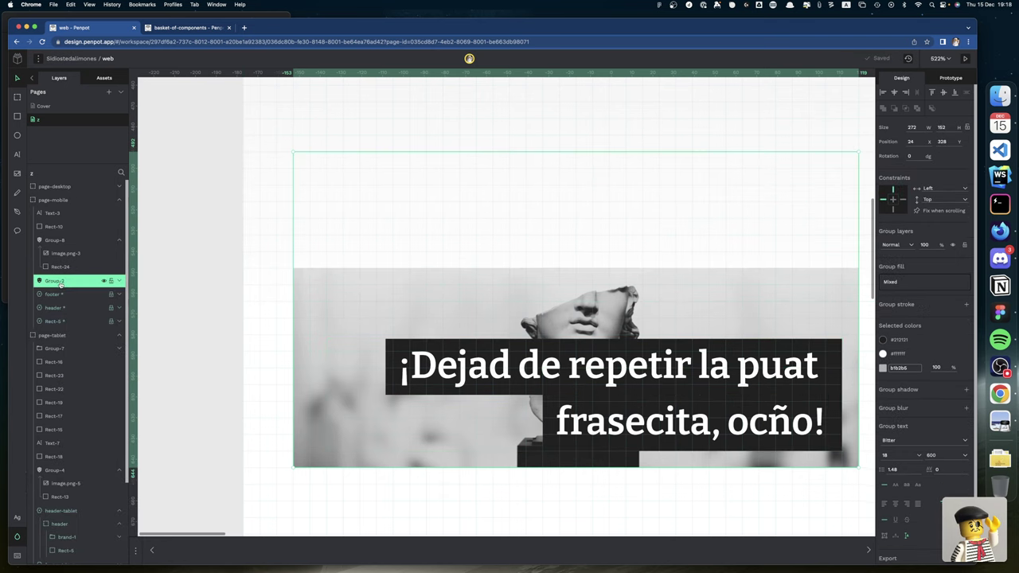
Scale the statue image inside the masked group to 430.67 by 152 so it reaches the mask's upper edge
click(119, 281)
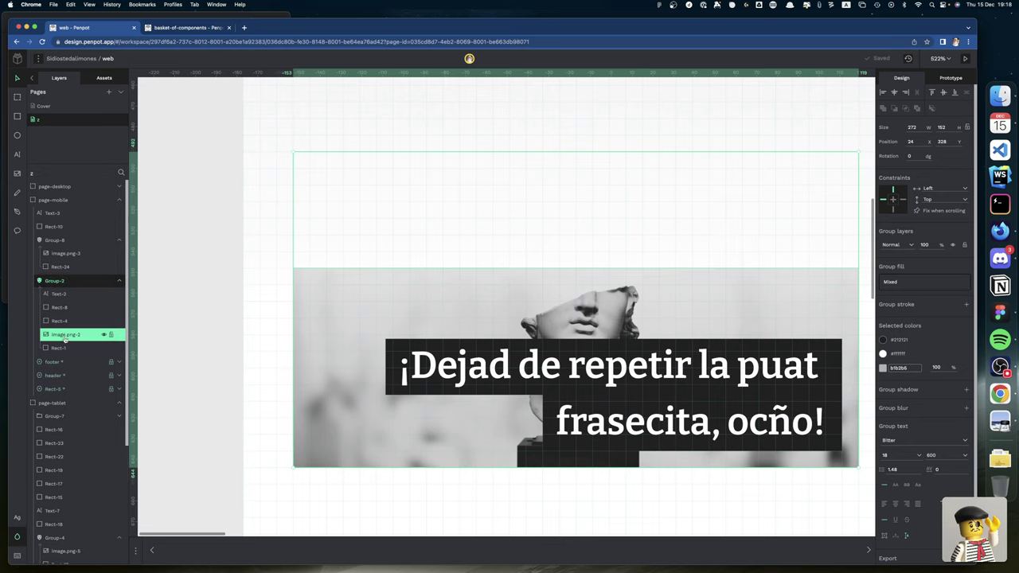
click(64, 335)
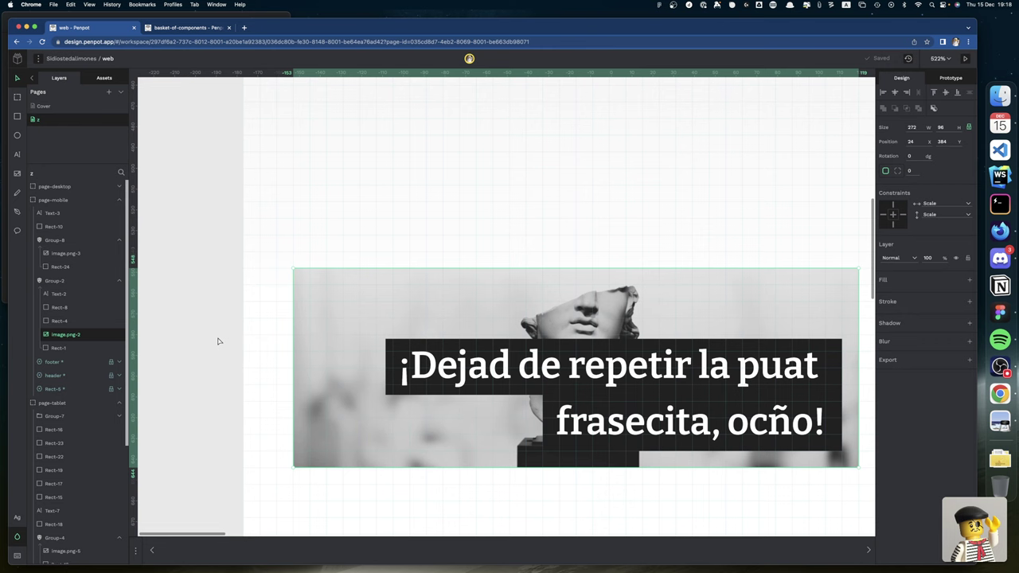
scroll(219, 341, down, 5)
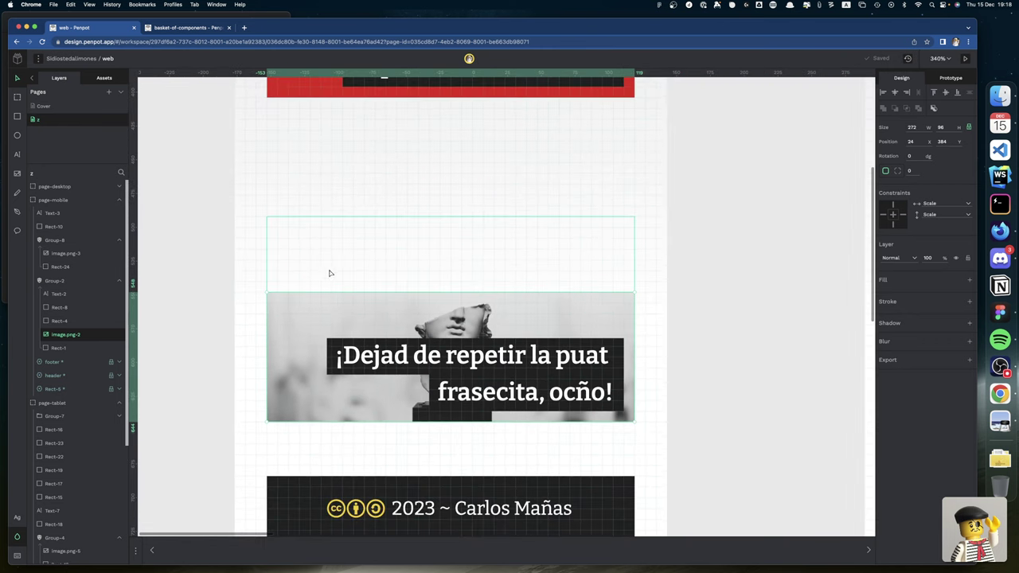
drag(267, 292, 185, 225)
drag(175, 215, 173, 215)
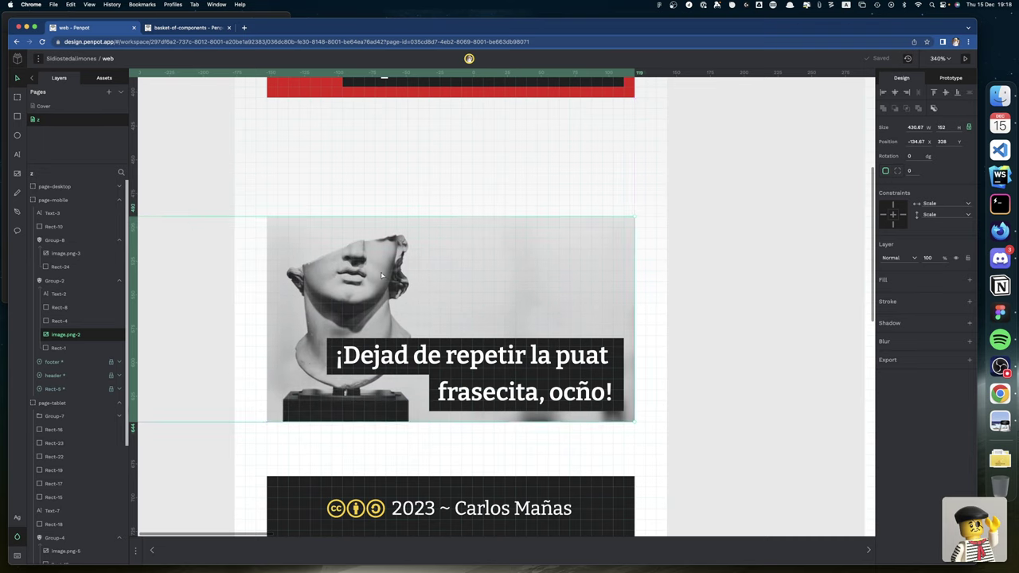
Shift the statue image rightward within the mask to x -57.67, bringing the head near the middle
key(shift+Right)
key(shift+Right)
key(shift+Right)
key(shift+Right)
key(shift+Right)
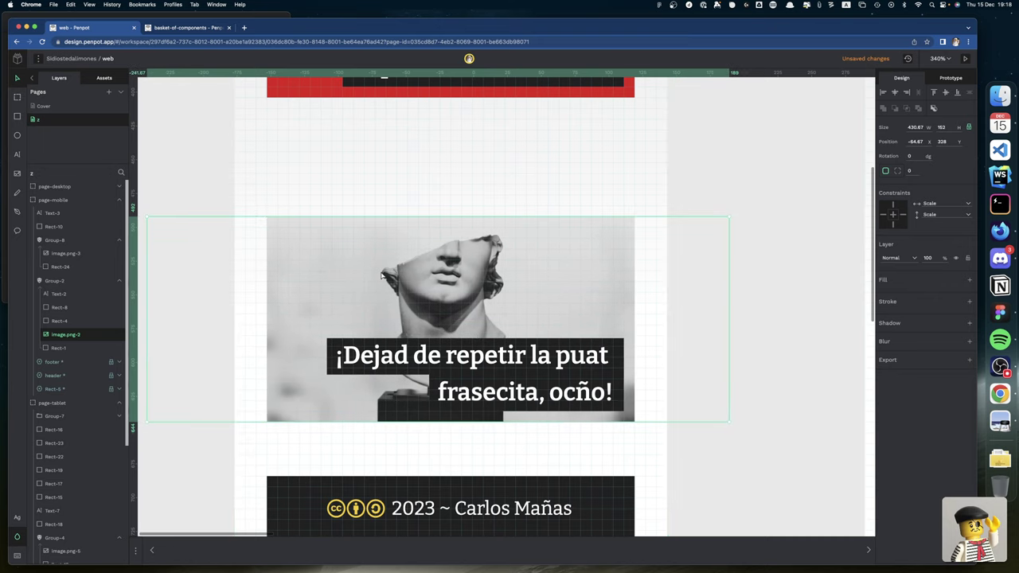
key(Right)
key(Right)
key(Right)
key(Right)
key(Right)
key(Right)
key(Right)
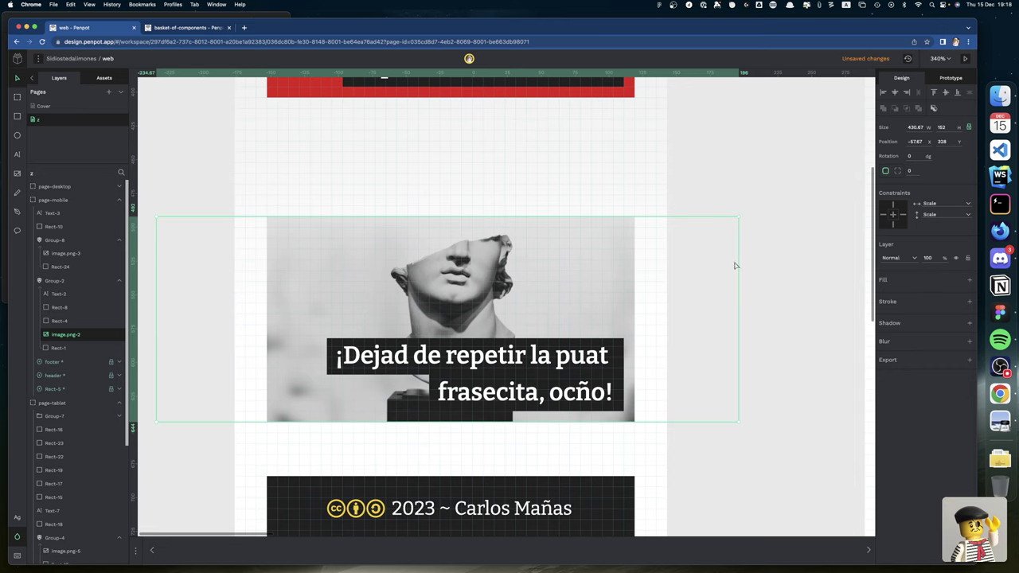
Move the masked statue group up to y 256, just below the red image
click(772, 264)
click(536, 265)
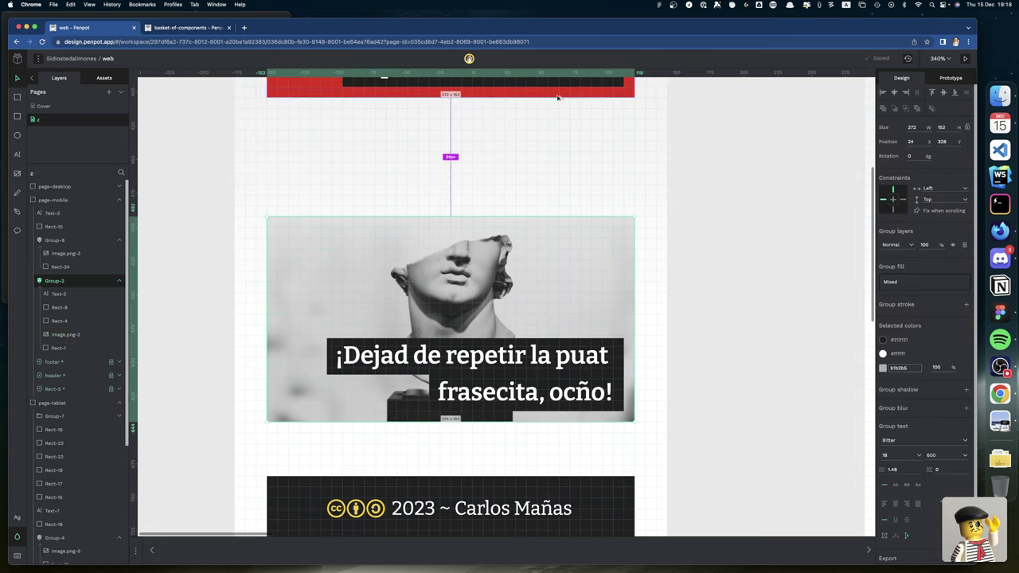
key(shift+Up)
key(shift+Up)
key(shift+Up)
key(shift+Up)
key(shift+Up)
key(shift+Up)
key(shift+Up)
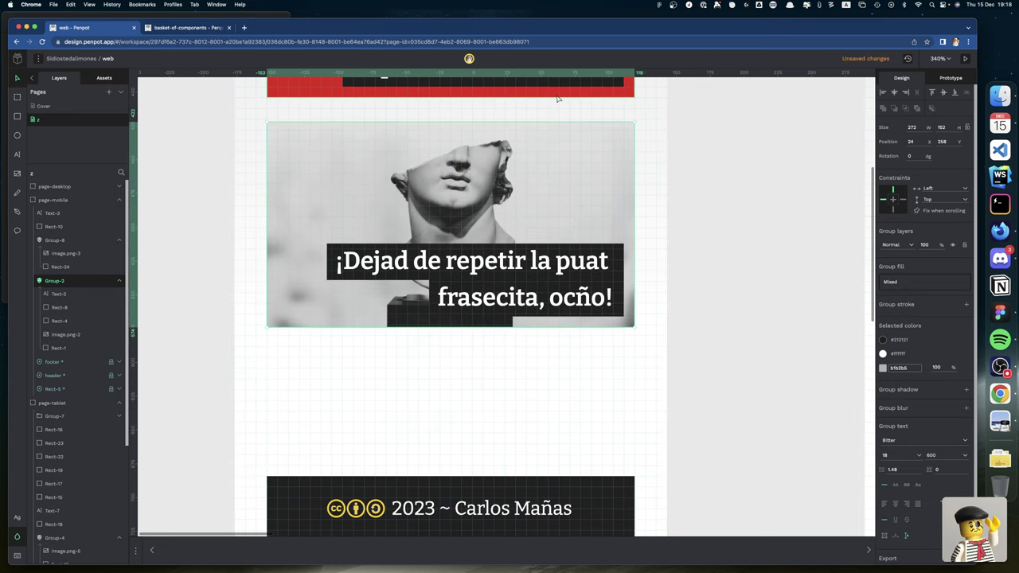
key(Up)
key(Up)
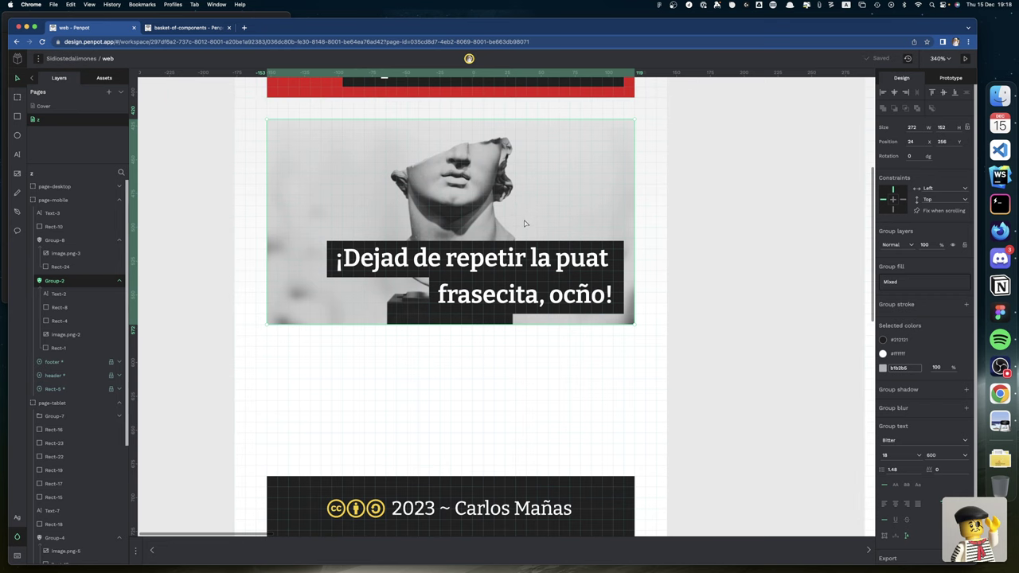
Examine the mobile page's two stacked image cards and compare the layout with the tablet page
scroll(524, 223, down, 10)
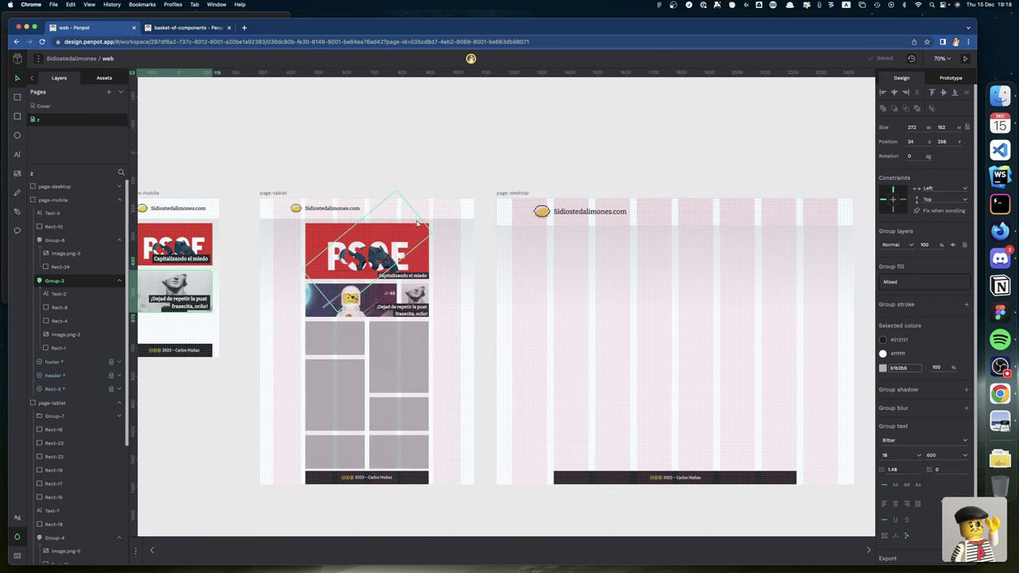
scroll(416, 225, up, 2)
scroll(415, 224, left, 3)
click(454, 216)
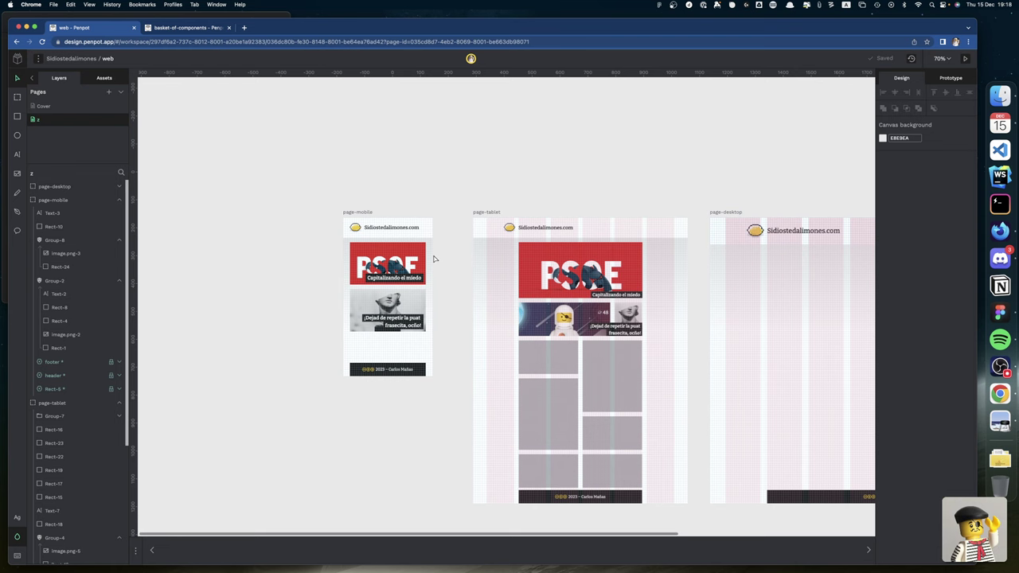
click(353, 213)
key(shift+2)
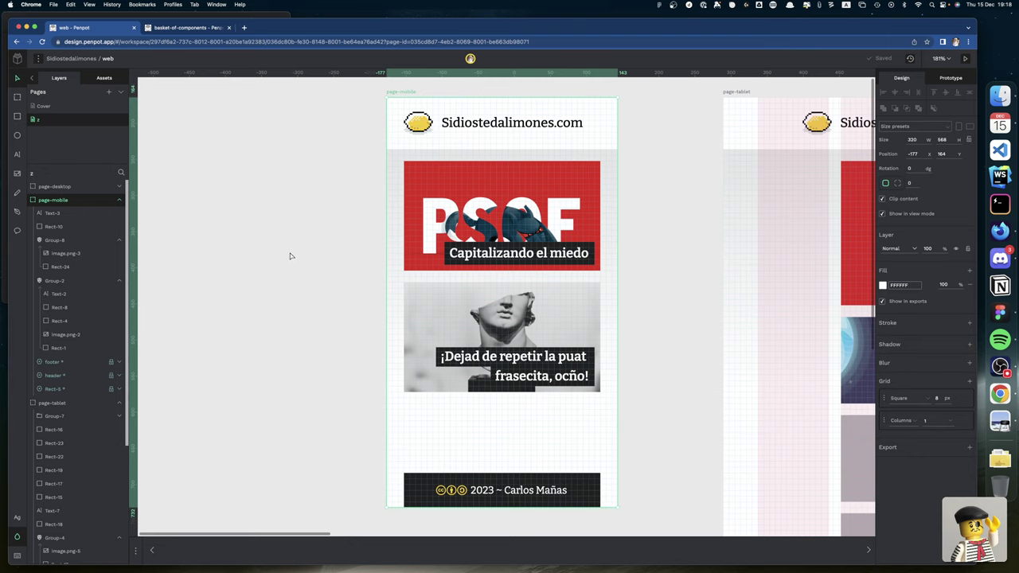
scroll(288, 255, left, 5)
scroll(291, 255, down, 2)
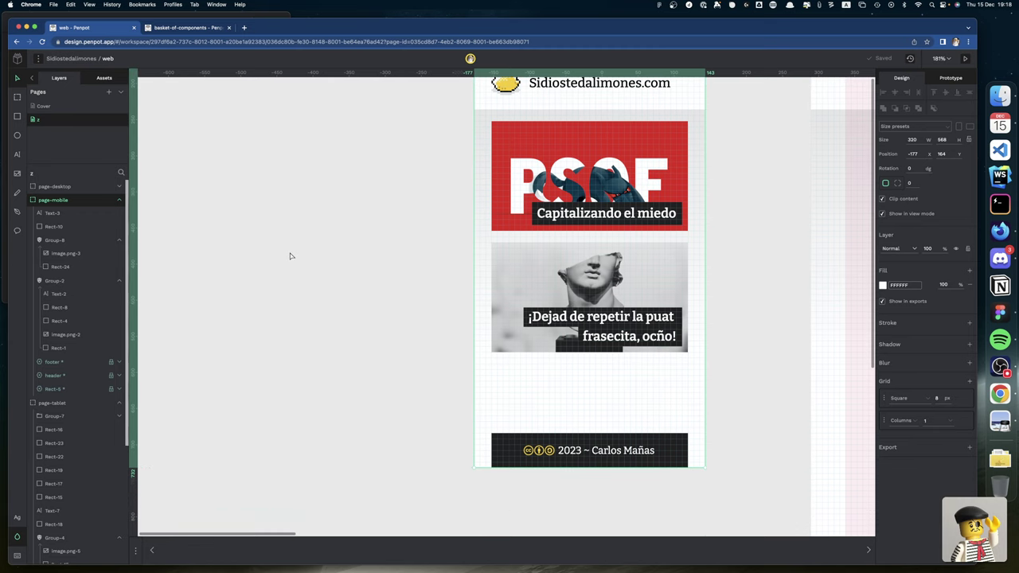
scroll(291, 254, up, 3)
scroll(291, 255, down, 5)
scroll(291, 256, down, 4)
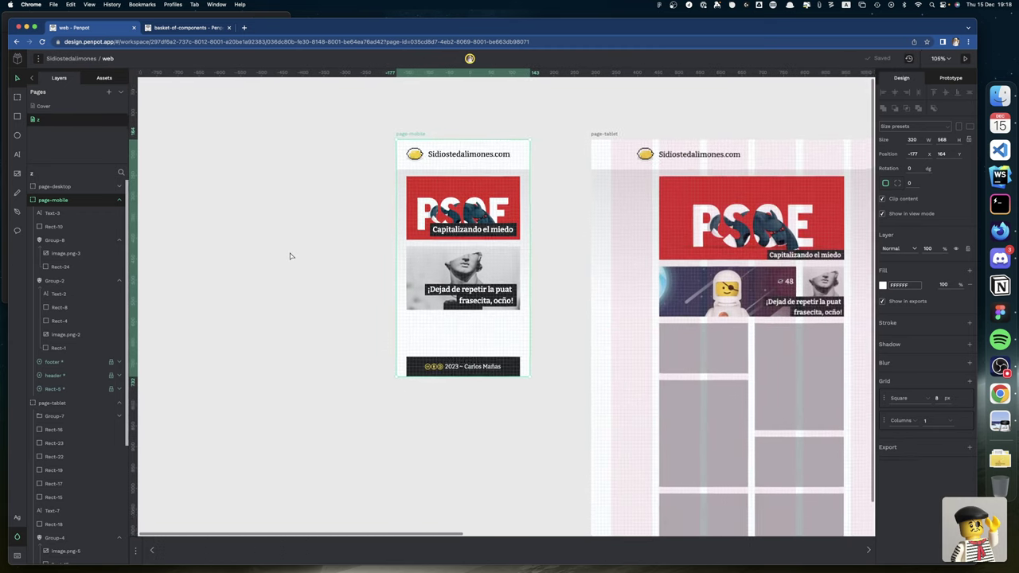
scroll(505, 256, down, 2)
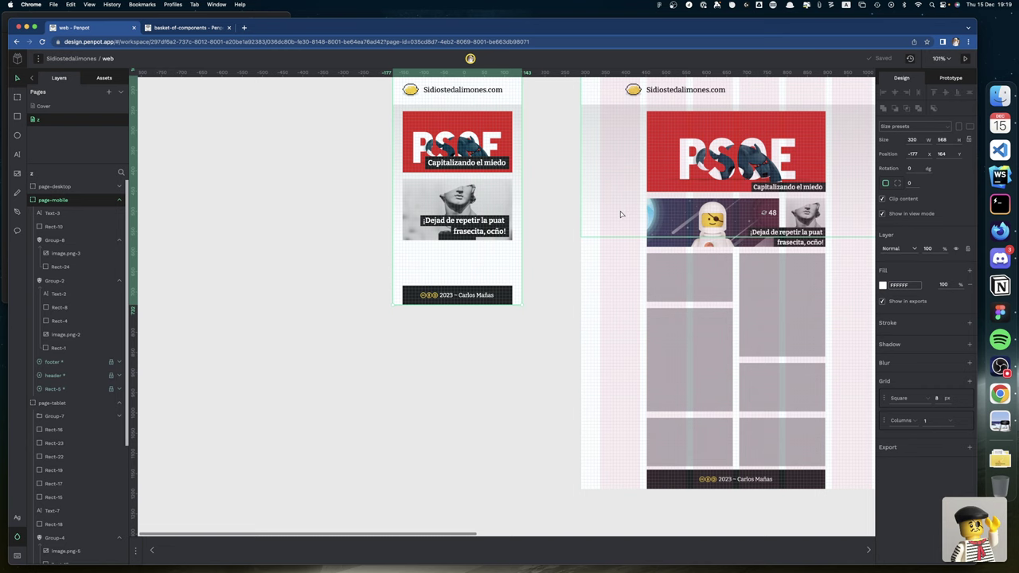
Place a trial board with the iPhone 6/7/8 Plus preset, 414 by 736, beside the mobile page and delete it
scroll(306, 190, left, 3)
key(b)
drag(313, 146, 343, 206)
click(909, 127)
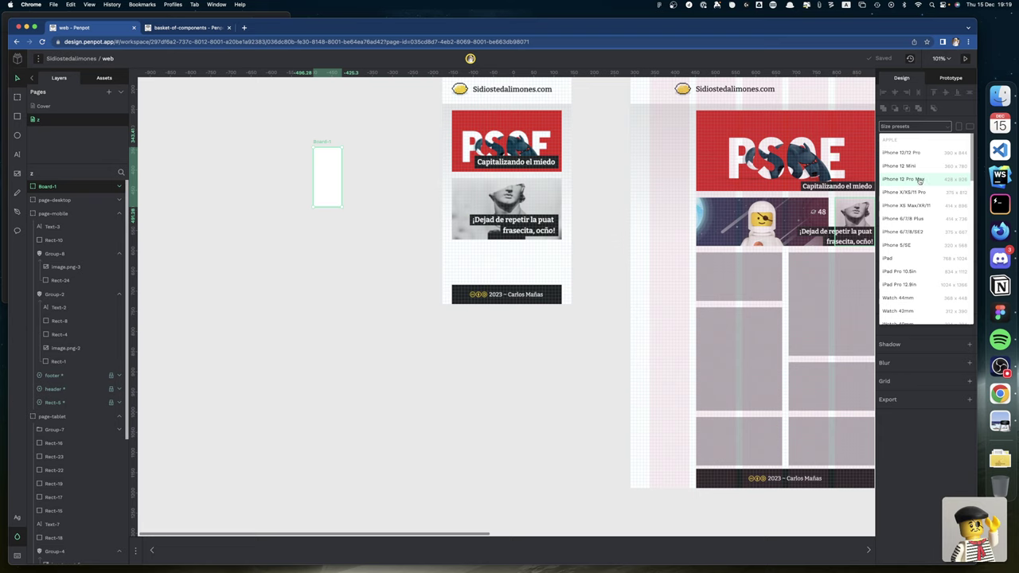
click(918, 220)
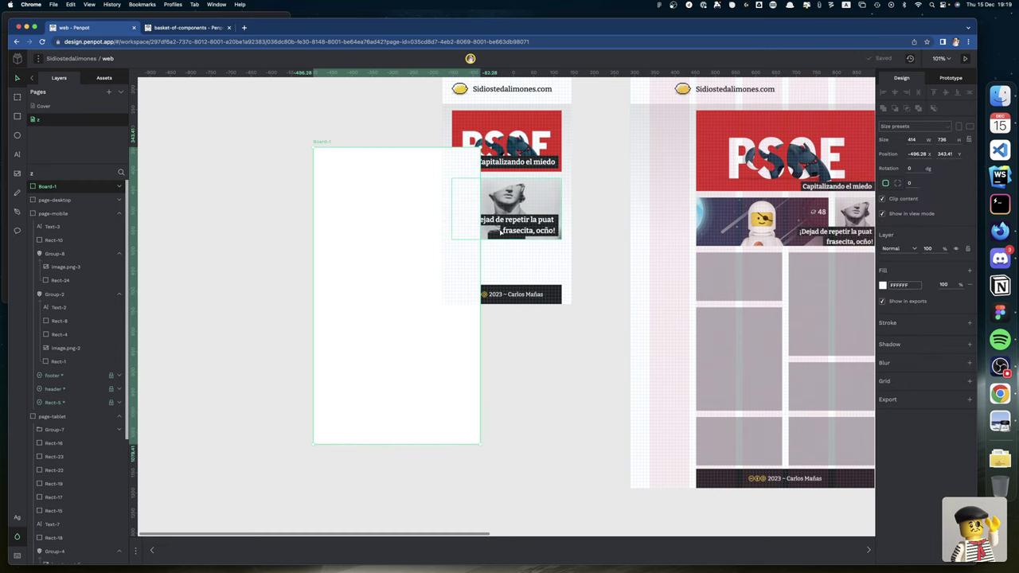
scroll(498, 234, up, 2)
scroll(499, 234, left, 3)
drag(503, 262, 424, 191)
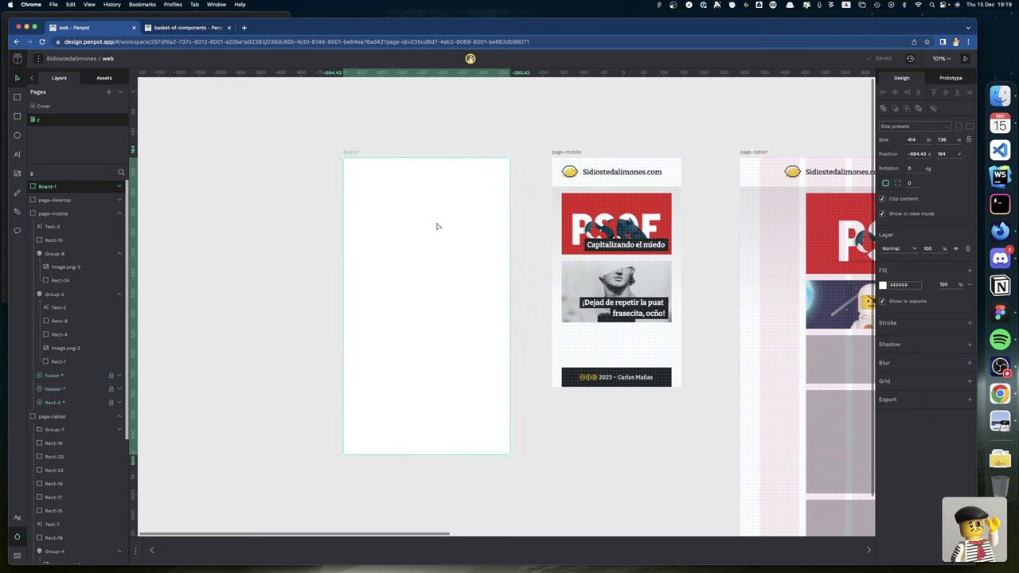
scroll(444, 429, right, 5)
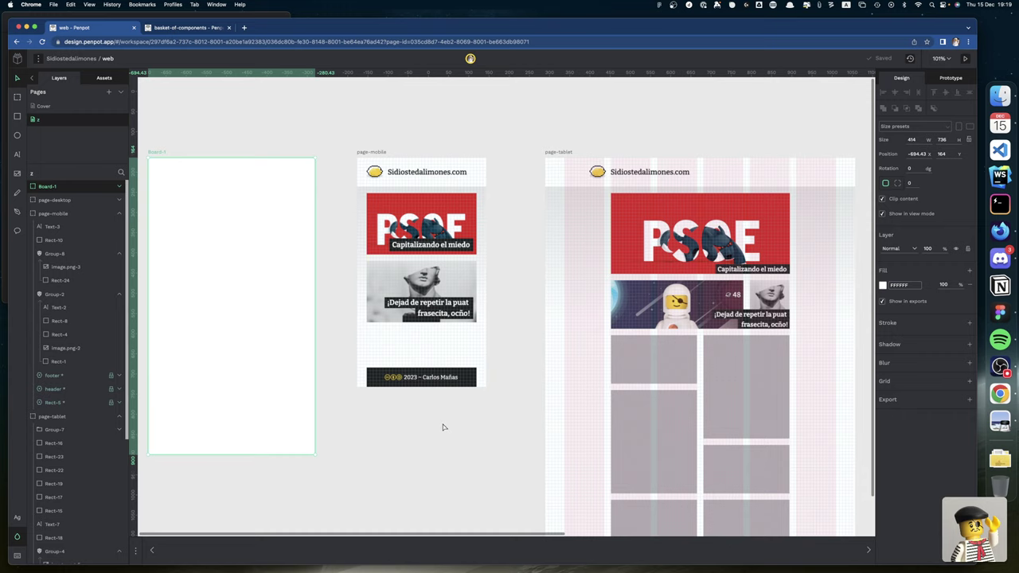
key(Delete)
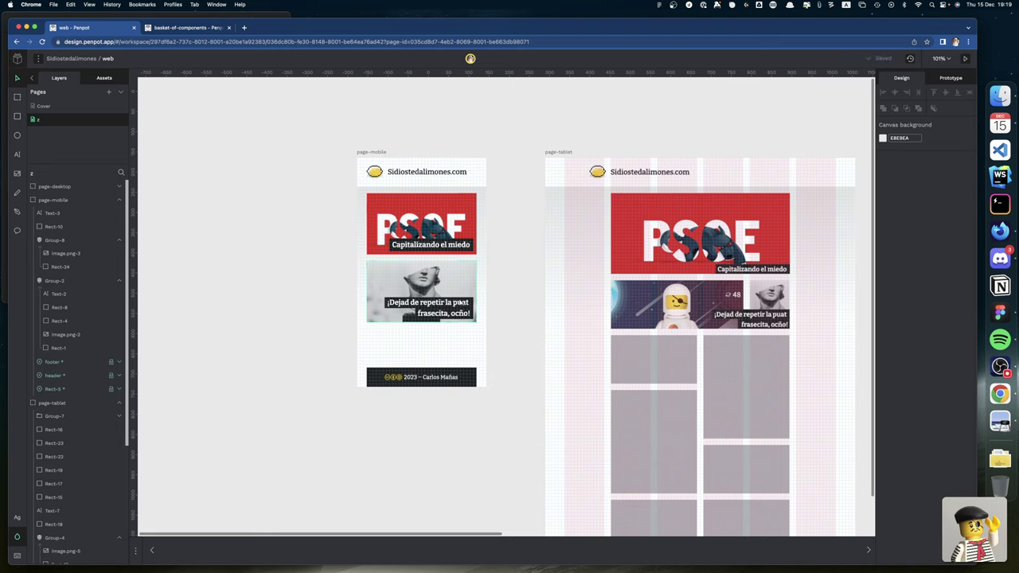
Match the red card's caption on the mobile page to the statue caption: line height 1.48 and auto-height text box
click(459, 305)
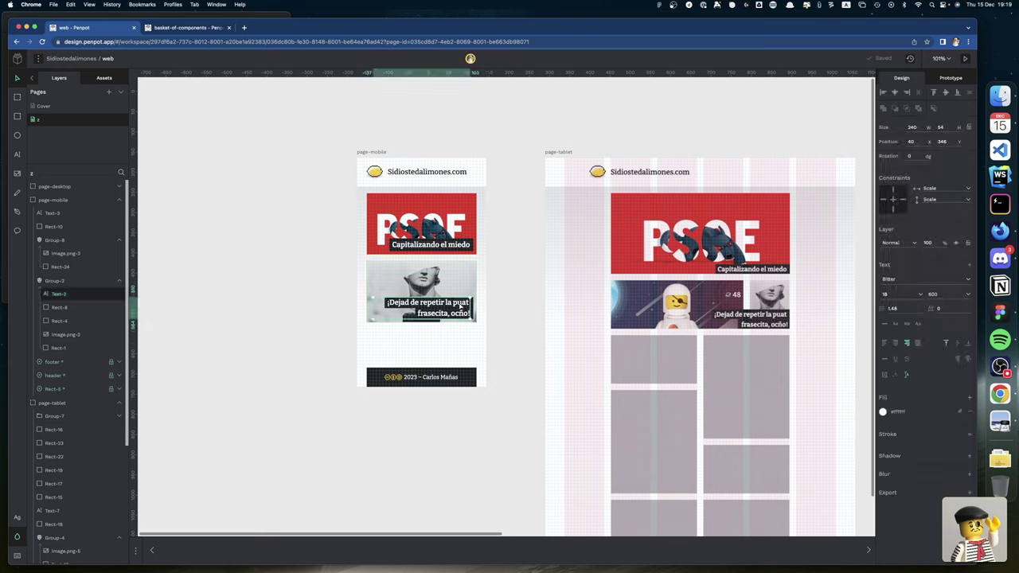
double_click(448, 312)
click(449, 245)
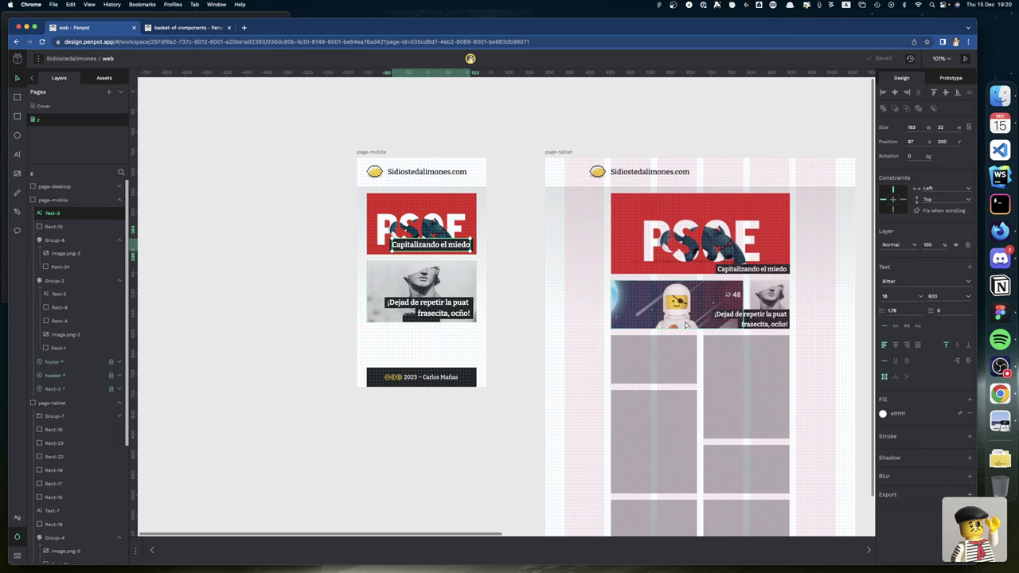
click(422, 307)
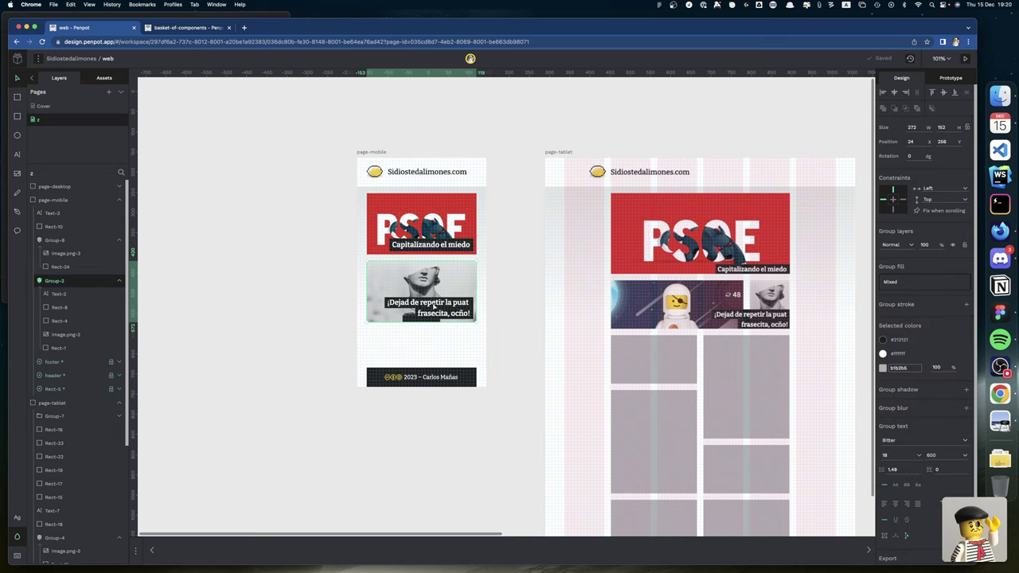
double_click(434, 306)
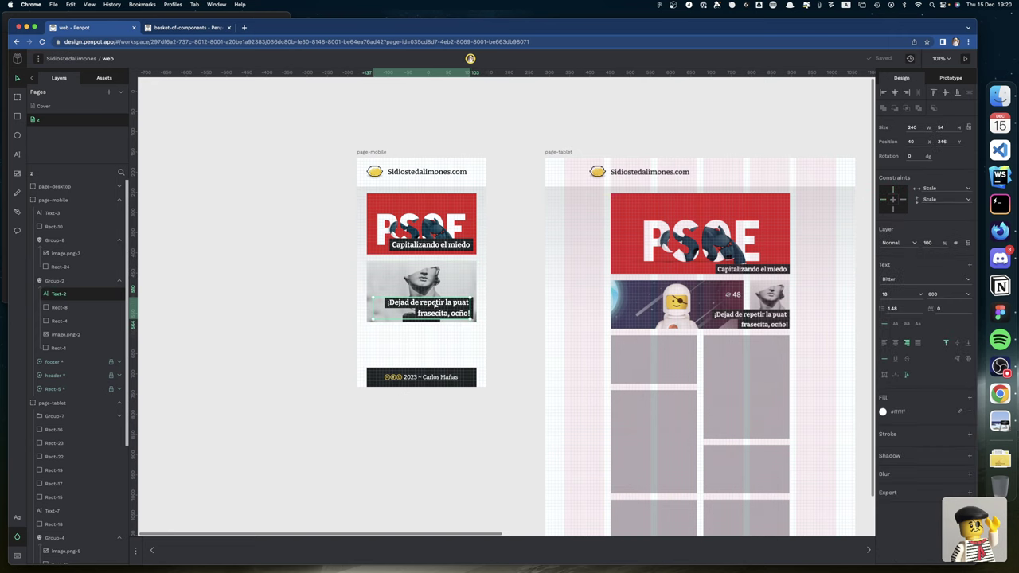
click(429, 244)
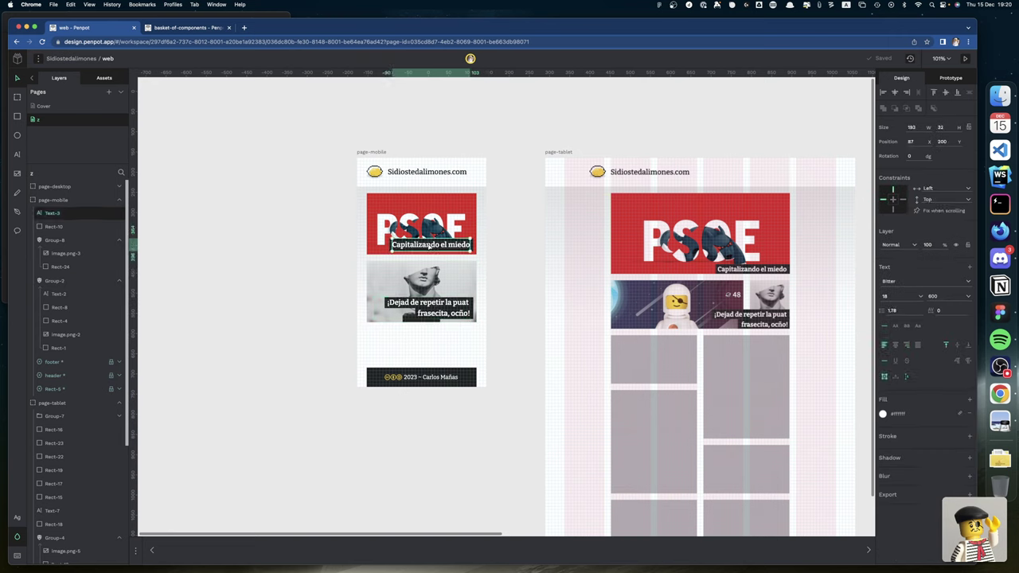
click(908, 311)
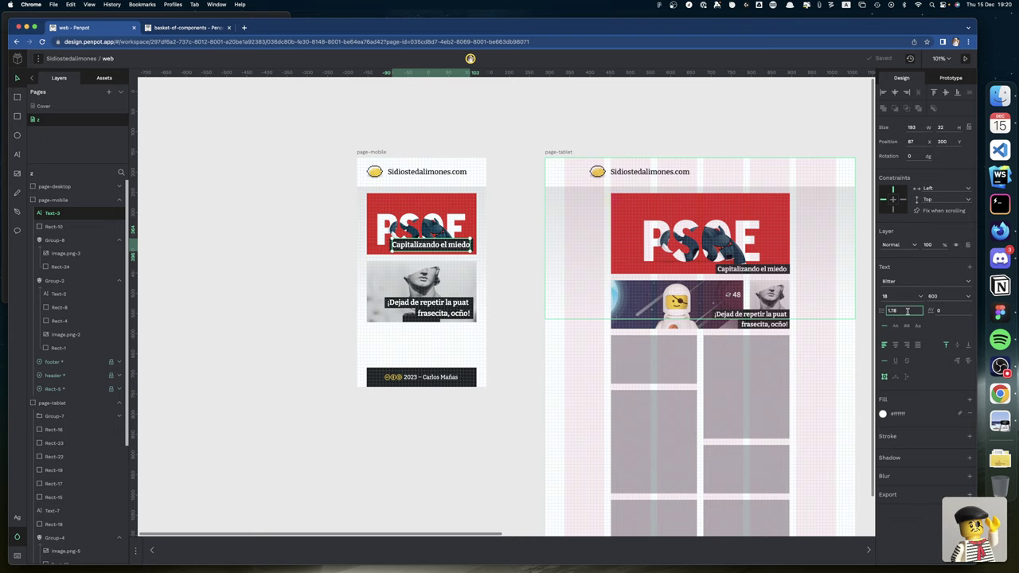
text(1.48)
key(Return)
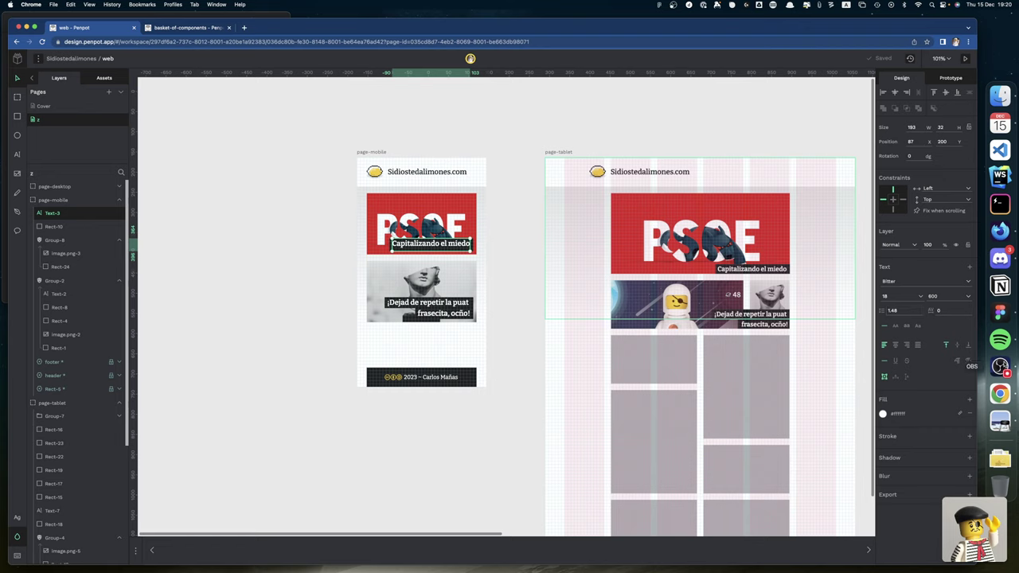
click(906, 377)
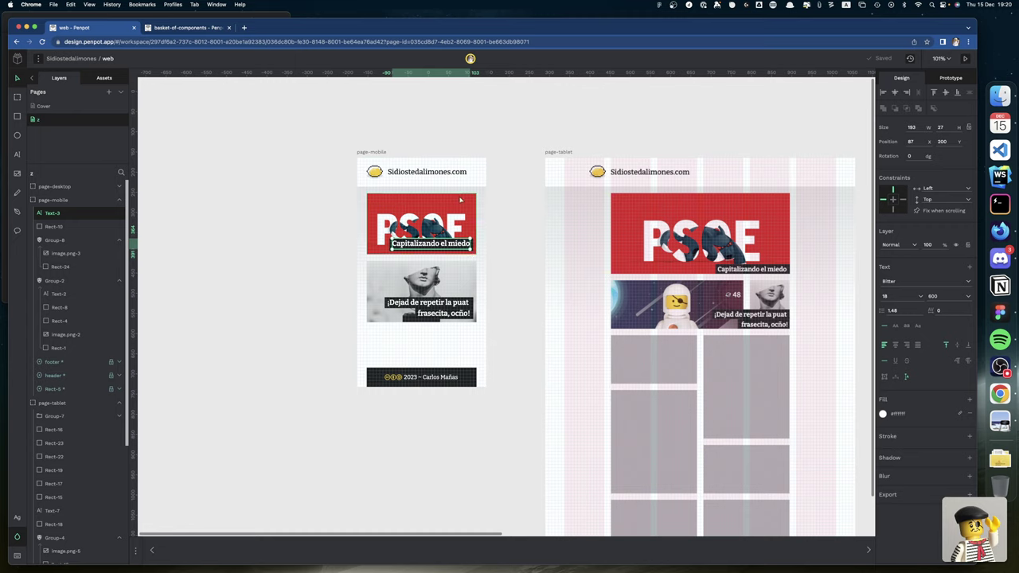
click(495, 236)
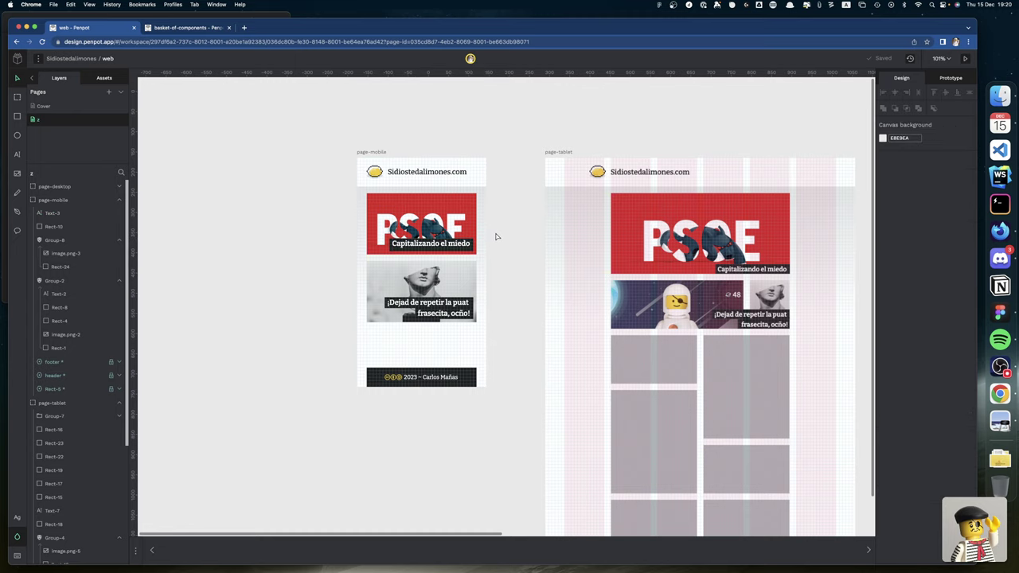
Try to move the mobile red card's caption text lower within its dark background
scroll(470, 242, up, 10)
scroll(469, 242, up, 5)
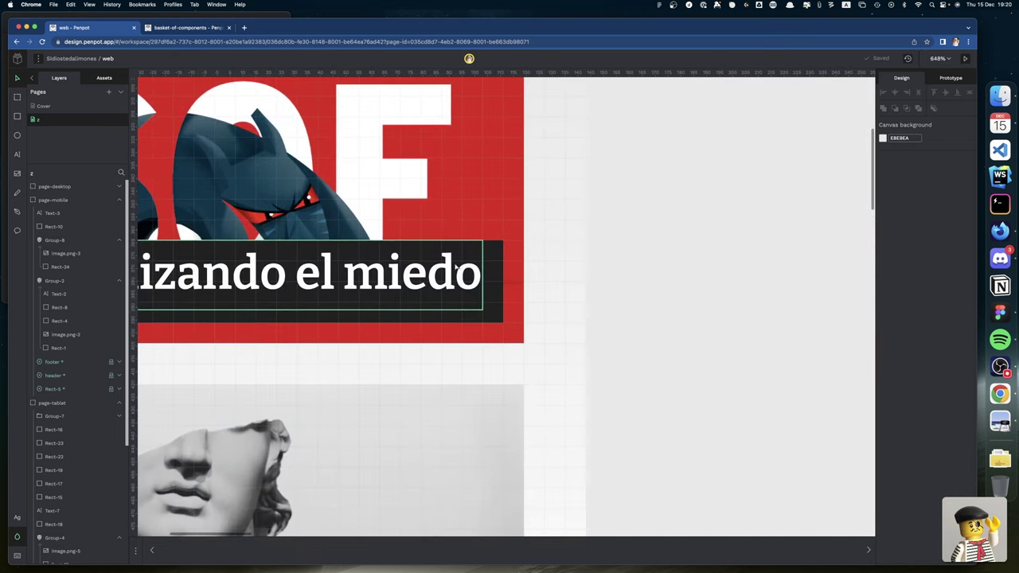
scroll(485, 263, left, 3)
drag(503, 278, 503, 289)
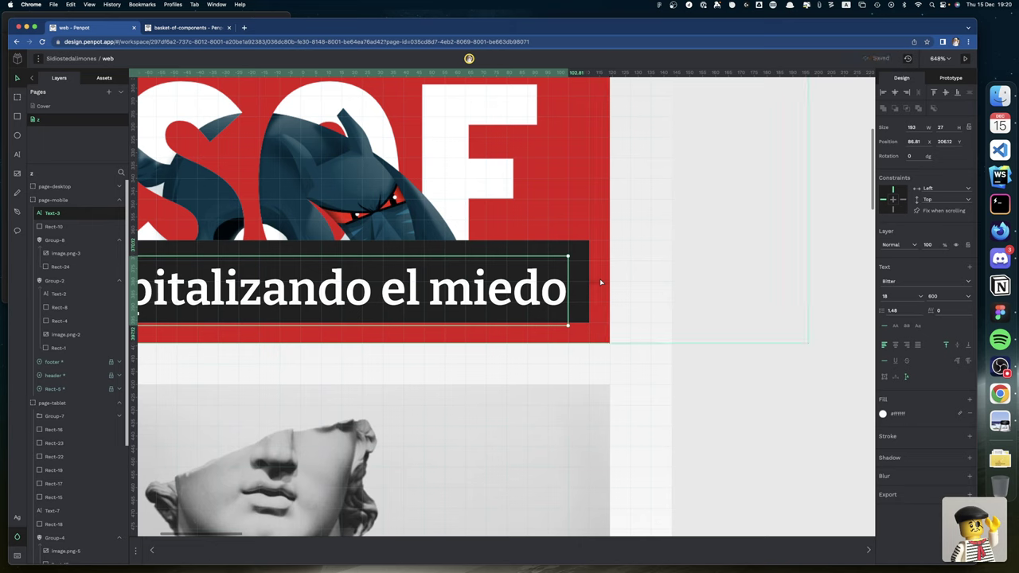
key(super+z)
key(super+z)
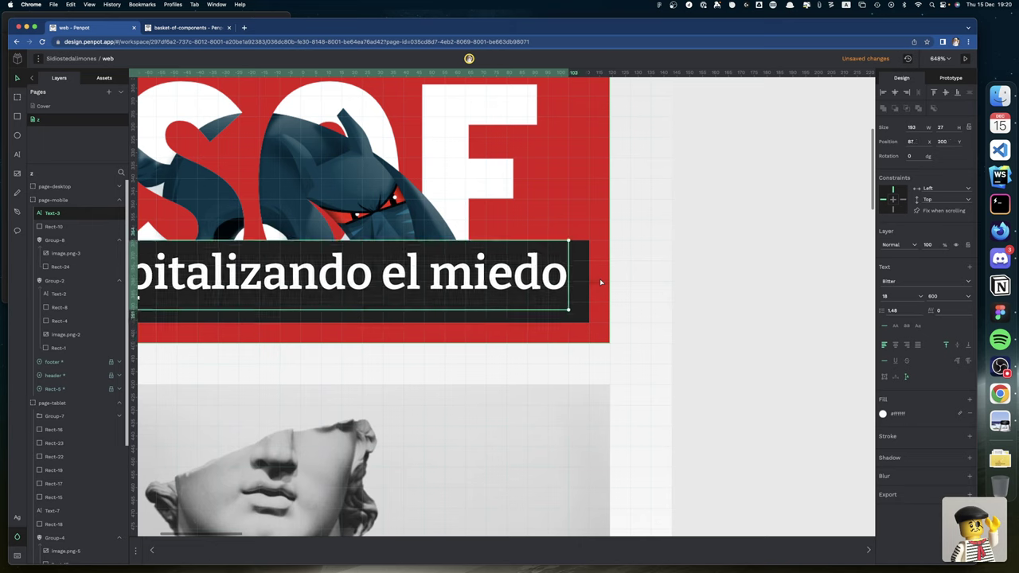
Align the mobile red card's caption to the lower edge of its dark background and shrink the background to 208 by 27 from above
shift+click(576, 287)
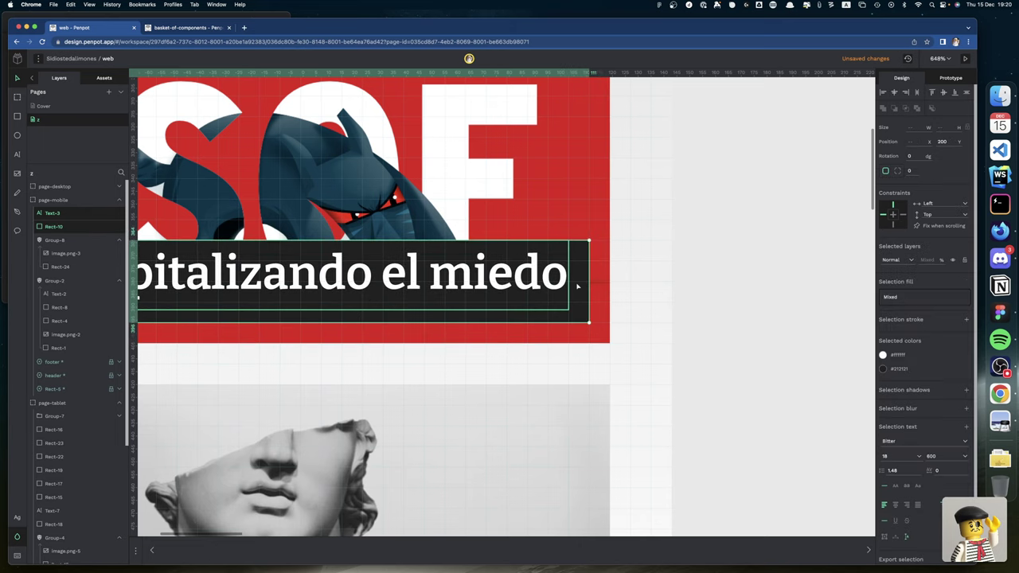
click(955, 92)
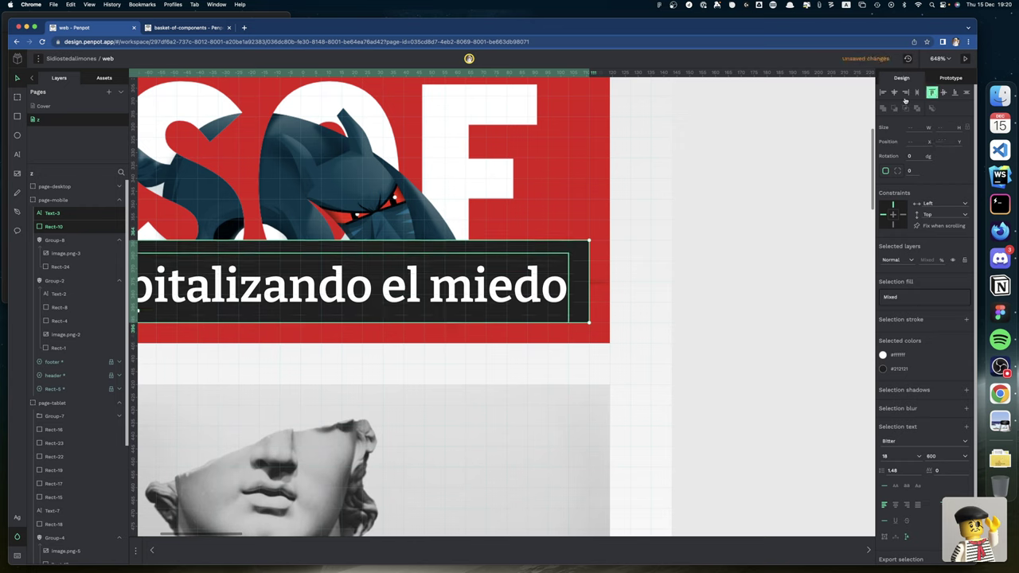
click(583, 257)
drag(577, 238, 573, 253)
scroll(681, 264, left, 5)
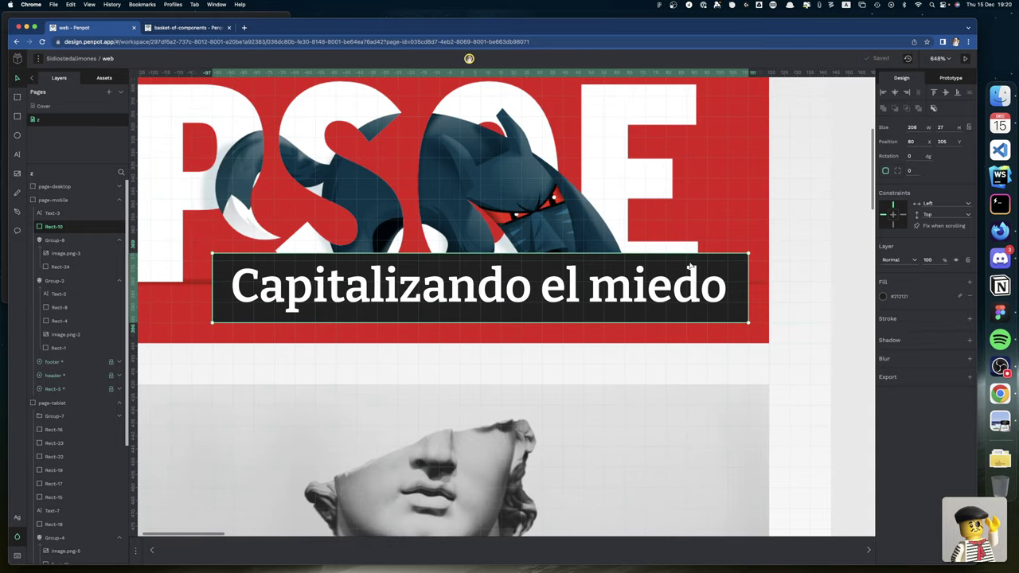
scroll(690, 267, left, 2)
key(super+Tab)
key(super+Tab)
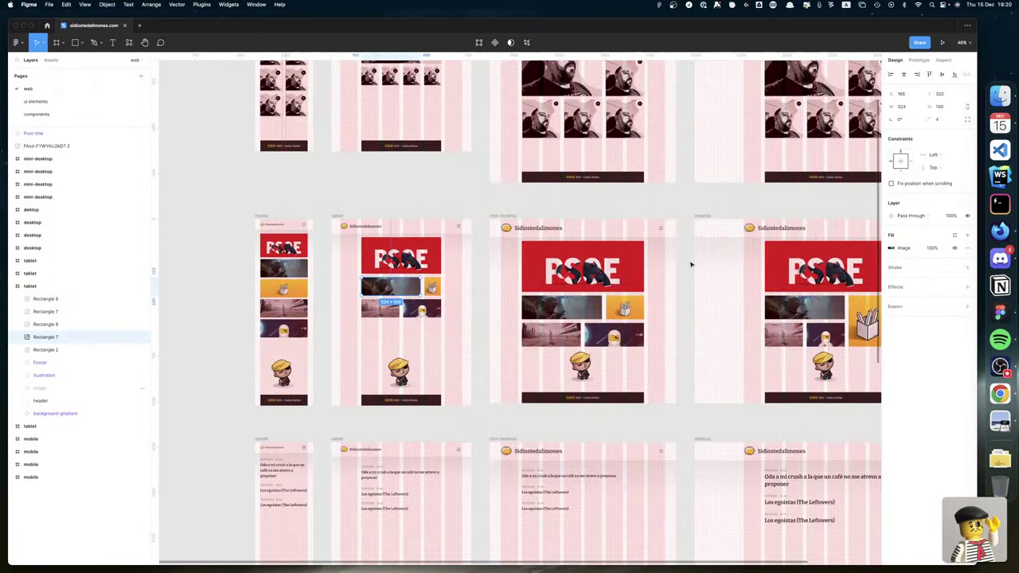
scroll(690, 265, up, 10)
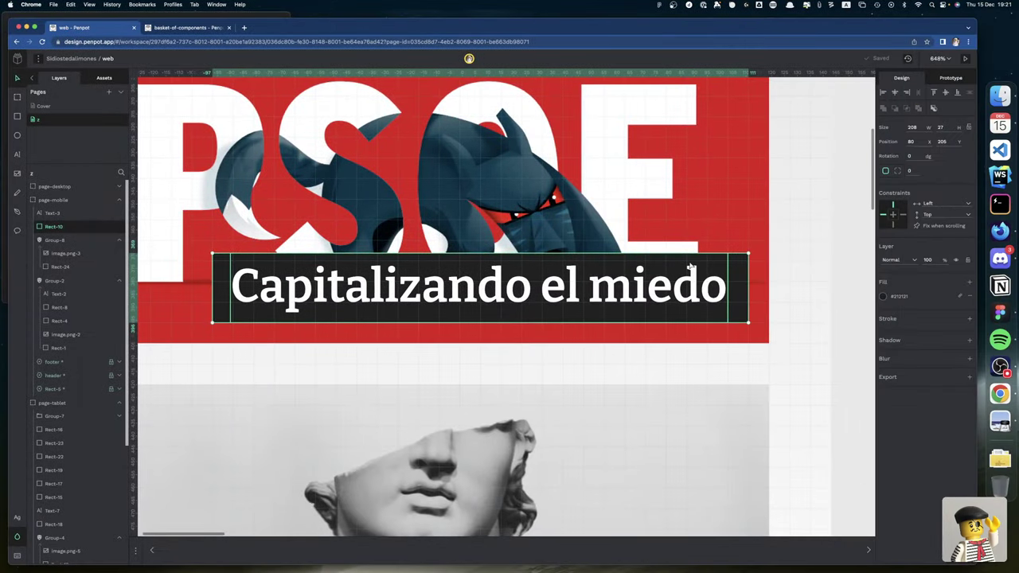
Delete the captions and their dark backgrounds from the tablet page's red card and statue card
key(shift+1)
scroll(615, 263, left, 5)
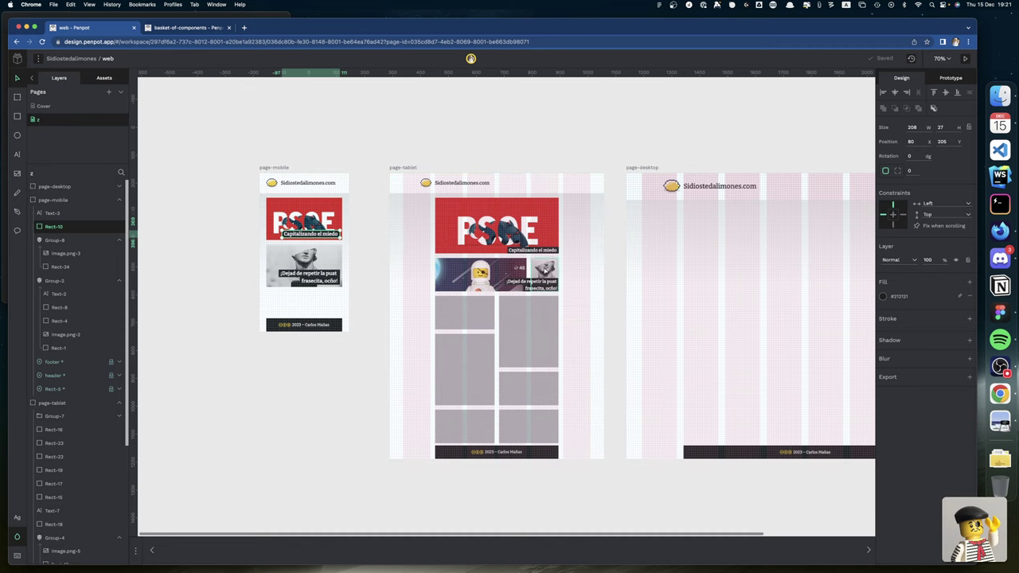
click(529, 254)
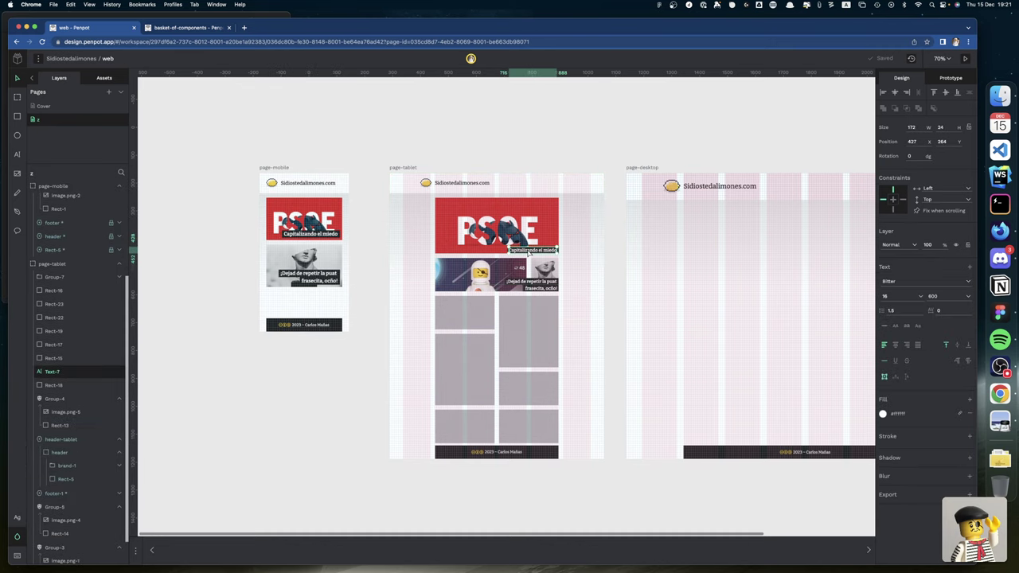
key(Delete)
click(537, 251)
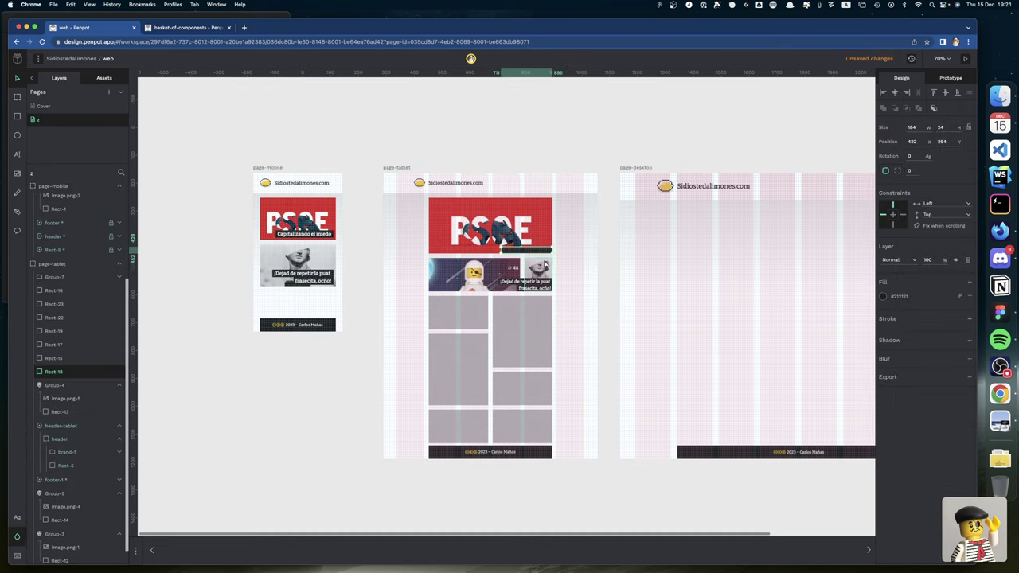
key(Delete)
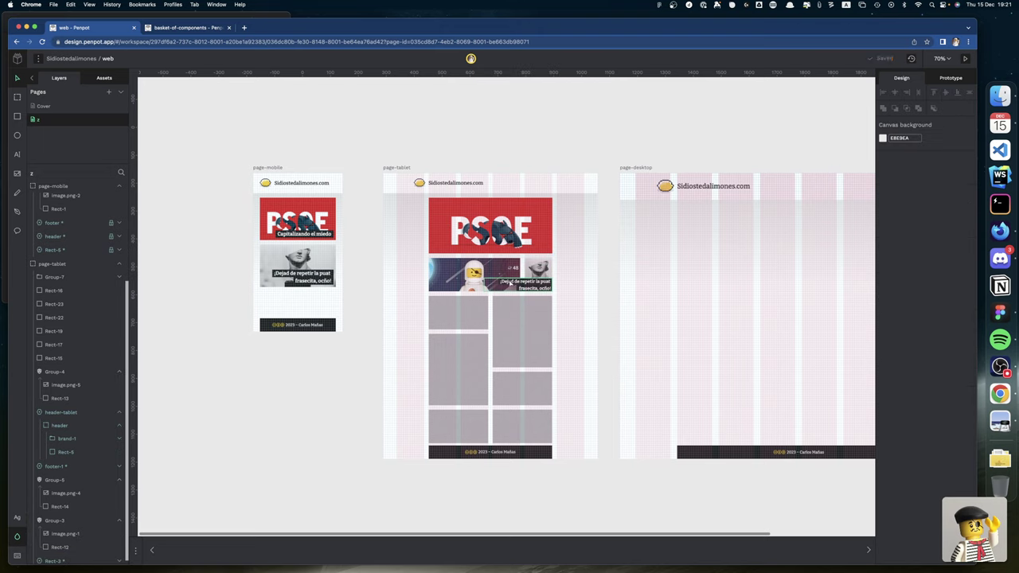
click(512, 284)
key(Delete)
scroll(512, 284, left, 3)
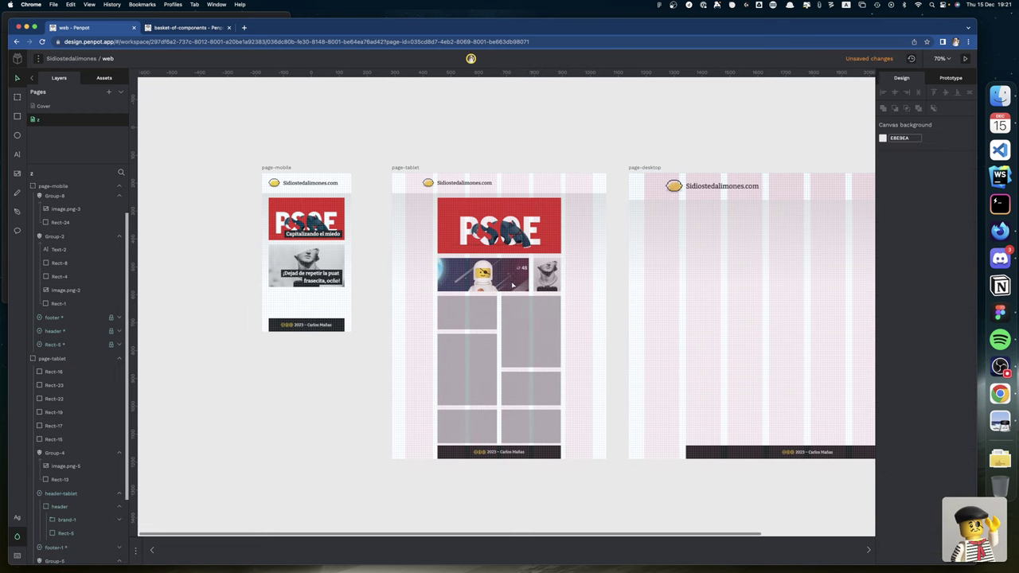
click(331, 274)
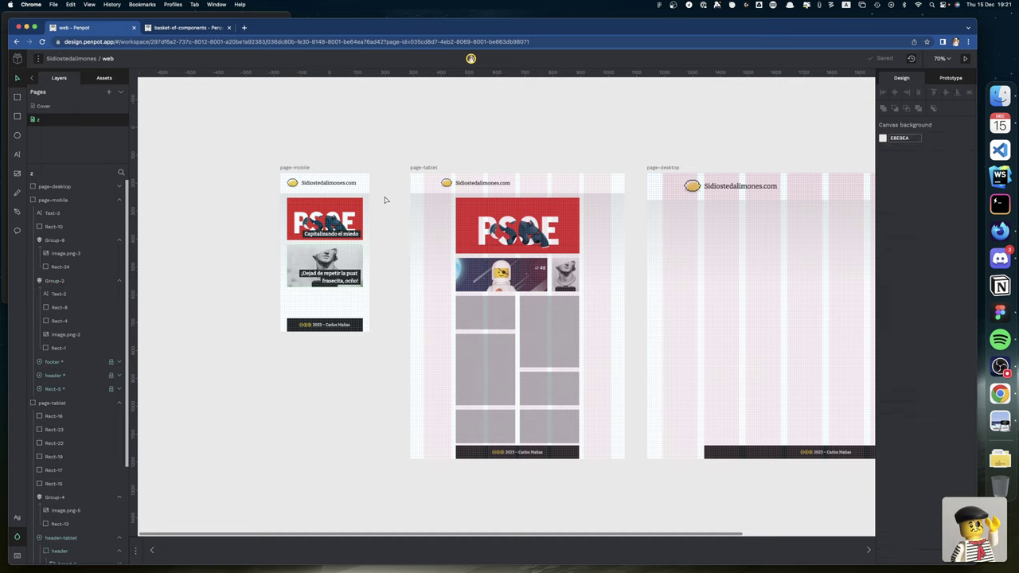
drag(386, 200, 356, 238)
click(382, 231)
Copy the red and statue card captions with their dark backgrounds from the mobile page and paste them onto the tablet page
scroll(351, 281, up, 8)
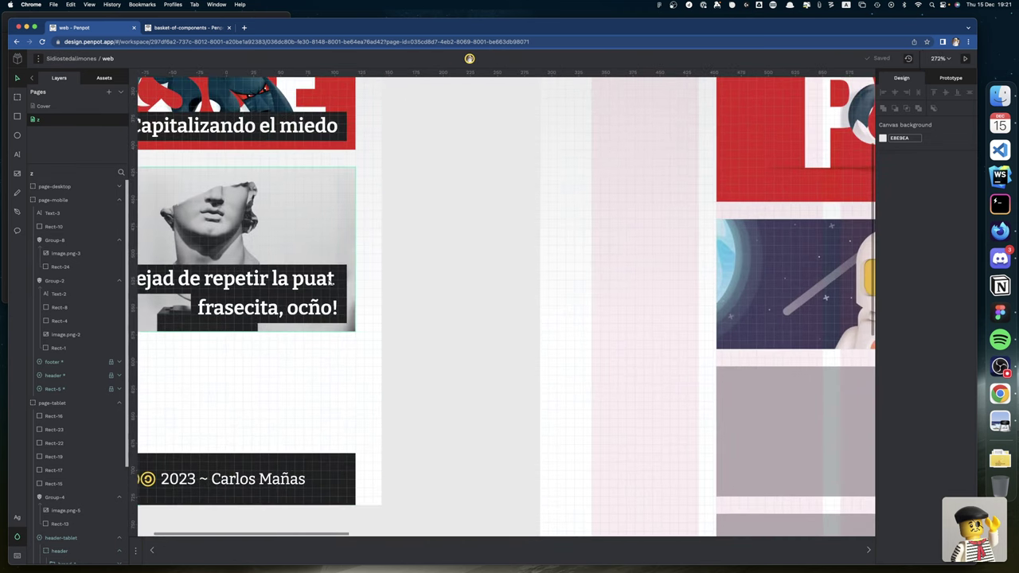
click(345, 276)
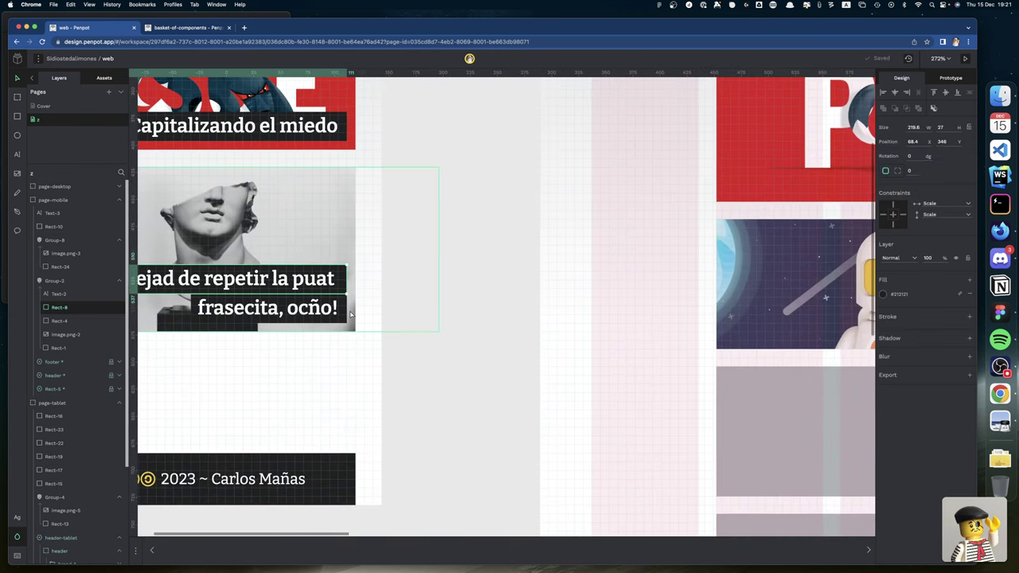
shift+click(334, 310)
shift+click(334, 310)
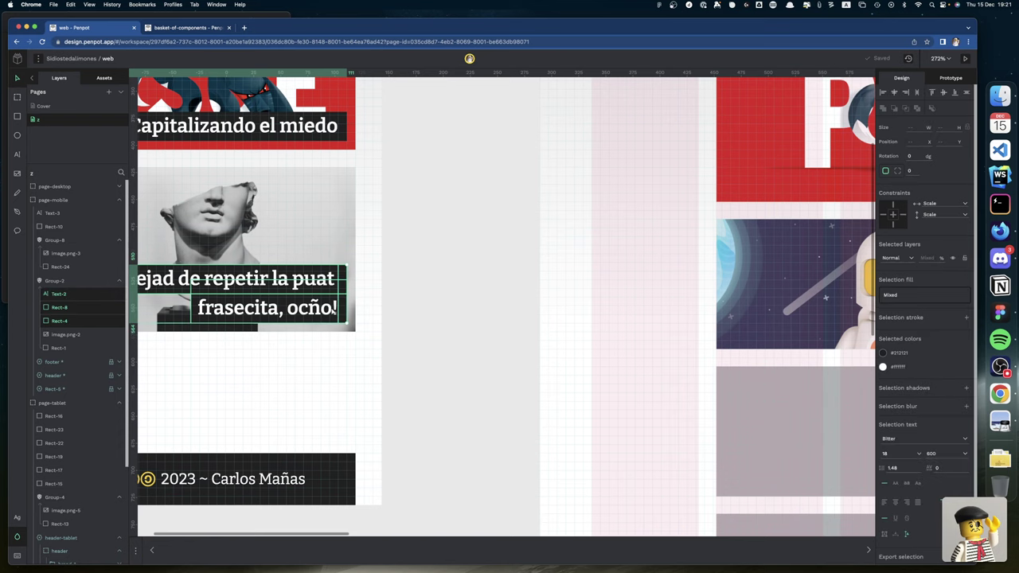
shift+click(332, 130)
scroll(377, 229, up, 1)
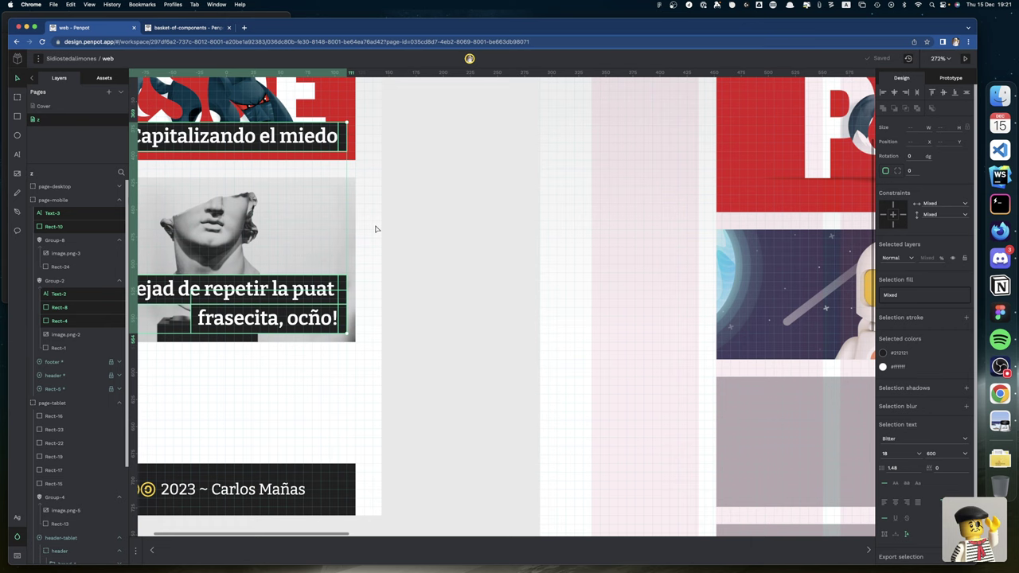
scroll(377, 229, right, 10)
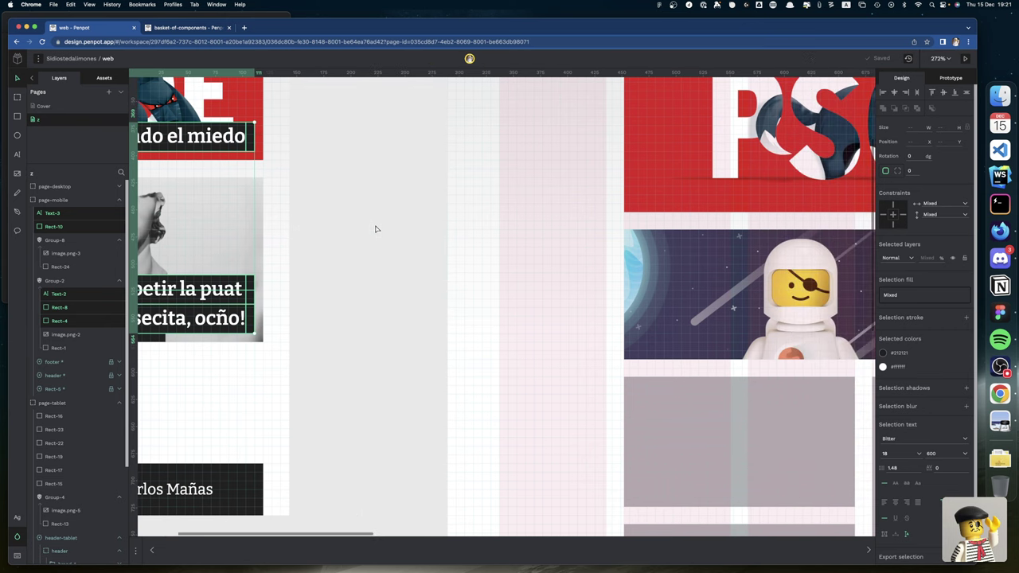
scroll(377, 229, right, 2)
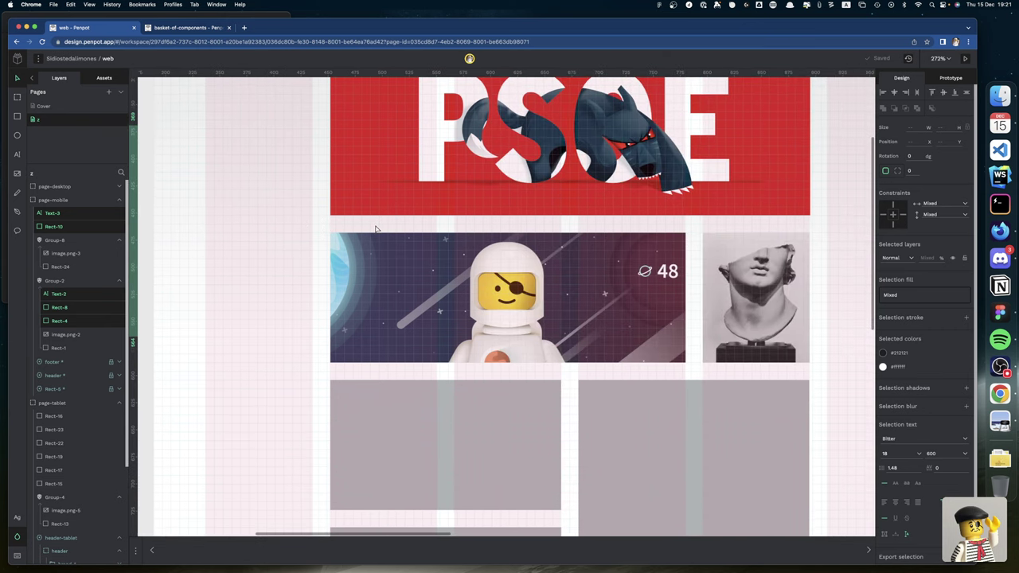
scroll(408, 243, right, 4)
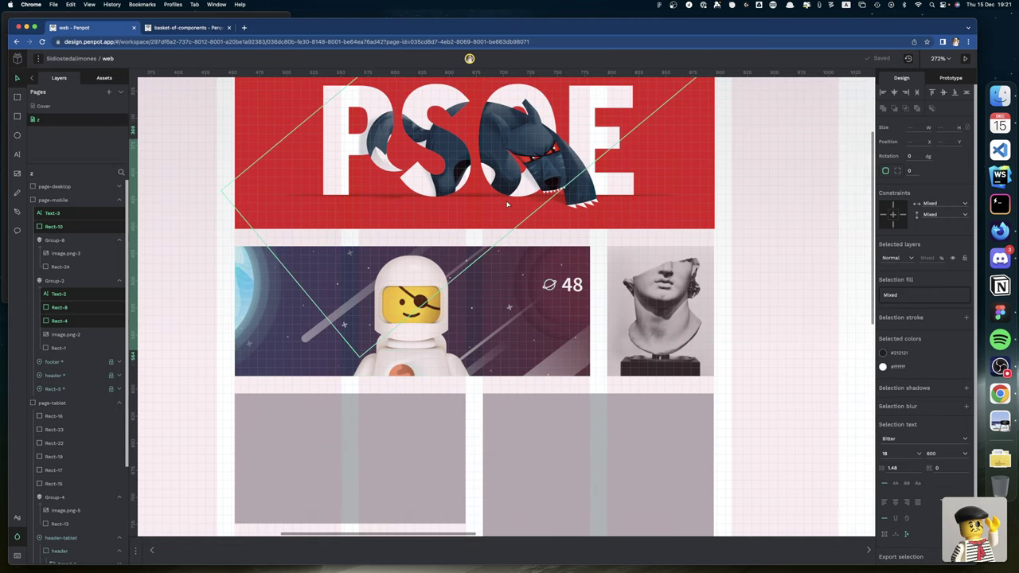
click(507, 205)
key(super+v)
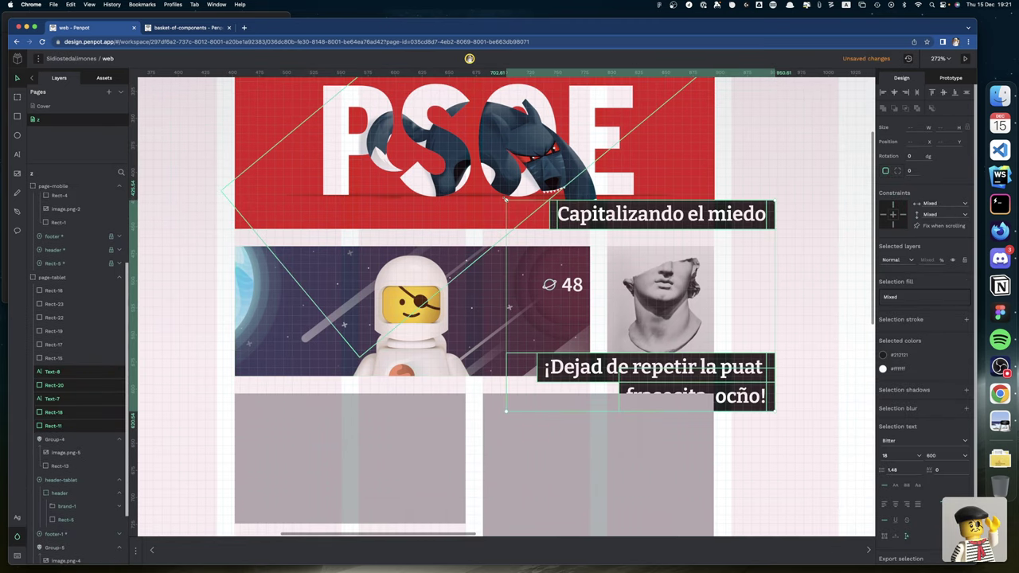
Move the pasted captions left on the tablet page until their backgrounds end at the red card's right edge
key(shift+Left)
key(shift+Left)
key(shift+Left)
key(shift+Left)
key(shift+Left)
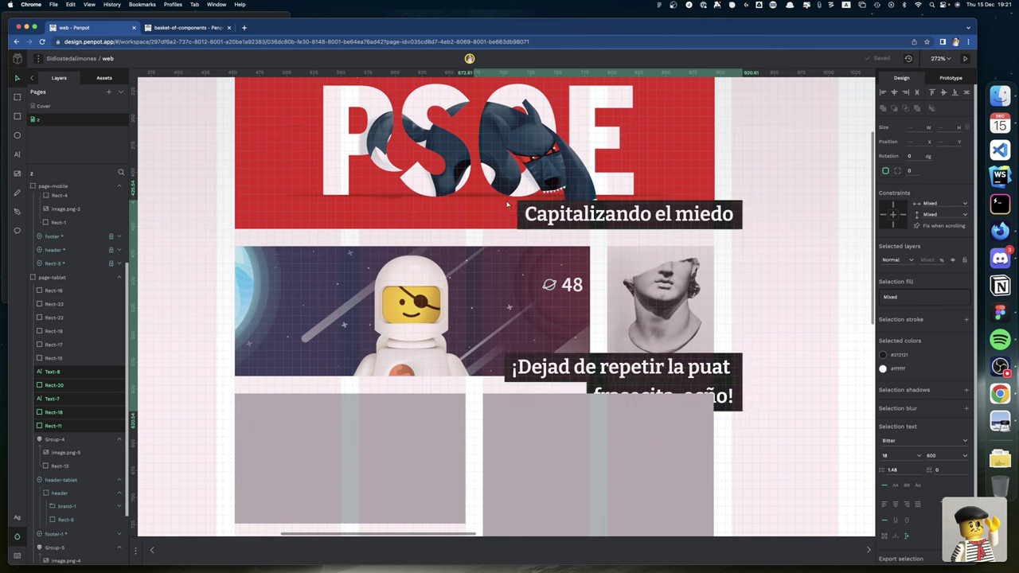
key(Left)
key(Left)
key(Left)
key(Left)
key(Left)
key(Left)
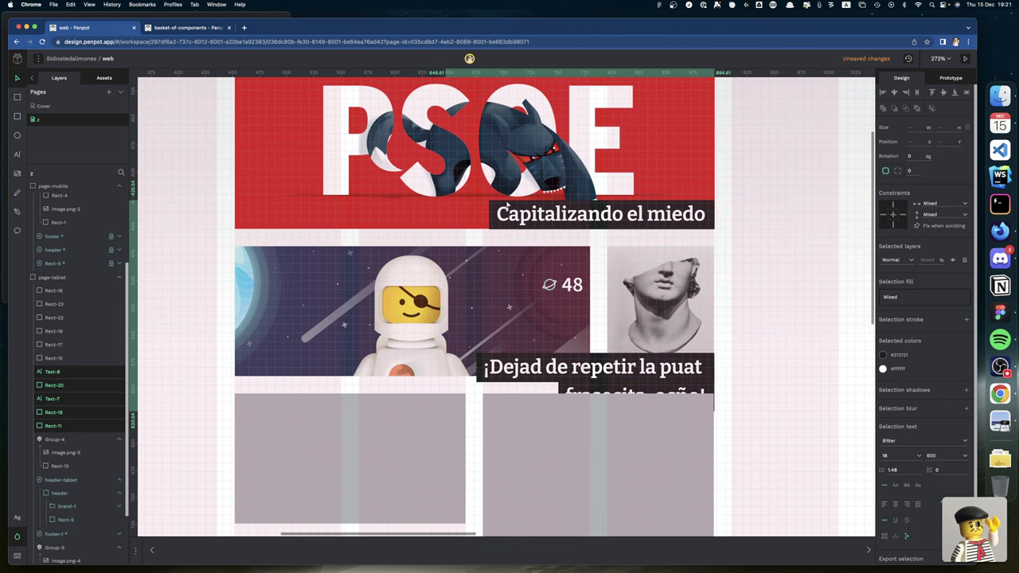
Move the tablet page's statue caption and its two dark backgrounds up to the lower edge of the statue card
click(726, 383)
click(689, 390)
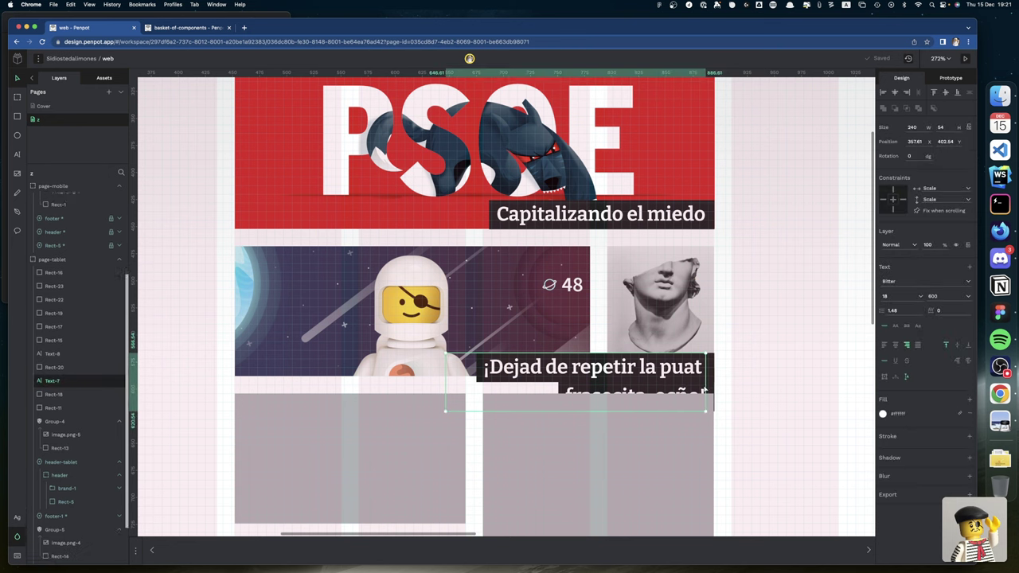
key(shift+Up)
key(shift+Up)
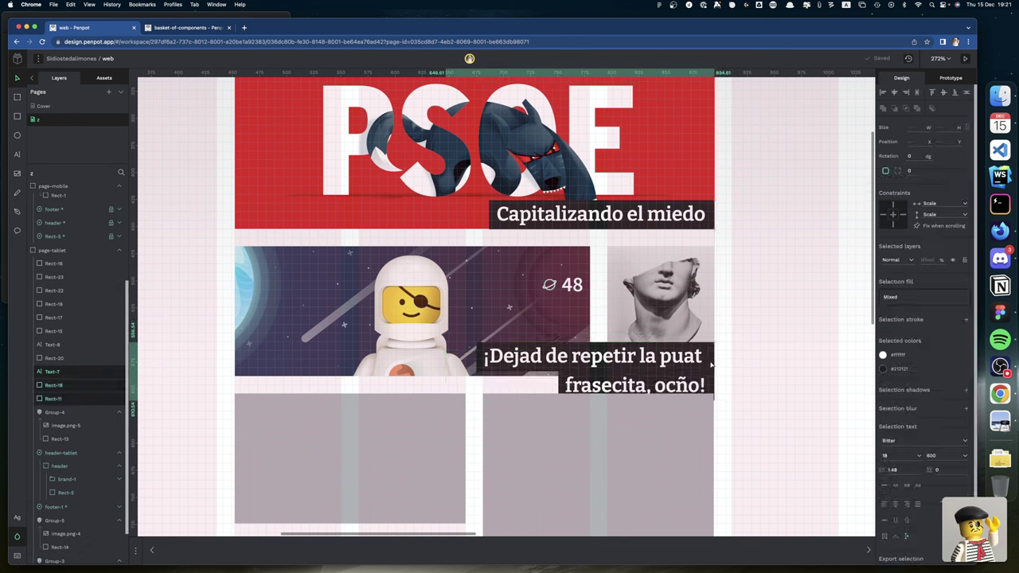
key(Down)
key(Down)
key(Down)
key(Down)
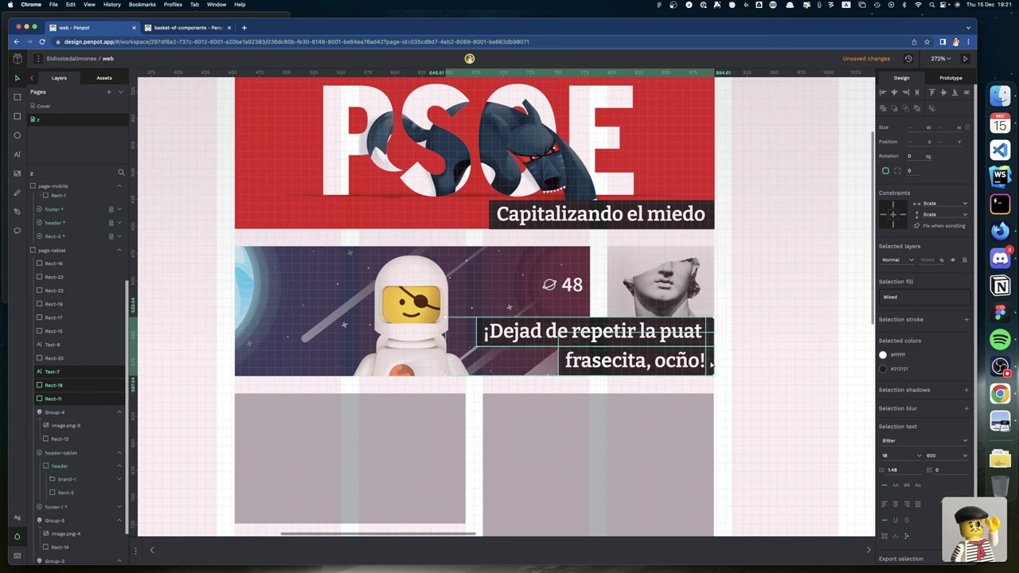
click(723, 363)
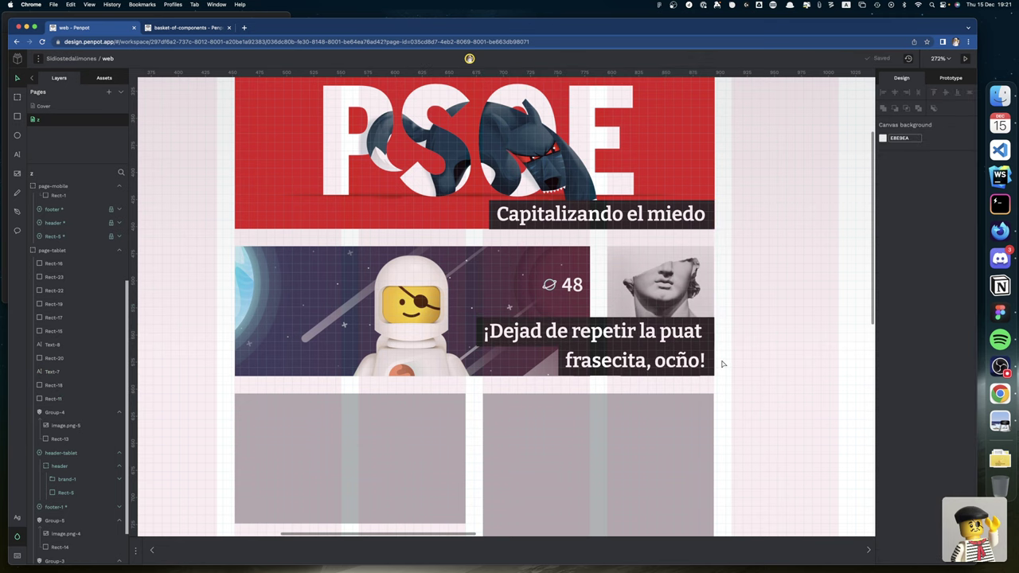
Group the tablet statue caption with its dark backgrounds and align the group to the statue card's right and lower edges
click(709, 341)
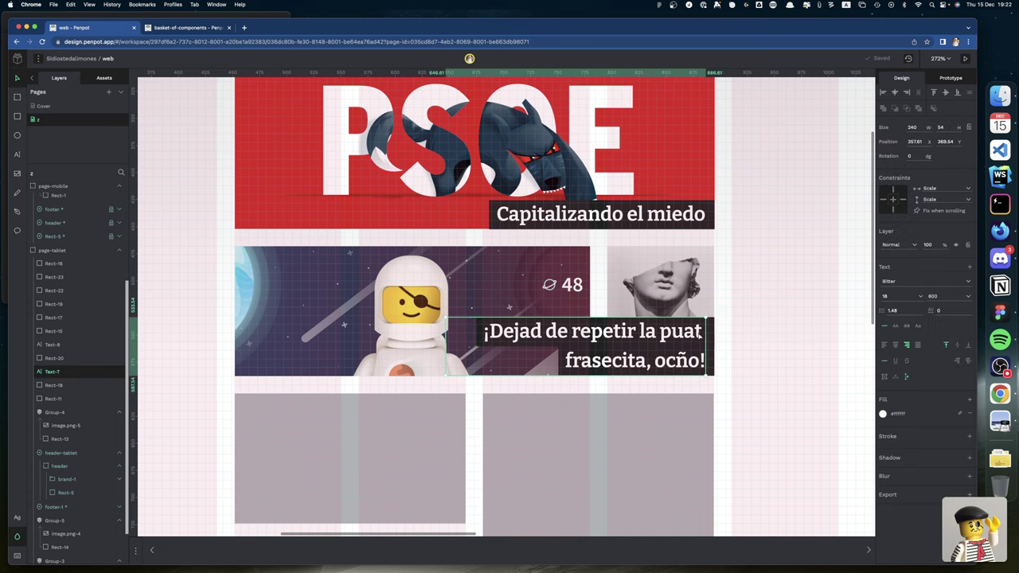
shift+click(711, 364)
shift+click(711, 327)
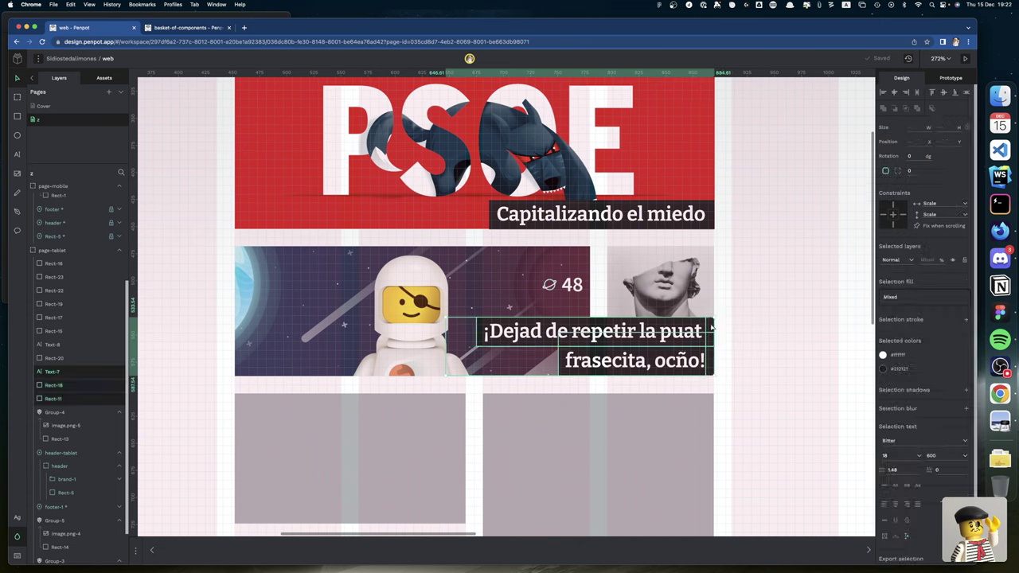
key(super+g)
key(shift+Left)
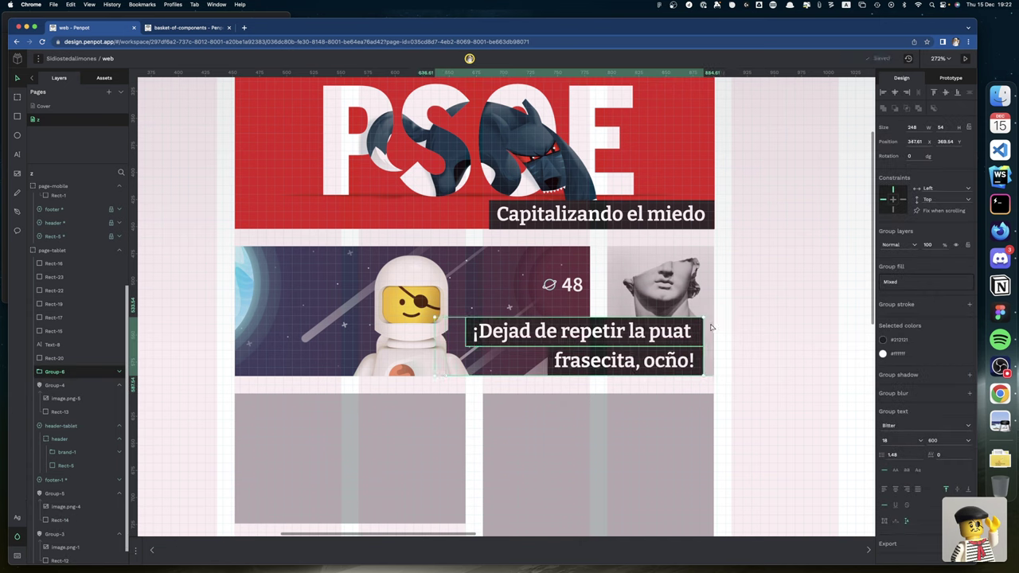
key(shift+Up)
shift+click(709, 329)
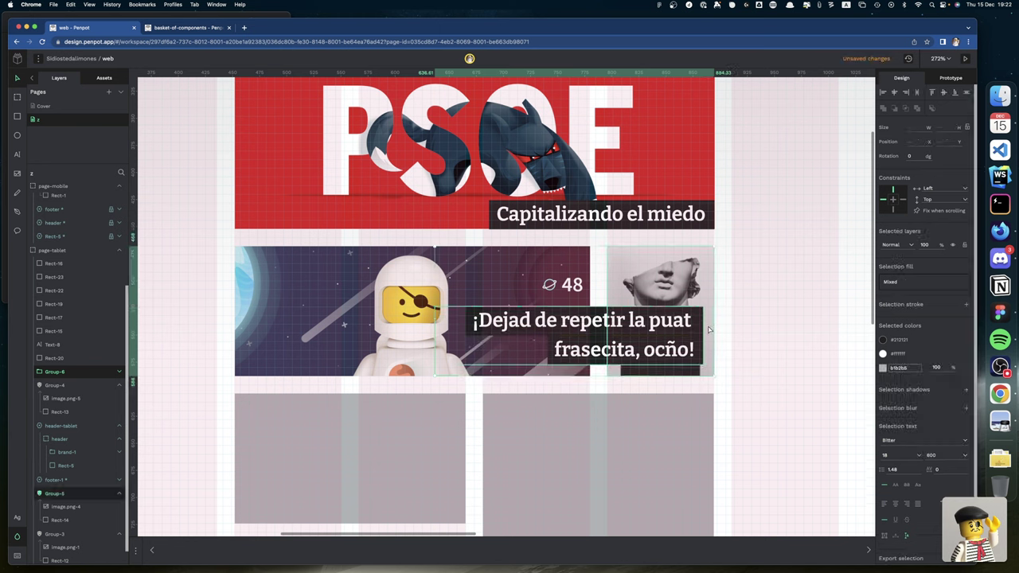
click(905, 93)
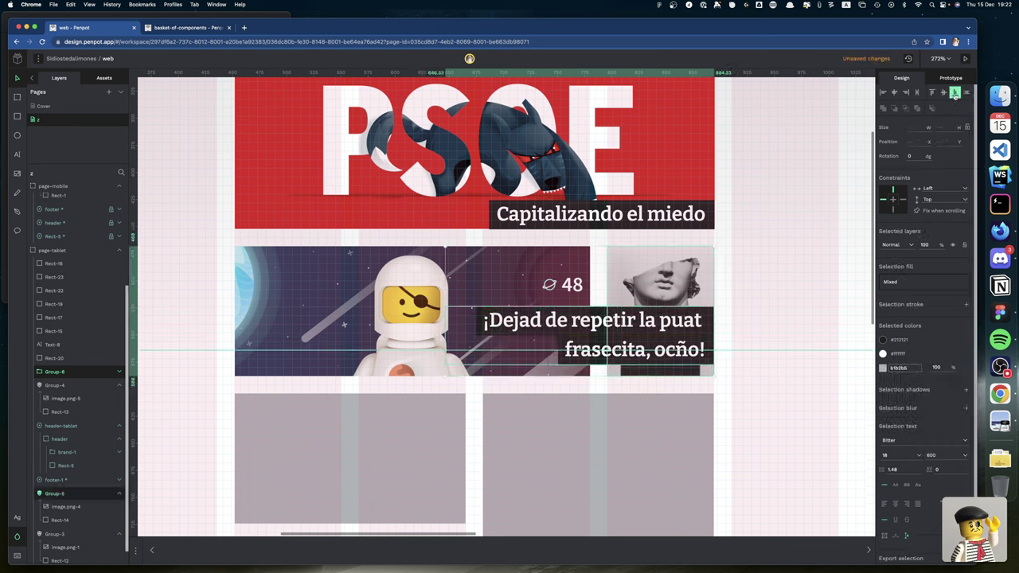
click(955, 92)
click(693, 223)
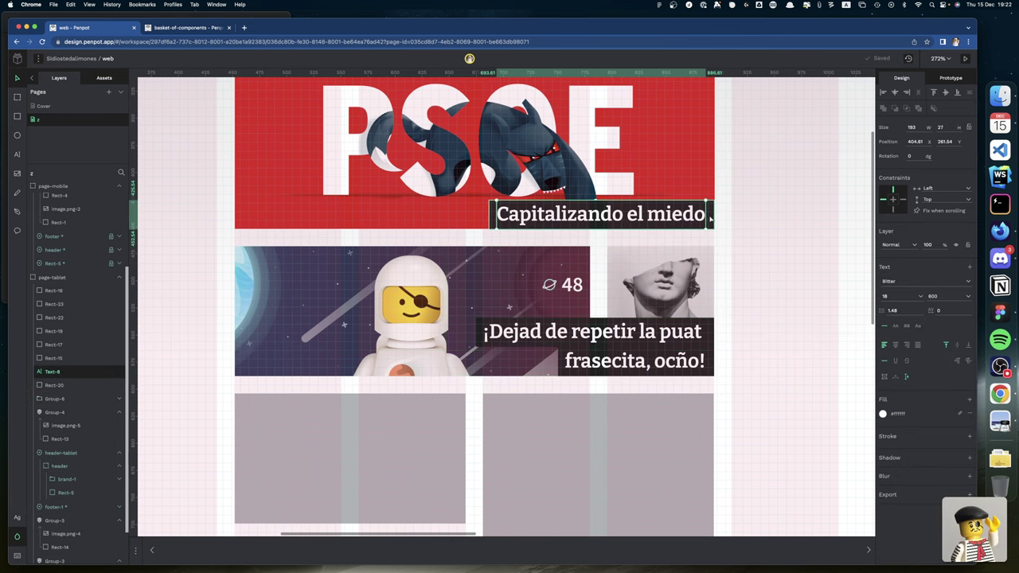
shift+click(711, 219)
key(ctrl+d)
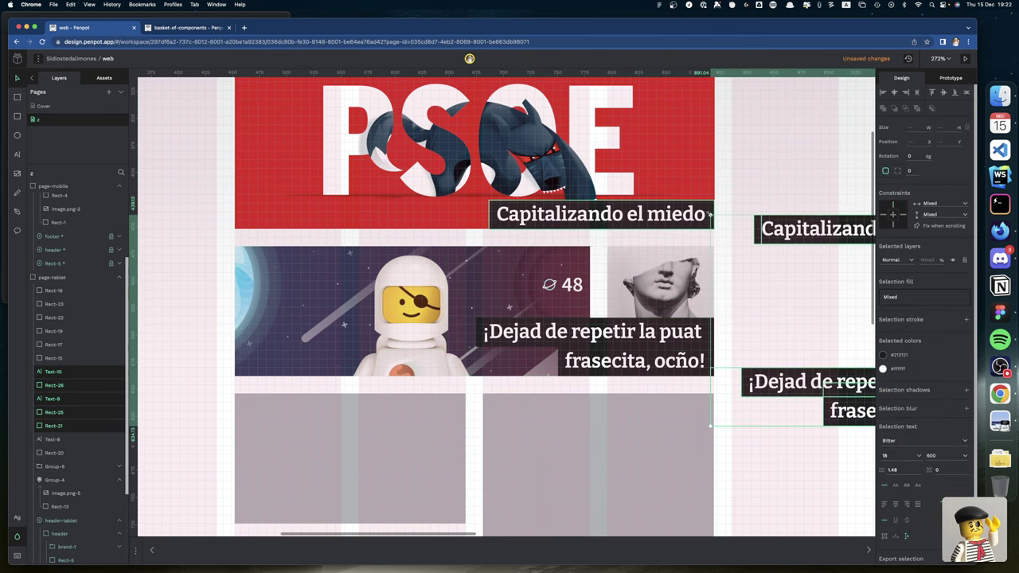
key(Delete)
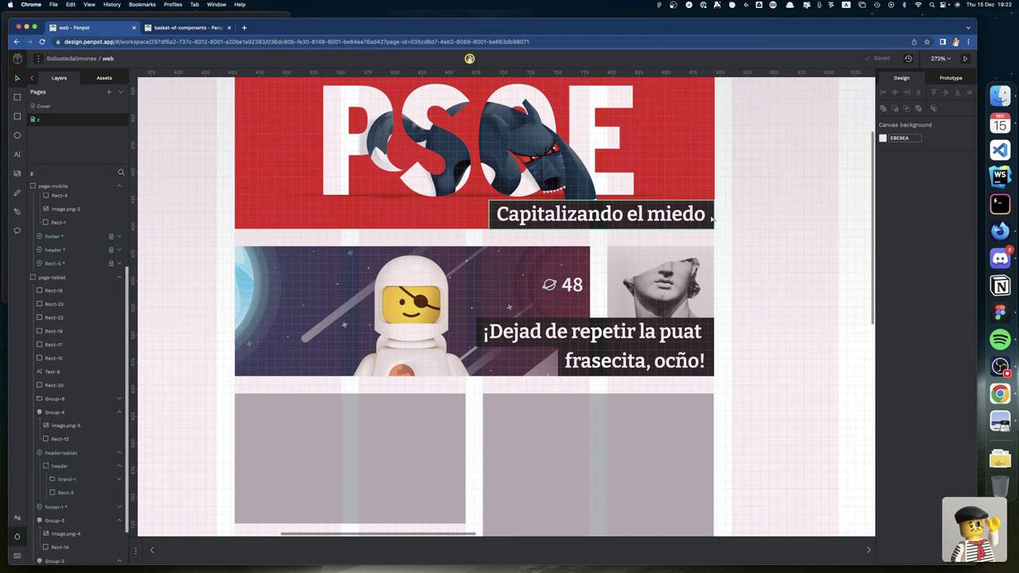
Group the tablet page's "Capitalizando el miedo" caption with its background and align the group to the red card's right and lower edges
click(689, 217)
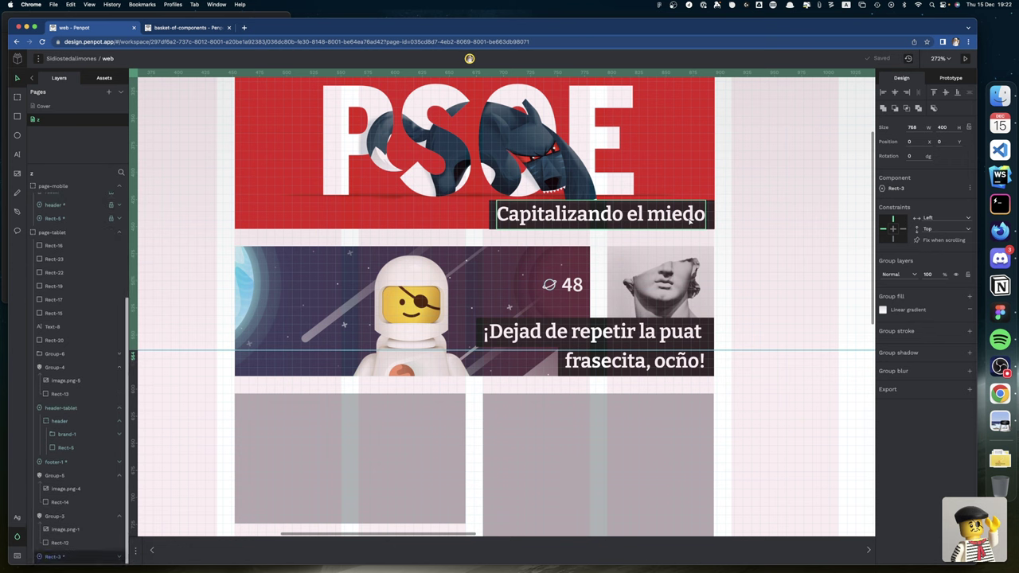
double_click(689, 217)
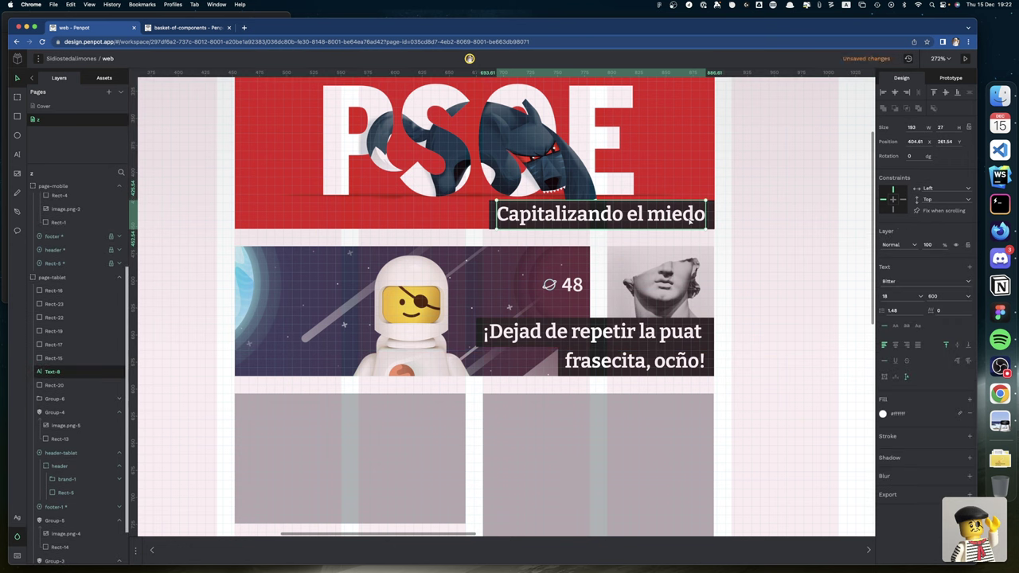
shift+click(711, 223)
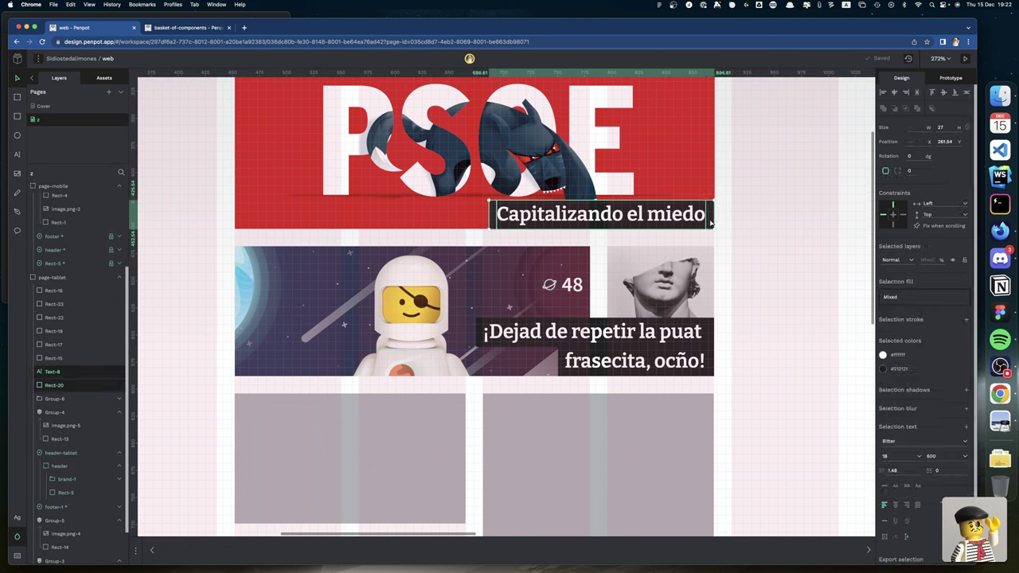
key(ctrl+g)
key(shift+Up)
key(shift+Left)
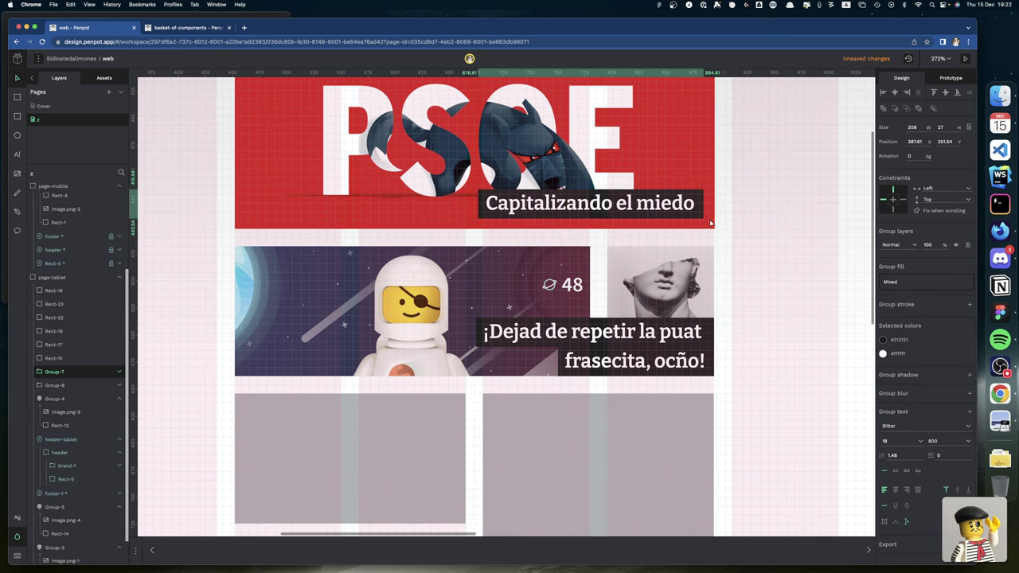
shift+click(715, 229)
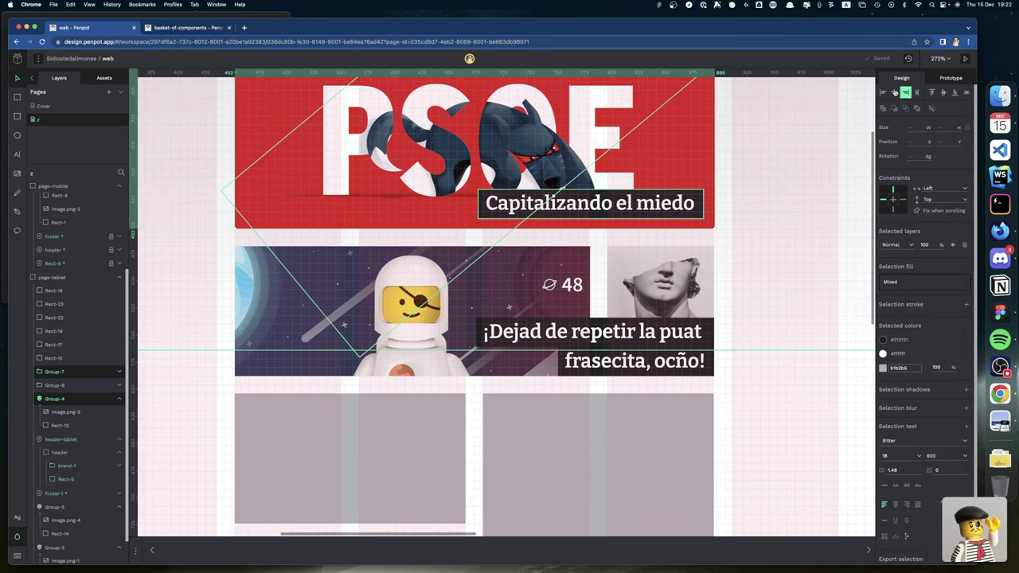
click(905, 93)
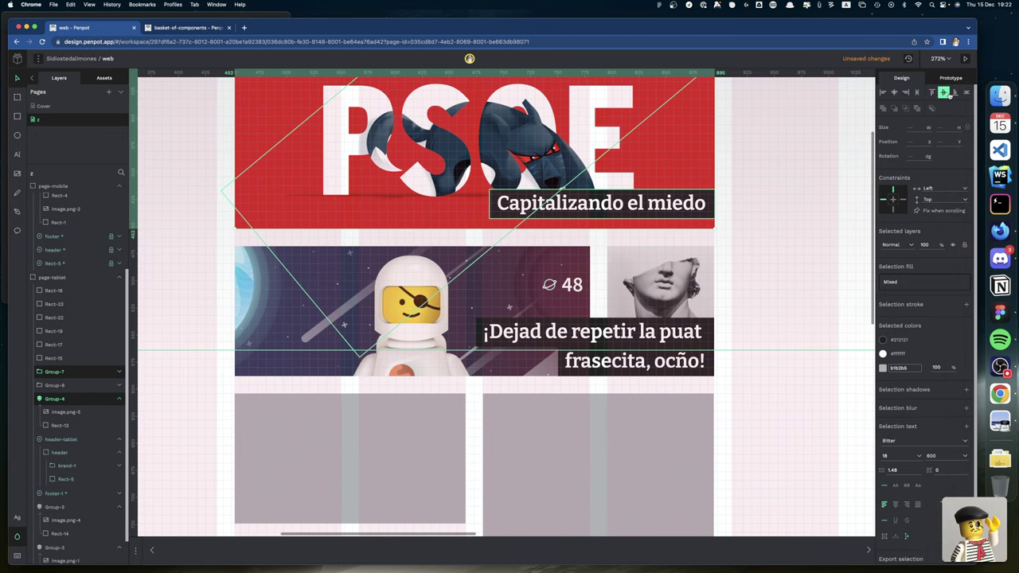
click(954, 92)
key(super+k)
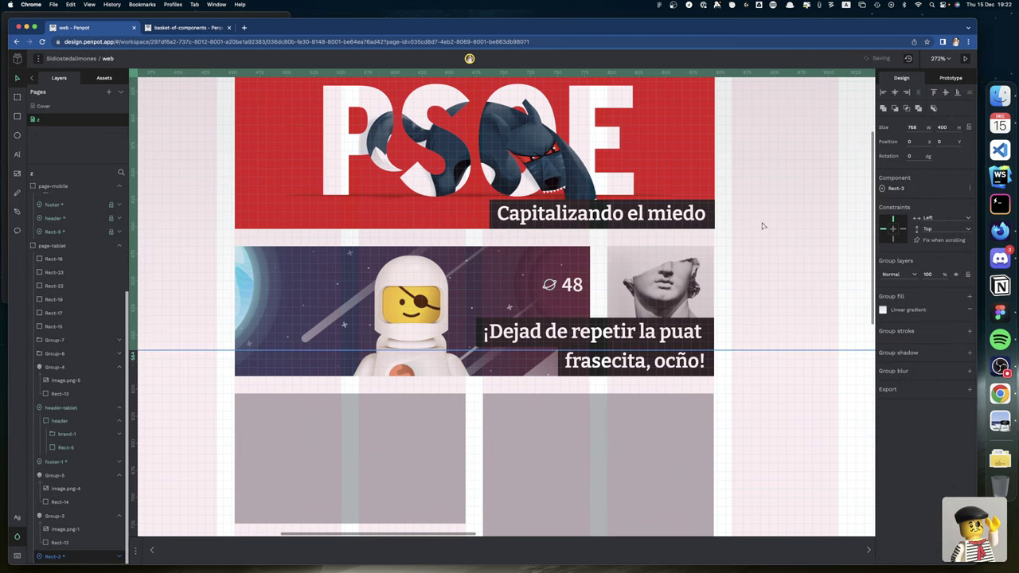
Examine the placement of the new captions on the tablet page's cards and compare the layout with the mobile page
scroll(762, 226, down, 3)
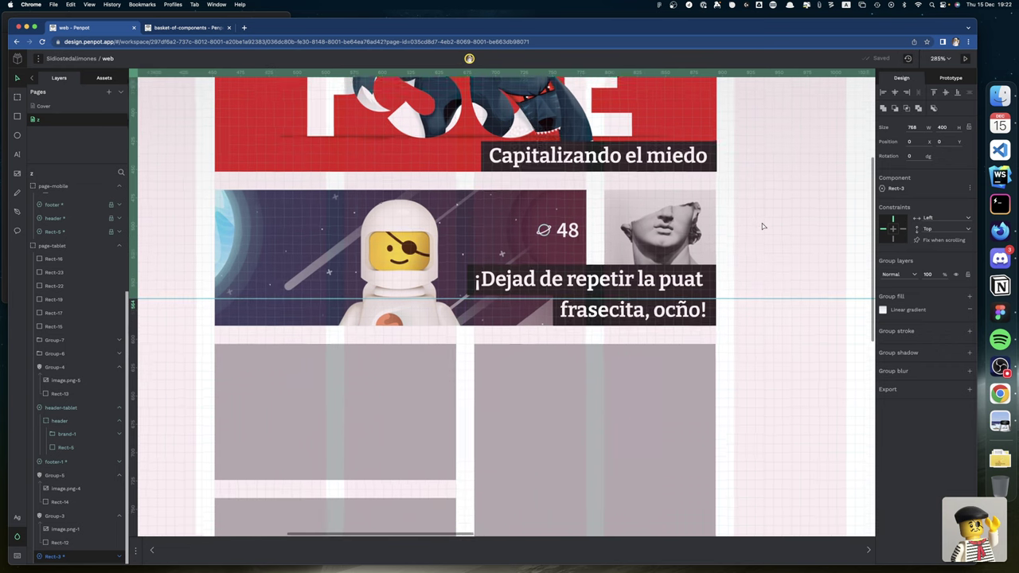
scroll(762, 226, up, 4)
scroll(762, 226, down, 5)
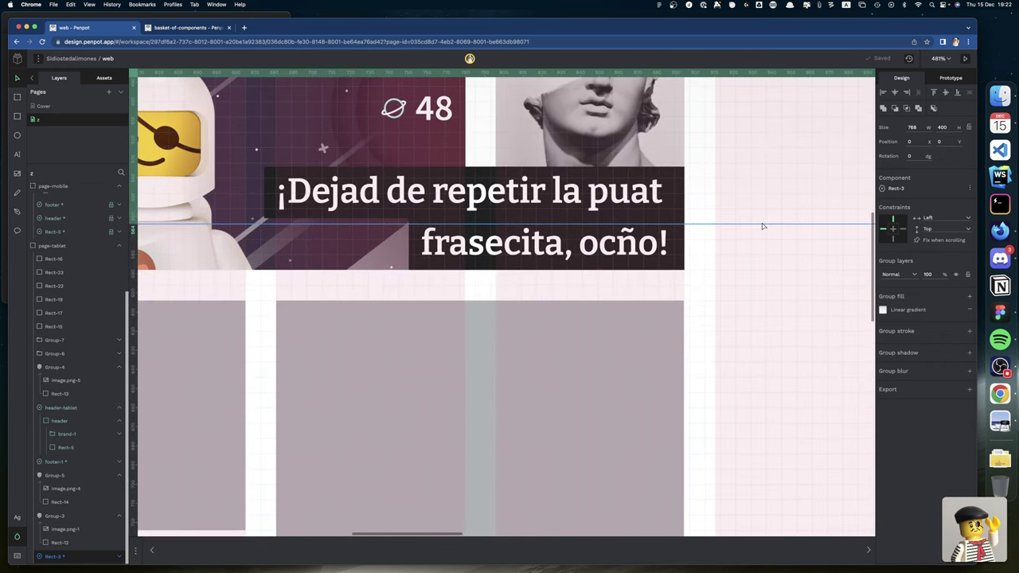
scroll(761, 226, up, 3)
scroll(762, 226, down, 10)
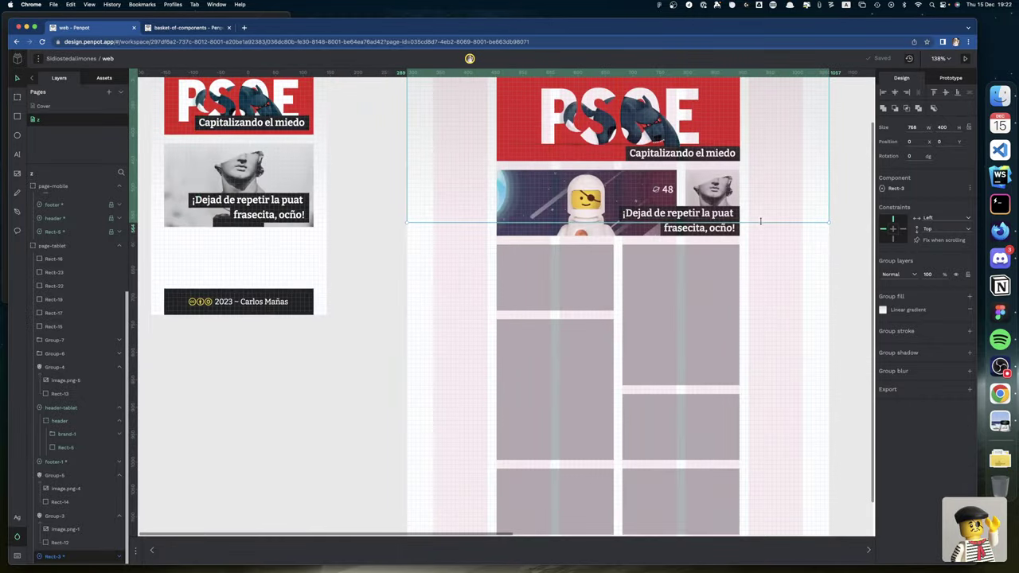
scroll(760, 221, down, 5)
key(Escape)
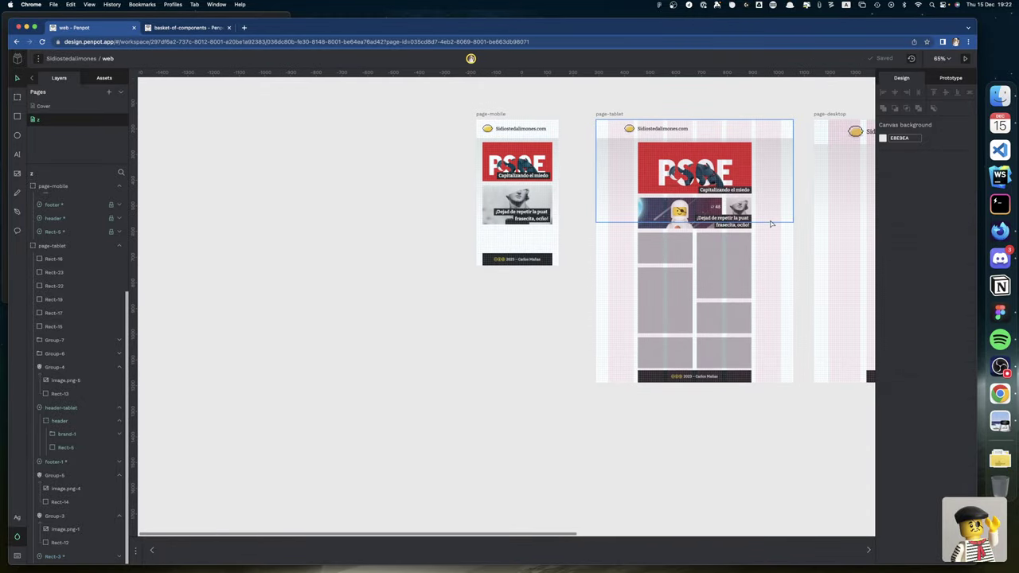
scroll(648, 294, right, 3)
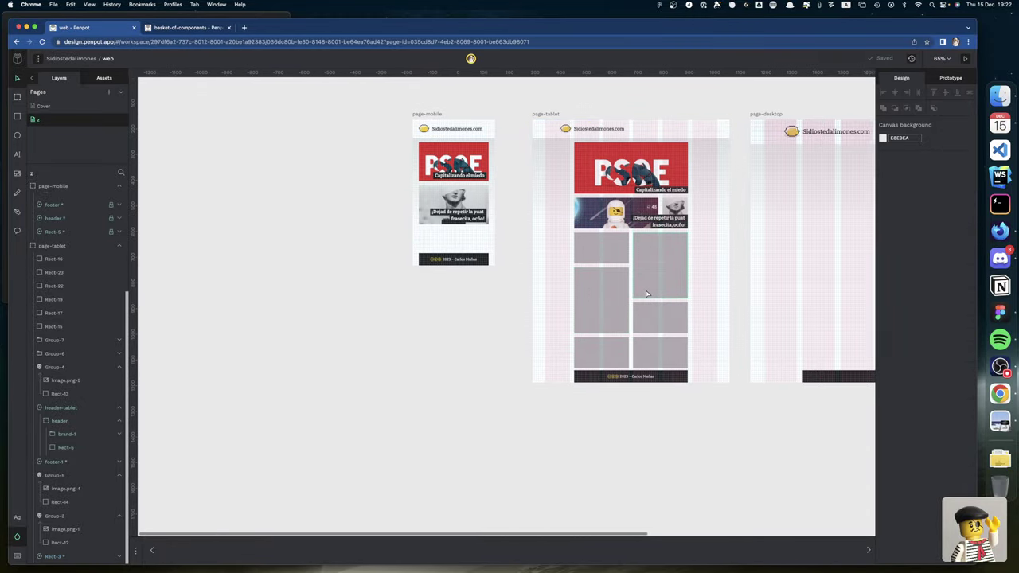
scroll(646, 293, right, 1)
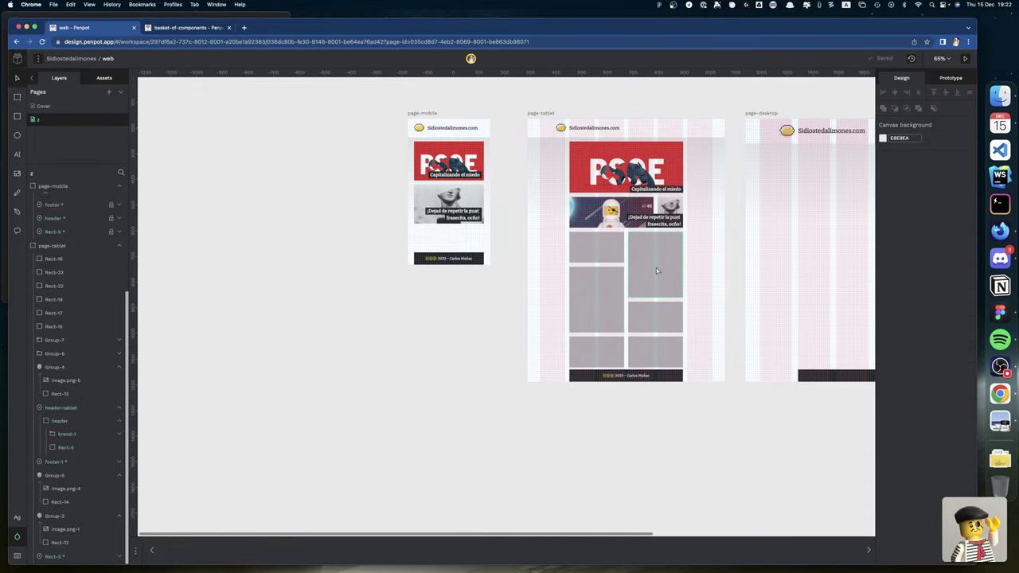
Nudge the "Capitalizando el miedo" caption group inward on the tablet page's red card, to X 382 and Y 245
click(534, 114)
key(shift+2)
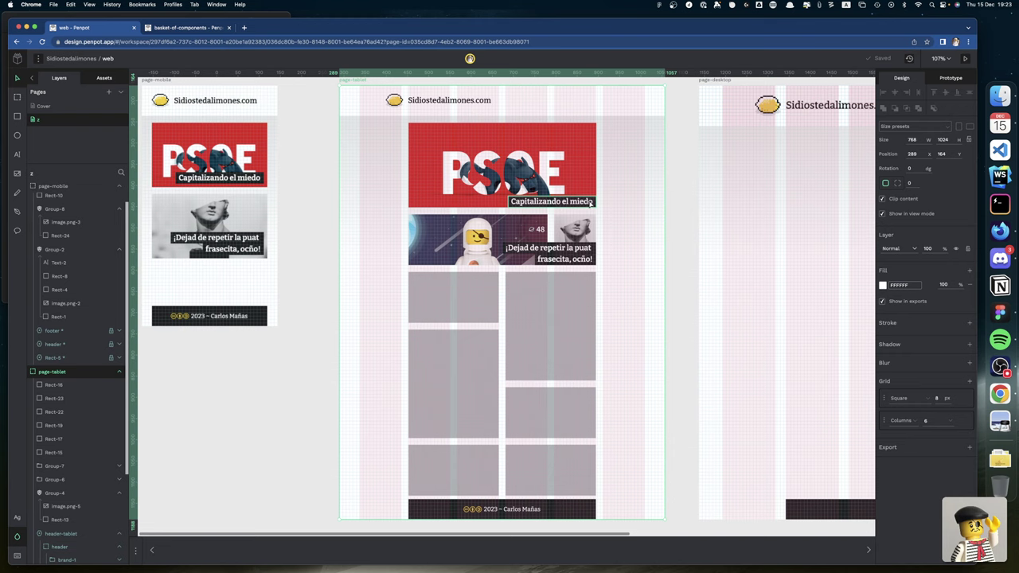
click(590, 203)
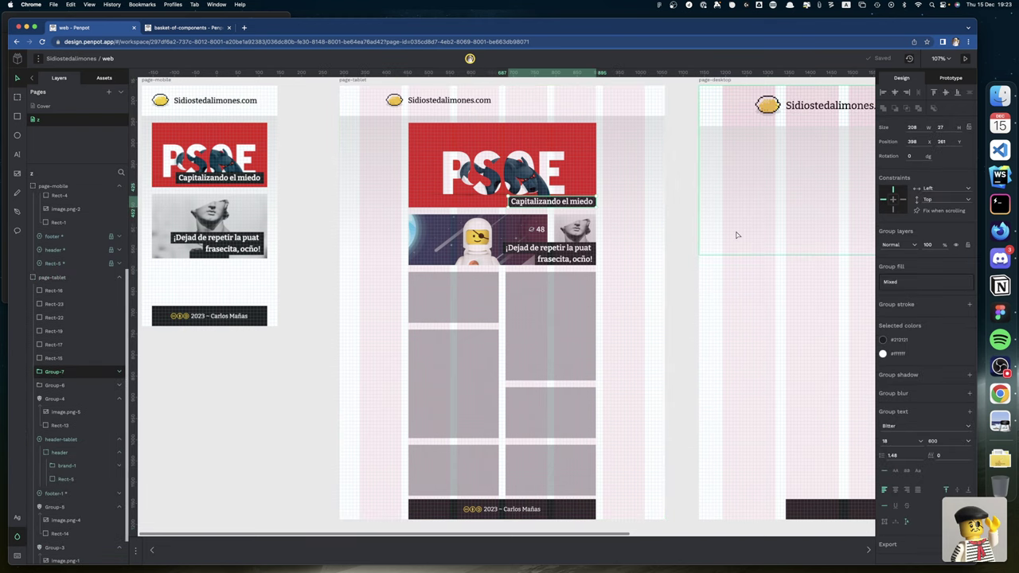
key(shift+Left)
key(Right)
key(Right)
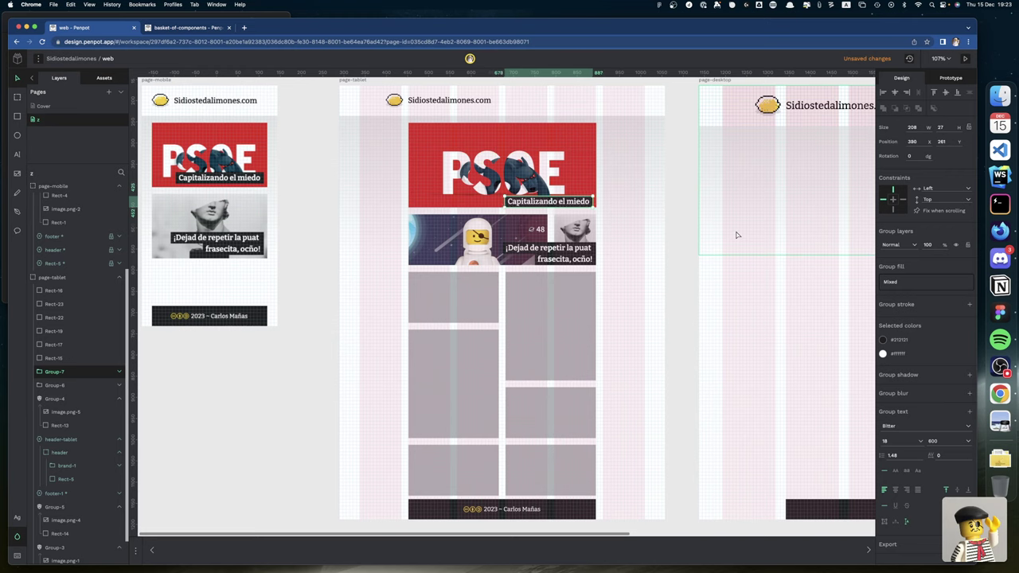
key(Left)
key(Left)
key(Left)
key(Left)
key(Left)
key(Left)
key(Left)
key(Left)
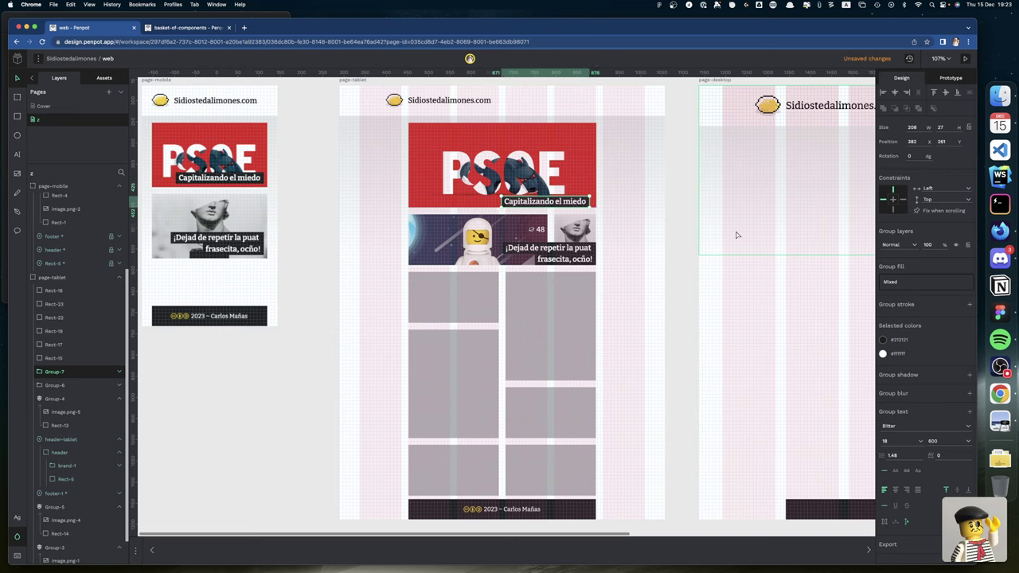
key(shift+Up)
key(shift+Up)
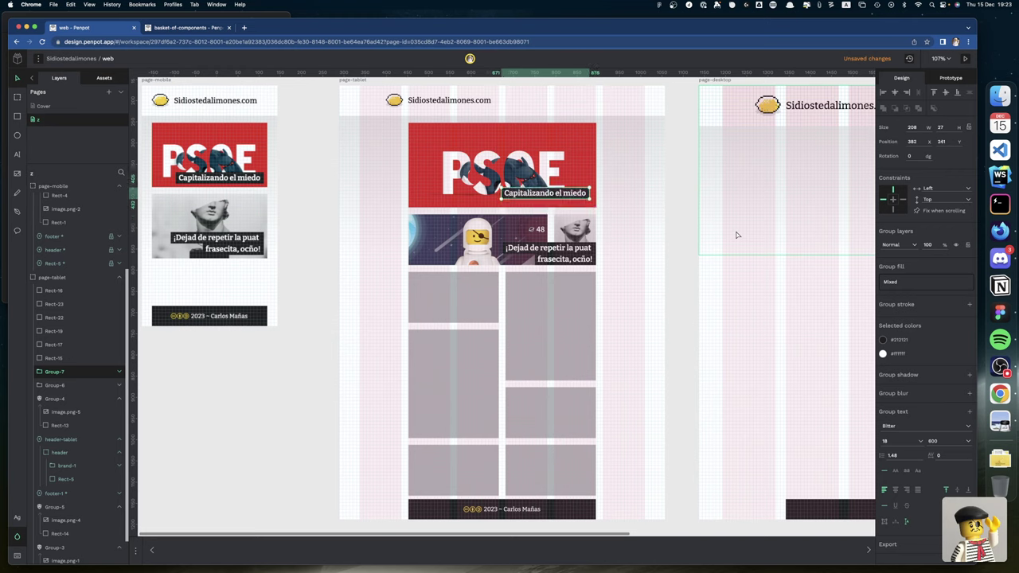
key(Down)
key(Down)
key(Down)
key(Down)
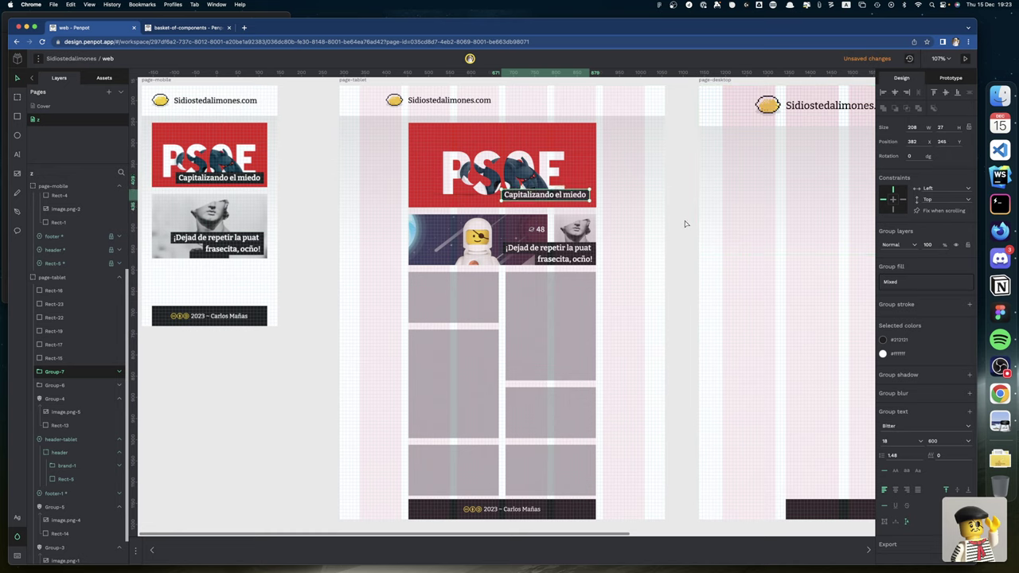
key(Escape)
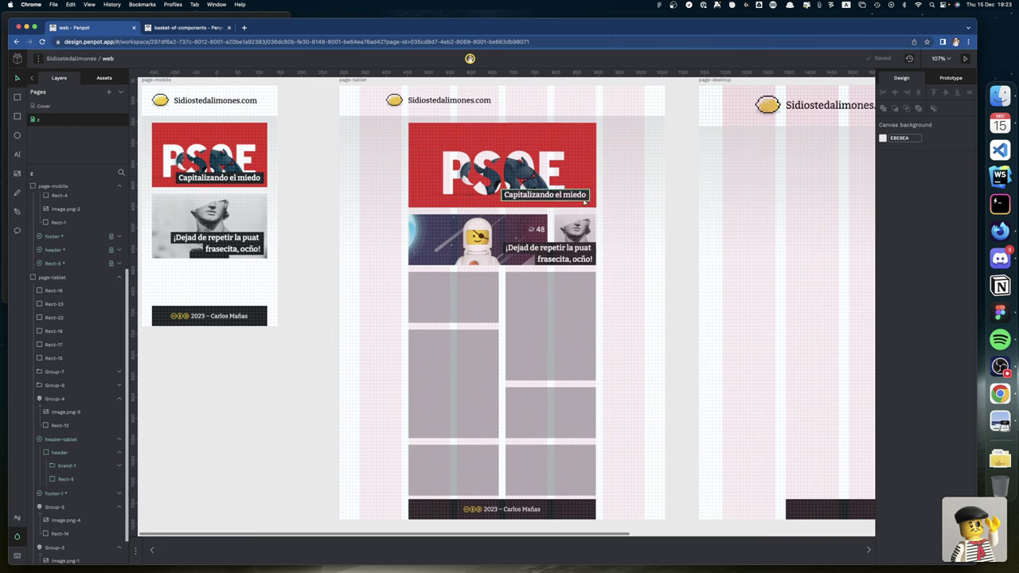
Shift the red card's caption group closer to the card's lower-right corner, to X 390 and Y 253
click(583, 202)
key(shift+Right)
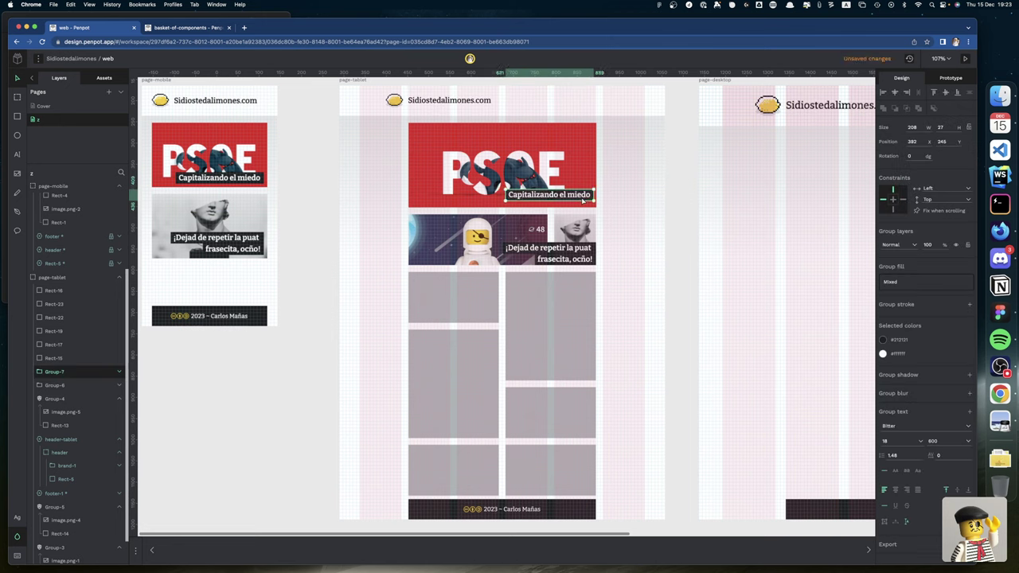
key(Left)
key(Left)
key(shift+Down)
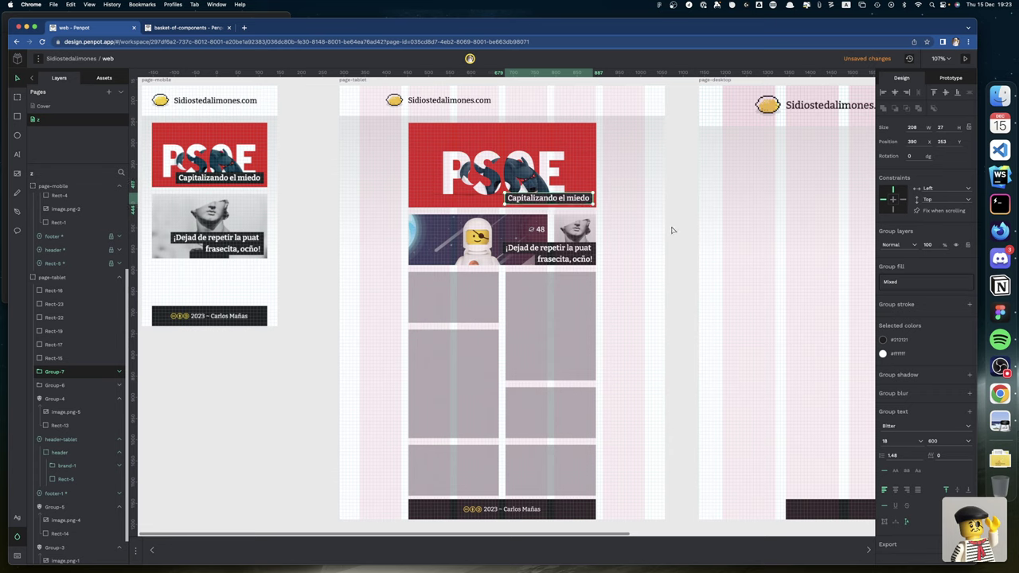
key(Escape)
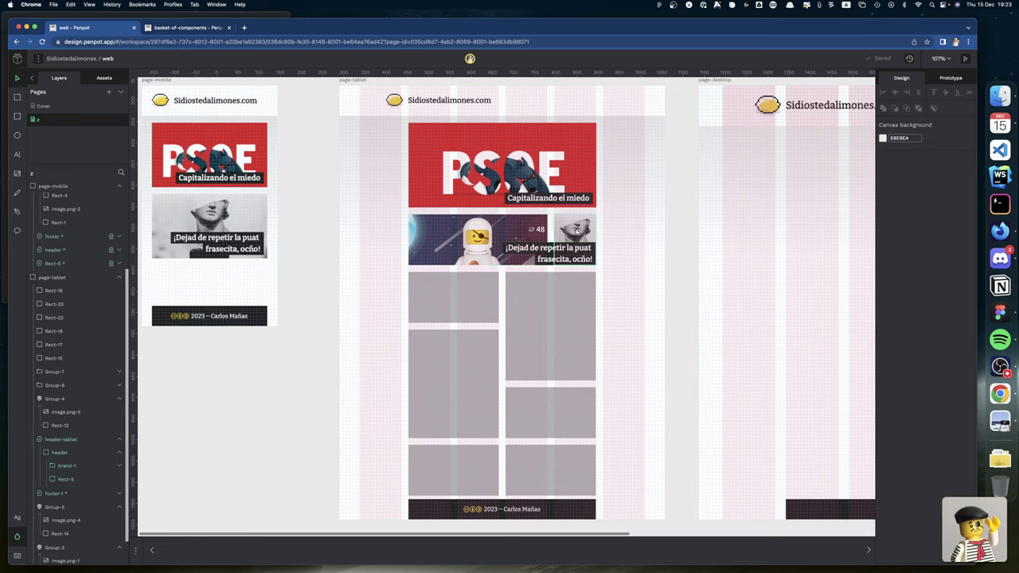
Narrow the mask rectangle of the tablet page's astronaut card to 213 px, matching the column of the grey card below
click(522, 229)
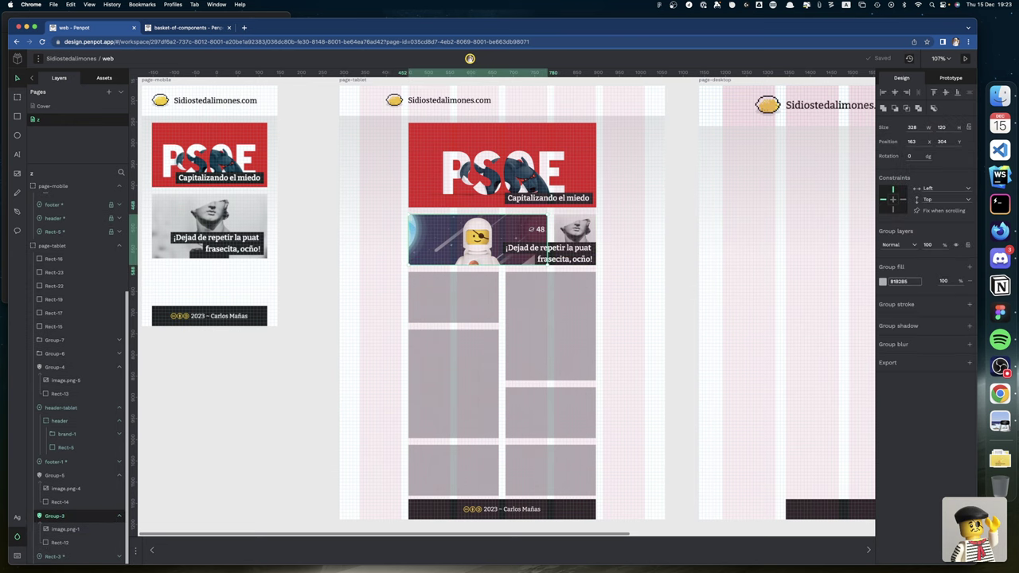
click(60, 542)
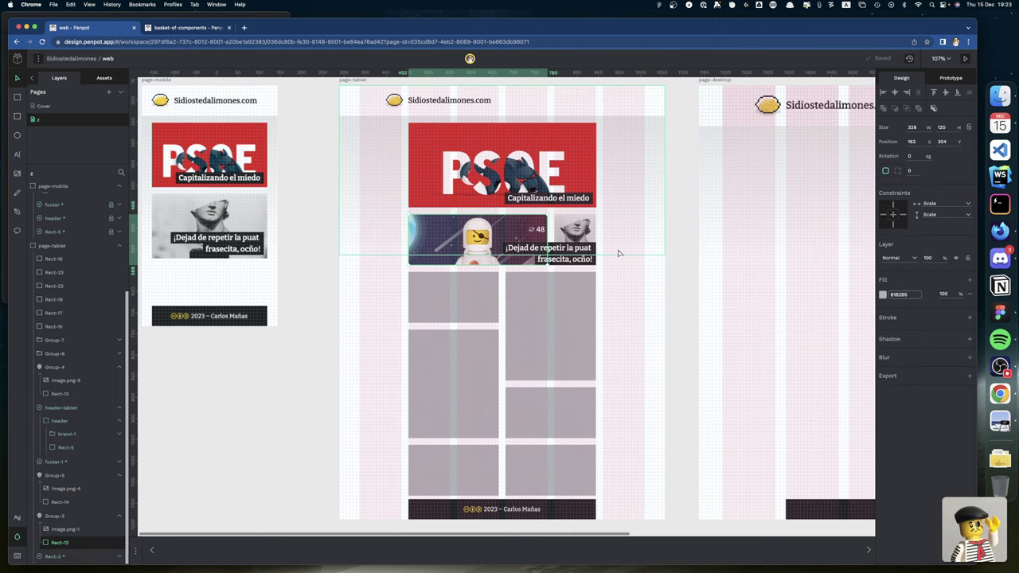
scroll(619, 253, up, 10)
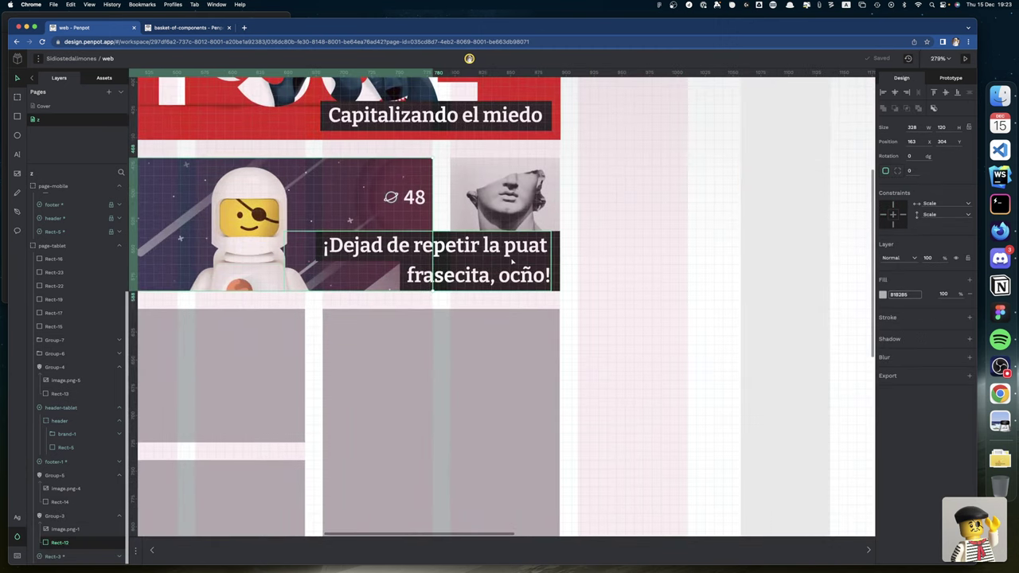
scroll(512, 261, down, 2)
drag(442, 227, 328, 227)
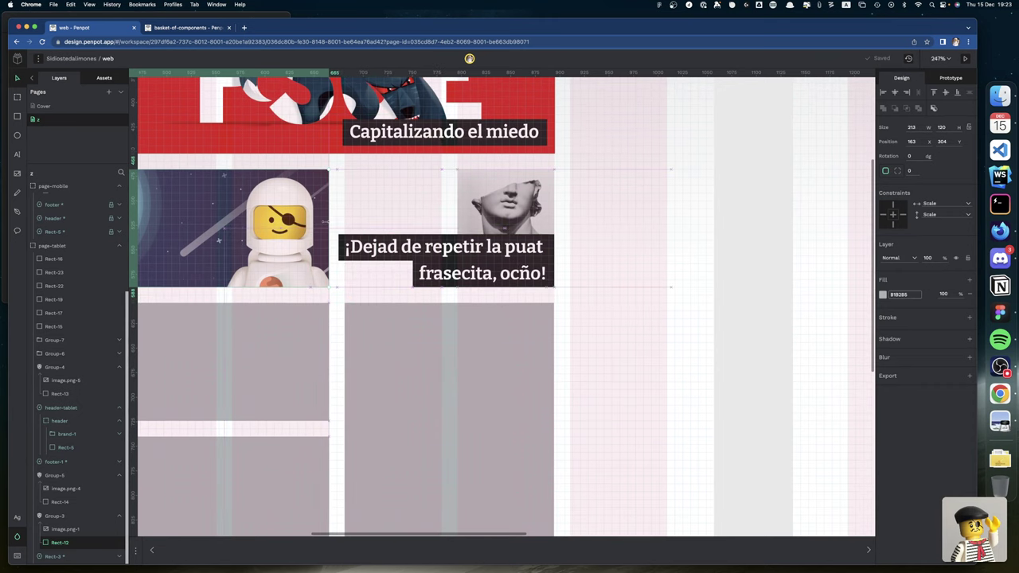
scroll(348, 230, left, 2)
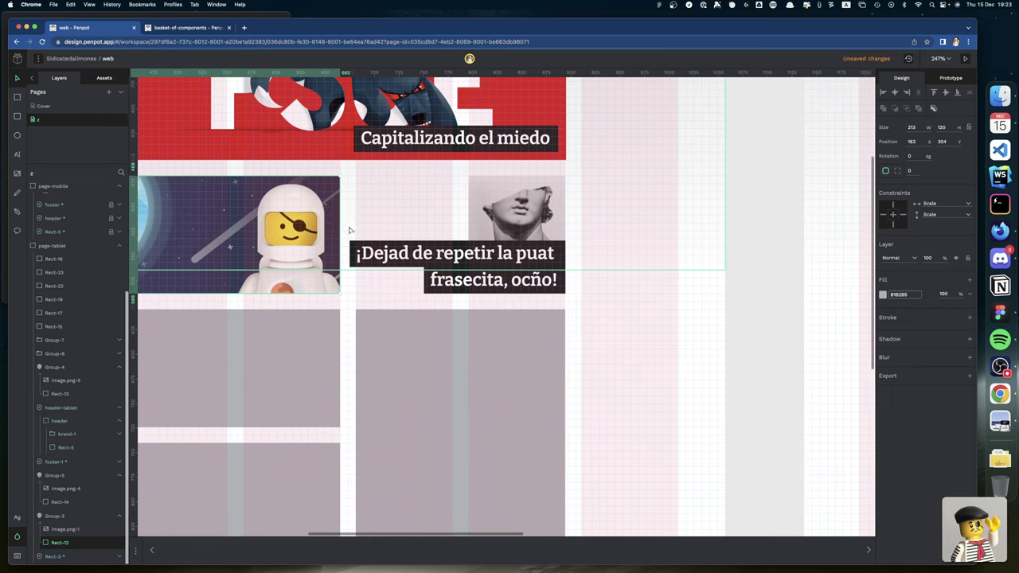
scroll(349, 230, left, 5)
Shift the astronaut image 60 px to the left inside its mask, to X 101, centring the figure in the card
click(88, 529)
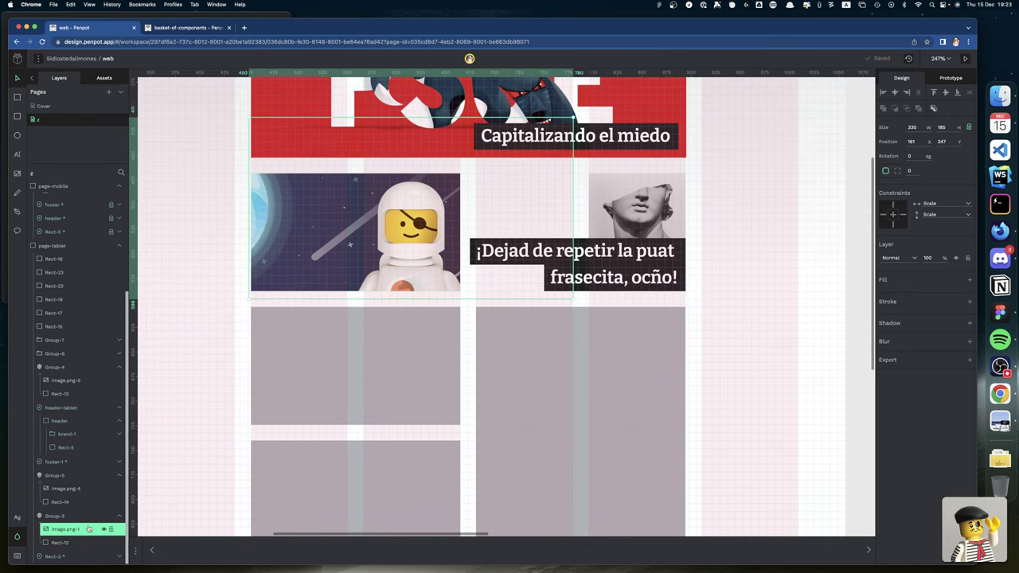
key(shift+Left)
key(shift+Left)
key(shift+Left)
key(shift+Left)
key(shift+Left)
key(shift+Left)
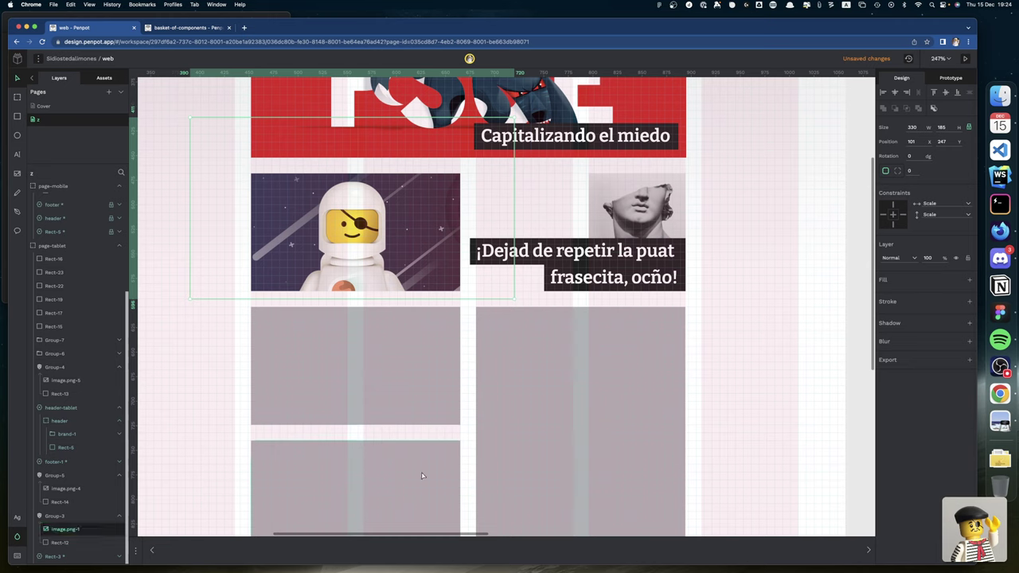
Widen the statue card's mask rectangle leftward to 213.33 px, matching the column of the grey card below
click(544, 252)
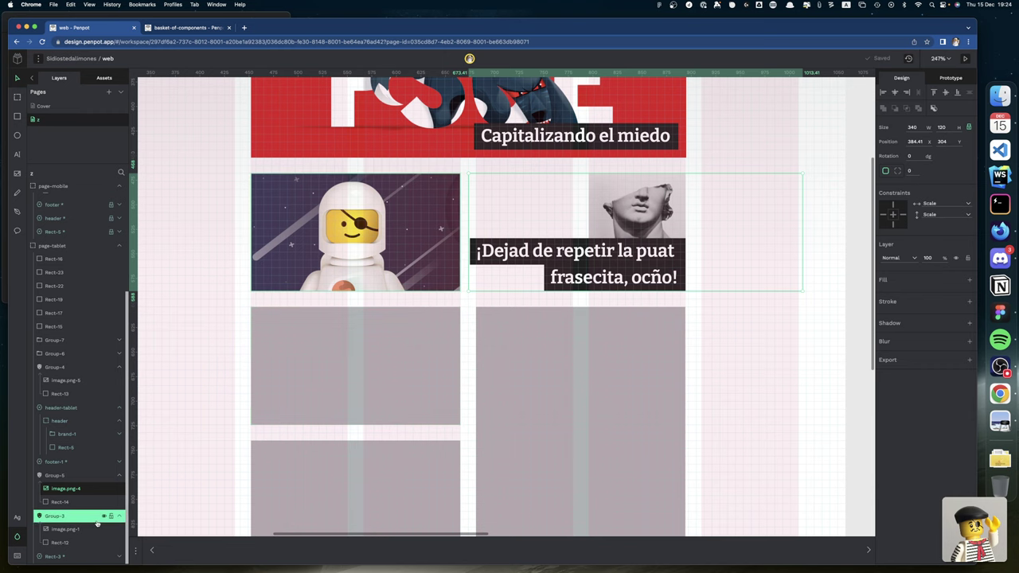
click(67, 503)
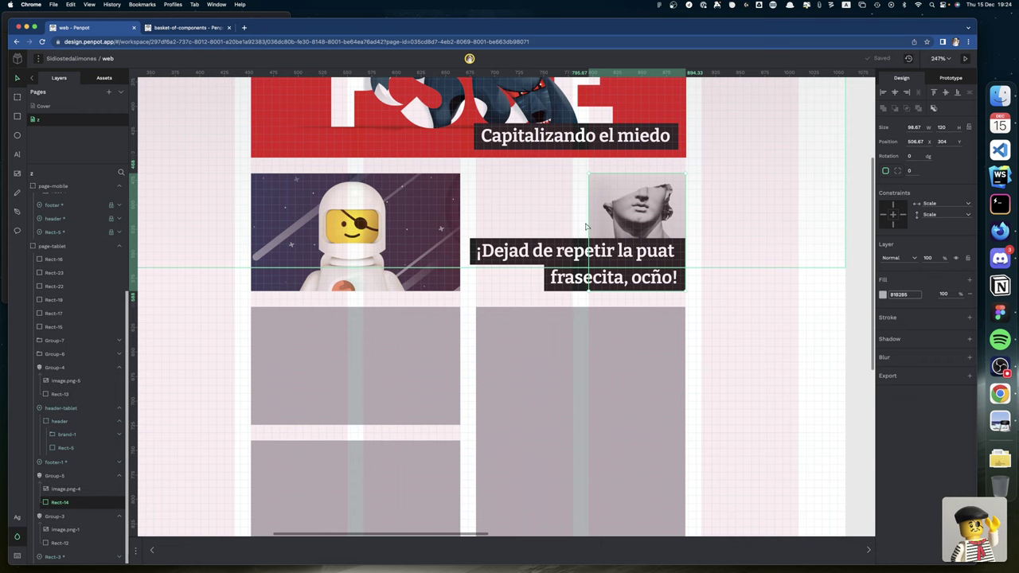
drag(588, 227, 475, 204)
scroll(493, 217, left, 3)
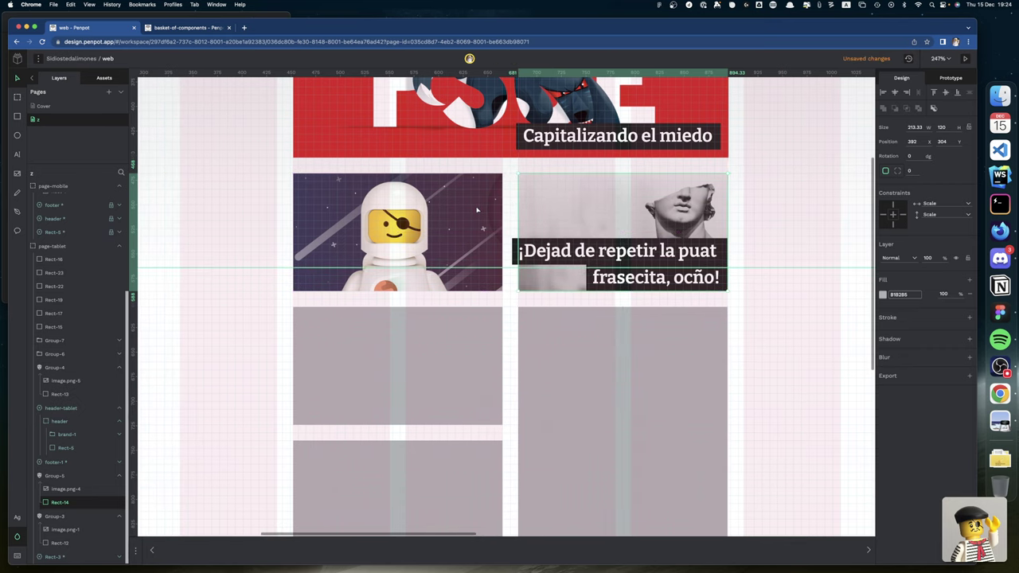
Break the tablet statue caption after "¡Dejad de repetir la" so that "puat frasecita, ocño!" forms the second line
scroll(510, 229, right, 6)
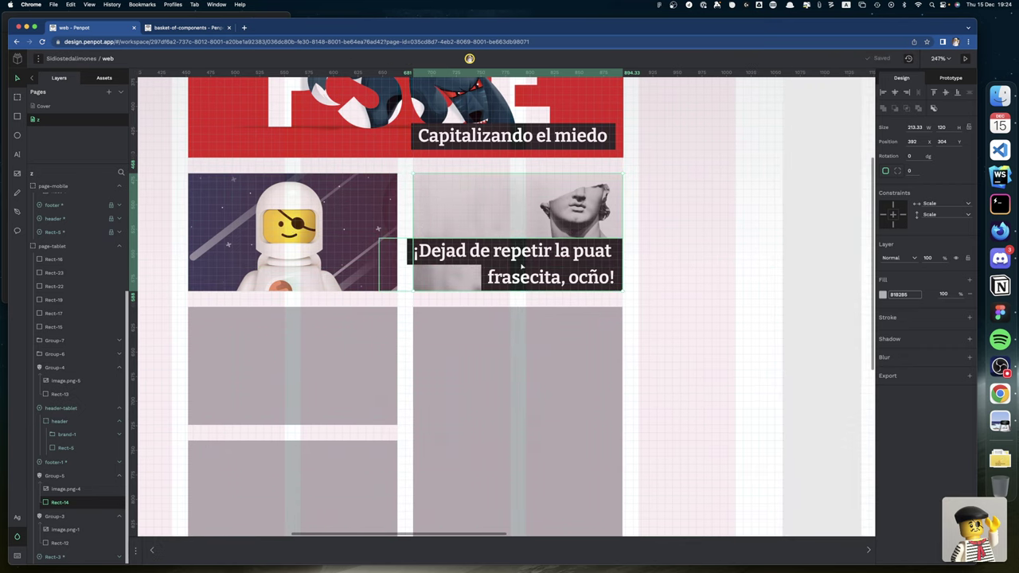
click(575, 253)
double_click(575, 252)
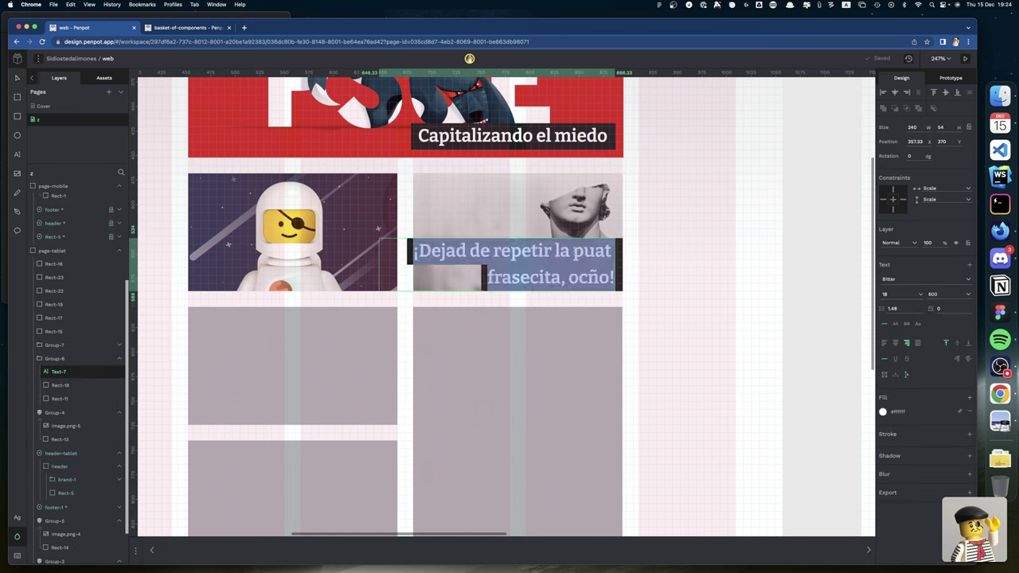
click(574, 252)
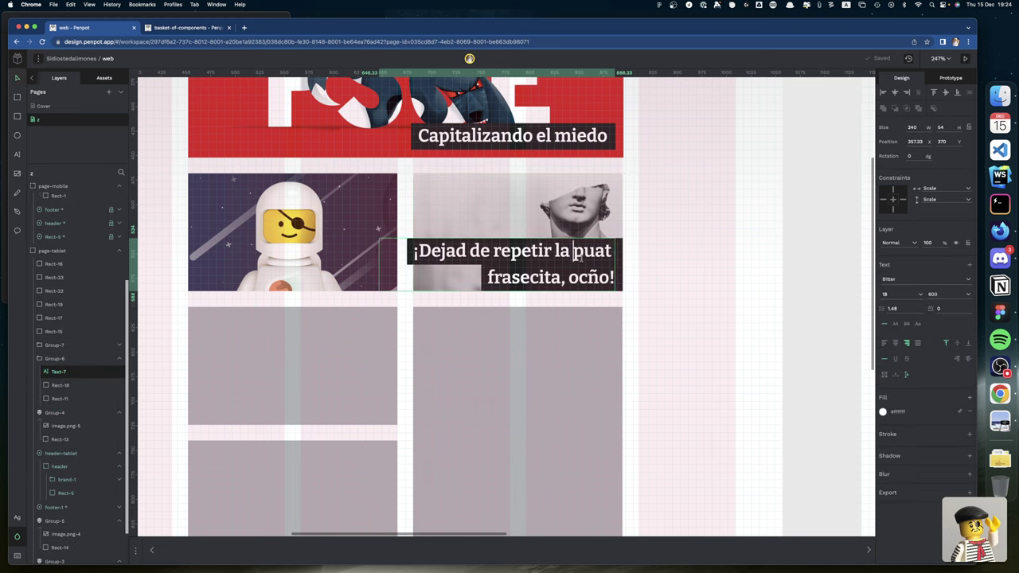
key(Return)
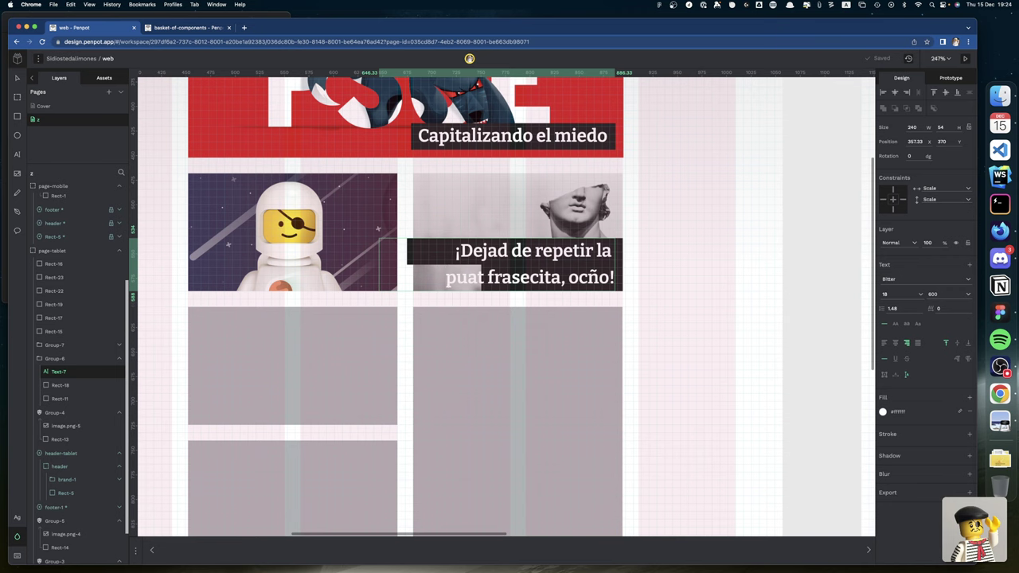
scroll(639, 257, right, 1)
click(631, 257)
scroll(631, 257, left, 1)
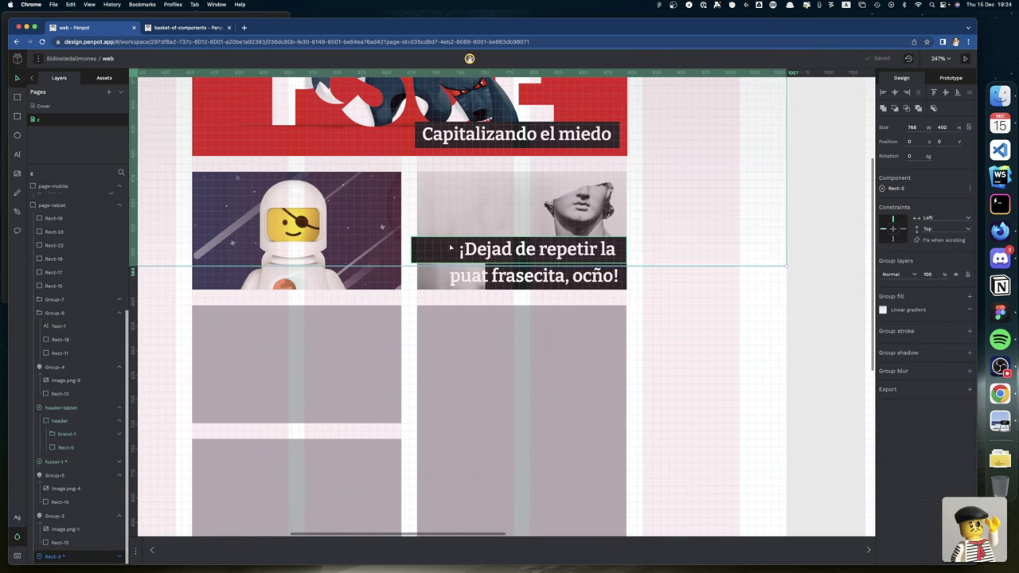
Resize the statue caption's two dark backgrounds to fit its lines, narrowing the upper one to about 179 px and widening the lower one
click(420, 251)
drag(409, 245, 453, 257)
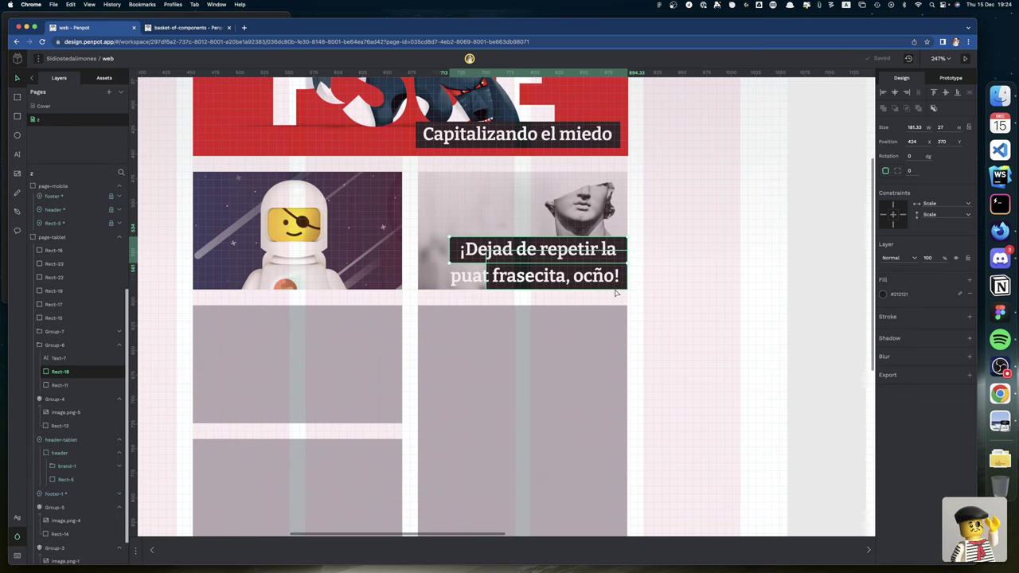
scroll(616, 291, up, 5)
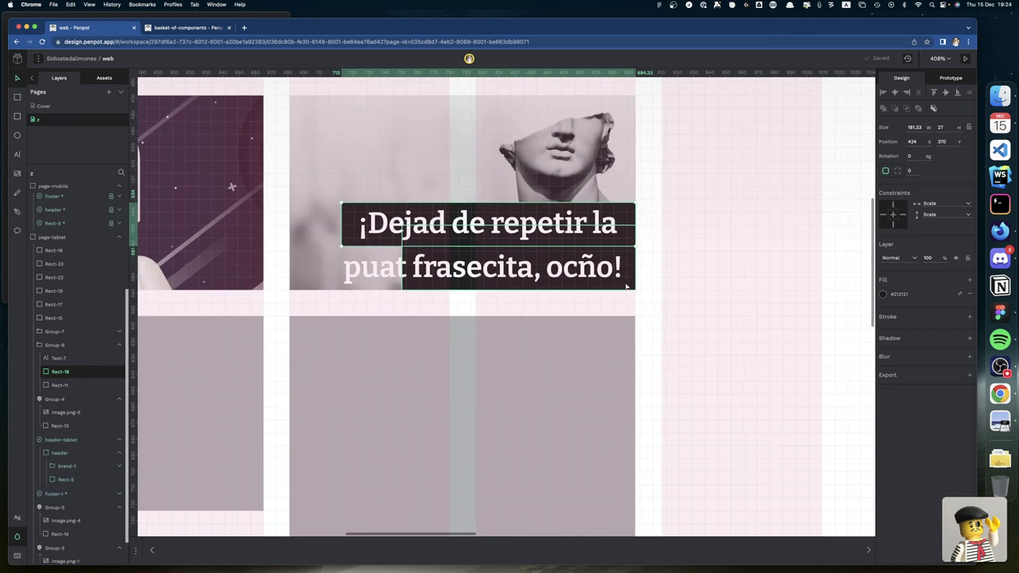
key(Escape)
click(627, 288)
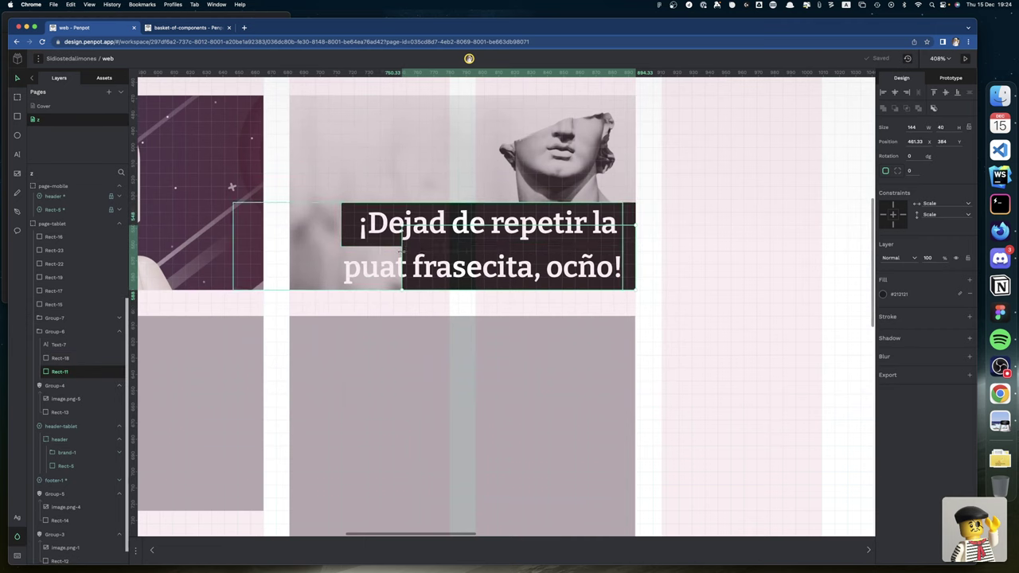
drag(402, 250, 349, 243)
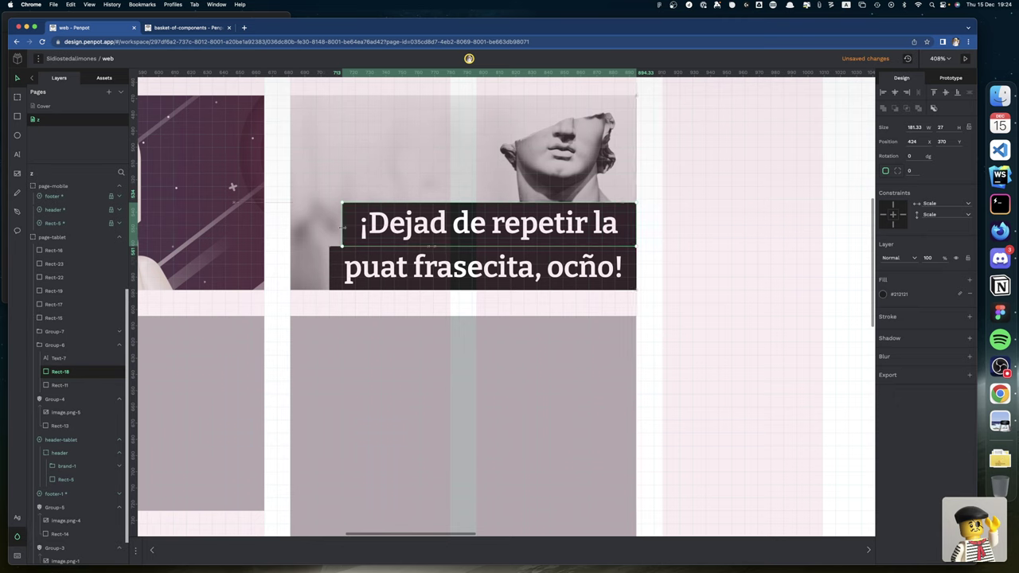
drag(343, 228, 346, 228)
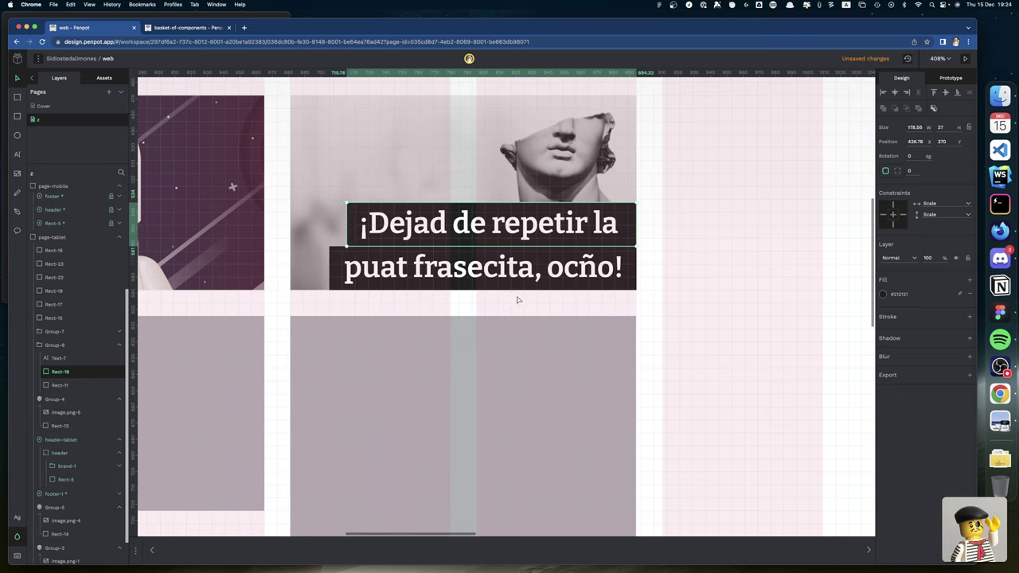
click(651, 328)
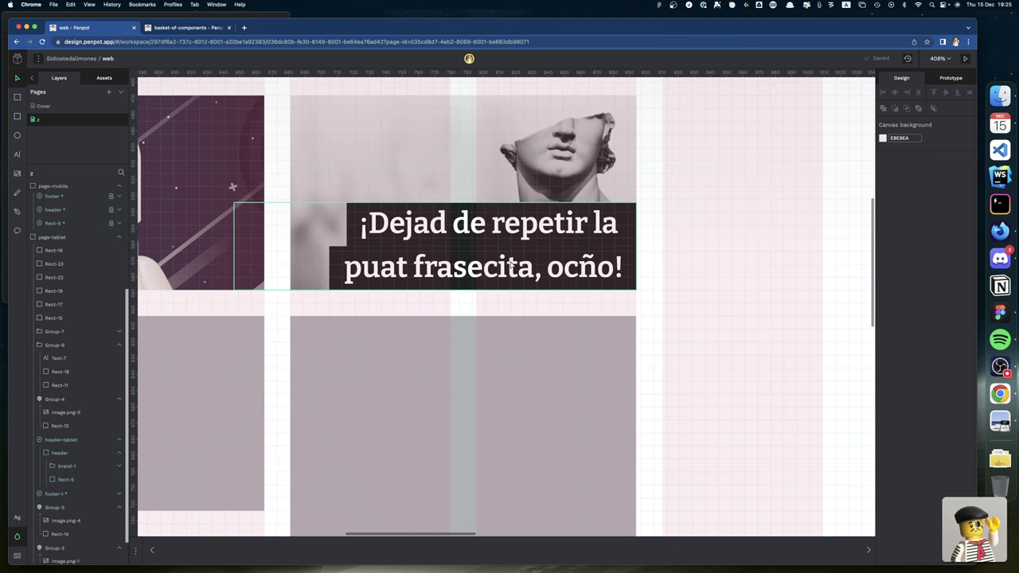
Set the text inside the tablet statue caption group to auto width
scroll(510, 267, down, 1)
scroll(511, 266, down, 5)
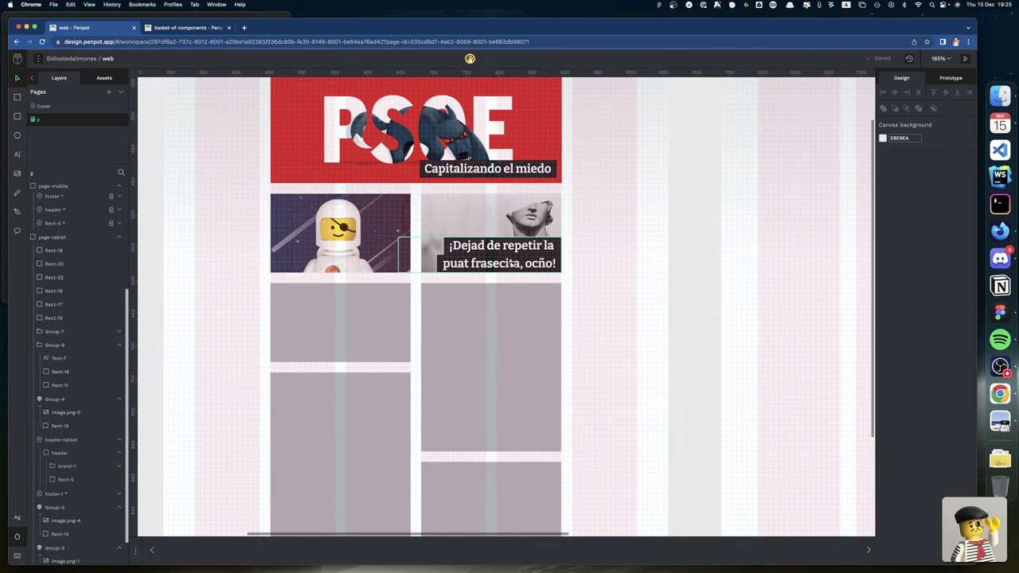
click(528, 249)
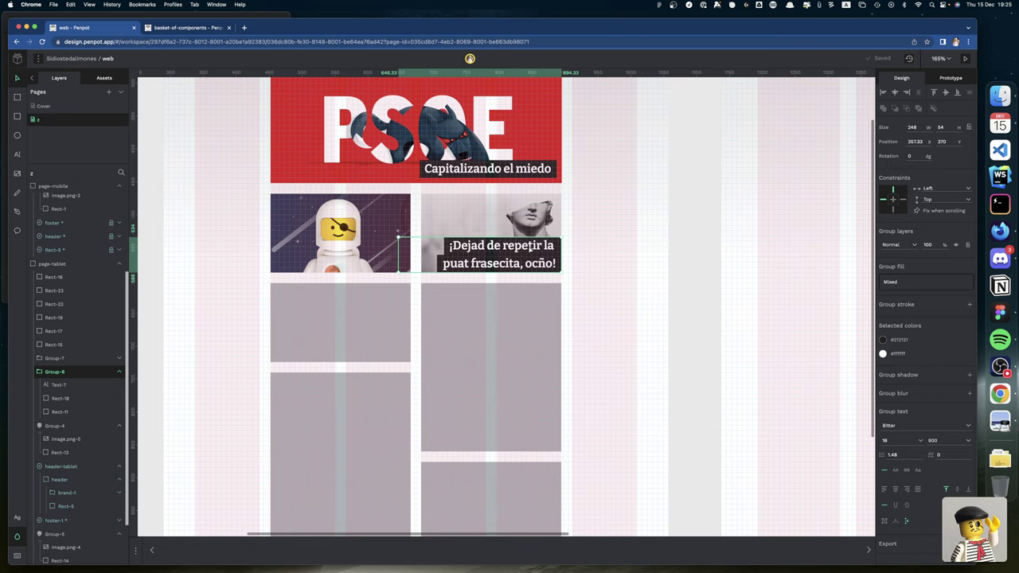
click(63, 386)
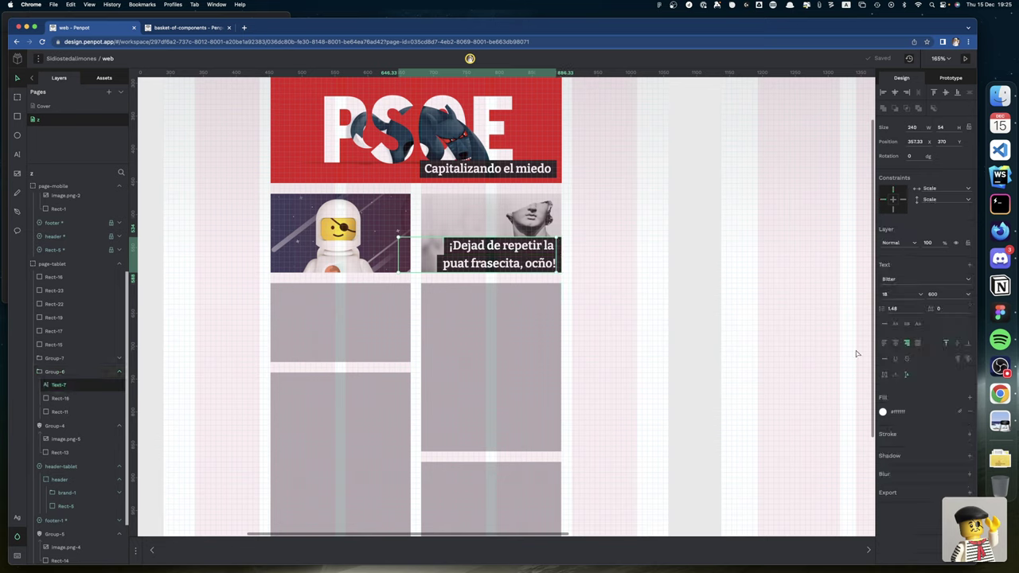
click(895, 375)
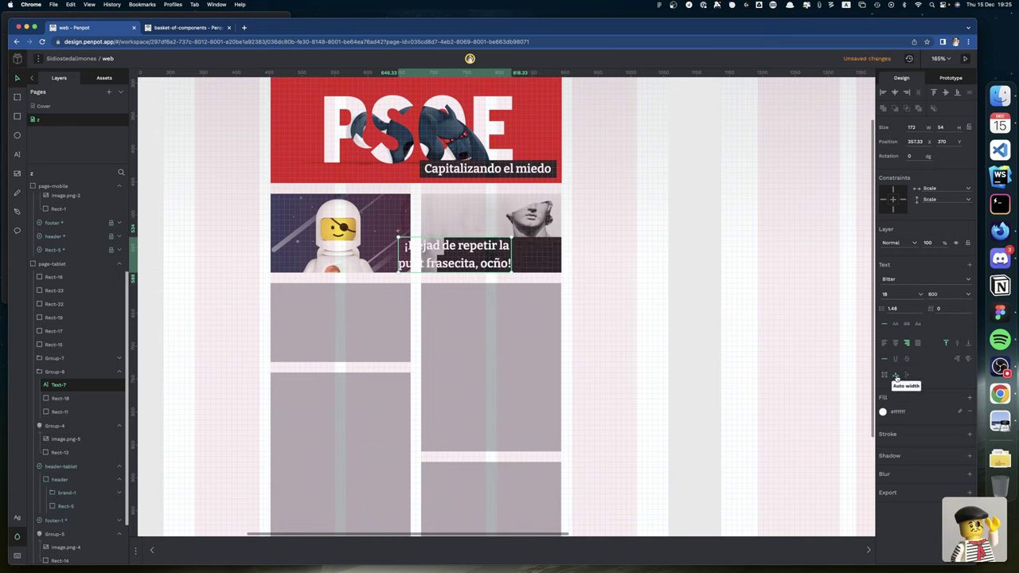
Align the tablet statue caption's text to the right edge of its lower dark background
shift+click(543, 264)
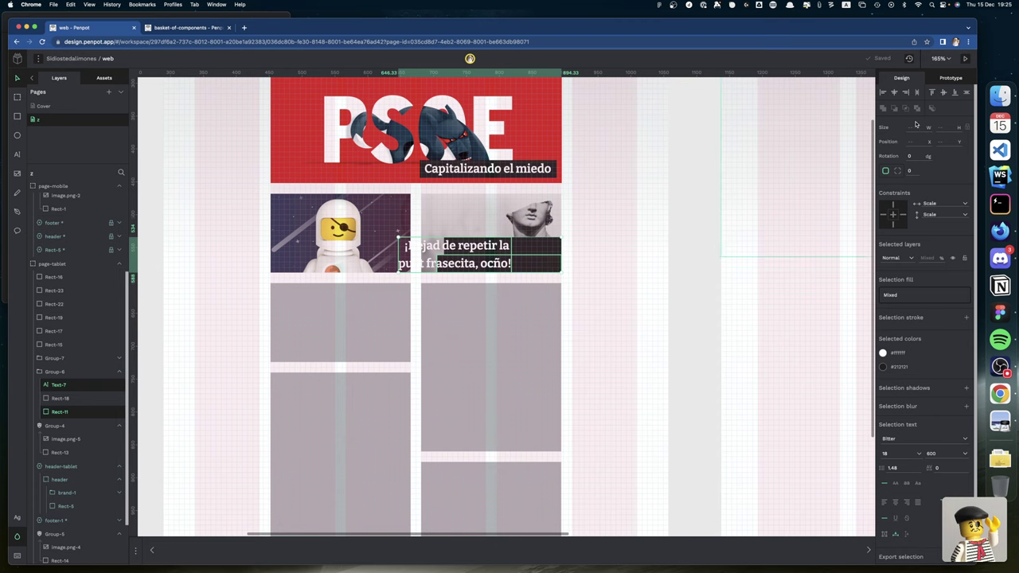
click(905, 93)
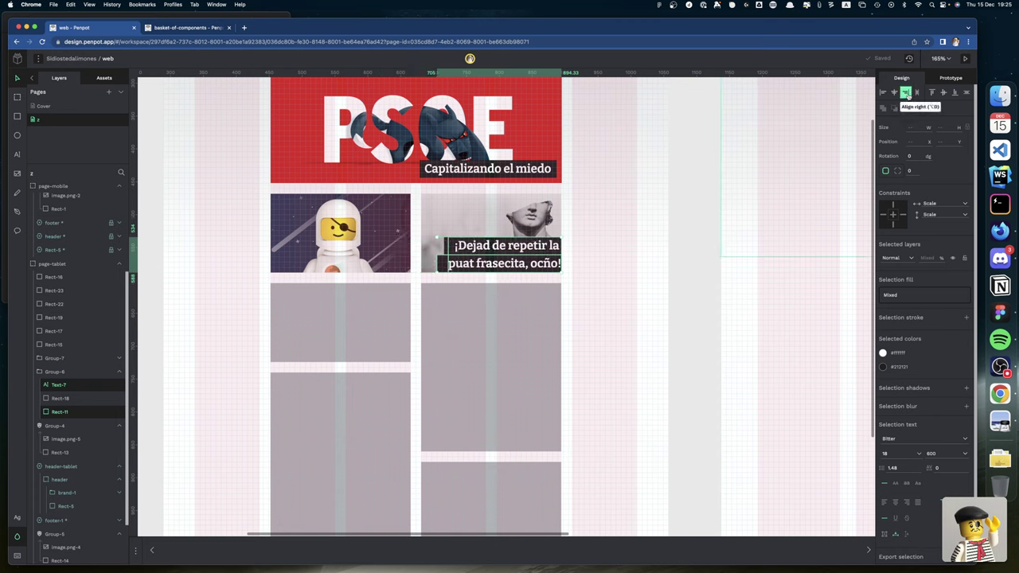
key(shift+Left)
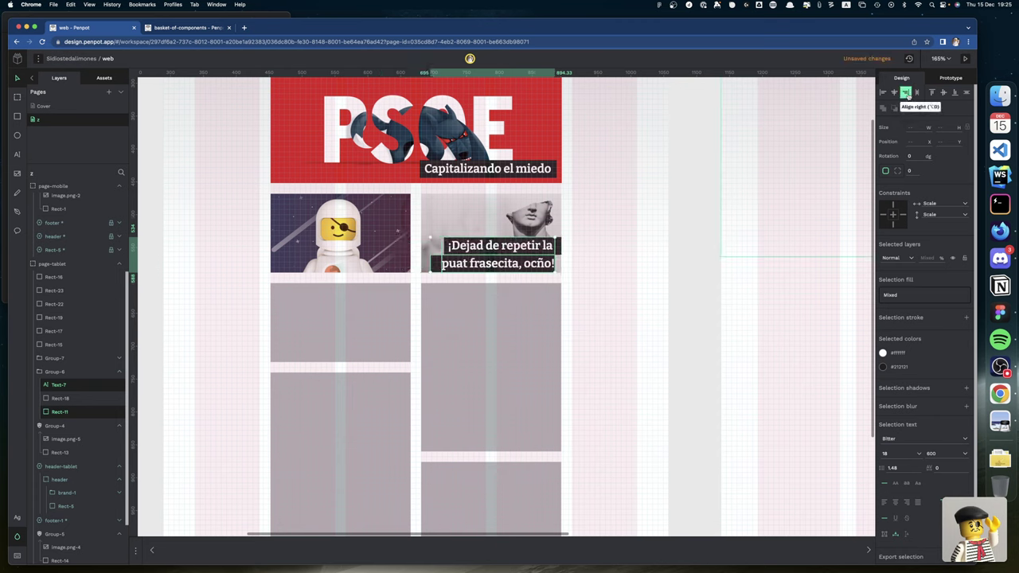
key(ctrl+z)
click(675, 280)
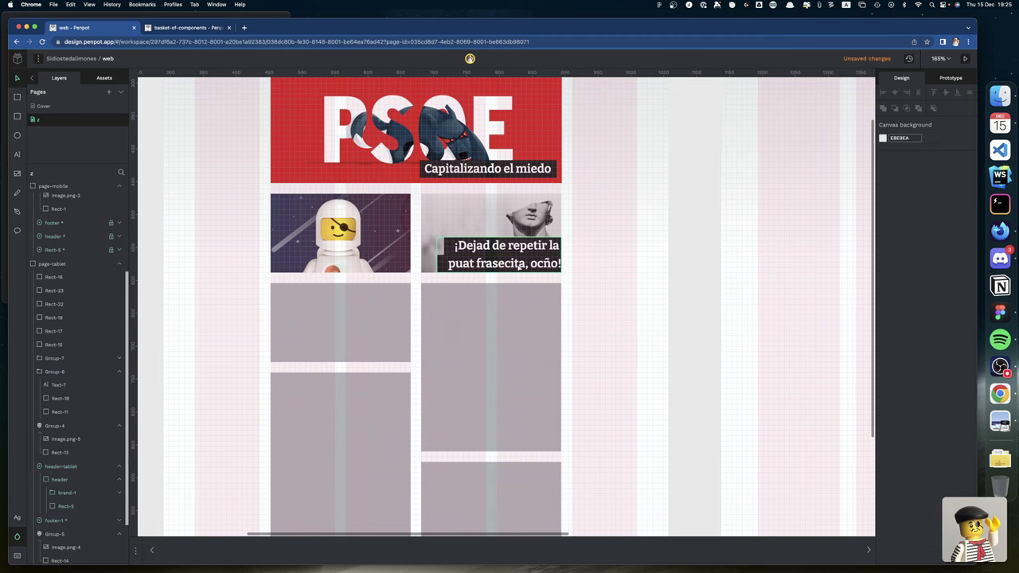
click(519, 267)
key(shift+Left)
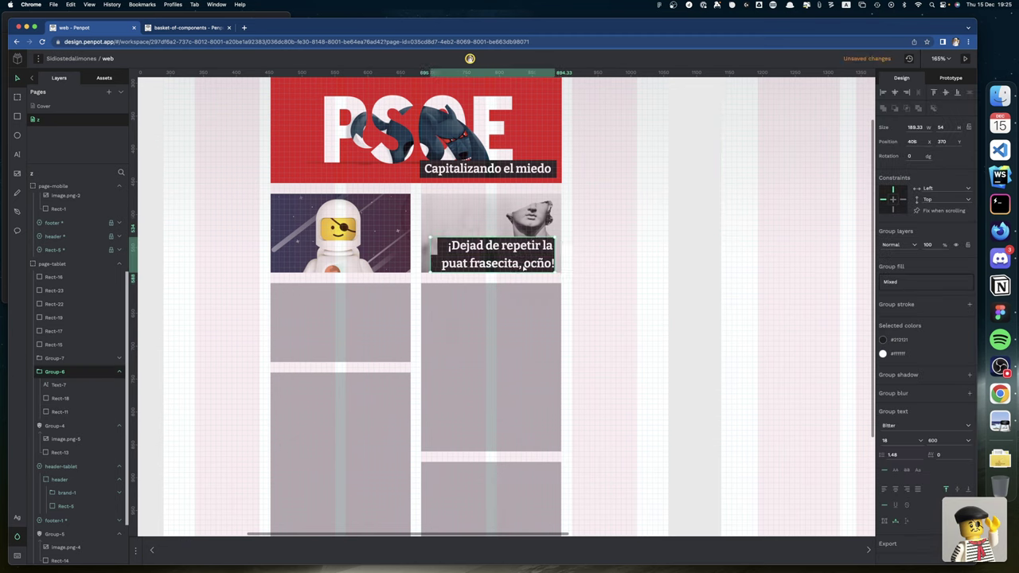
key(shift+Right)
Shift only the statue caption's text slightly left to leave a margin inside the right edge of its dark backgrounds
double_click(525, 268)
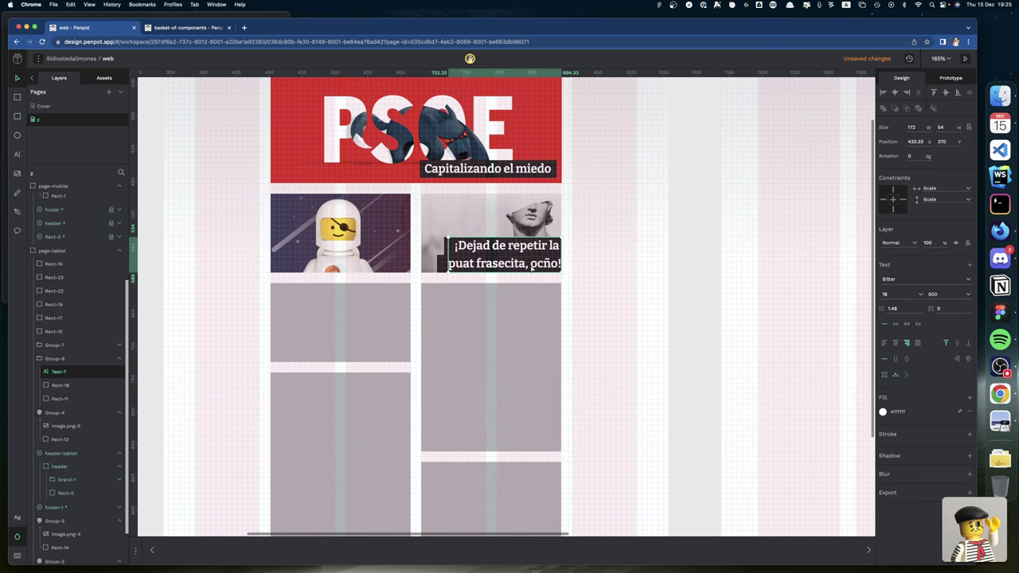
click(647, 255)
Move the whole statue caption group 8 px left and 8 px up, to X 408 and Y 362, insetting it from the card's corner
click(555, 266)
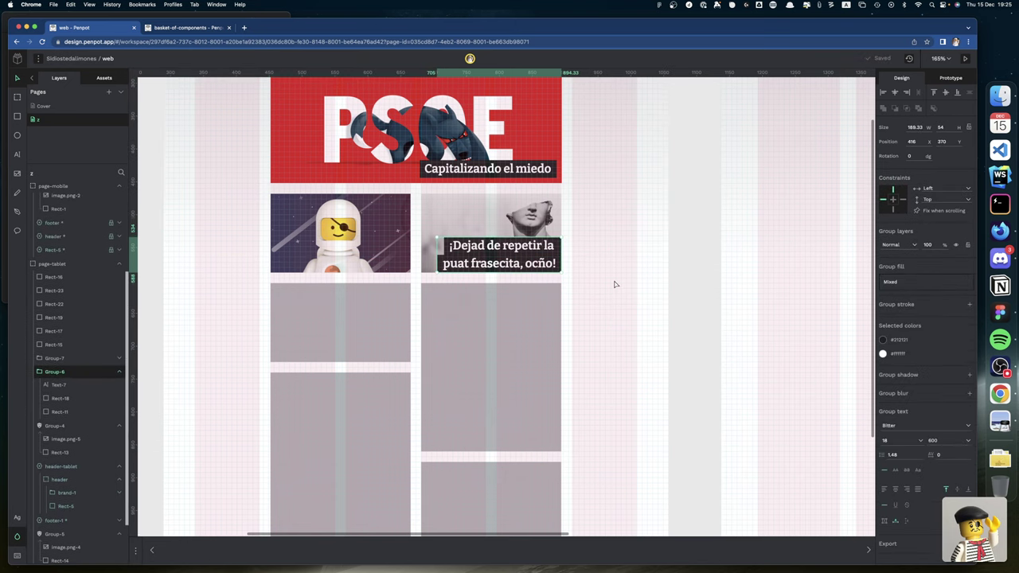
key(shift+Up)
key(shift+Left)
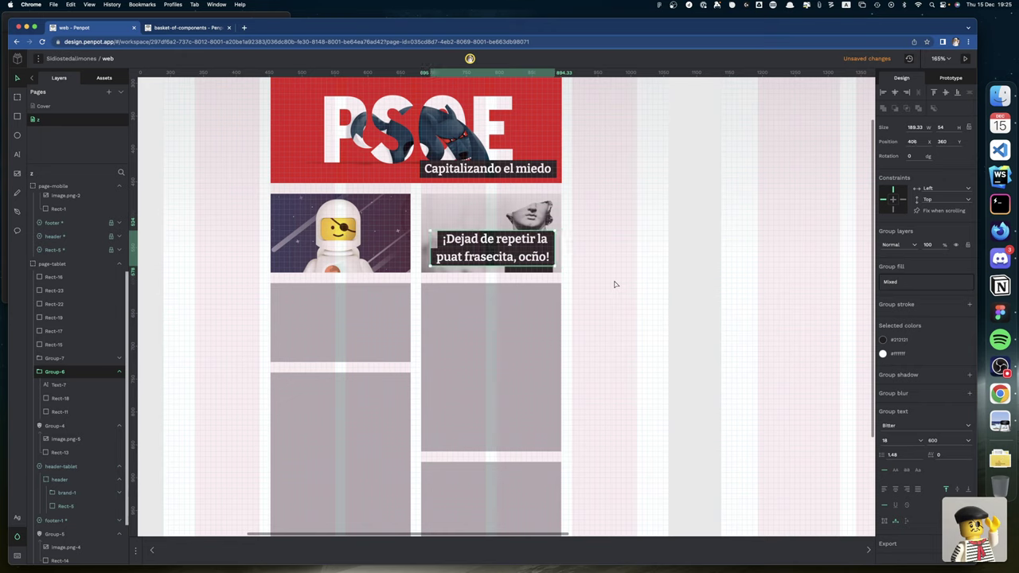
key(Right)
key(Right)
key(Down)
key(Down)
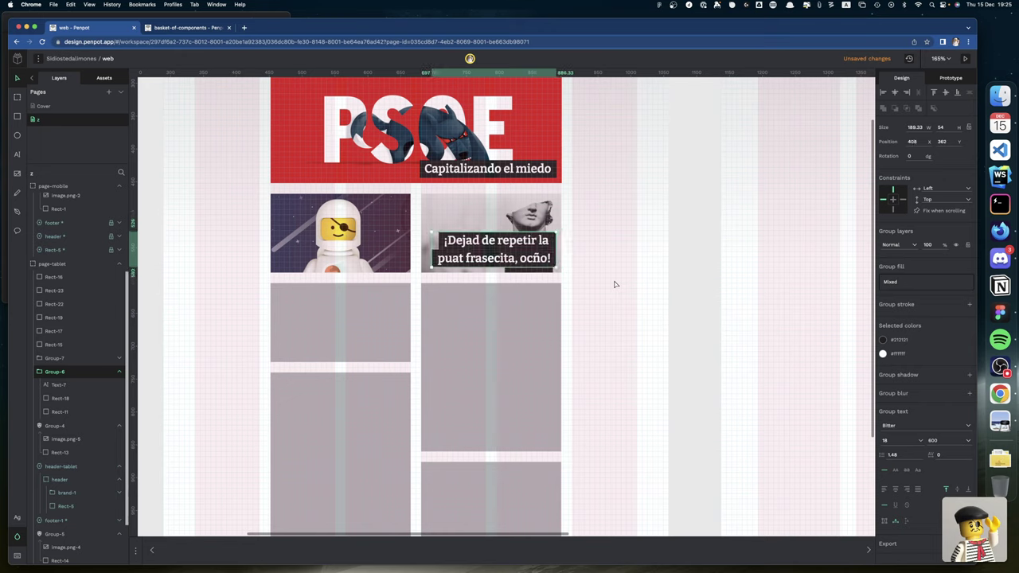
key(Escape)
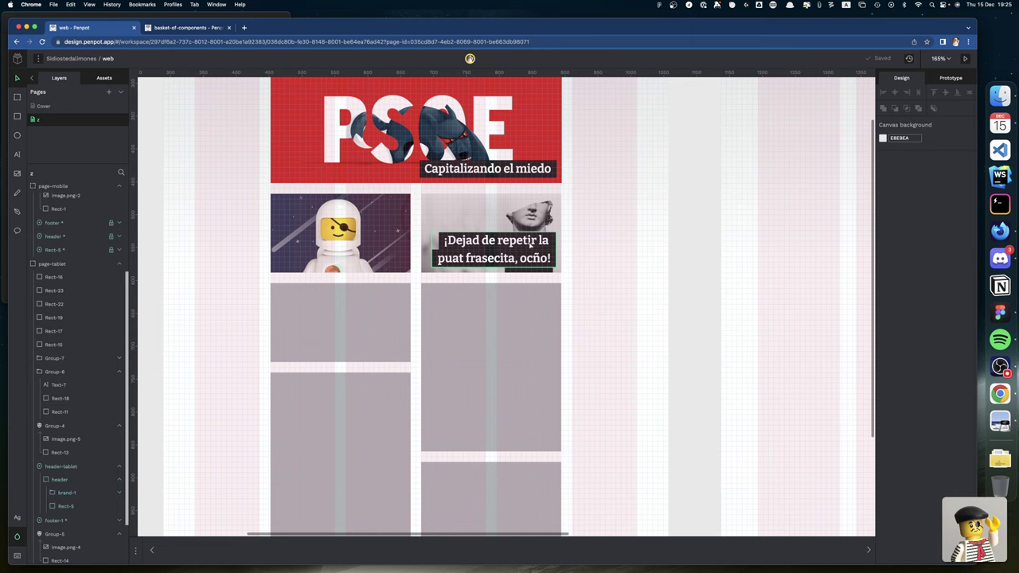
Check the placement of the captions on the tablet page's red and statue cards
scroll(530, 247, down, 1)
scroll(529, 247, left, 1)
scroll(529, 246, down, 2)
scroll(529, 246, left, 5)
scroll(530, 245, up, 1)
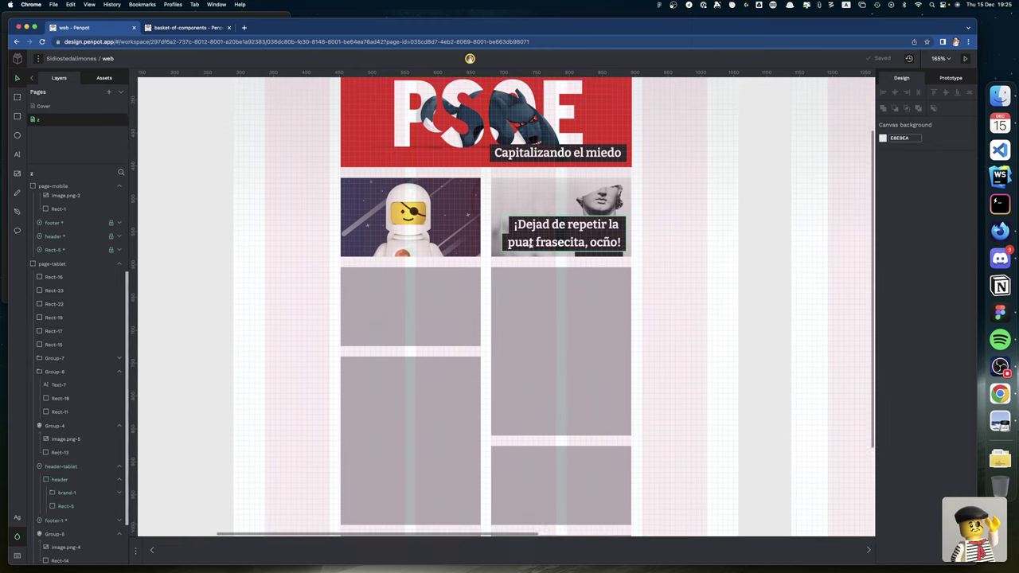
scroll(529, 245, left, 3)
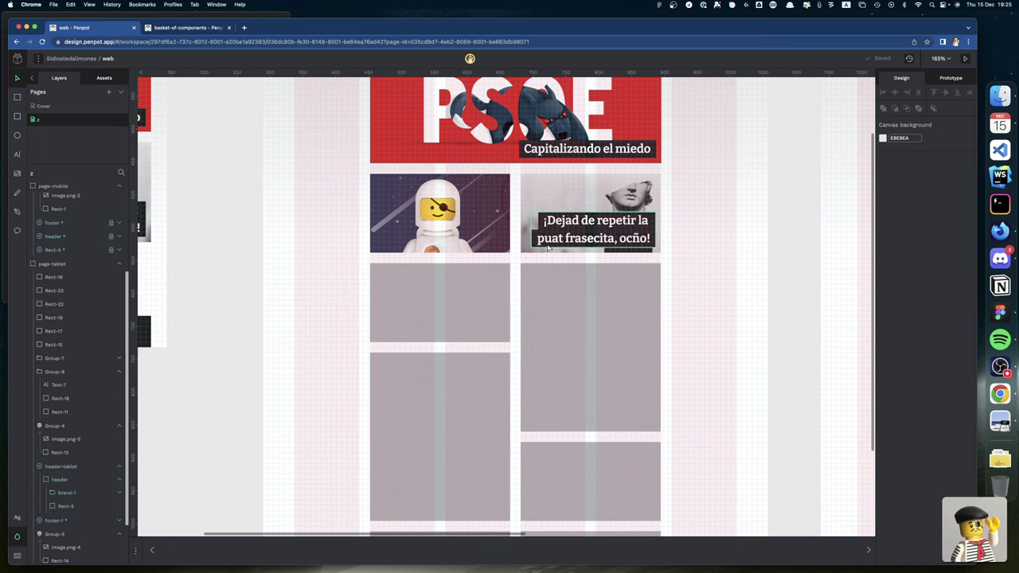
scroll(567, 287, up, 2)
scroll(567, 286, right, 6)
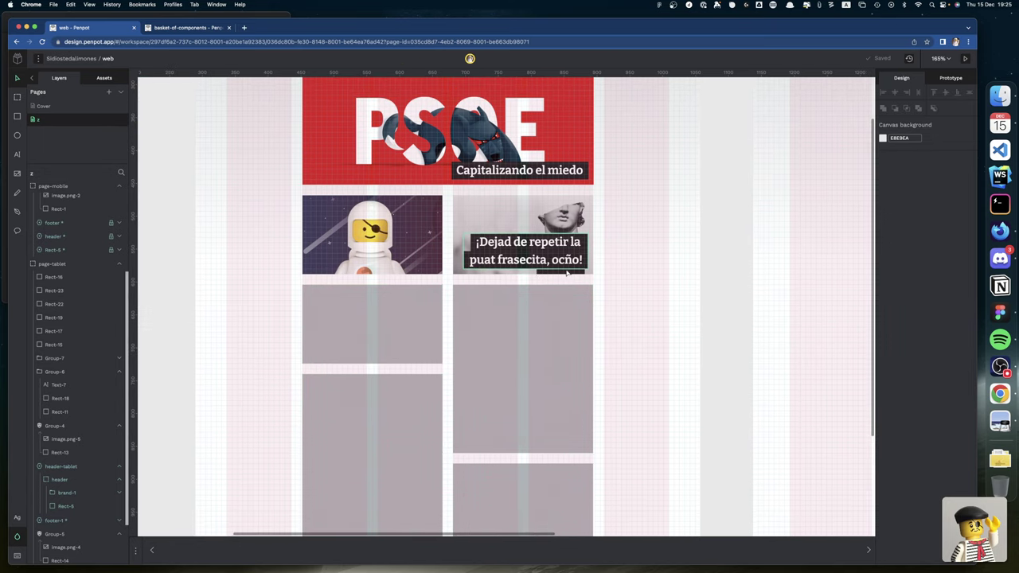
scroll(567, 273, right, 5)
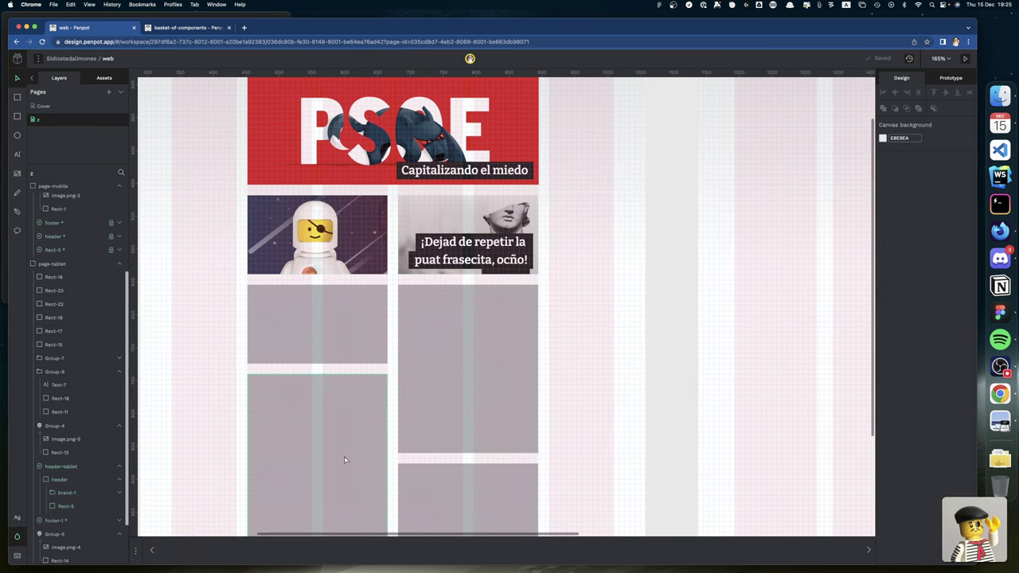
Review the tablet page's grey placeholder cards down to the footer, and compare the layout with the mobile and desktop pages
scroll(378, 390, down, 8)
scroll(378, 390, left, 3)
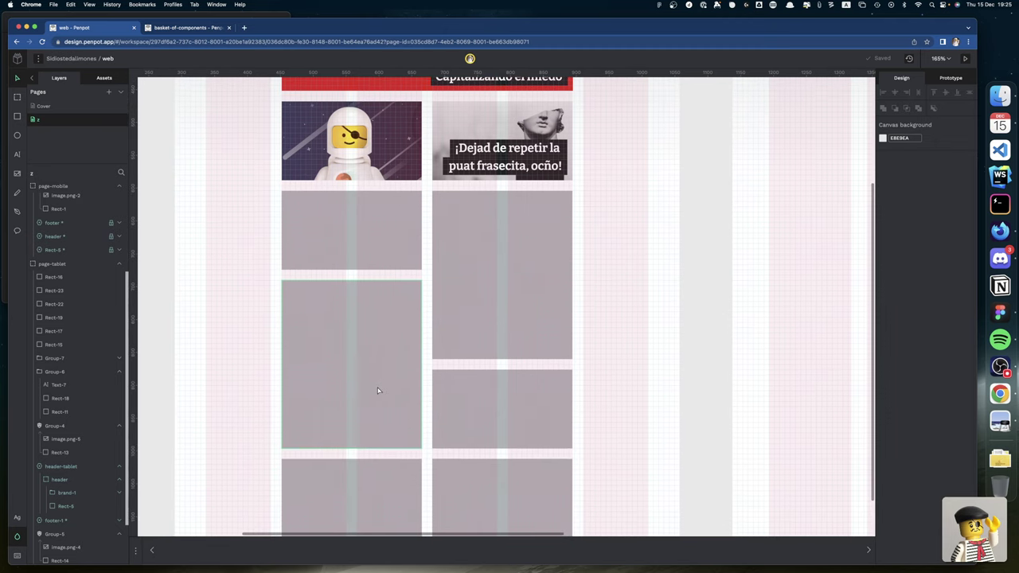
click(504, 394)
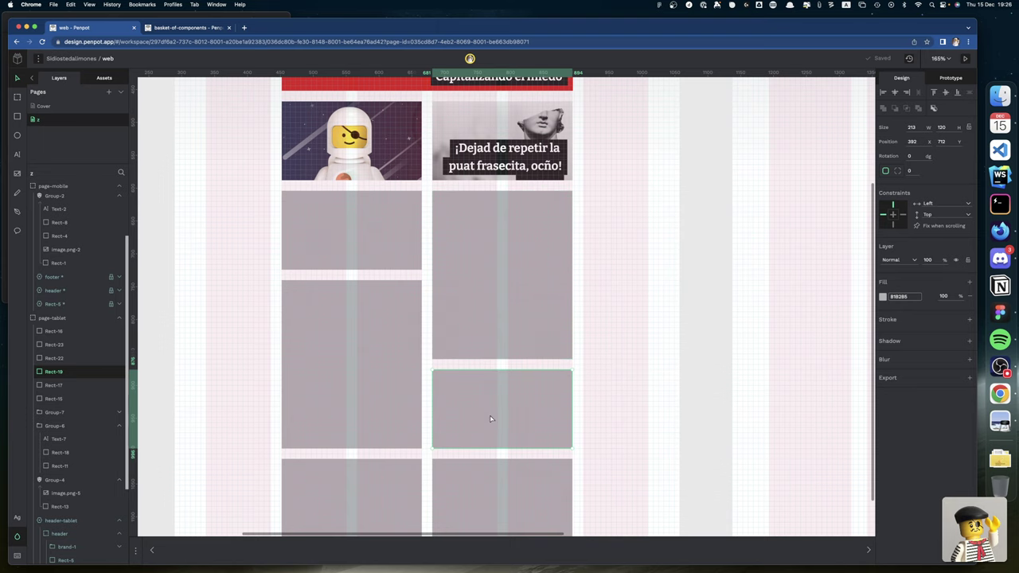
scroll(491, 419, down, 3)
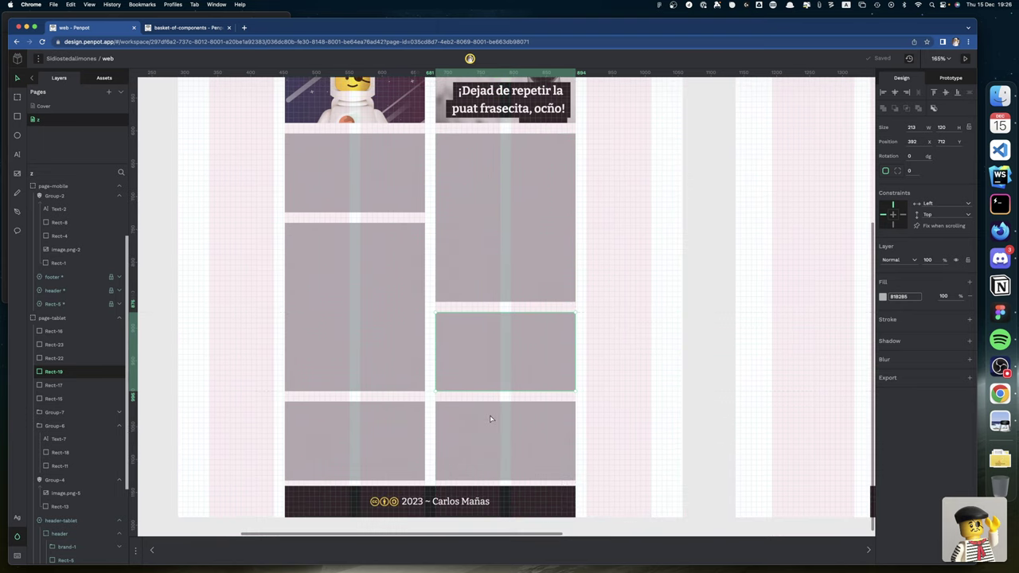
scroll(490, 419, up, 5)
scroll(491, 419, down, 6)
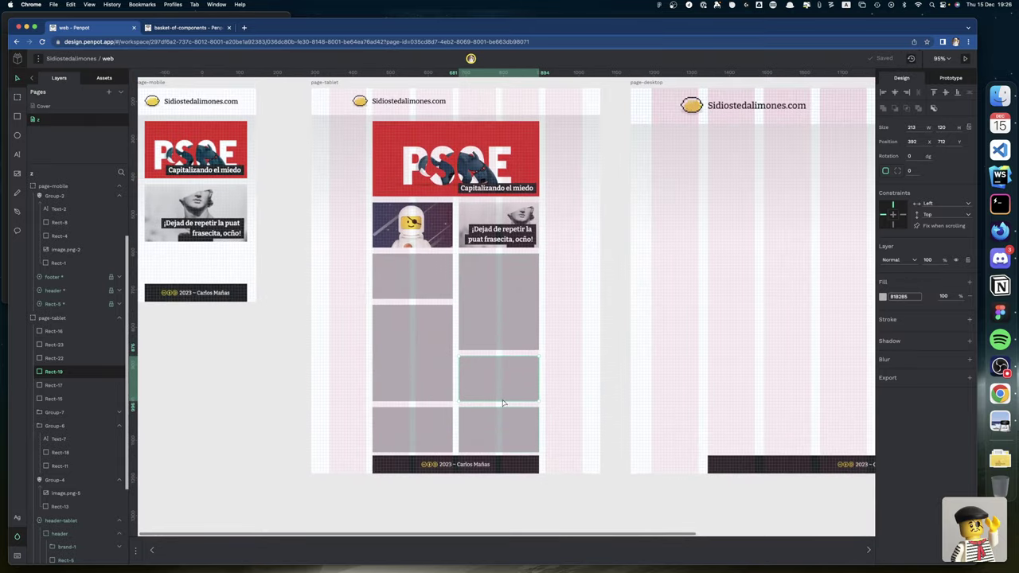
click(612, 314)
scroll(612, 314, up, 1)
scroll(612, 314, up, 2)
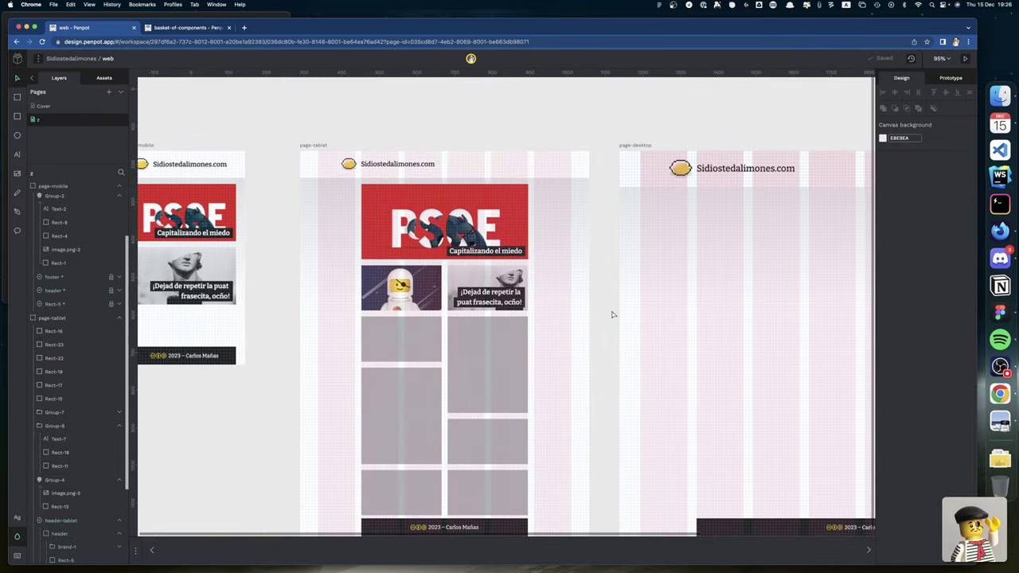